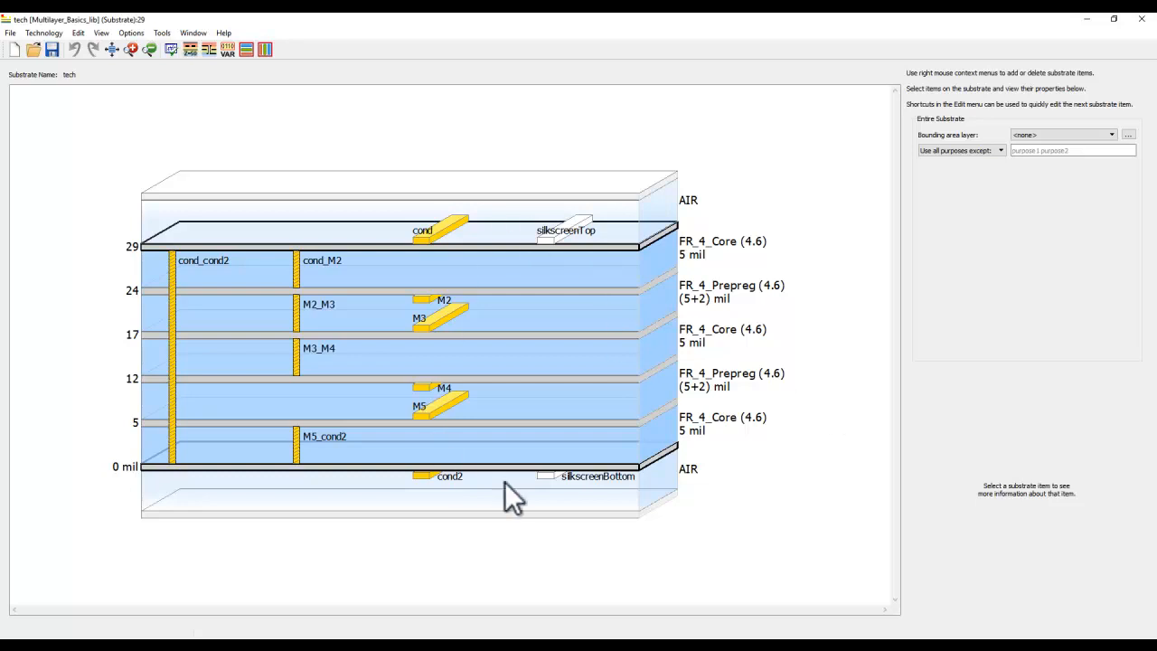
Map a new layer named SolderMask with the Solder Mask process role onto the 29 mil top interface
mouse_move(500, 265)
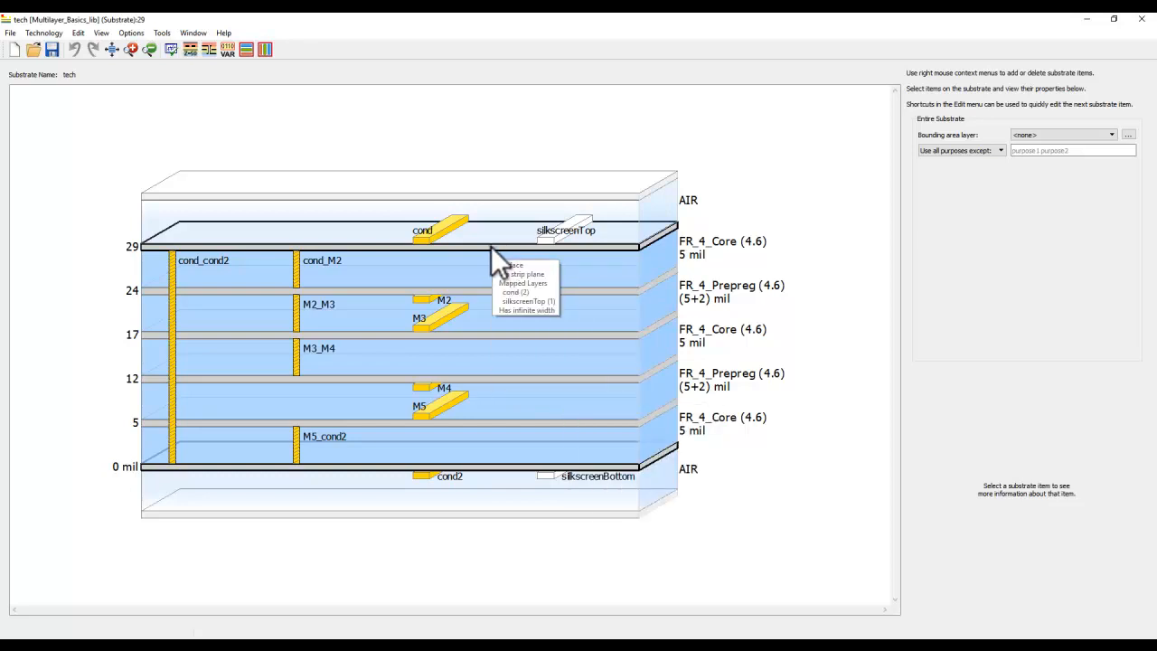
right_click(490, 247)
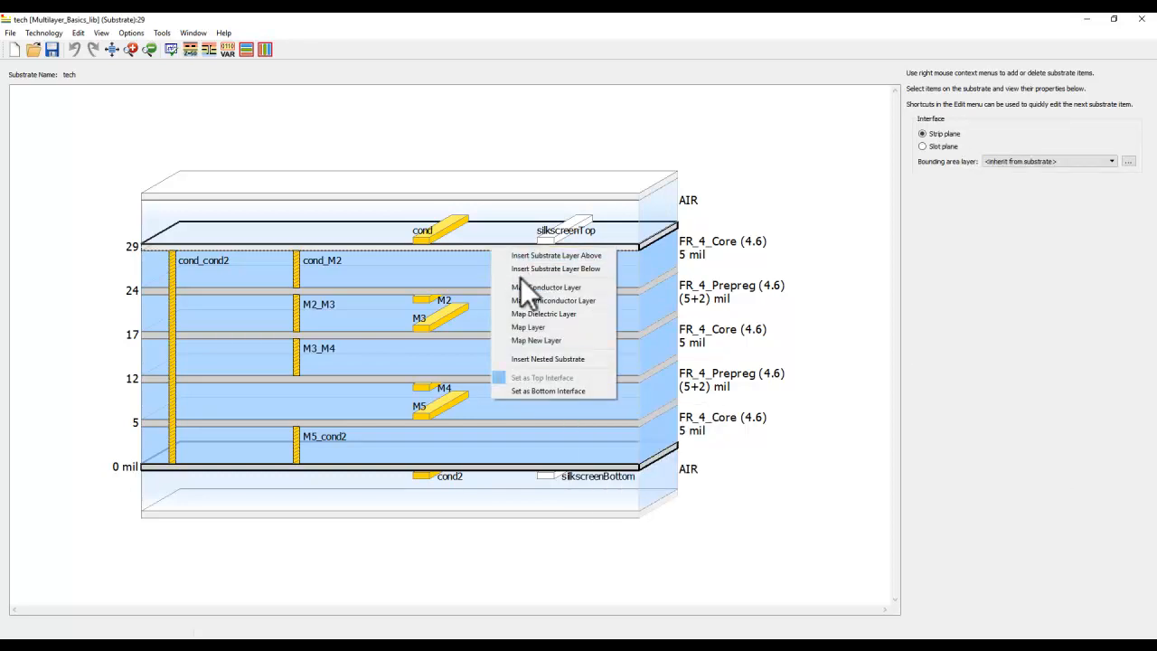
click(525, 339)
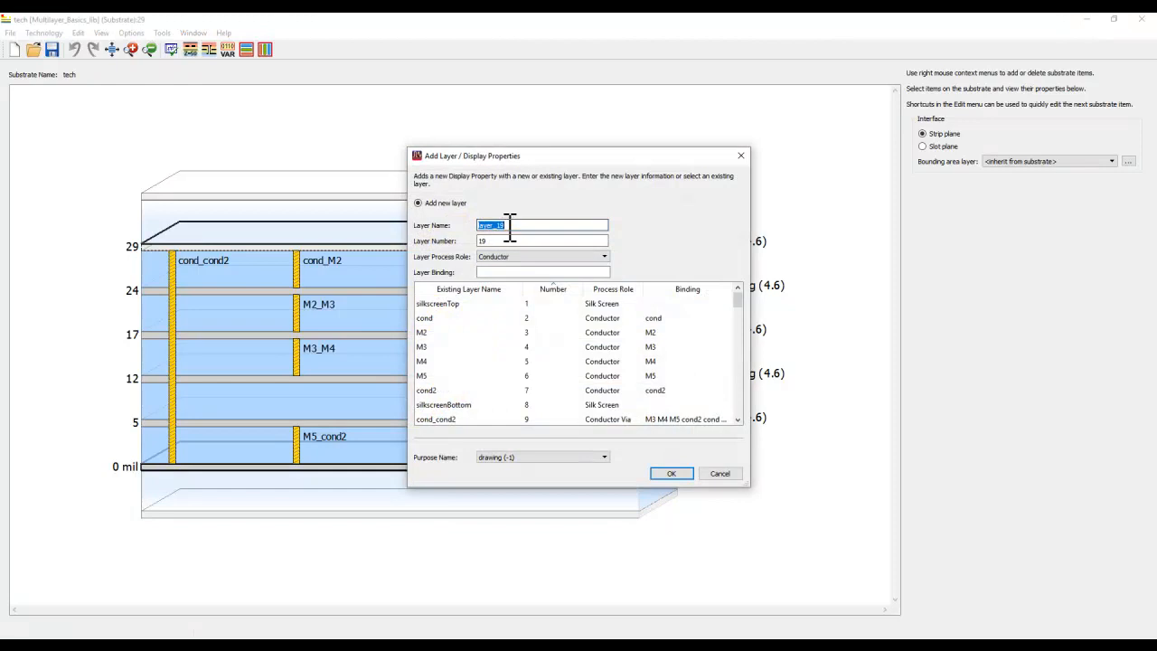
text(SolderMask)
click(568, 258)
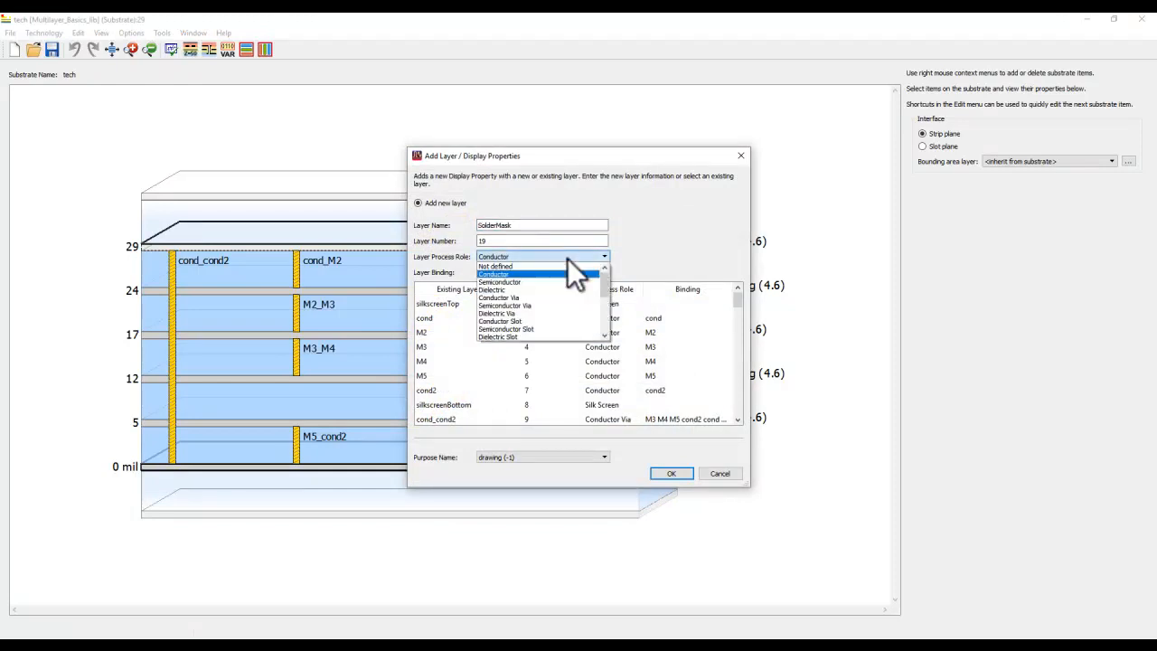
scroll(541, 302, down, 3)
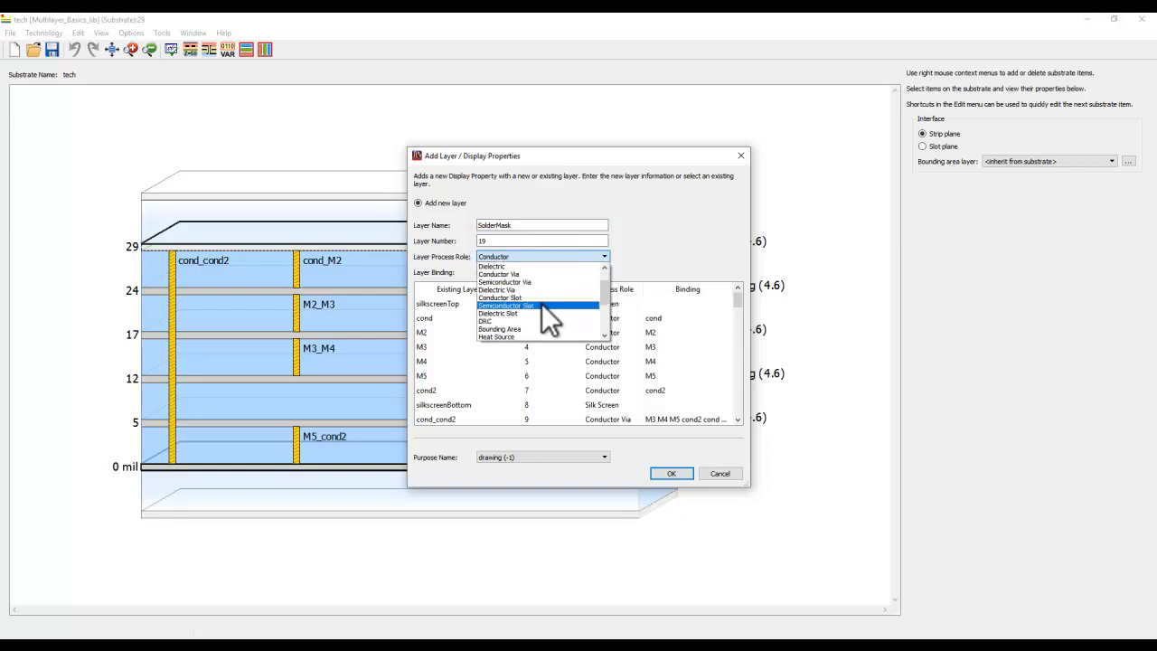
scroll(541, 306, down, 2)
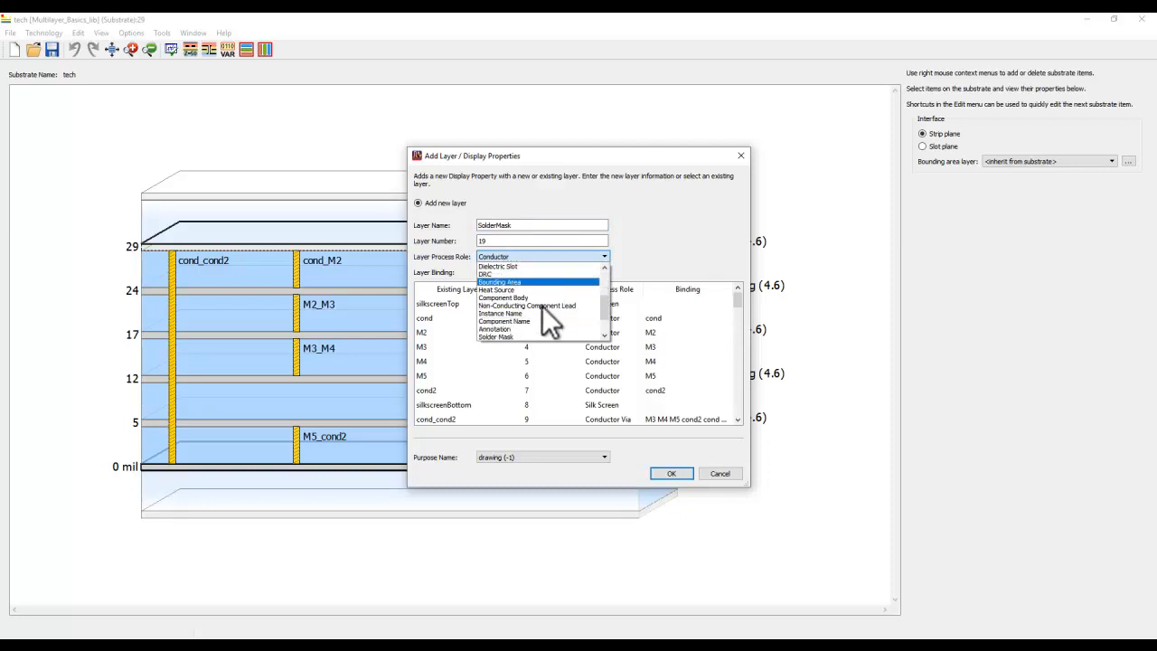
click(516, 313)
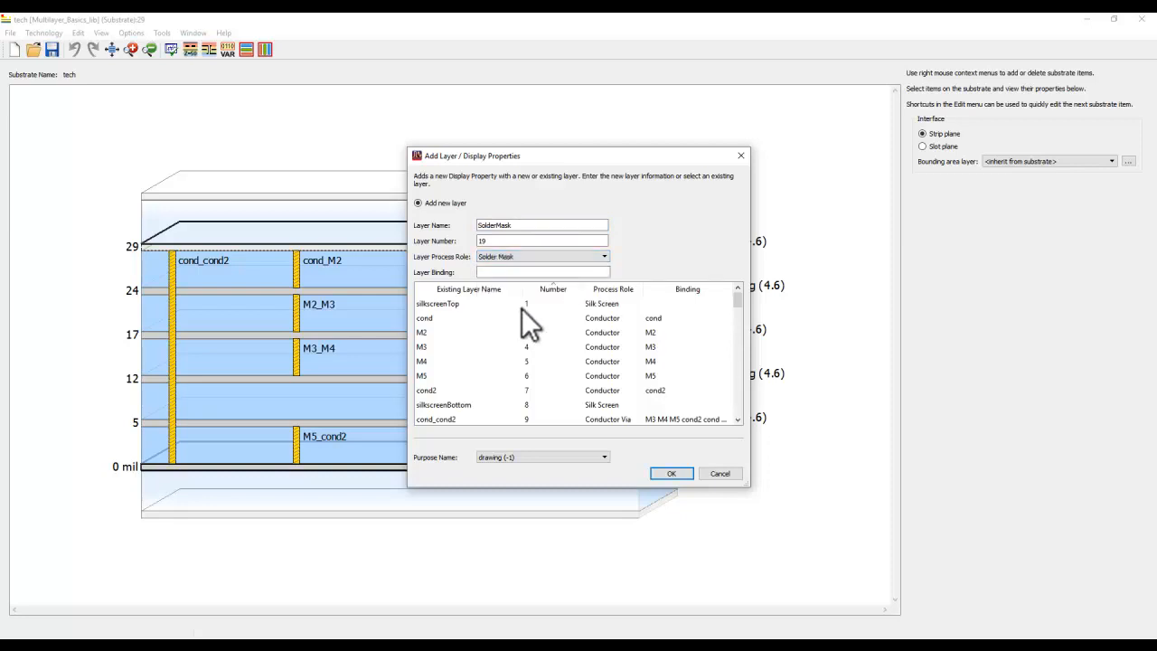
click(671, 472)
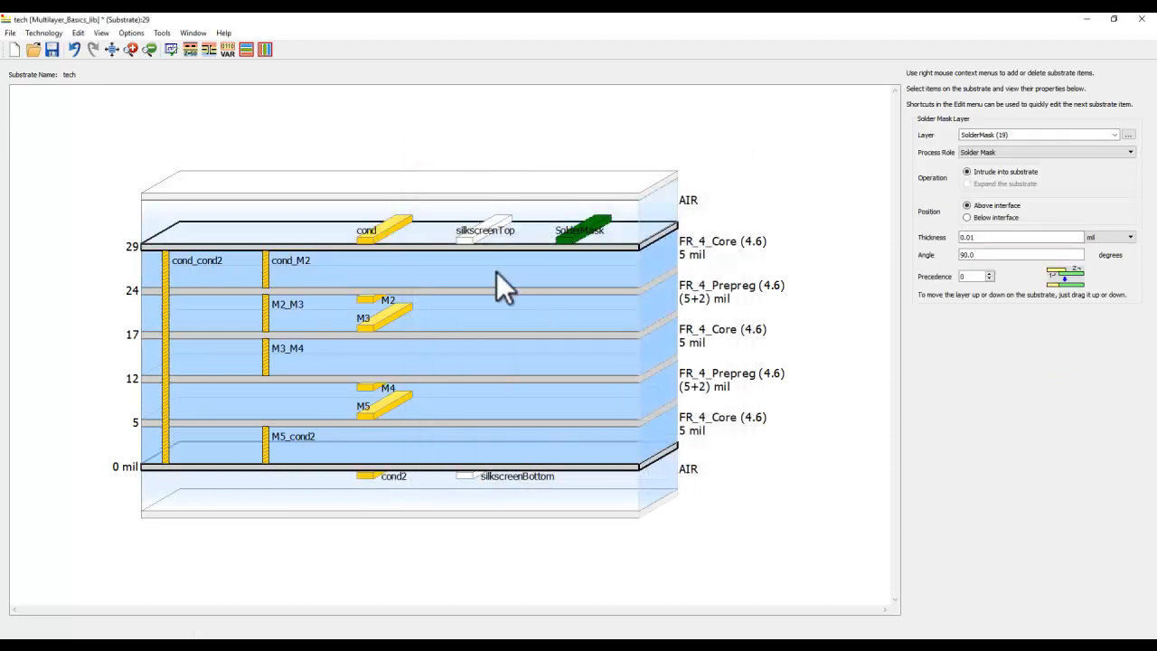
Map a new layer named Cmp_Body_Top with the Component Body process role onto the 29 mil top interface
right_click(597, 248)
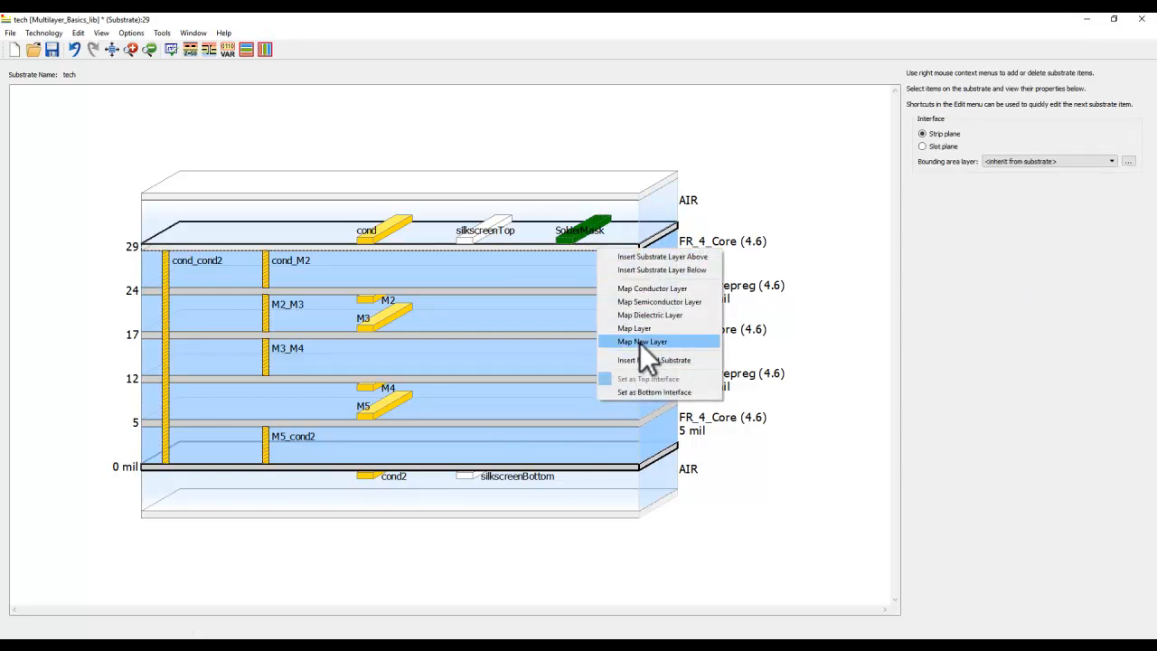
click(639, 342)
text(Cmp)
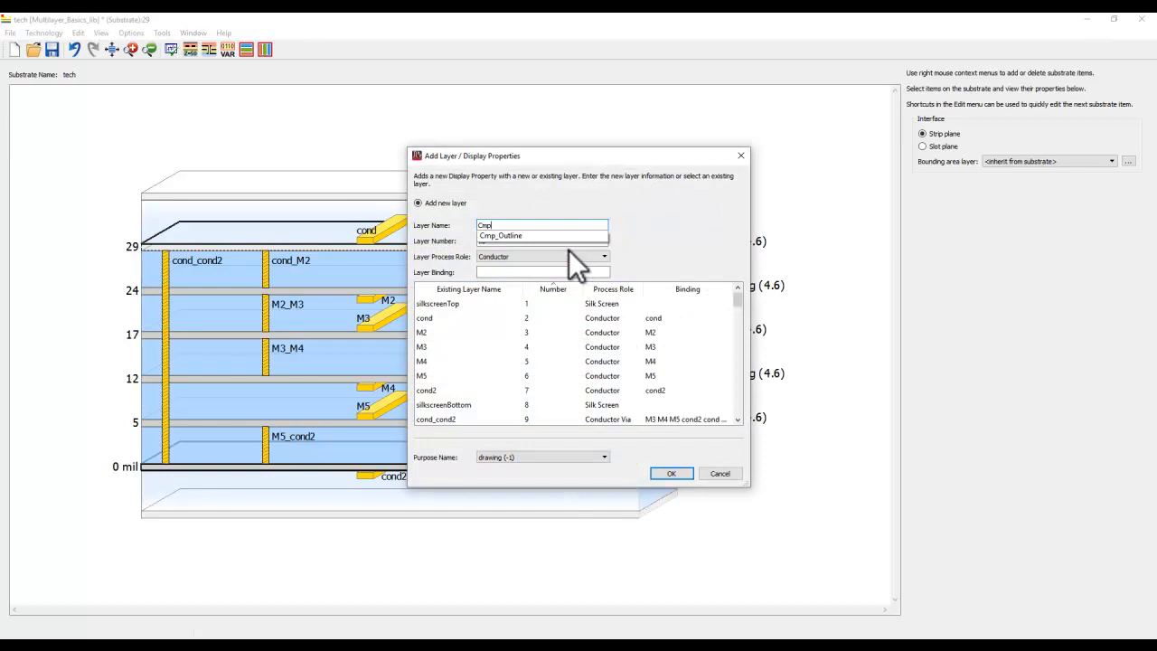
text(_Body_Top)
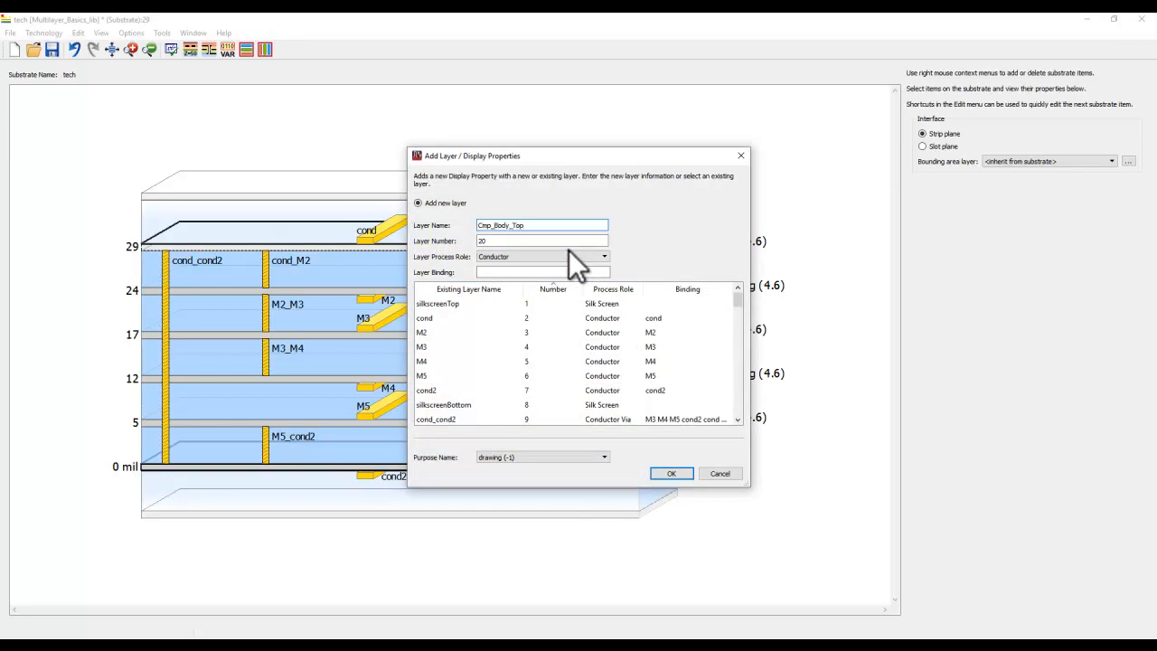
click(549, 257)
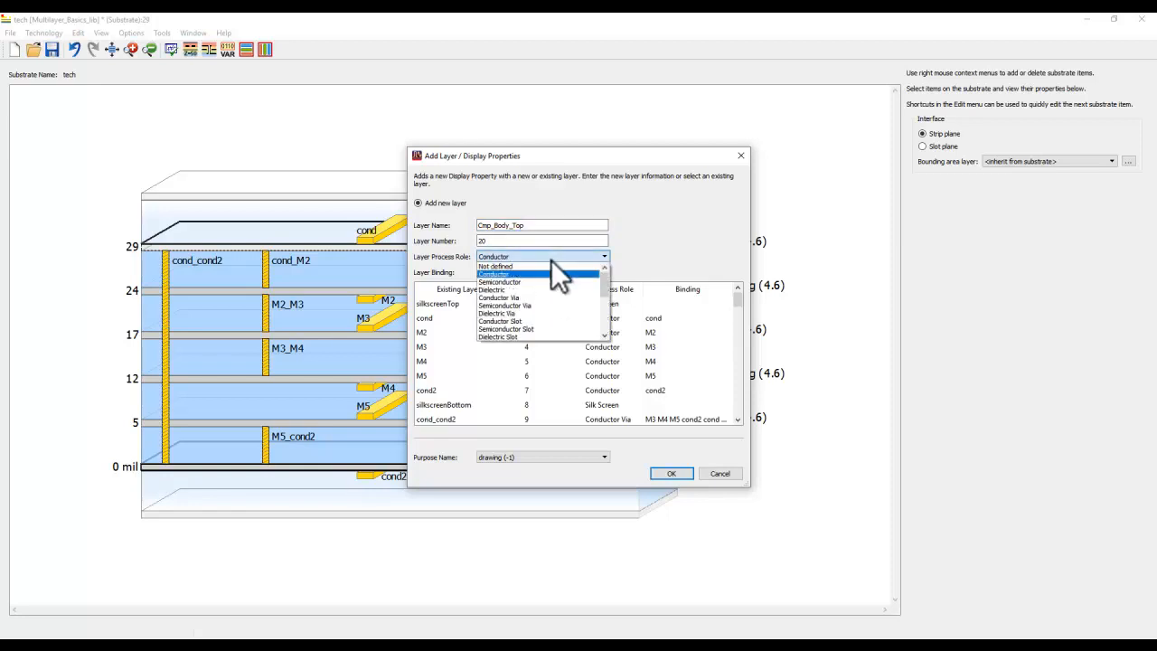
scroll(557, 293, down, 2)
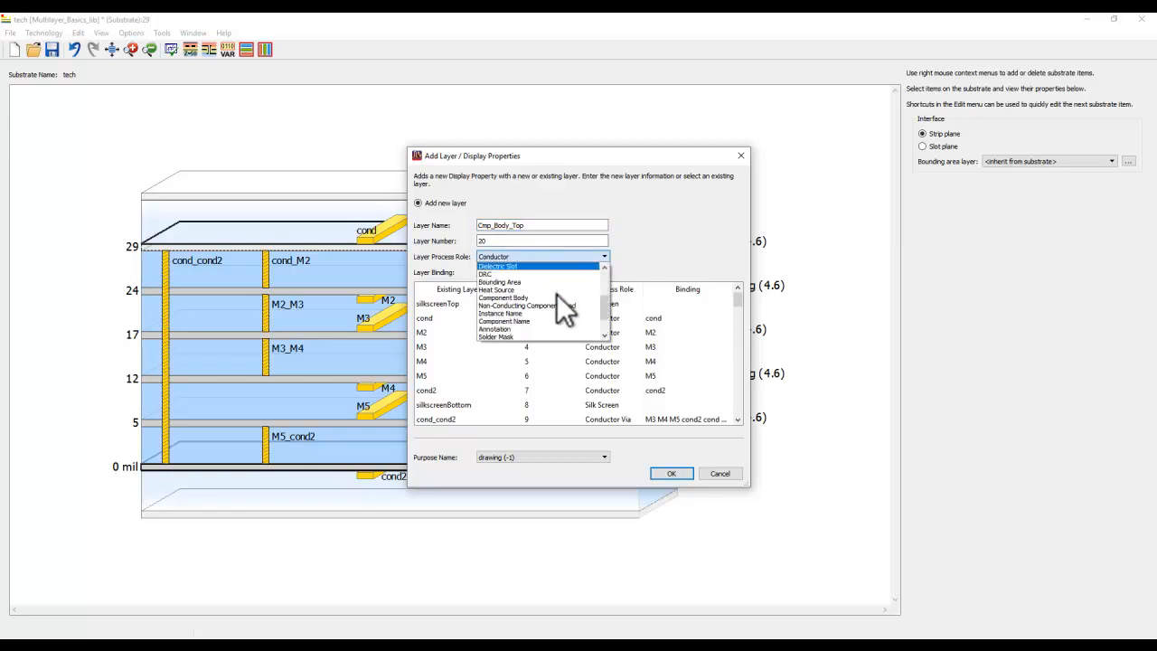
scroll(557, 294, down, 1)
scroll(532, 305, up, 2)
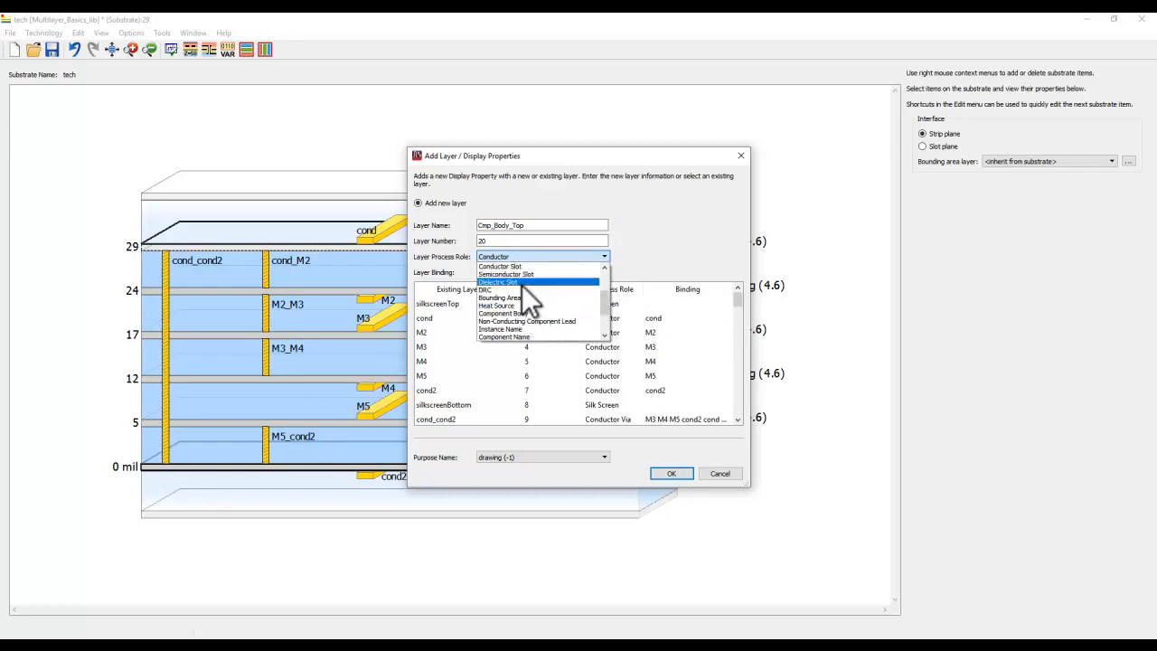
click(535, 312)
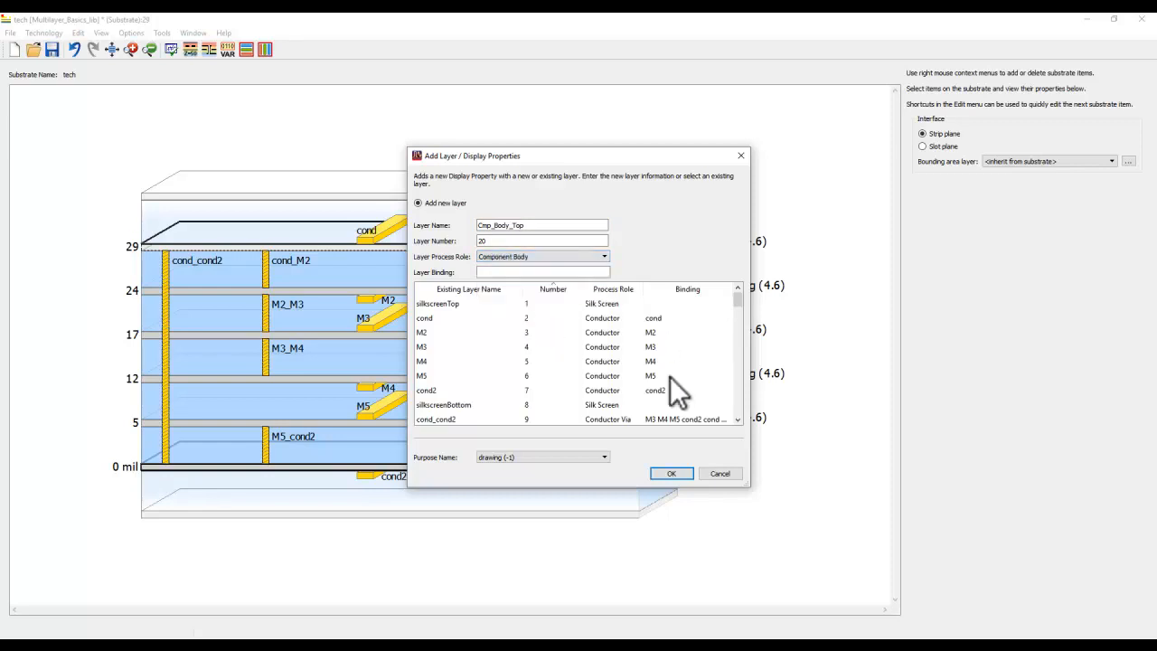
click(672, 473)
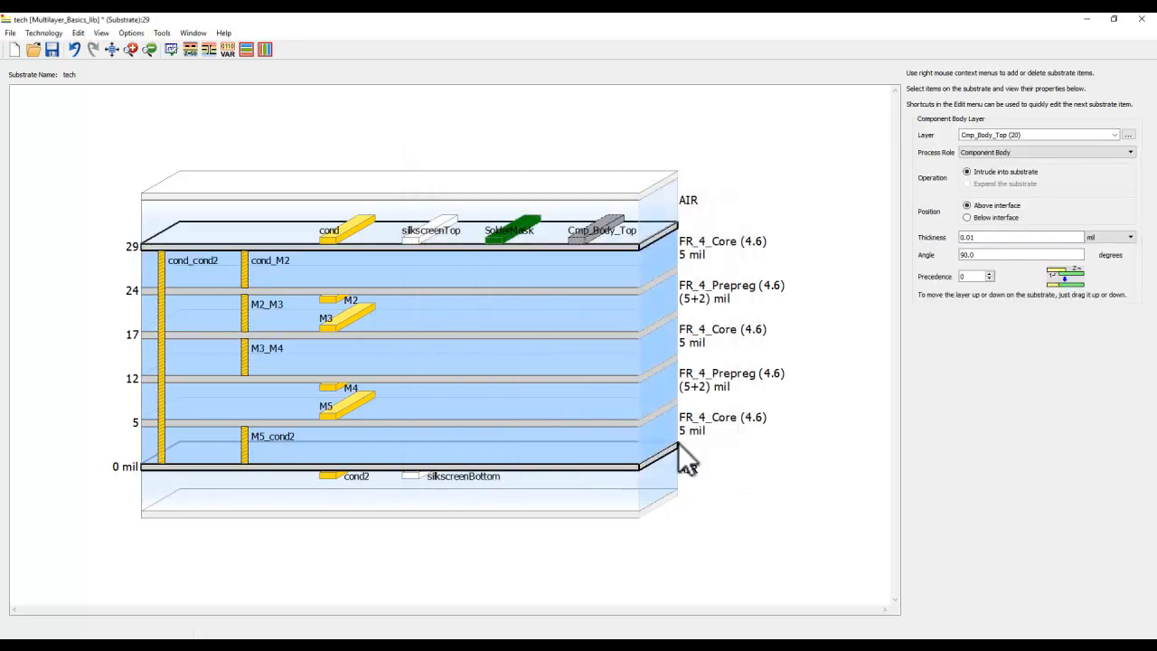
Map a new layer named SolderMask_BT with the Solder Mask process role onto the 0 mil bottom interface
right_click(526, 468)
click(564, 562)
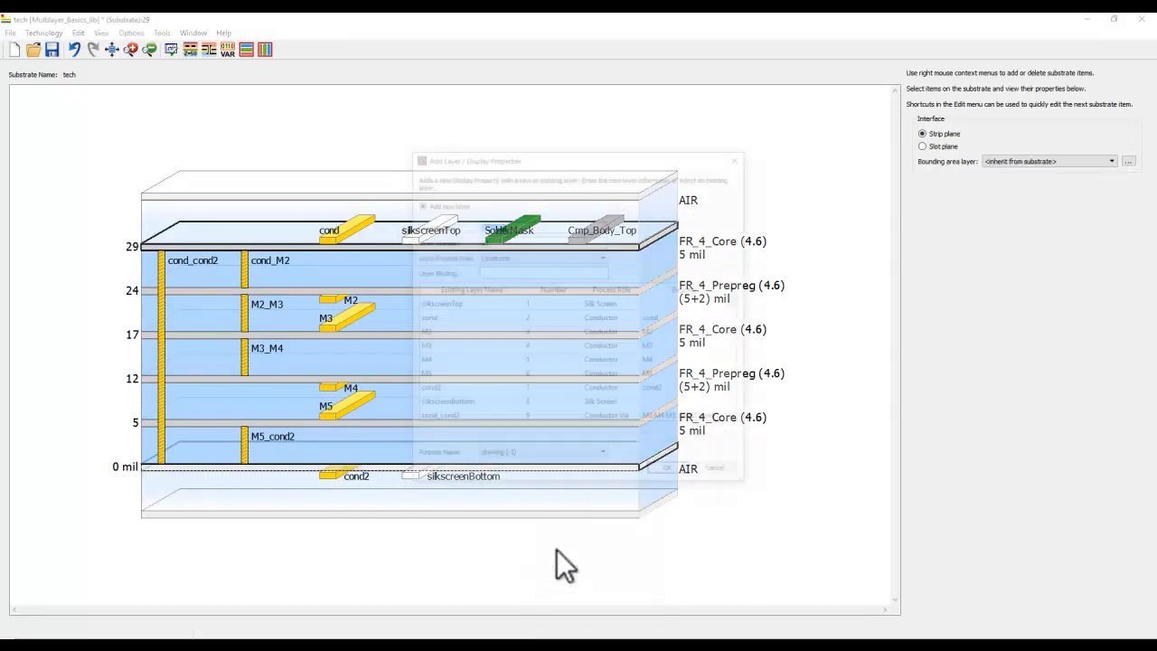
text(SolderMask)
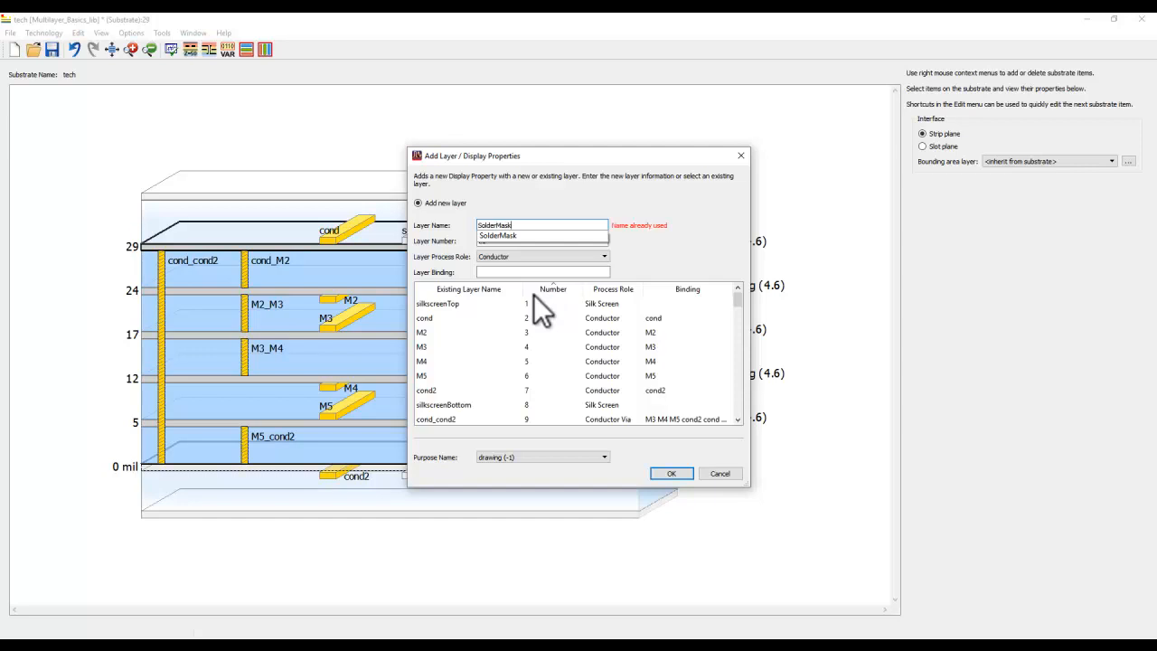
text(_BT)
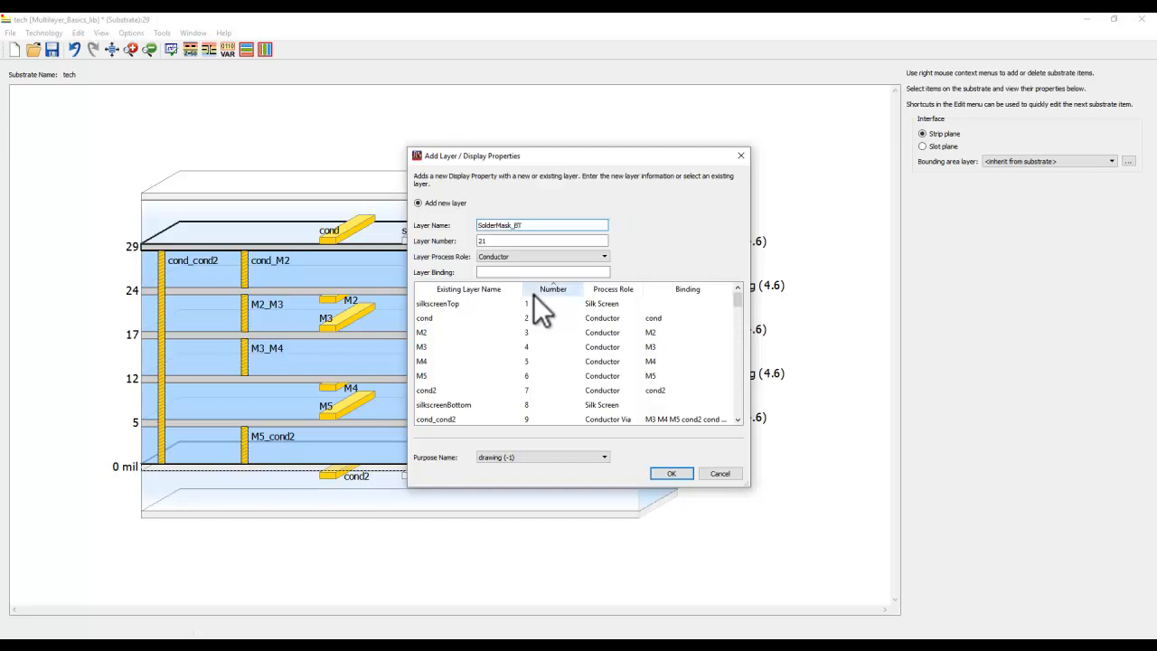
click(583, 257)
scroll(565, 309, down, 5)
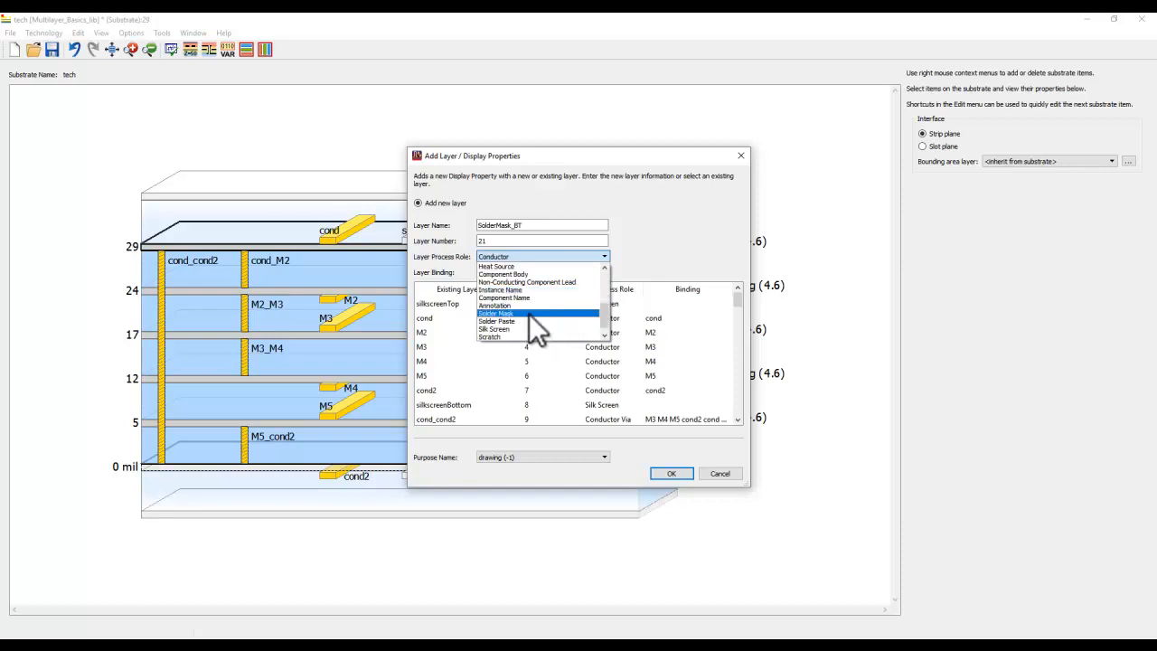
click(529, 313)
click(670, 473)
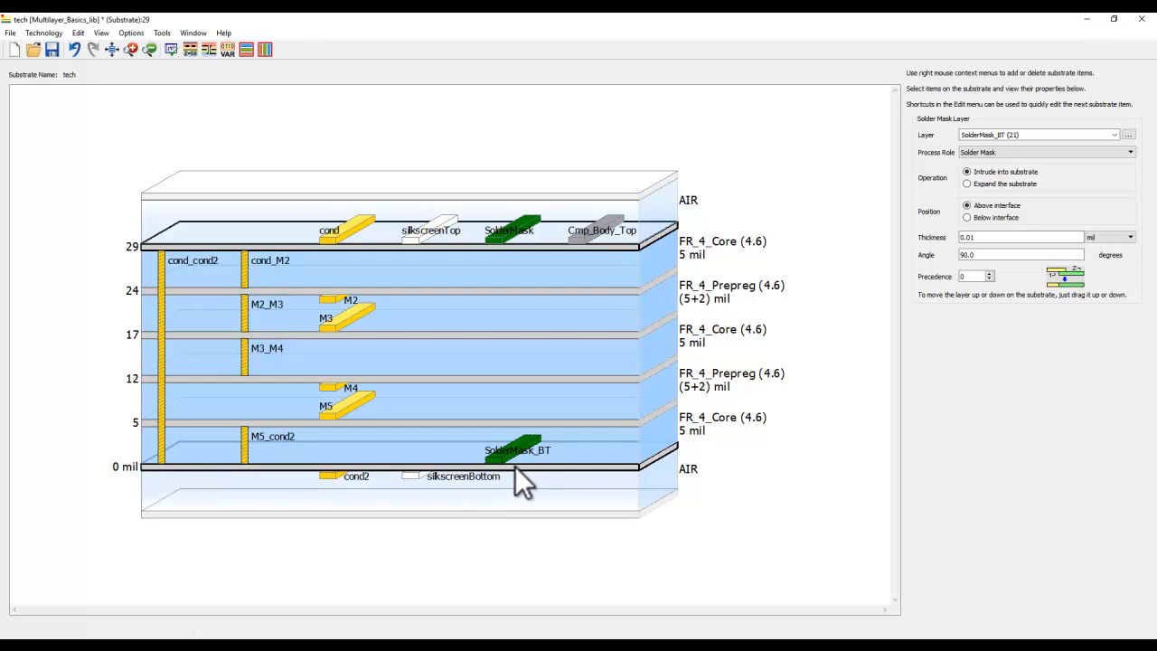
Map a new layer named Cmp_Body_BT with the Component Body process role onto the 0 mil bottom interface
right_click(600, 468)
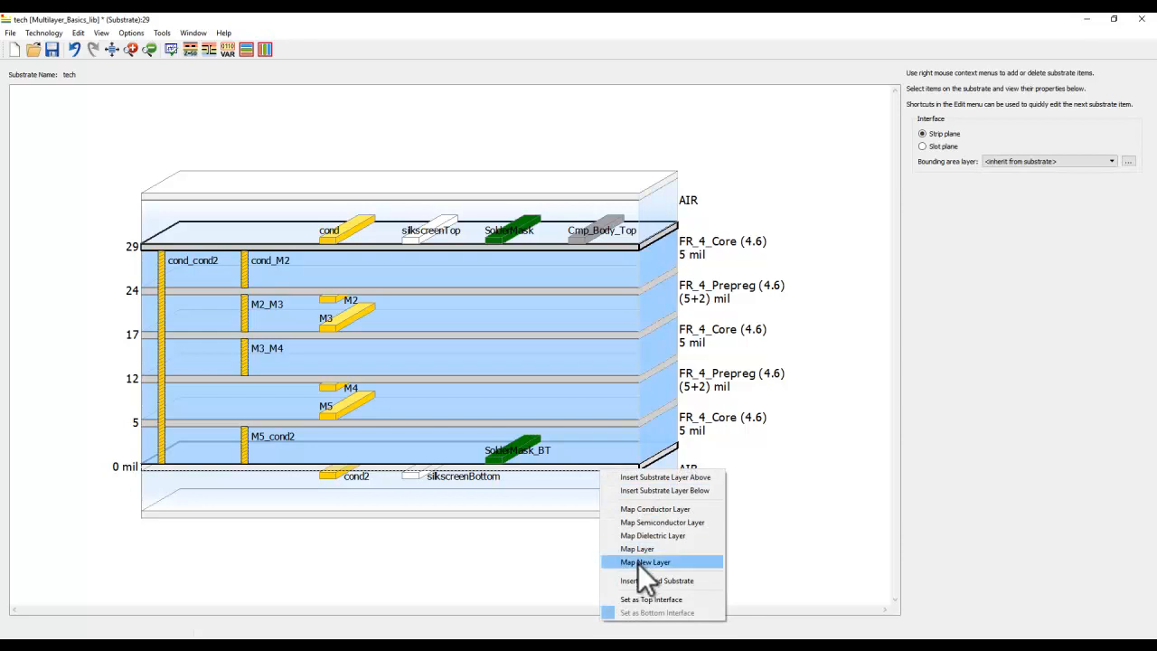
click(638, 563)
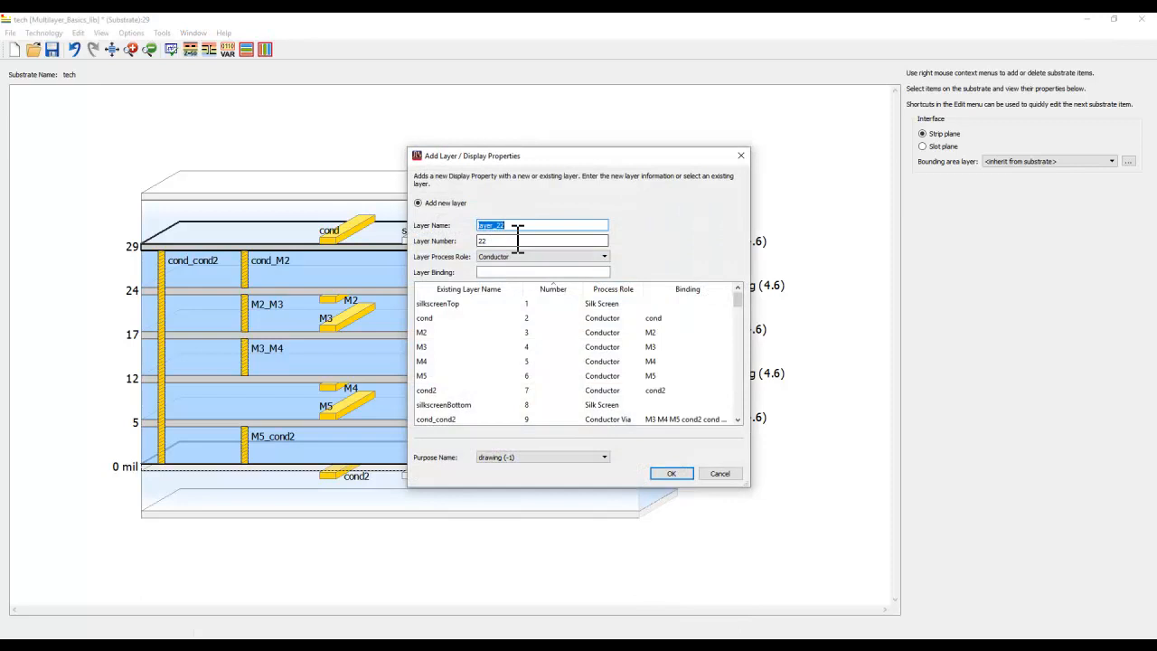
text(Cmp)
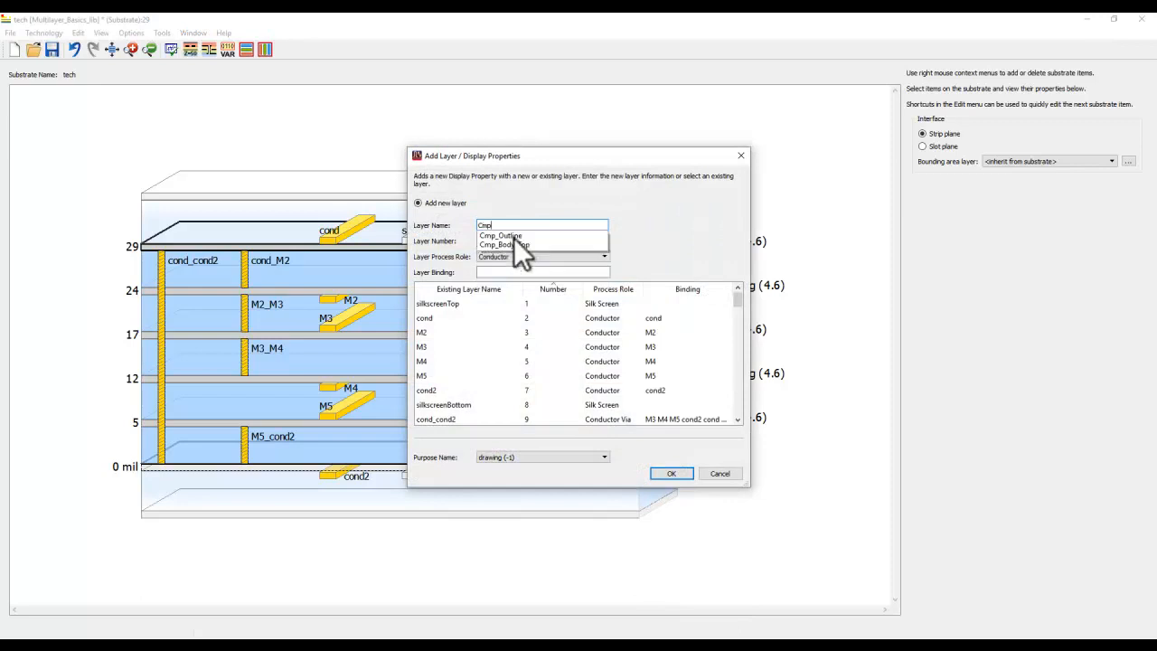
text(_Body)
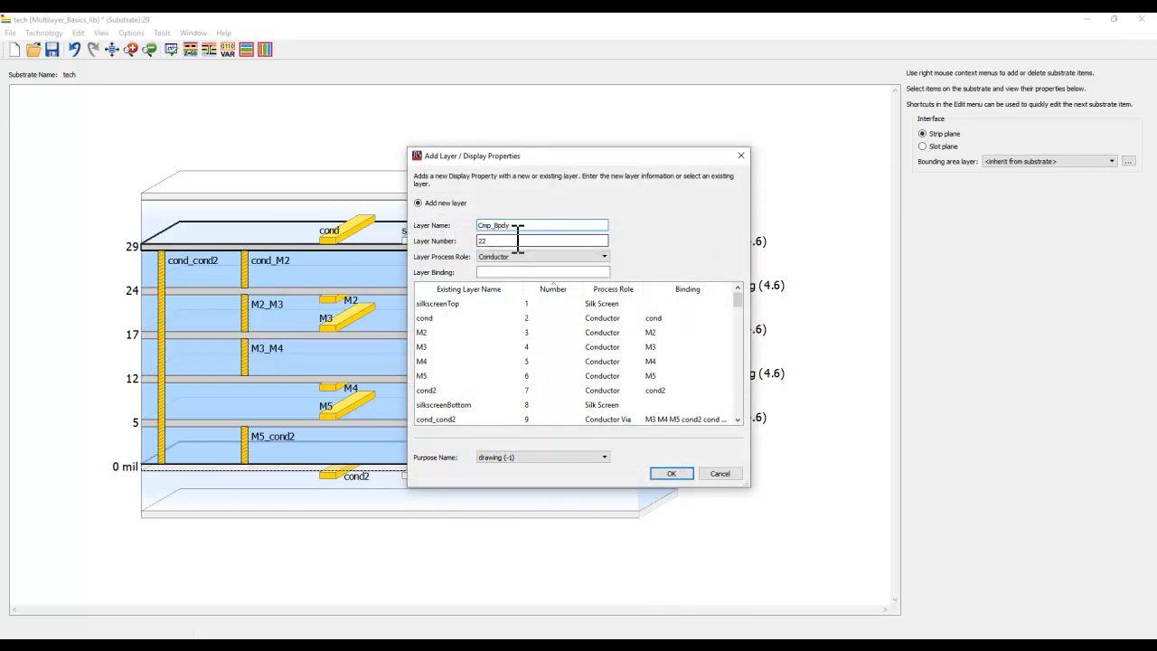
key(BackSpace)
key(BackSpace)
key(BackSpace)
text(ody_Bo)
click(524, 256)
scroll(537, 272, down, 3)
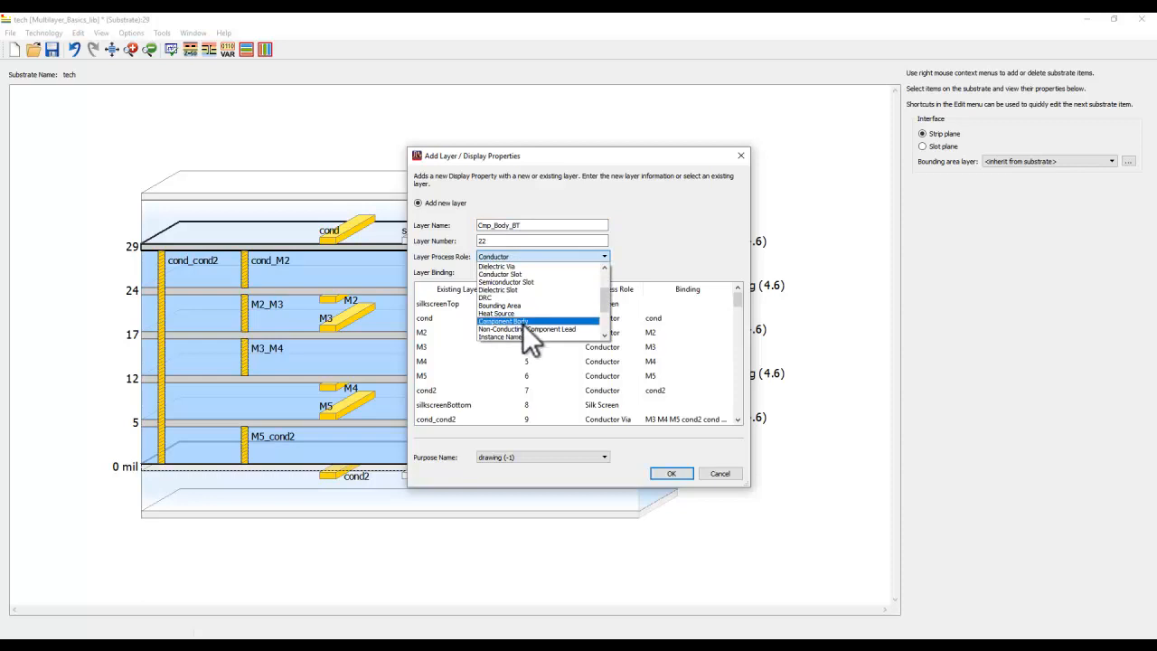
click(524, 328)
click(528, 258)
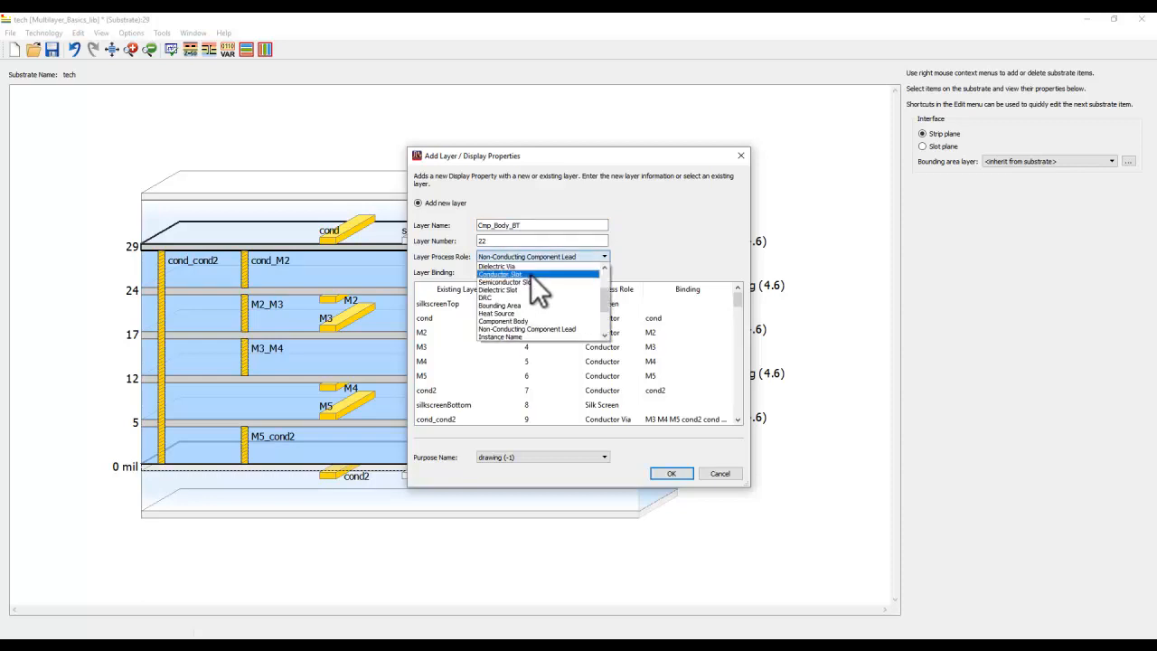
click(524, 321)
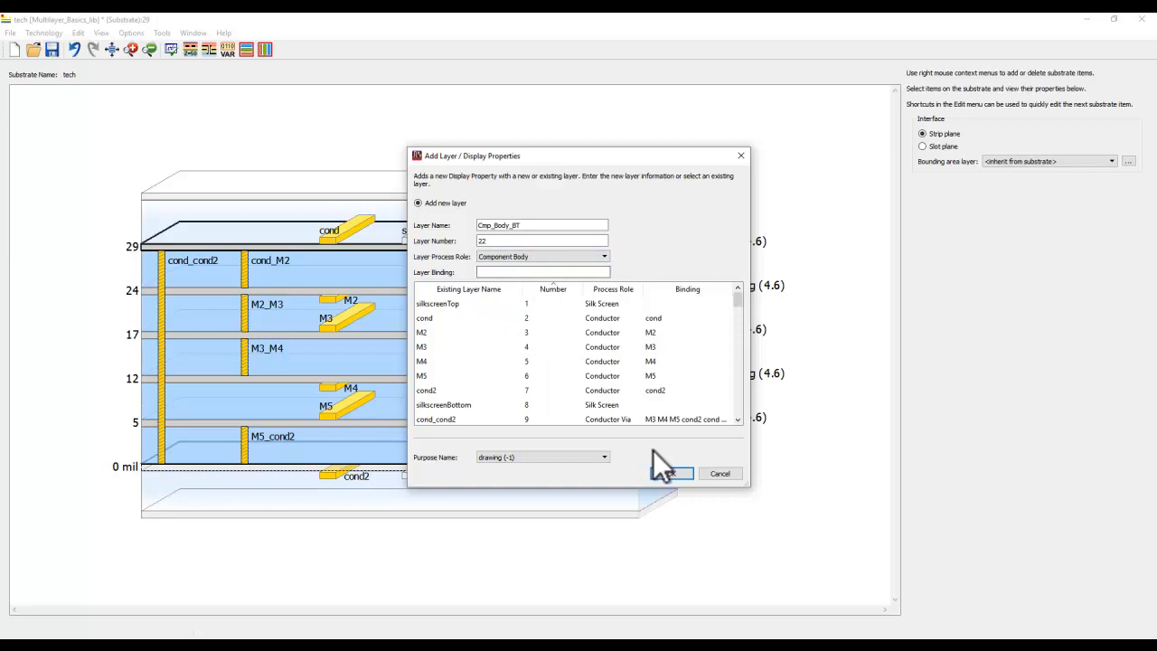
click(667, 473)
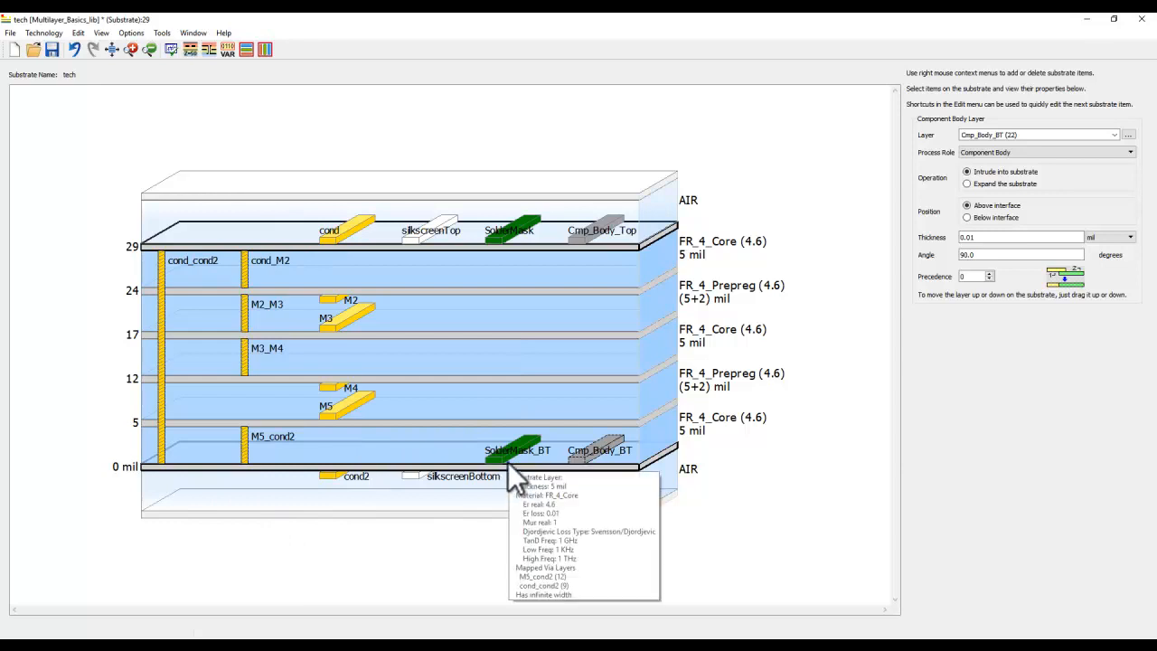
click(747, 531)
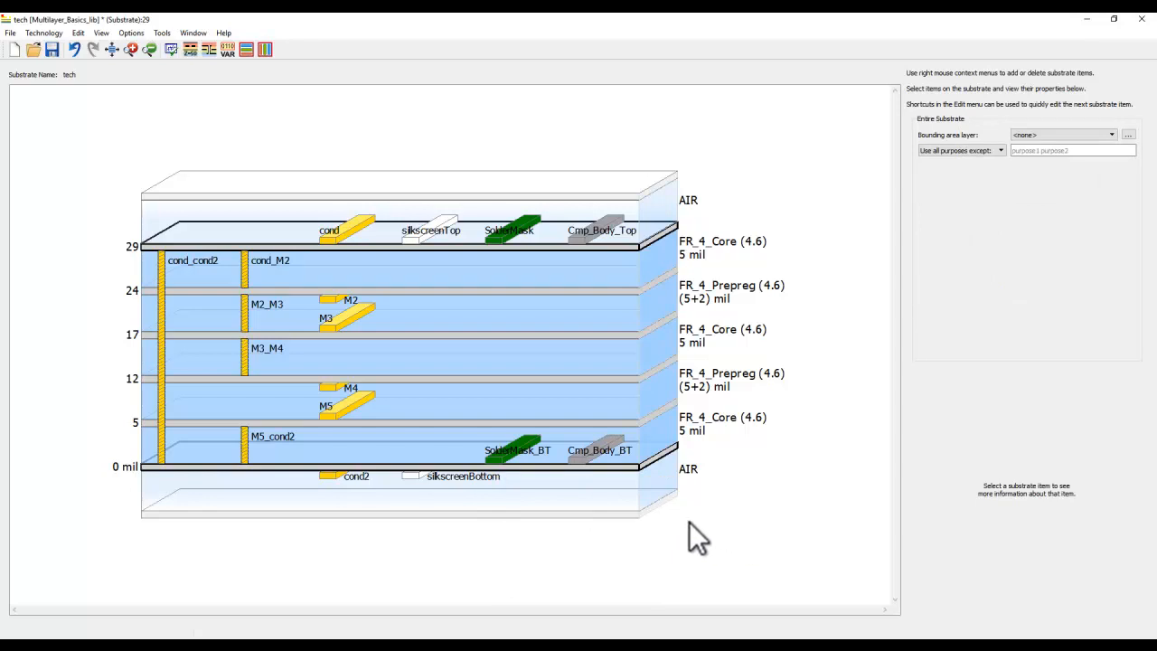
Set the position of the SolderMask_BT and Cmp_Body_BT layers to below the bottom interface
click(497, 467)
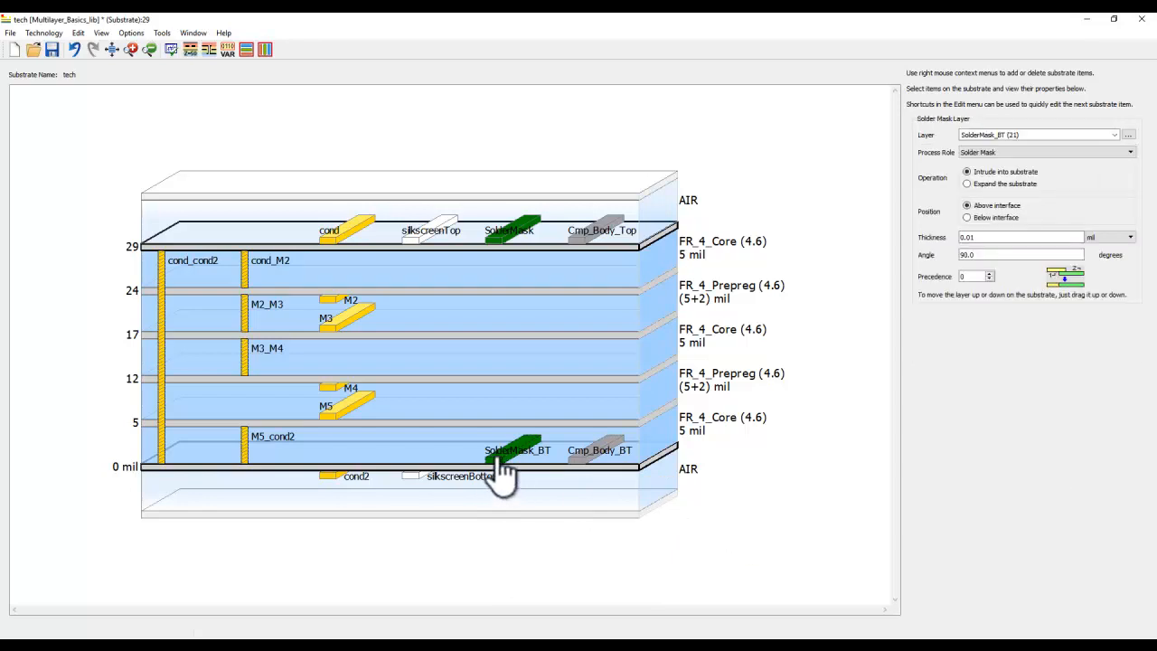
right_click(496, 449)
click(1021, 222)
click(1006, 220)
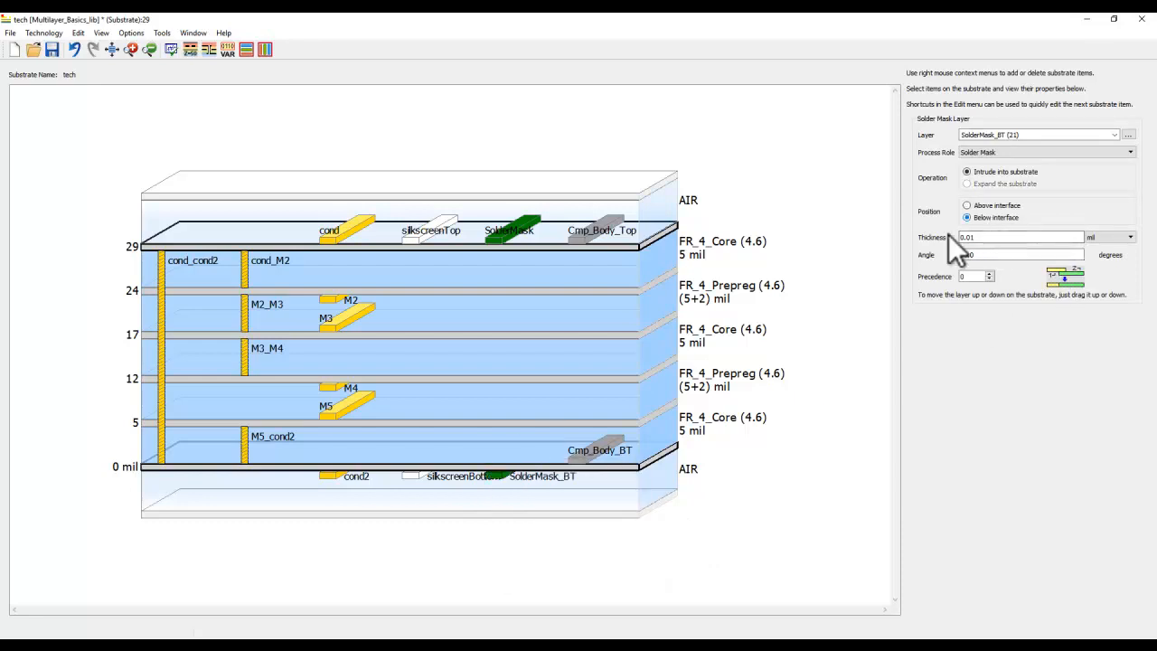
click(589, 452)
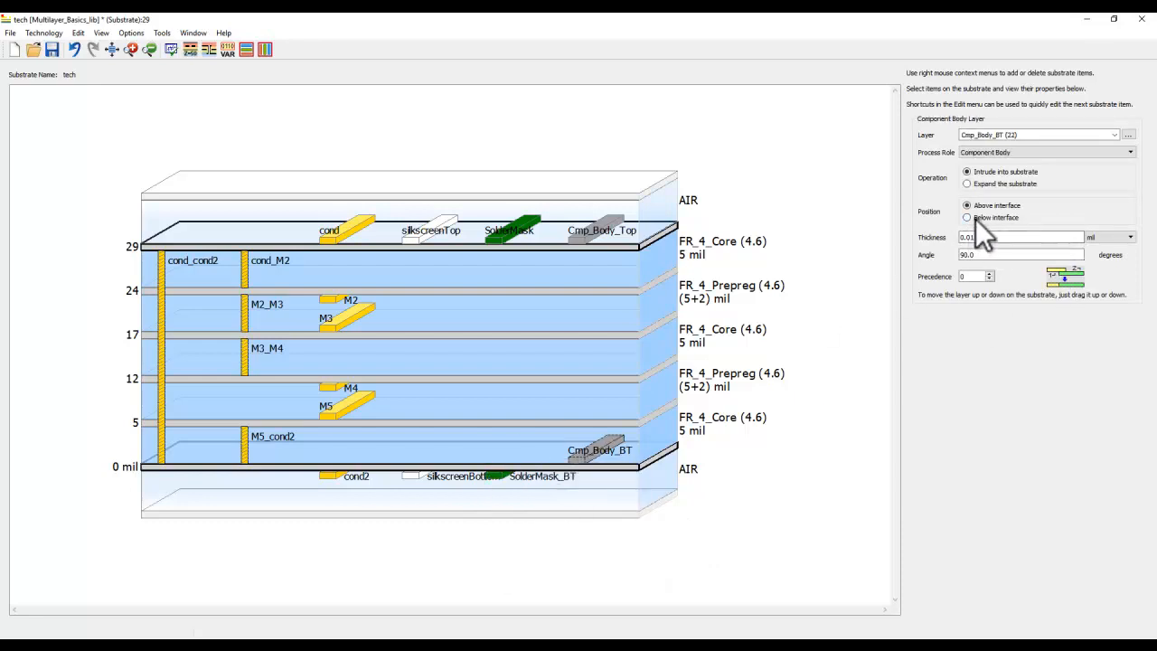
click(969, 218)
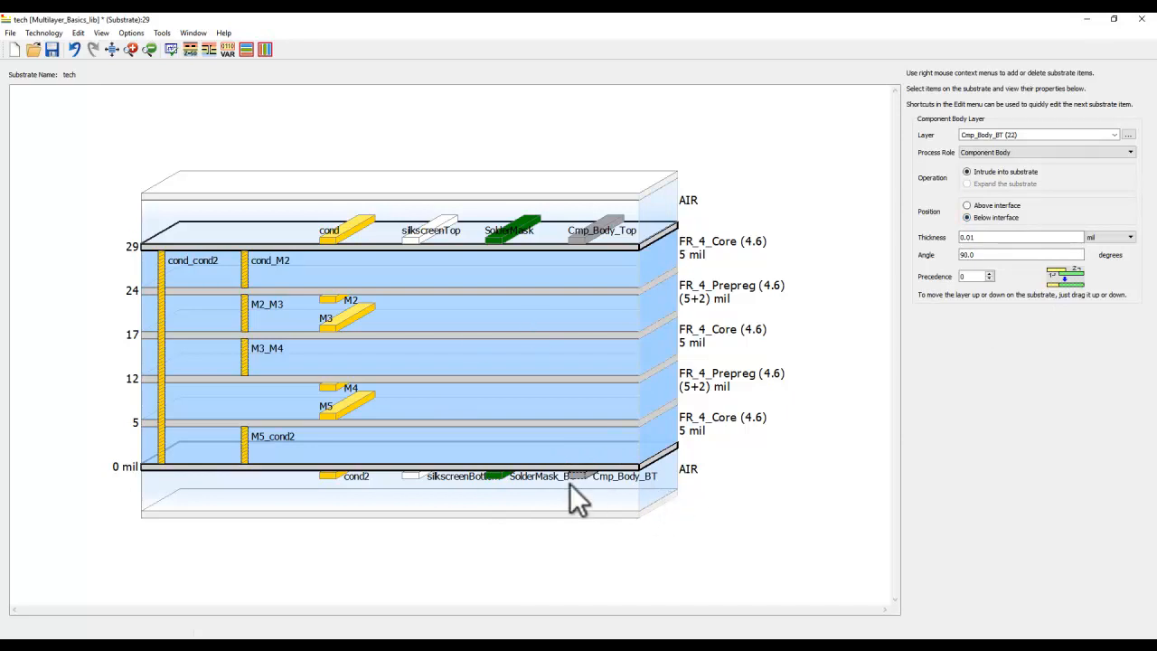
Set the thickness of the Cmp_Body_BT and Cmp_Body_Top component body layers to 10 mil
drag(994, 237, 920, 236)
text(10)
click(834, 280)
click(607, 231)
drag(991, 237, 905, 237)
text(10)
Set the top SolderMask layer's thickness to 1 mil and open the SolderMask_BT layer's thickness for editing
click(509, 249)
drag(990, 236, 934, 236)
text(1)
click(517, 476)
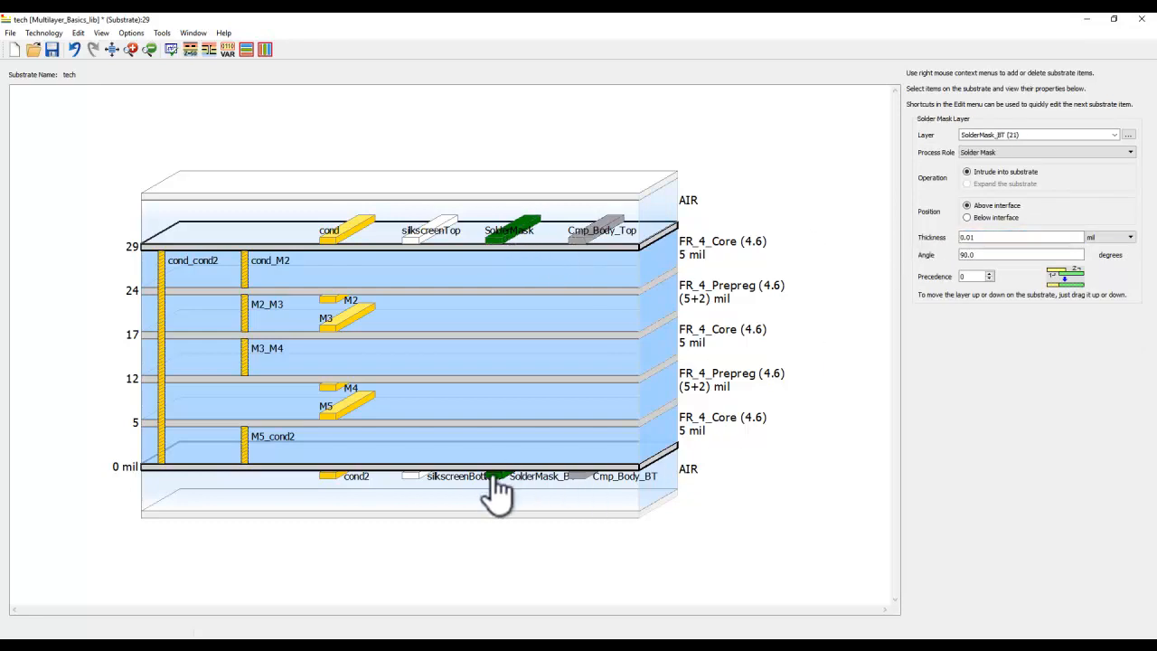
click(993, 236)
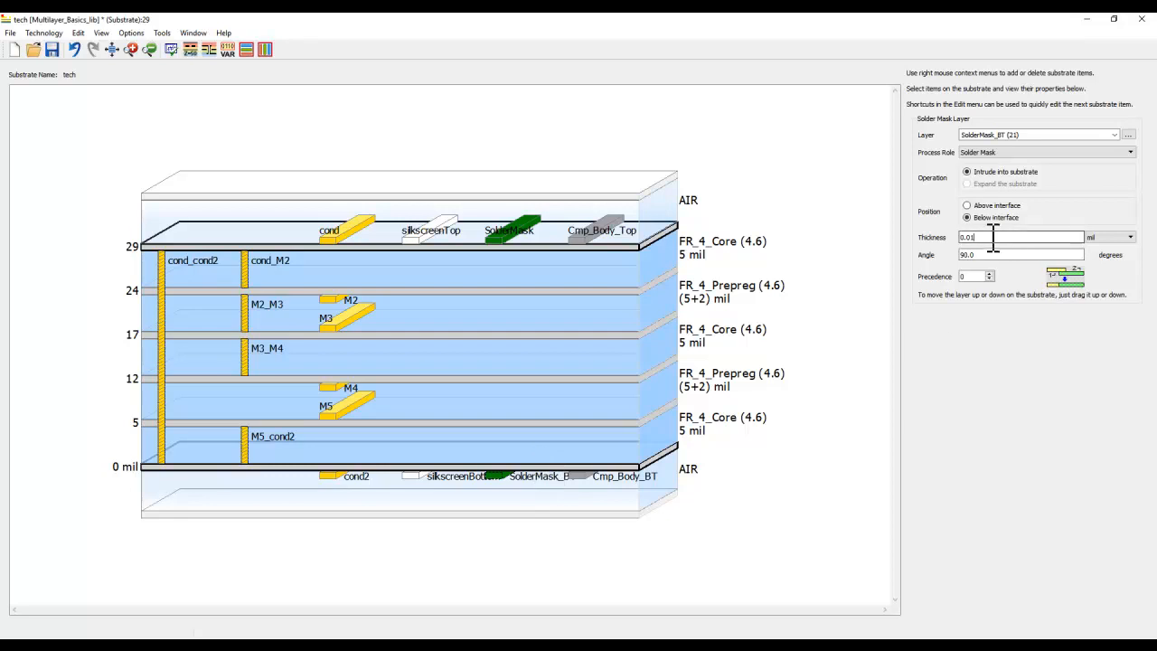
Save the tech substrate and put the substrate editor window away
click(796, 488)
click(53, 50)
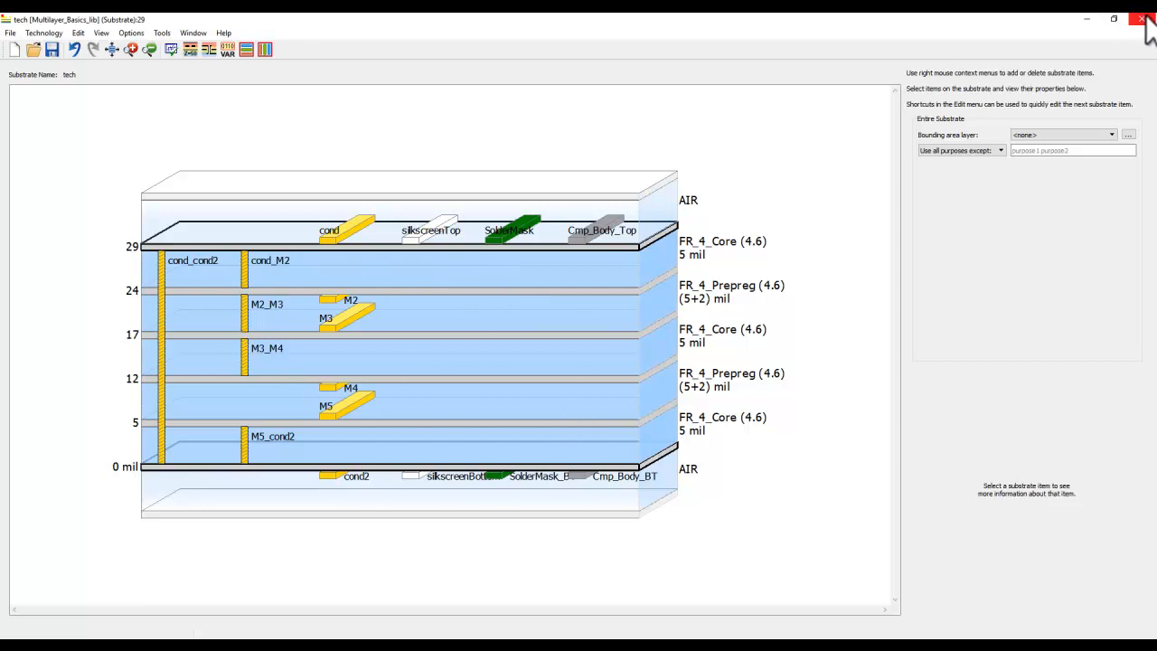
click(1084, 18)
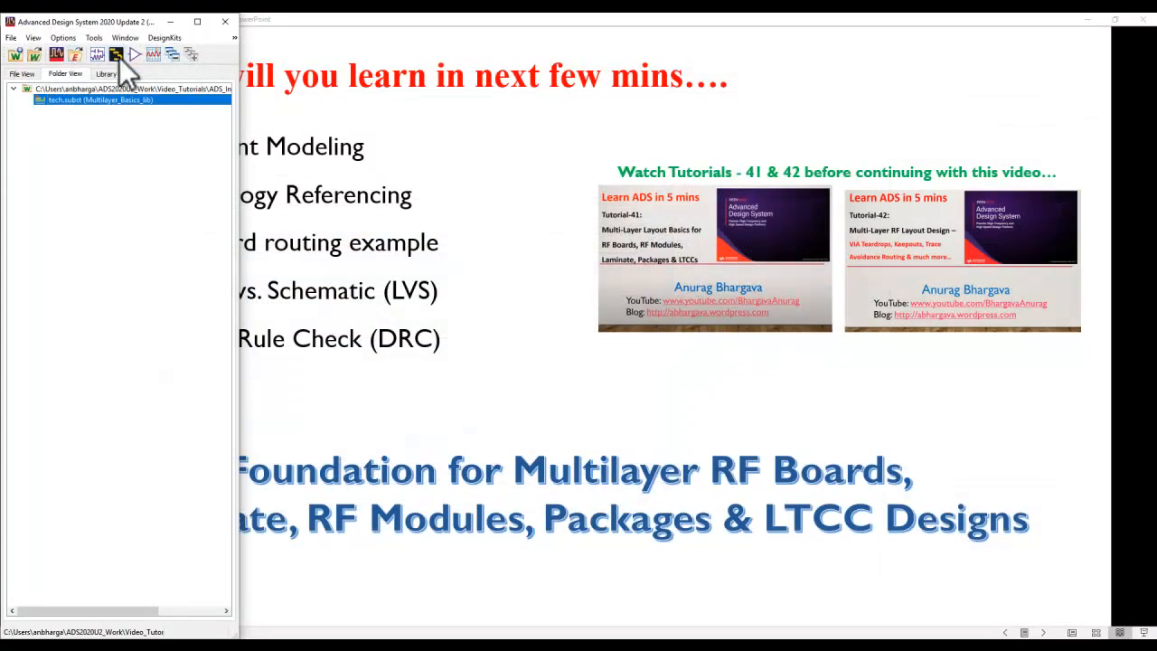
Create a new layout in the Multilayer_Basics_lib library with the cell name chp0201_top
click(119, 56)
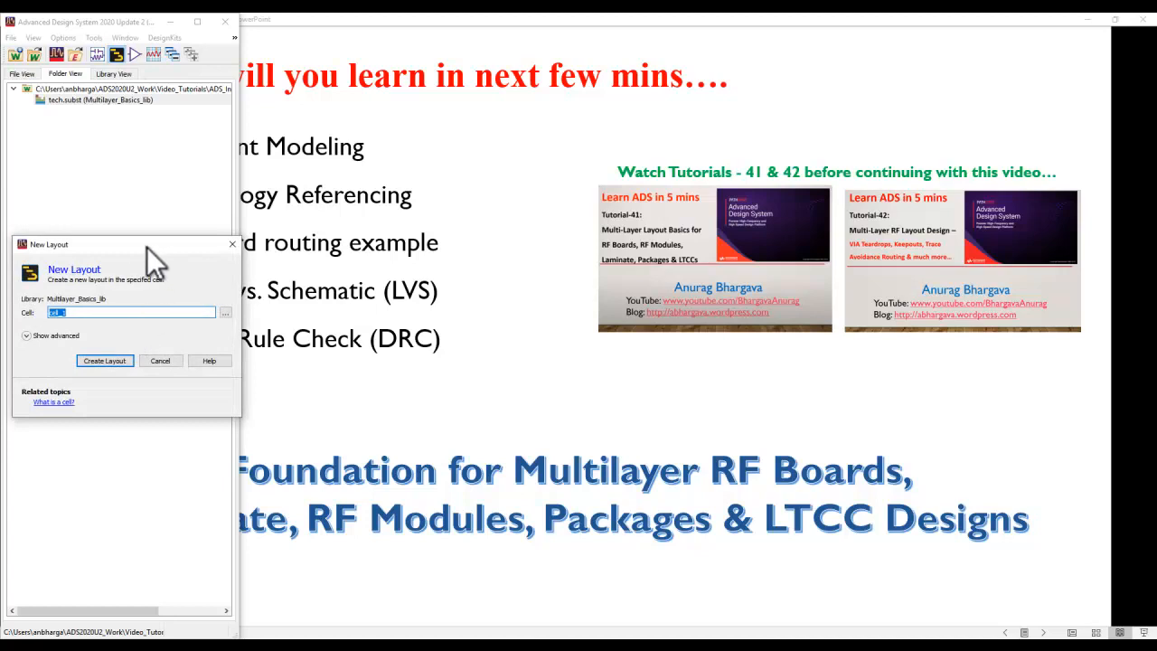
text(chip)
text(02)
text(01)
text(_top)
click(102, 360)
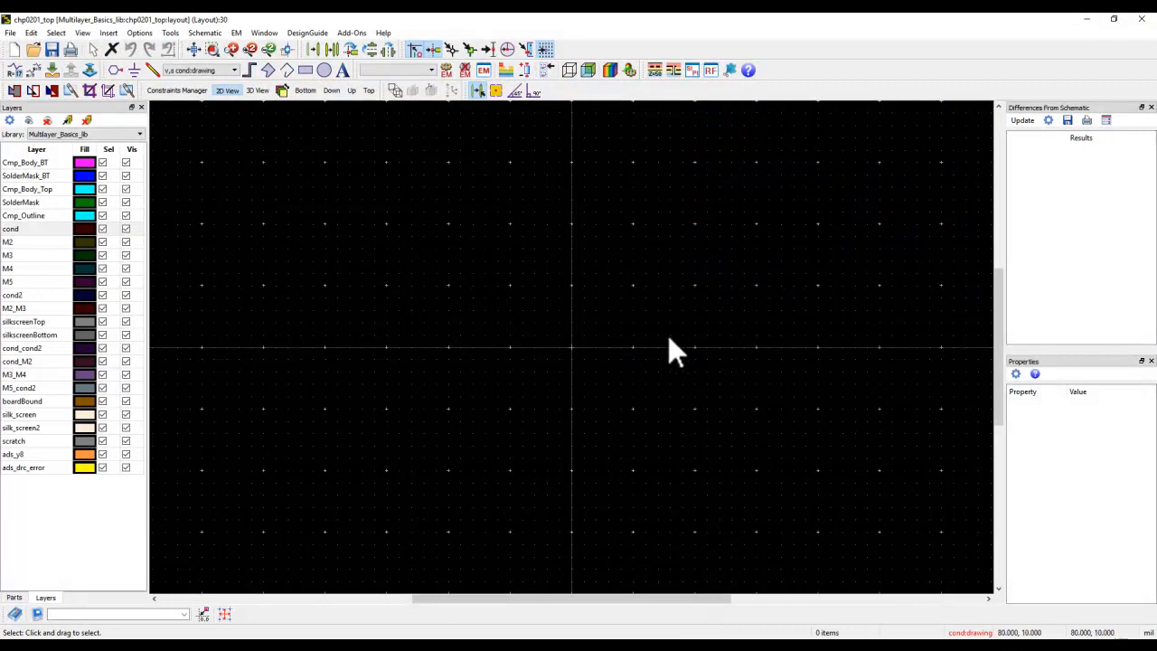
Switch to the browser's Johanson Technology pad layout page and examine the pad dimensions A and B for EIA chip size 0201
click(383, 645)
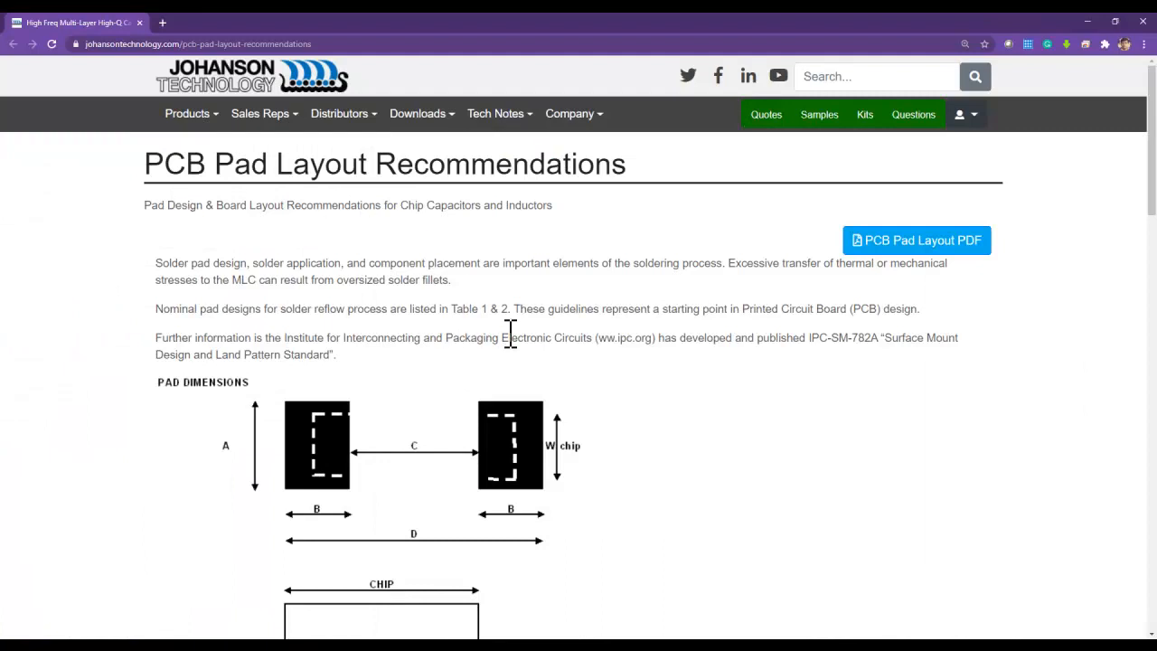
scroll(509, 334, down, 3)
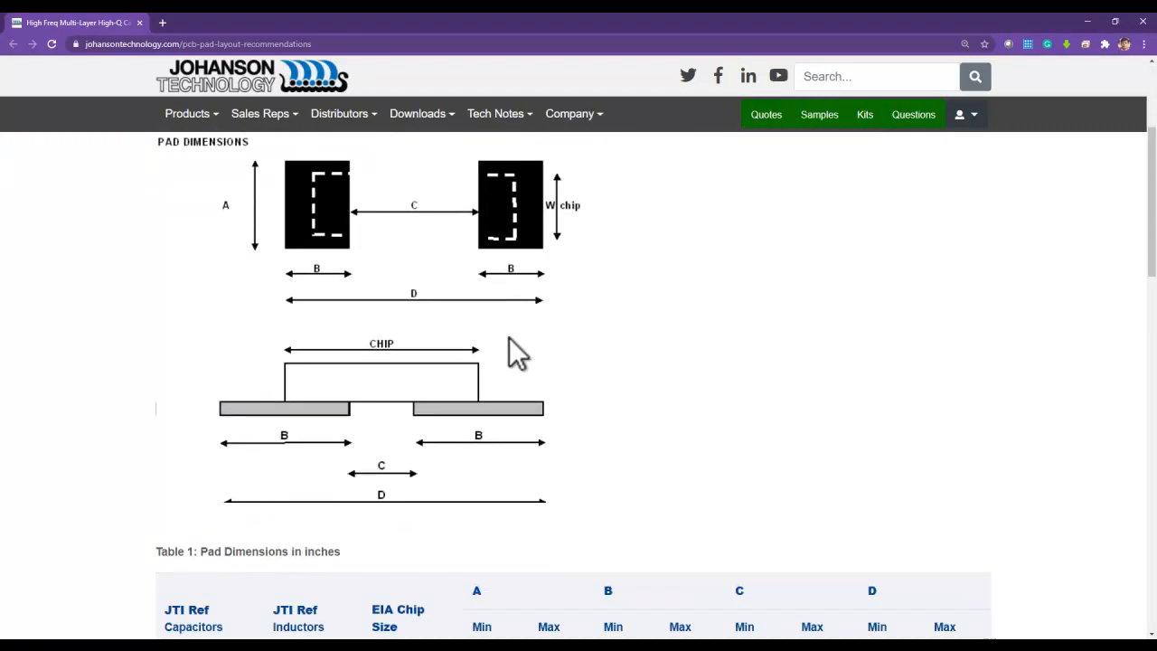
scroll(508, 337, down, 3)
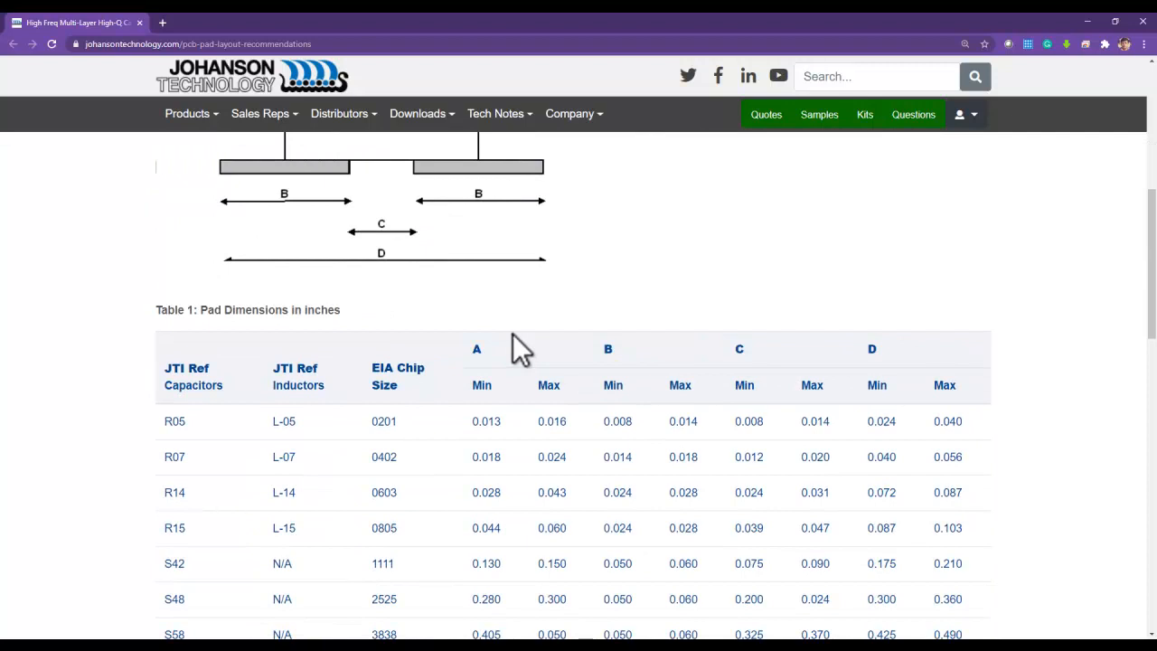
scroll(568, 380, up, 3)
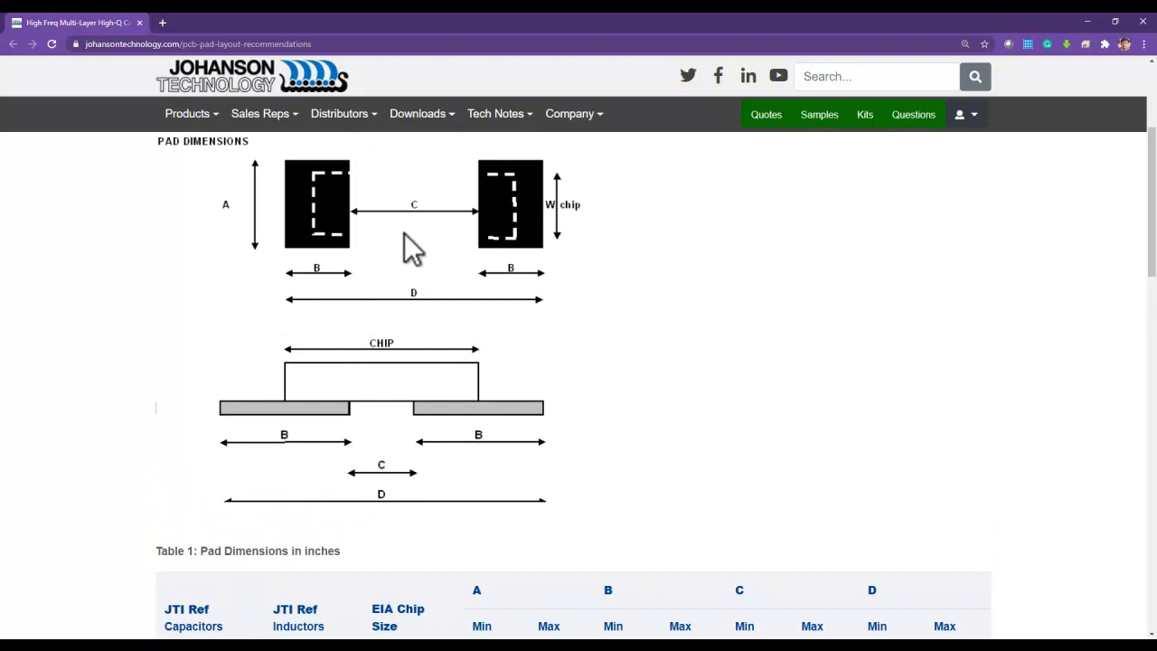
scroll(569, 389, down, 3)
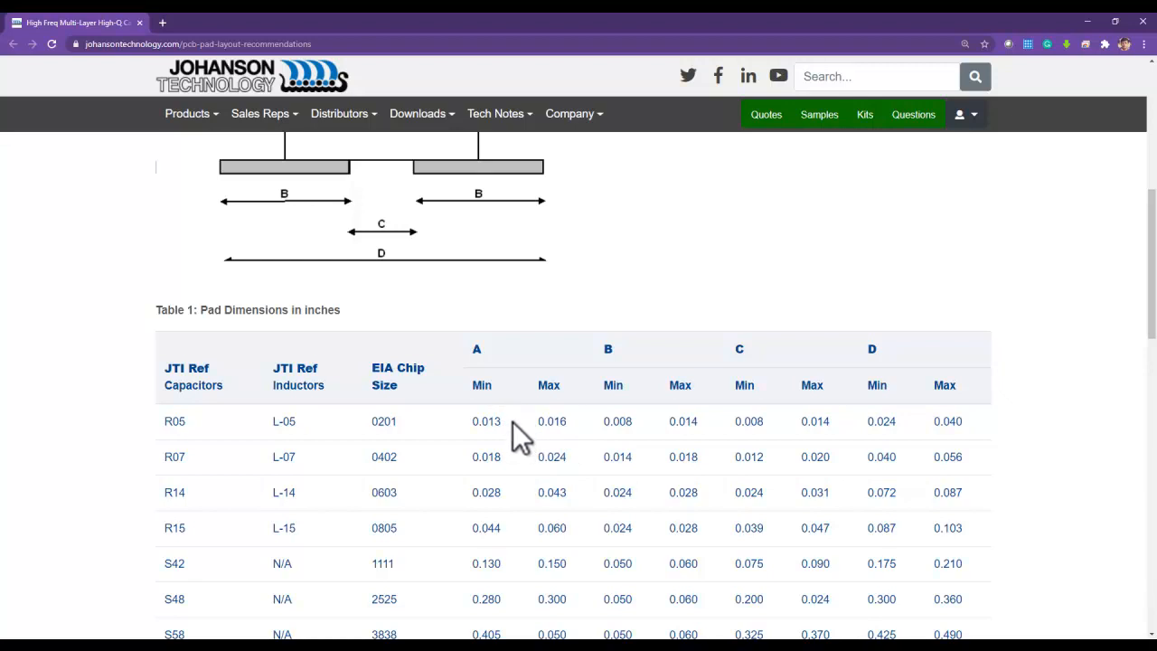
scroll(563, 371, up, 4)
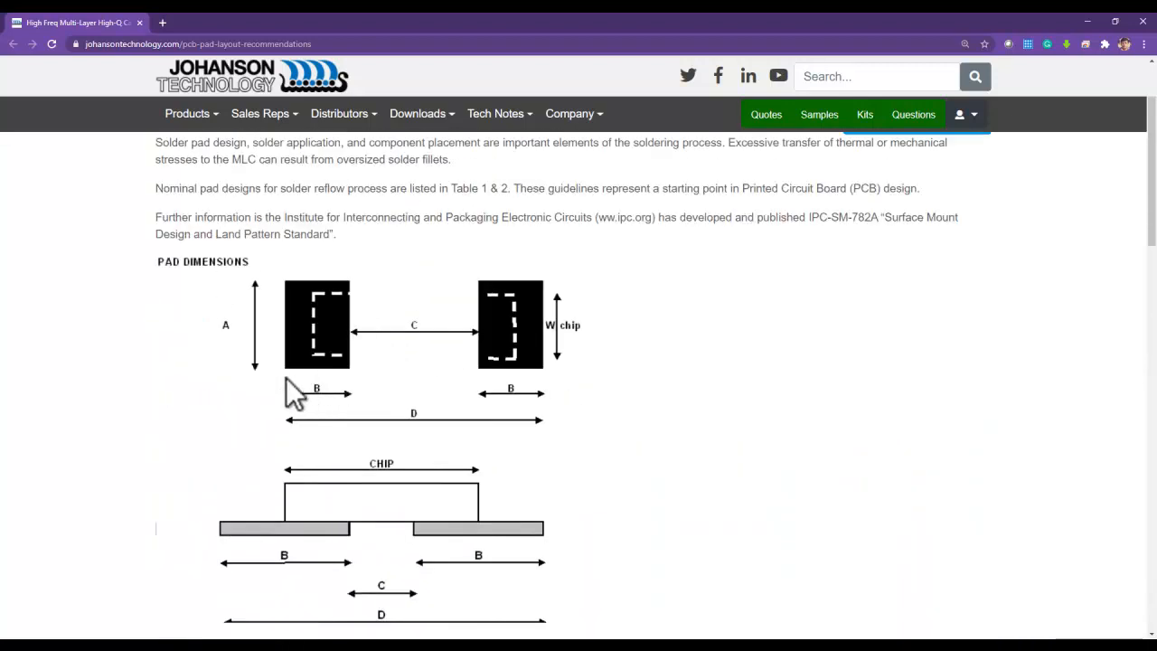
scroll(800, 514, down, 4)
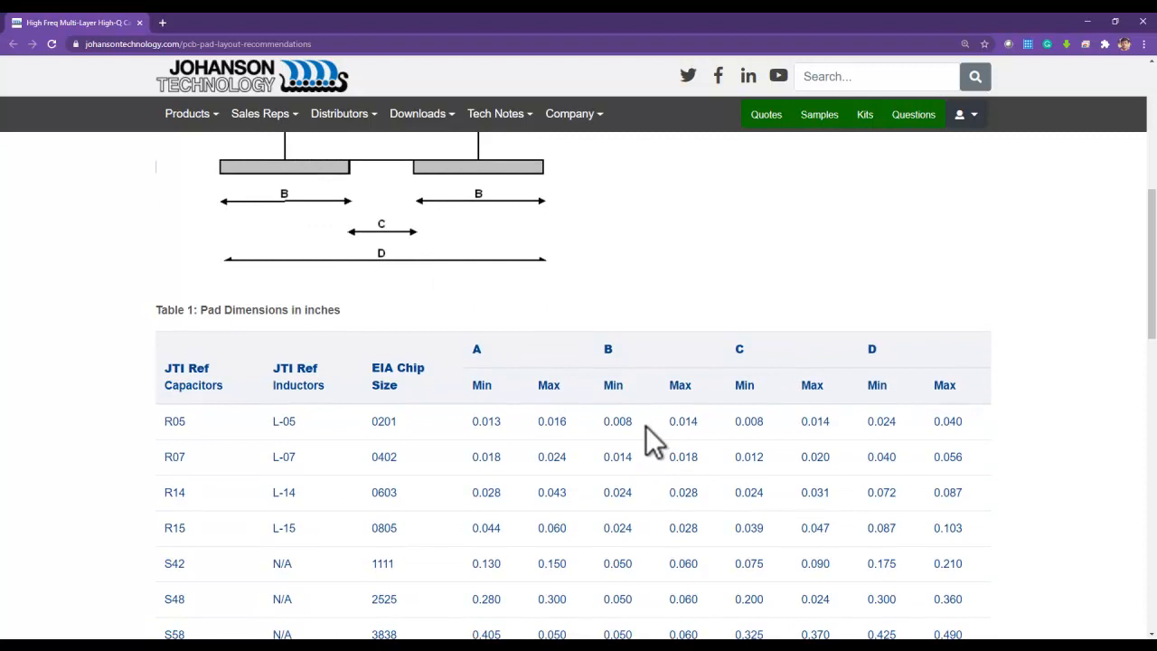
click(1088, 21)
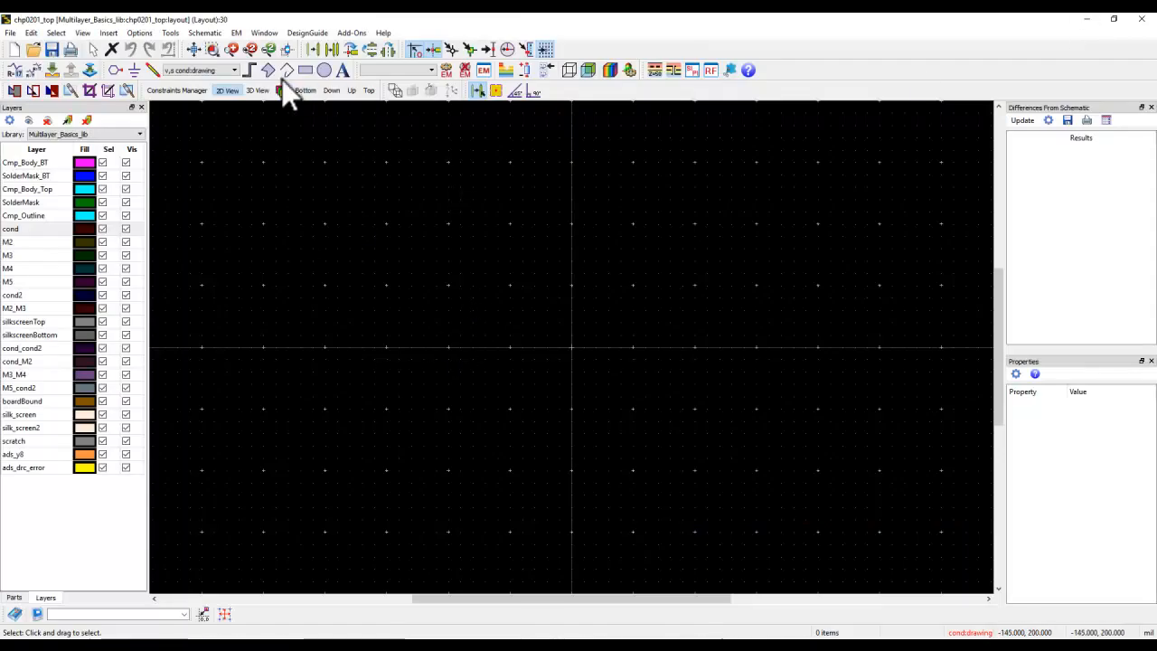
Draw a rectangular pad 10 mil wide and 15 mil high on the cond layer, with its lower-left corner at the origin
click(26, 230)
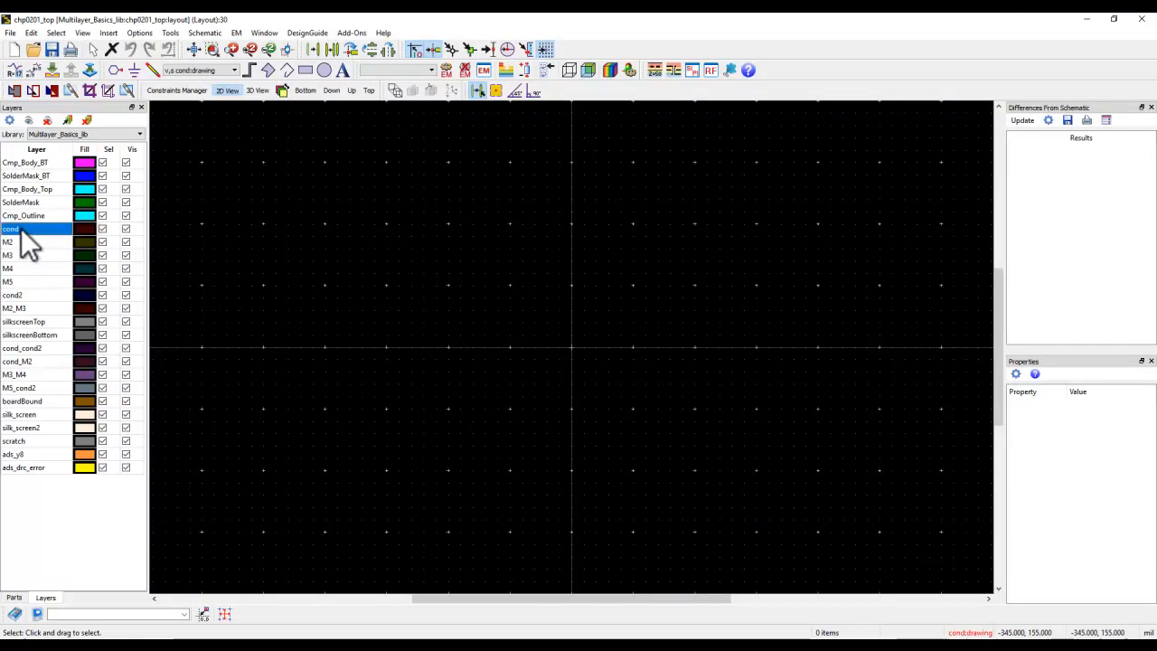
click(305, 70)
scroll(579, 315, up, 2)
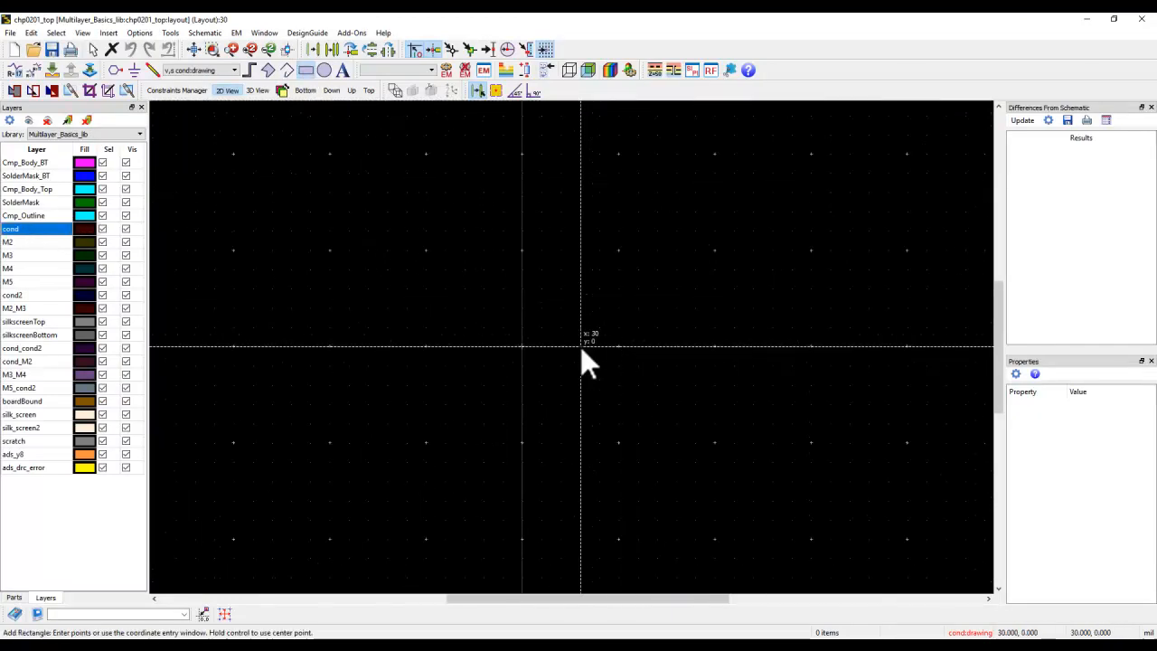
click(483, 347)
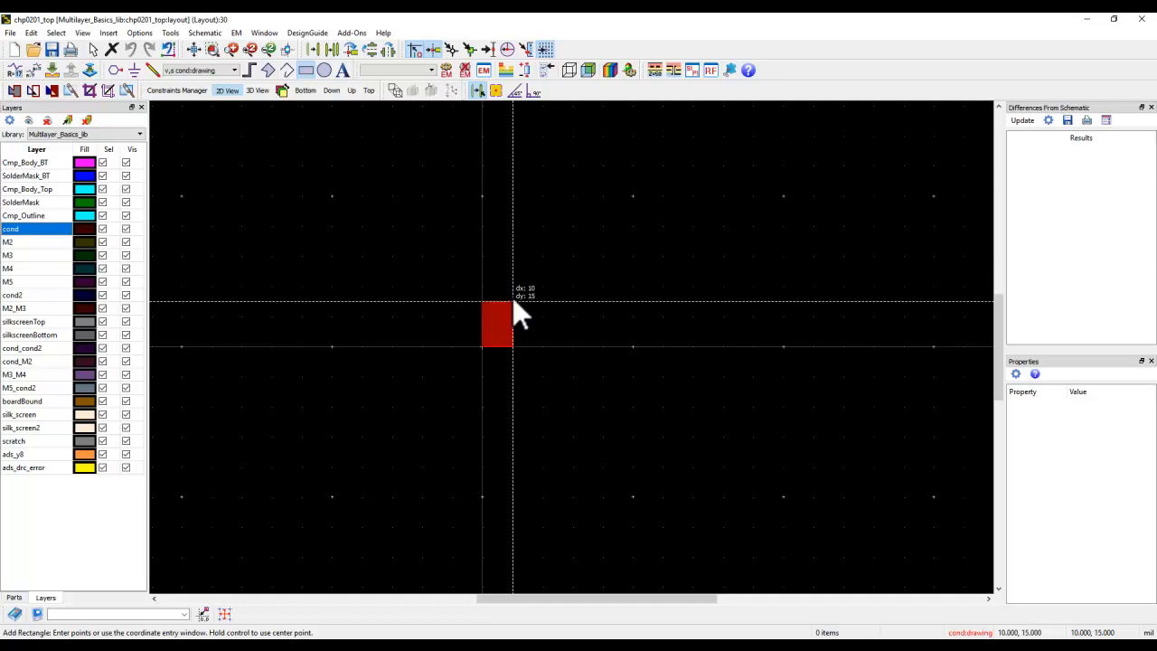
click(513, 301)
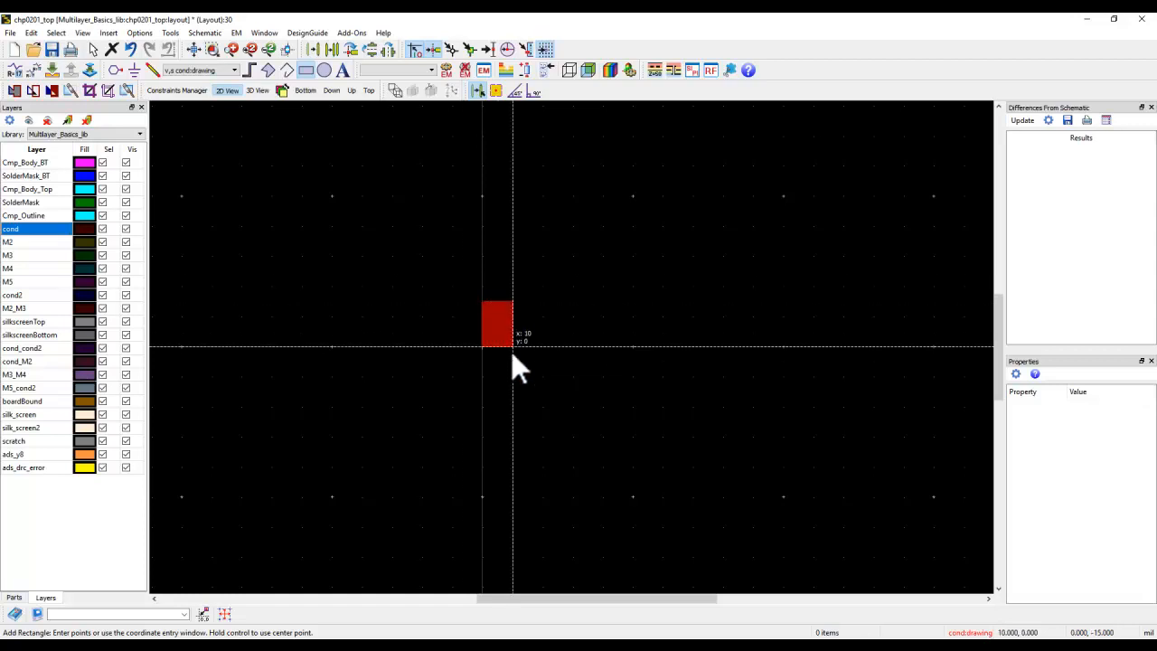
click(105, 31)
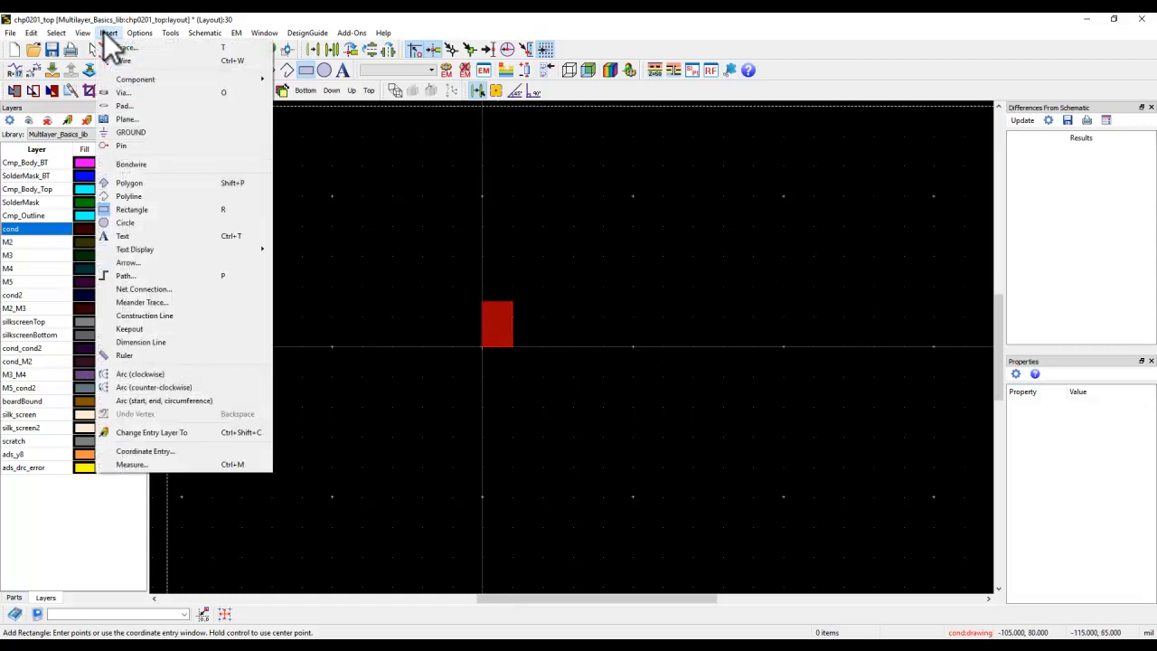
click(191, 453)
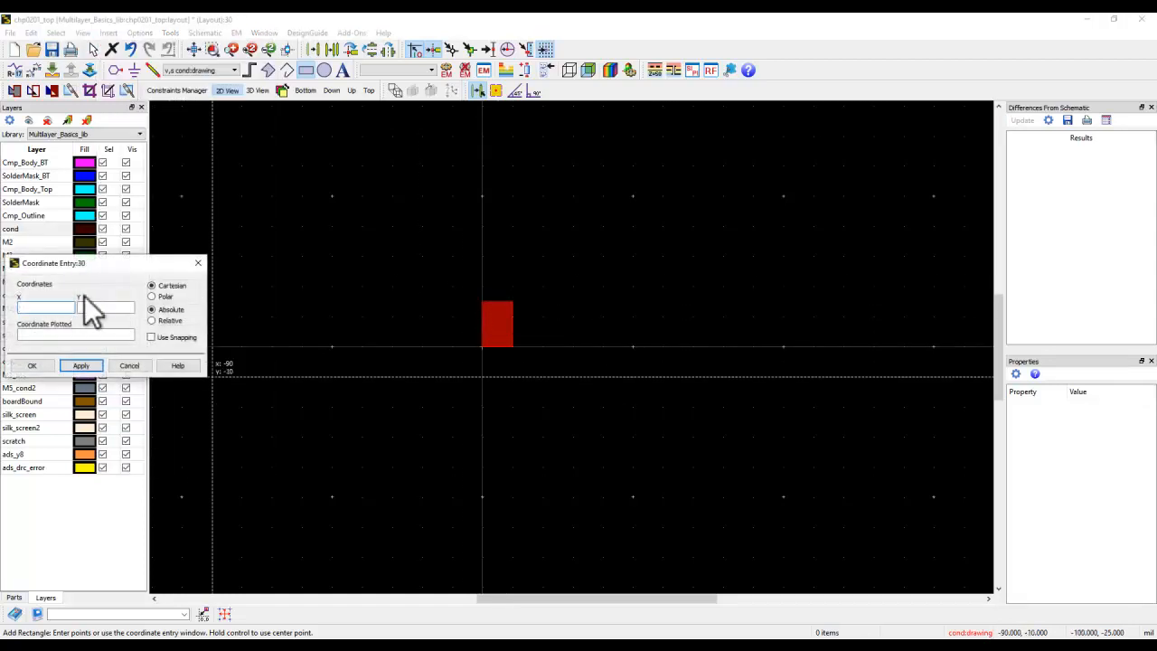
click(98, 307)
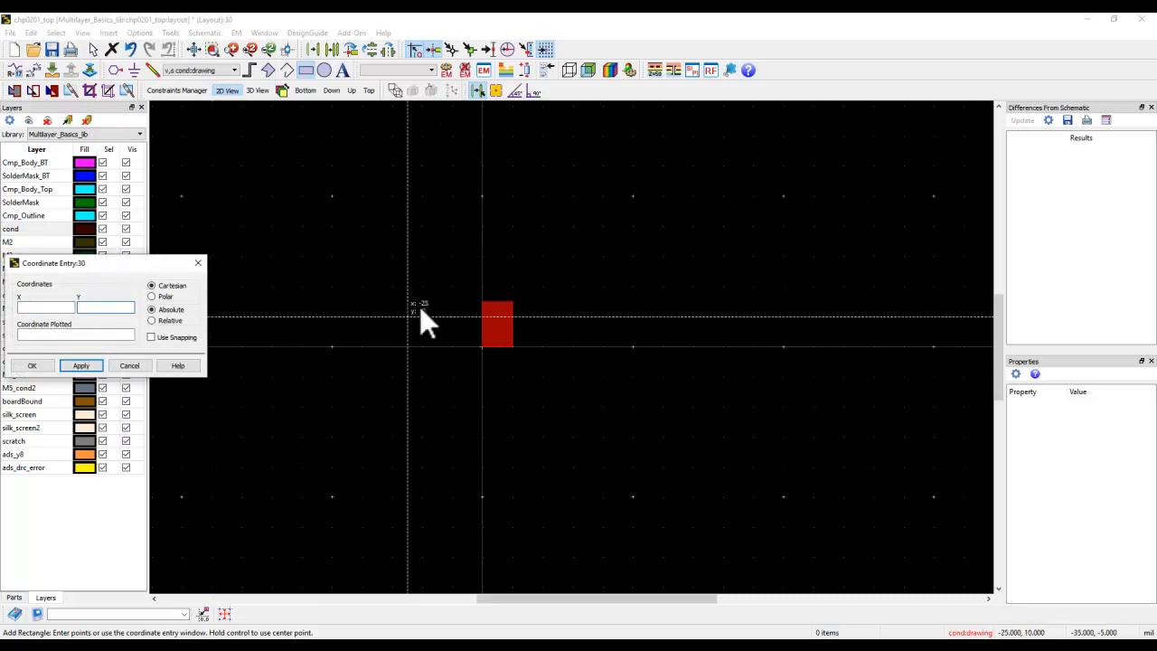
click(128, 365)
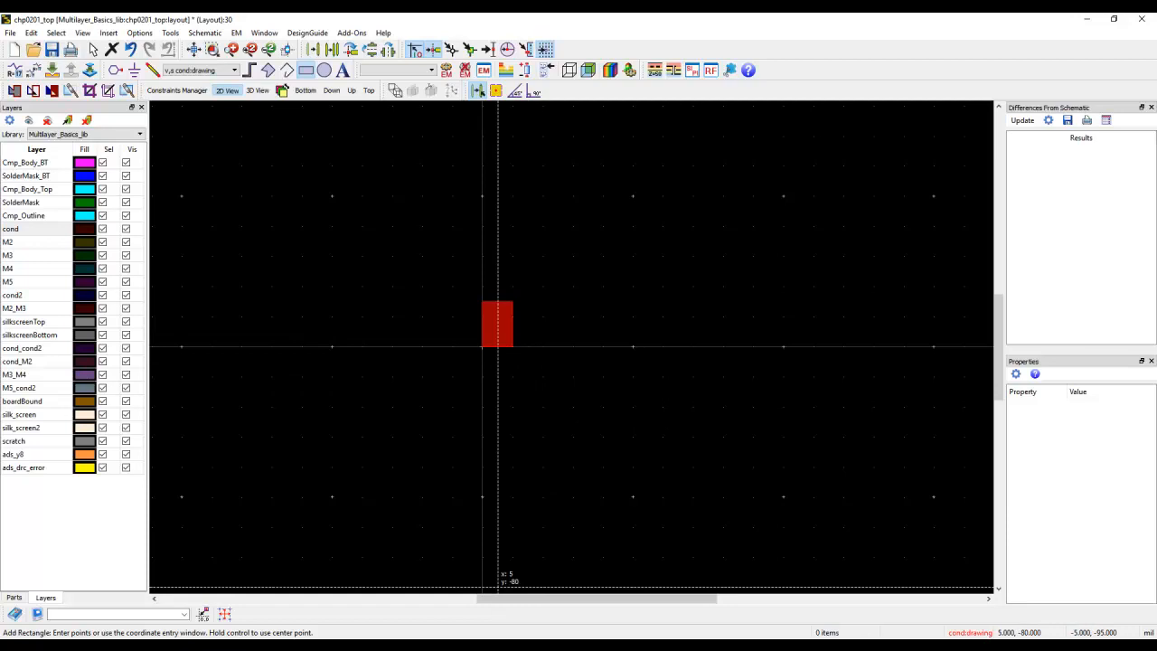
Check the 0201 pad gap C in the browser table and draw a second 10 by 15 mil cond pad starting at 20, 0
click(465, 645)
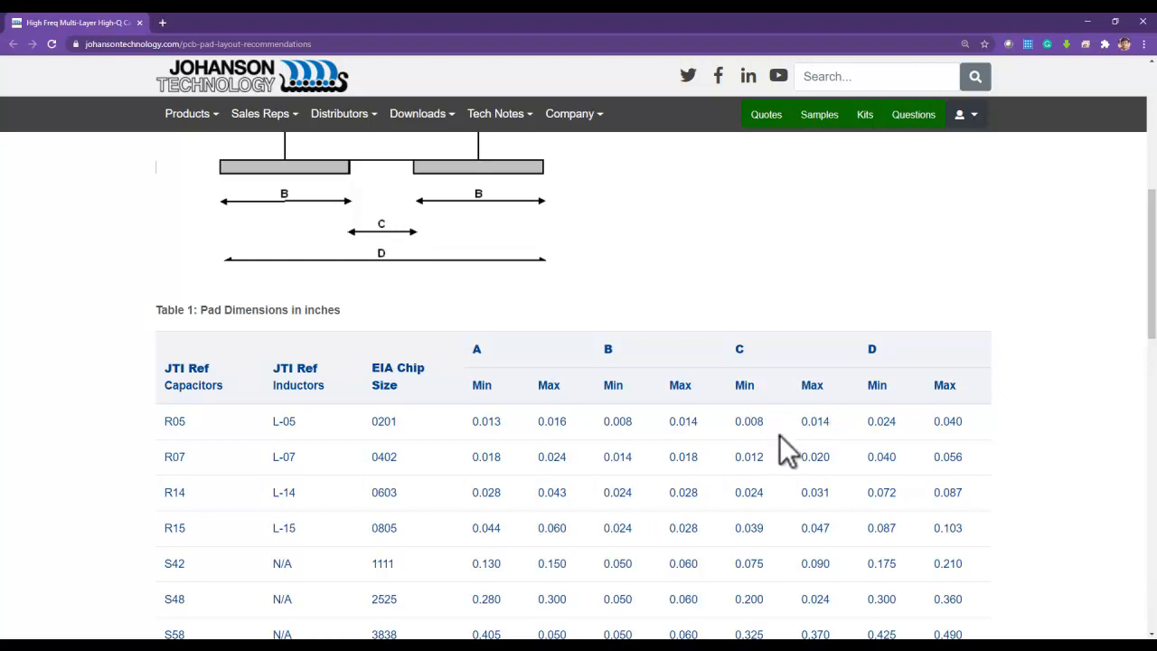
click(1085, 22)
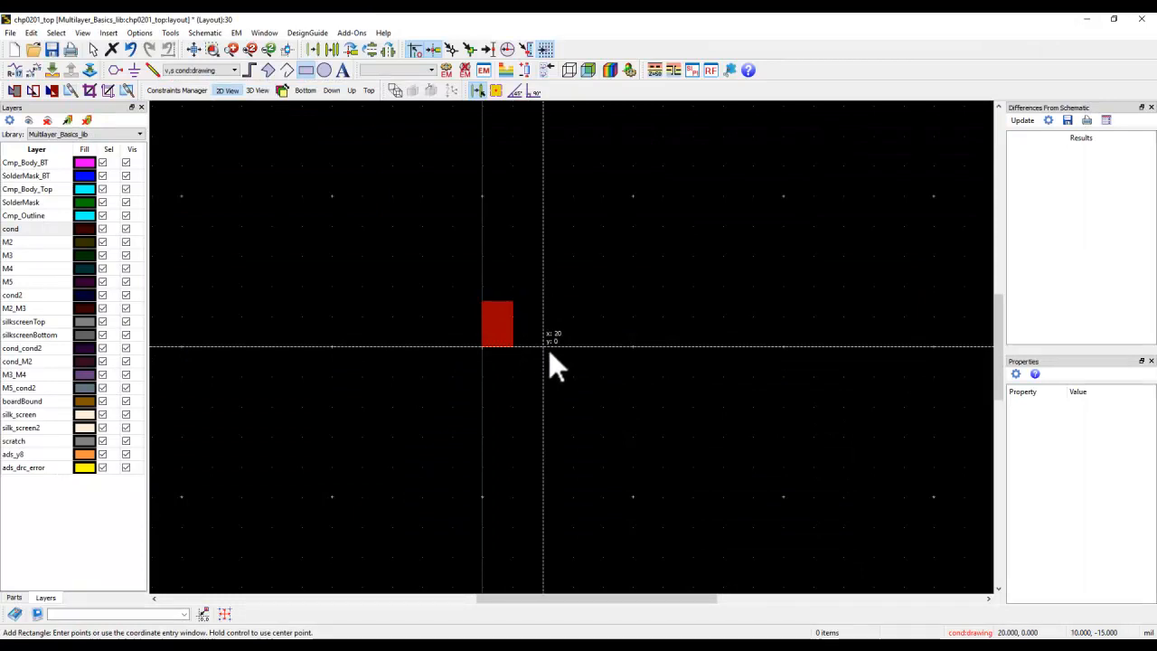
click(544, 347)
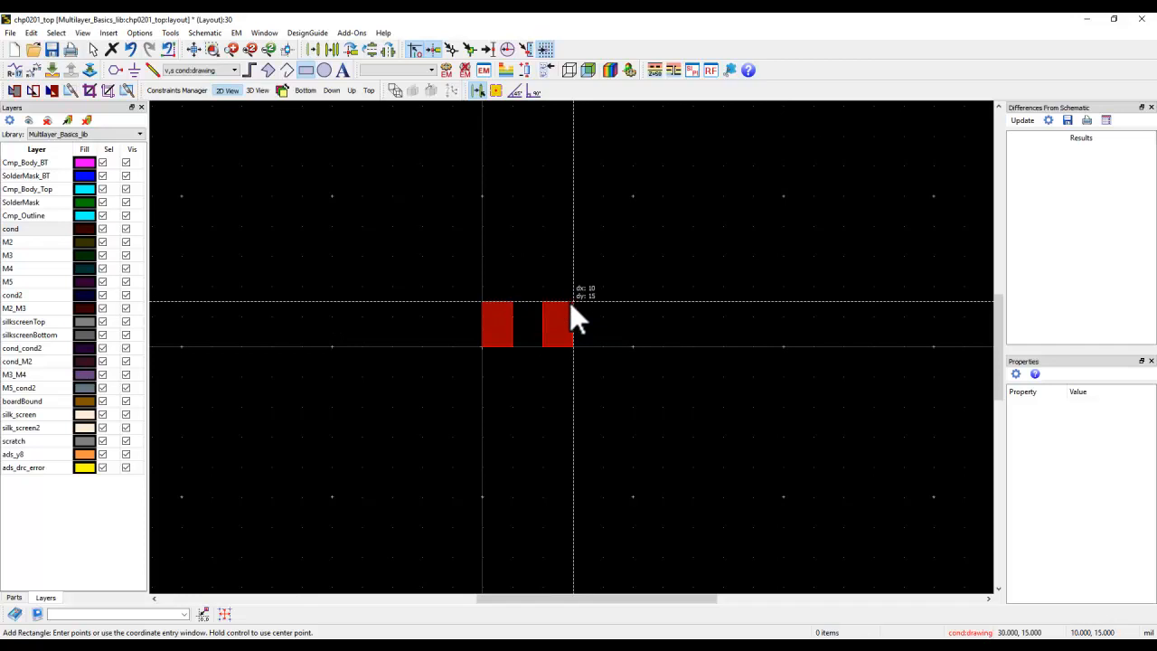
click(573, 302)
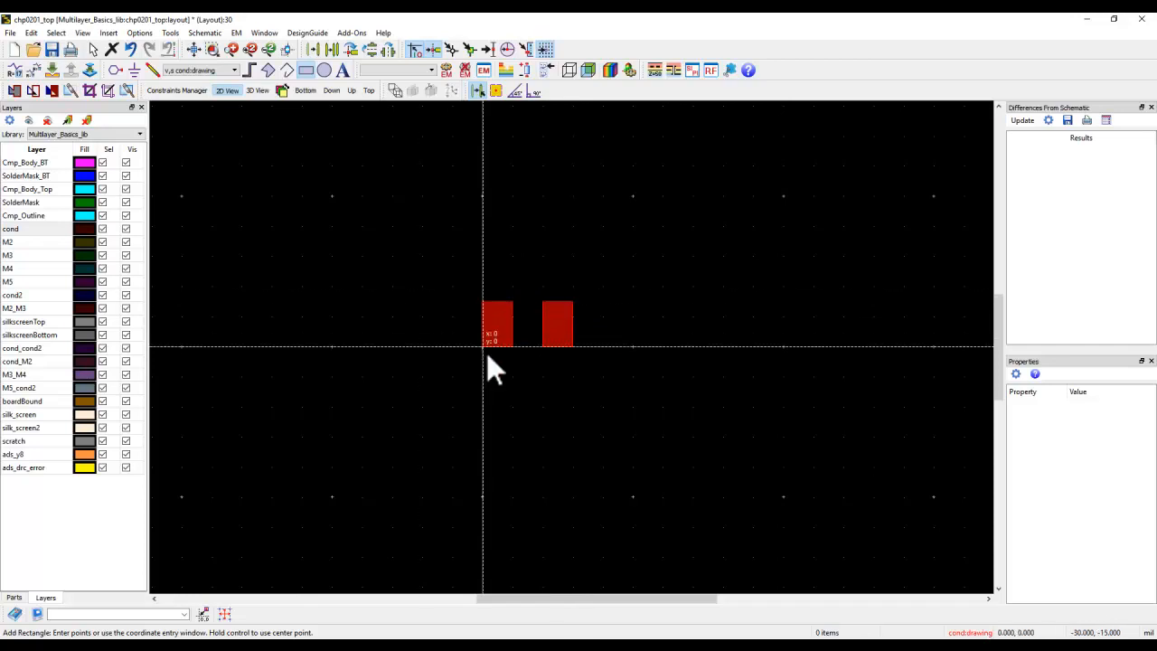
right_click(378, 222)
click(405, 230)
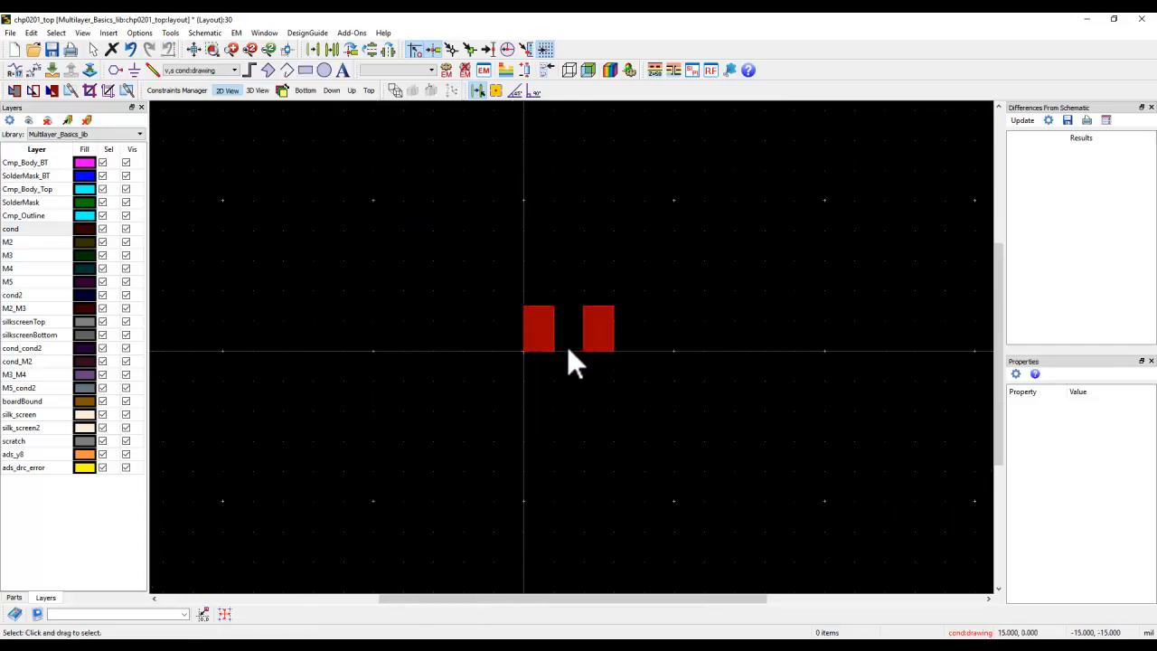
Draw a 10 by 15 mil rectangle on the SolderMask layer exactly over each of the two cond pads
scroll(569, 334, up, 4)
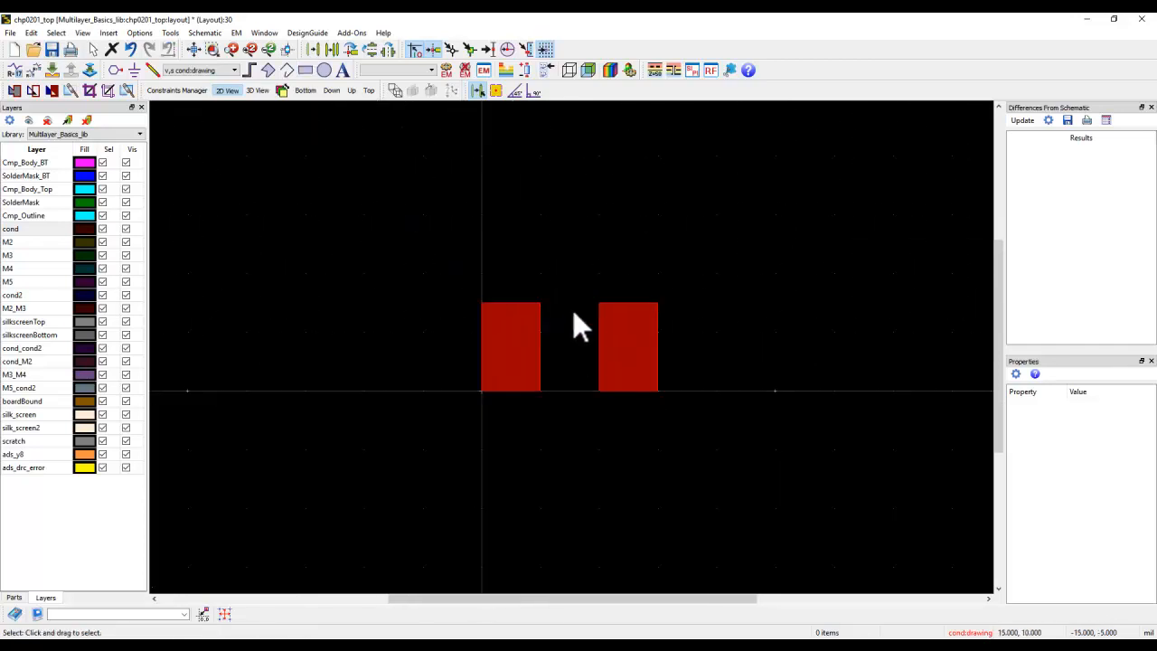
click(35, 203)
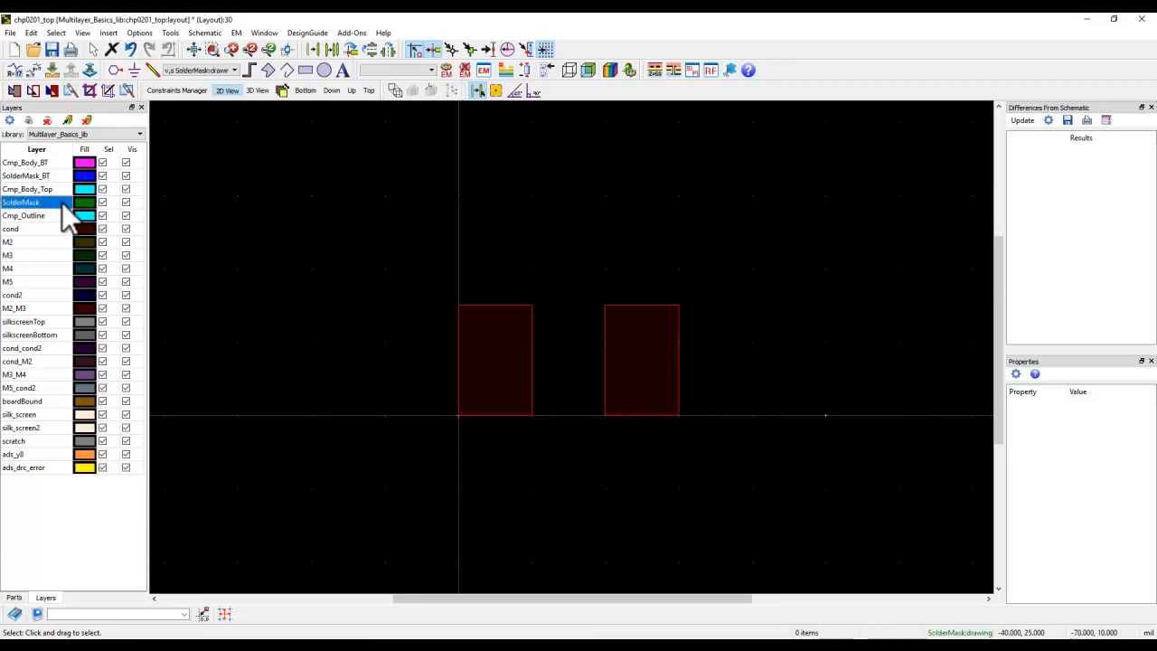
click(305, 70)
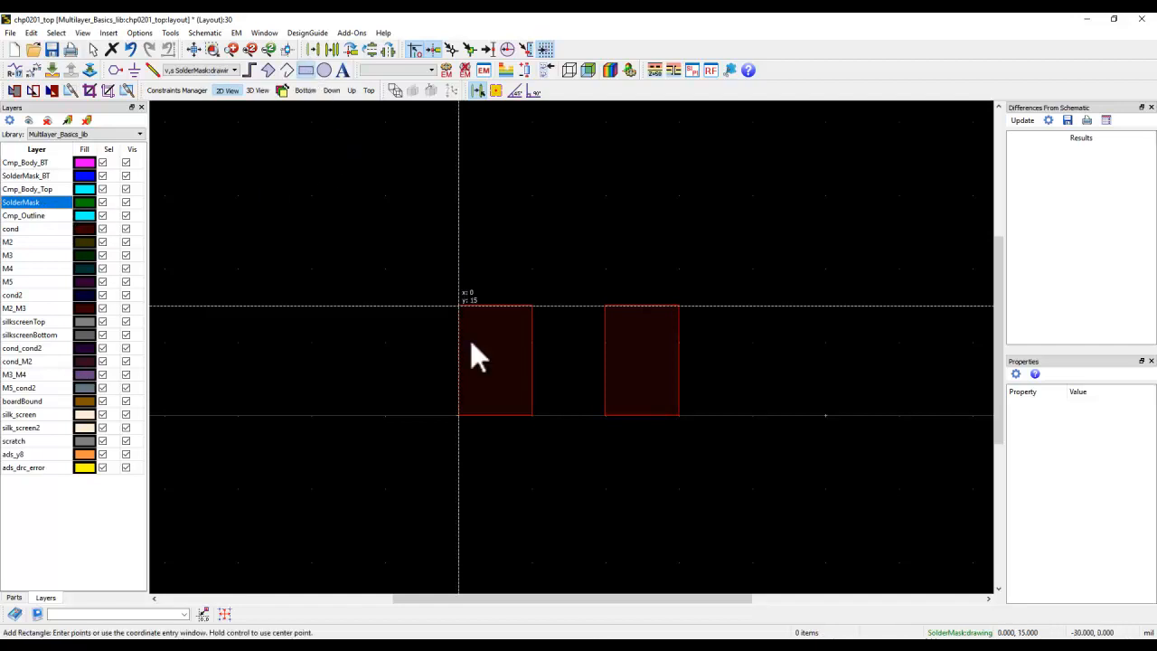
click(458, 306)
click(530, 415)
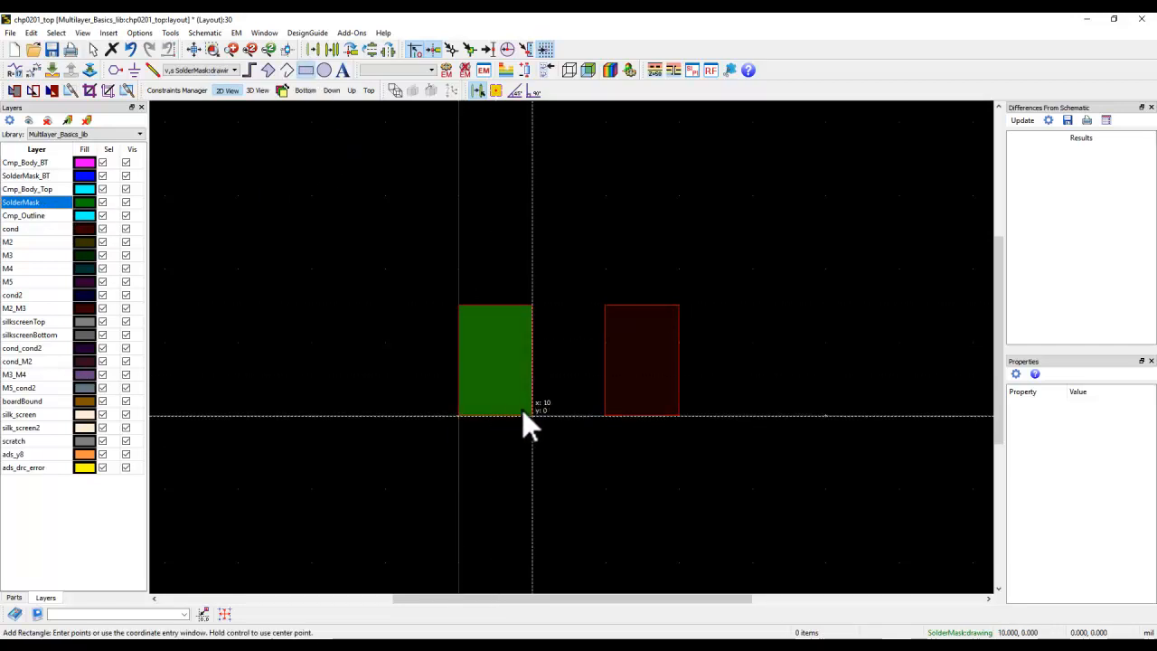
click(605, 307)
click(684, 417)
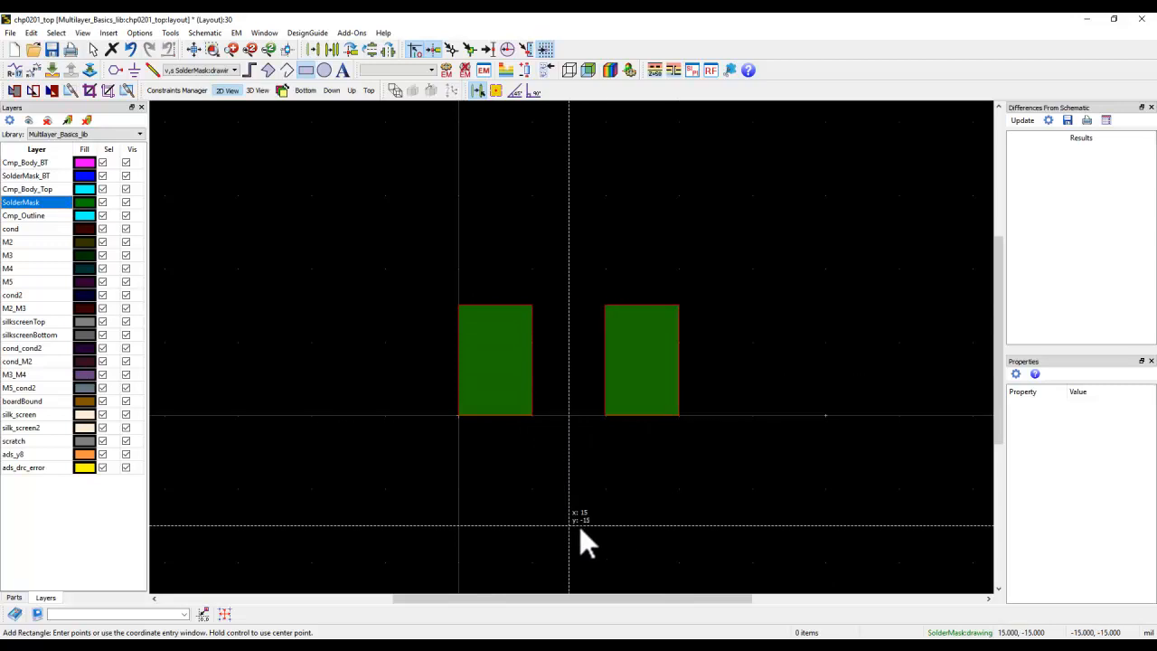
right_click(326, 196)
click(345, 207)
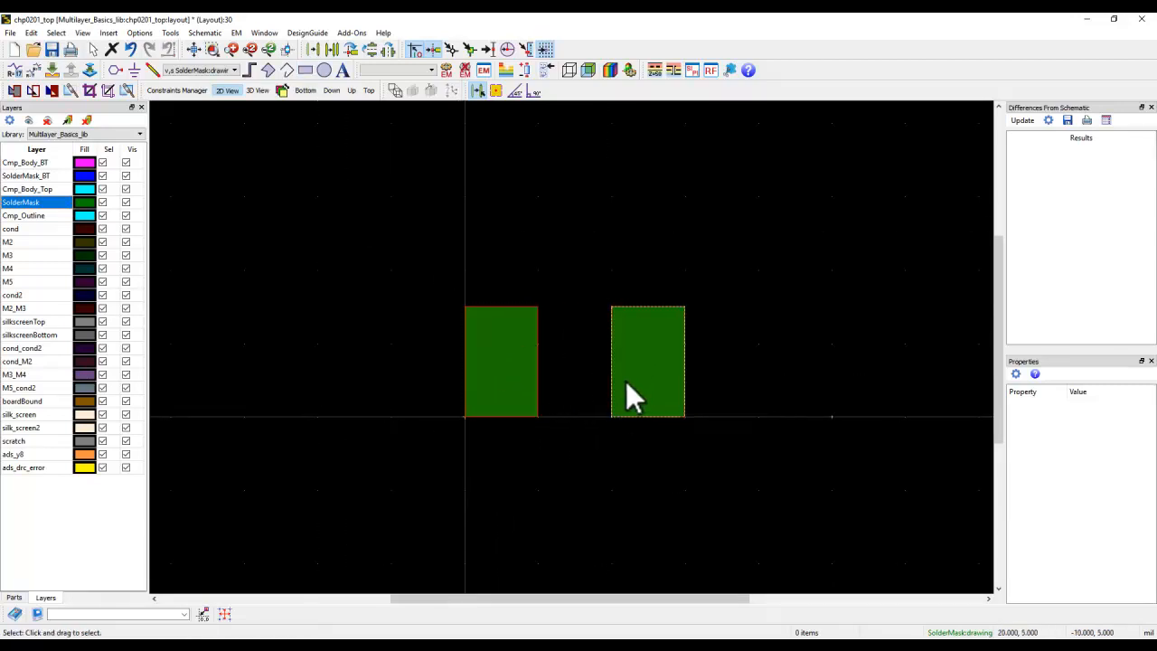
Make Cmp_Body_Top the active layer for a new rectangle and set the grid snap distance to 1 mil
scroll(624, 384, up, 1)
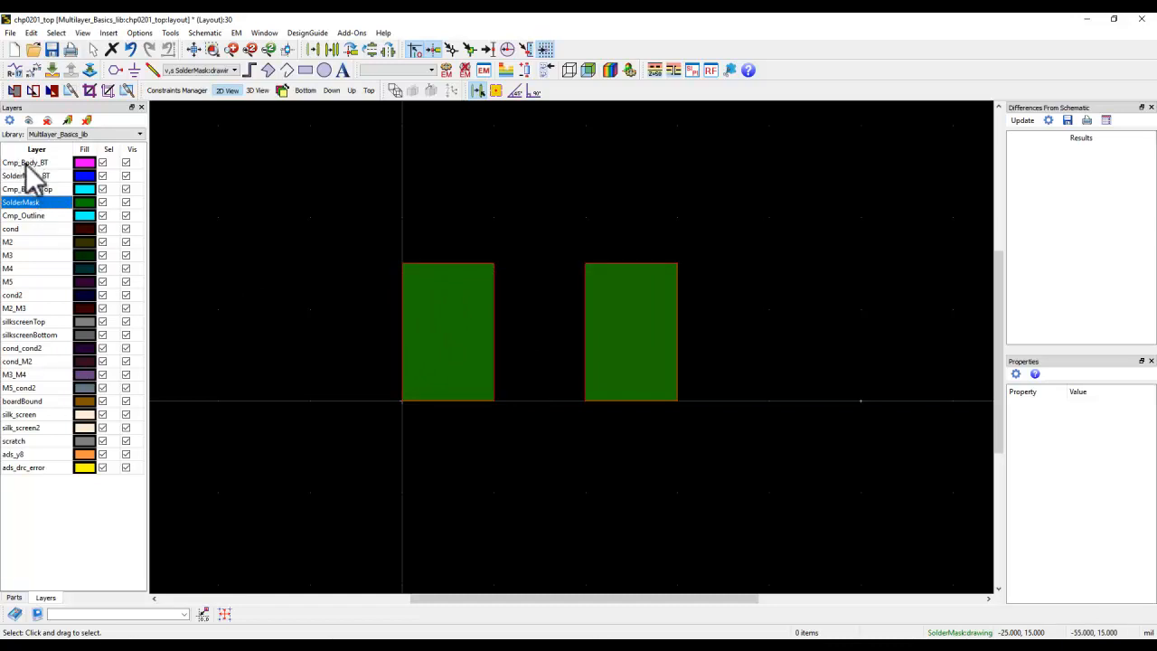
click(31, 188)
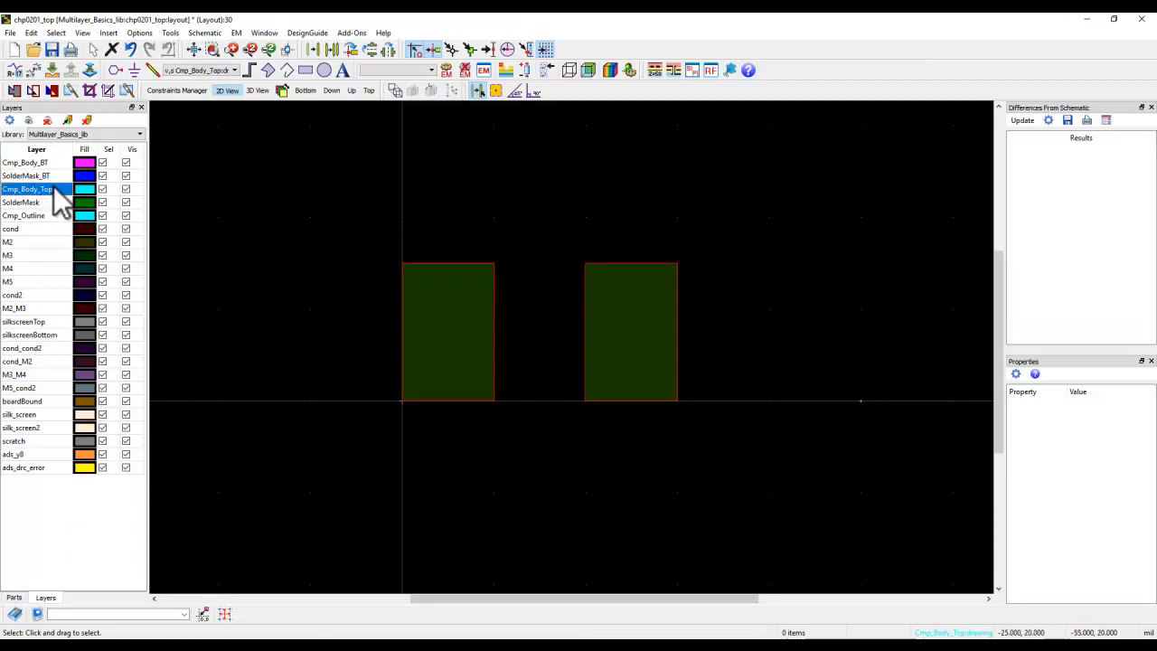
click(307, 70)
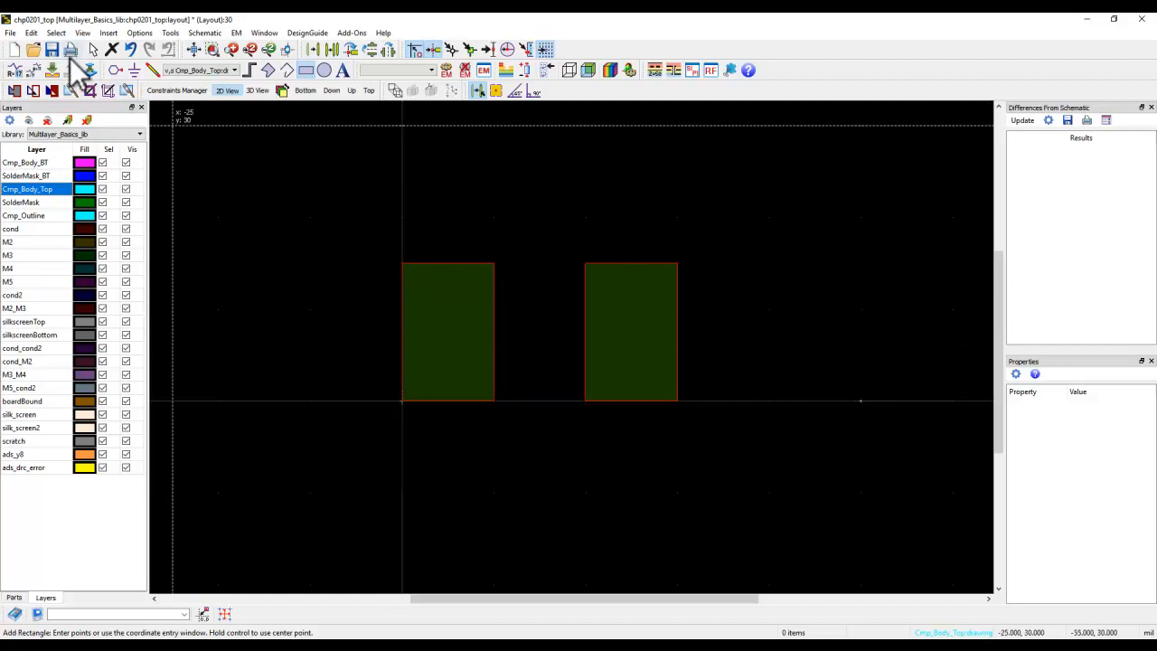
click(224, 615)
drag(72, 90, 59, 92)
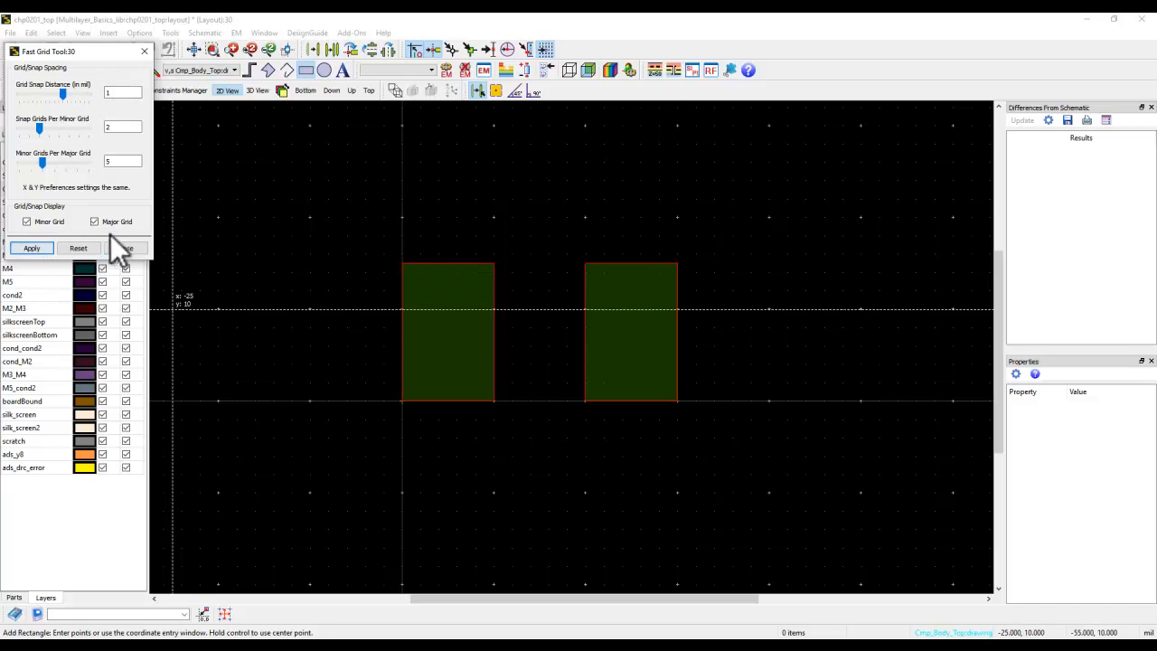
click(118, 246)
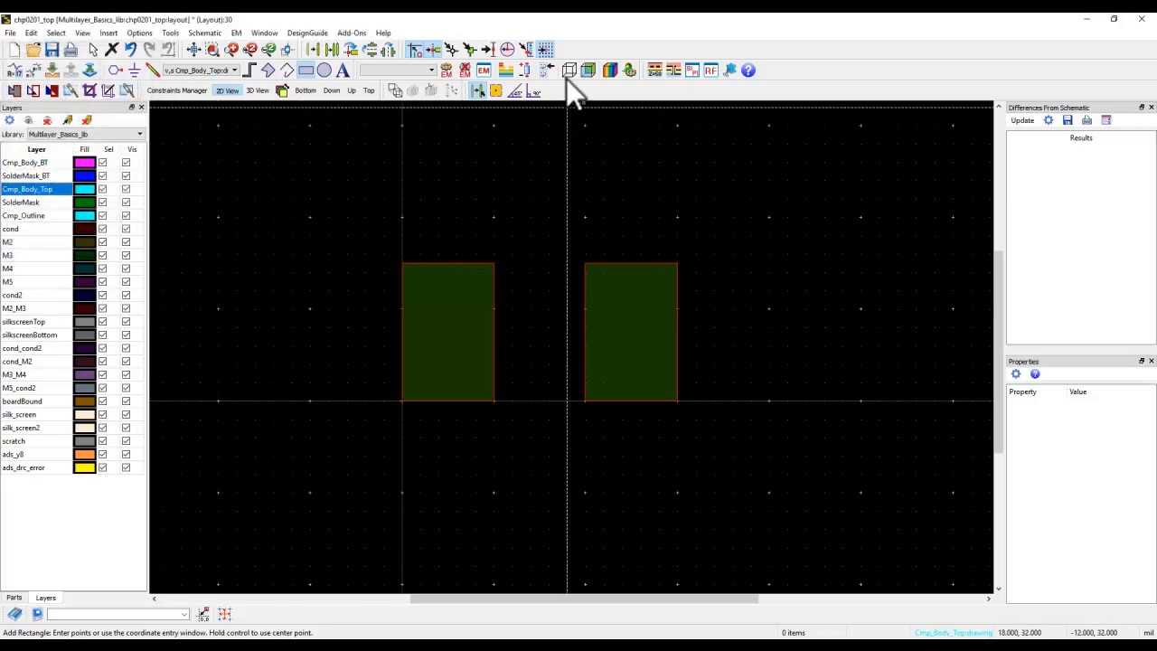
Draw a Cmp_Body_Top rectangle about 21 mil wide and 11 mil high, centred across both pads from 4, 13 to 25, 2
click(439, 281)
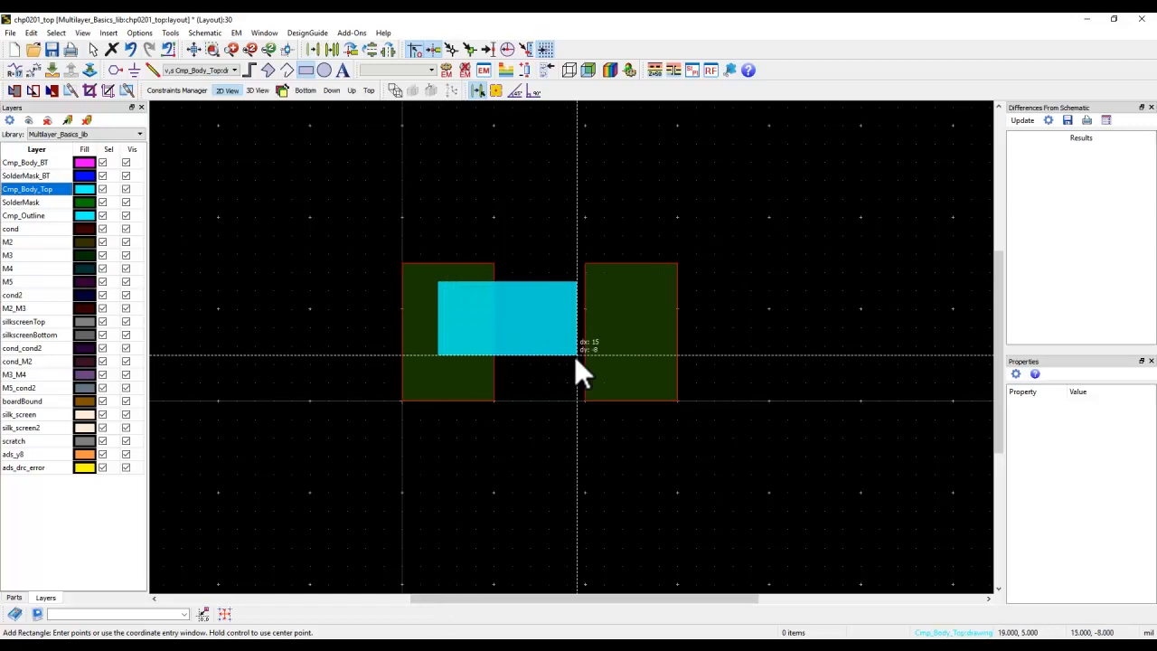
click(636, 379)
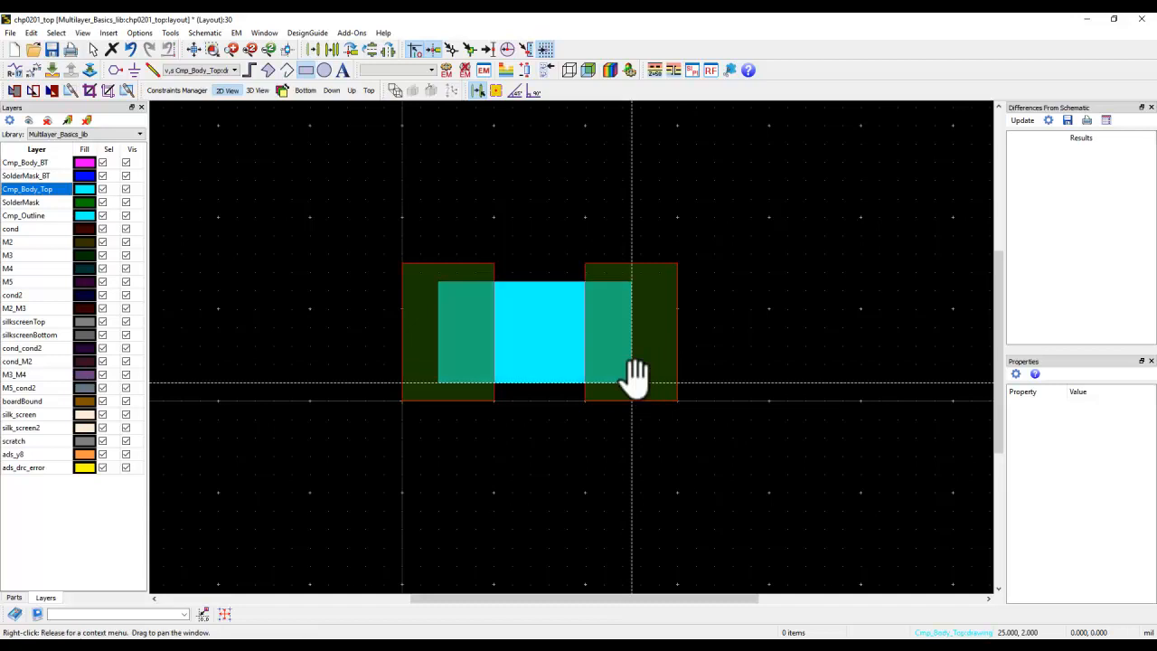
right_click(634, 377)
click(410, 217)
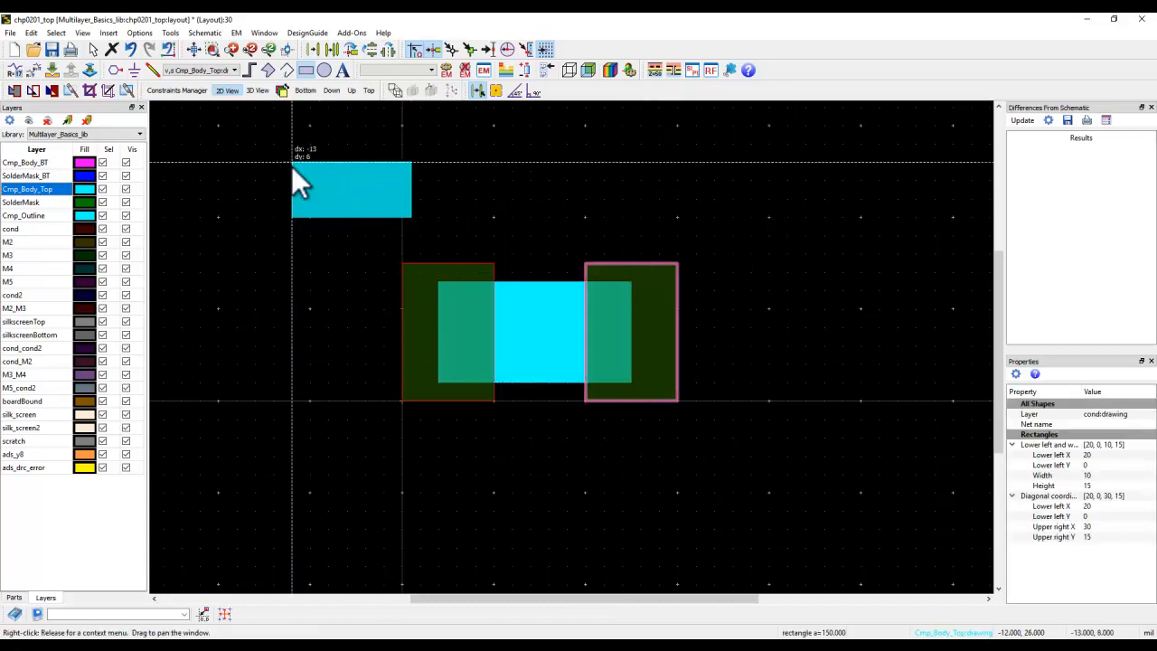
right_click(291, 166)
click(331, 178)
scroll(564, 359, down, 1)
scroll(569, 349, up, 2)
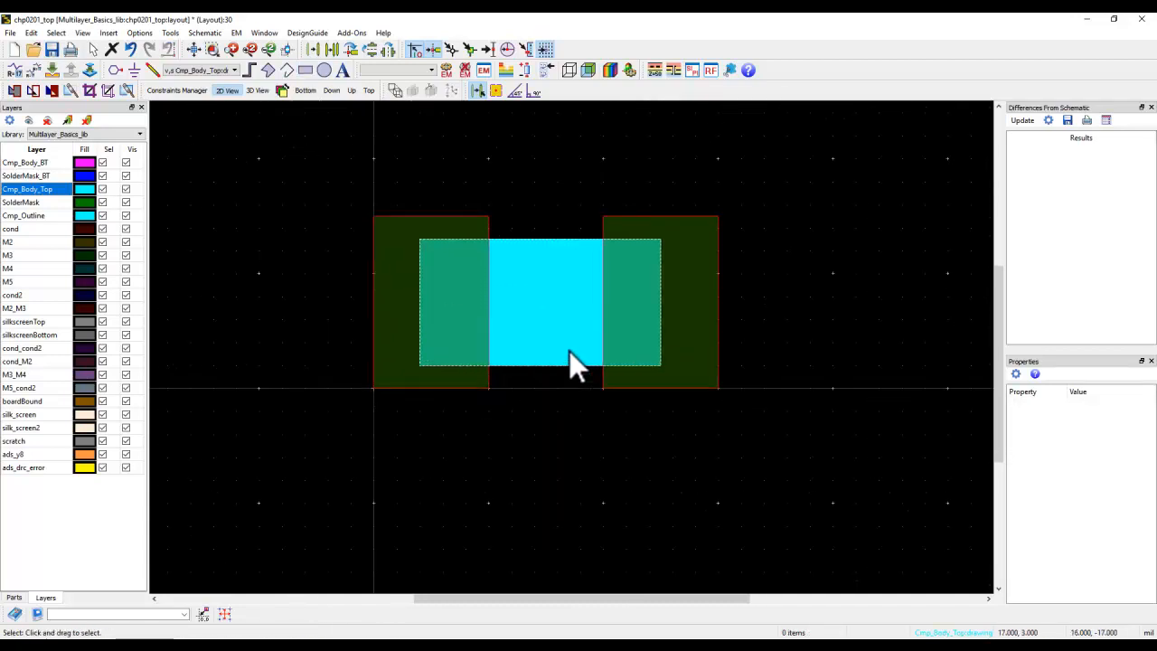
scroll(615, 390, down, 1)
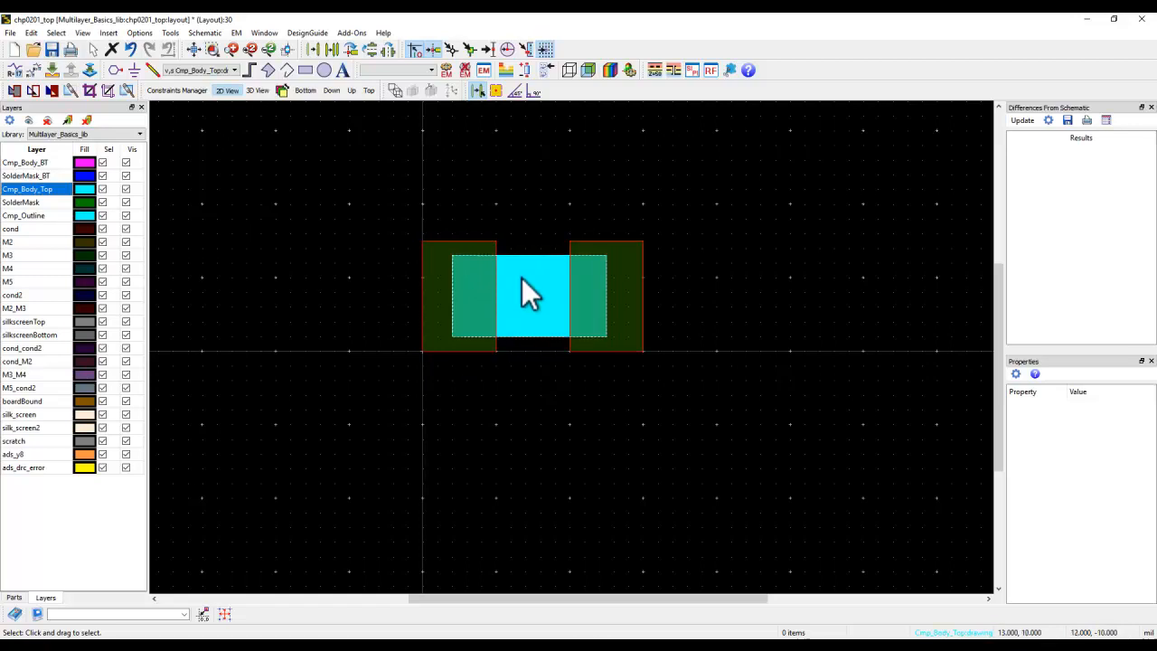
scroll(524, 284, up, 1)
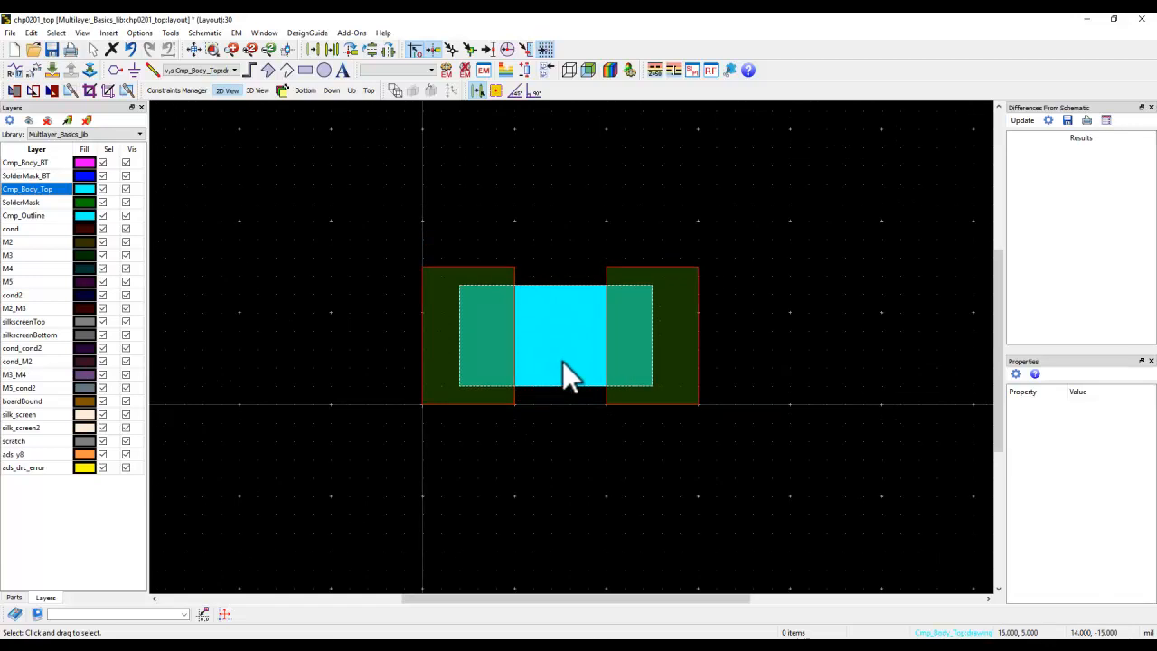
Create one pin from the cond pad at the origin and check its pin settings, keeping them as they are
click(437, 298)
right_click(438, 285)
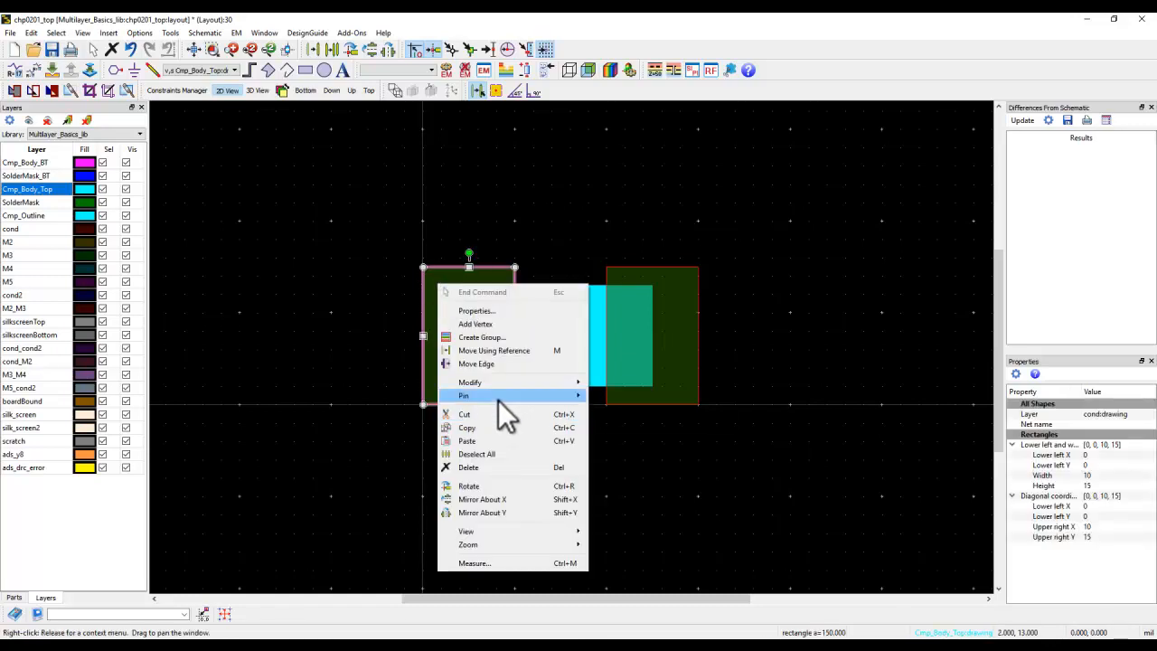
mouse_move(498, 398)
click(614, 411)
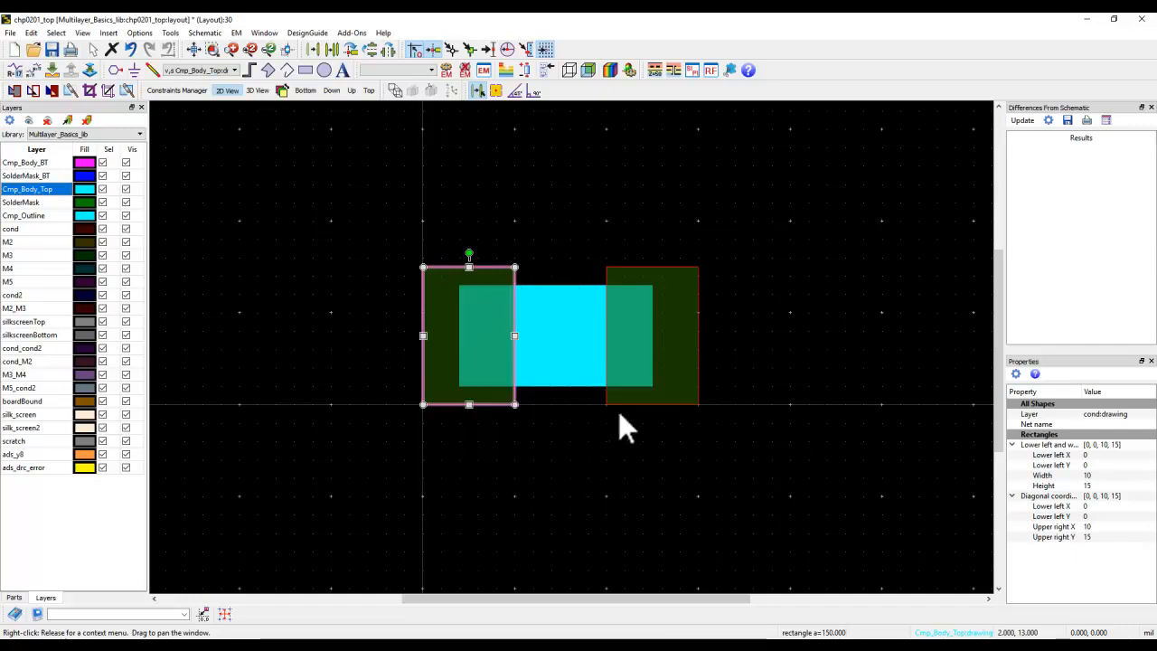
scroll(513, 384, down, 2)
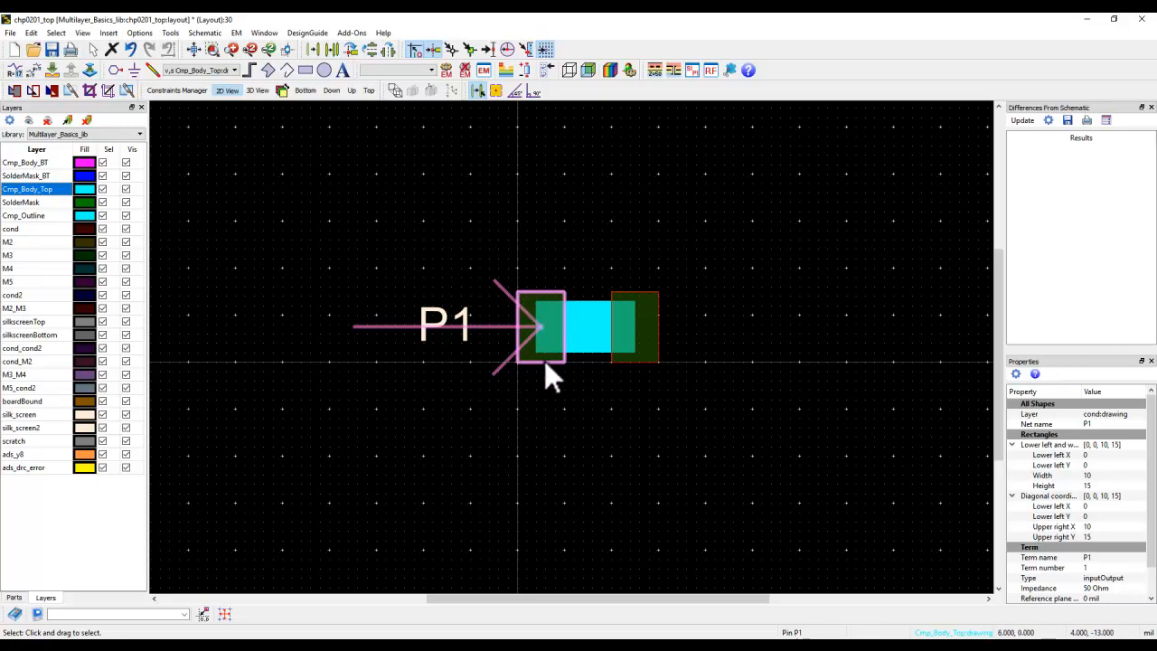
click(554, 395)
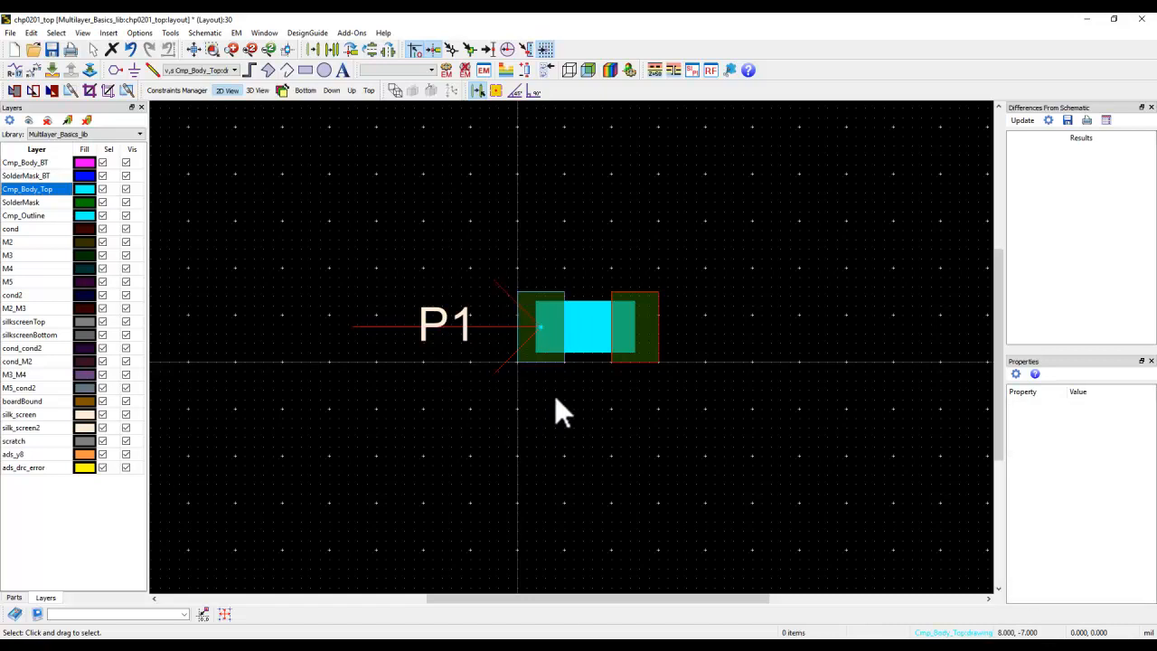
double_click(489, 327)
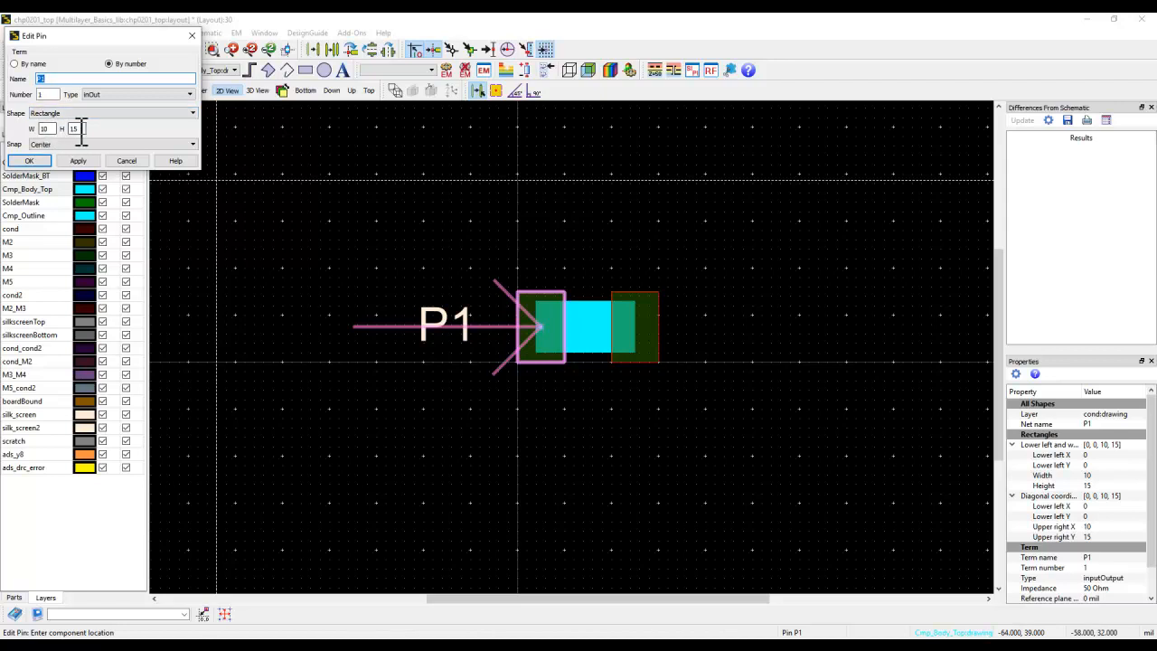
click(29, 161)
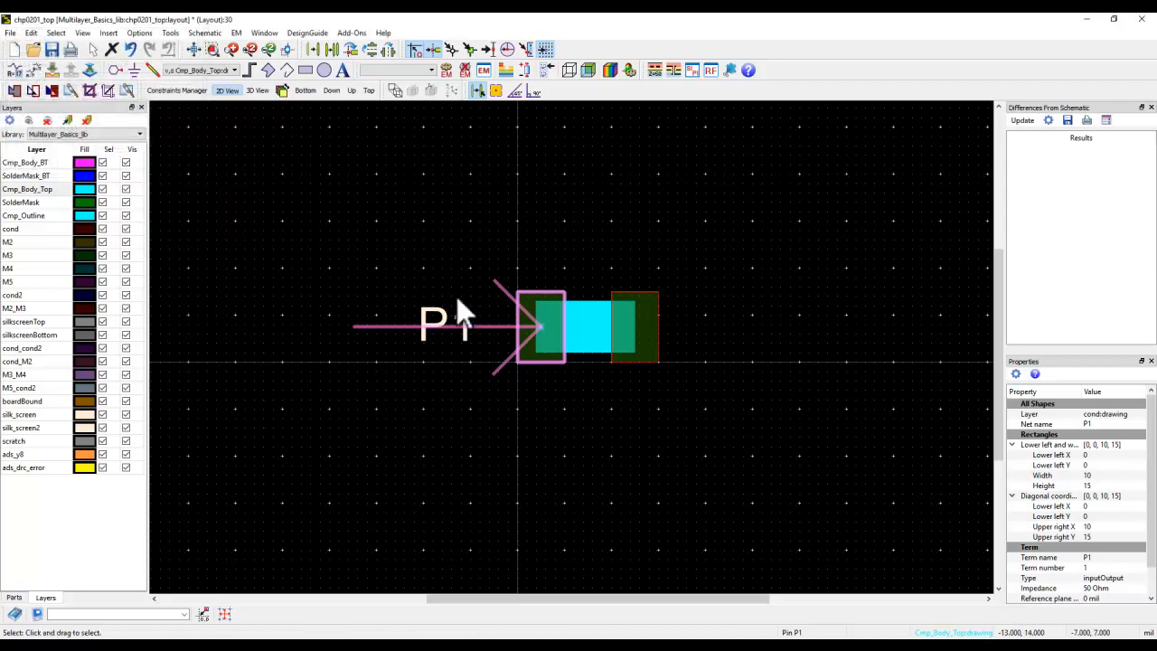
Create one pin from the second cond pad at 20, 0 and rotate it 180 degrees so its arrow points away from the first pin
click(654, 335)
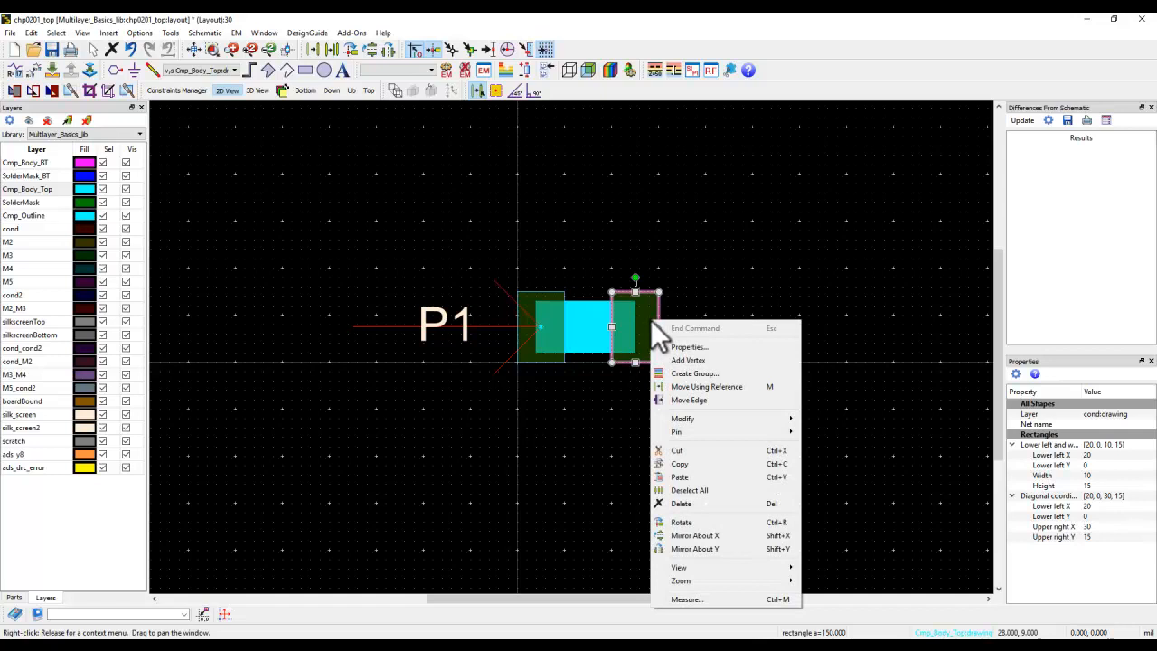
mouse_move(694, 431)
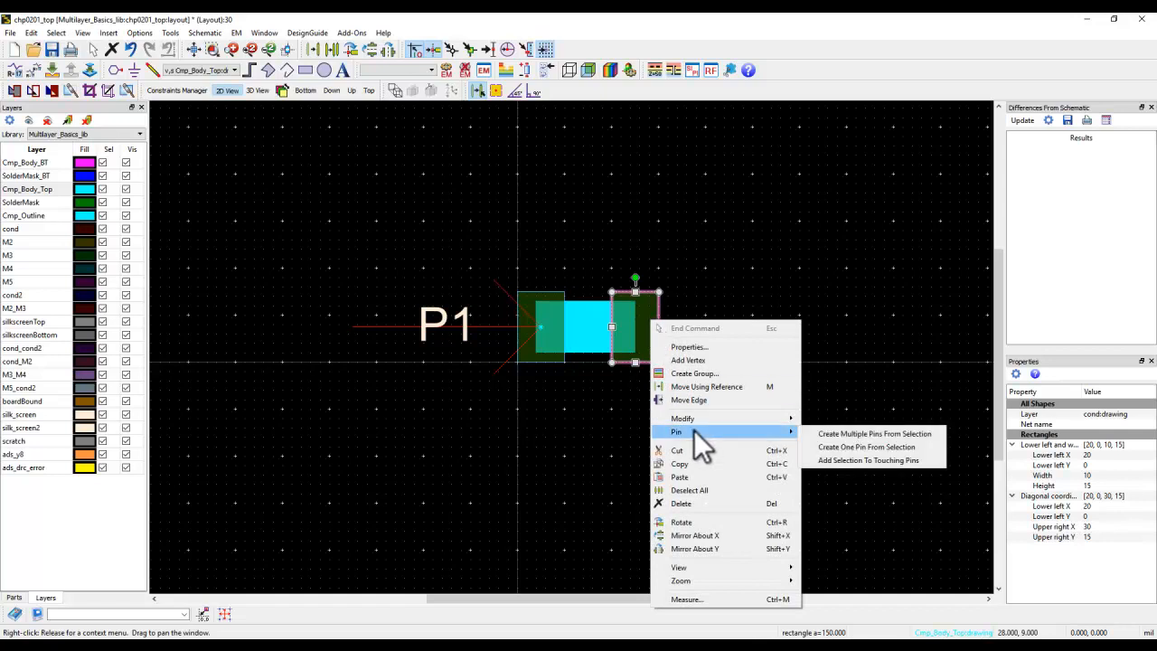
click(832, 446)
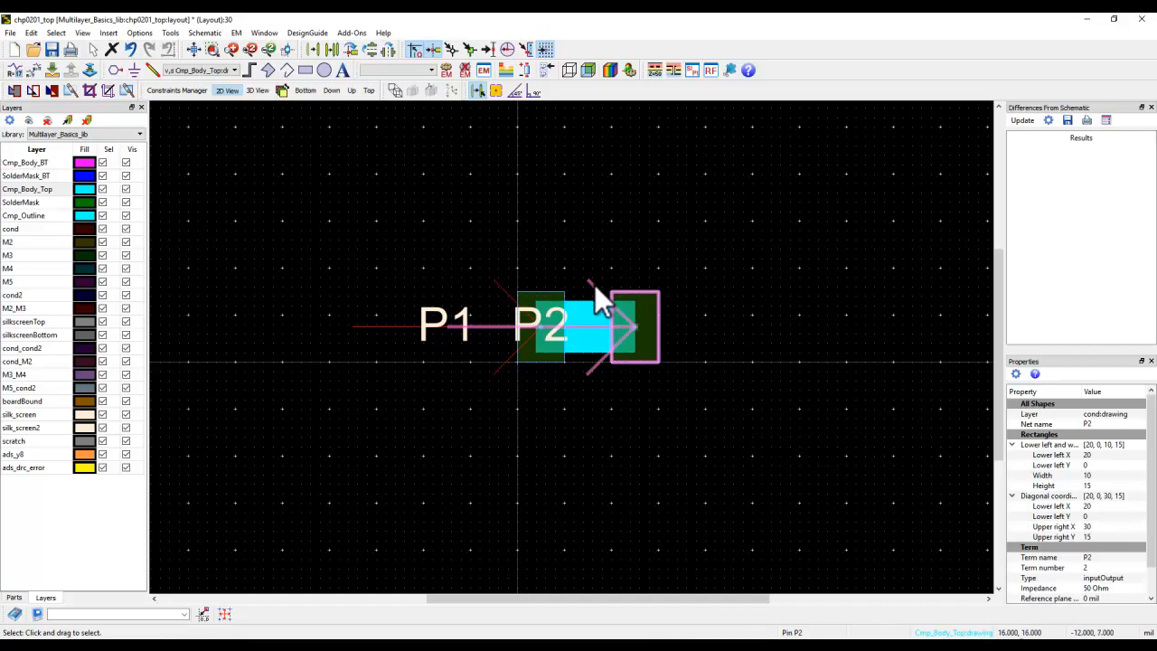
key(ctrl+r)
key(ctrl+r)
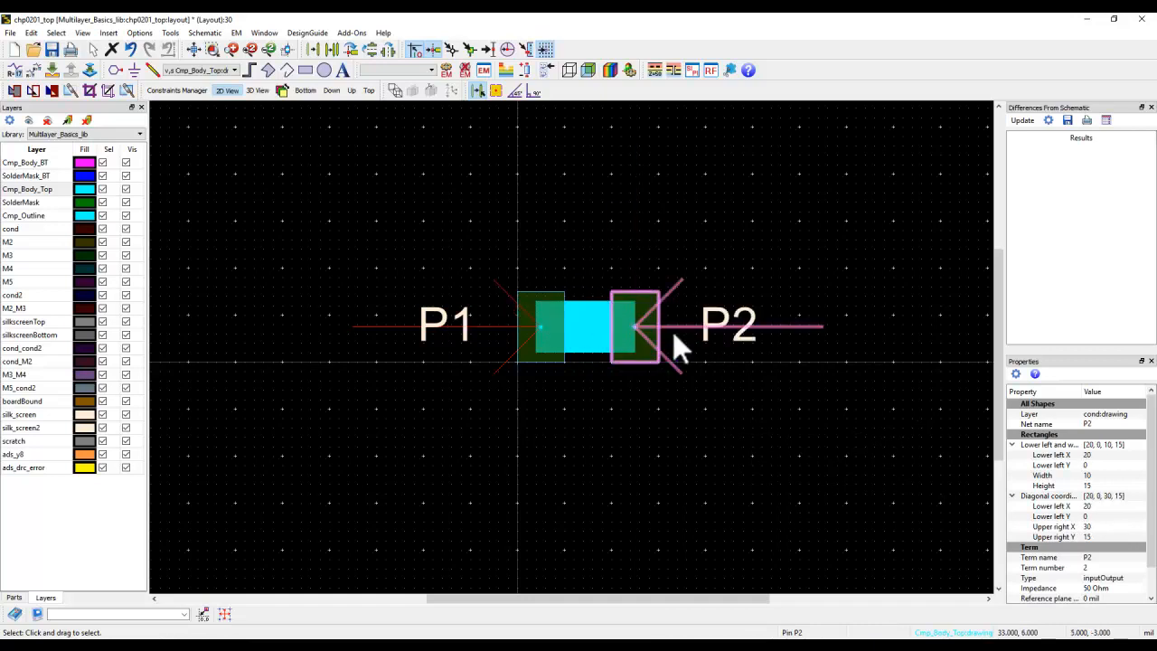
click(624, 417)
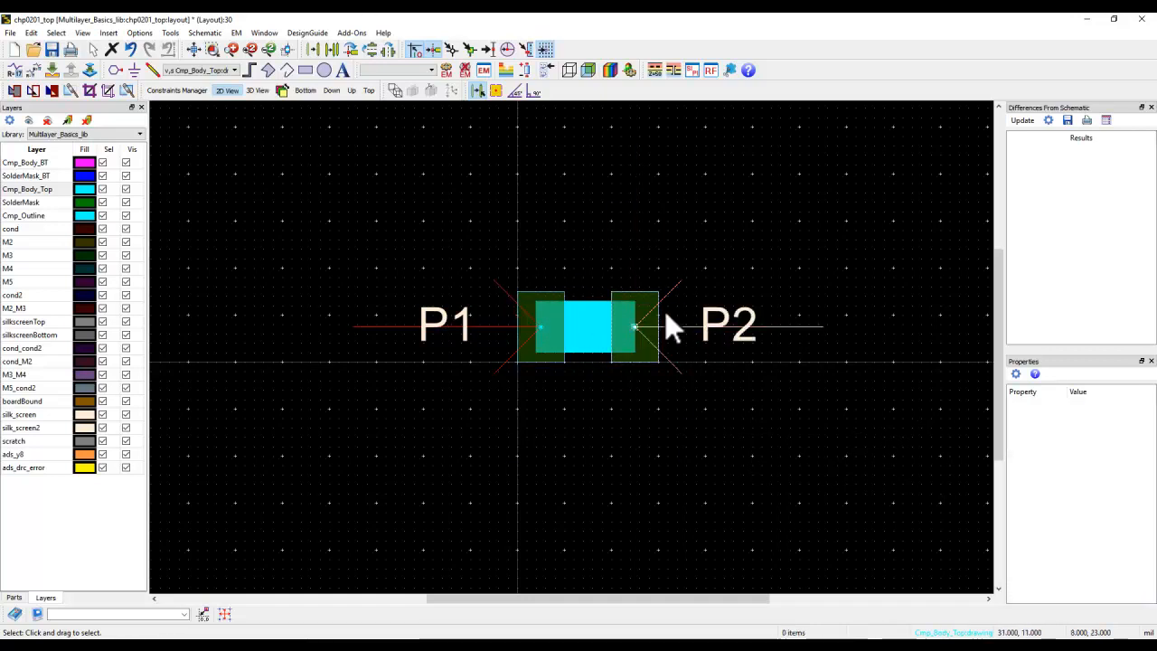
Save and close the chp0201_top layout and create a new layout cell named QFP_Sample in Multilayer_Basics_lib
scroll(579, 344, down, 2)
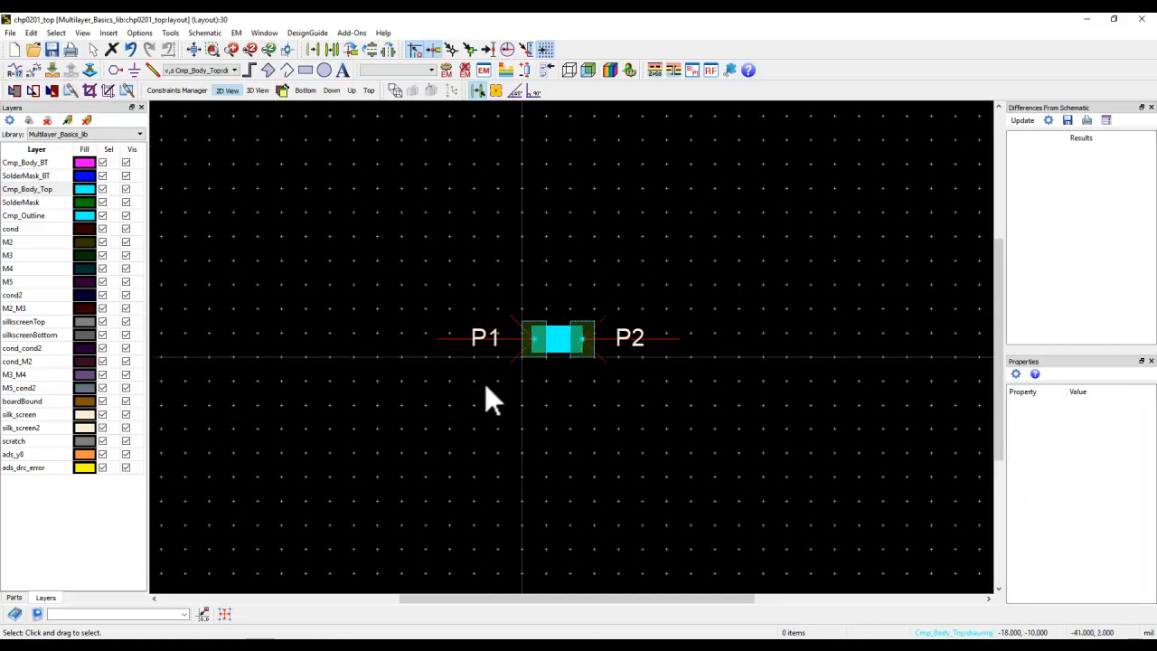
click(1144, 20)
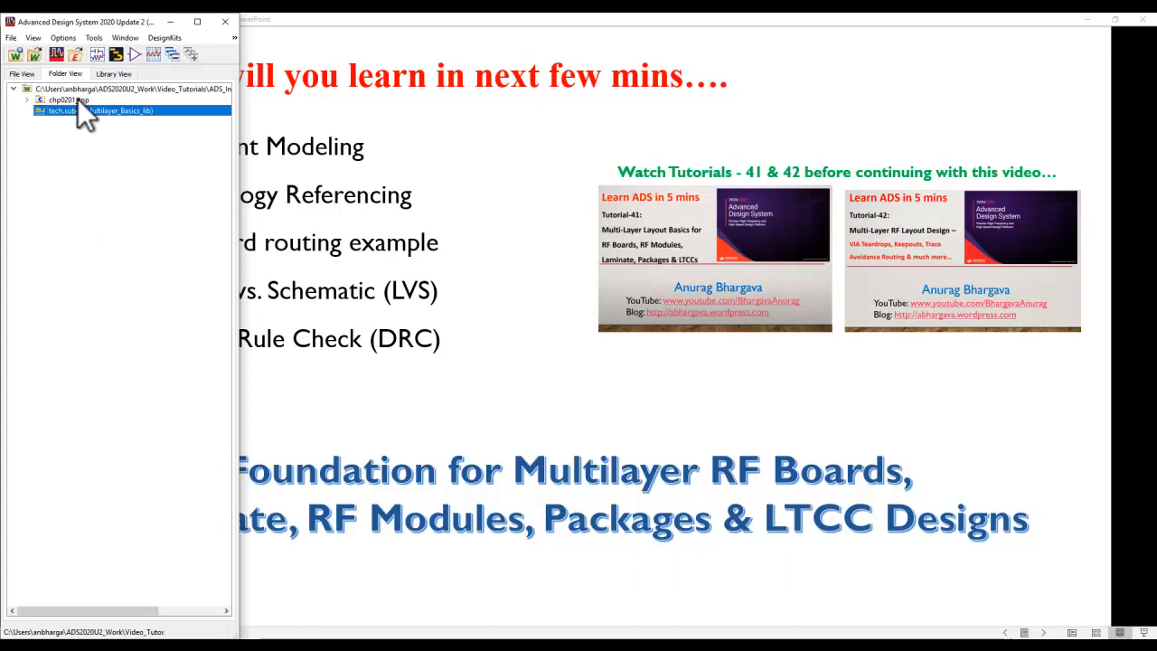
click(117, 55)
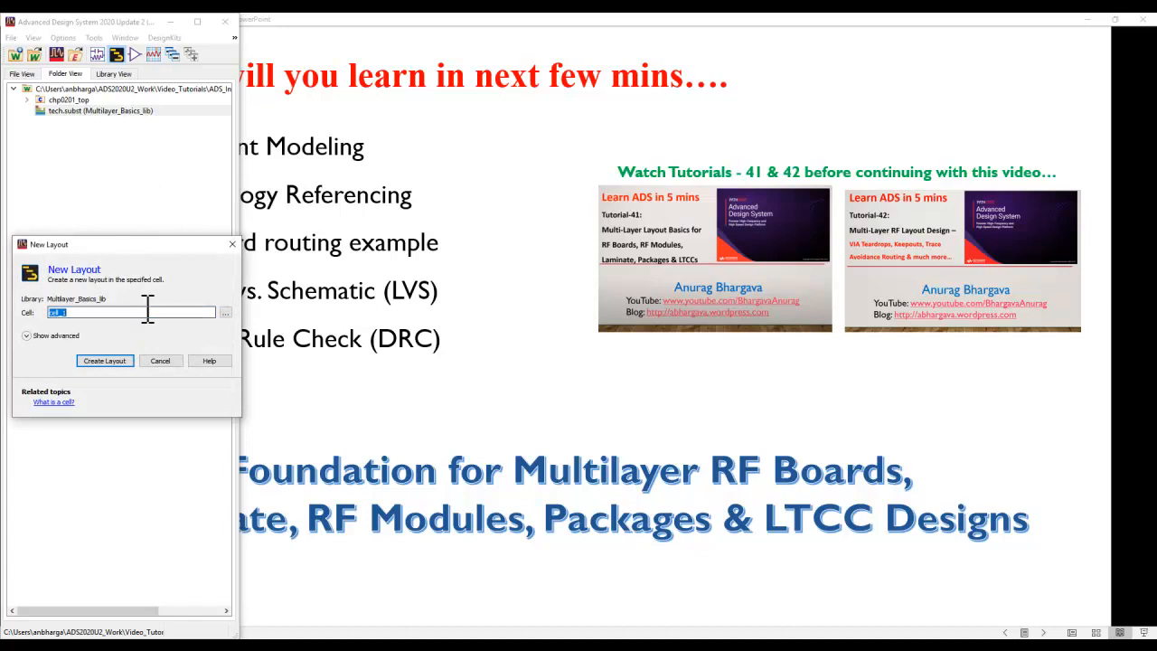
text(Q)
text(FP_Sample)
click(104, 361)
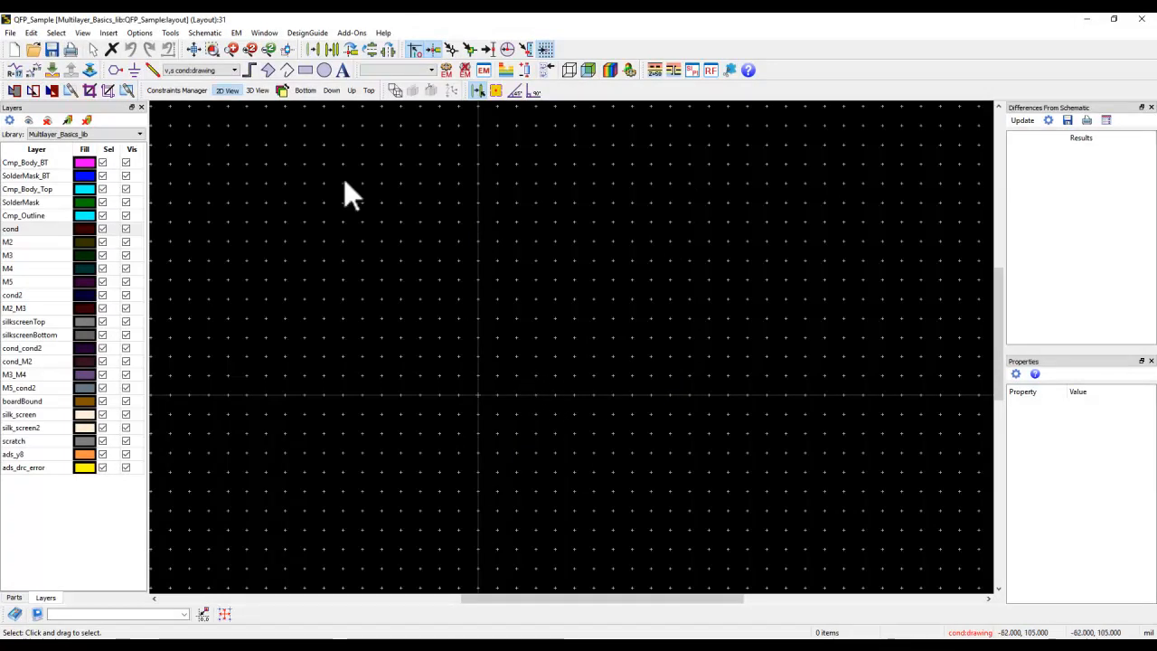
Draw a rectangle 10 mil wide and 5 mil high on the cond layer with its lower-left corner at the origin
click(304, 72)
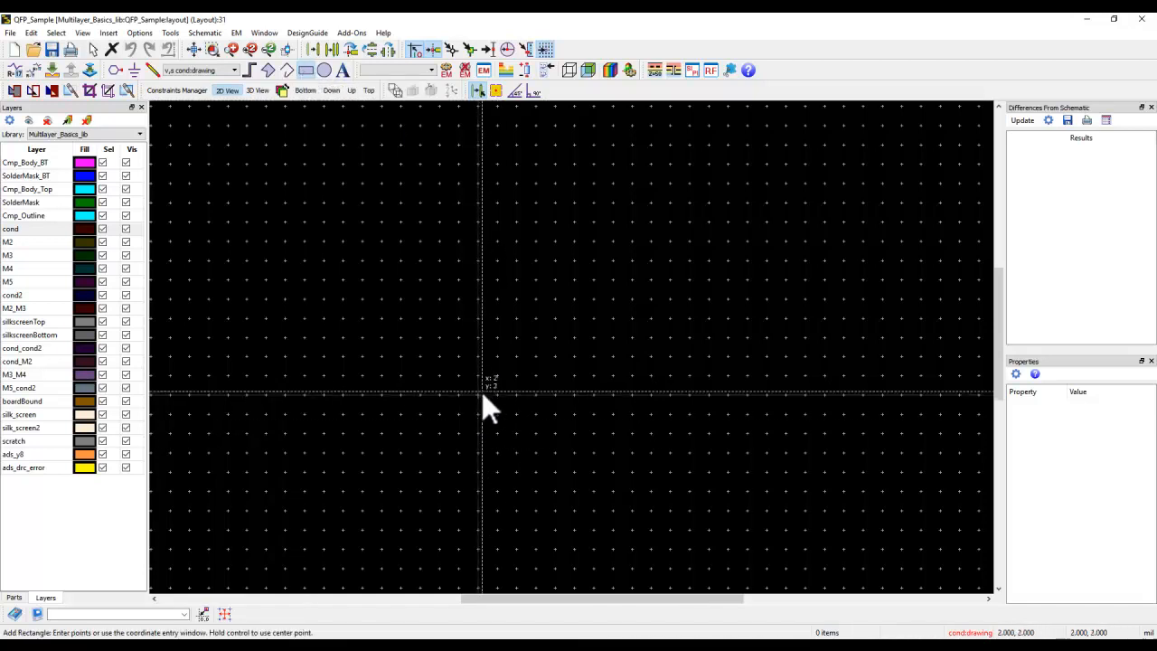
scroll(533, 340, up, 2)
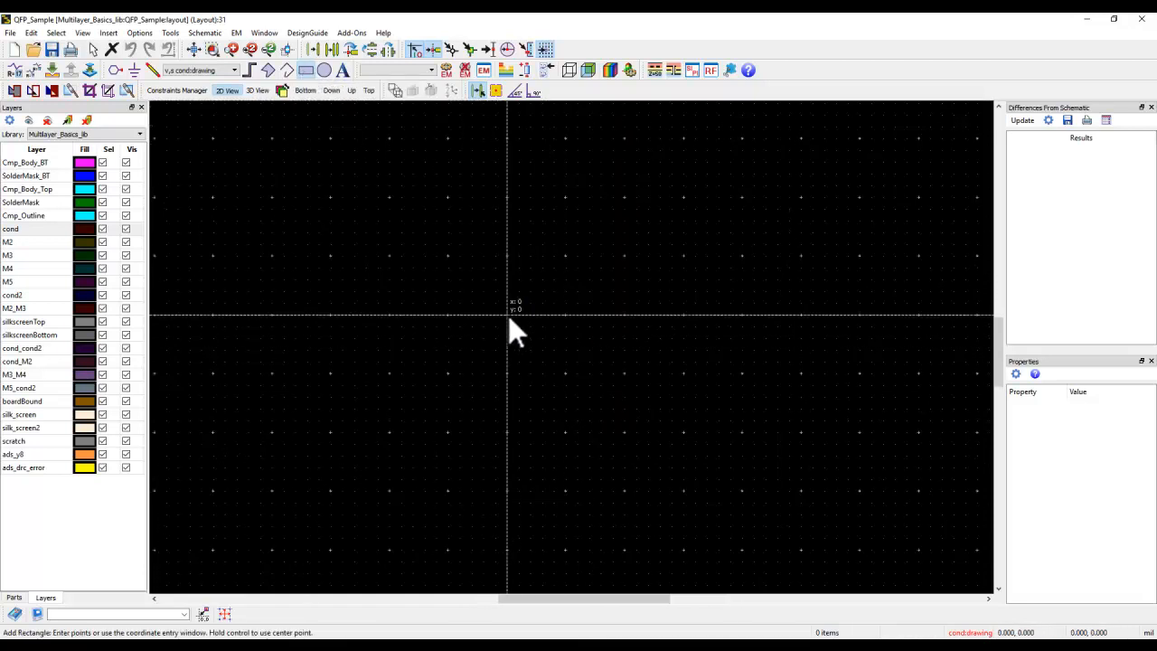
click(508, 314)
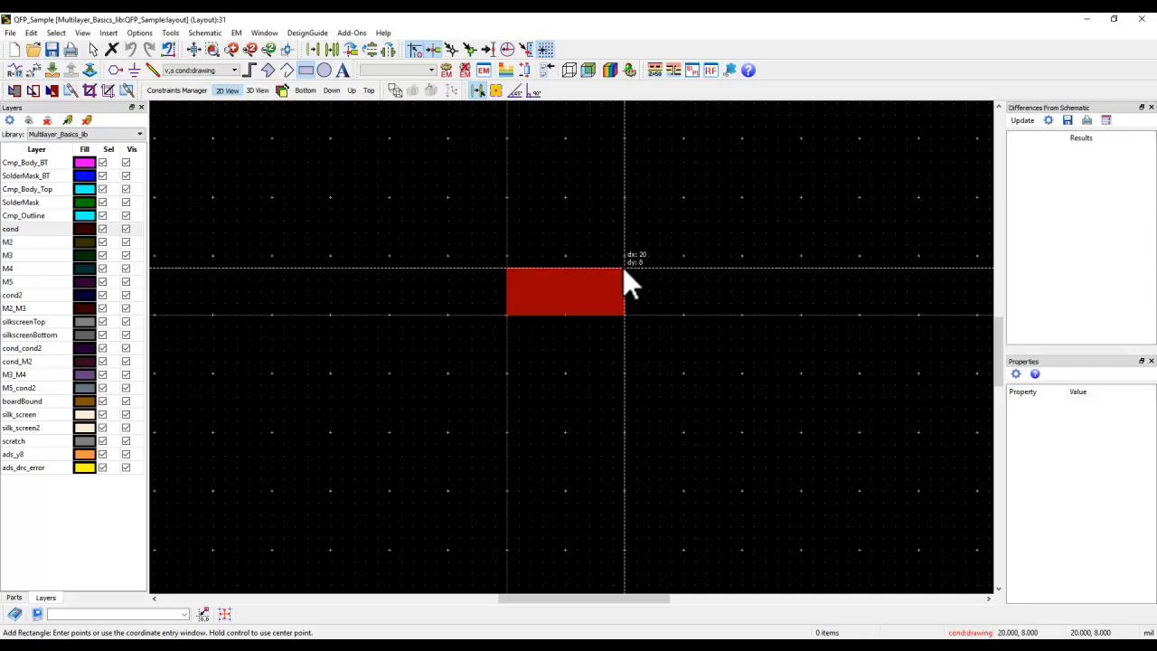
click(567, 289)
right_click(366, 242)
click(404, 257)
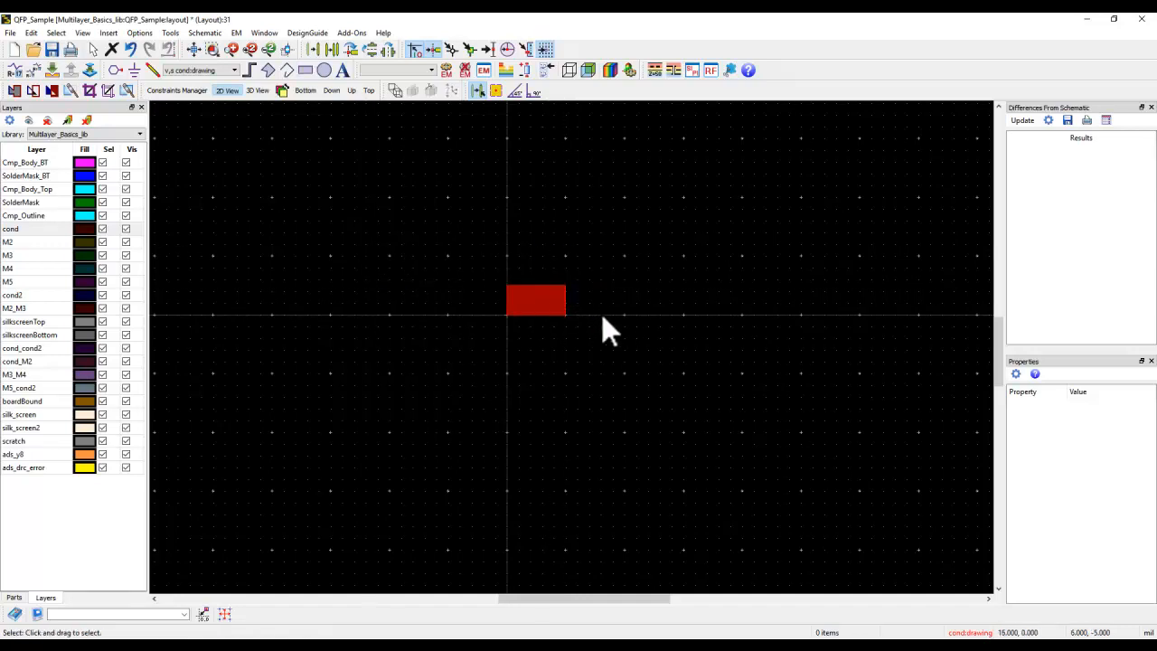
Step and Repeat the cond pad into five rows and one column with 5 mil spacing, placing the first copy at 36, 0
scroll(592, 343, down, 2)
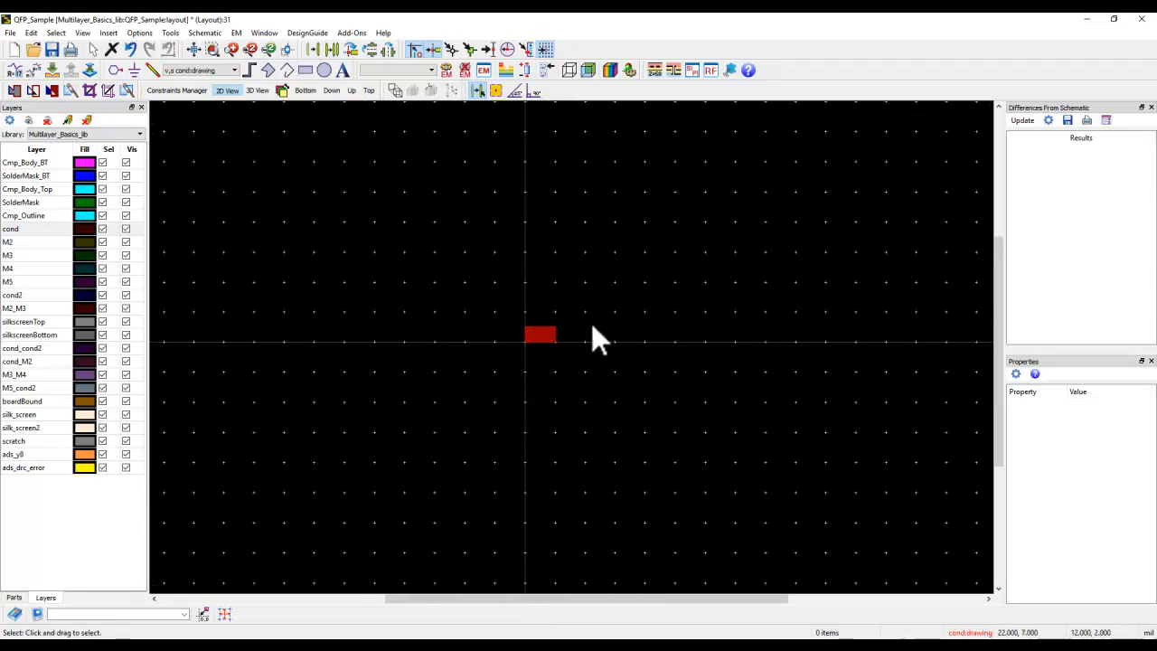
drag(534, 299, 602, 364)
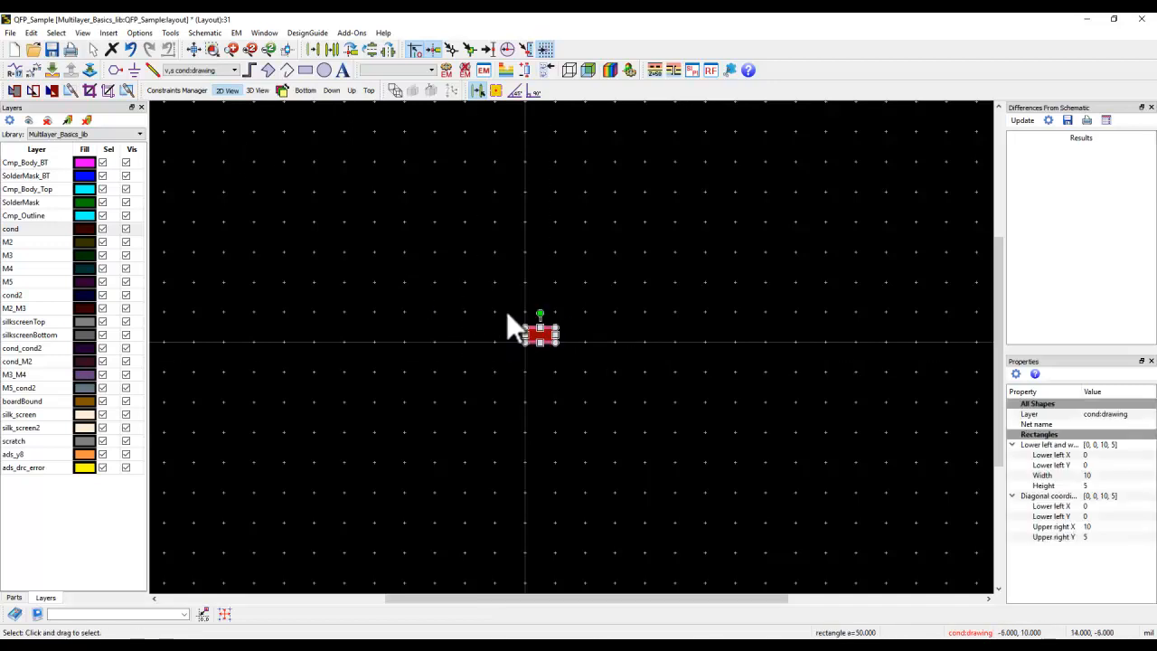
click(31, 33)
mouse_move(50, 134)
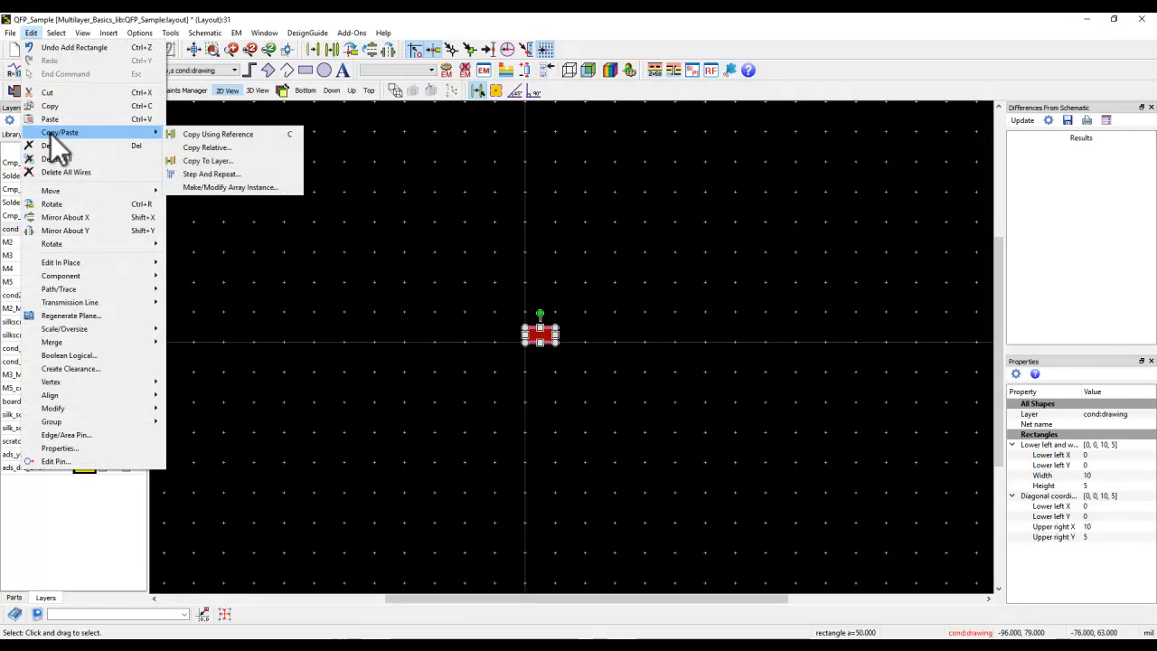
click(189, 176)
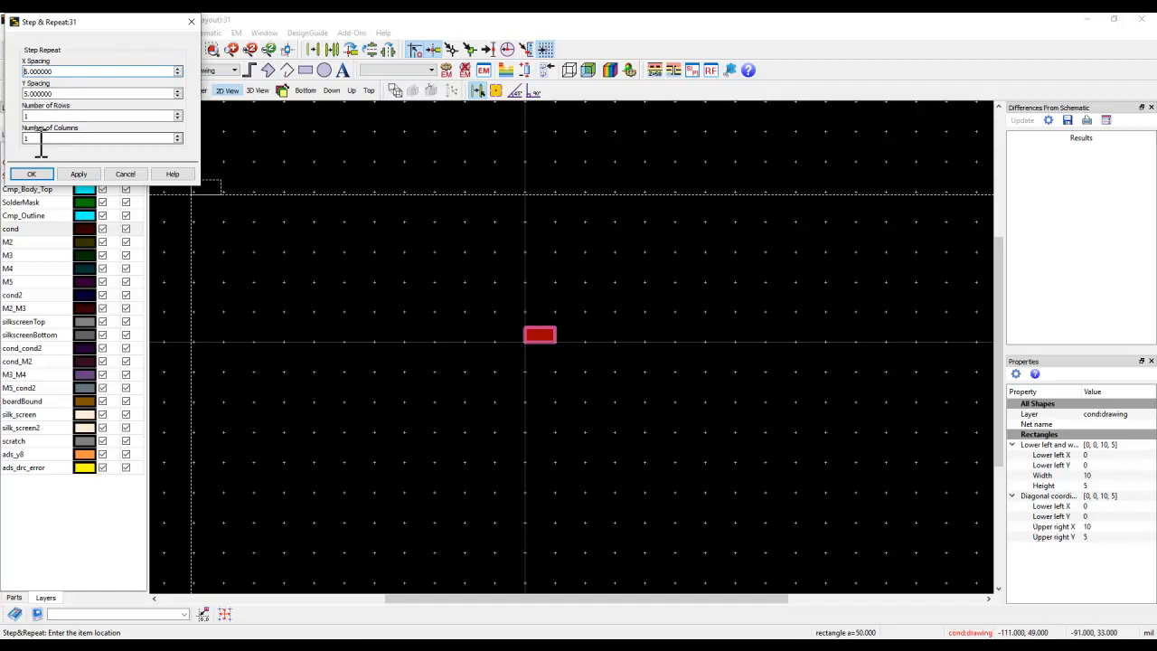
click(38, 116)
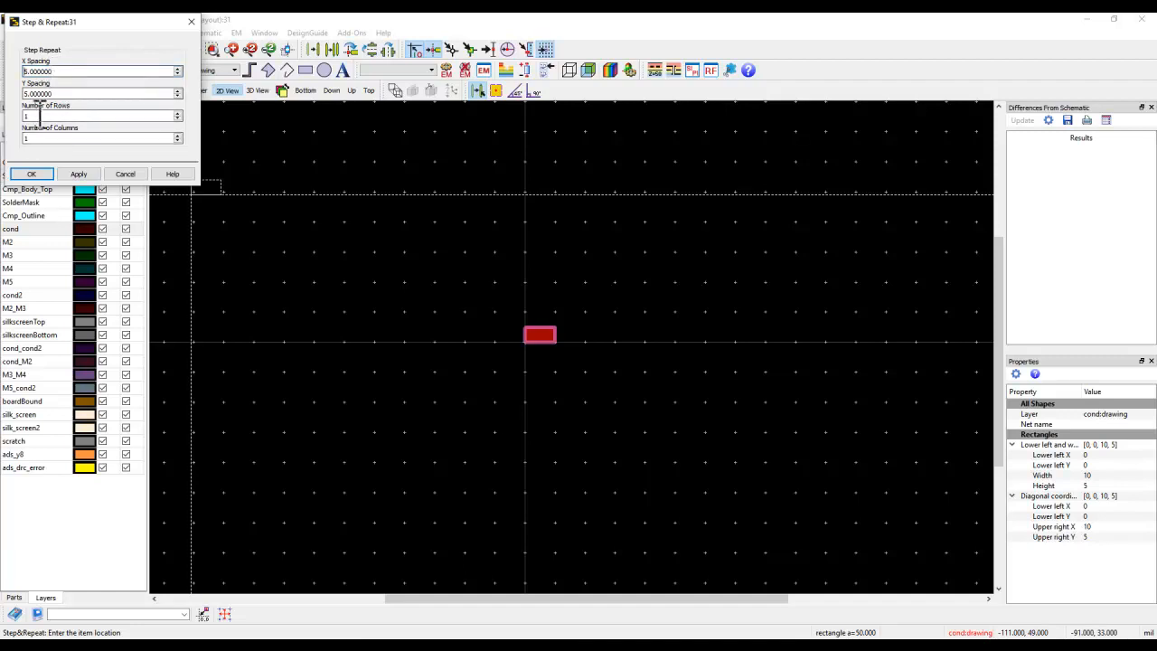
drag(26, 116, 71, 115)
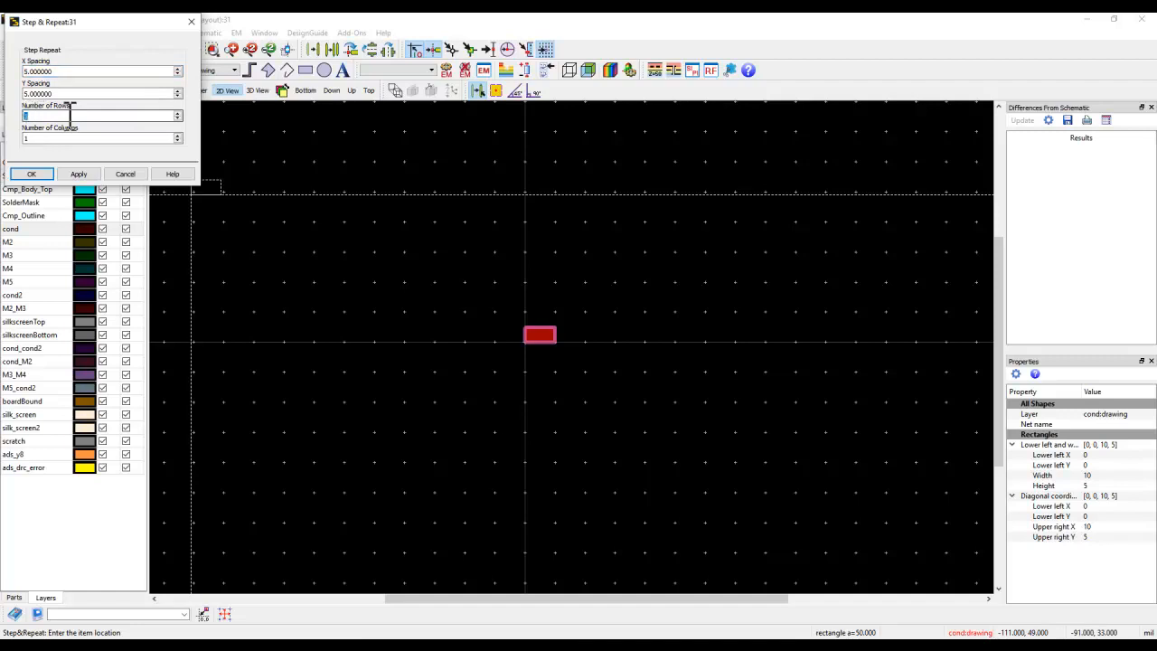
text(5)
click(77, 174)
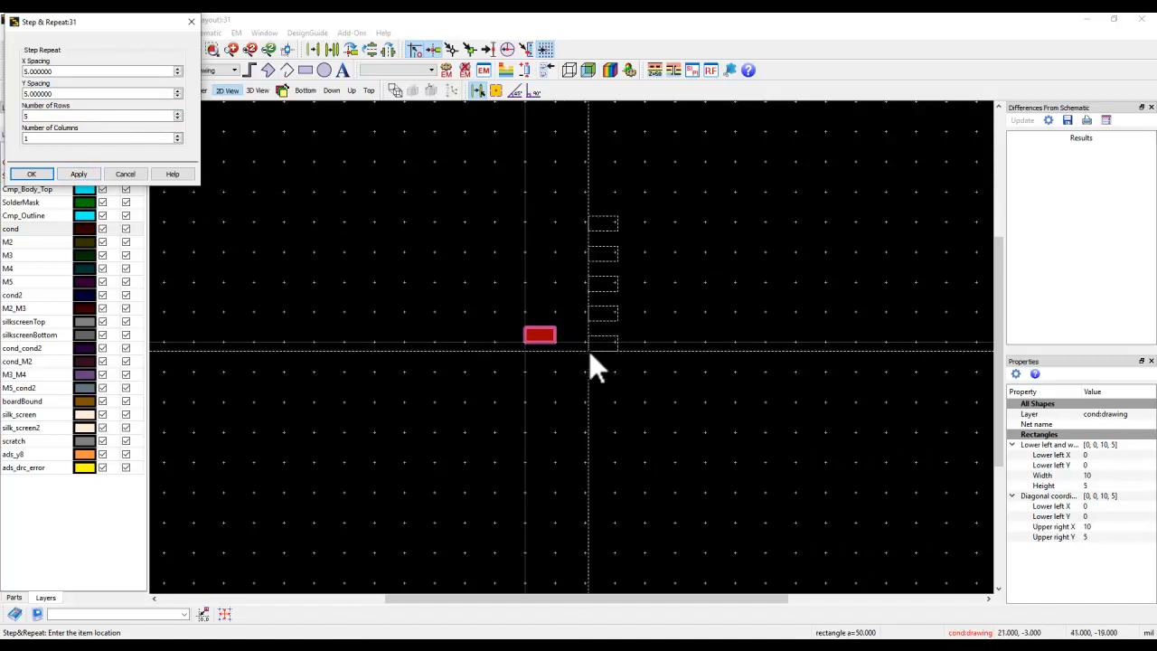
click(635, 344)
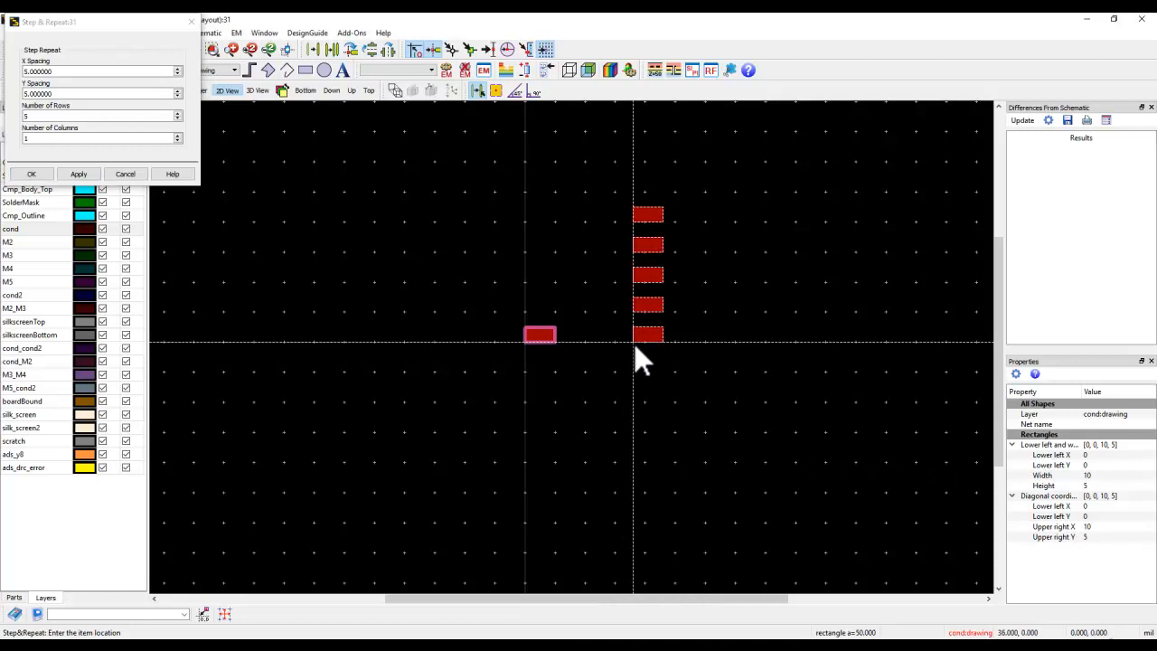
key(Escape)
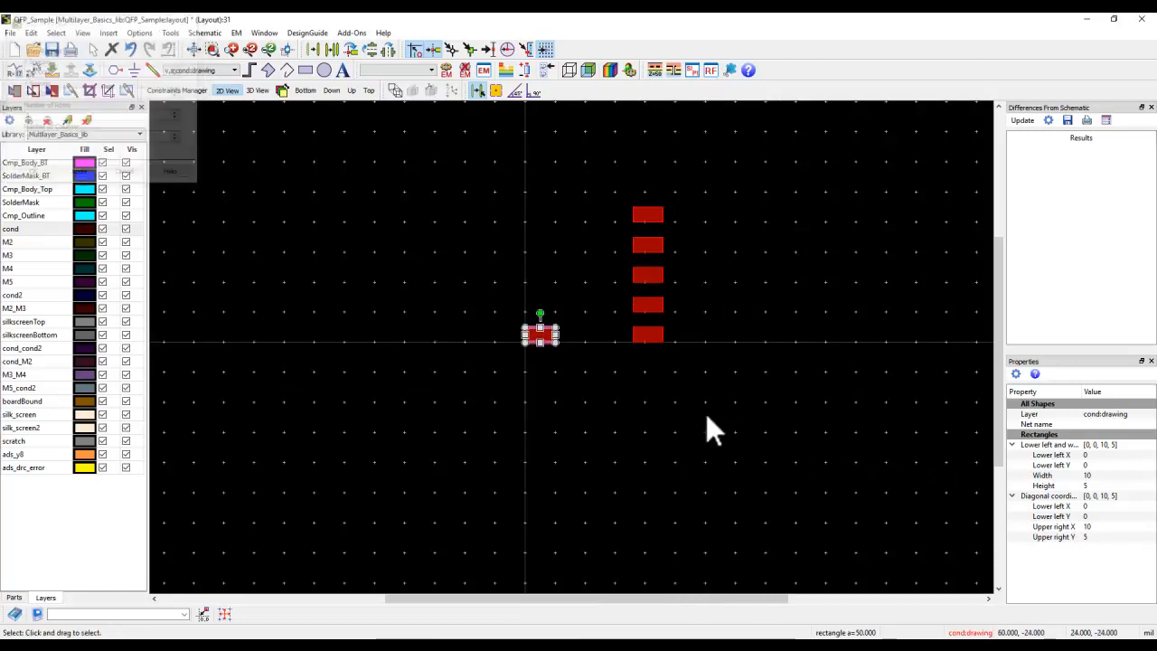
Copy the five-pad column and paste it rotated 90 degrees as the footprint's upper row, with its first upper corner at 52, 57
drag(601, 179, 724, 395)
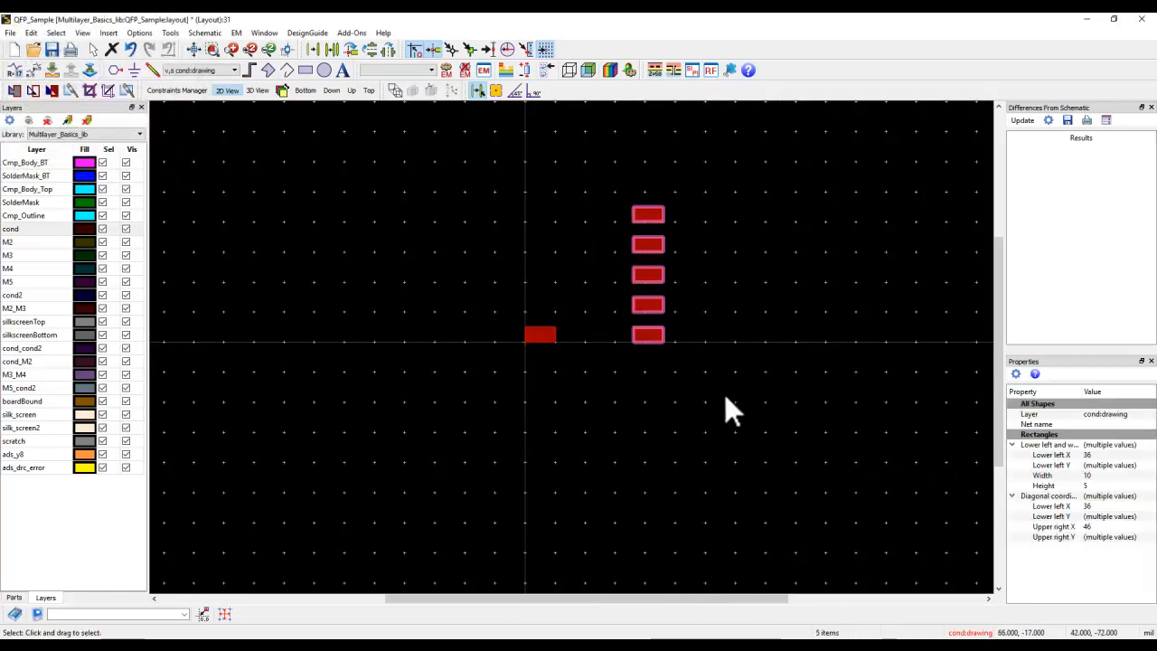
key(ctrl+v)
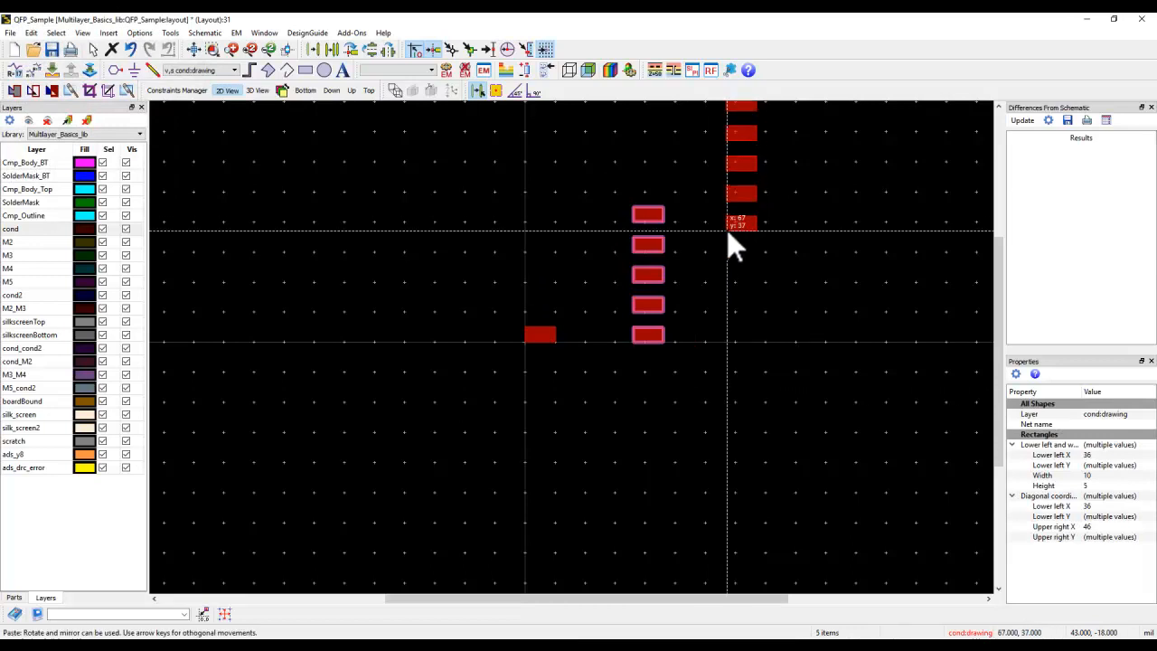
key(ctrl+r)
scroll(705, 262, down, 1)
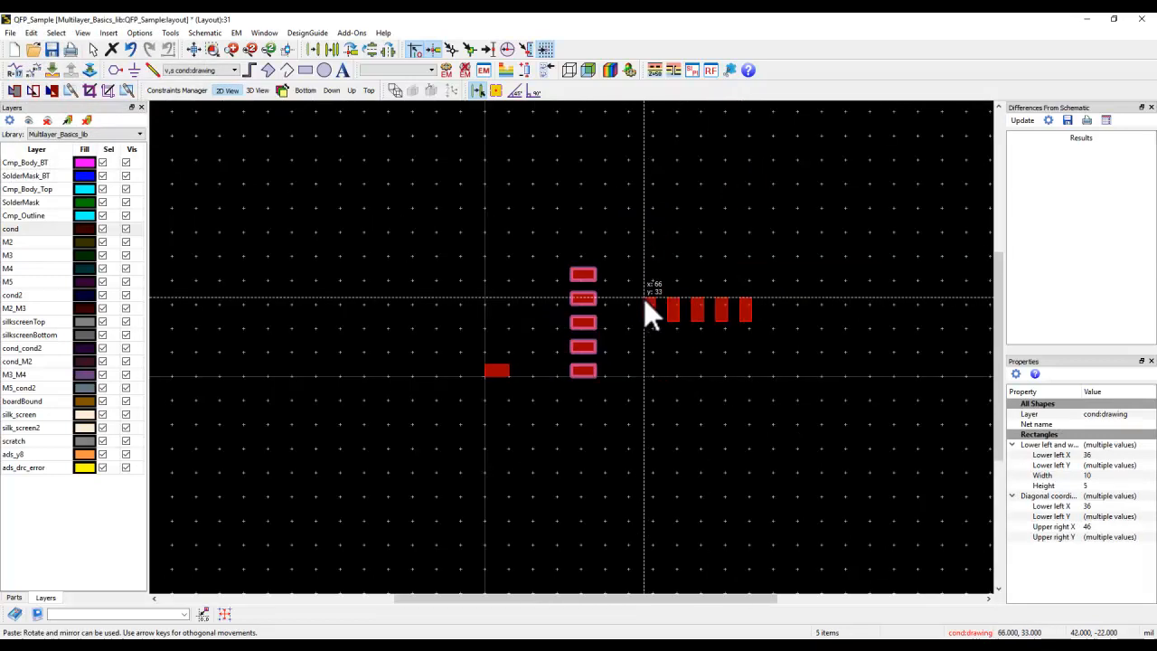
click(610, 240)
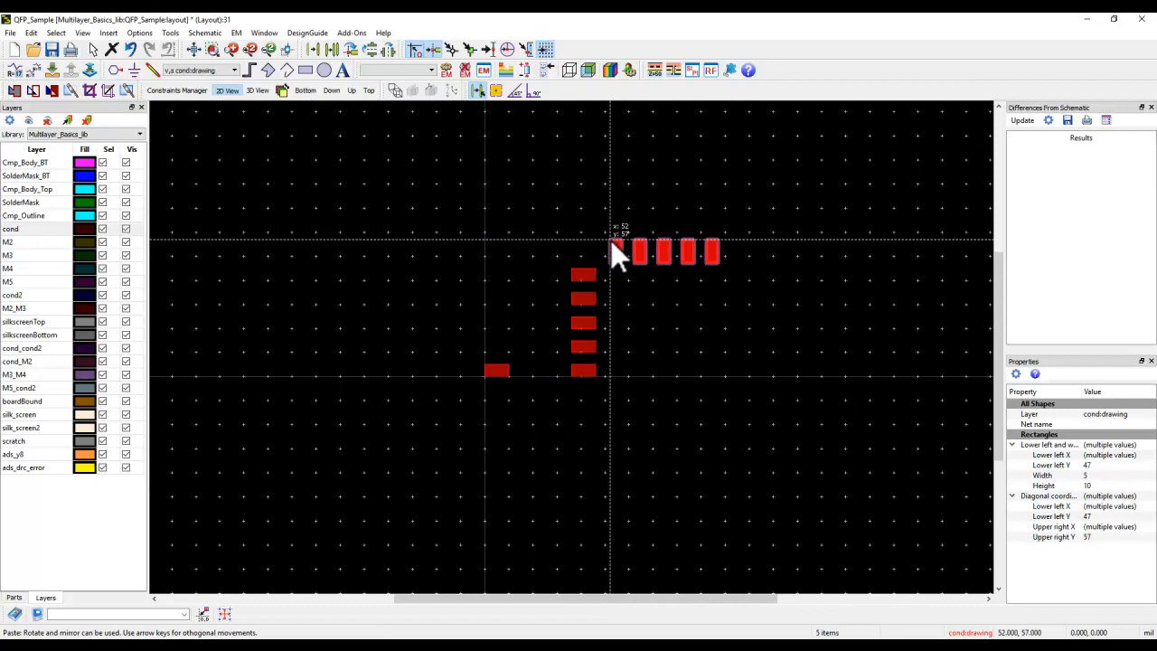
Paste two more sets, each rotated a further 90 degrees: the right column ending at 111, 45 and the lower row ending at 97, -13
key(ctrl+r)
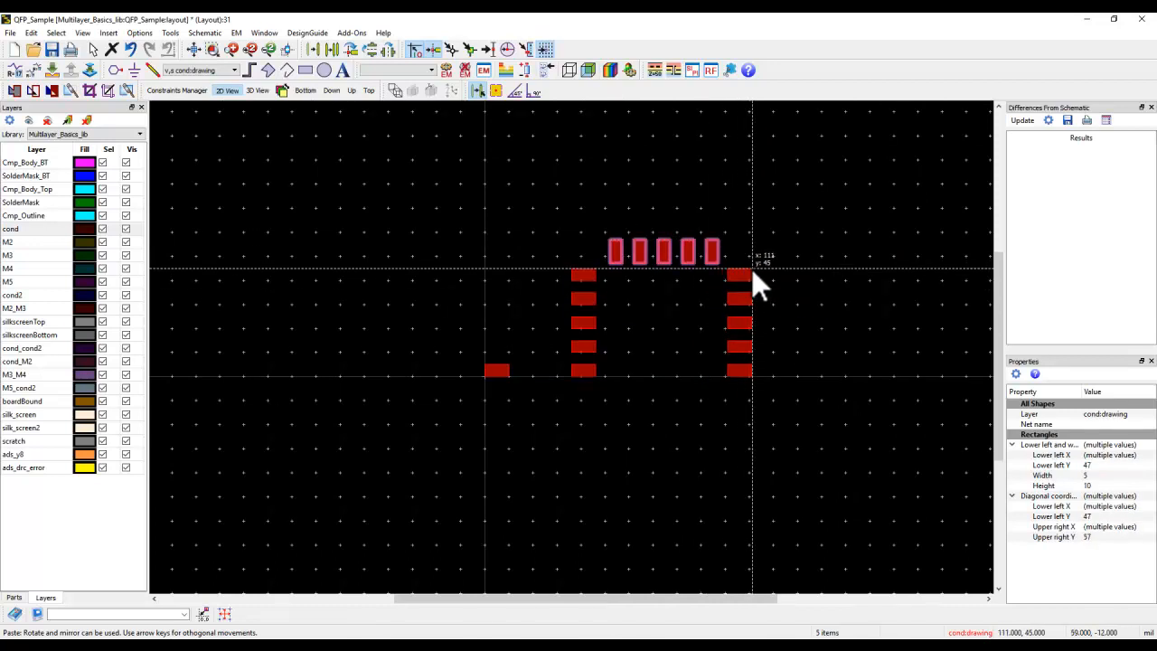
click(751, 270)
key(ctrl+r)
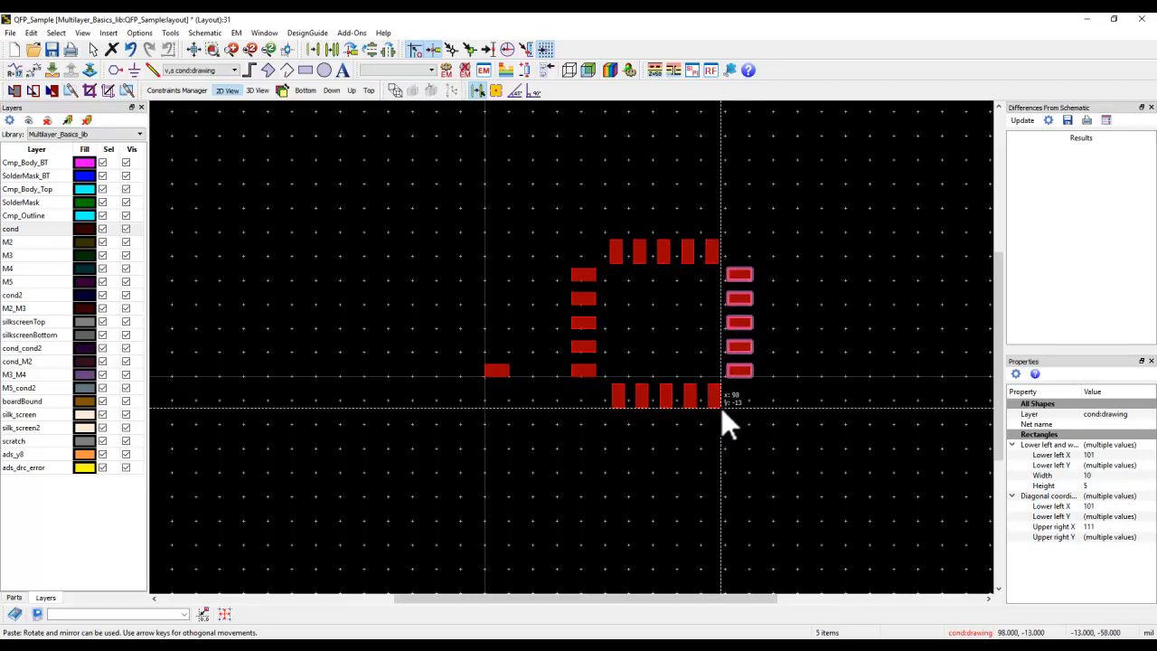
click(719, 407)
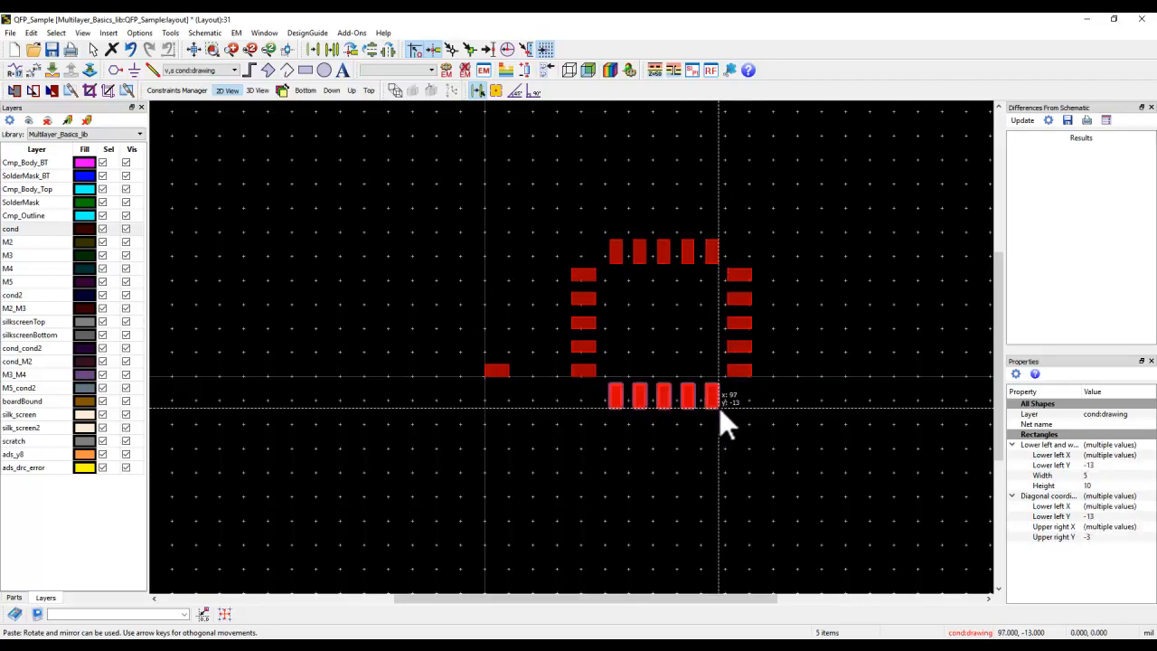
key(Escape)
Delete the original single pad at the origin and make Cmp_Body_Top the active drawing layer
drag(460, 332, 536, 421)
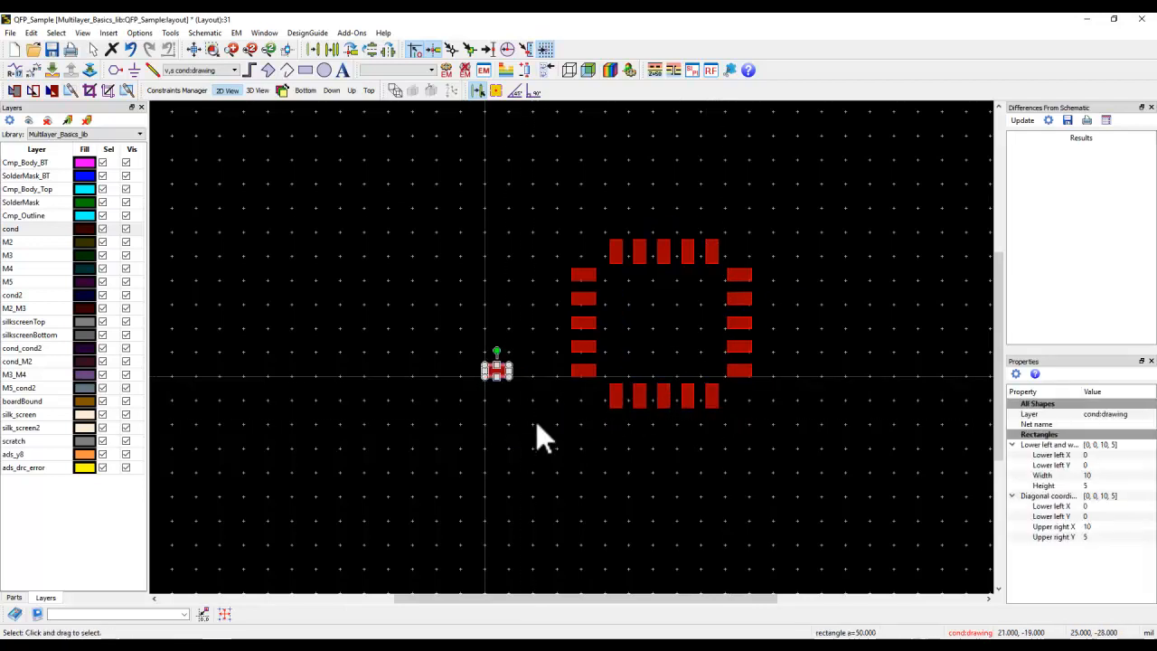
key(Delete)
scroll(702, 342, up, 3)
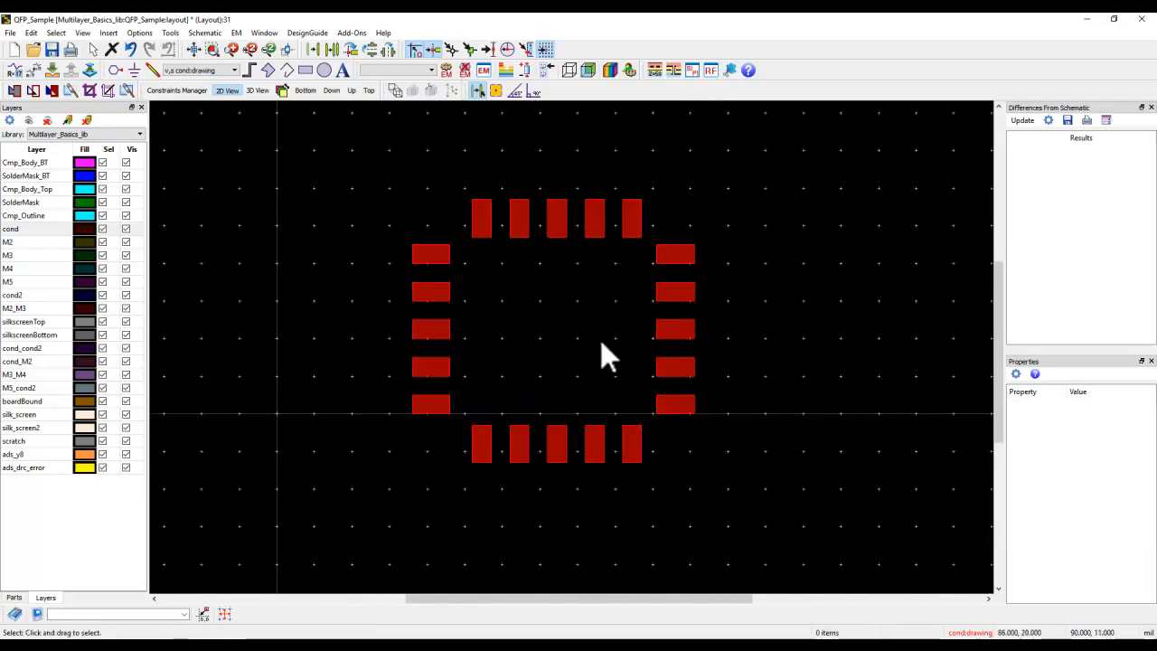
drag(569, 318, 553, 343)
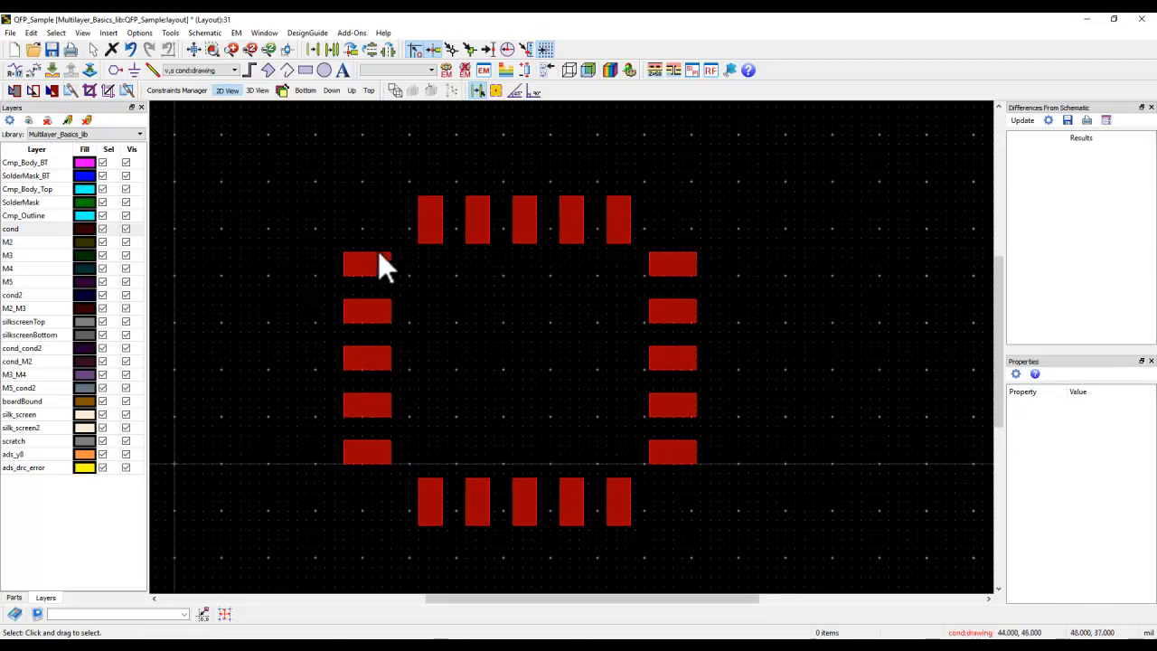
drag(586, 534, 589, 517)
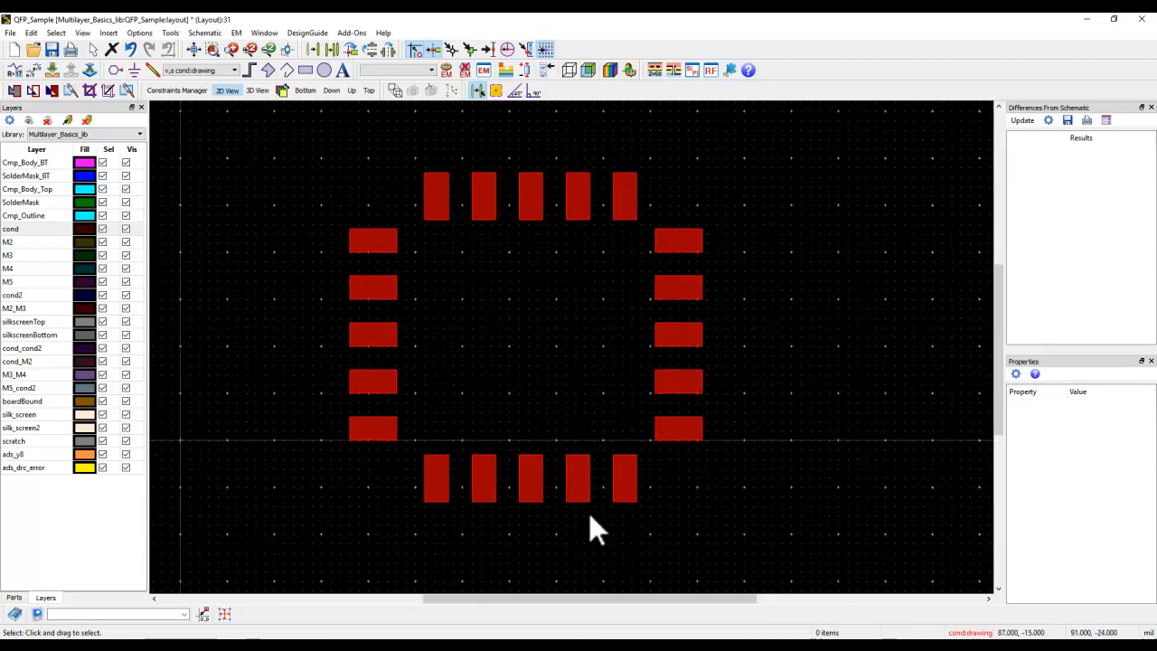
click(38, 191)
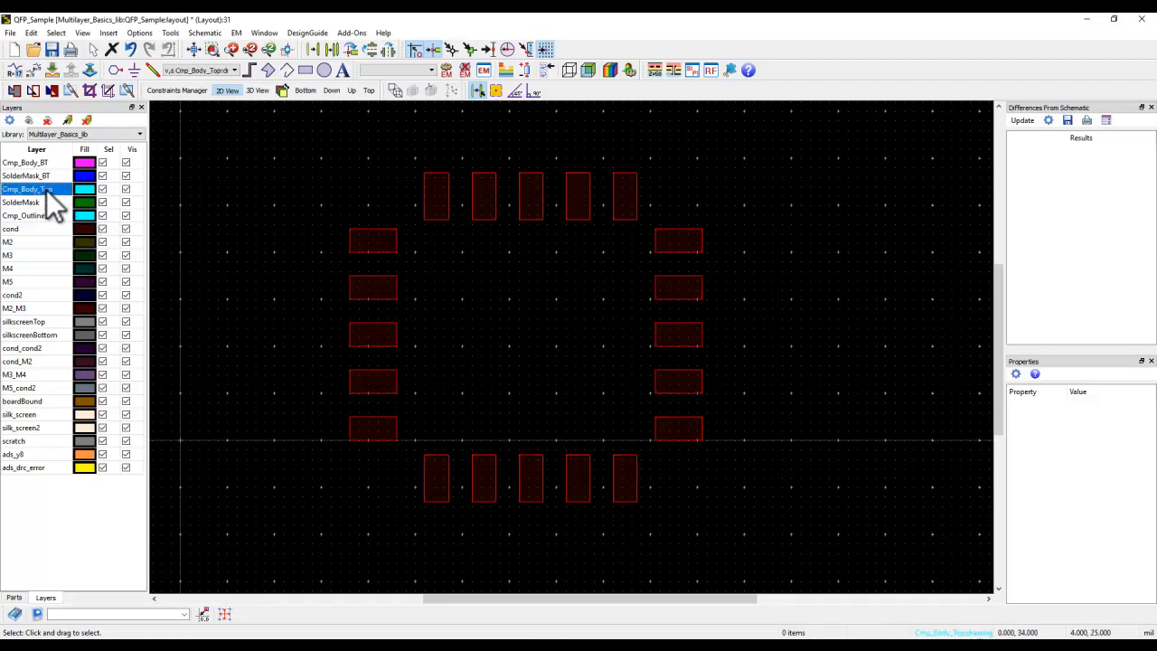
Try a plain rectangular component body of about 65 by 59 mil across the pads on Cmp_Body_Top and delete it
click(305, 69)
click(374, 198)
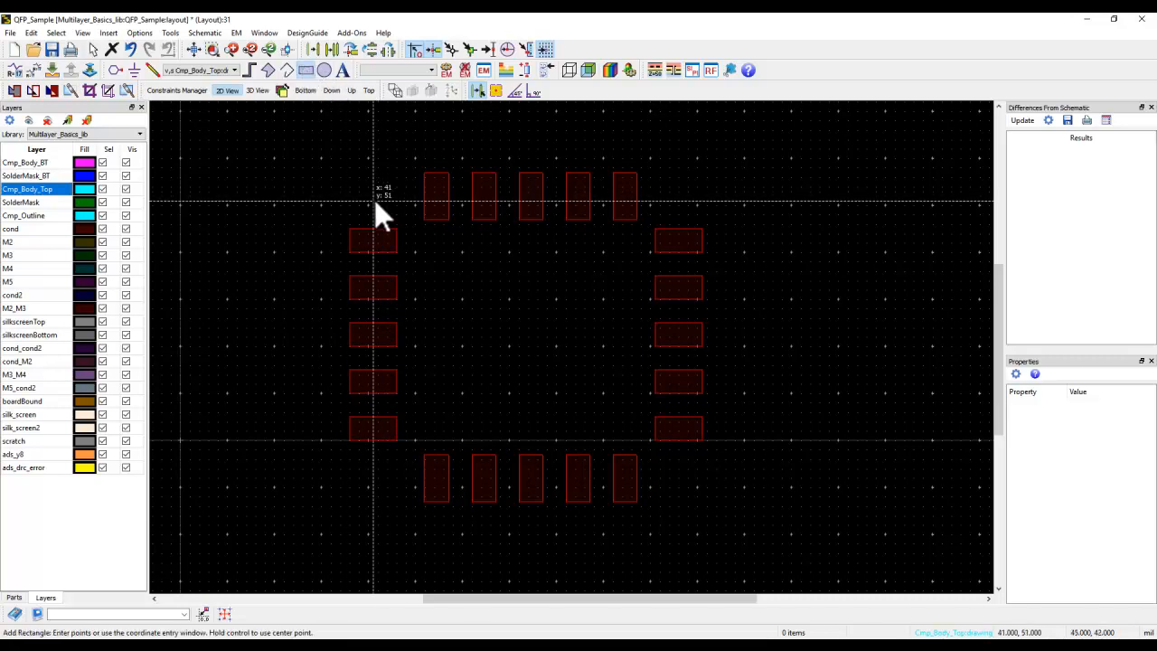
click(679, 474)
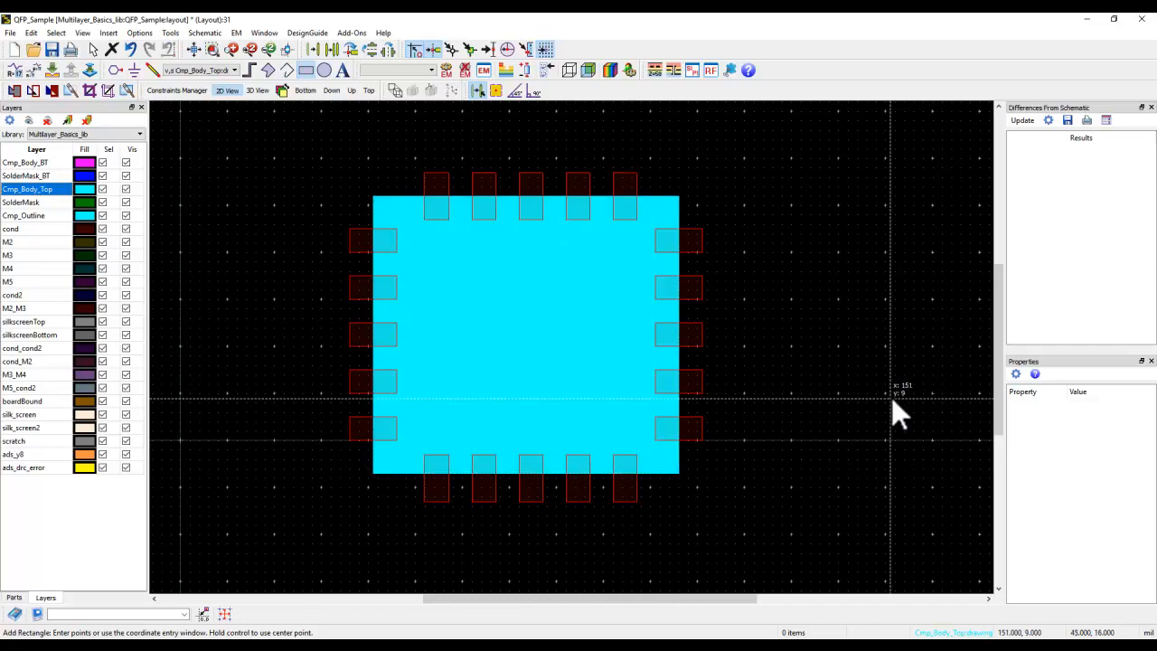
key(Escape)
click(503, 349)
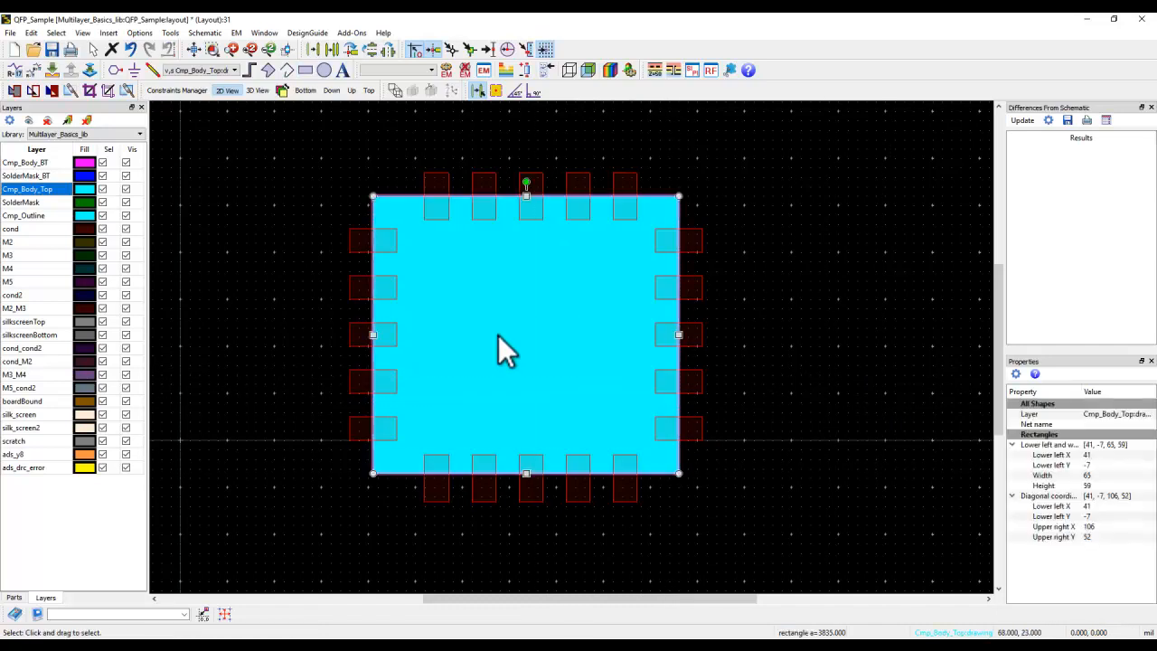
key(Delete)
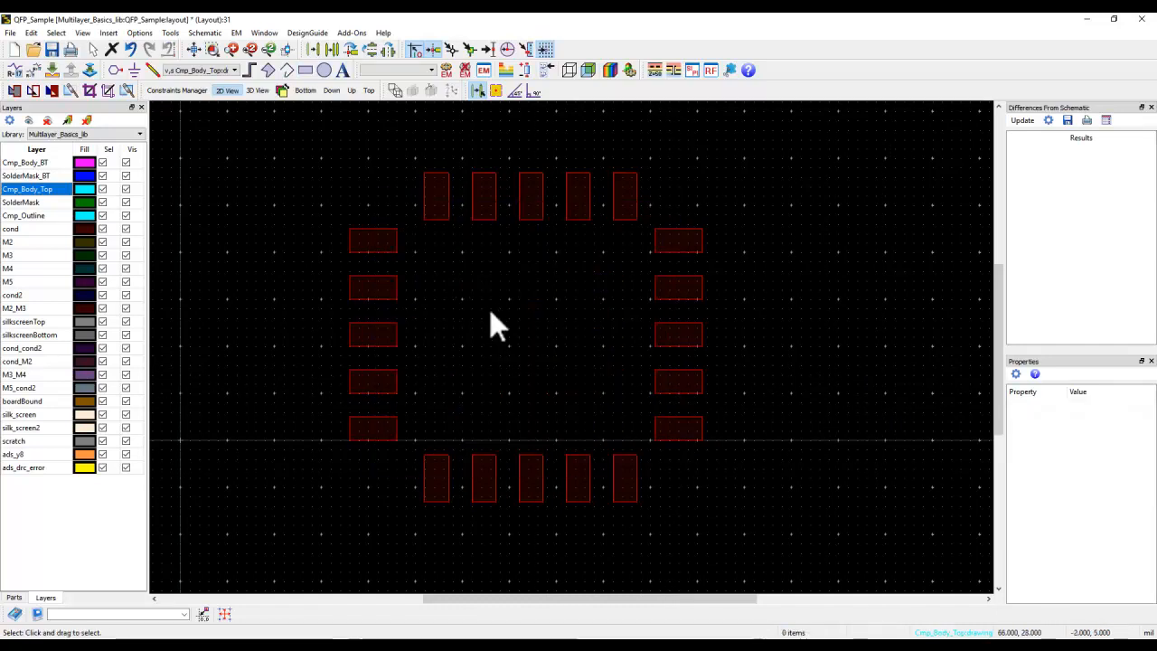
Draw the component body as a polygon about 64 by 61 mil on Cmp_Body_Top, overlapping the pads, with a chamfered upper-left corner
click(268, 70)
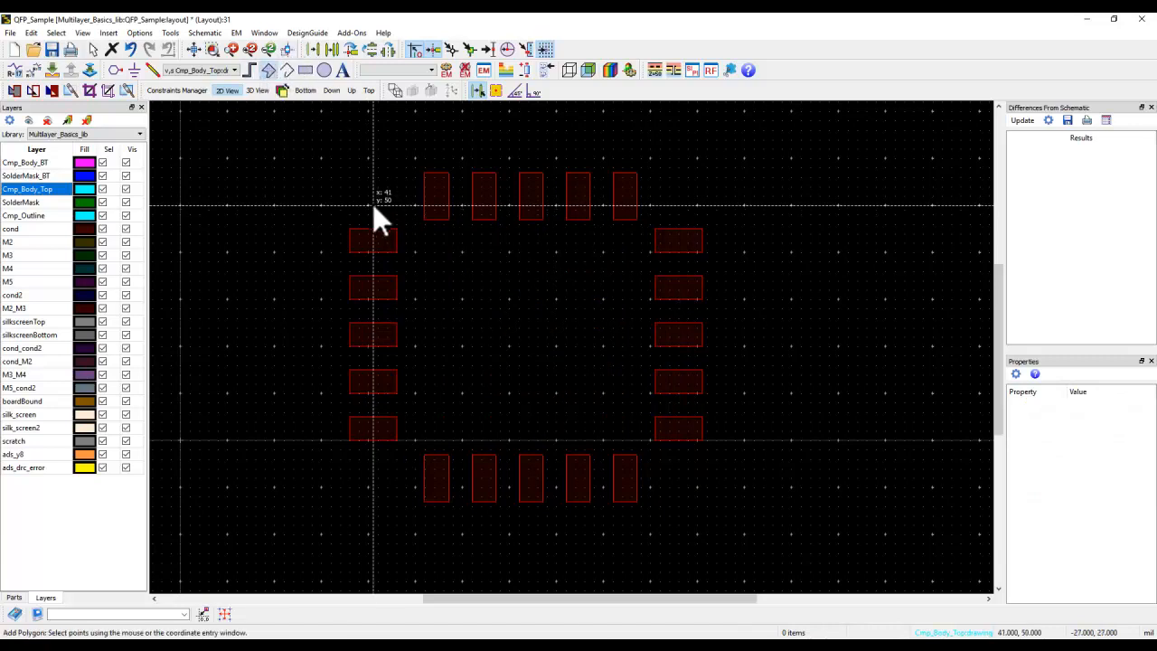
click(373, 210)
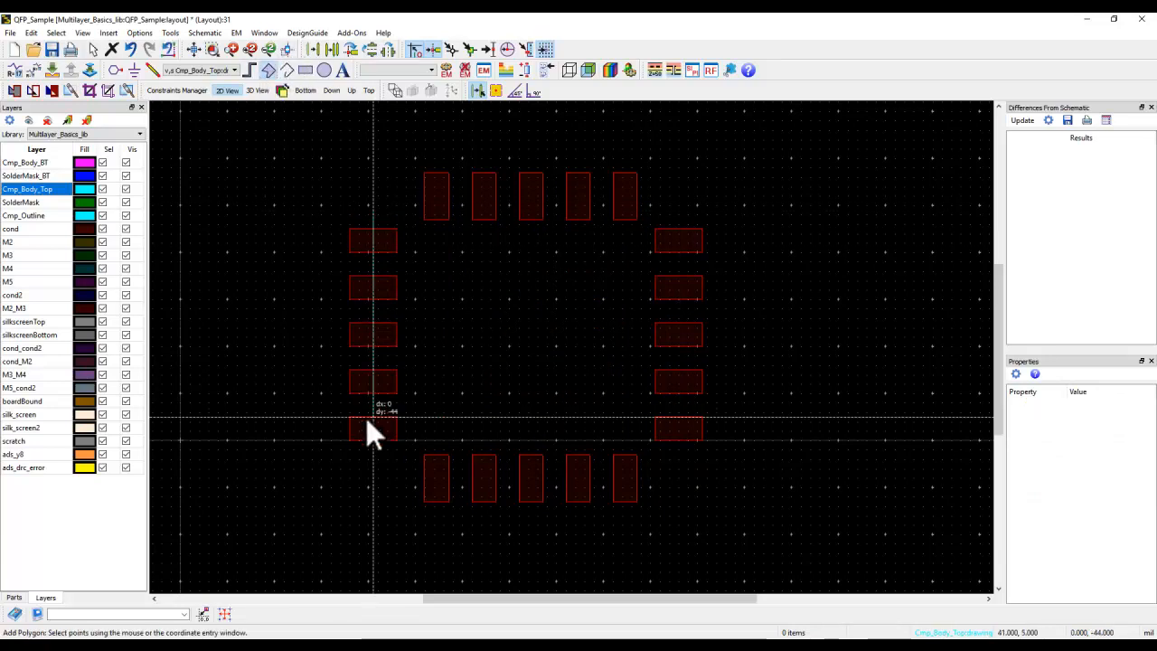
click(380, 478)
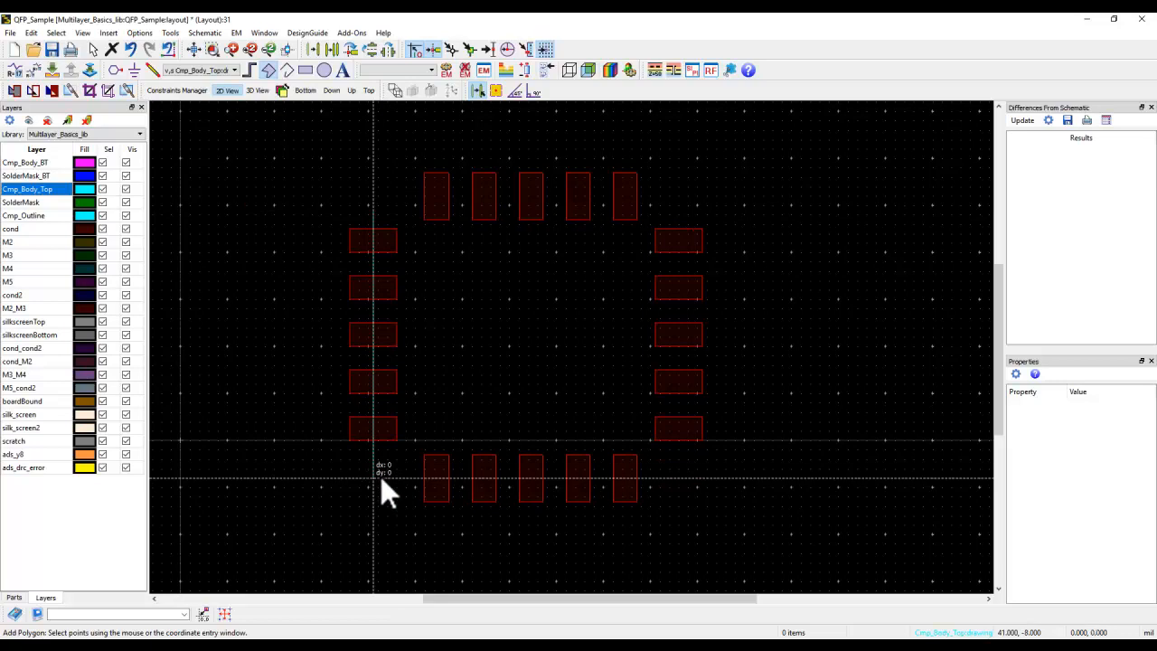
click(680, 191)
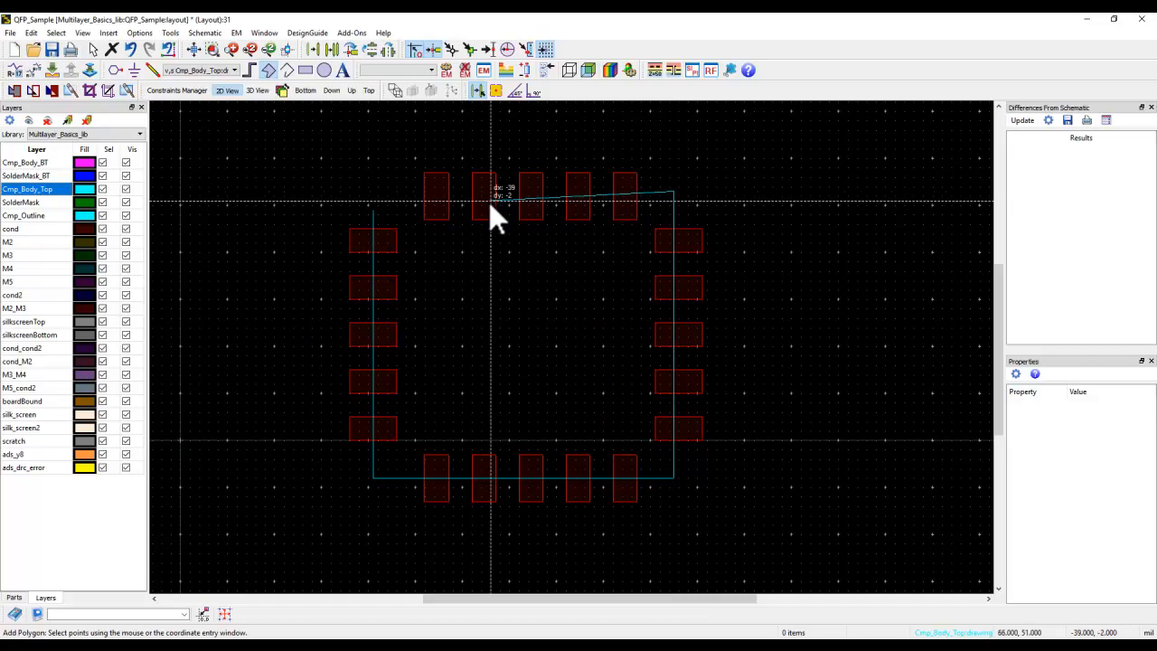
click(399, 190)
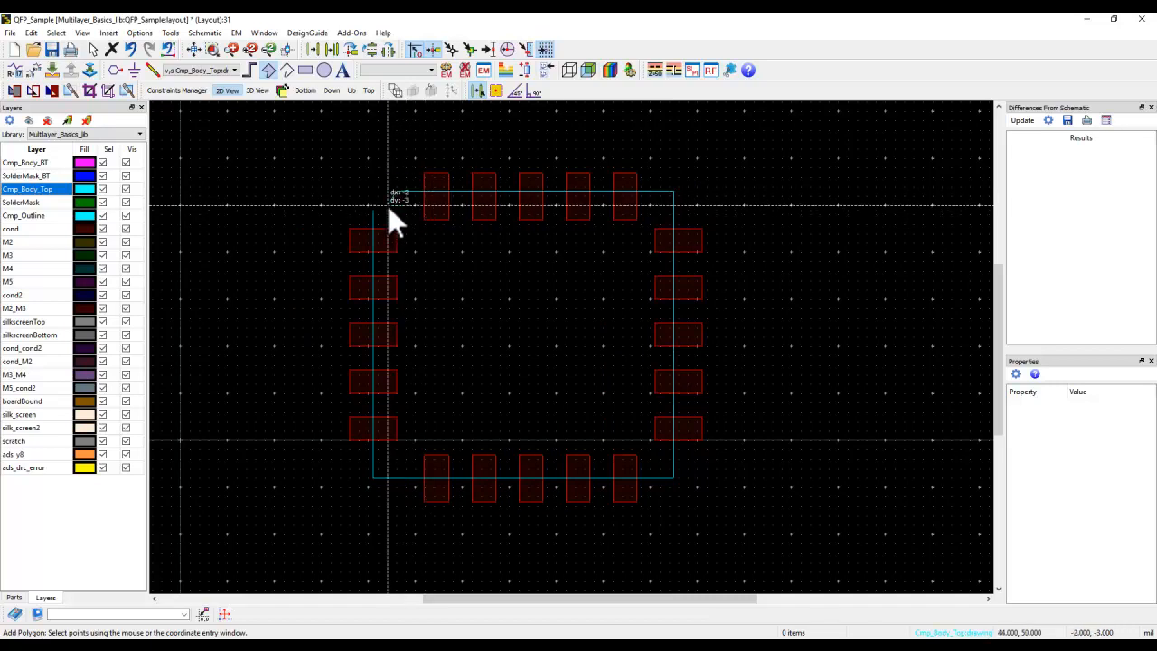
click(374, 210)
right_click(309, 192)
click(332, 197)
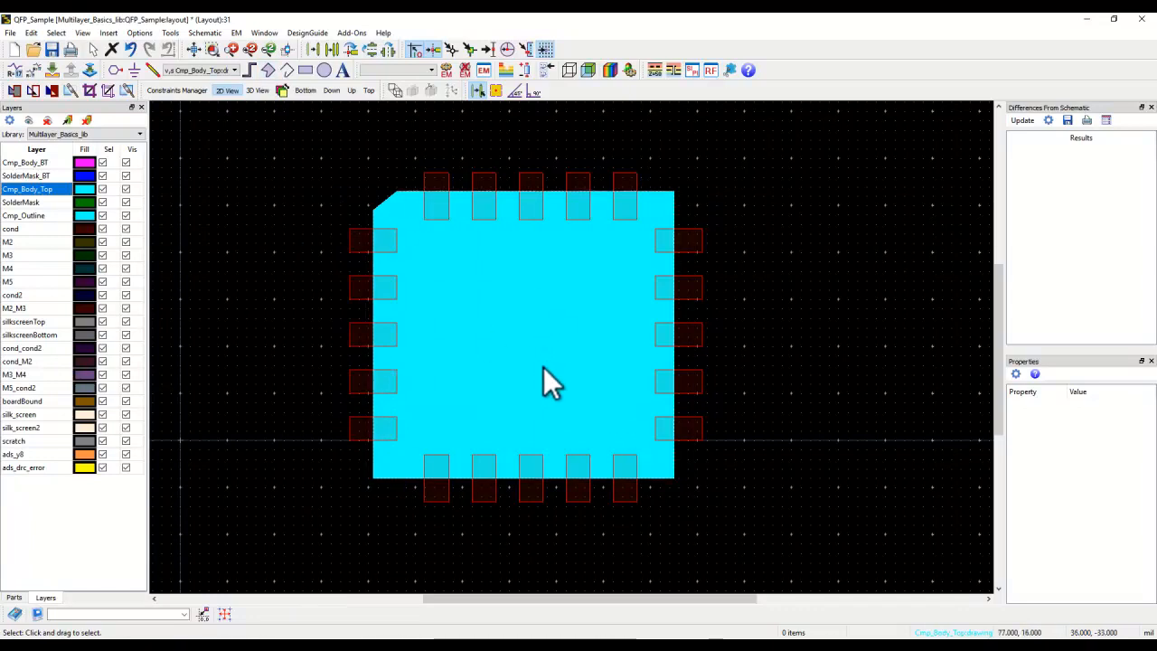
scroll(551, 362, down, 2)
scroll(574, 360, up, 1)
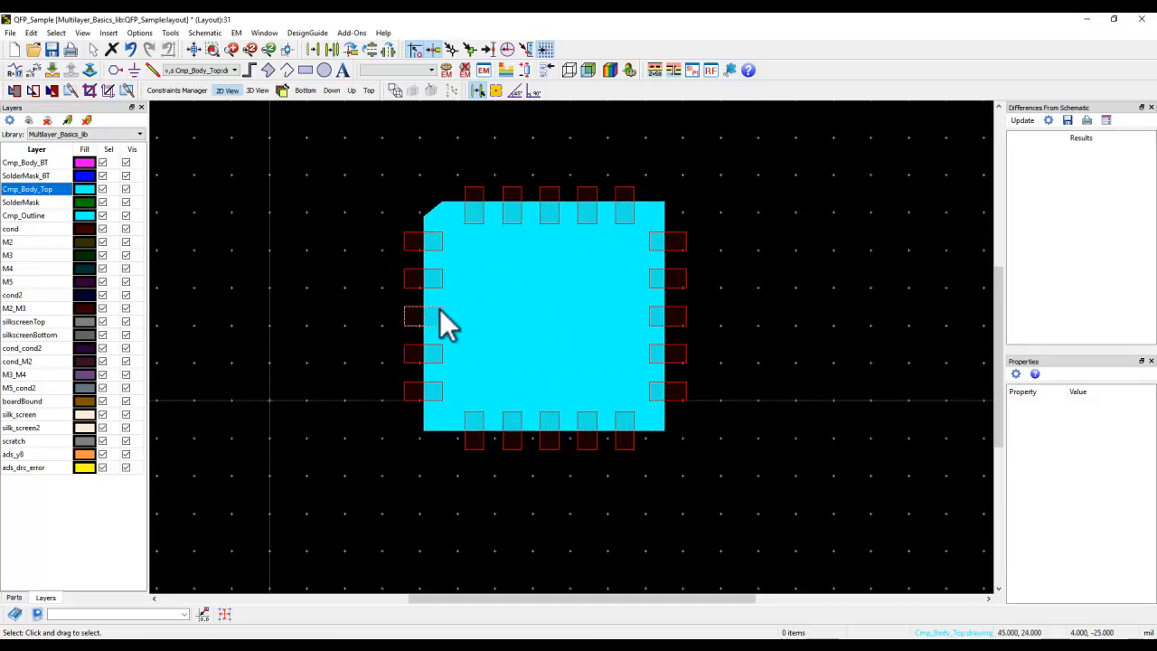
right_click(411, 241)
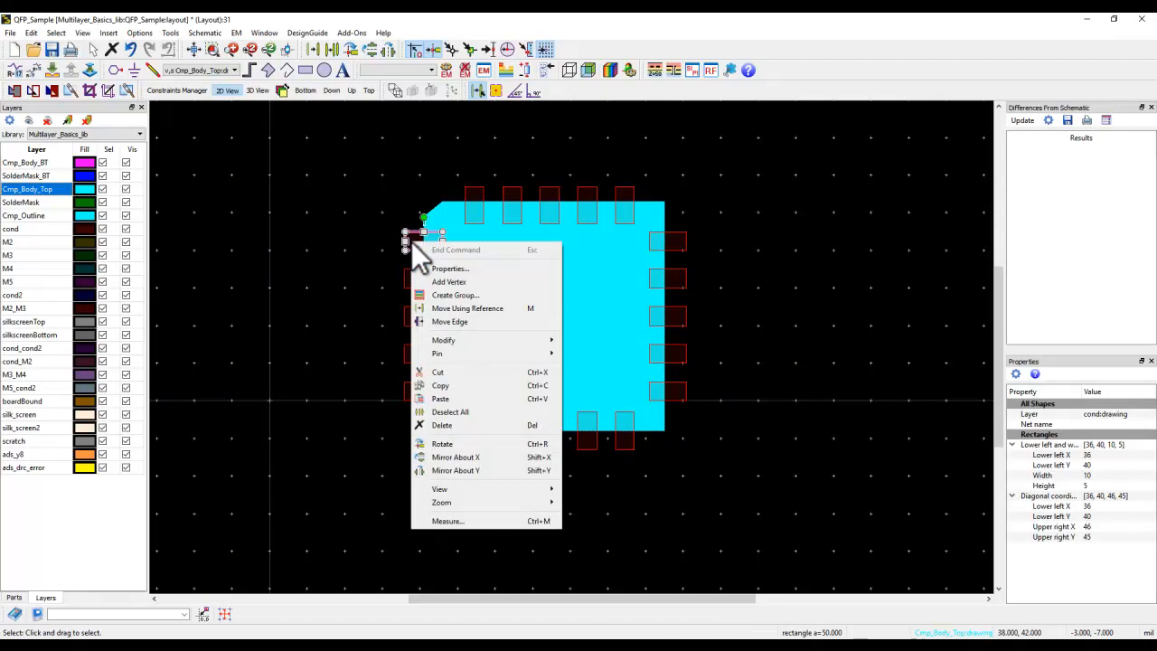
mouse_move(434, 352)
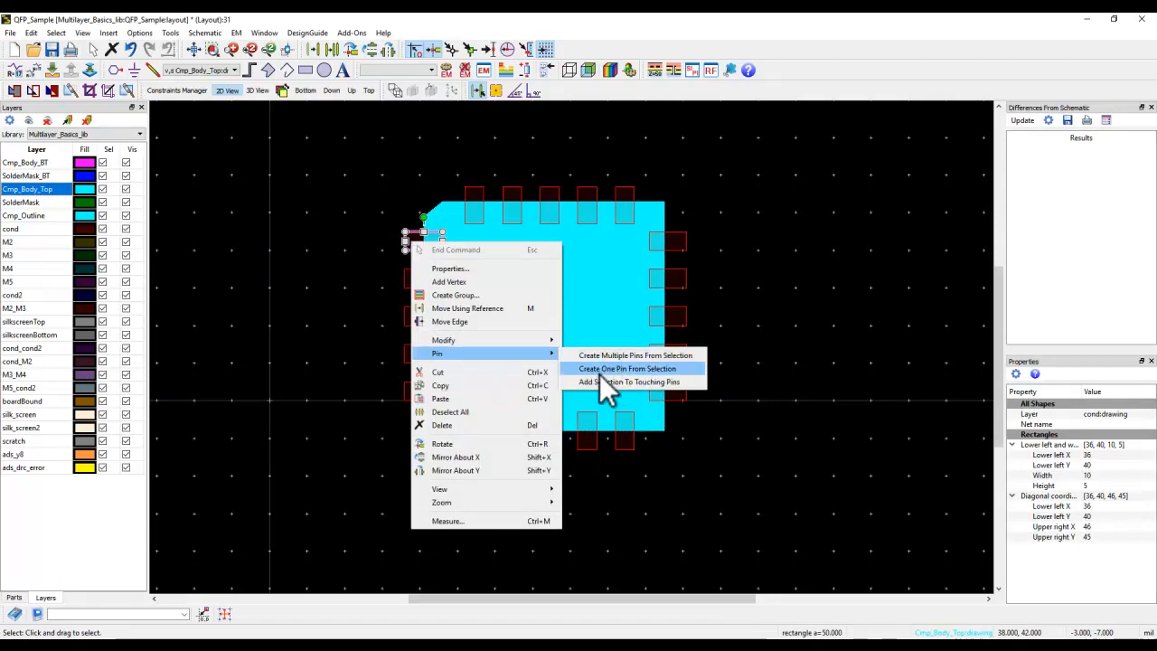
click(337, 284)
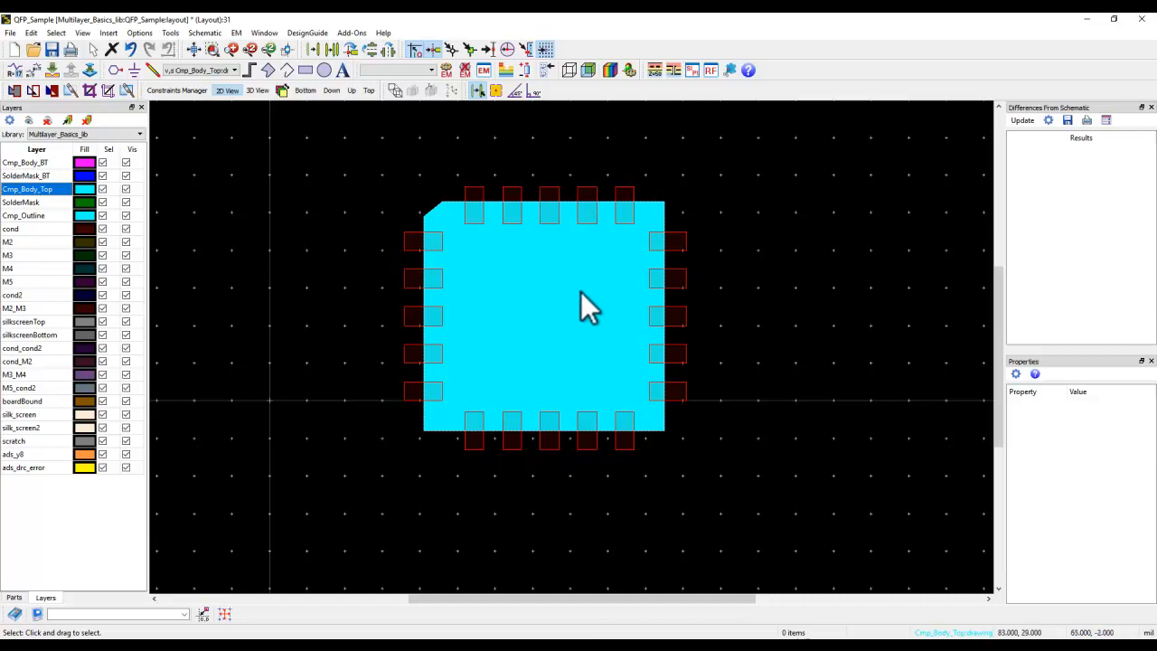
Look up the Create One Pin From Selection tool and check its hot key assignment in the EM\Tools category
click(236, 34)
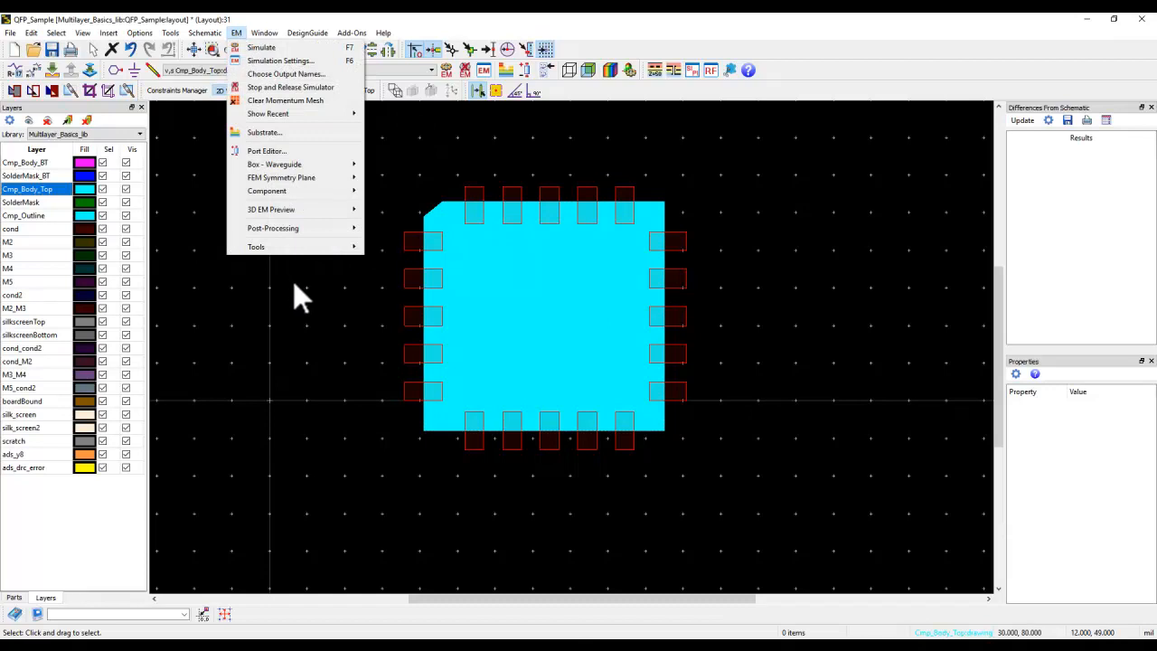
mouse_move(295, 248)
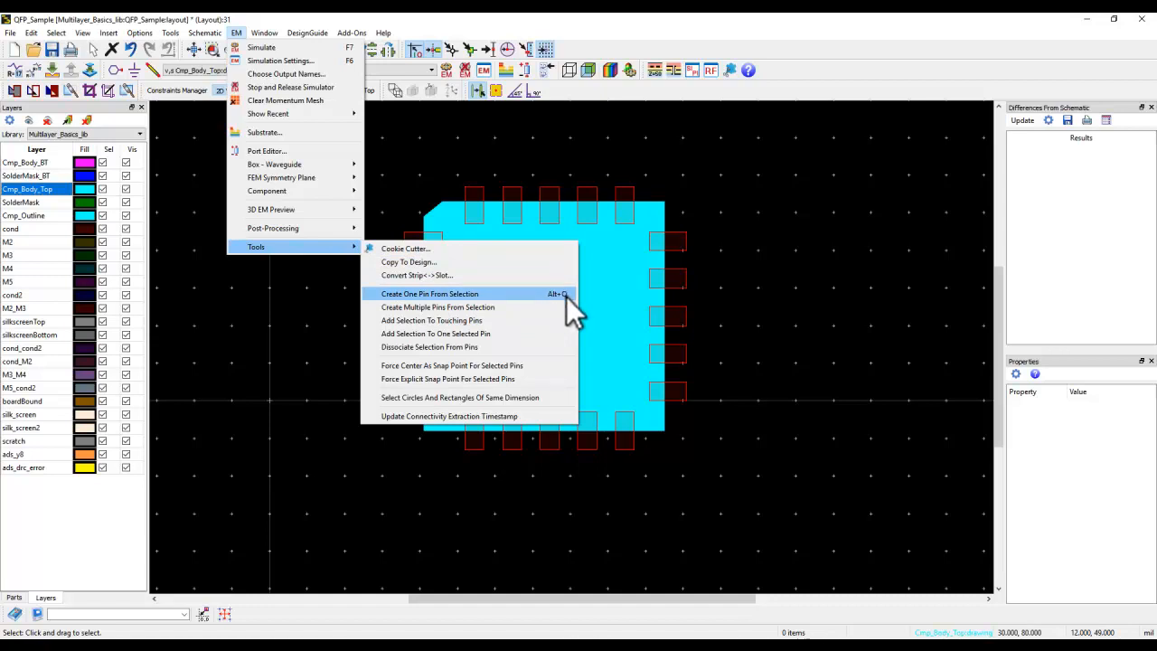
click(307, 348)
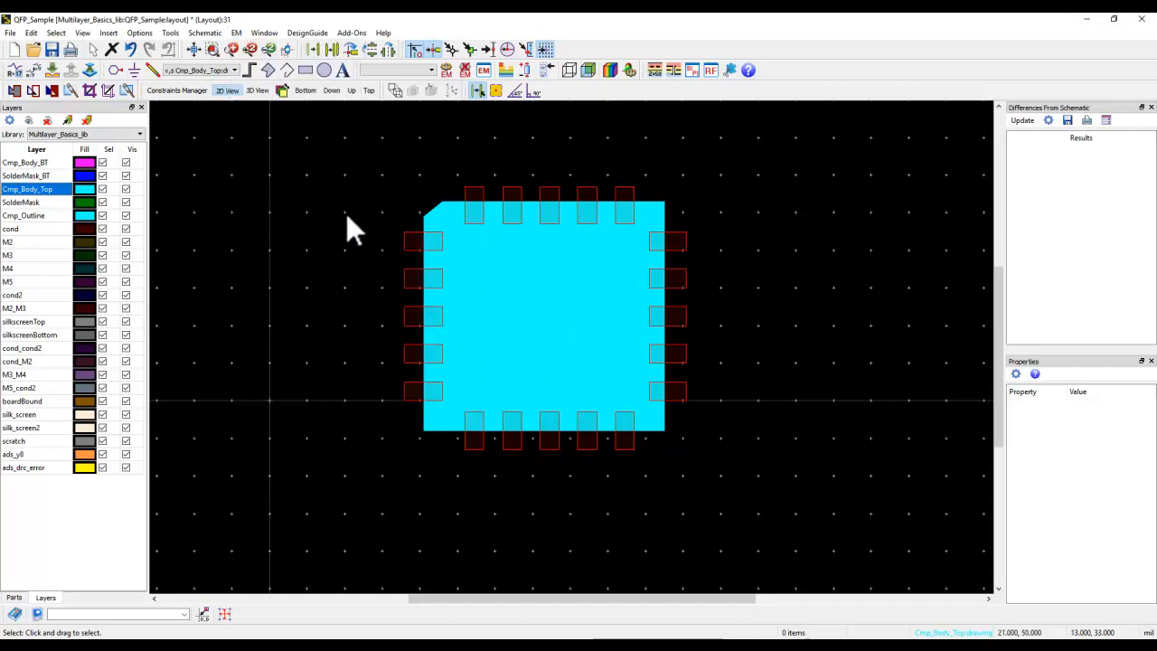
scroll(564, 305, up, 1)
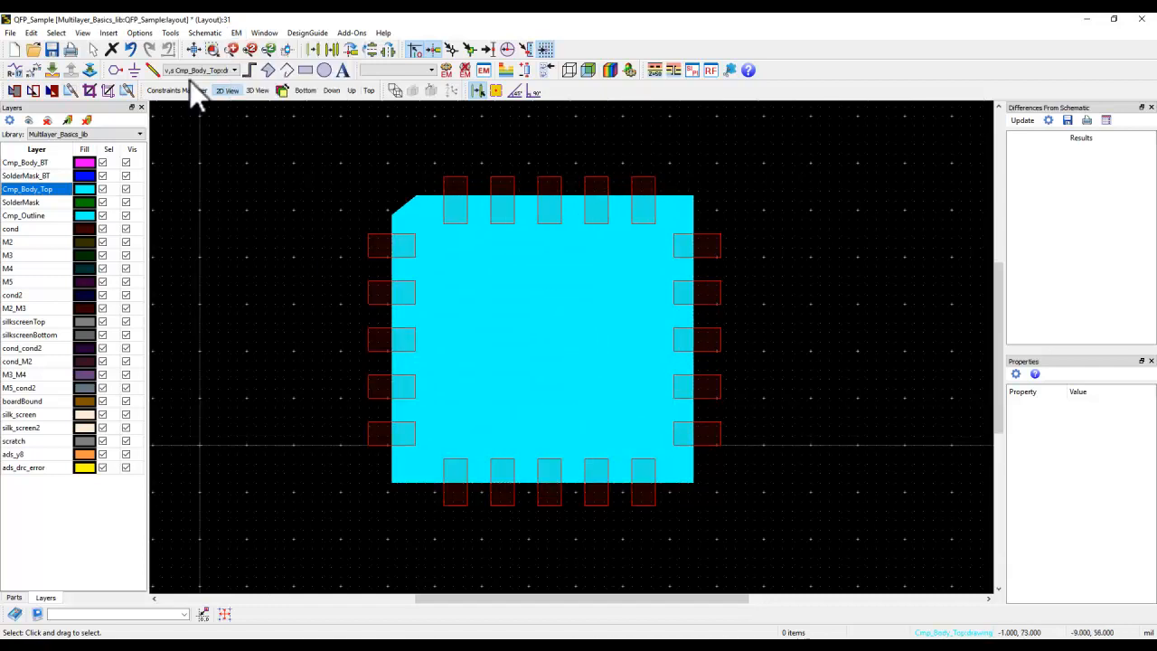
click(170, 33)
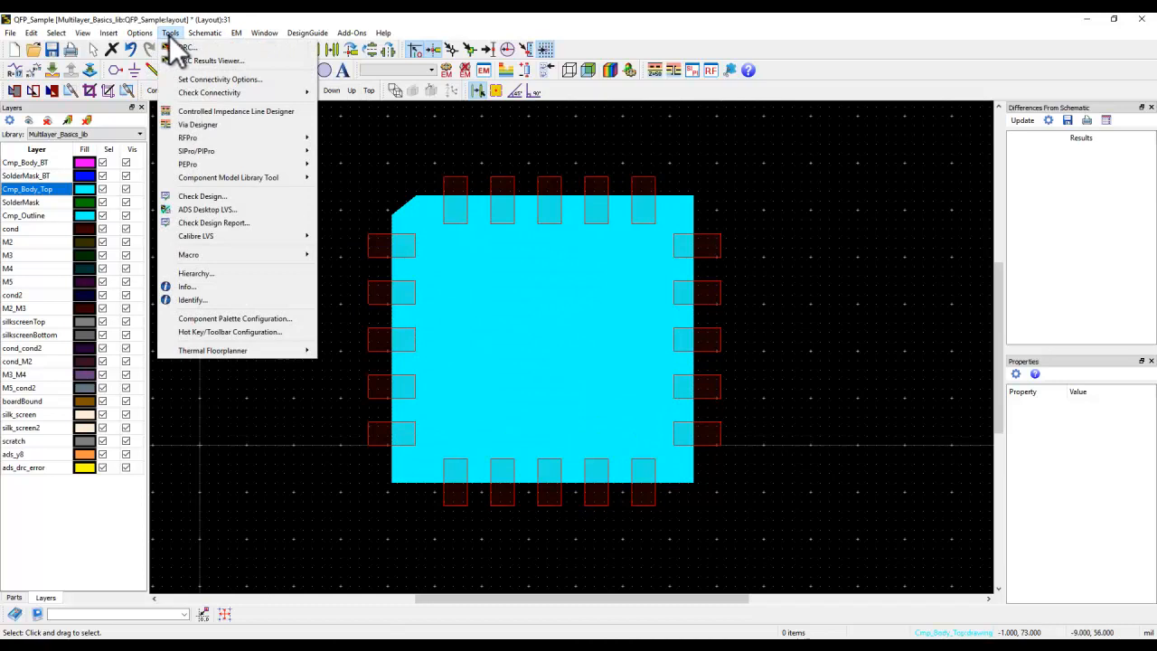
click(227, 333)
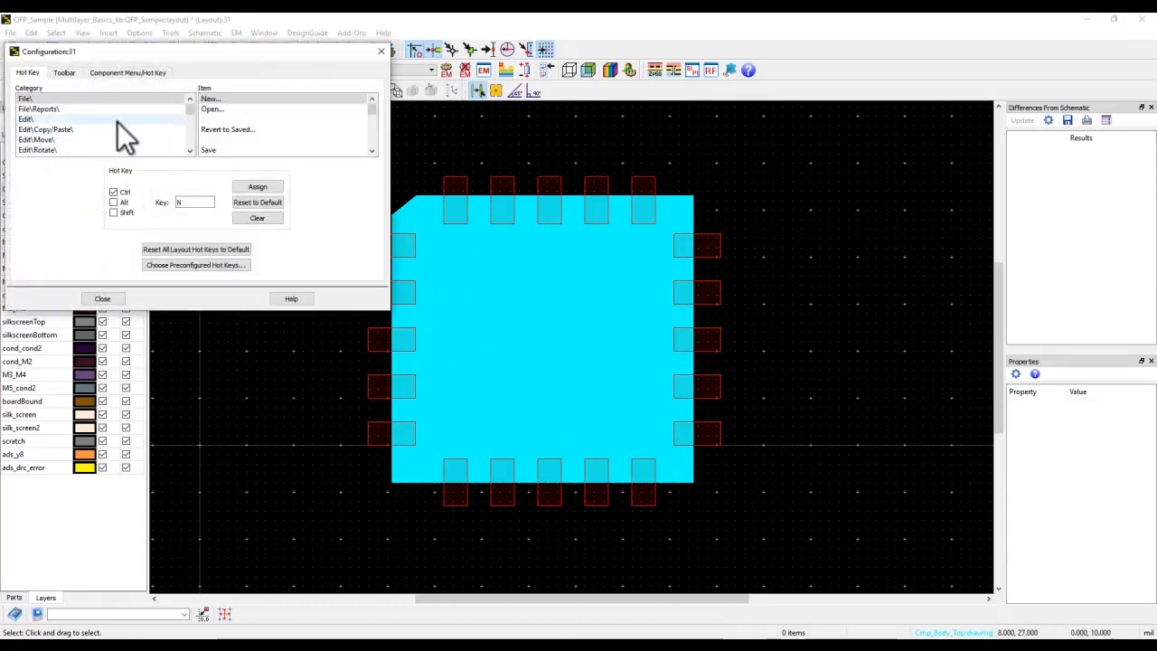
scroll(150, 124, down, 8)
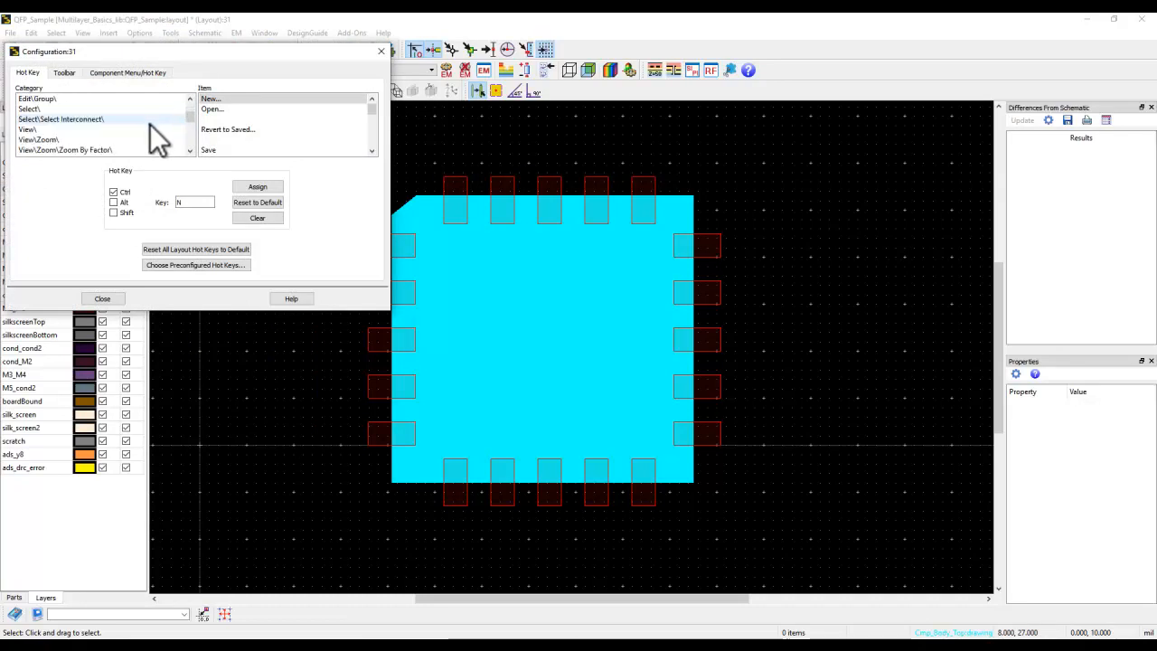
scroll(150, 126, down, 10)
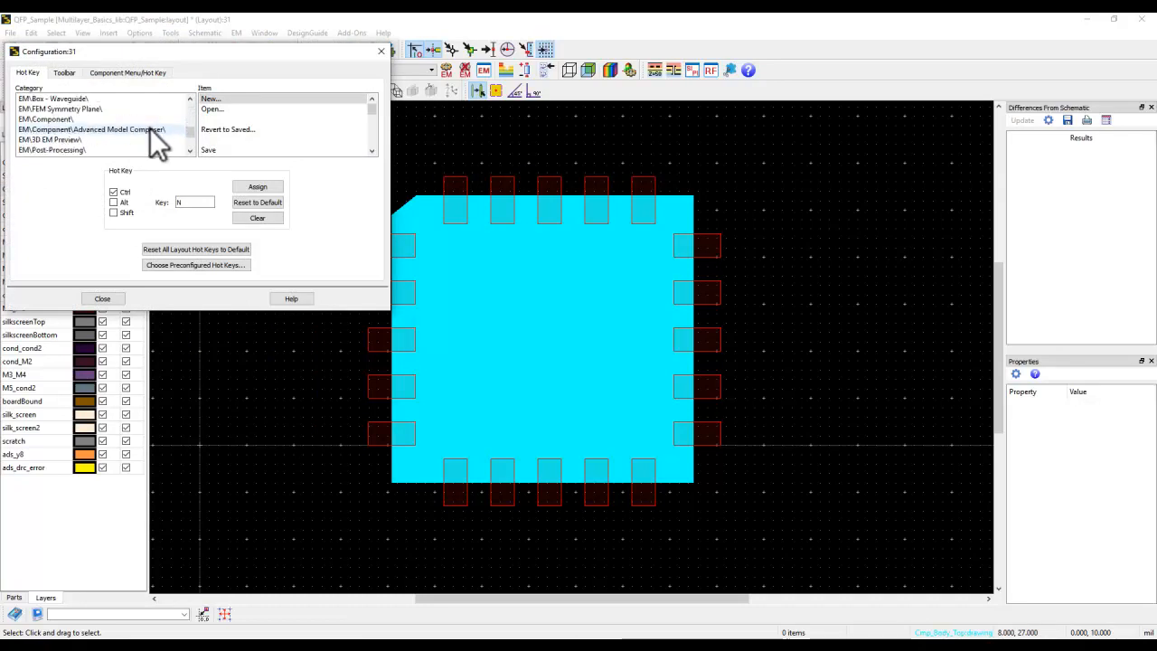
scroll(150, 128, down, 1)
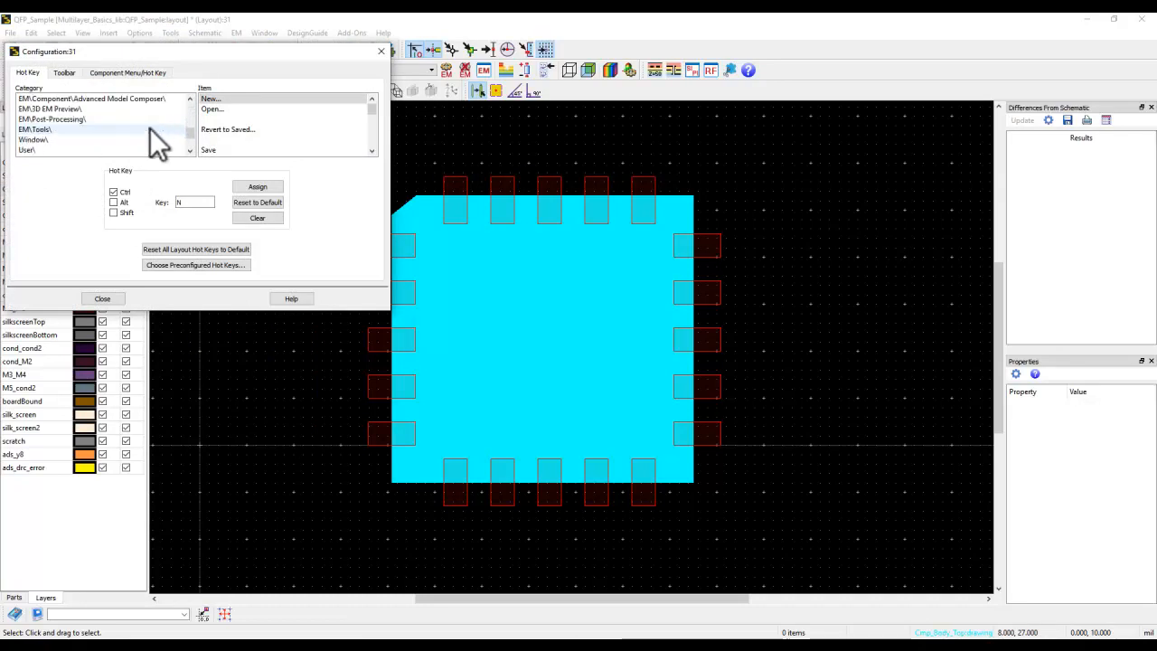
click(38, 130)
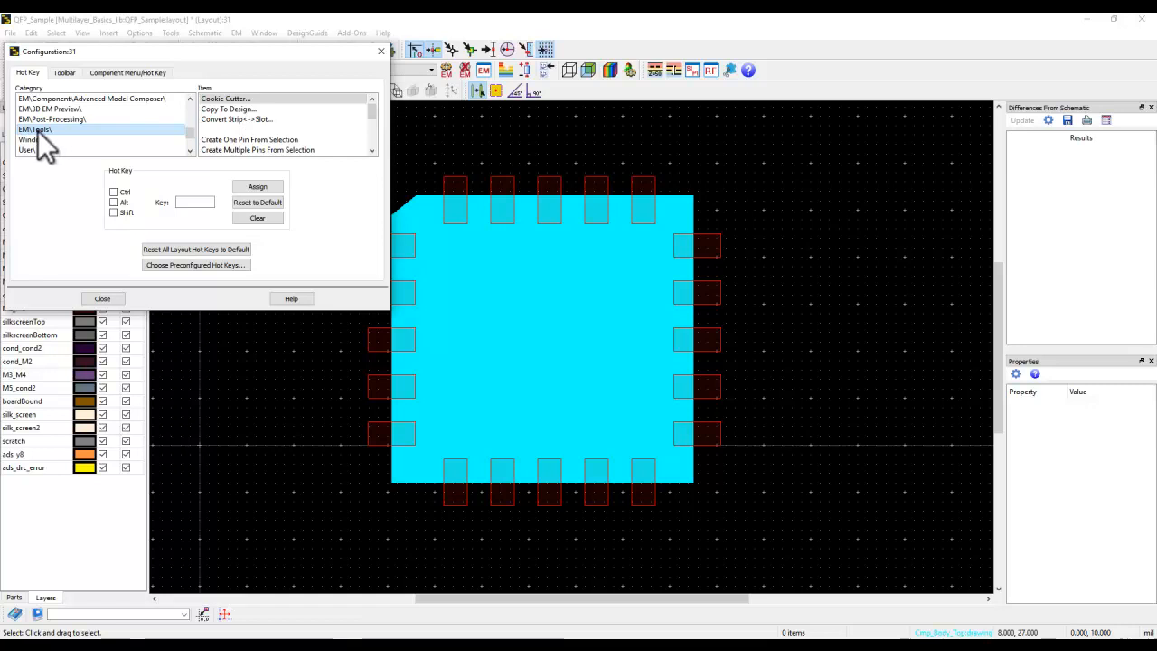
click(228, 143)
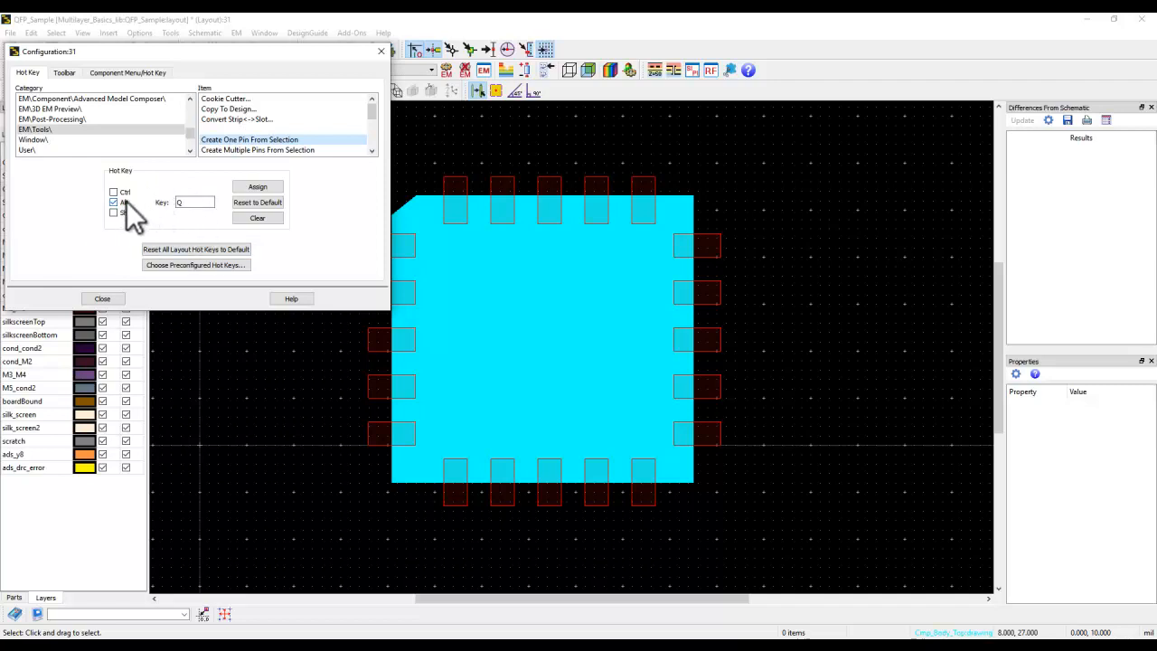
click(103, 298)
Create one pin from each of the upper four pads in the left column, working from the topmost pad downward
click(376, 252)
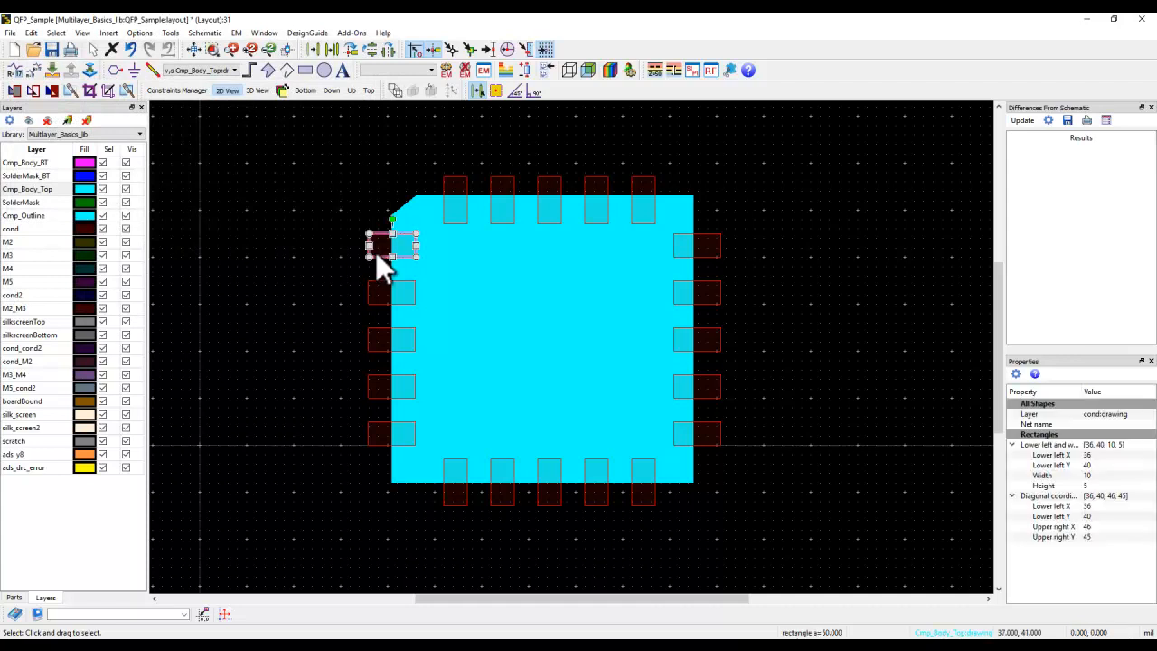
key(alt+p)
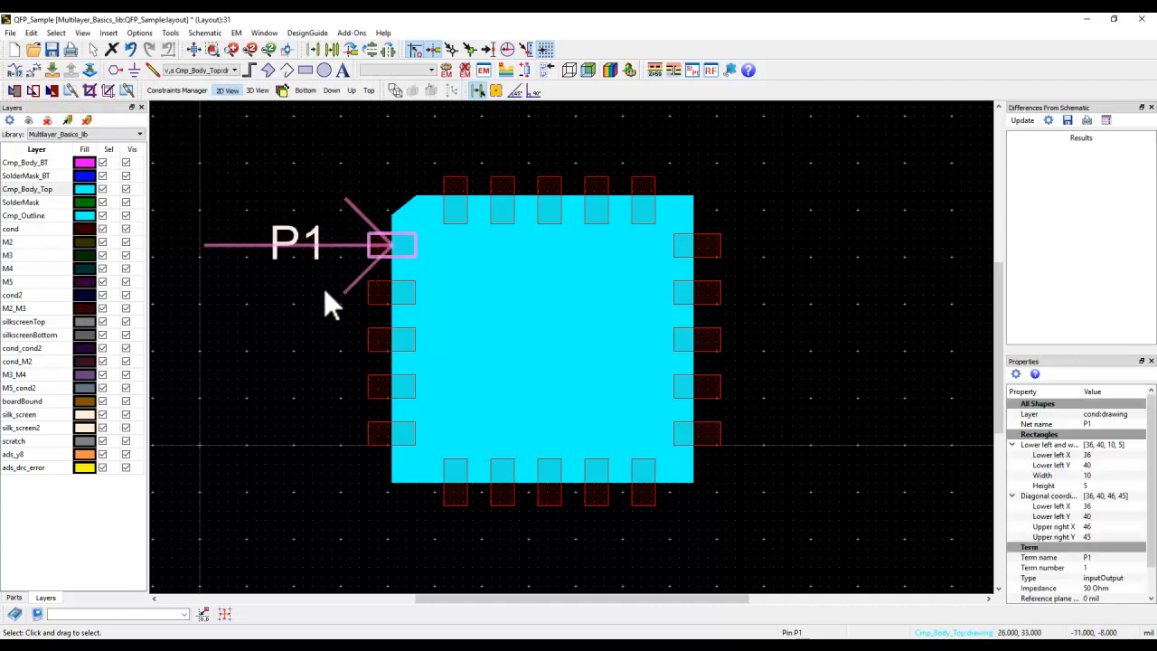
click(315, 288)
click(380, 294)
click(383, 300)
key(alt+p)
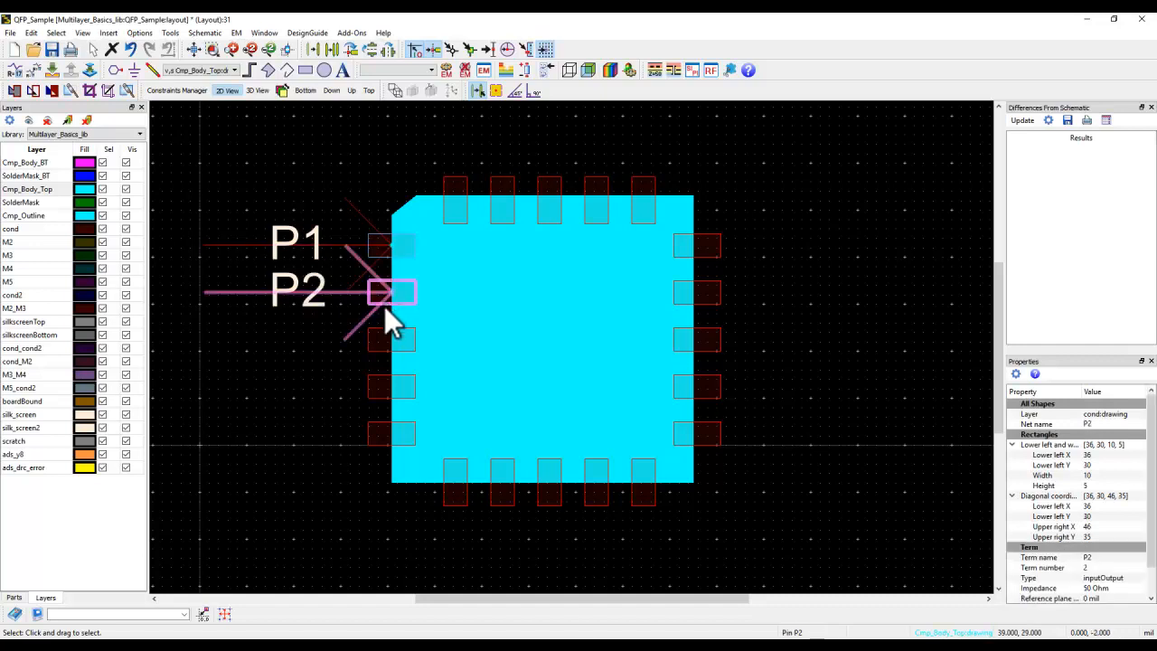
click(387, 341)
key(alt+p)
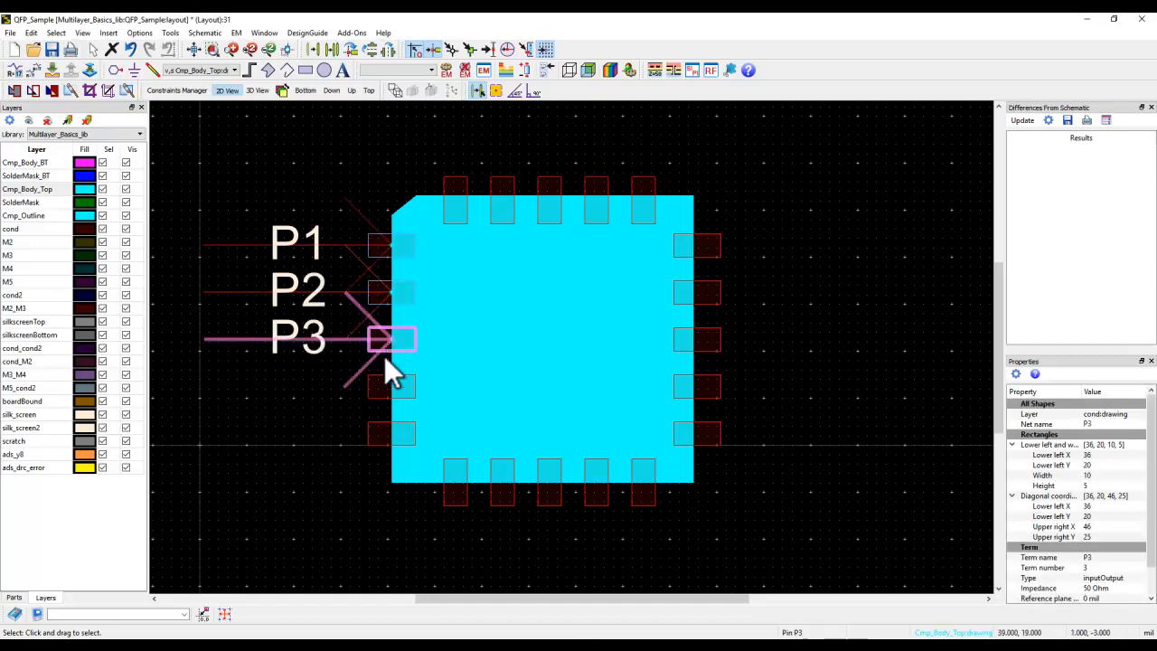
click(383, 387)
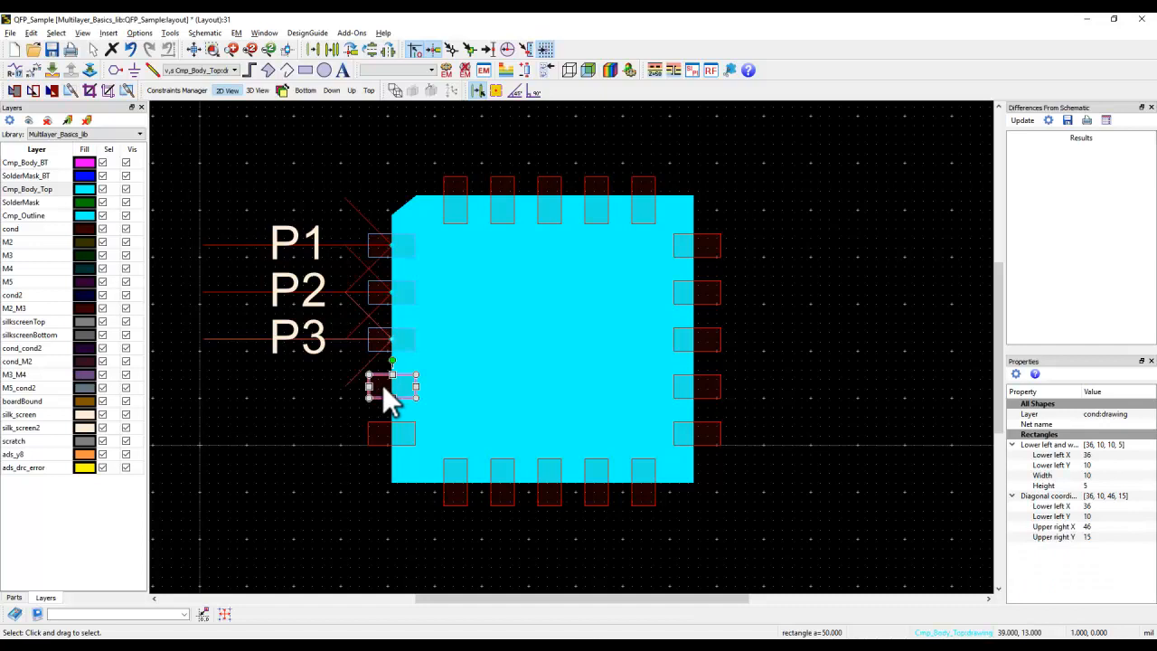
key(alt+p)
Create a pin from the lowest pad of the left column, with only that pad selected
click(323, 441)
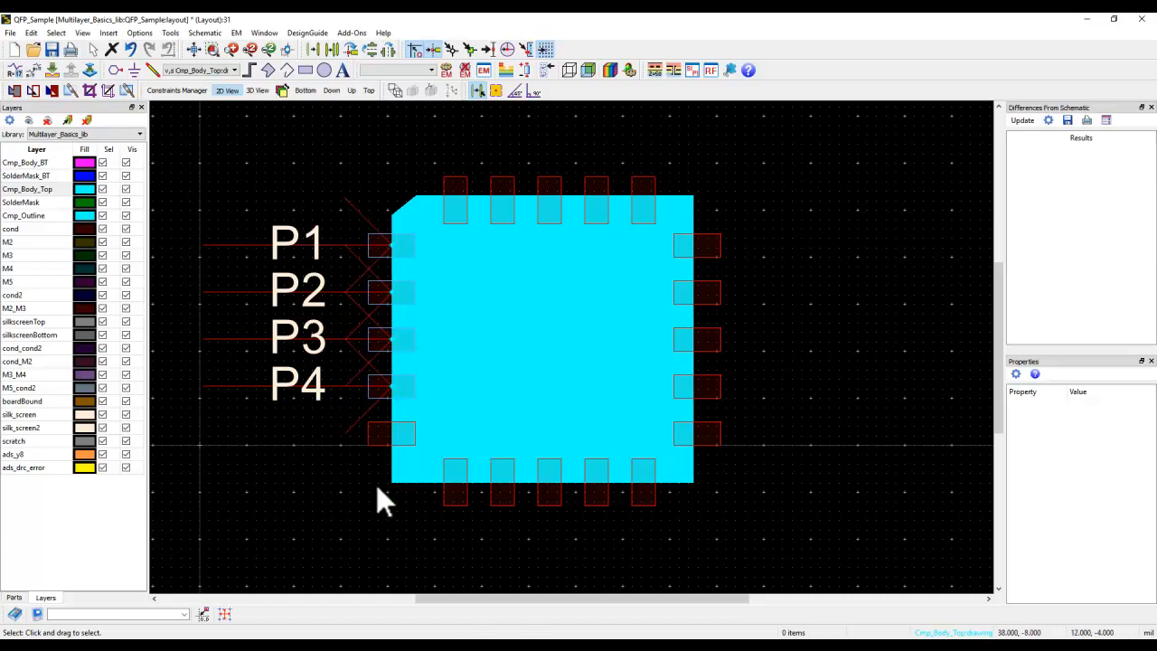
click(379, 435)
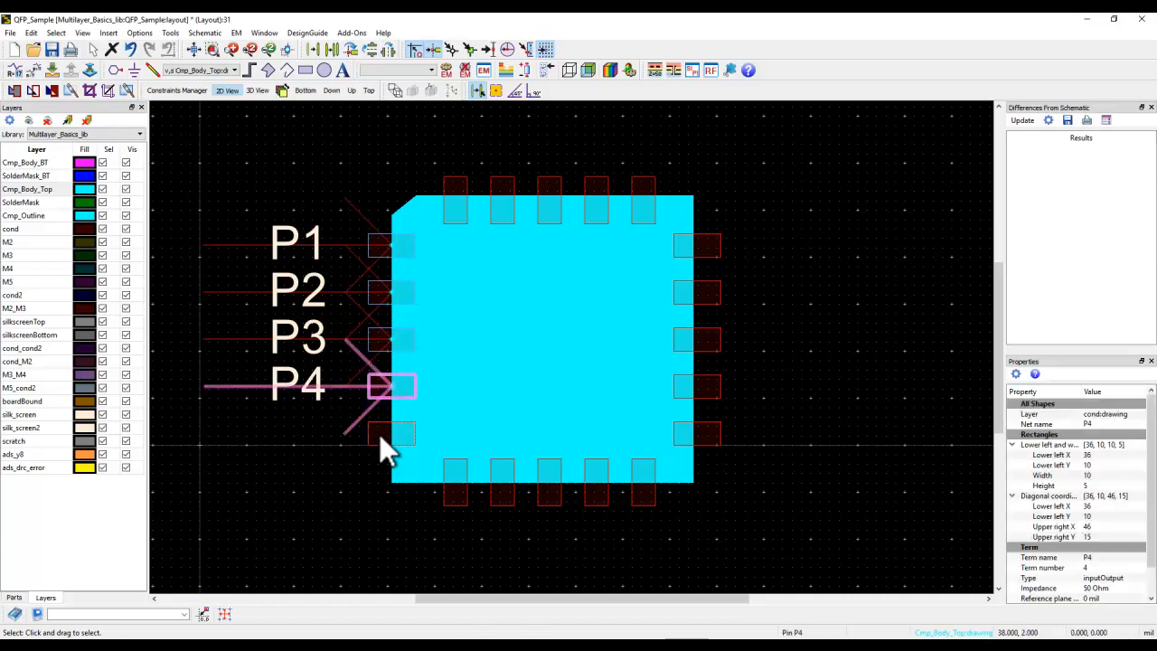
click(412, 388)
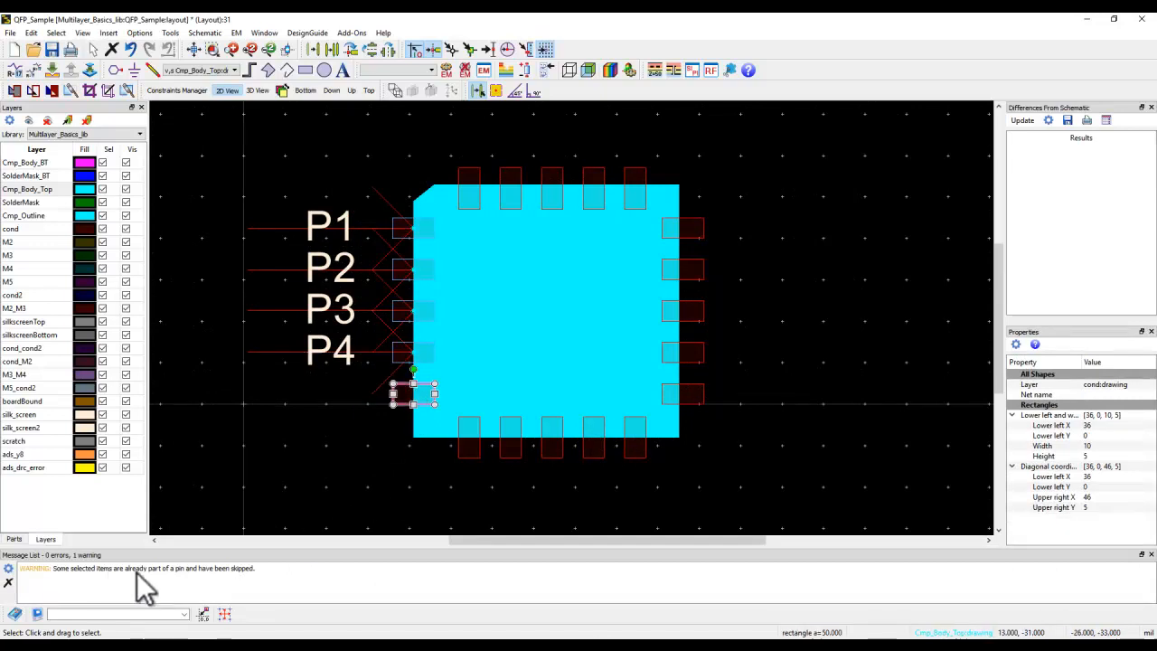
click(407, 398)
Create one pin from each of the five pads in the lower row, working from left to right
click(459, 449)
click(467, 450)
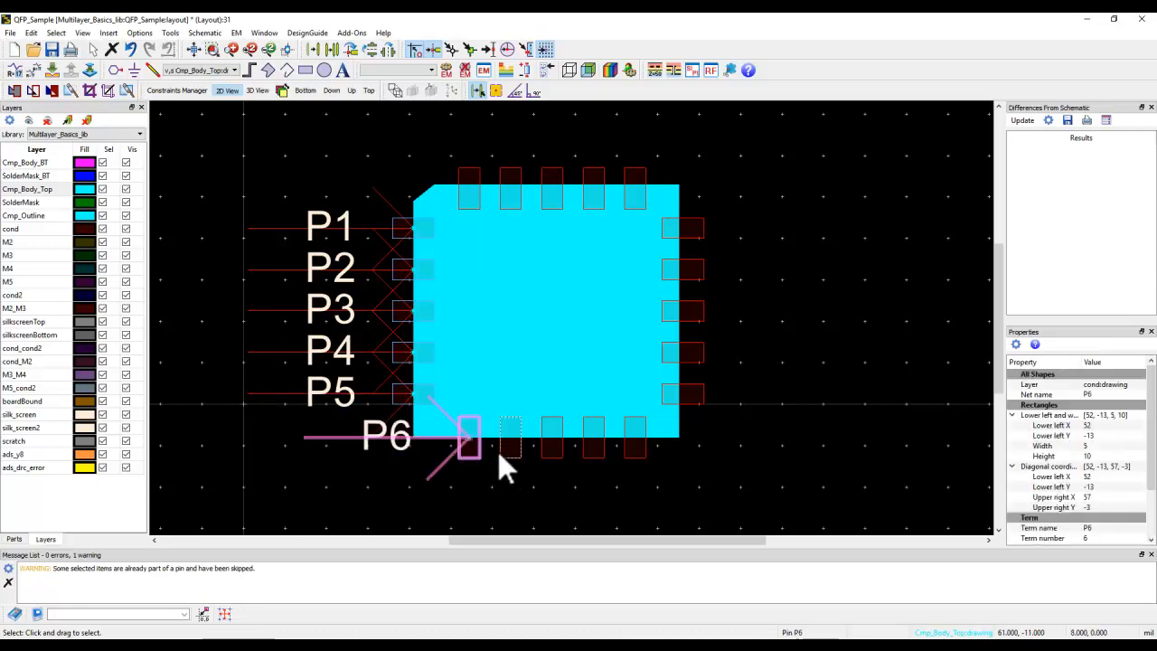
click(507, 451)
click(507, 451)
click(547, 448)
click(548, 448)
click(599, 450)
click(598, 450)
click(632, 446)
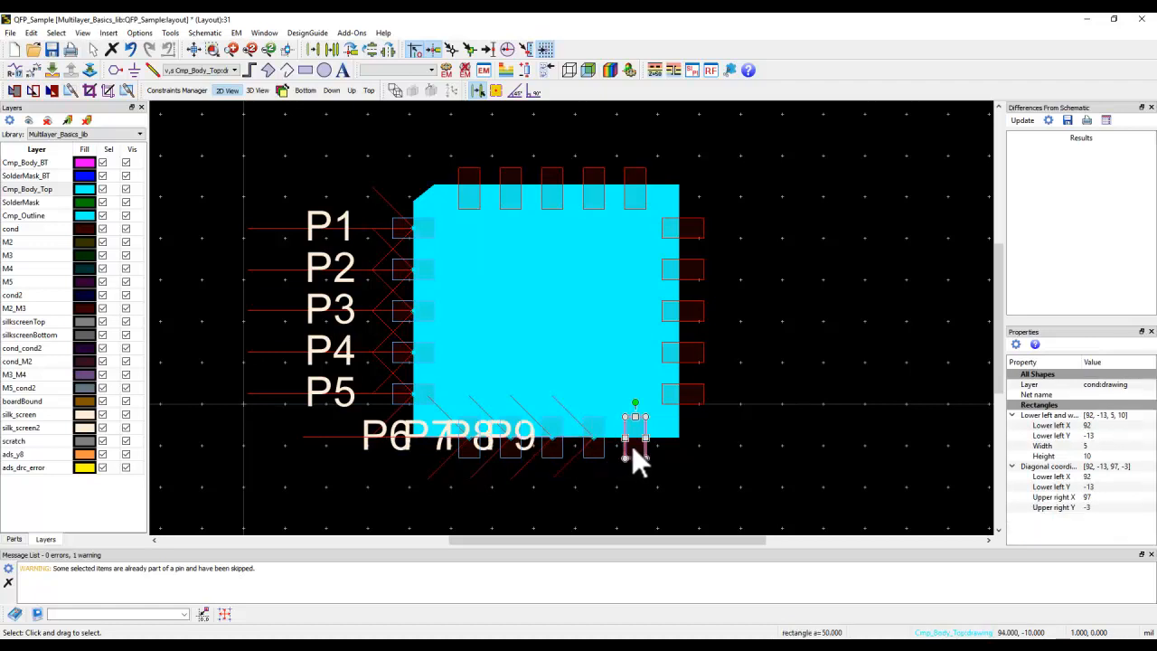
click(632, 446)
Create one pin from each of the five pads in the right column, working from the lowest pad upward
click(695, 399)
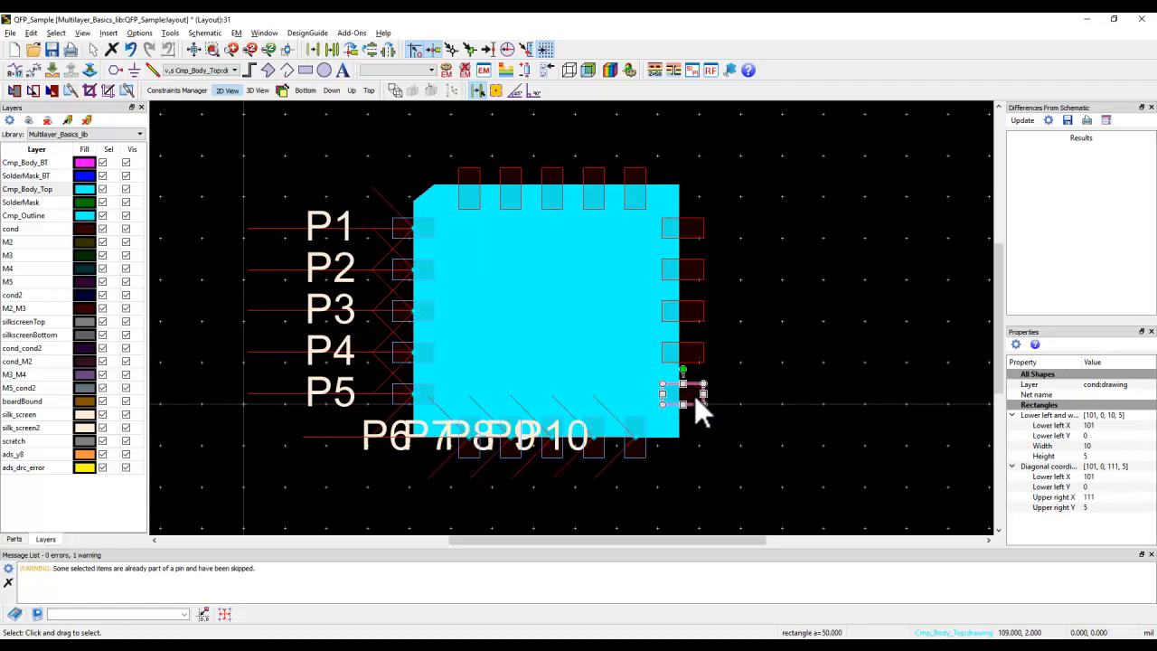
click(694, 394)
click(692, 353)
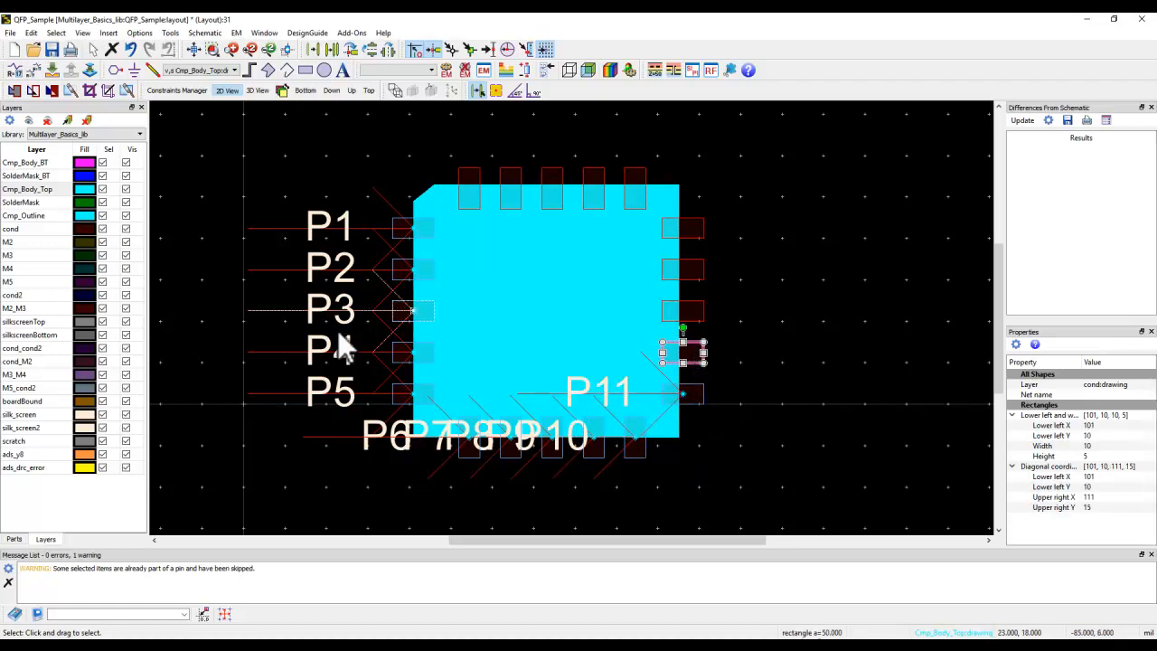
click(684, 357)
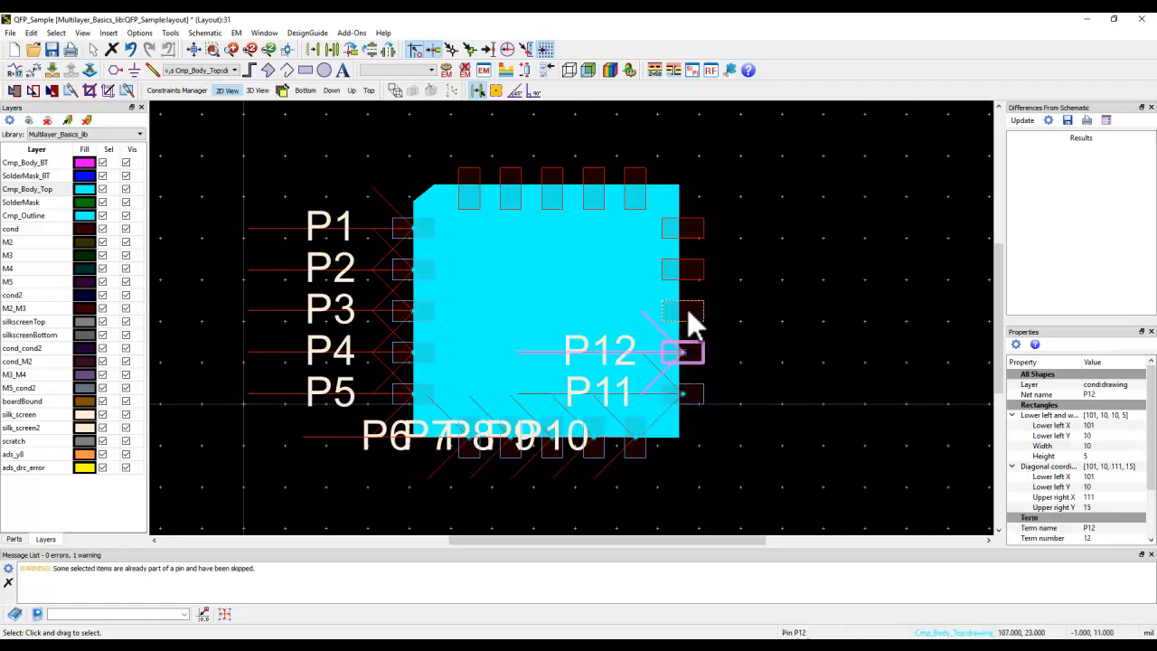
click(686, 308)
click(686, 307)
click(688, 267)
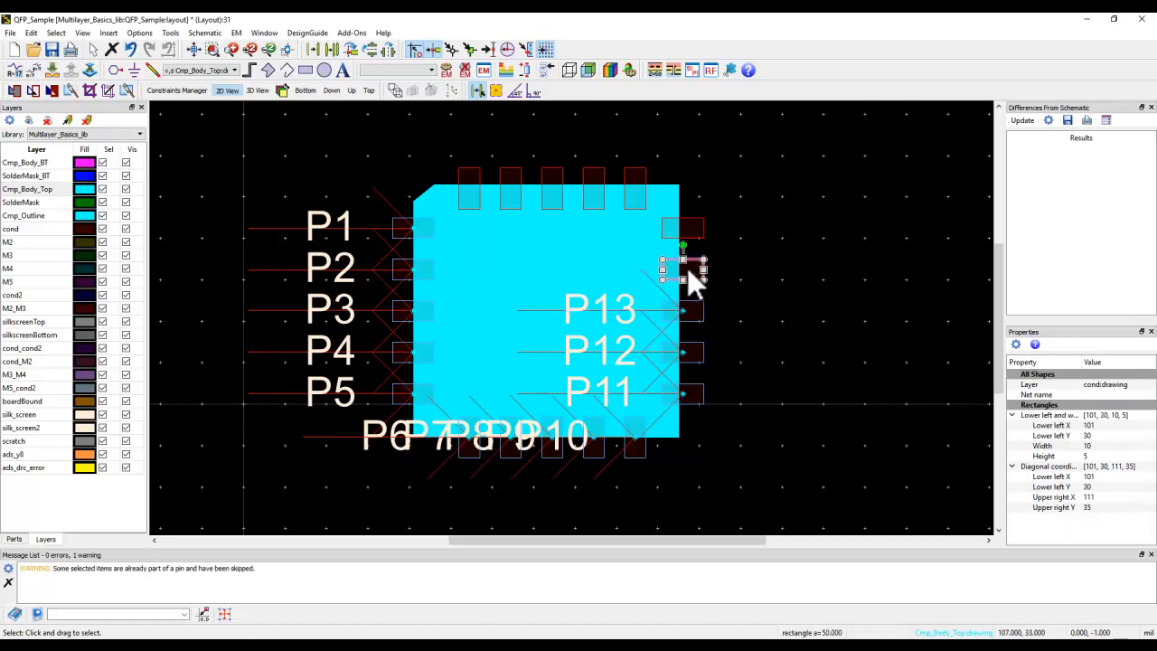
click(687, 267)
click(694, 227)
click(695, 227)
Create one pin from each of the five pads in the upper row, working from right to left
click(635, 186)
click(637, 187)
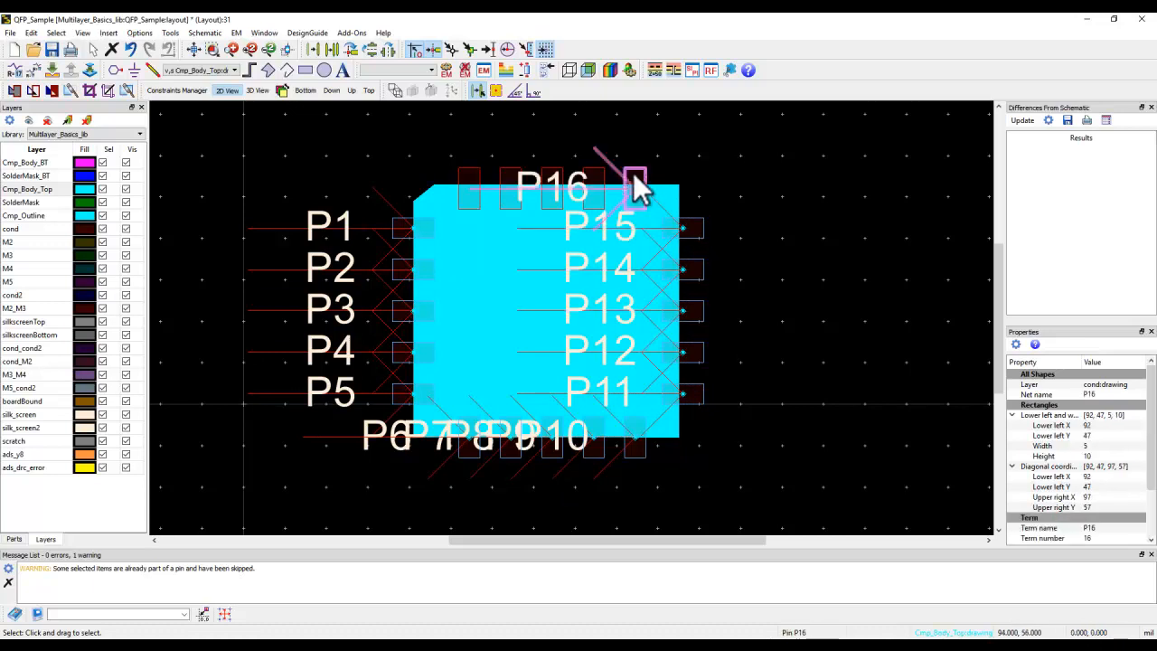
click(592, 185)
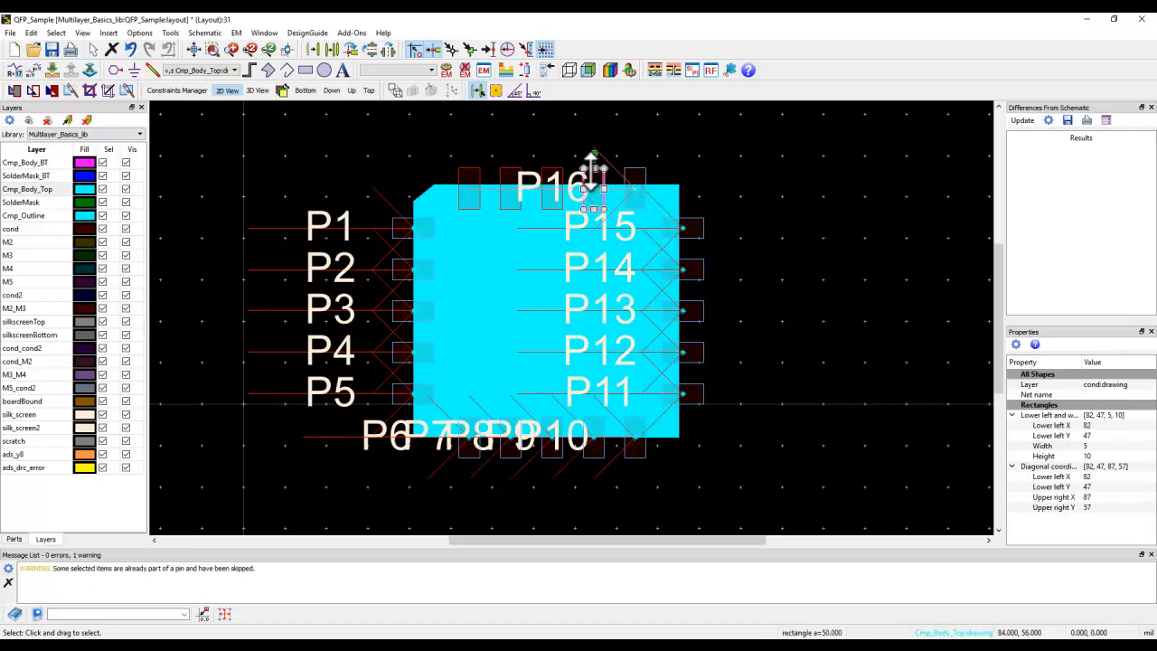
click(592, 186)
click(555, 186)
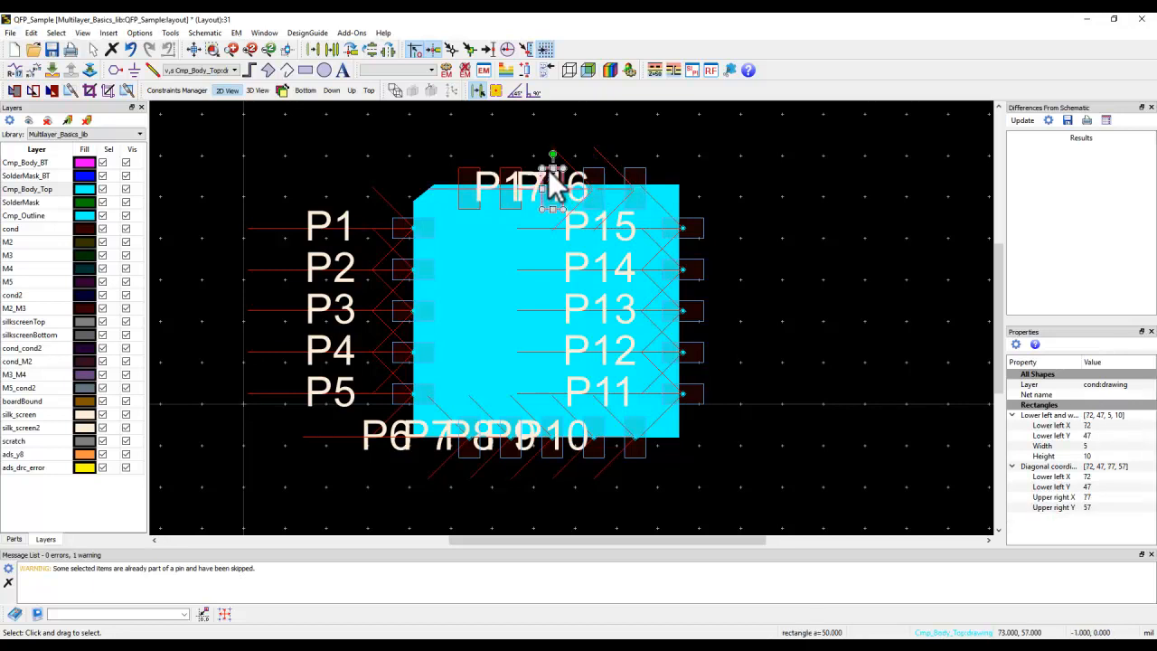
click(548, 174)
click(509, 175)
click(511, 185)
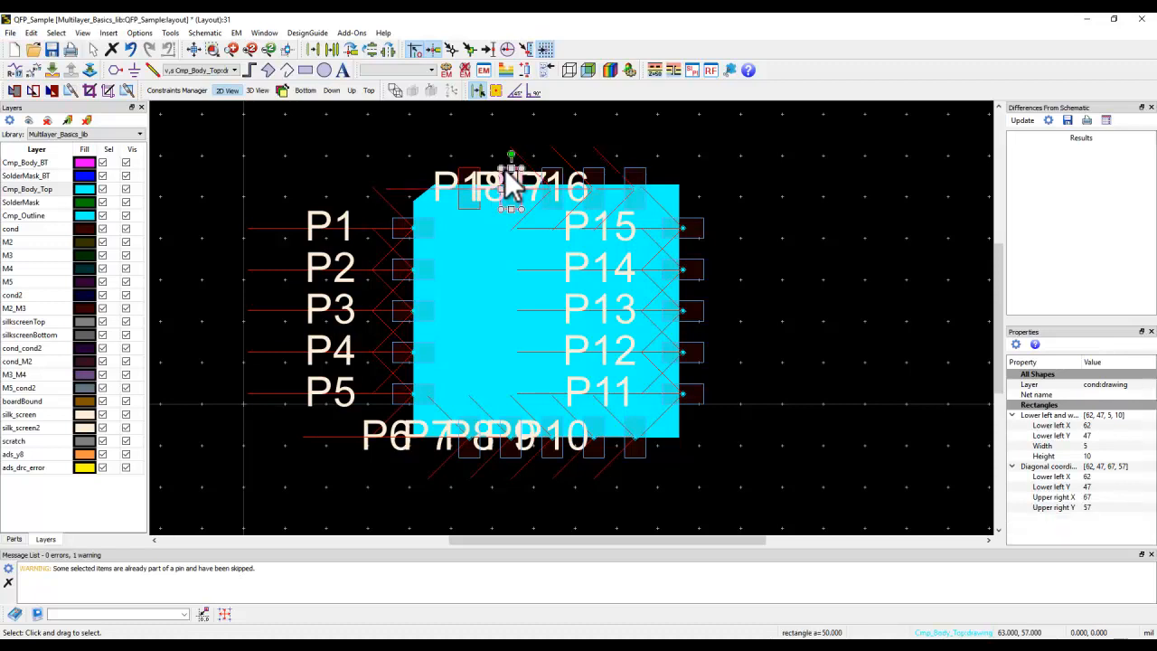
click(512, 184)
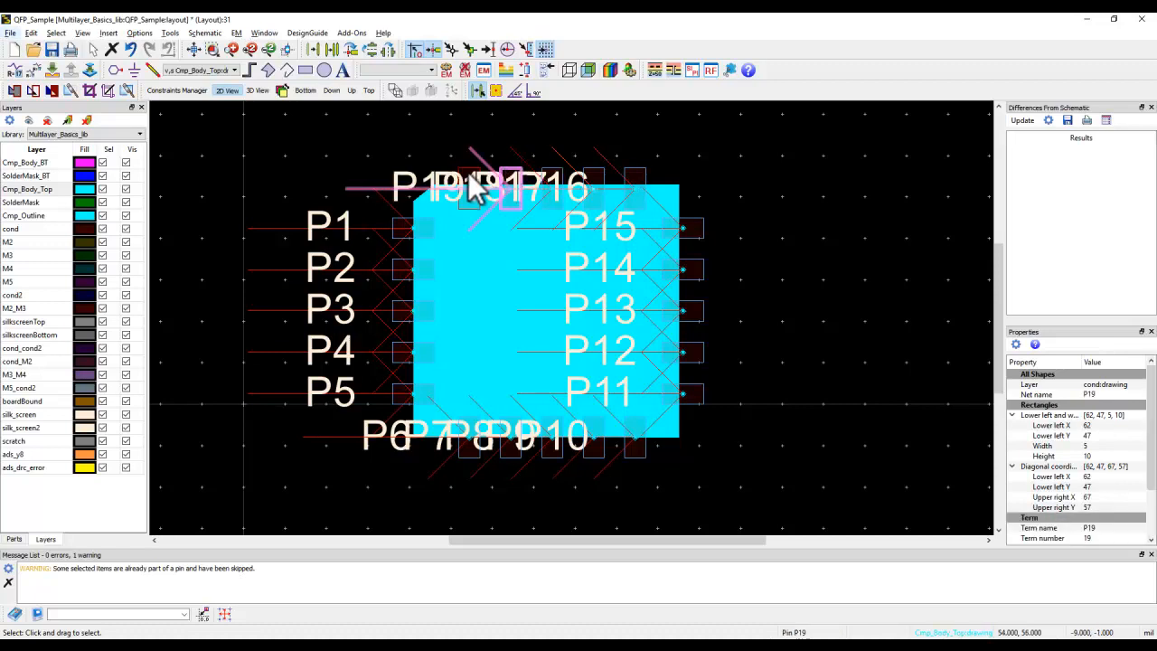
click(468, 173)
click(468, 173)
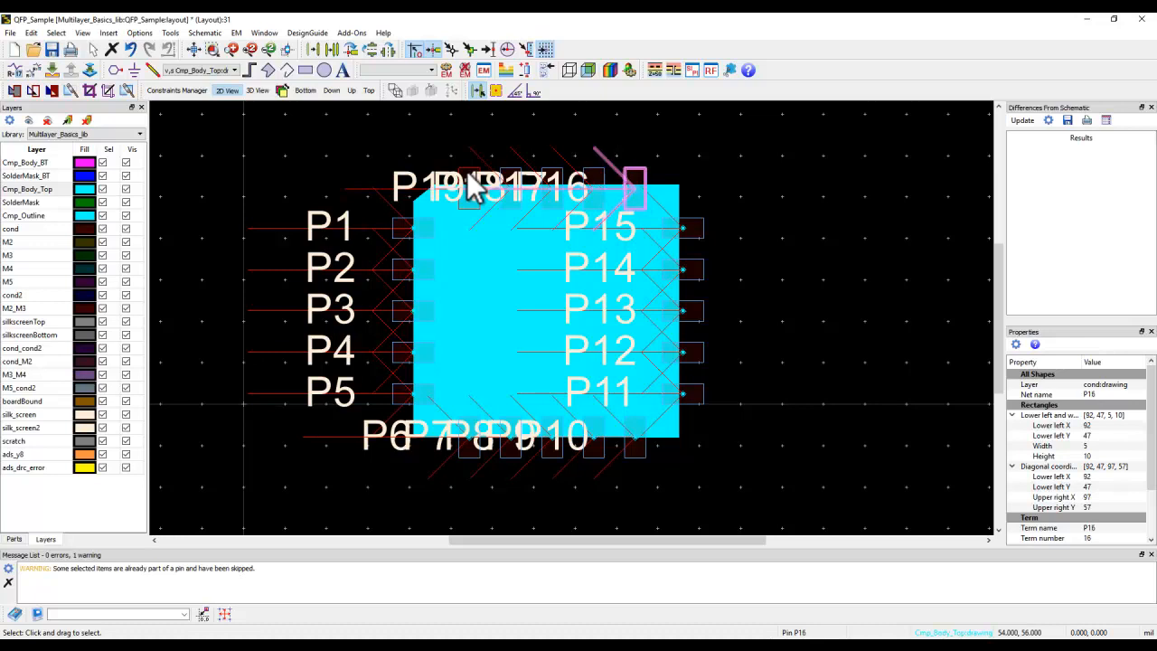
click(468, 176)
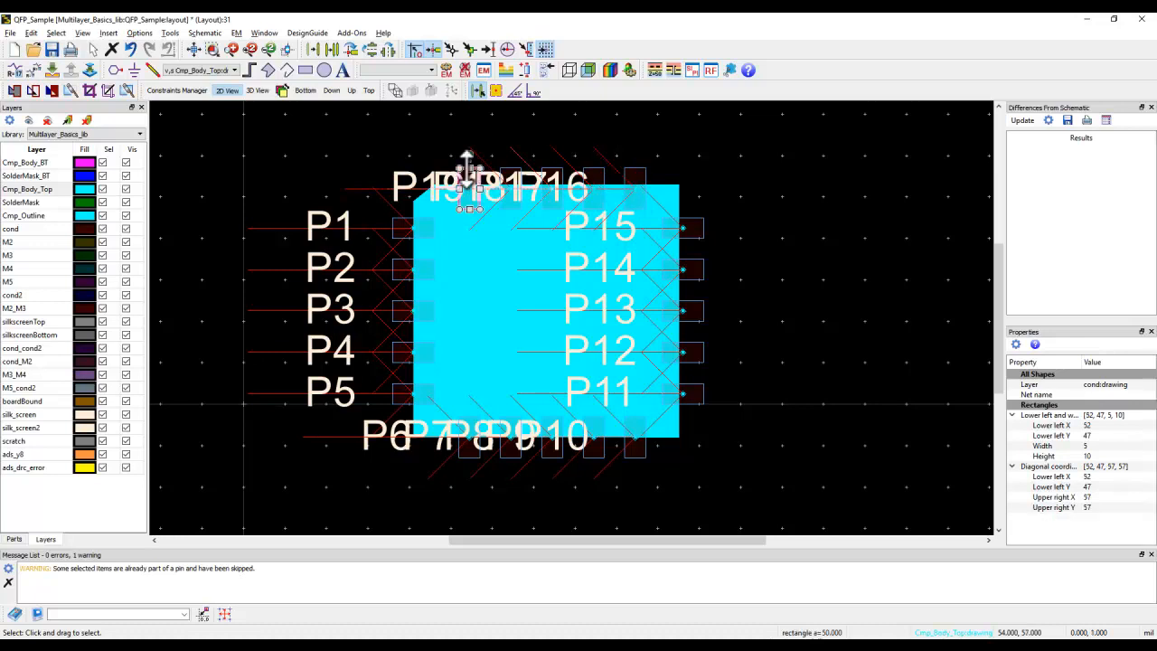
click(258, 177)
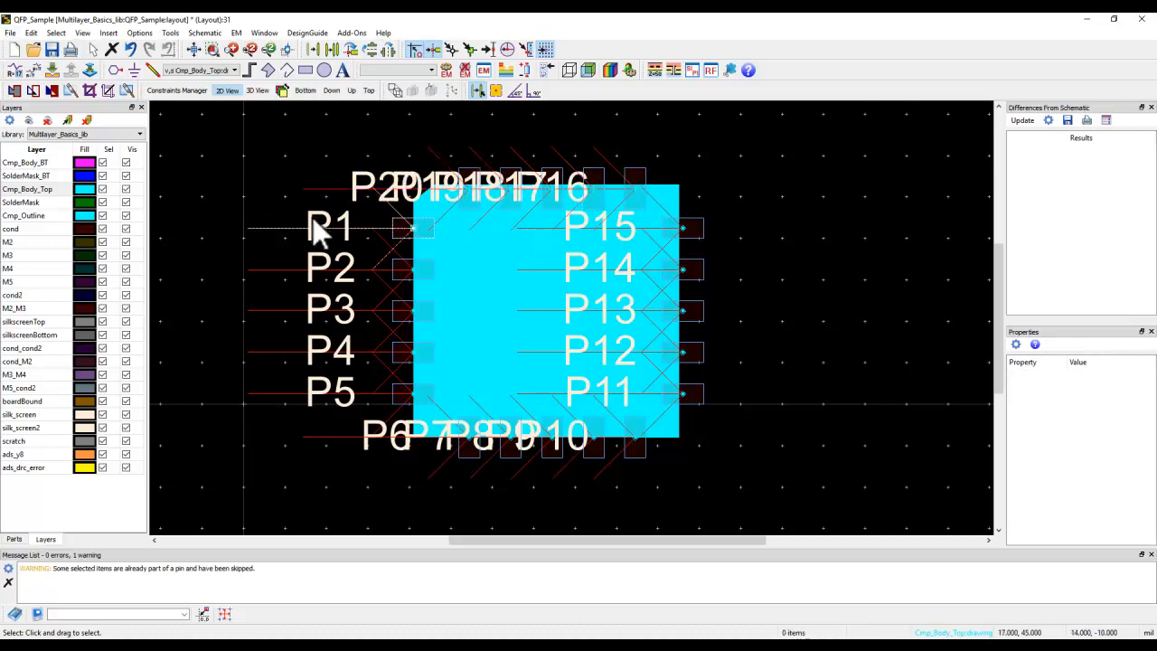
Generate the QFP_Sample schematic from the layout, synchronizing the entire design, and dismiss the status report
click(1151, 554)
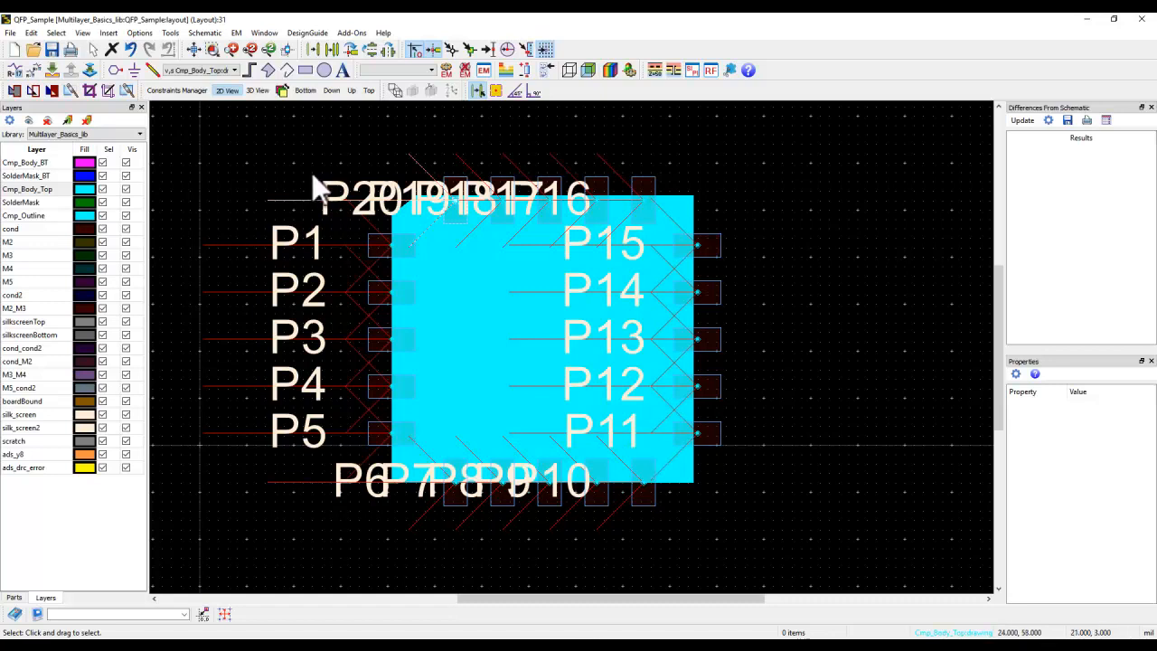
click(204, 33)
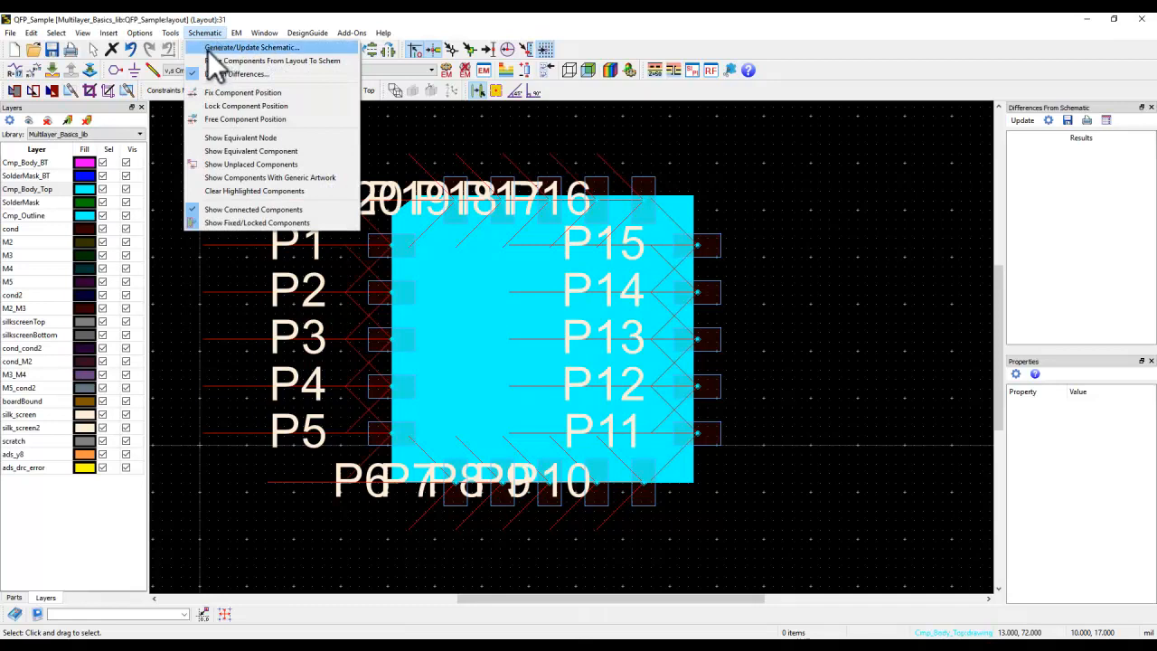
click(224, 48)
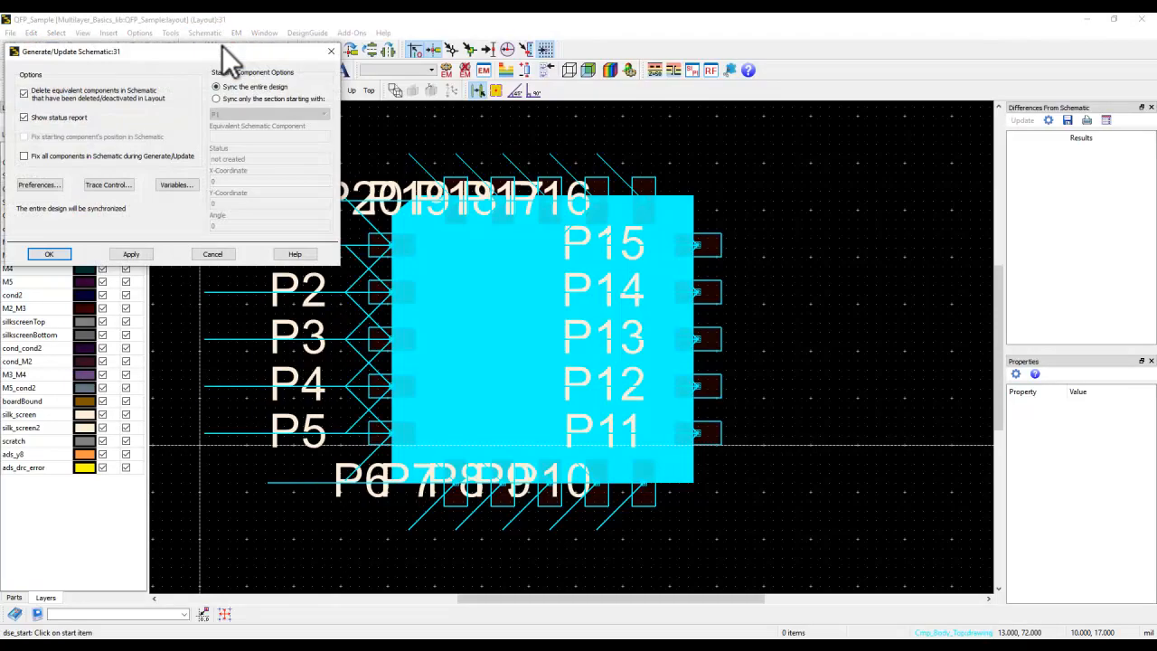
click(49, 254)
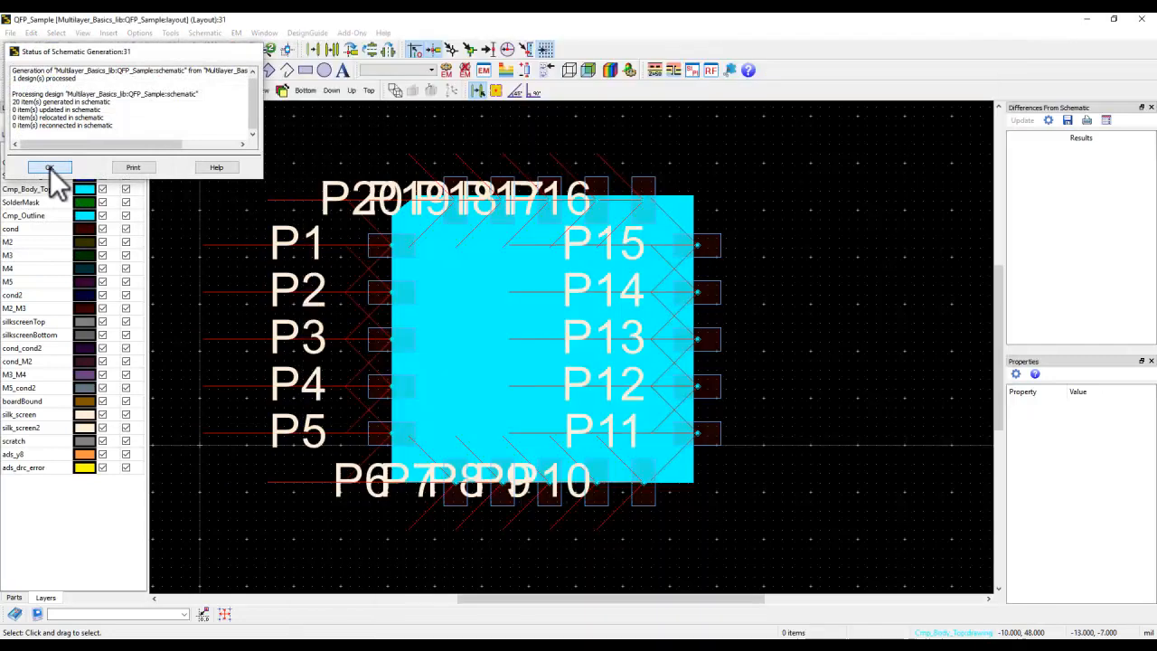
click(50, 168)
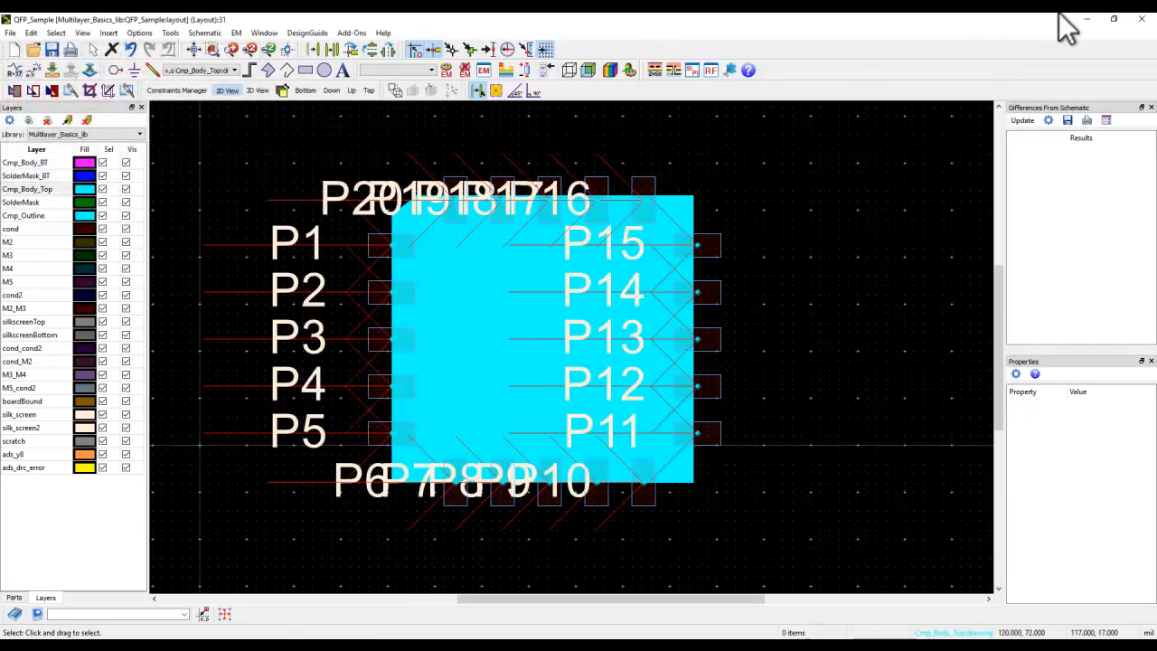
In the generated QFP_Sample schematic, move the lower twelve pins beside the upper eight to form a second column
click(1150, 19)
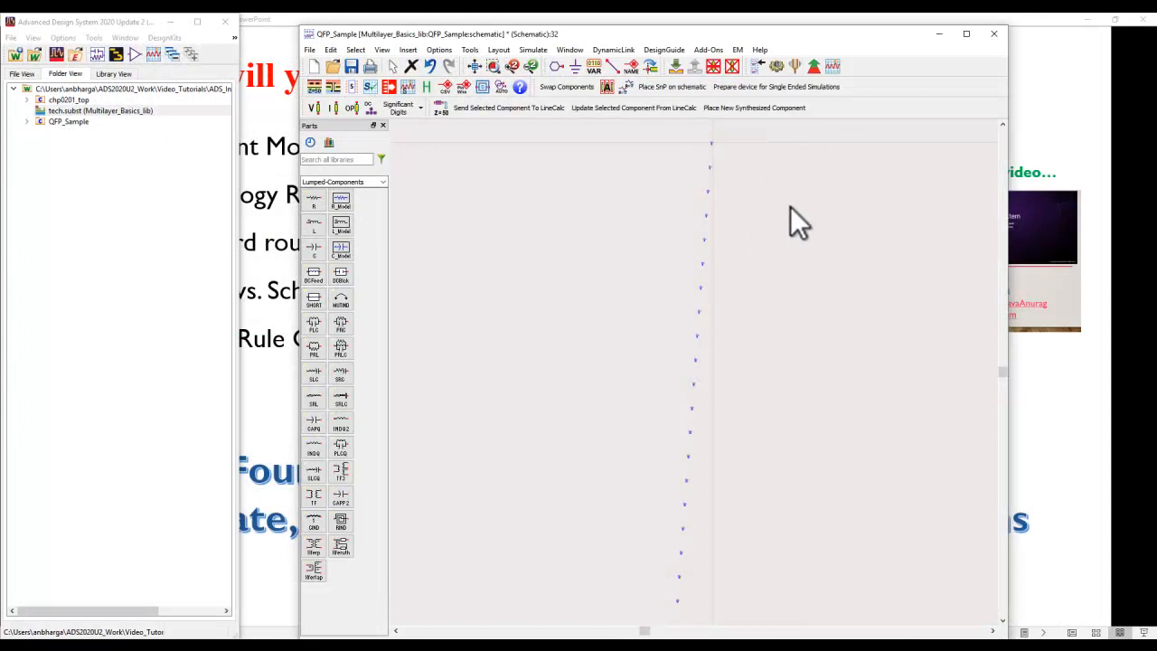
scroll(697, 343, up, 8)
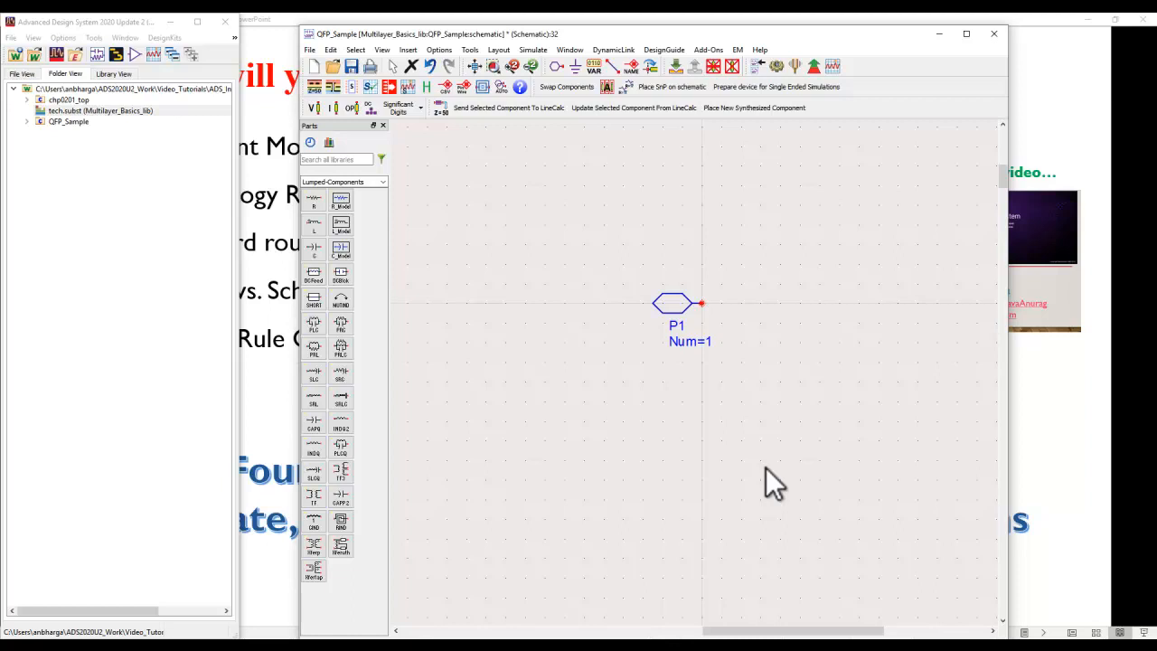
click(487, 67)
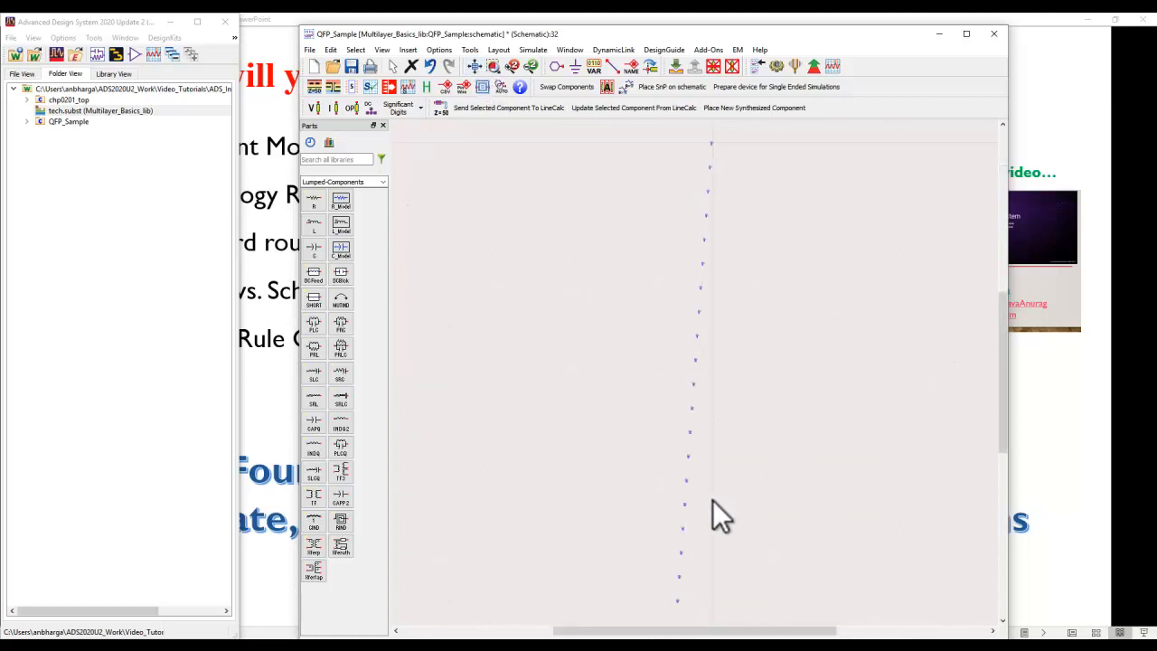
drag(711, 610, 659, 326)
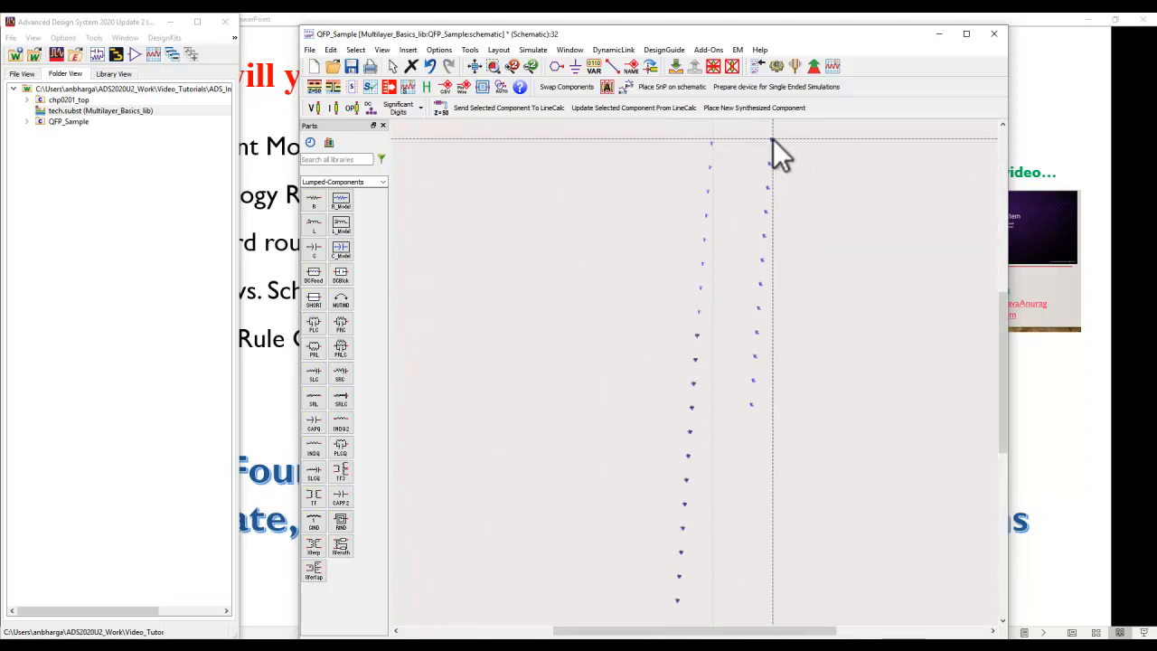
click(488, 66)
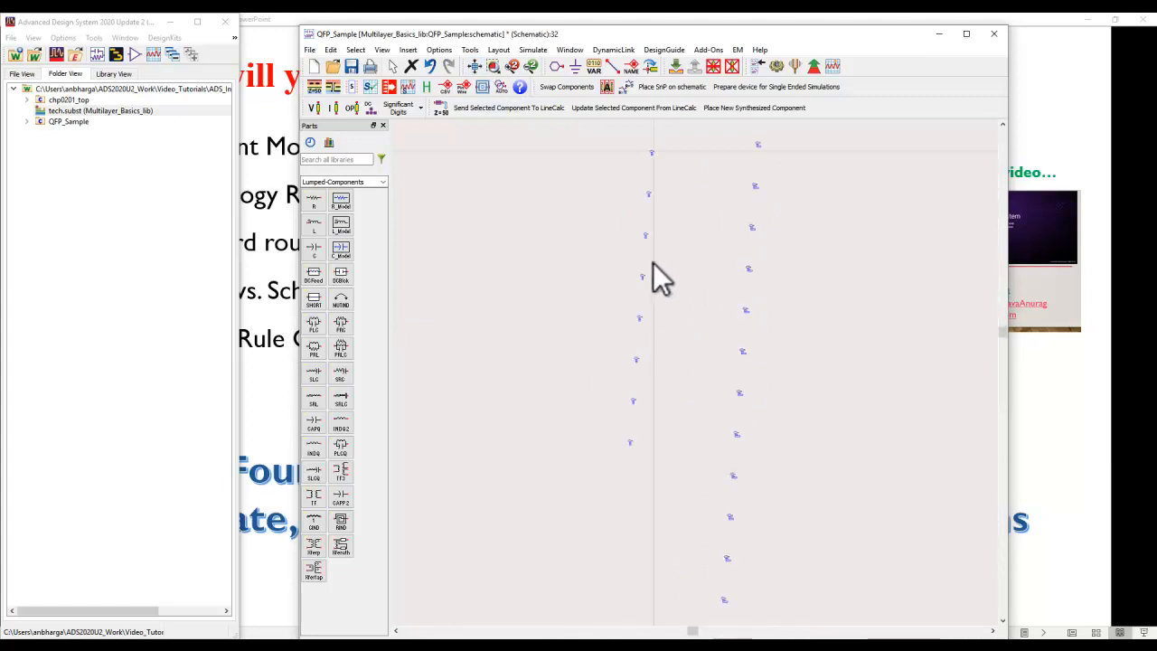
Close the QFP_Sample schematic and expand the QFP_Sample and chp0201_top cells in the workspace tree
click(993, 33)
click(26, 121)
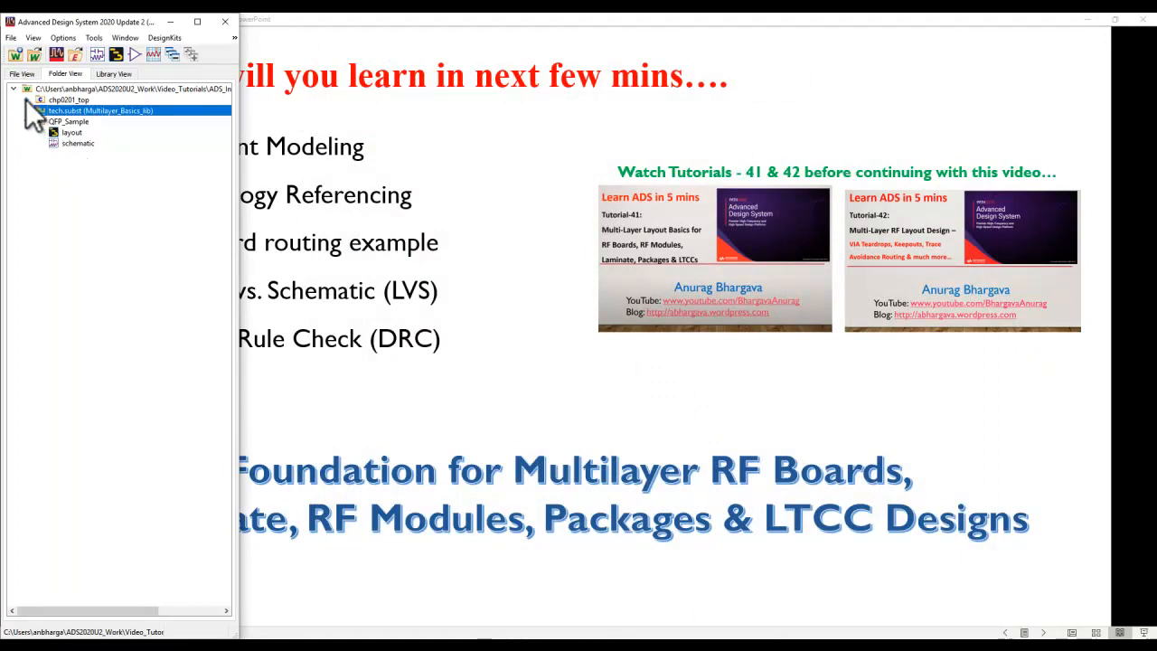
click(26, 99)
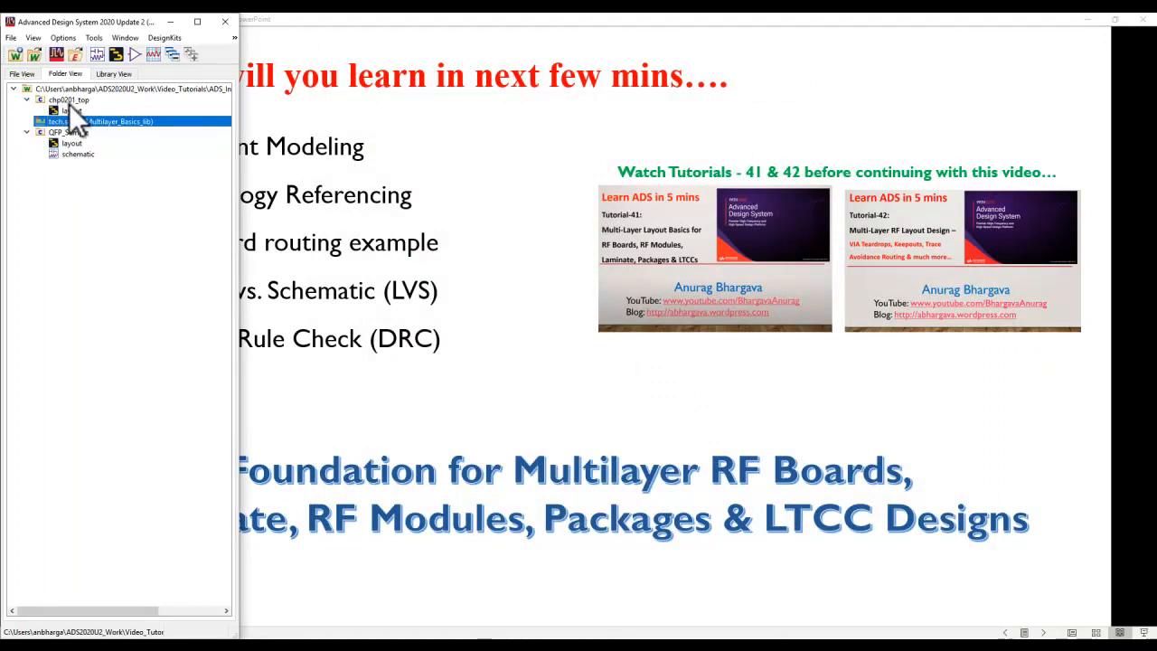
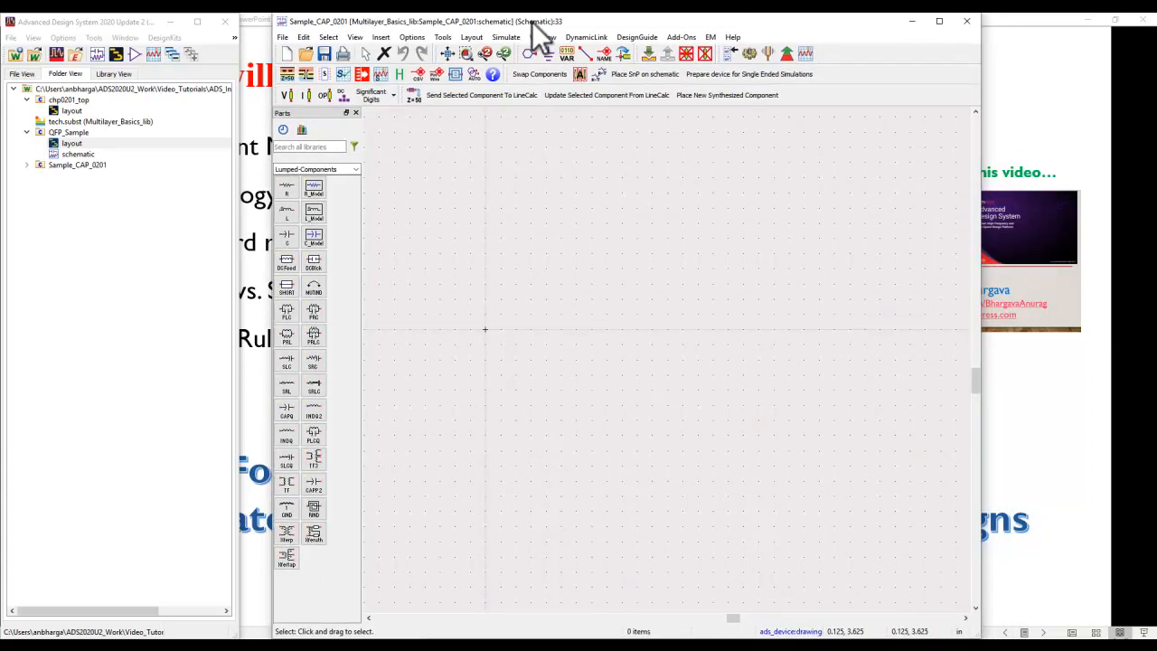
Place a lumped capacitor with its first terminal at the origin of the Sample_CAP_0201 schematic
click(291, 238)
click(487, 332)
right_click(430, 270)
click(449, 279)
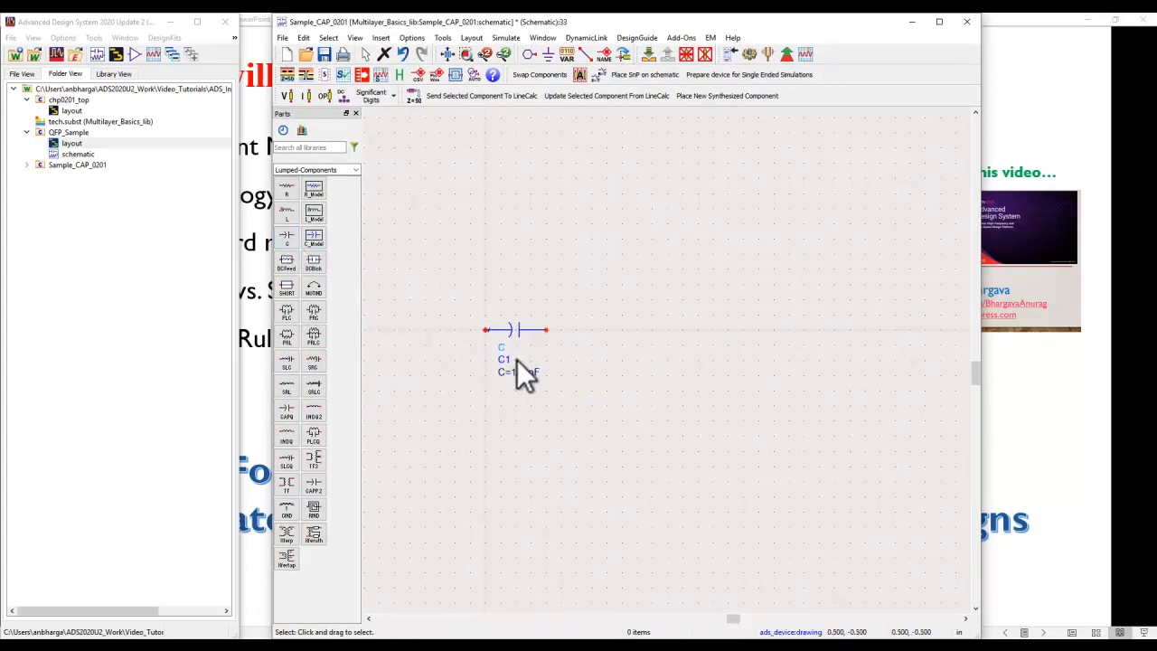
scroll(517, 360, up, 1)
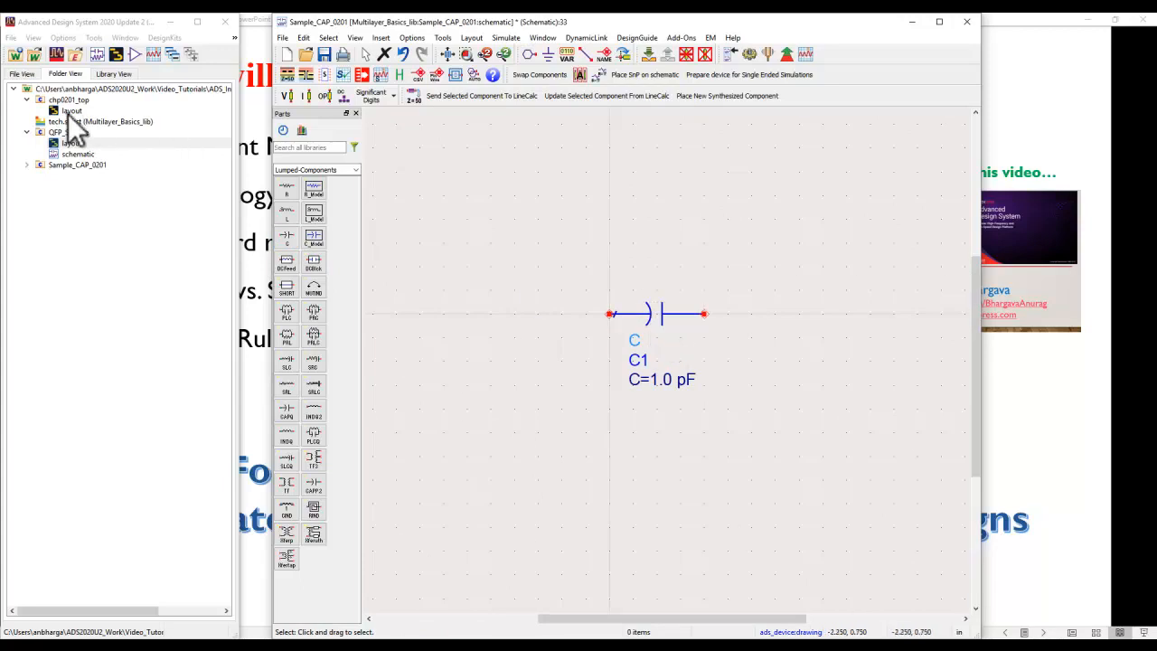
Place pin 1 on the capacitor's left terminal and pin 2 on its right terminal
click(547, 57)
click(610, 314)
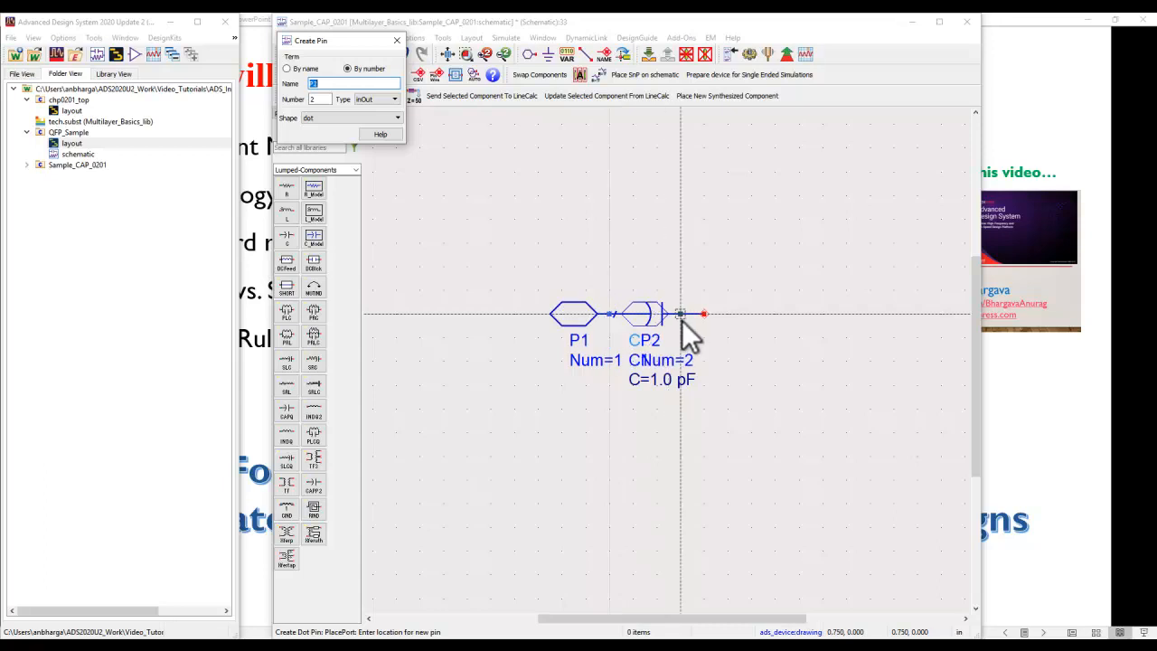
click(704, 315)
right_click(493, 184)
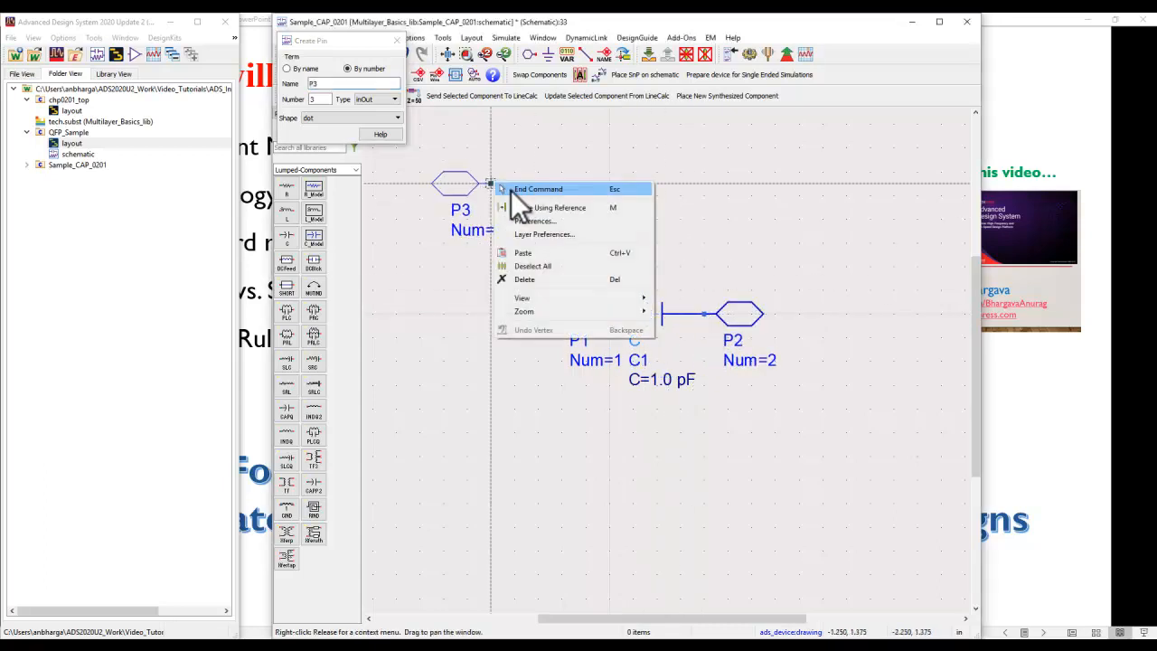
click(511, 190)
Move both pins outward from the capacitor, keeping each one wired to its terminal
drag(569, 298, 535, 312)
drag(744, 323, 794, 327)
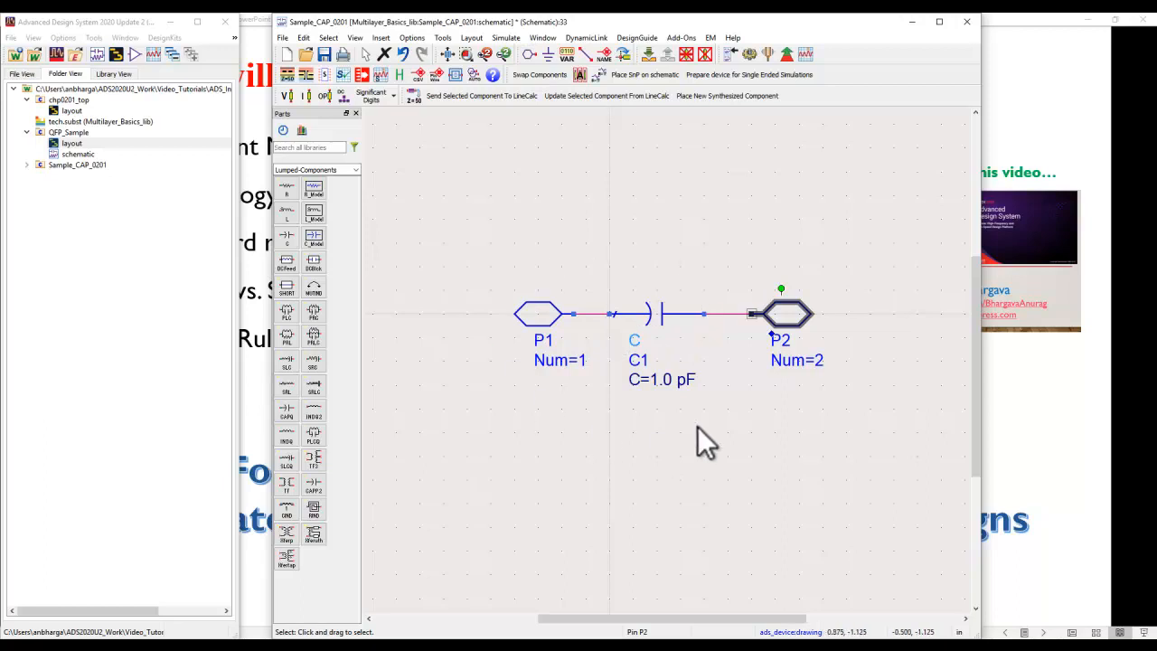
click(711, 392)
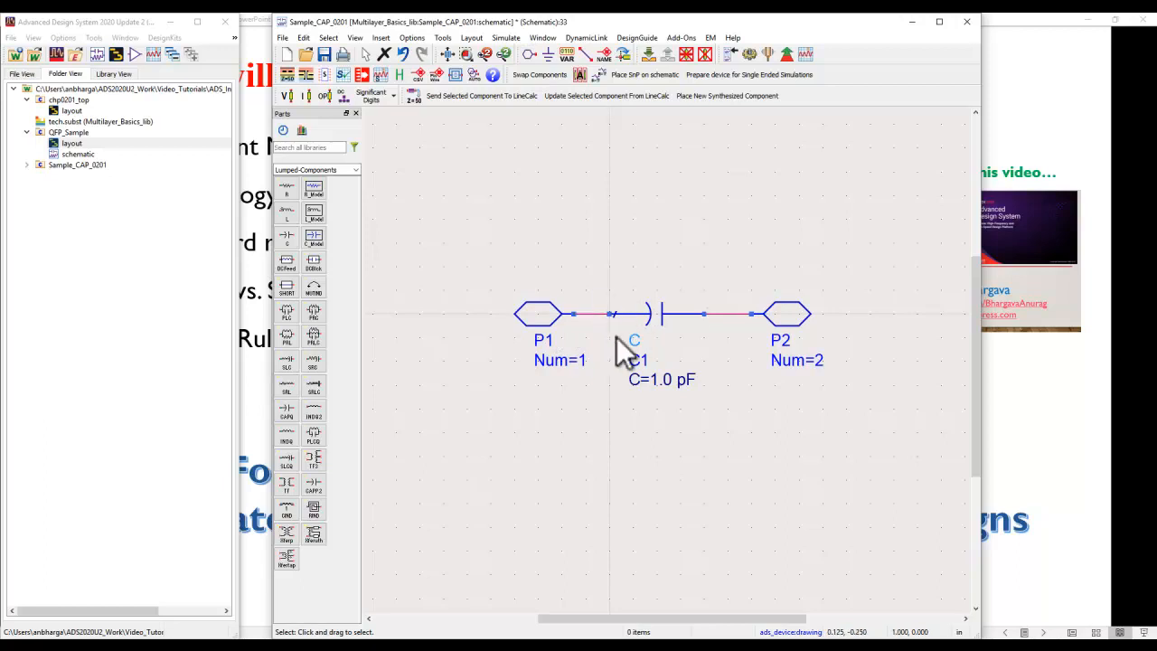
Set the capacitor's value to the variable C and save the schematic
double_click(670, 381)
drag(701, 381, 652, 390)
text(C)
click(651, 468)
click(323, 56)
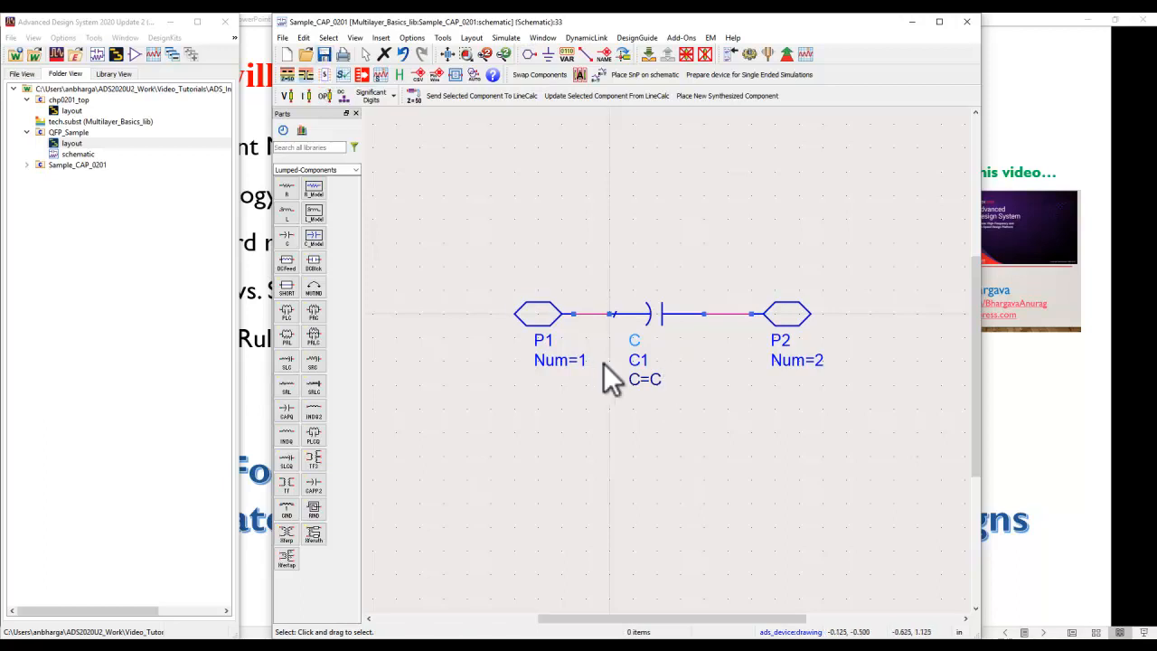
Add a design parameter C to the Sample_CAP_0201 cell, with value type Real, default value 10 pF and parameter type Capacitance
click(283, 38)
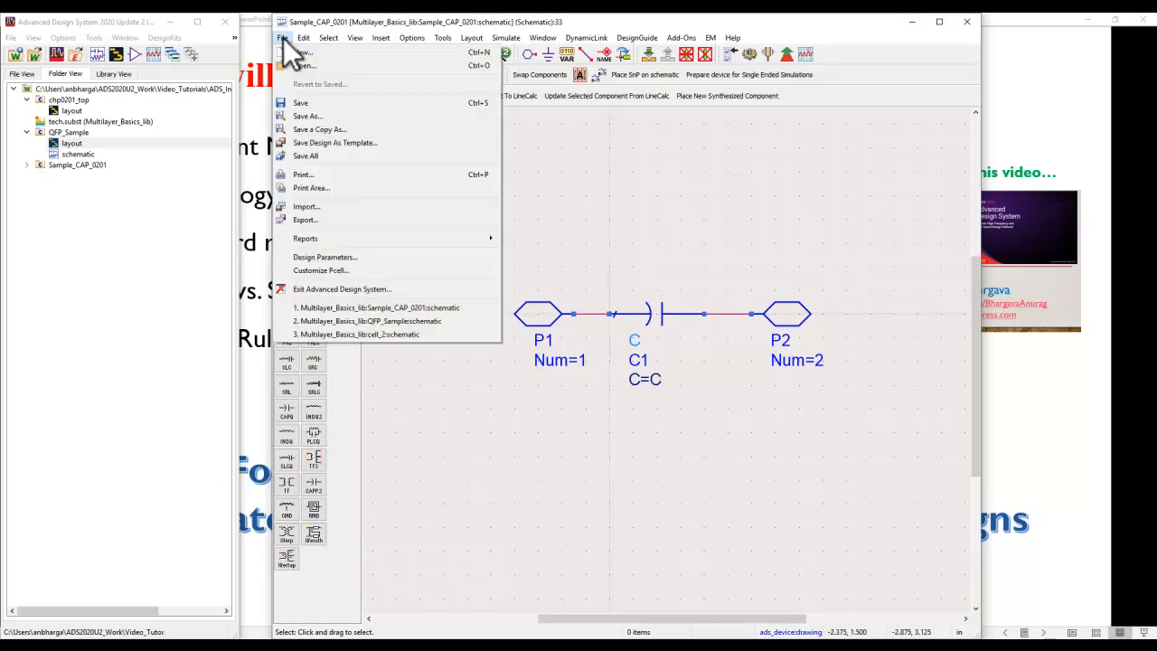
click(323, 256)
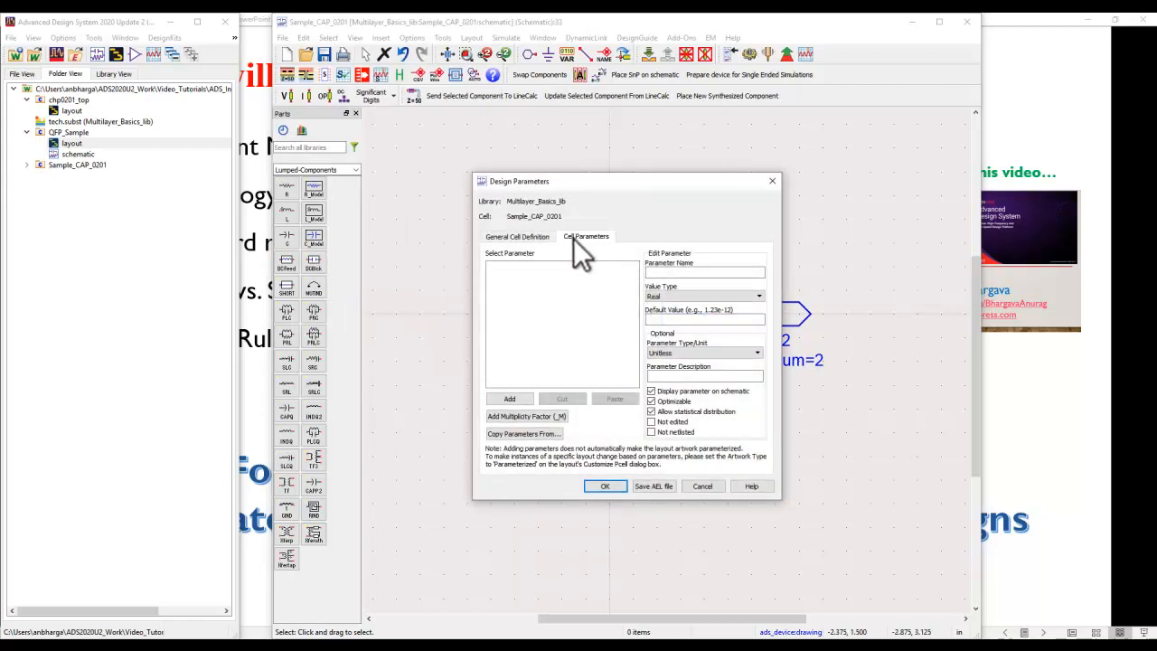
click(672, 271)
text(C)
drag(683, 185, 607, 207)
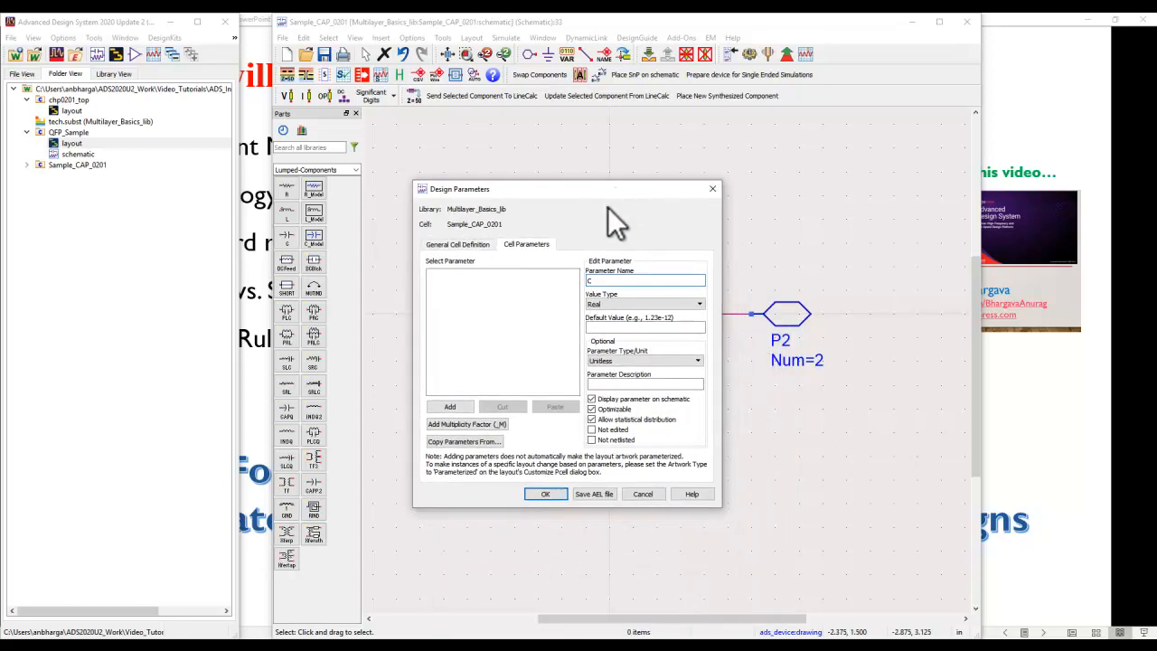
click(605, 327)
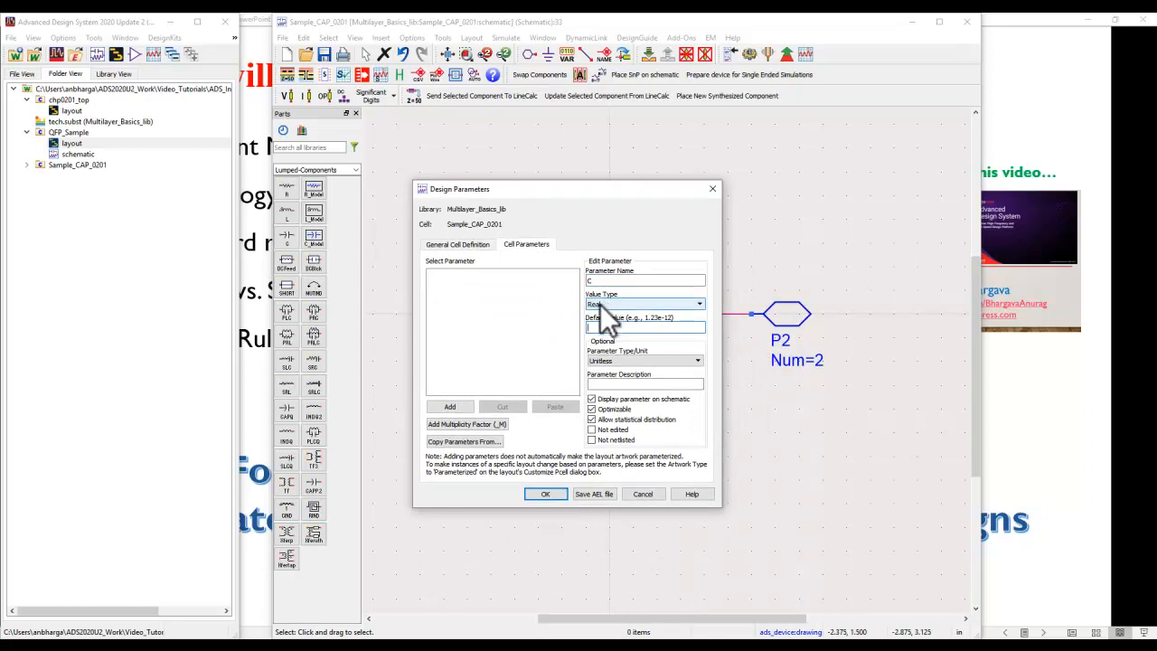
text(10 pF)
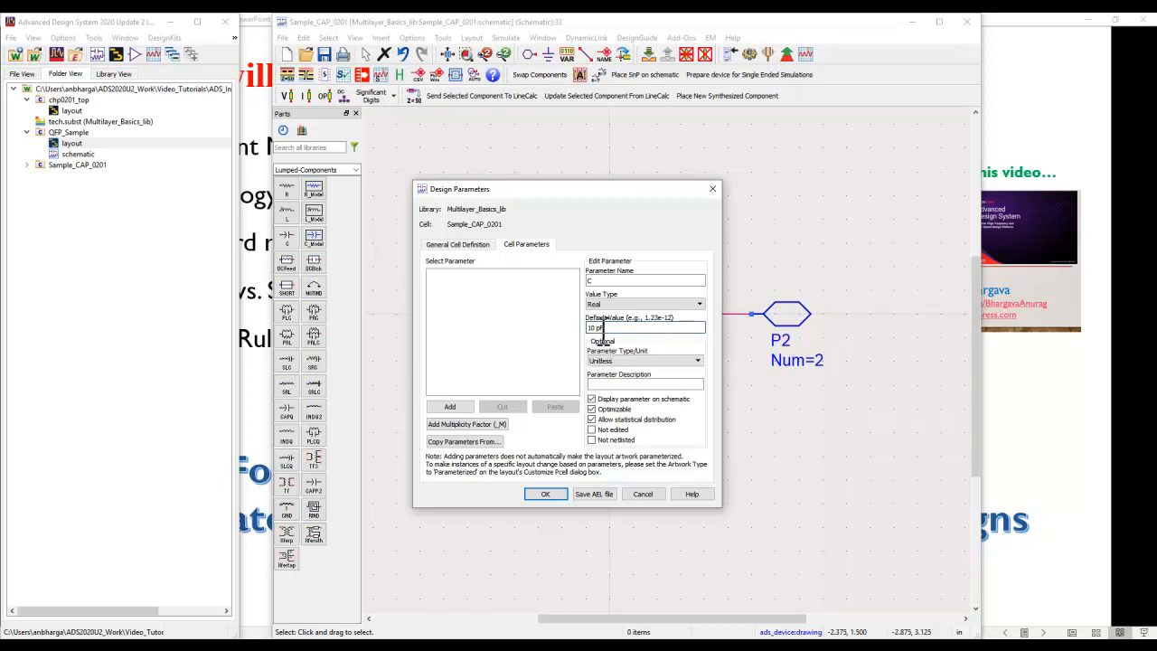
click(615, 361)
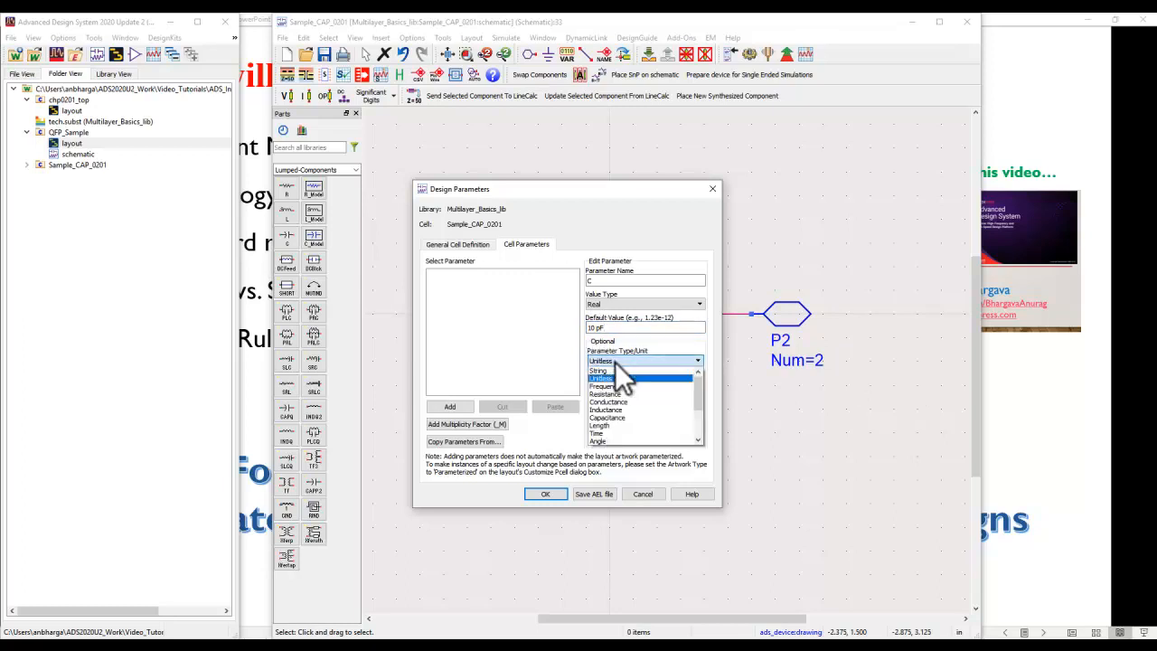
click(621, 416)
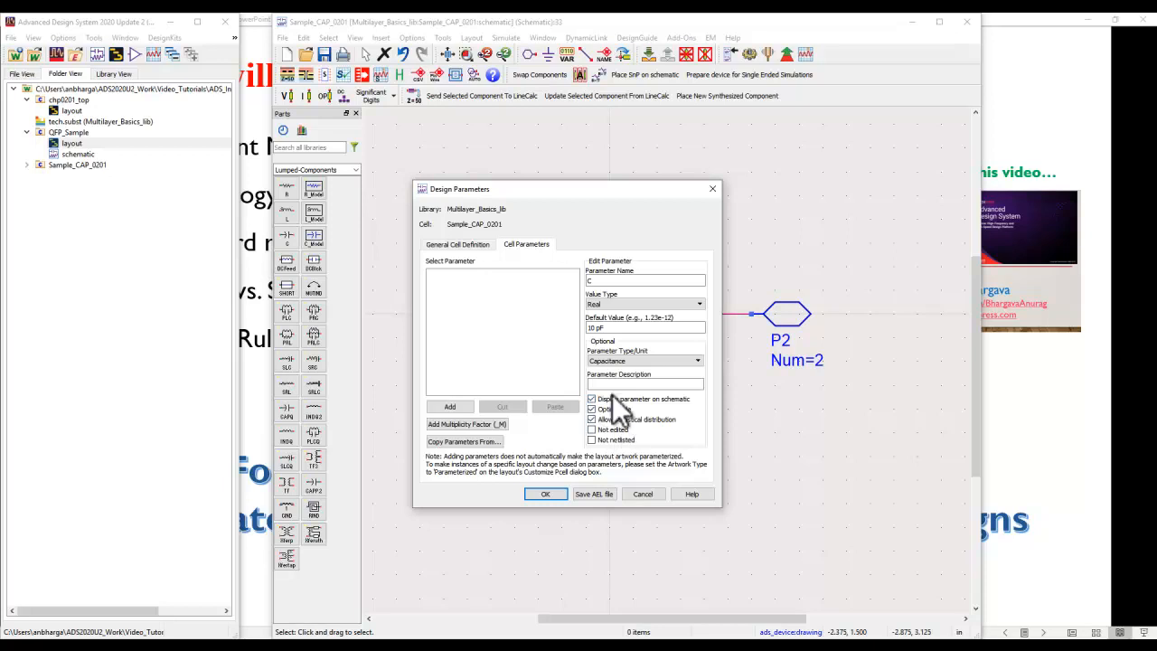
click(450, 406)
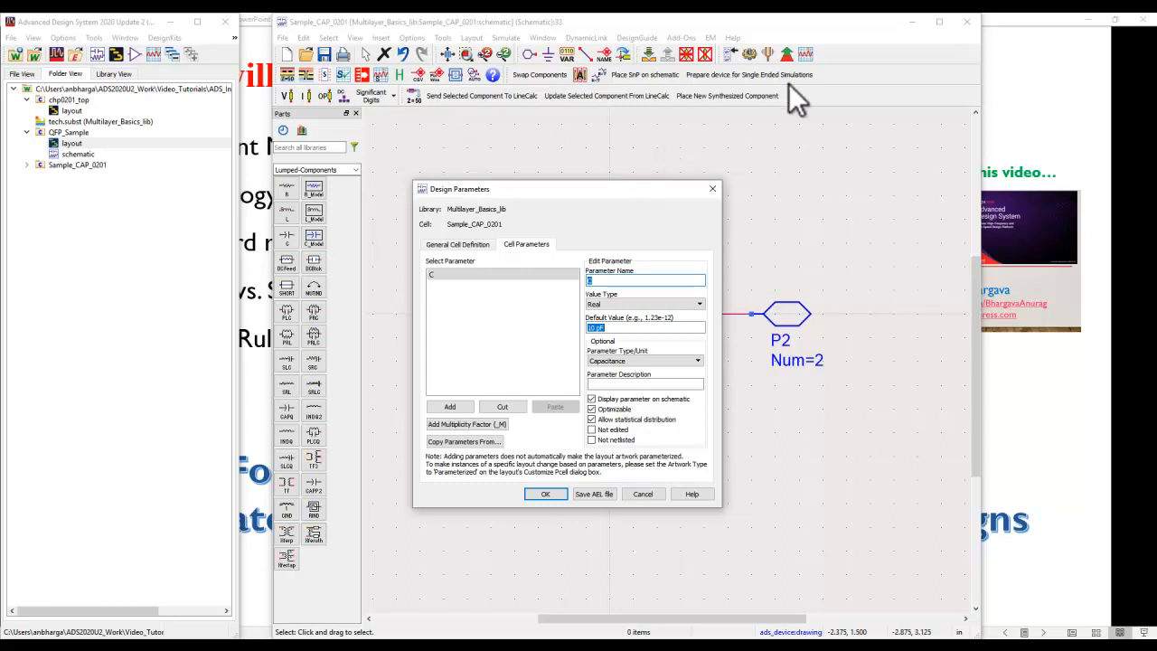
Add a cell parameter PartNumber with value type String, default "TBD", parameter type String and description "Part NUmber of Capacitor"
text(PartNumber)
click(611, 305)
click(611, 322)
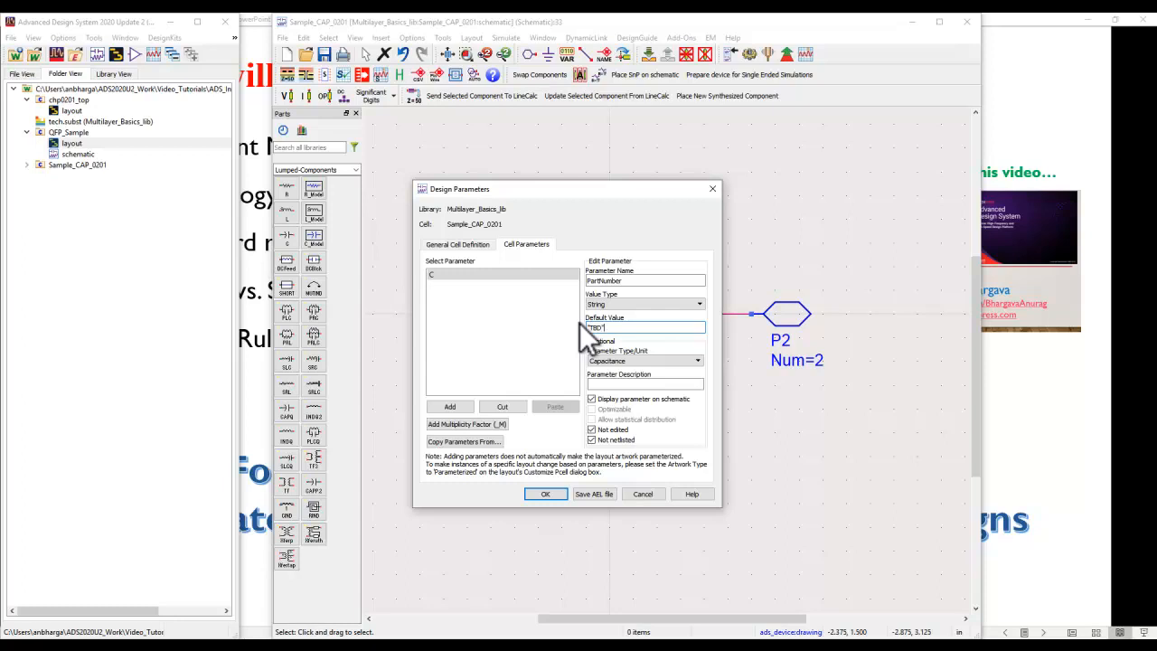
click(623, 362)
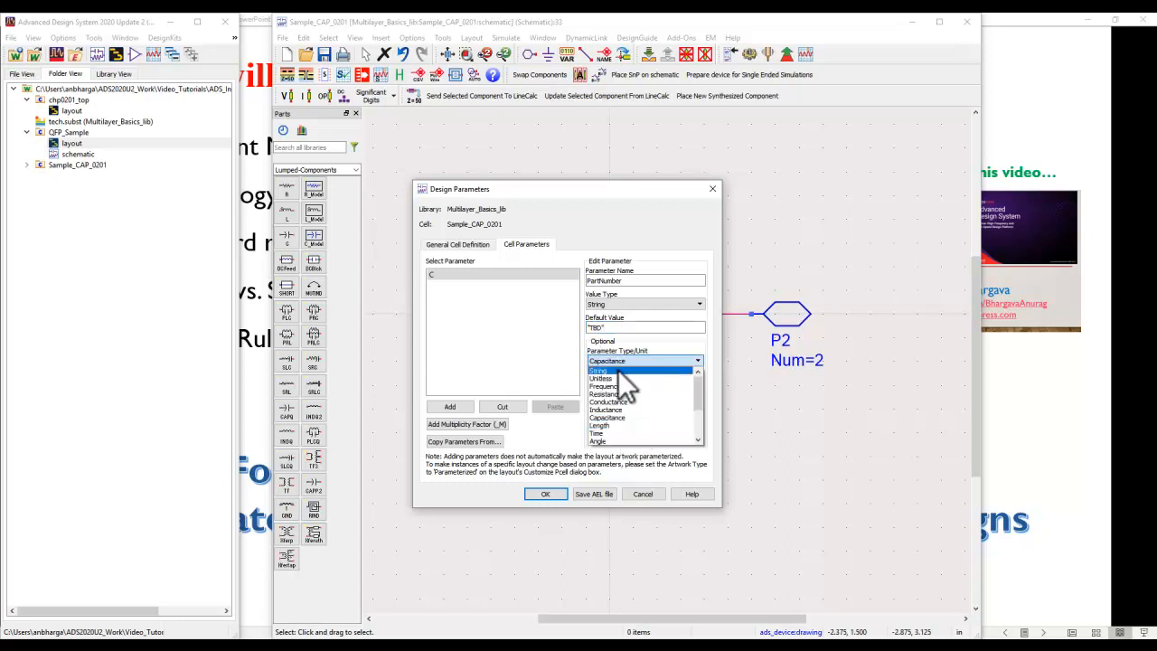
click(618, 370)
click(604, 383)
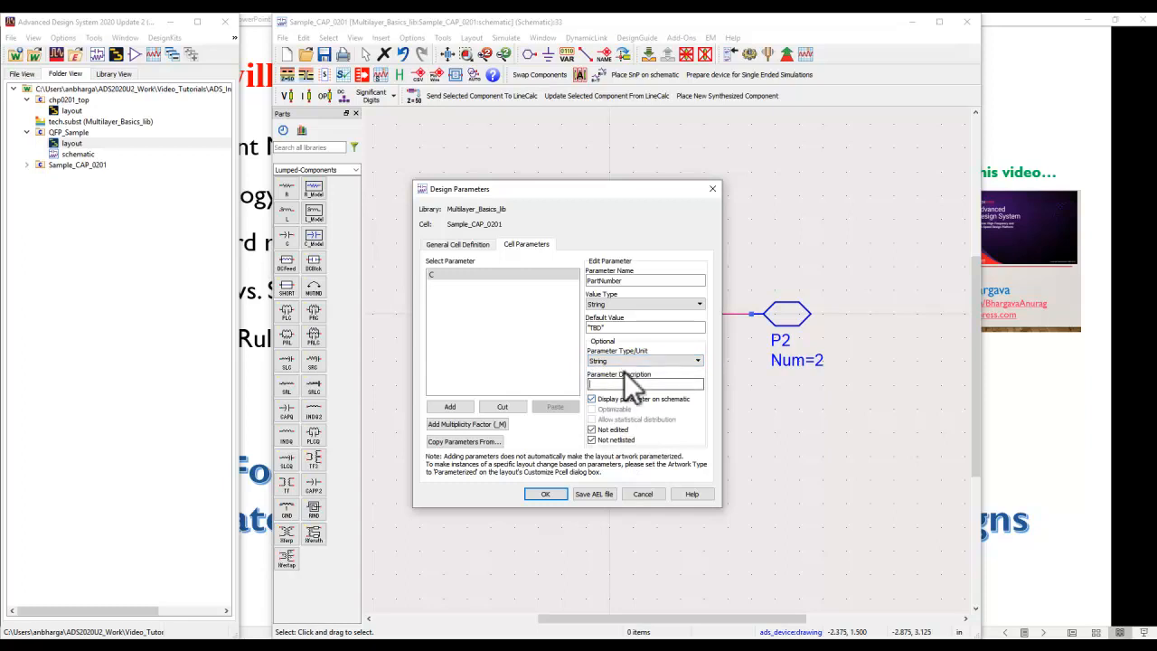
text(PArt Number of Capacitor)
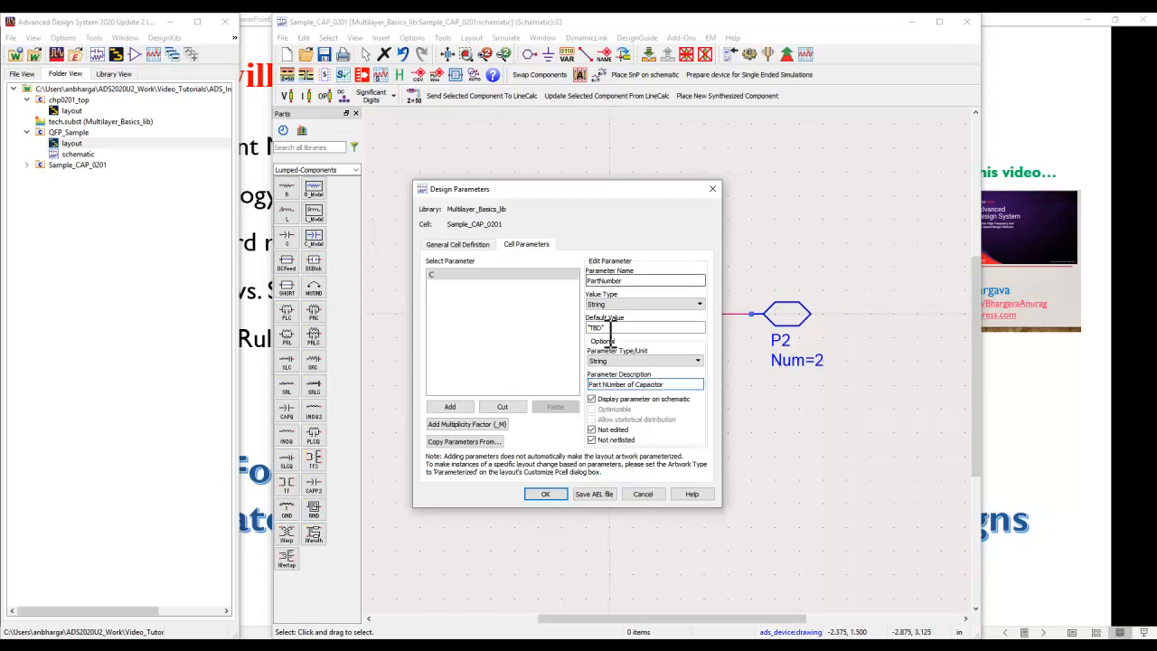
click(606, 384)
click(449, 406)
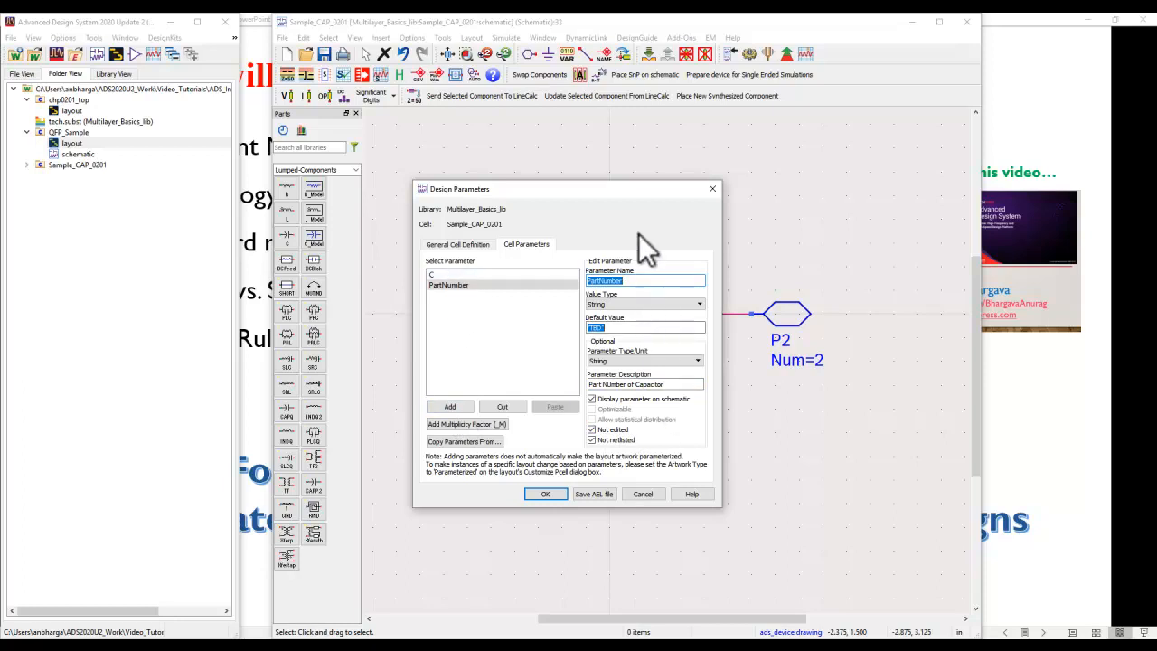
Set the component instance name to C in the general cell definition of Sample_CAP_0201
drag(637, 188, 649, 213)
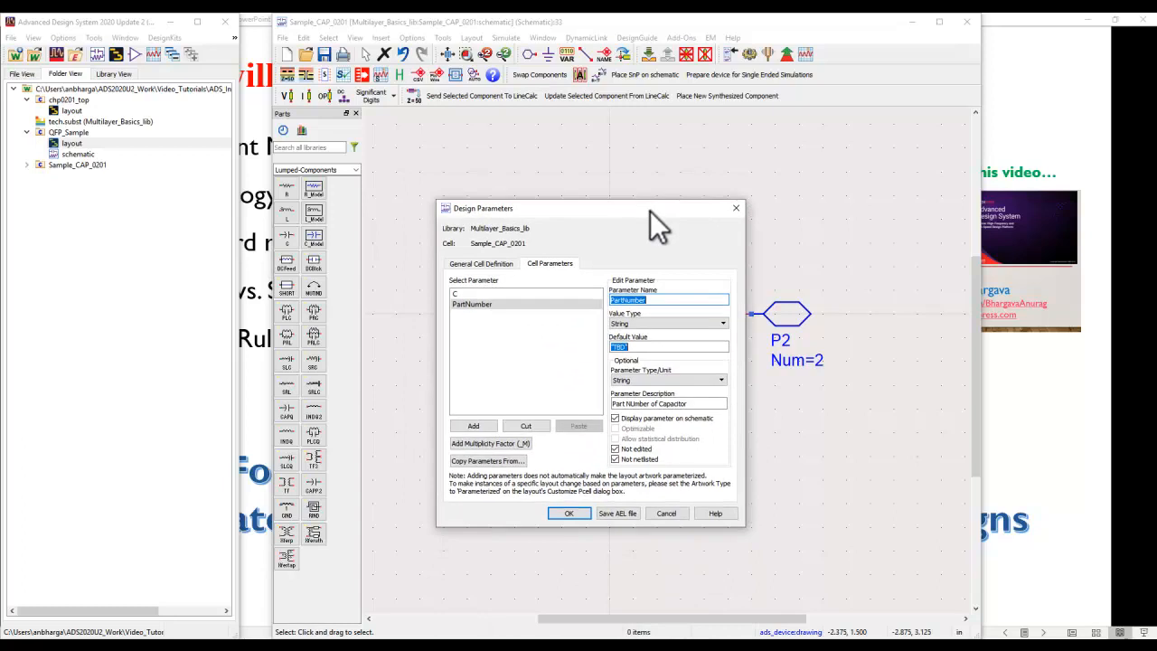
click(476, 263)
click(462, 365)
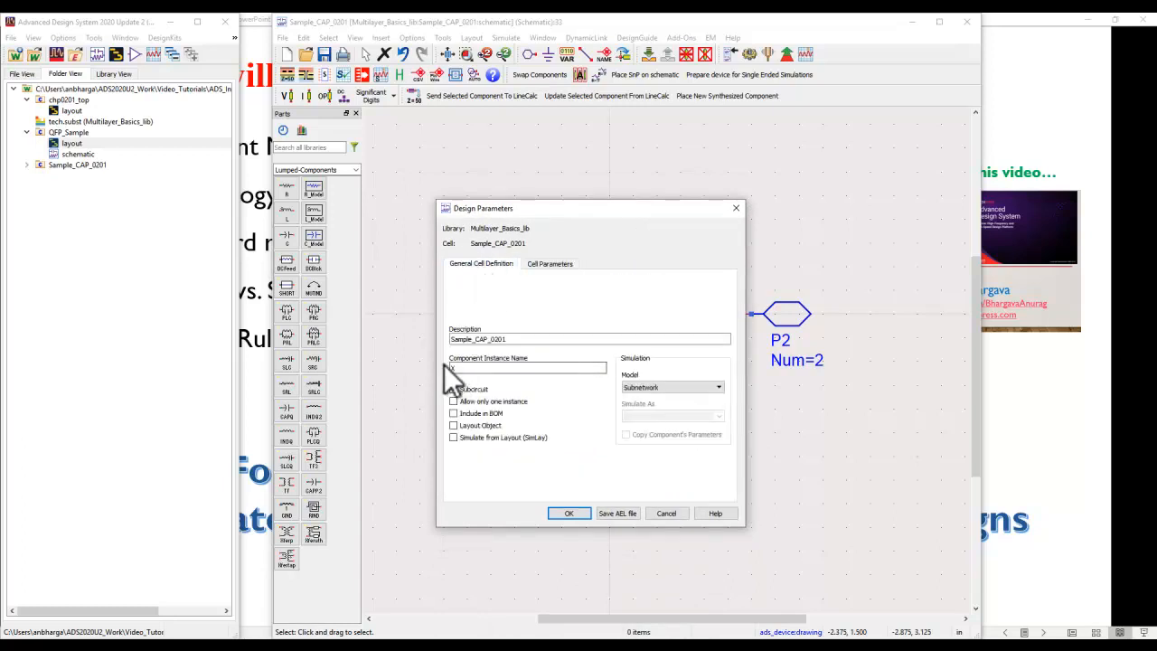
drag(569, 212, 610, 446)
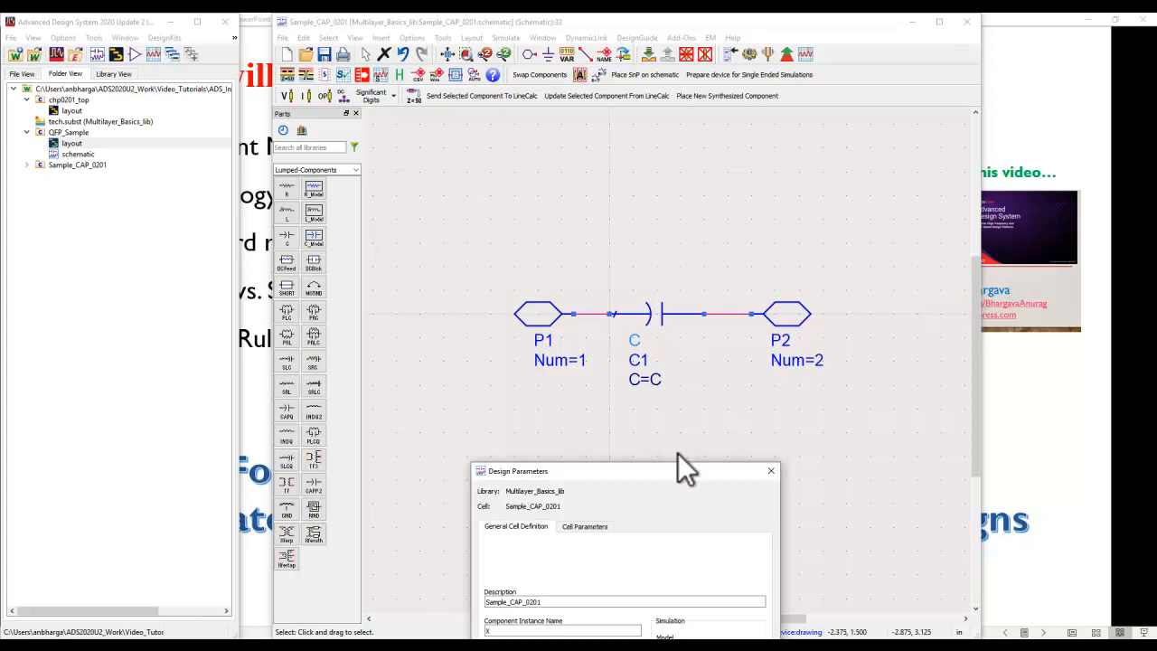
drag(607, 473, 565, 220)
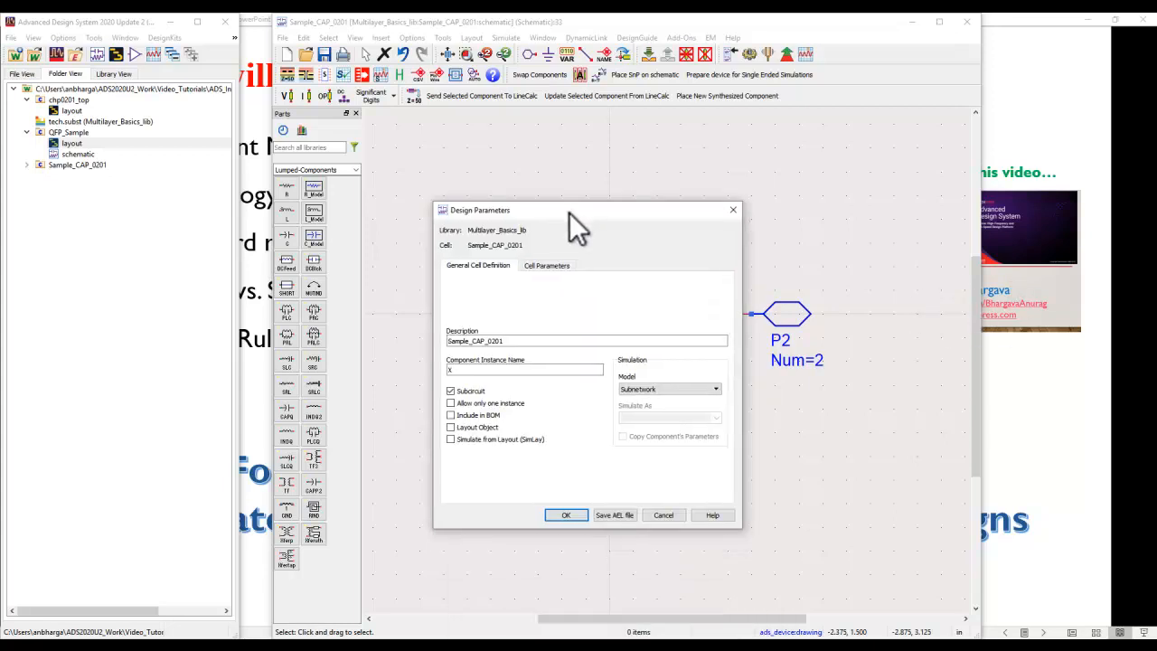
double_click(474, 376)
text(C)
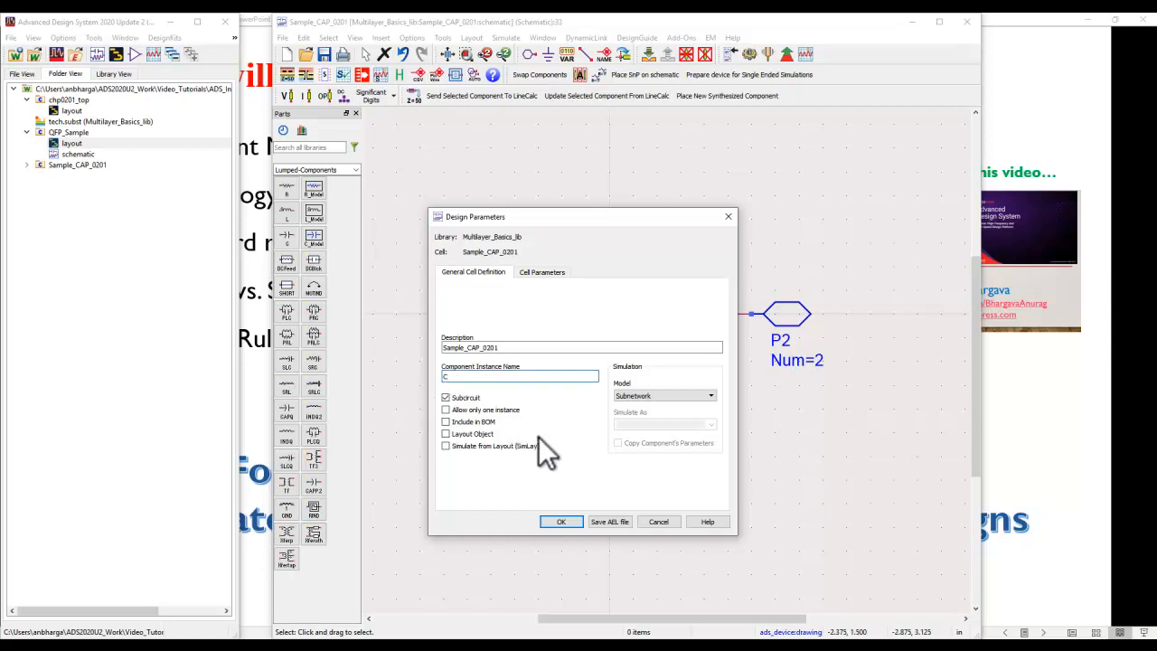
Try MyCap as the component instance name of the cell
double_click(446, 376)
text(MyCap)
drag(566, 219, 576, 445)
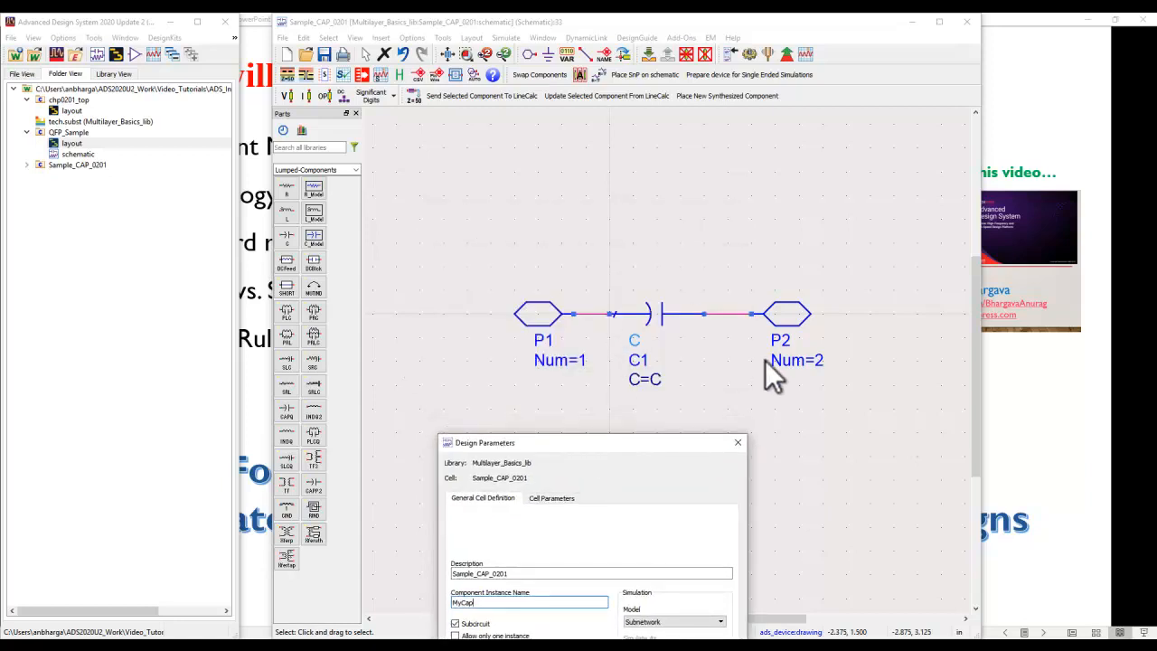
Reset the component instance name to C and accept the design parameters
drag(663, 445, 669, 158)
drag(499, 313, 418, 310)
text(C)
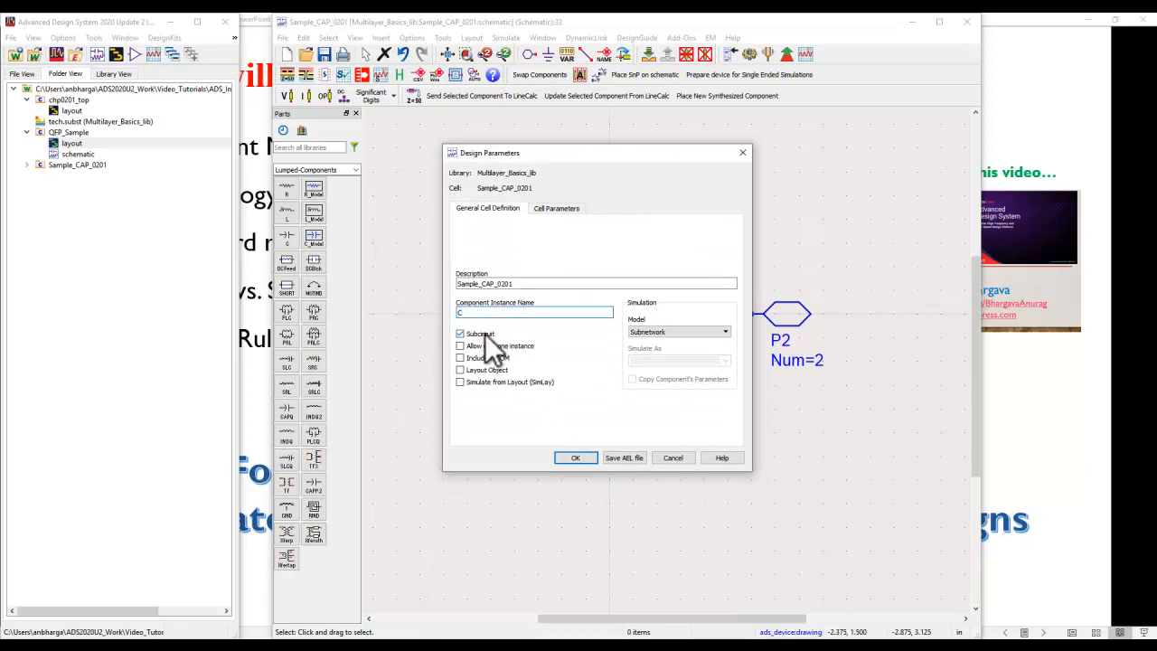
click(581, 460)
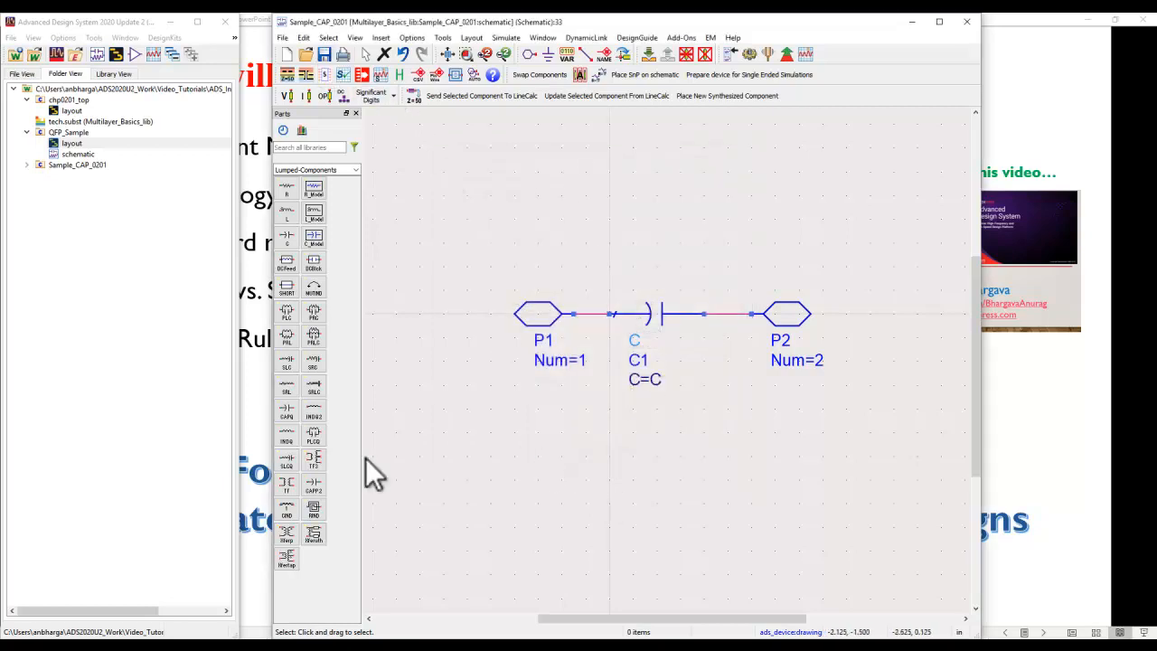
Expand the Sample_CAP_0201 cell, close its schematic window and minimize the presentation behind it
click(27, 164)
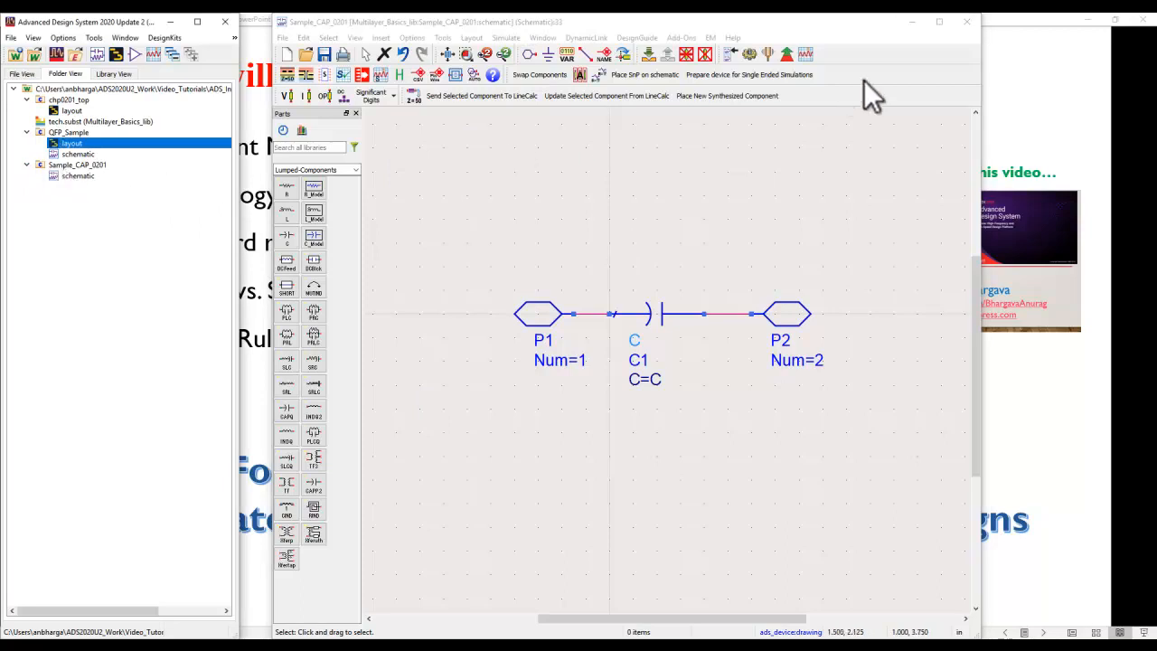
click(966, 21)
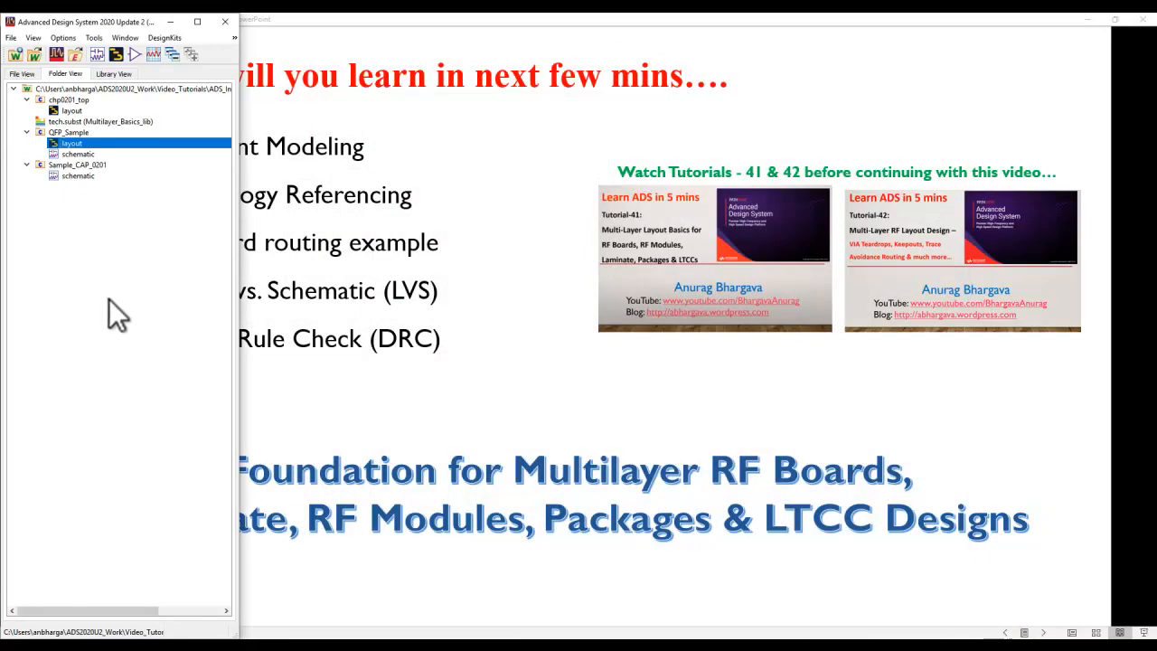
click(1085, 20)
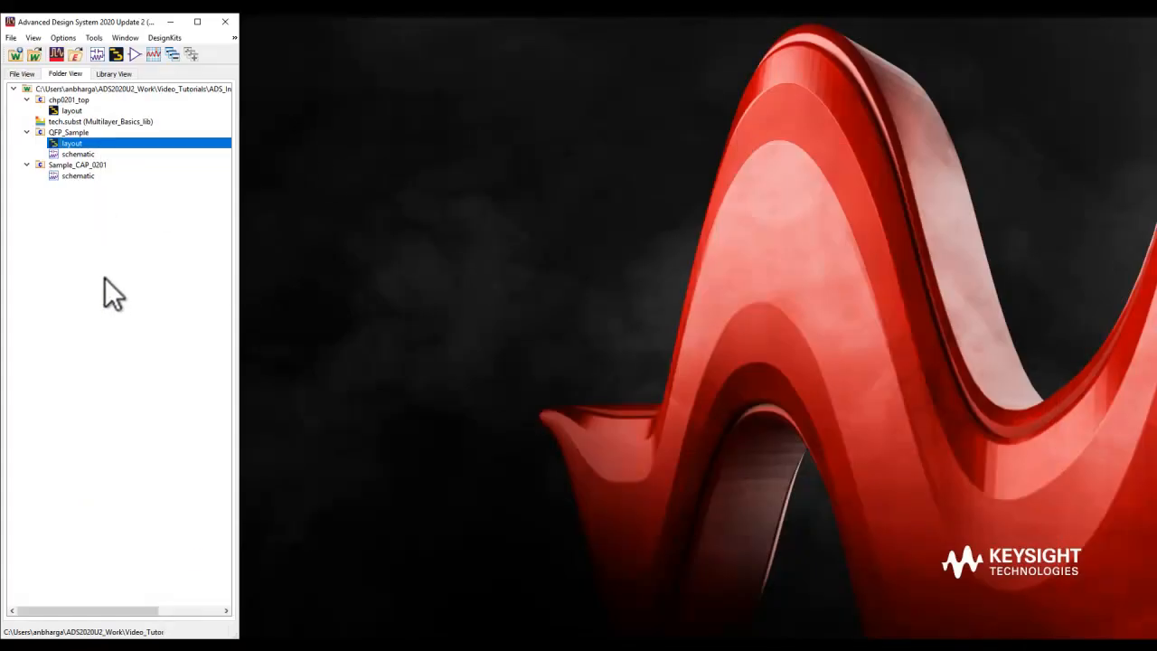
Create a new symbol view in the Sample_CAP_0201 cell
right_click(83, 165)
mouse_move(103, 192)
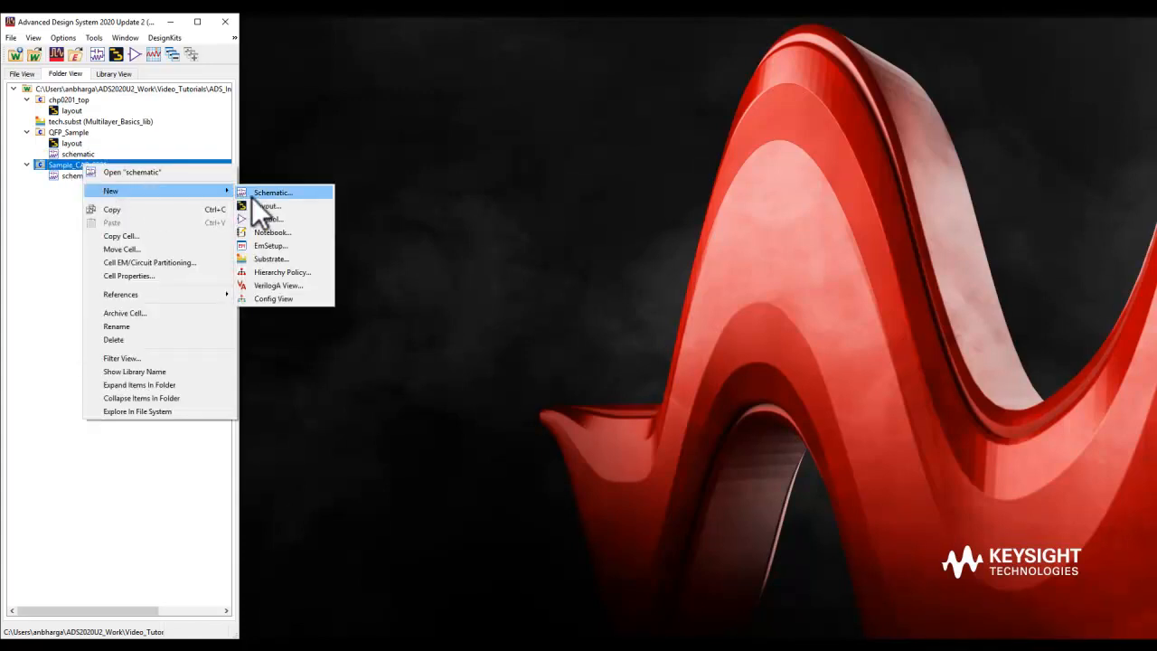
click(270, 220)
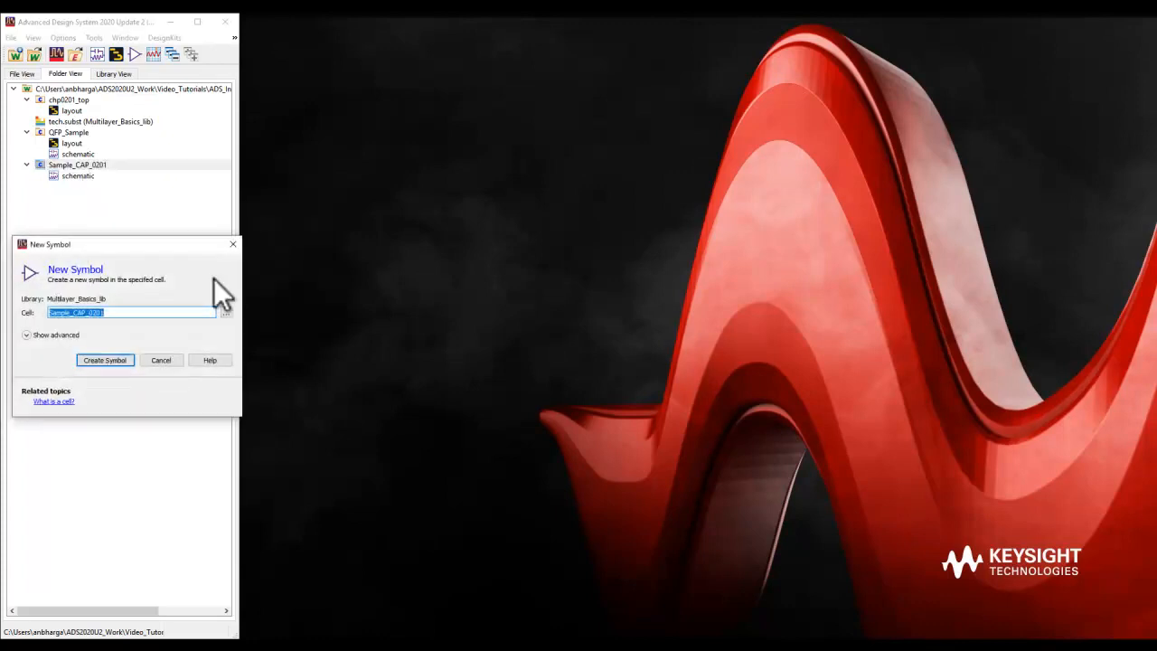
click(113, 359)
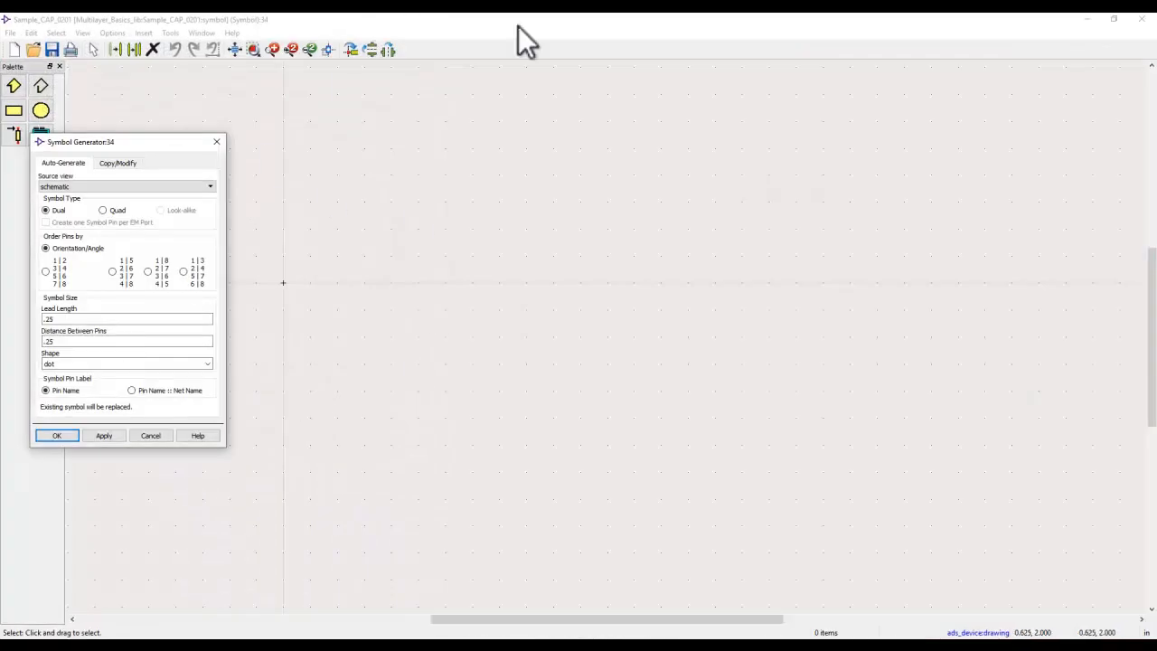
drag(176, 143, 171, 229)
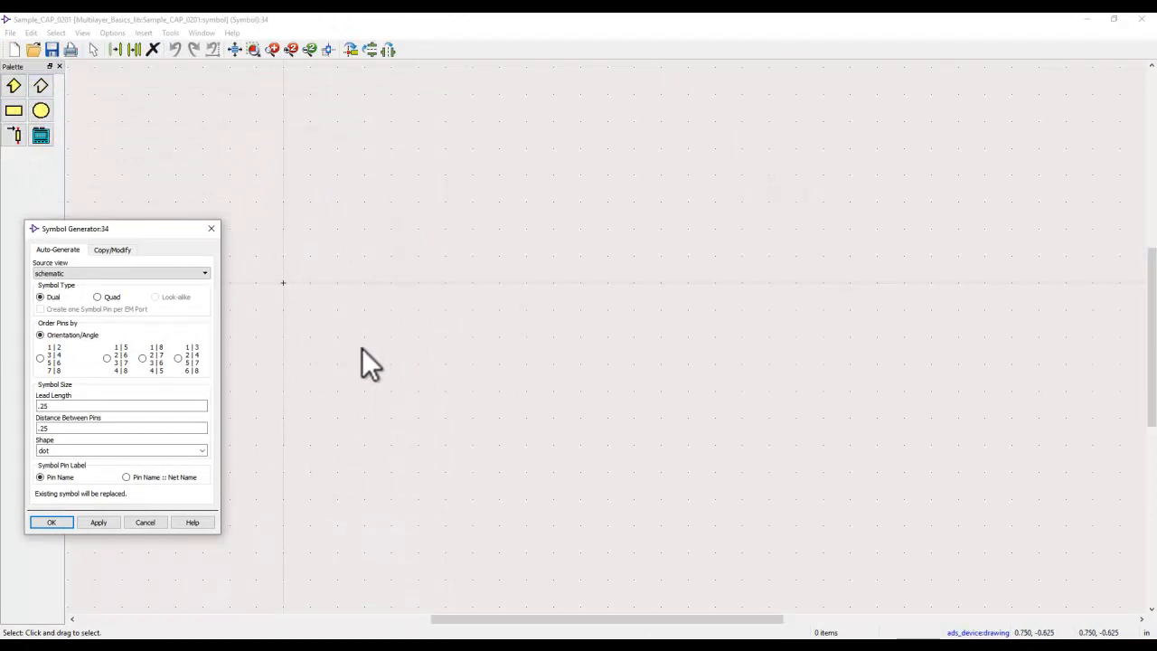
drag(154, 229, 171, 167)
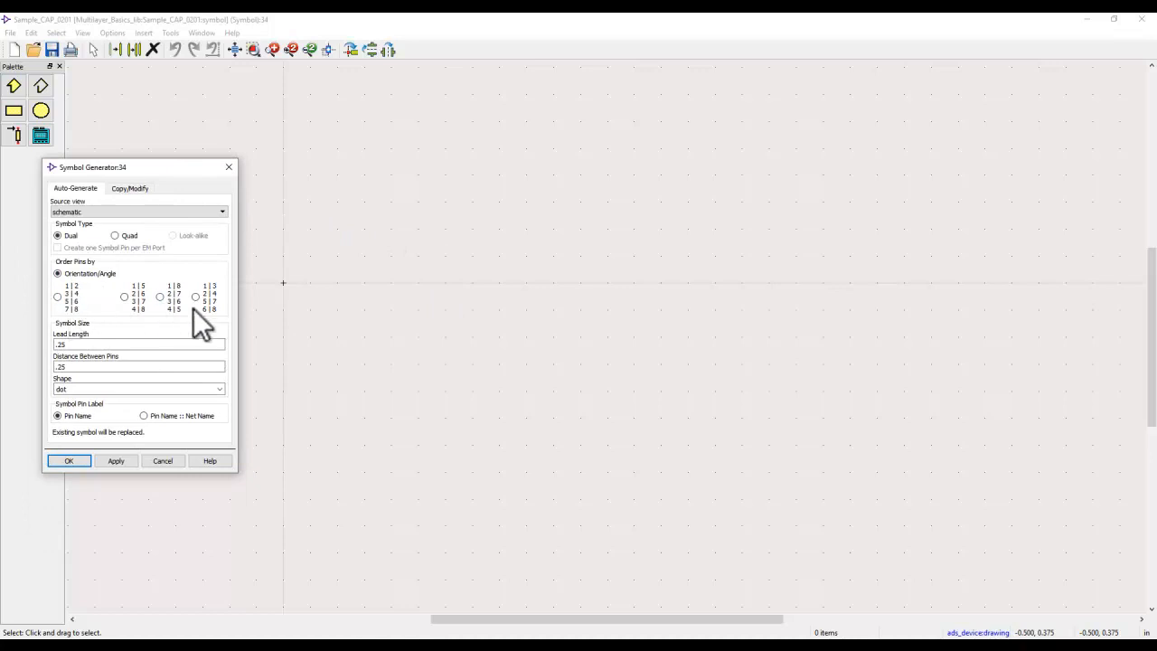
Copy the standard C symbol from the Lumped-Components category as the cell's symbol, then save and close it
click(132, 188)
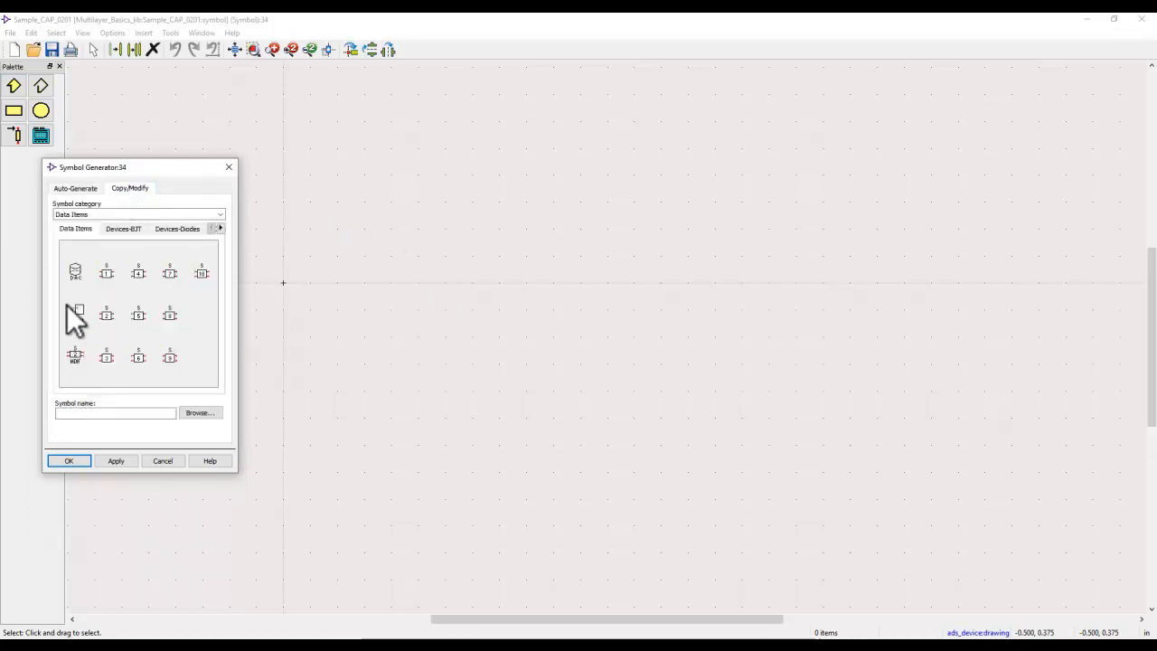
click(220, 229)
click(221, 228)
click(220, 228)
click(220, 228)
click(221, 229)
click(220, 228)
click(220, 229)
click(220, 228)
click(220, 229)
click(221, 229)
click(220, 229)
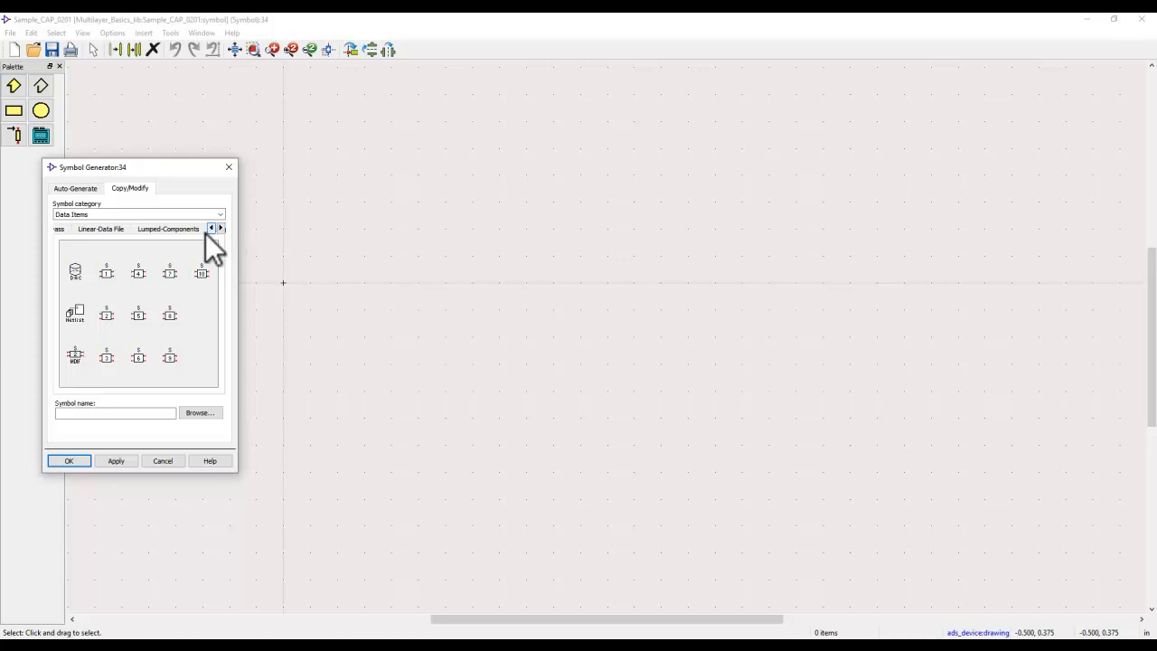
click(167, 229)
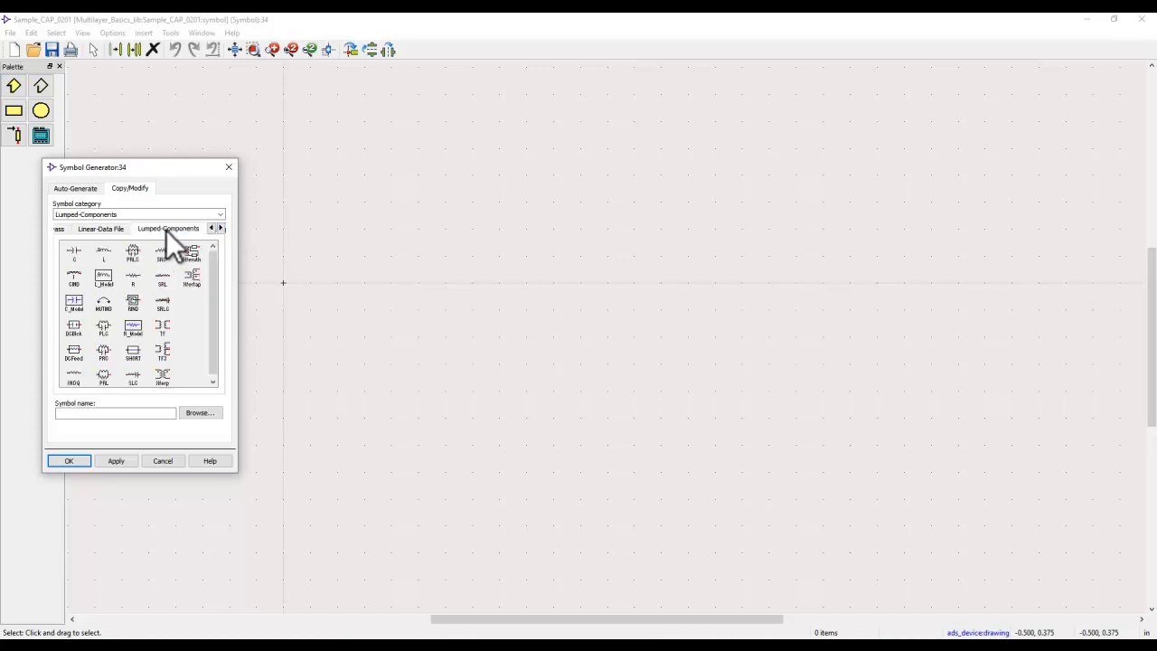
click(72, 252)
click(69, 460)
scroll(587, 361, down, 2)
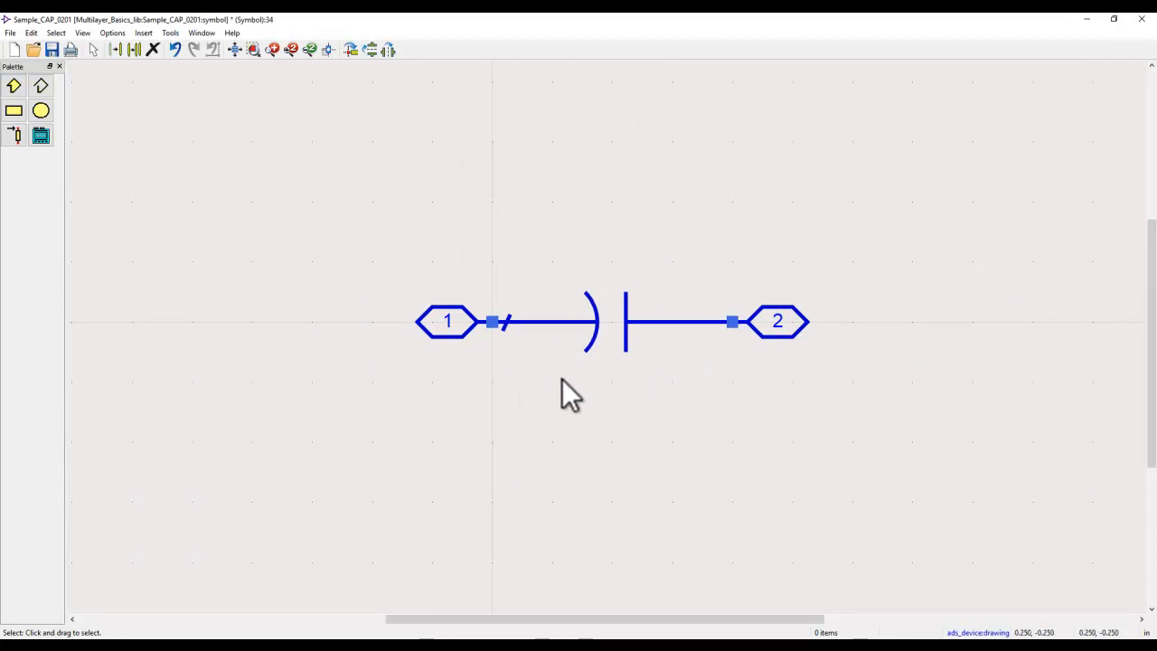
click(51, 50)
click(1142, 19)
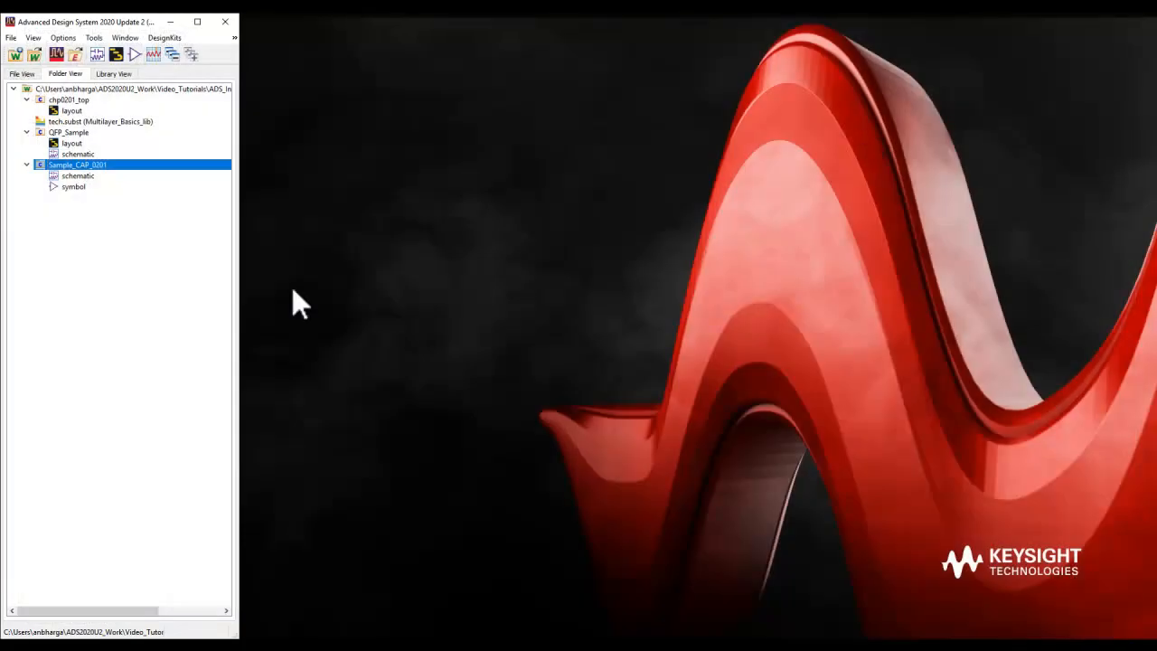
Create a new layout view in the Sample_CAP_0201 cell and place its window beside the workspace tree
right_click(77, 165)
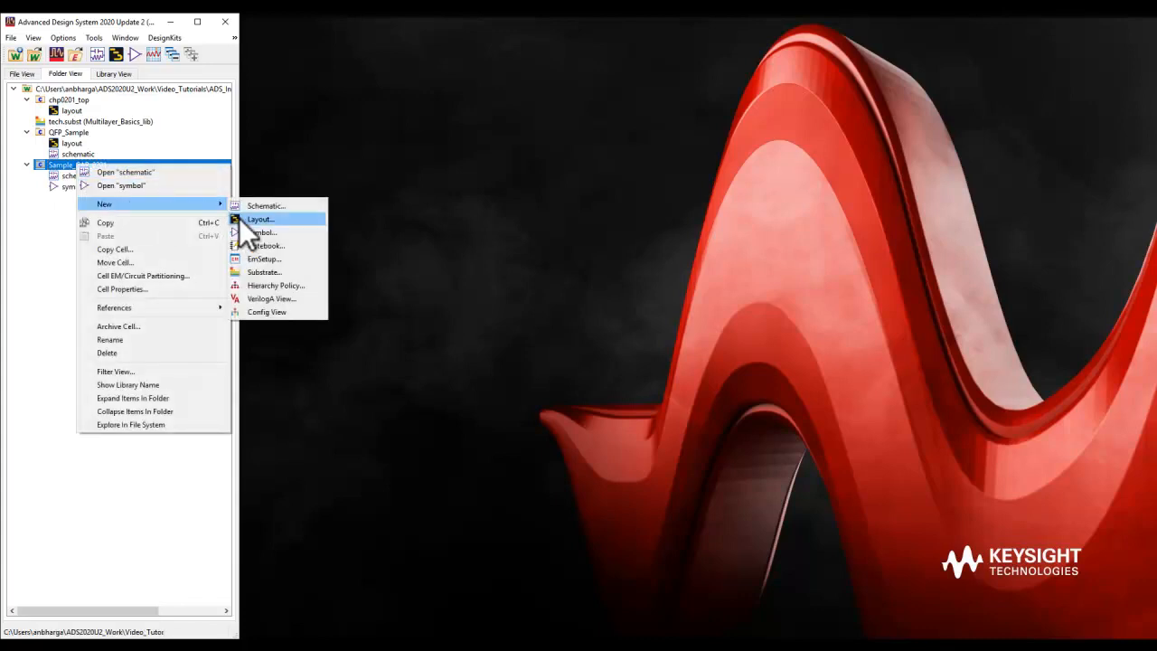
click(240, 217)
click(129, 360)
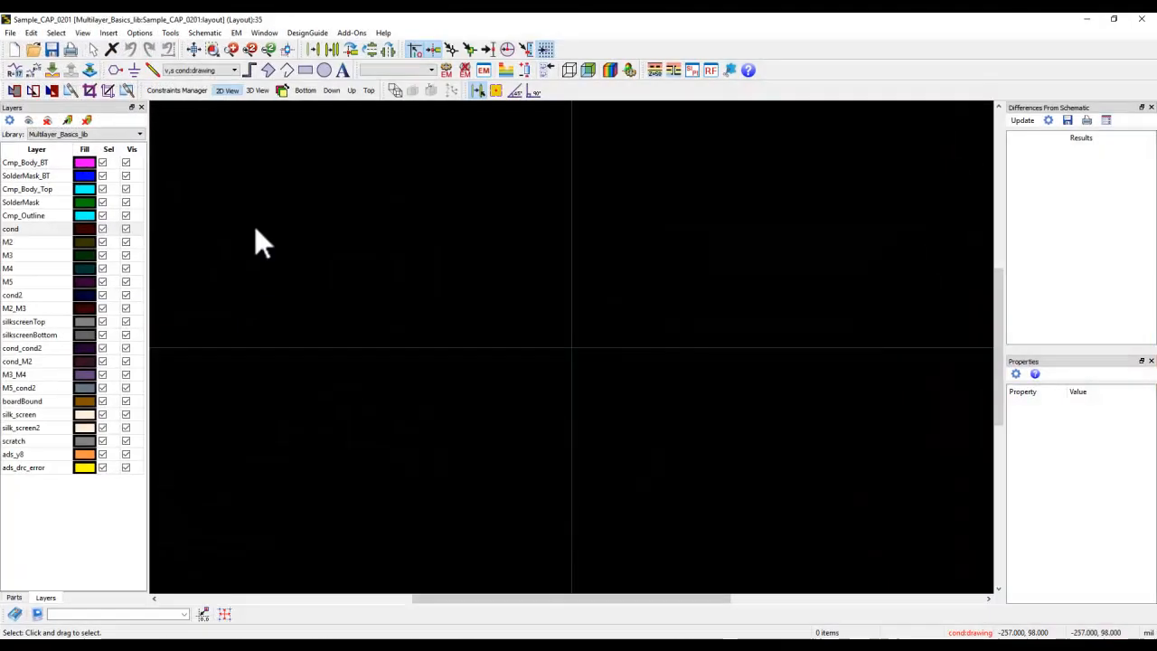
drag(276, 24, 522, 29)
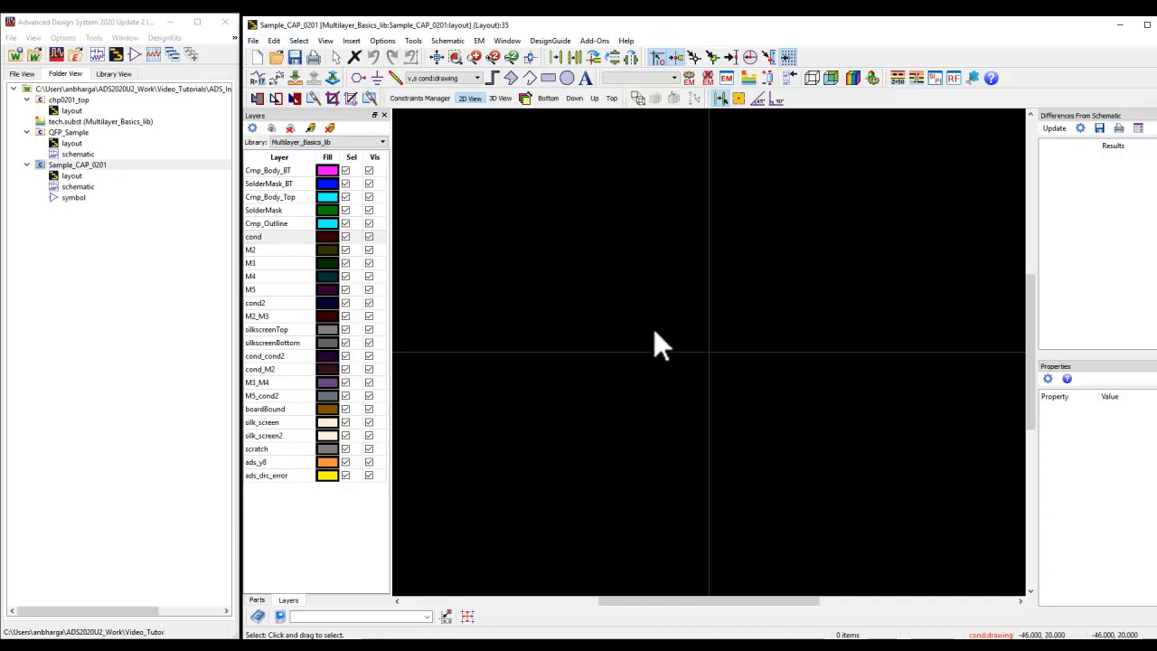
Customize the layout's Pcell with artwork type Referenced/fixed Pcell and design name chp0201_top
click(253, 42)
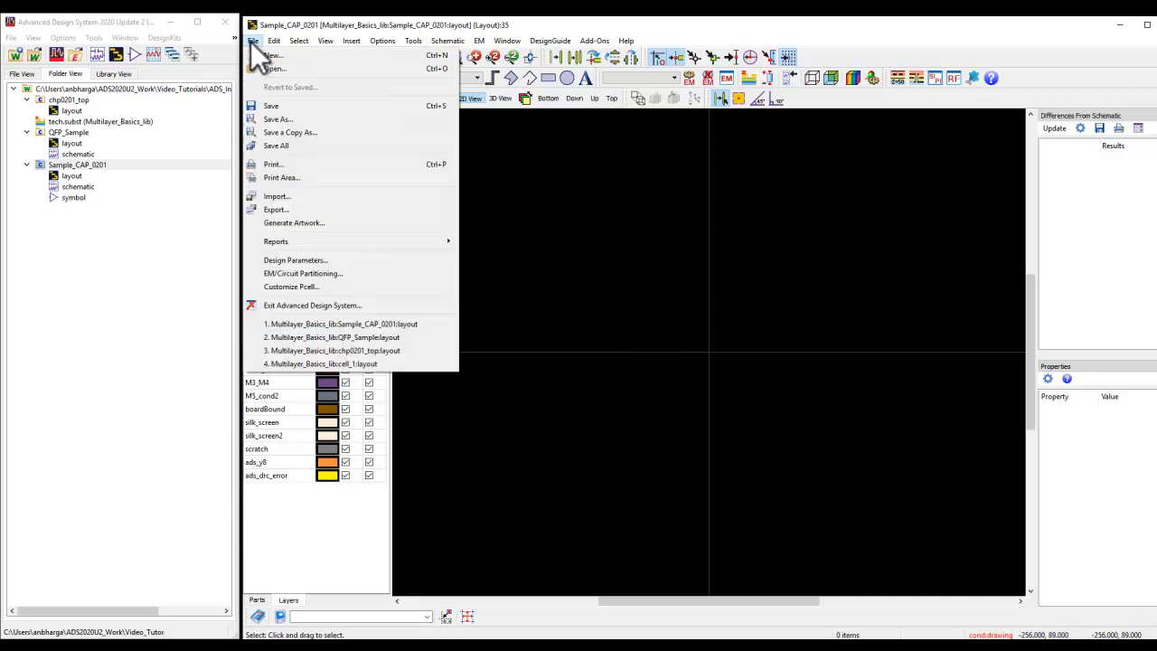
click(280, 285)
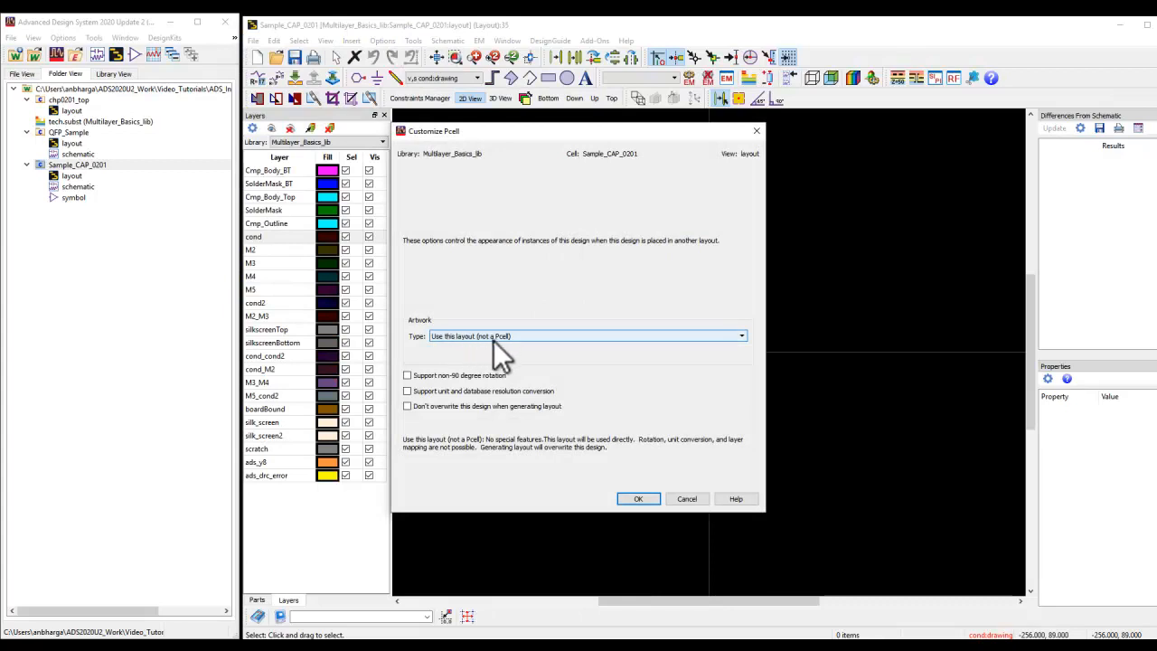
click(535, 337)
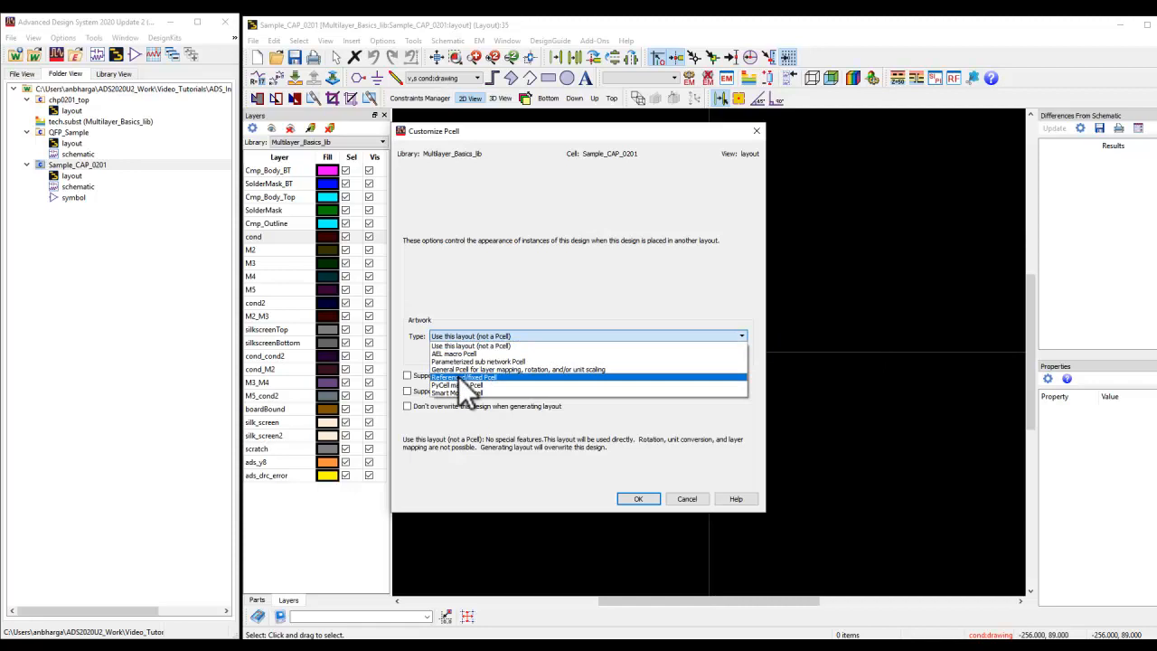
click(458, 375)
click(524, 358)
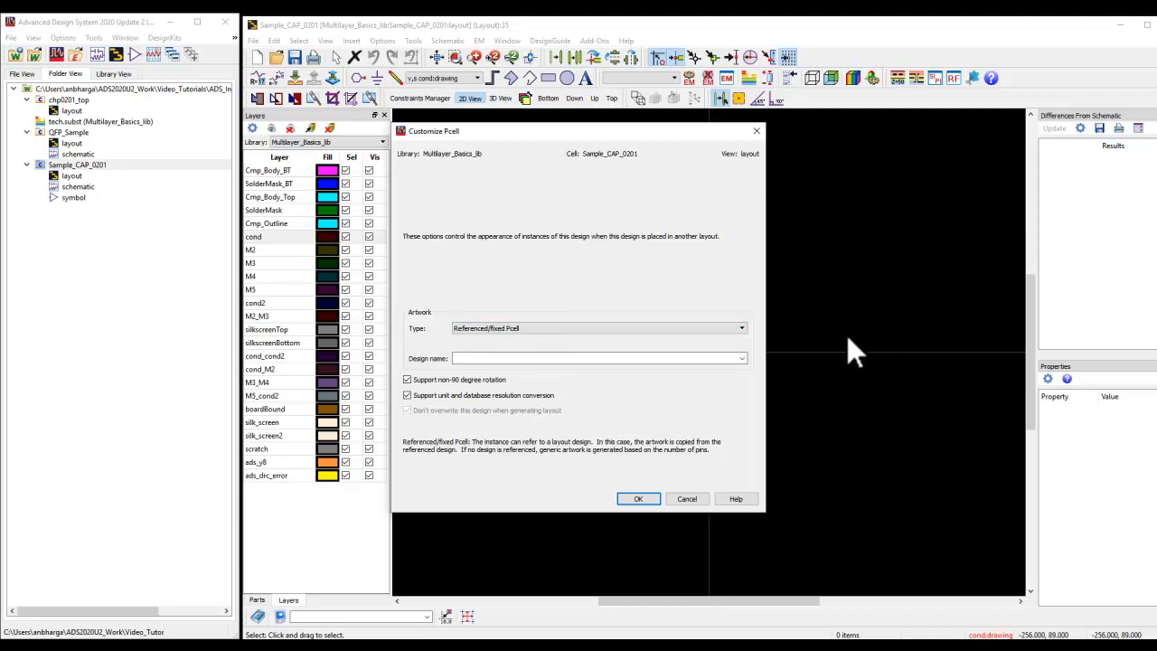
click(529, 357)
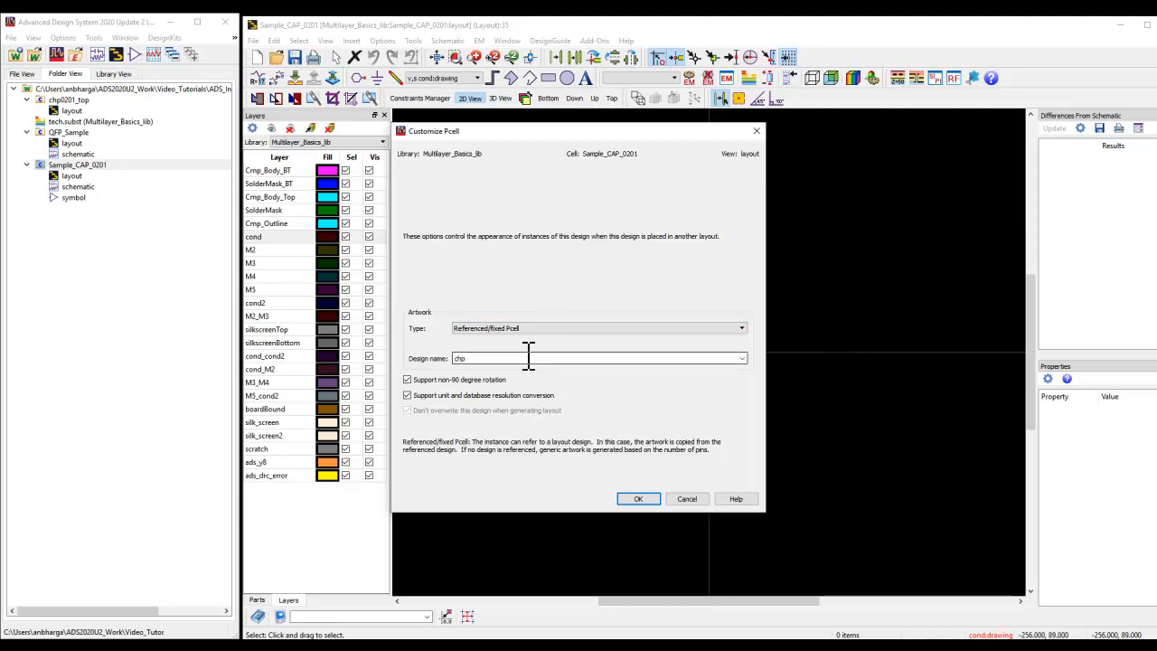
text(chp0201_top)
click(637, 499)
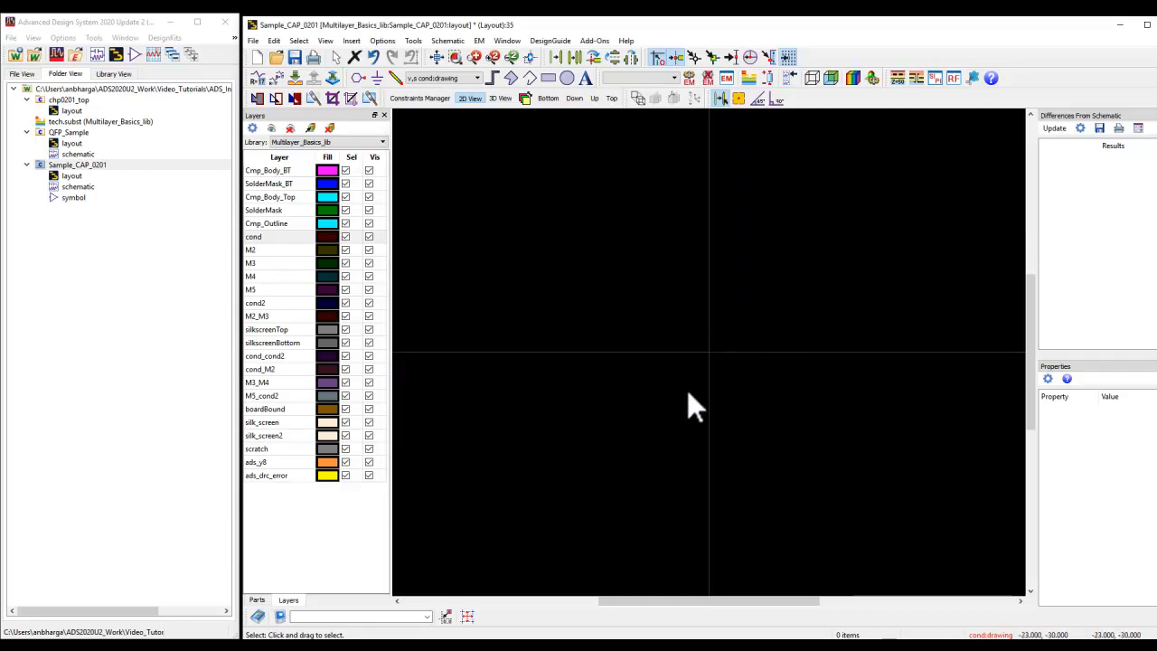
Close the Sample_CAP_0201 layout and save its changes
drag(1069, 25, 1037, 48)
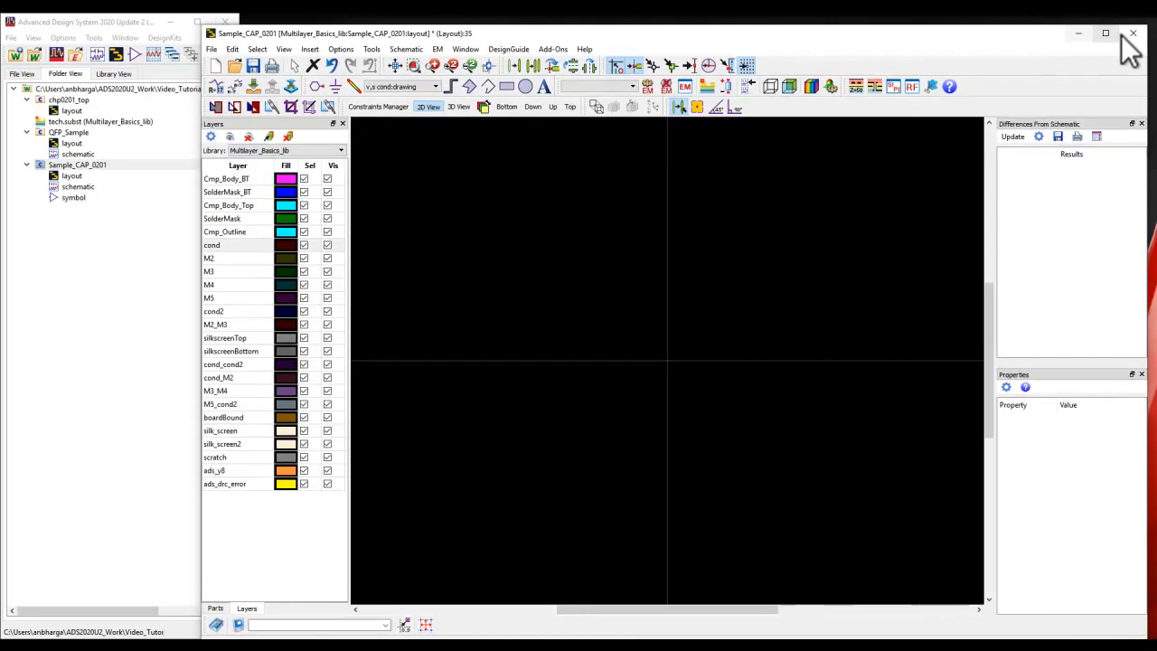
click(1132, 33)
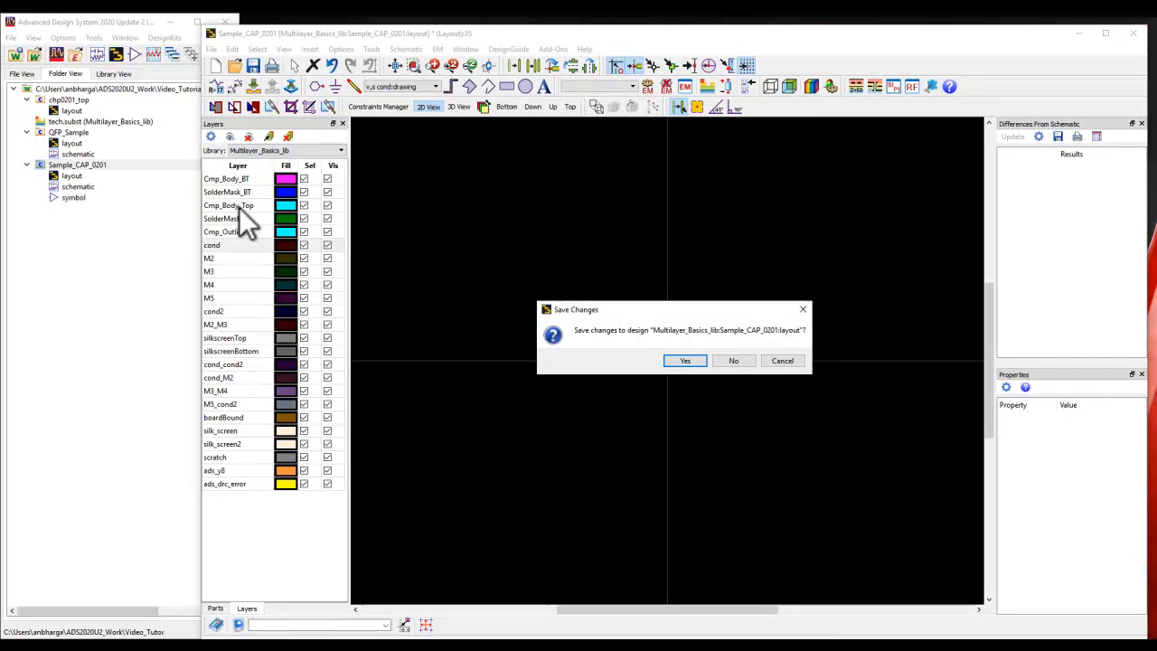
click(680, 360)
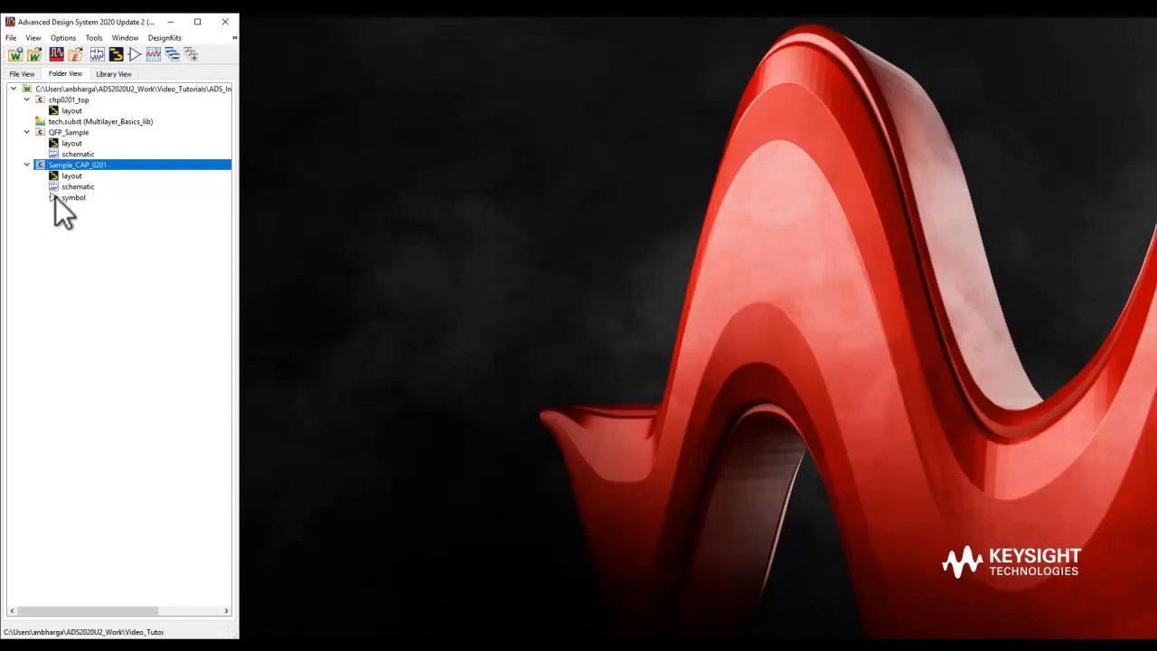
Create a symbol view in the QFP_Sample cell, auto-generated from the schematic as a Quad symbol type
click(68, 135)
right_click(69, 131)
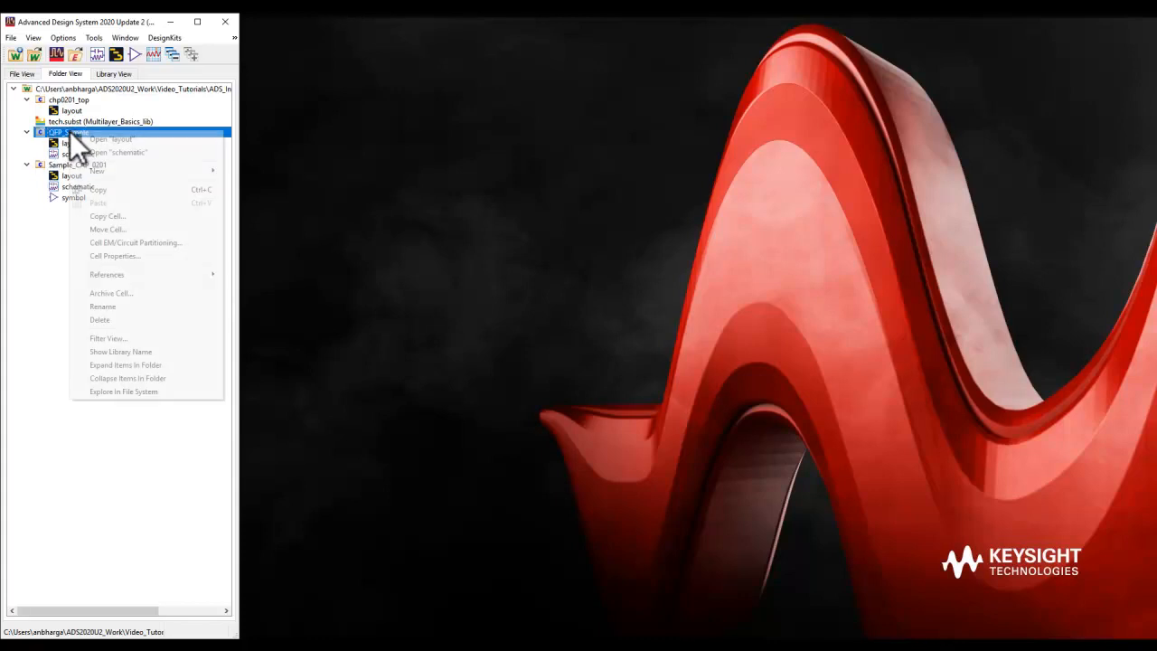
mouse_move(184, 177)
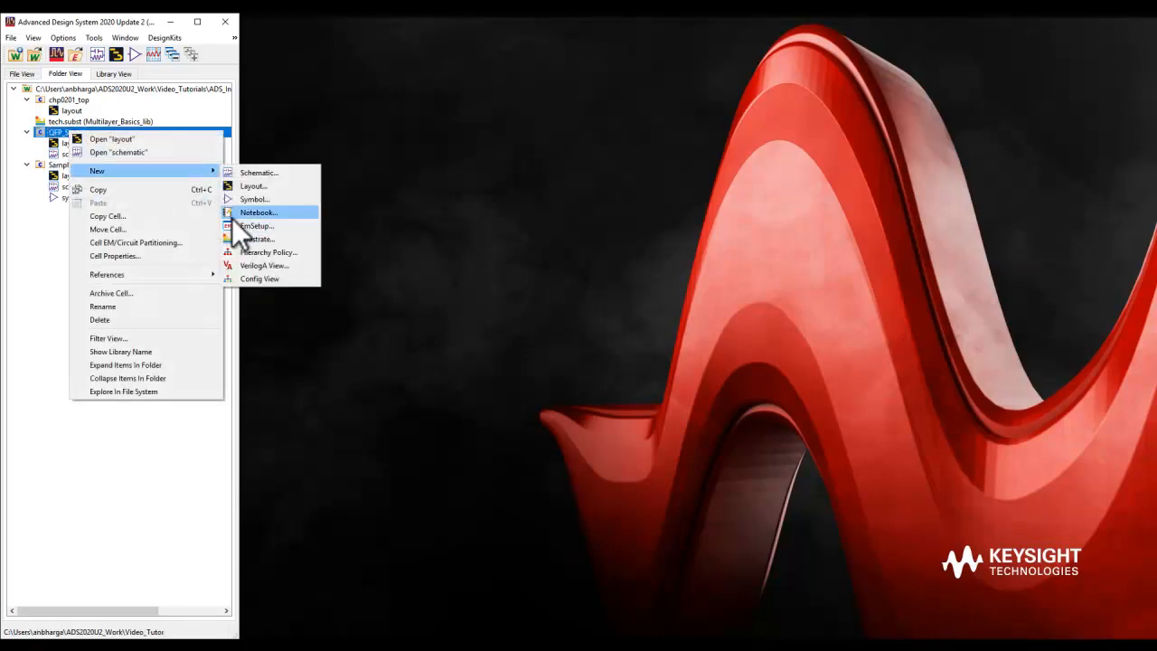
click(243, 200)
click(115, 352)
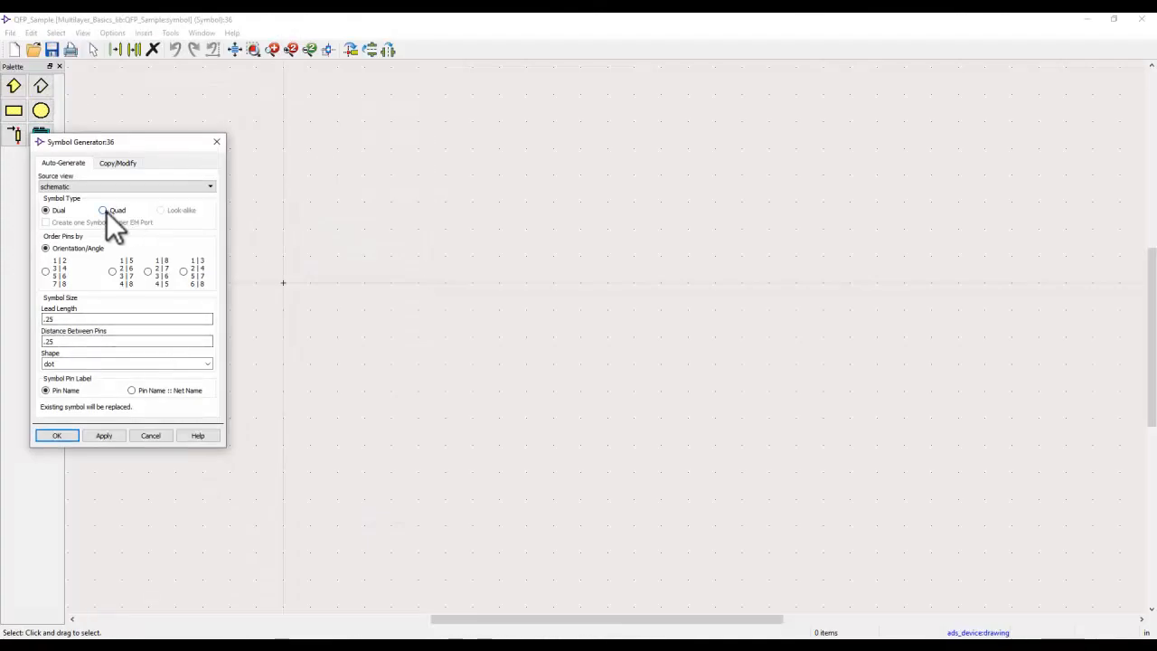
click(104, 210)
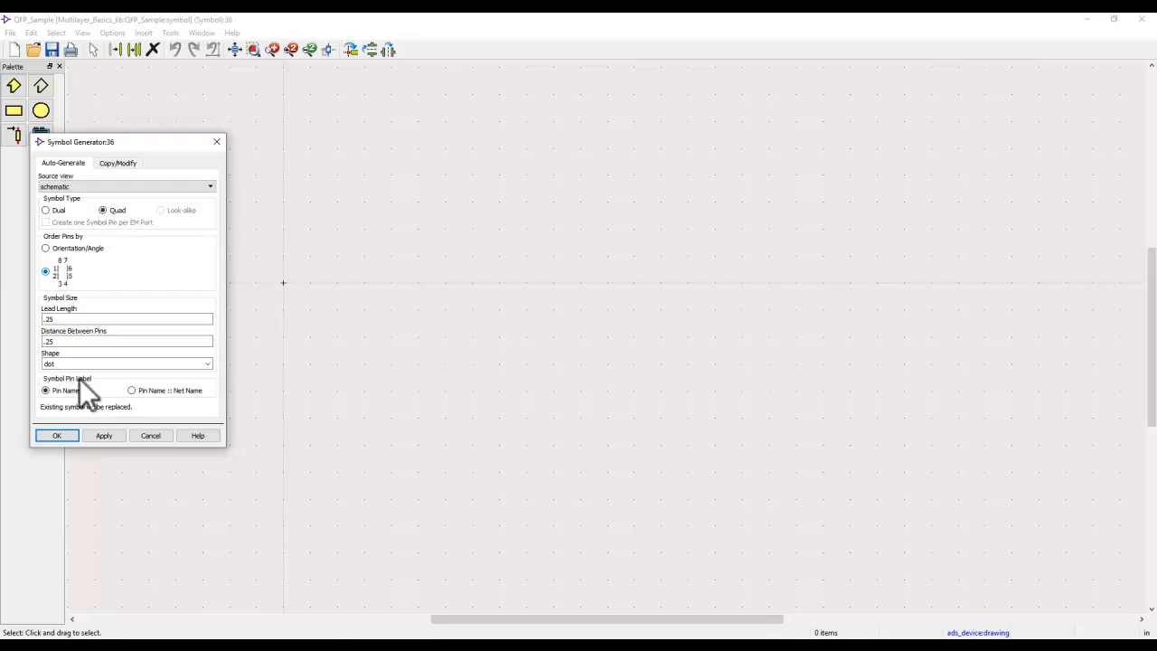
click(56, 434)
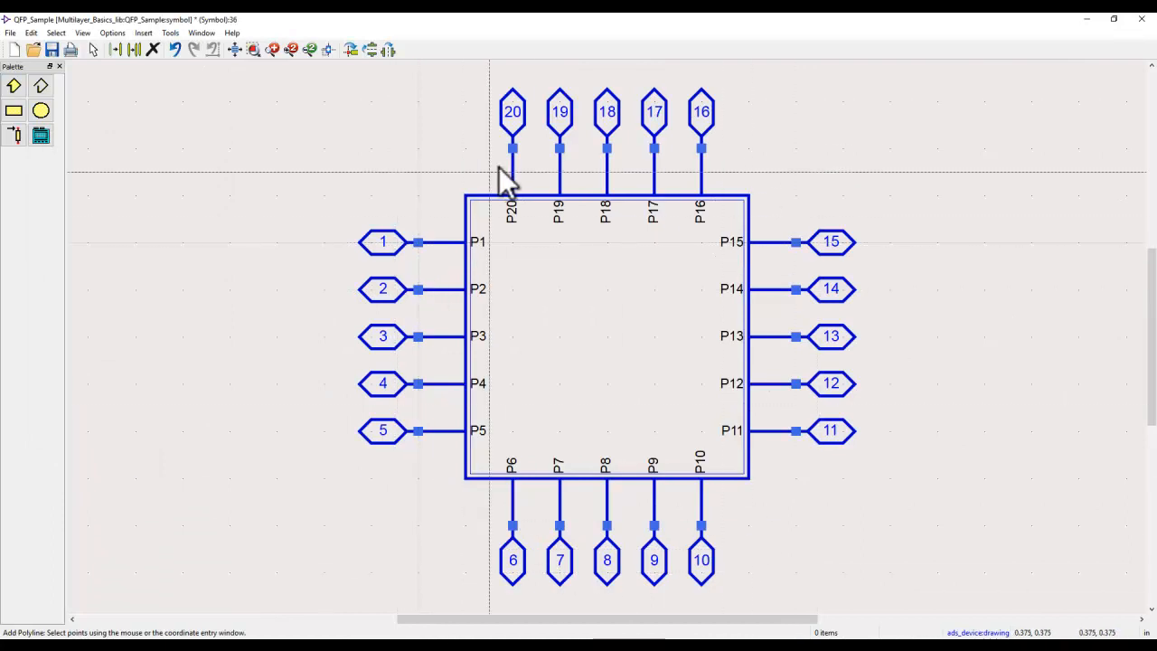
End the active polyline command, save the generated QFP_Sample symbol and close it
right_click(259, 178)
click(308, 184)
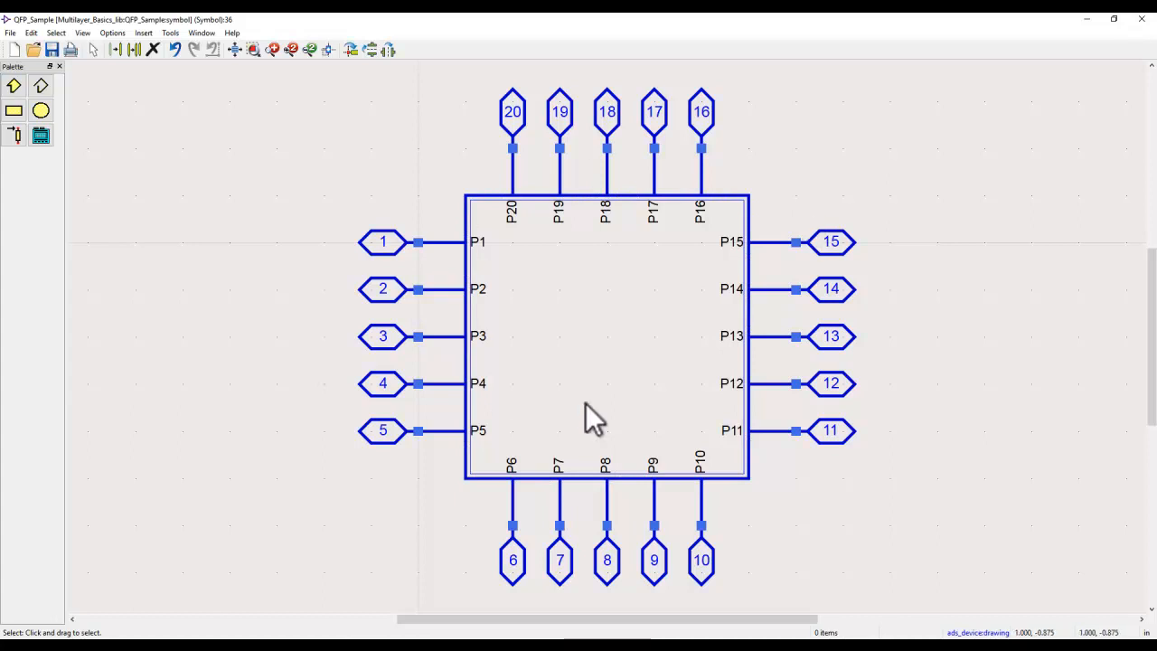
click(1140, 19)
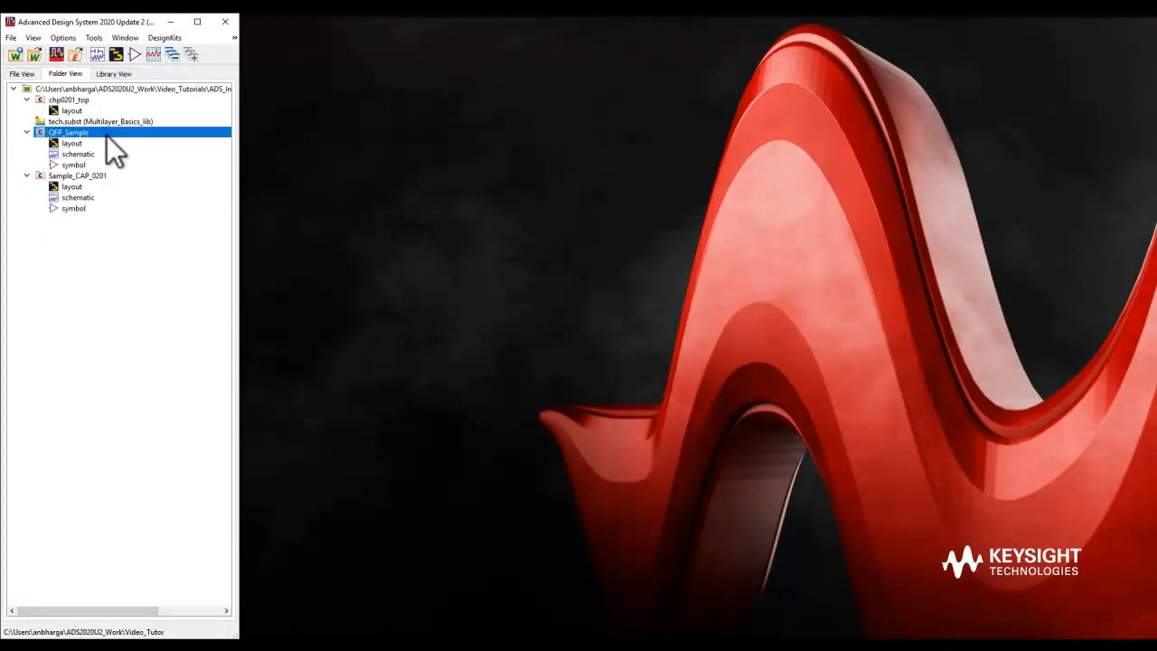
Create a new schematic in cell_1 and place one Sample_CAP_0201 capacitor symbol in it
click(99, 56)
click(106, 358)
drag(67, 219, 568, 289)
click(569, 289)
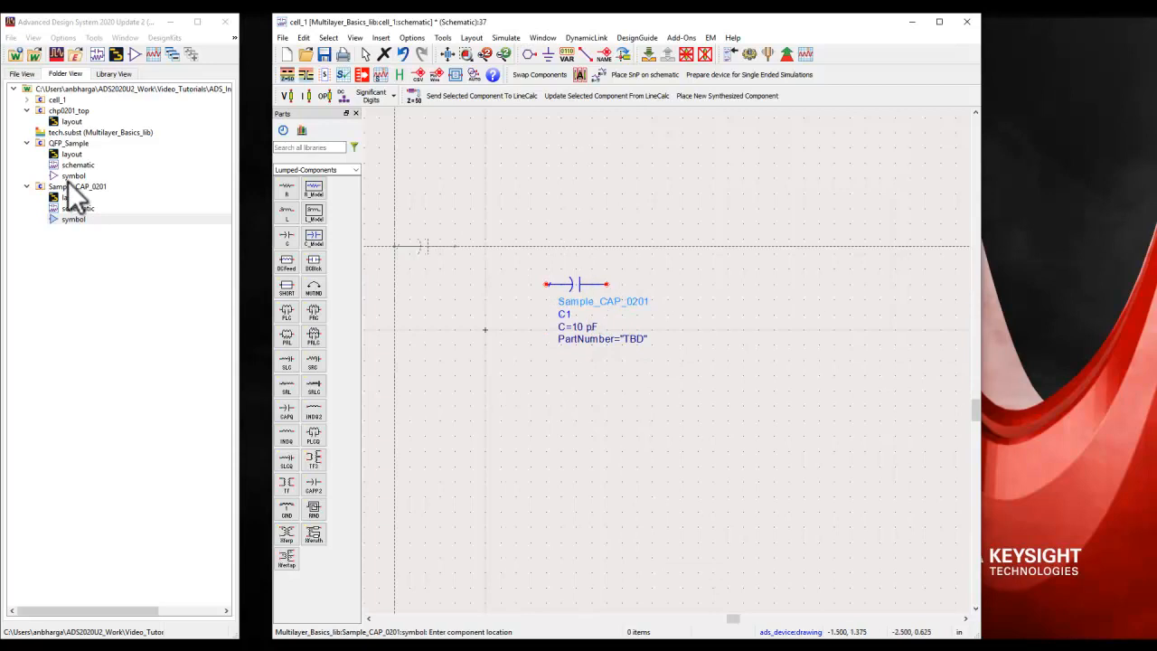
Place the QFP_Sample symbol beside the capacitor and a second Sample_CAP_0201 below the first one
drag(70, 175, 724, 281)
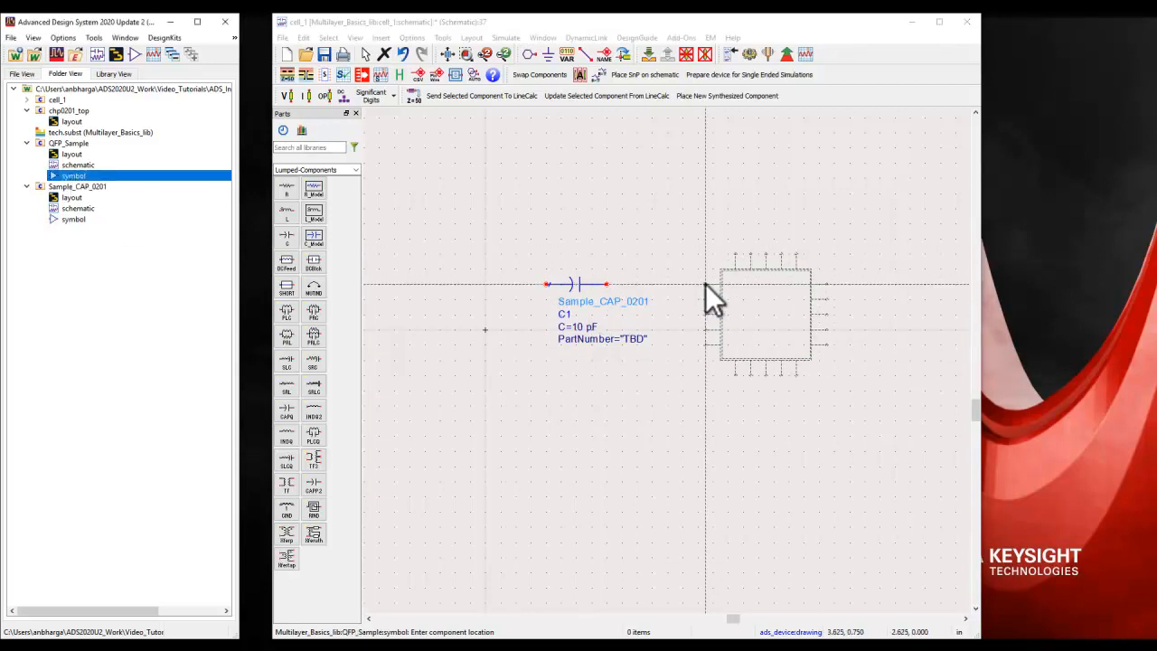
click(707, 284)
right_click(662, 237)
click(672, 243)
drag(82, 219, 584, 400)
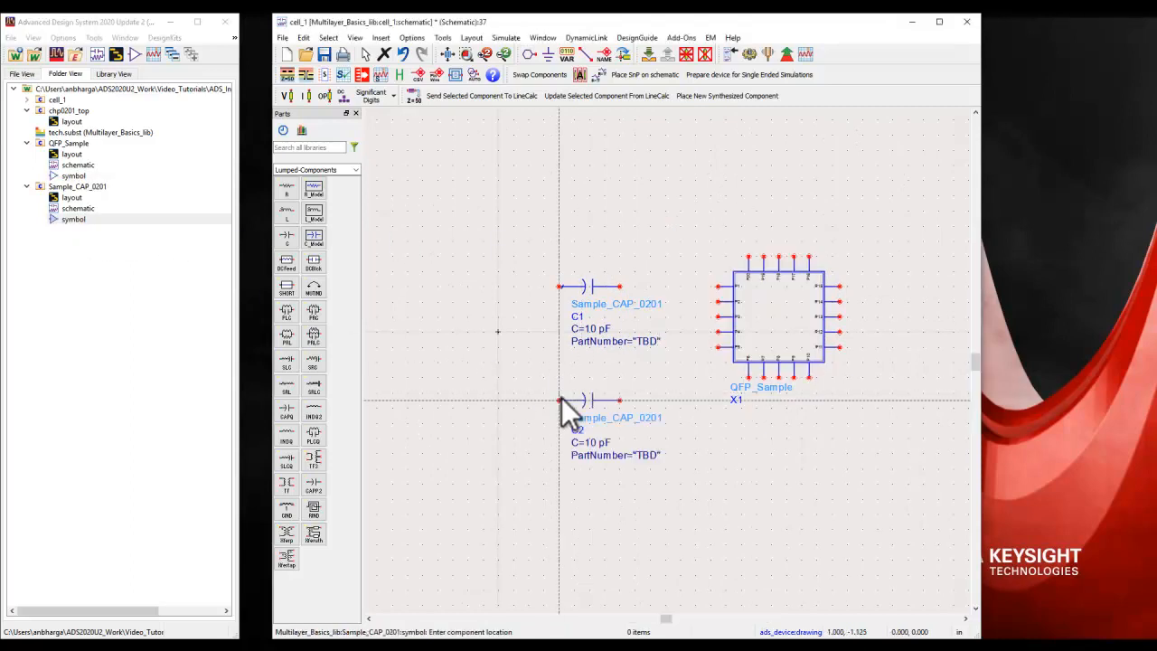
Wire the inner end of C1 to pin P1 and of C2 to pin P5 of QFP_Sample, and save the schematic
scroll(775, 358, up, 1)
key(ctrl+w)
click(701, 270)
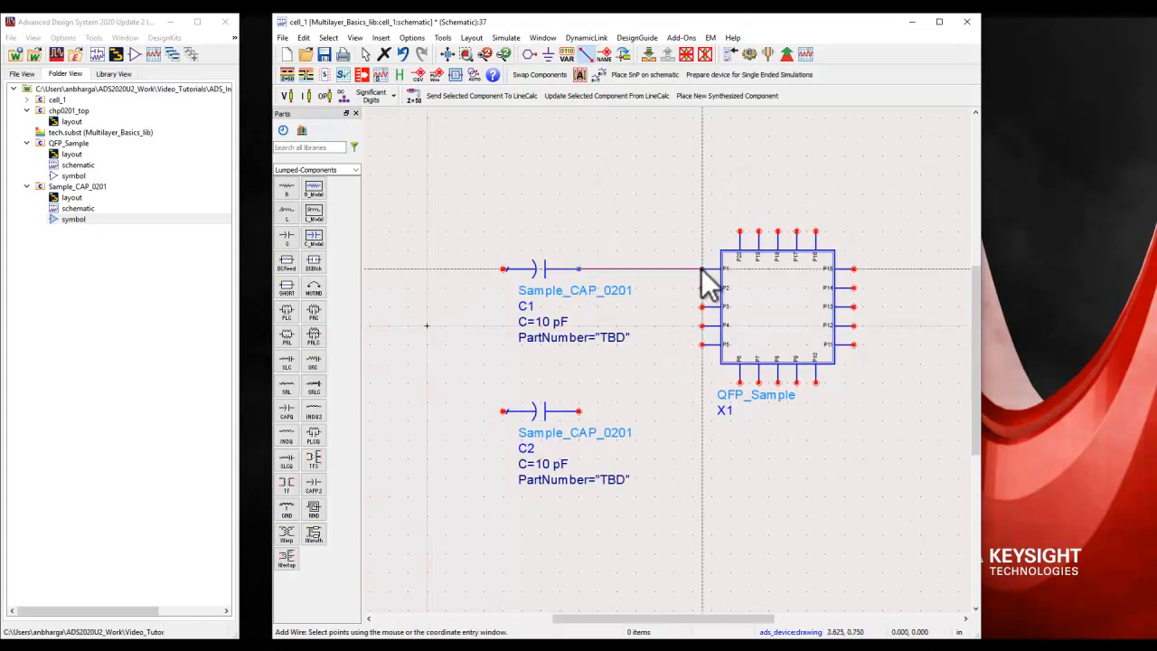
click(578, 411)
click(701, 346)
key(Escape)
scroll(683, 371, down, 1)
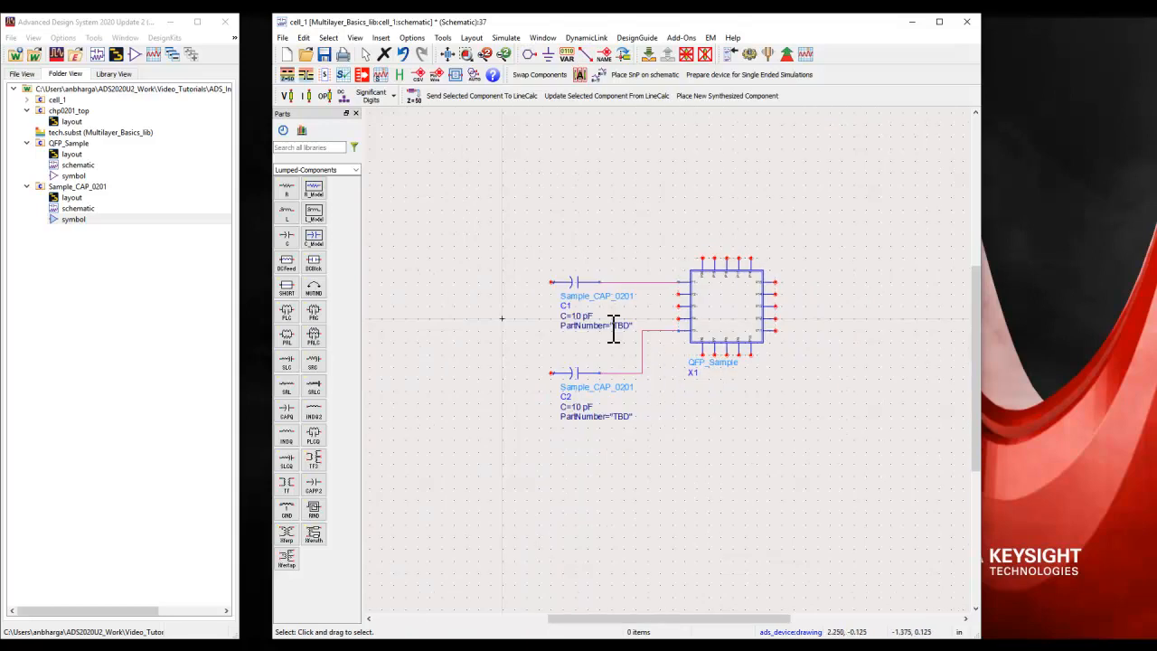
click(324, 54)
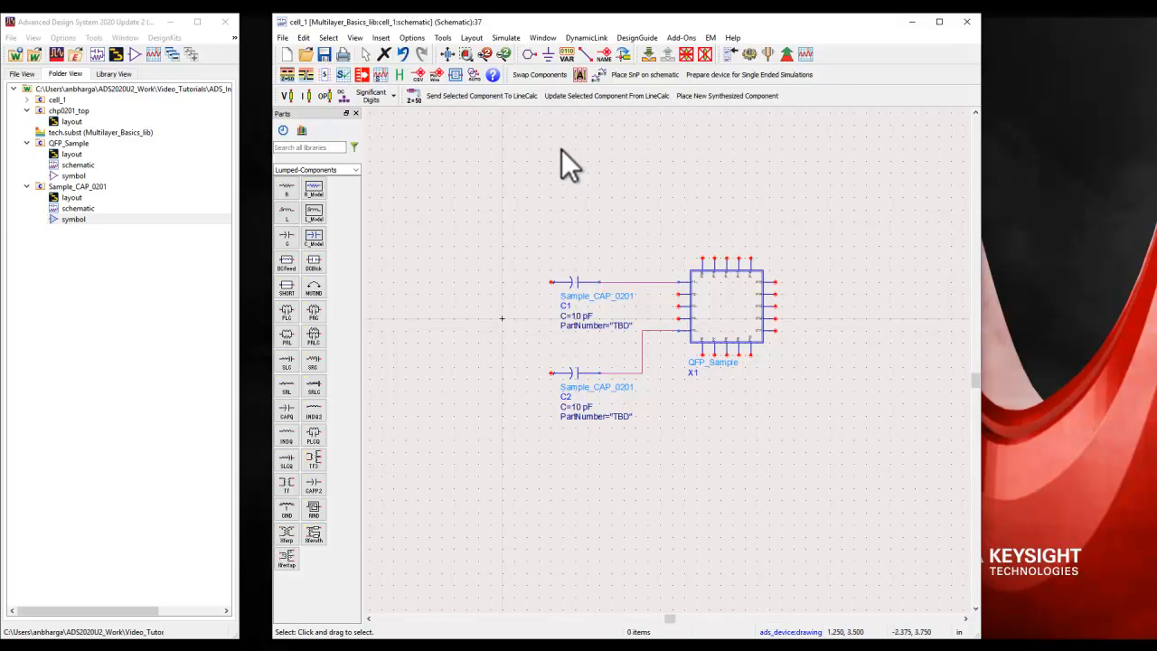
Generate the layout from the cell_1 schematic, synchronizing the entire design
click(474, 38)
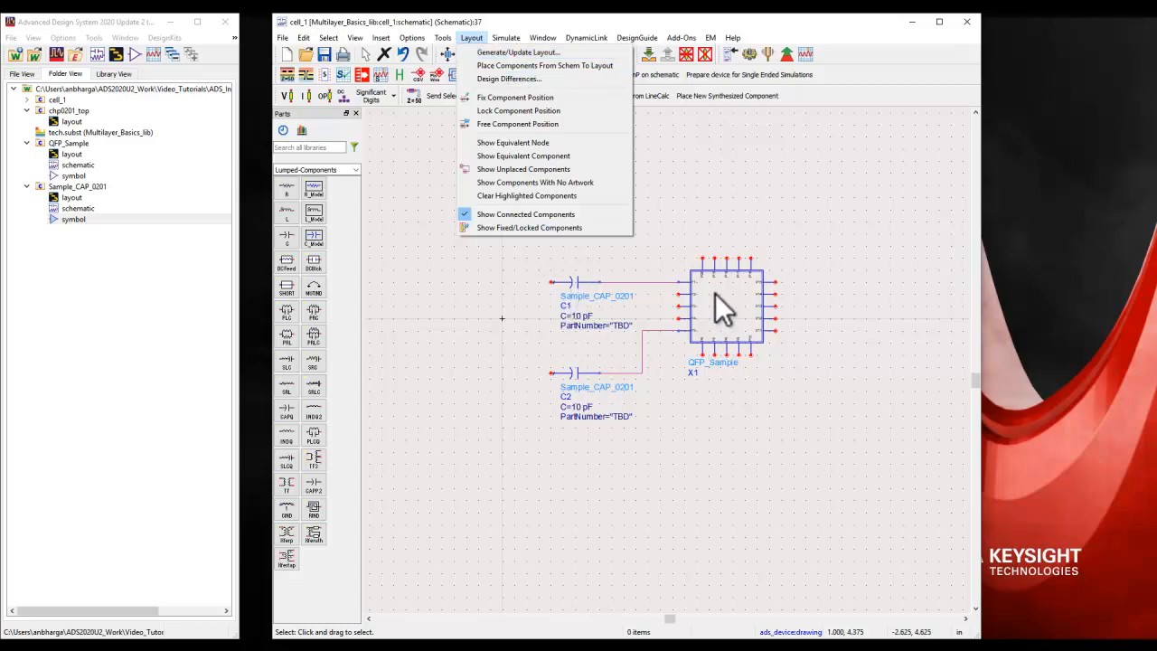
click(501, 53)
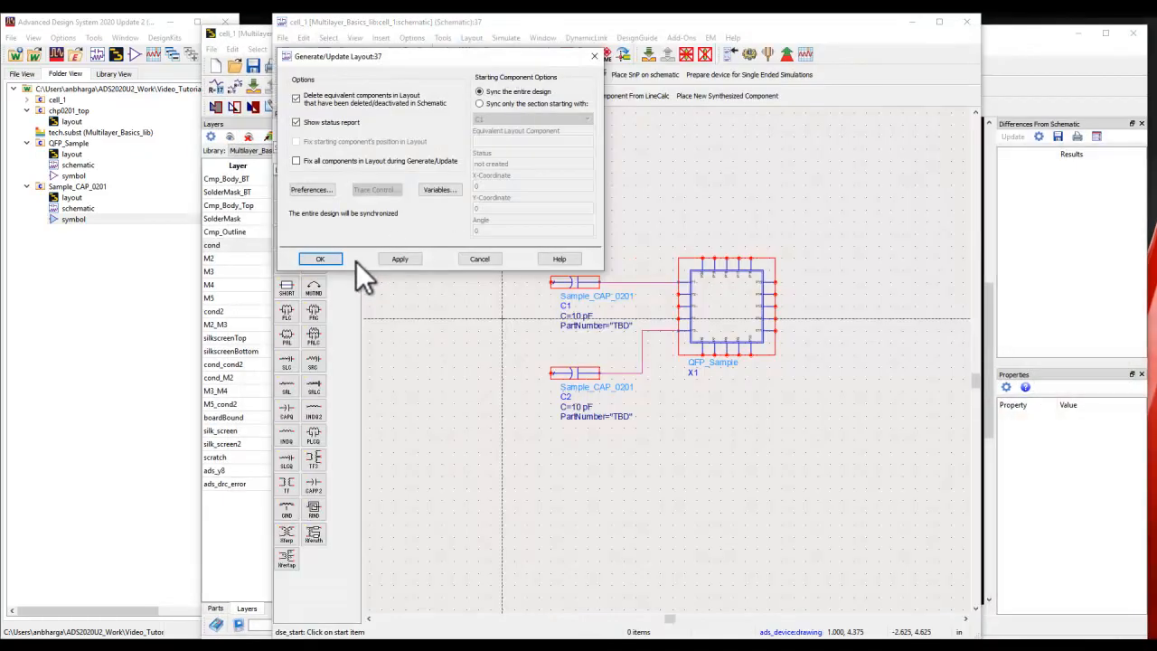
click(323, 259)
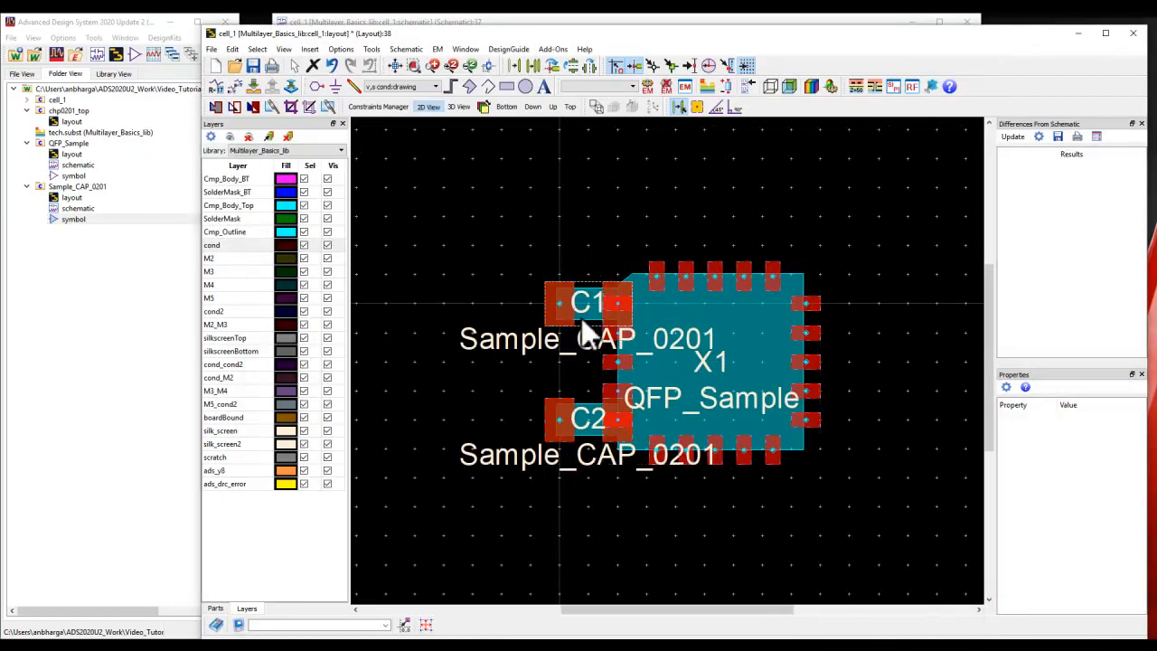
Move capacitors C1 and C2 away from QFP_Sample in the generated layout so they no longer overlap it
drag(550, 305, 434, 229)
drag(559, 440, 399, 517)
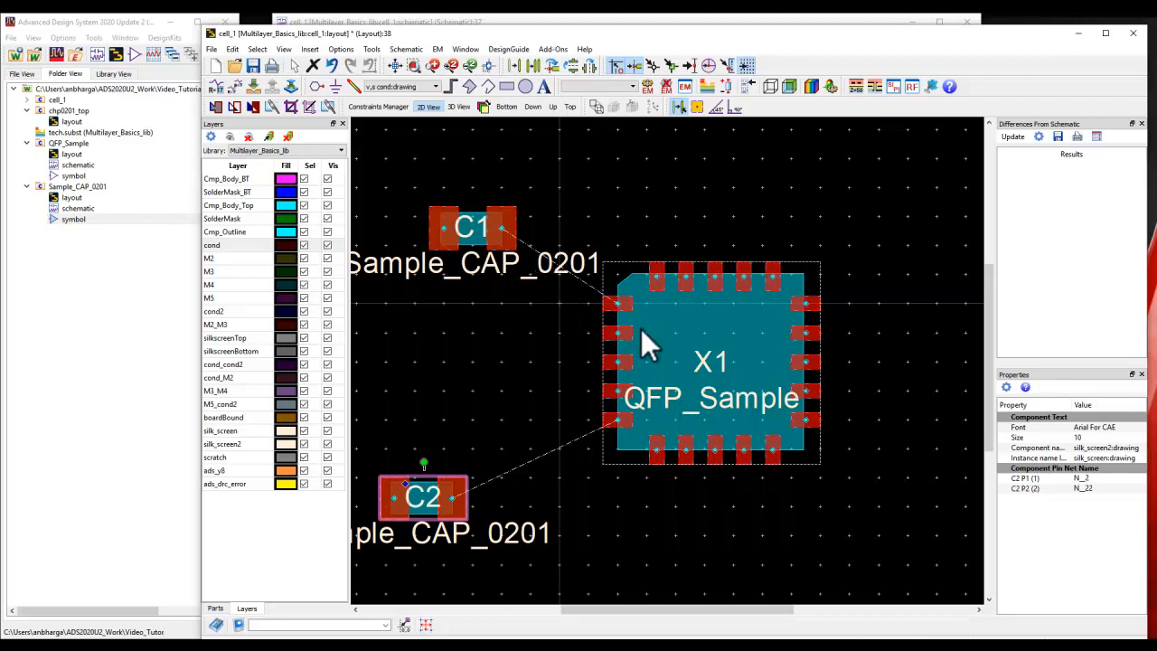
scroll(640, 328, down, 1)
scroll(695, 442, down, 1)
drag(555, 262, 527, 260)
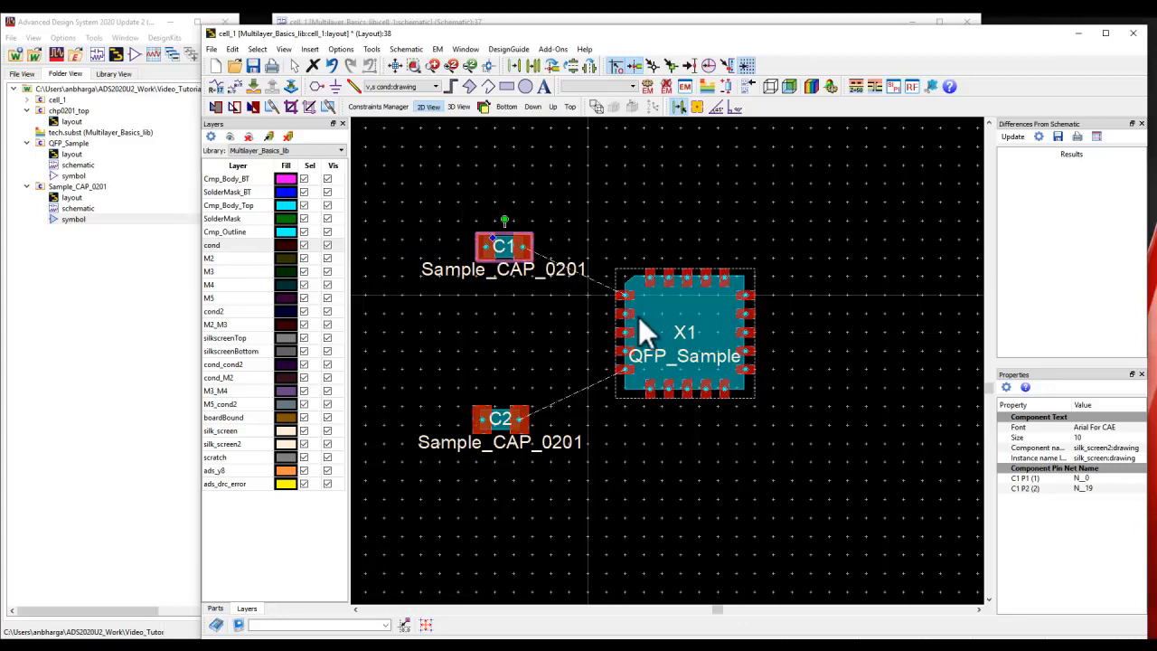
Close the generated layout without saving it and dismiss the layout generation status report
click(1132, 32)
click(679, 359)
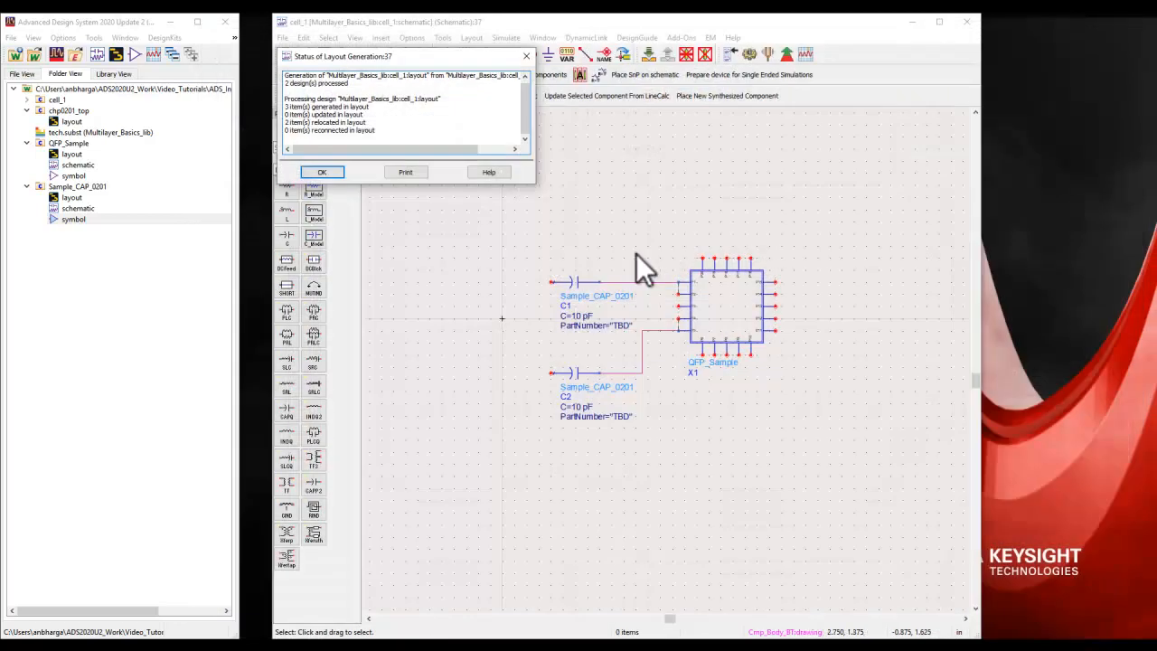
click(324, 174)
Shrink the schematic window, start placing components from schematic to layout, and arrange the layout window below the schematic
mouse_move(524, 15)
mouse_down()
mouse_move(556, 262)
mouse_move(527, 22)
mouse_up()
drag(549, 391, 553, 301)
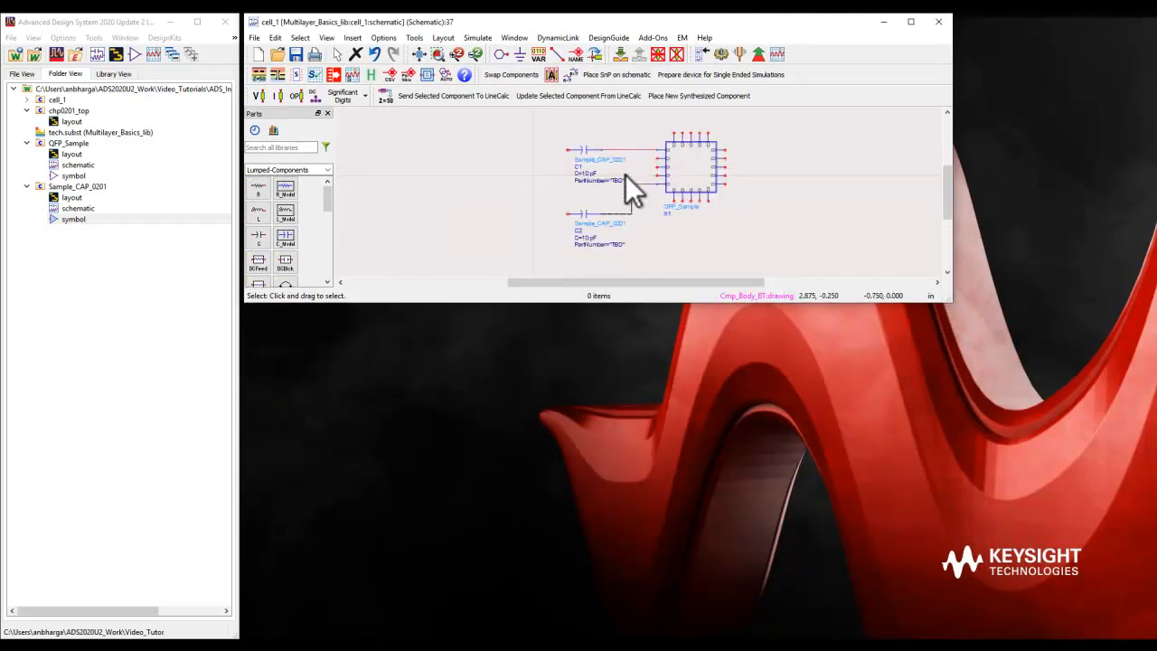
click(442, 38)
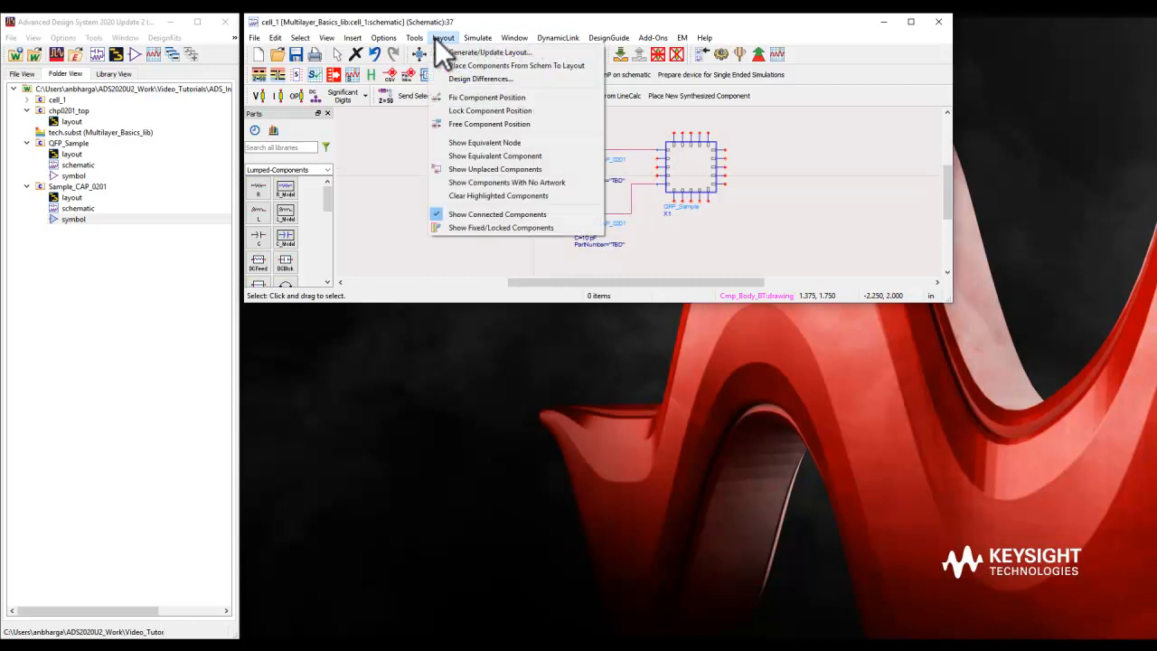
click(491, 69)
drag(529, 26, 553, 307)
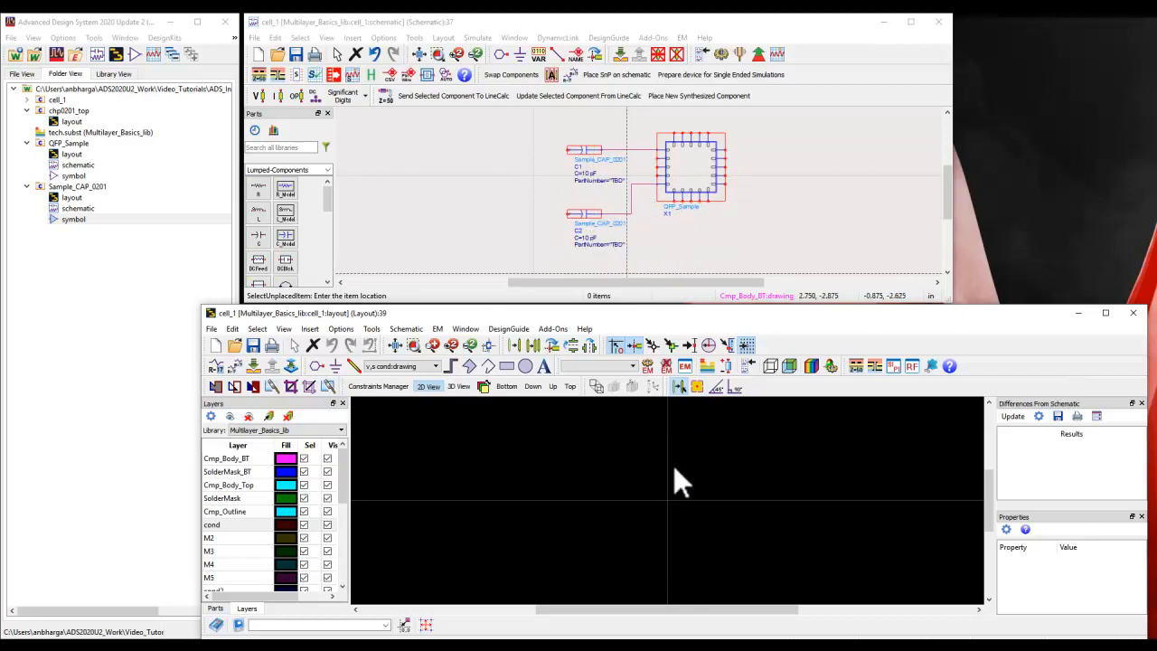
Pick capacitor C1 in the schematic and place its footprint near the layout origin
click(585, 148)
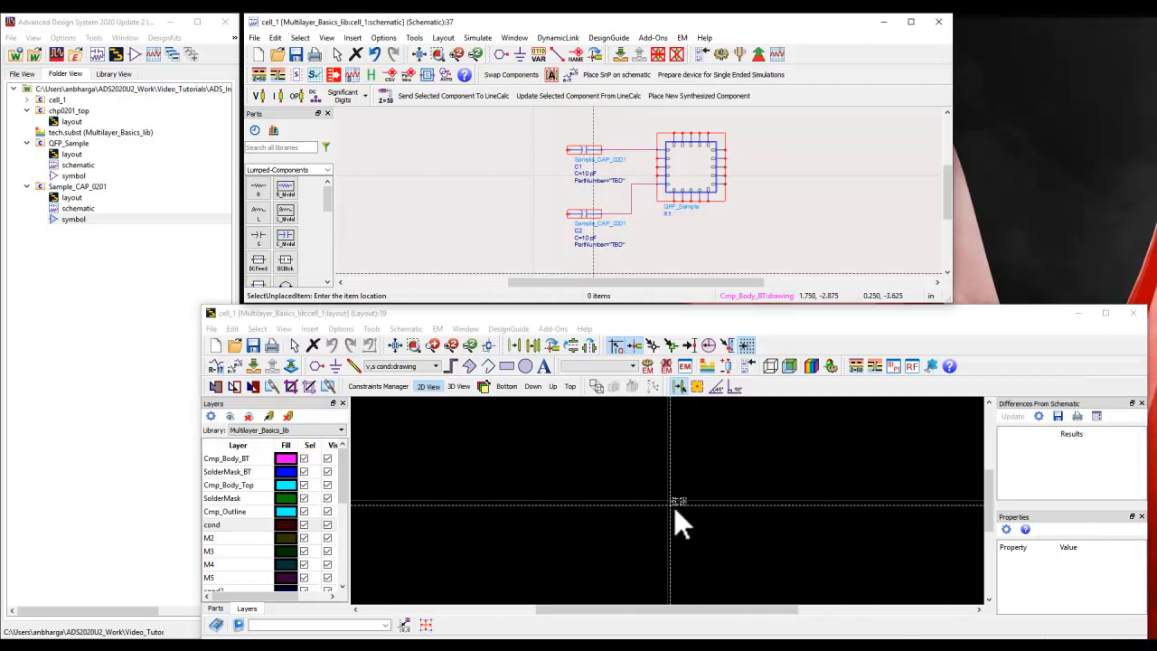
scroll(669, 497, up, 3)
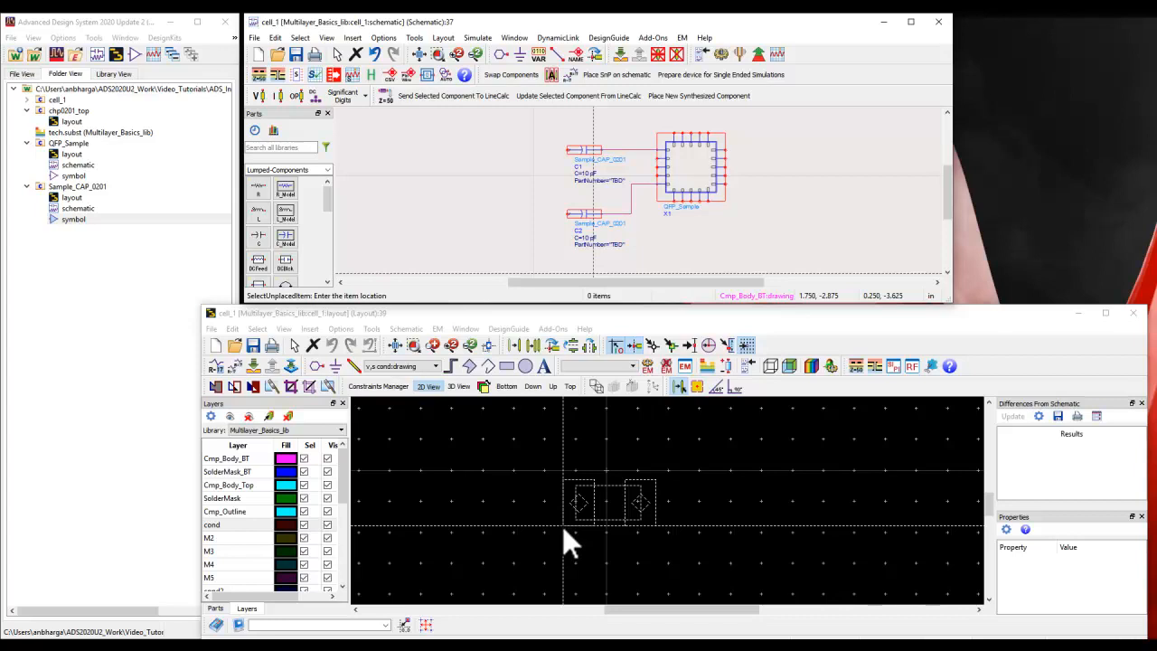
click(527, 487)
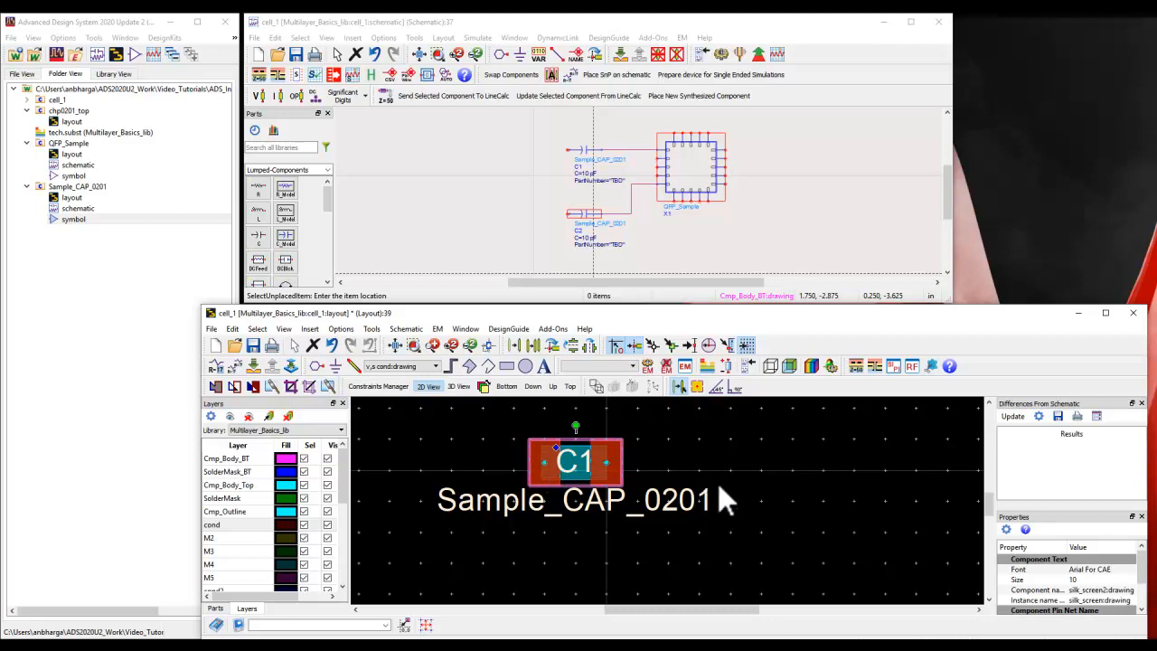
Pick capacitor C2 in the schematic and place its footprint below C1 in the layout
scroll(679, 507, down, 3)
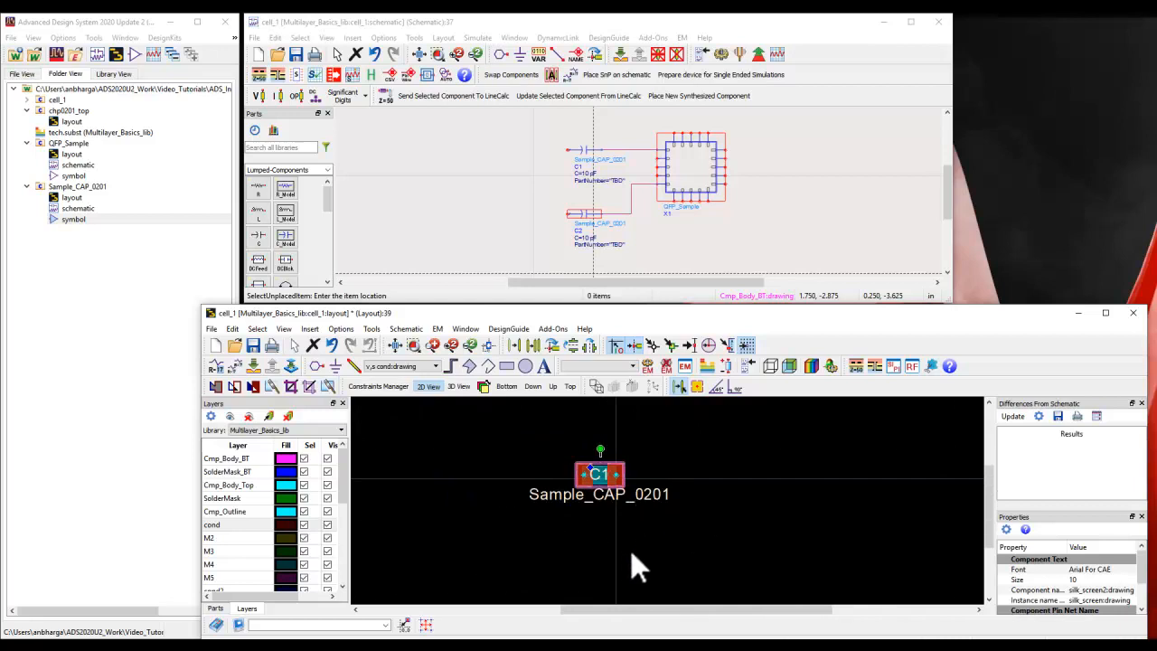
drag(629, 549, 599, 494)
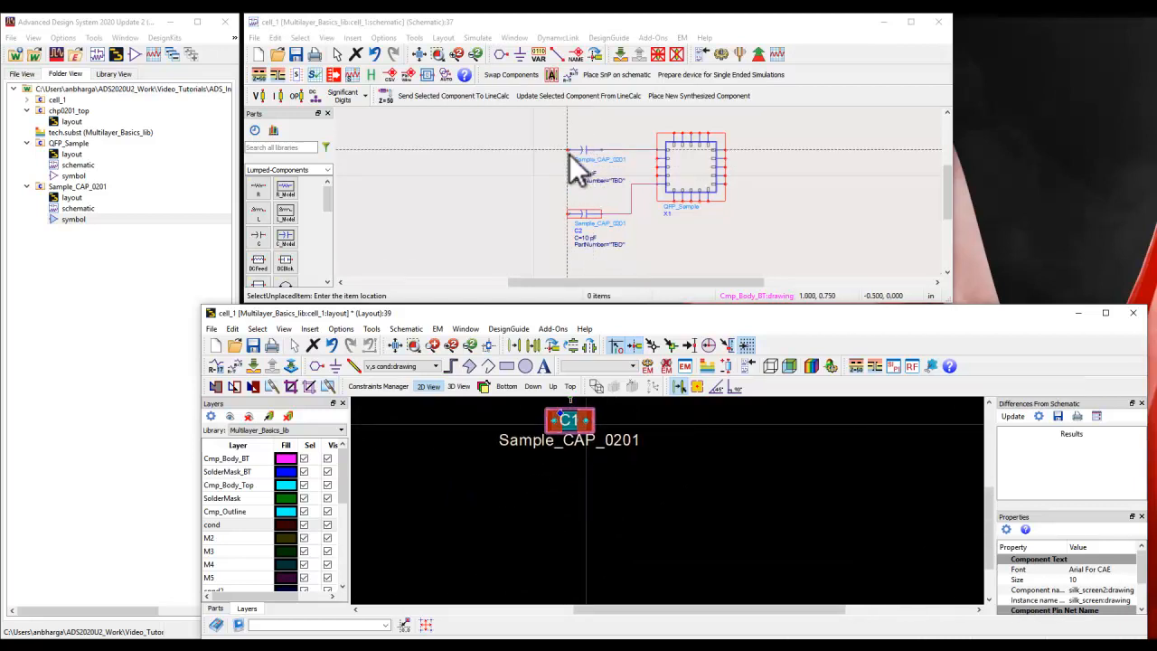
click(591, 214)
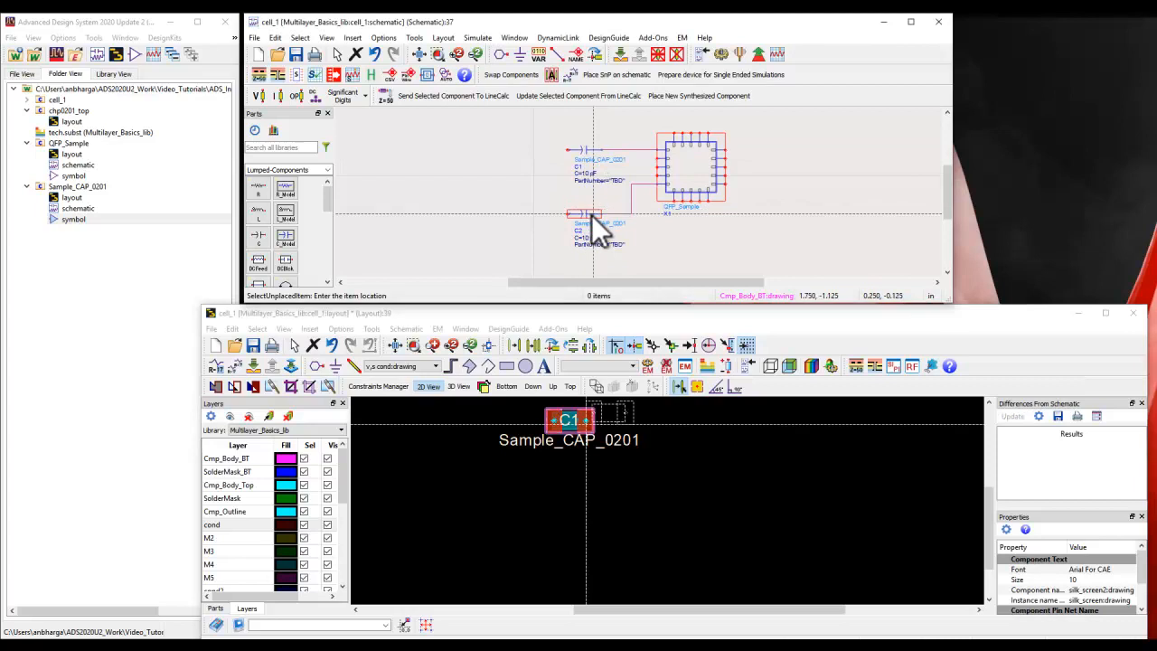
click(551, 544)
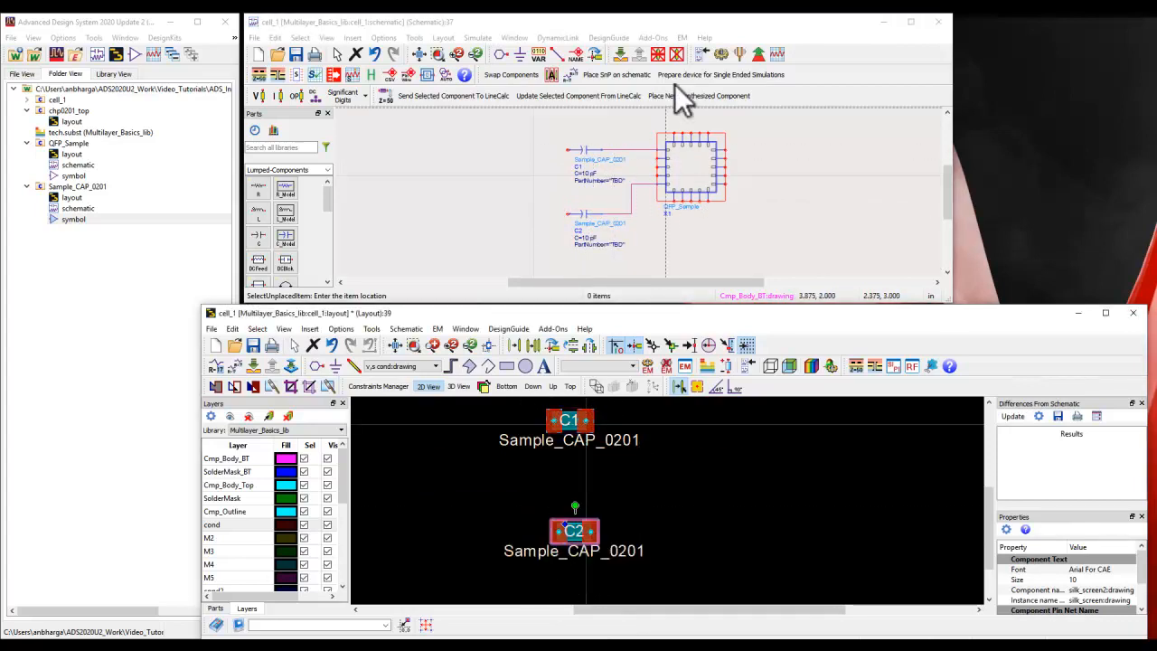
Pick the QFP_Sample component in the schematic and place its footprint to the right of both capacitors in the layout
click(685, 167)
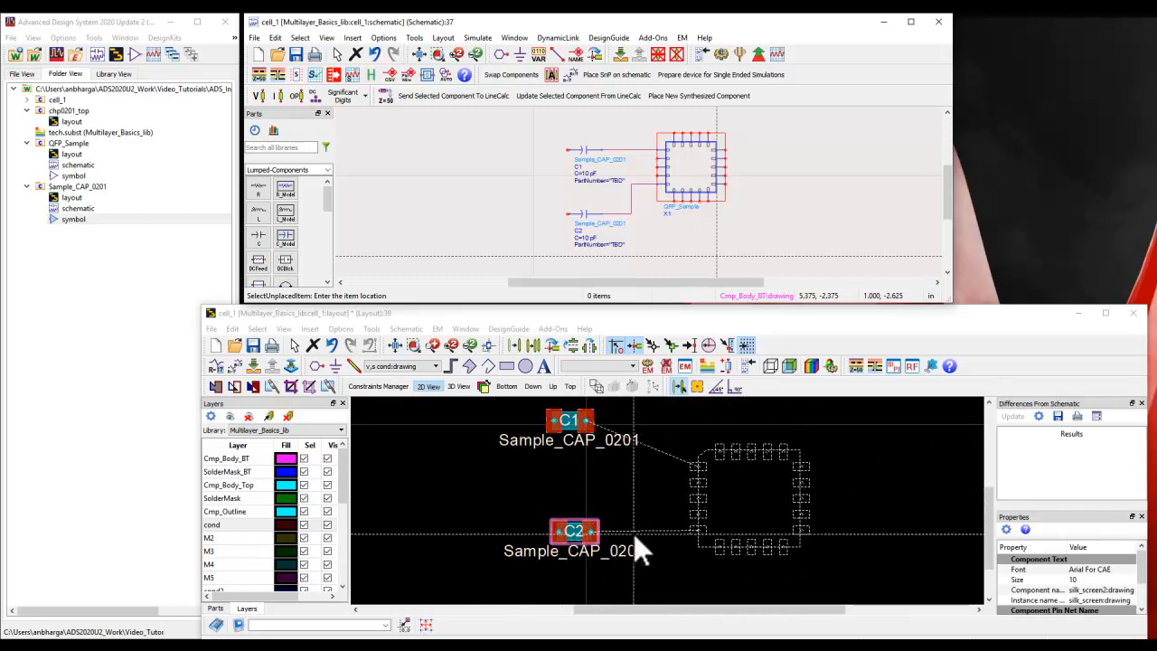
click(645, 513)
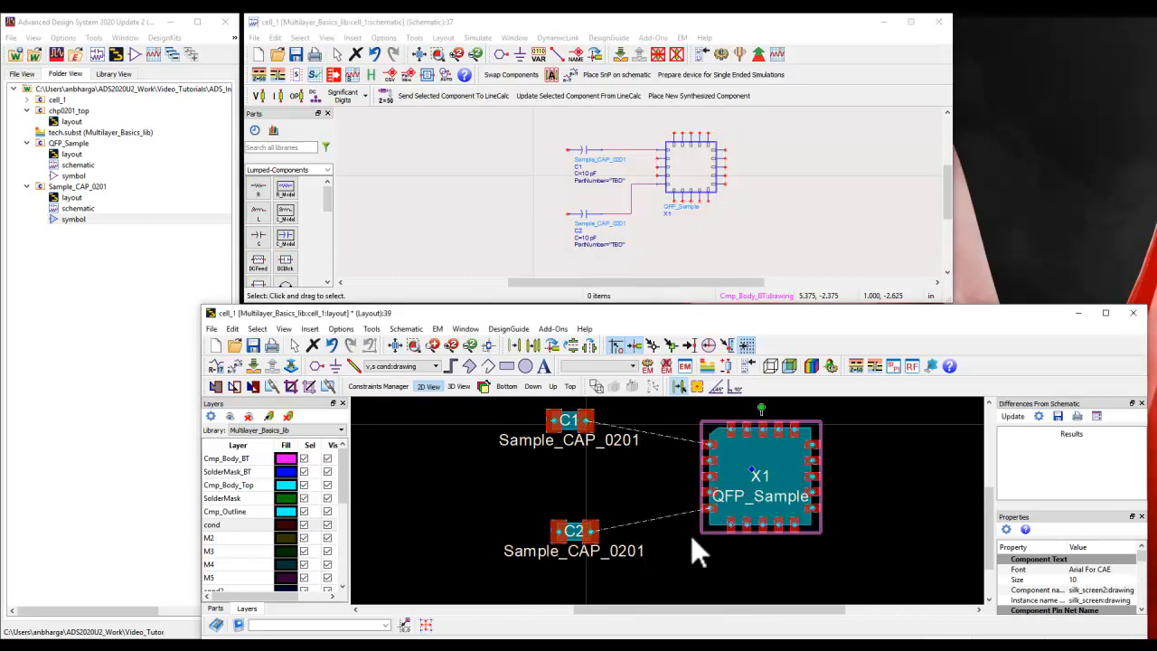
scroll(605, 478, down, 2)
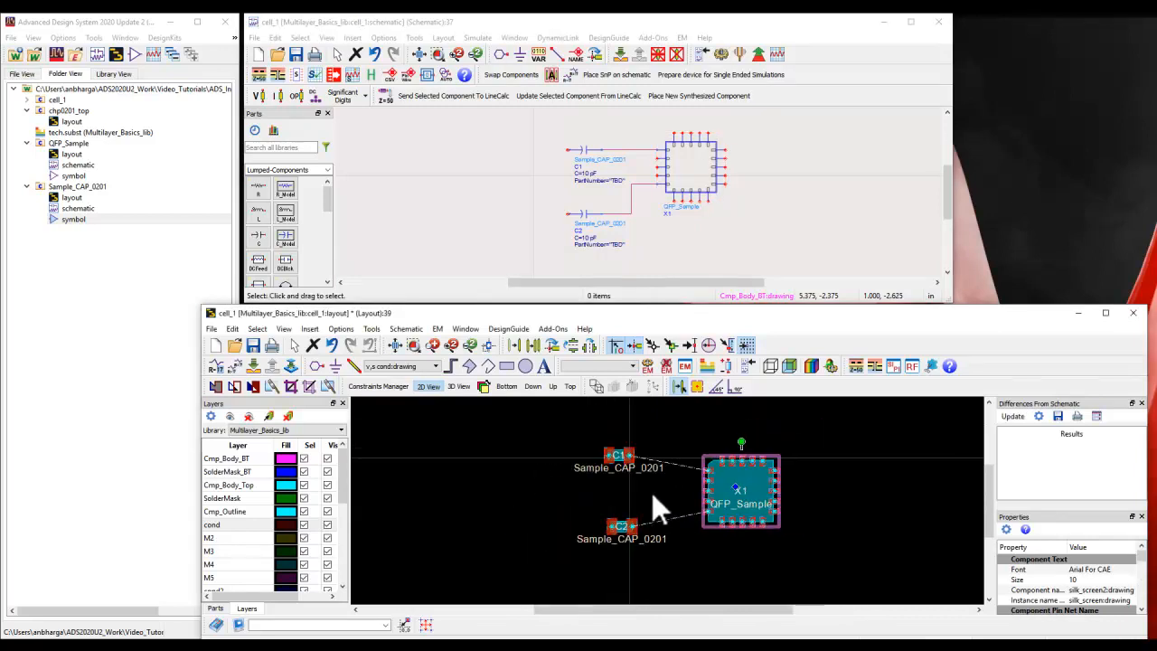
Delete C1, C2 and QFP_Sample from the layout together
click(658, 502)
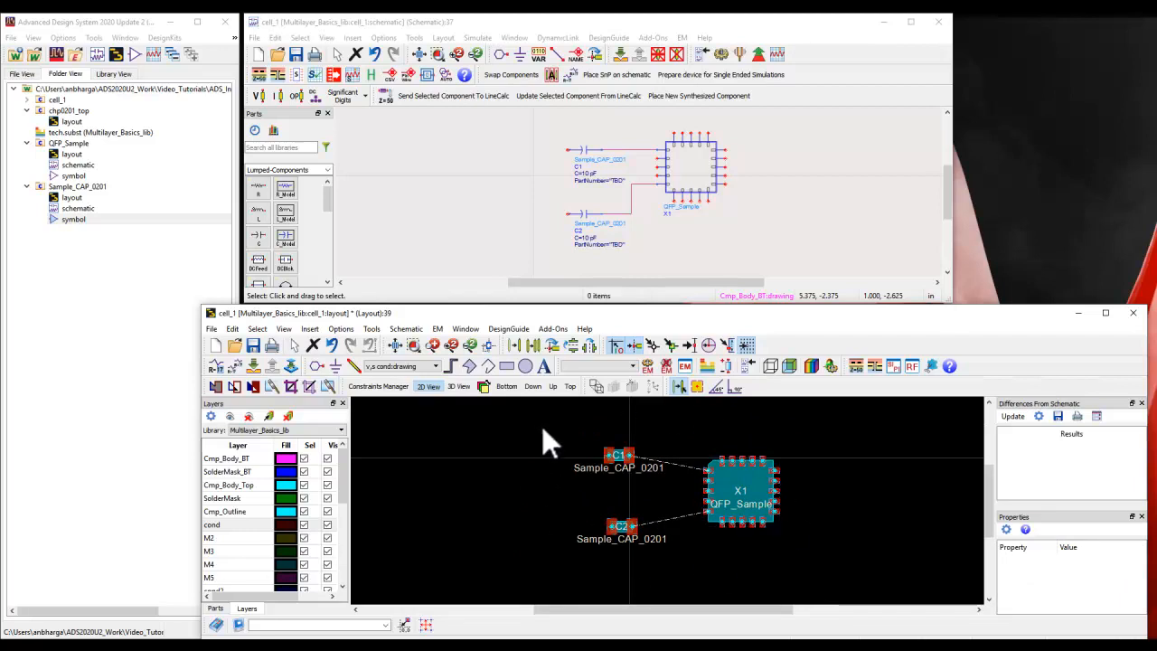
drag(539, 422, 826, 558)
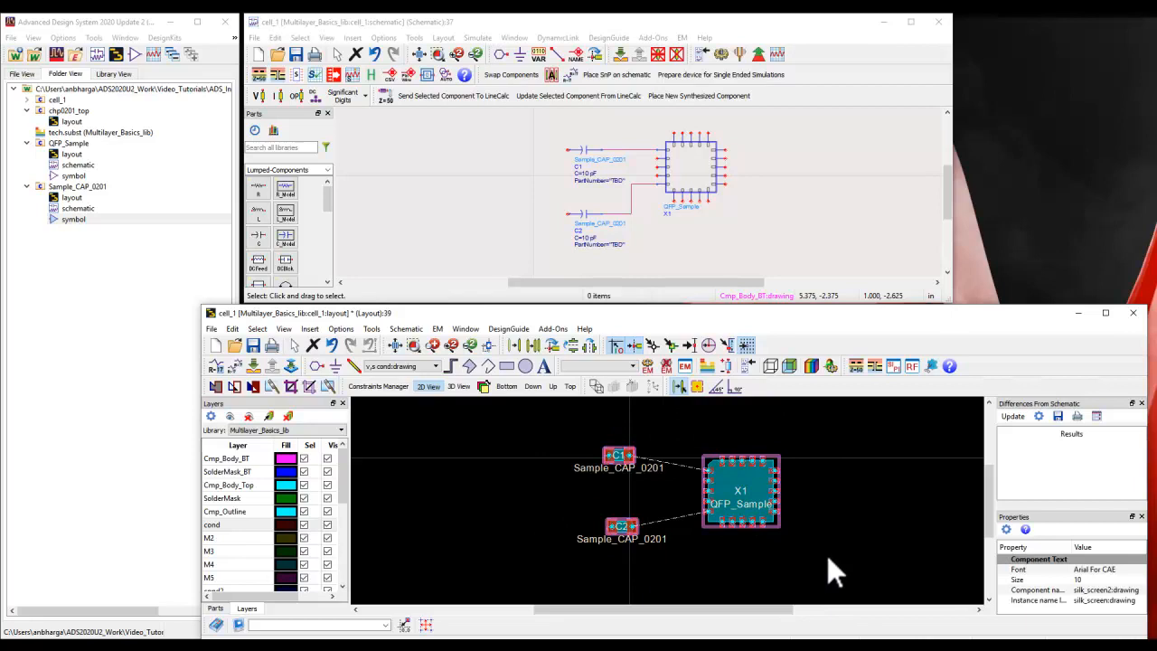
key(Delete)
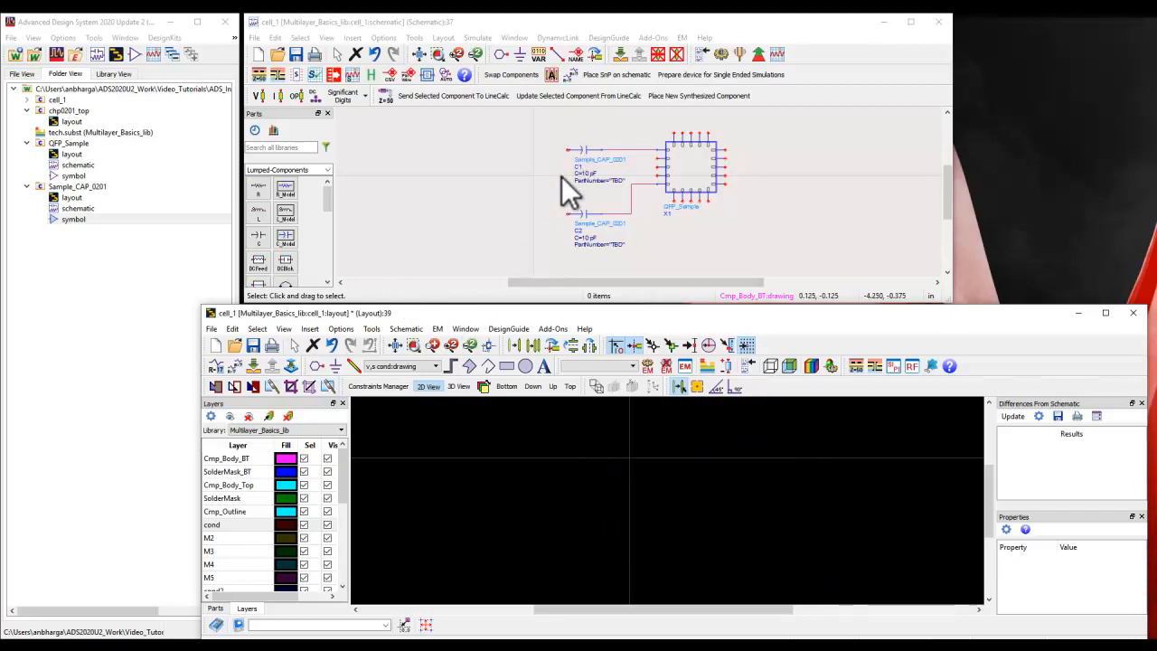
Open the chp0201_top layout, move its origin to the centre of pin P1, and save the layout
double_click(71, 121)
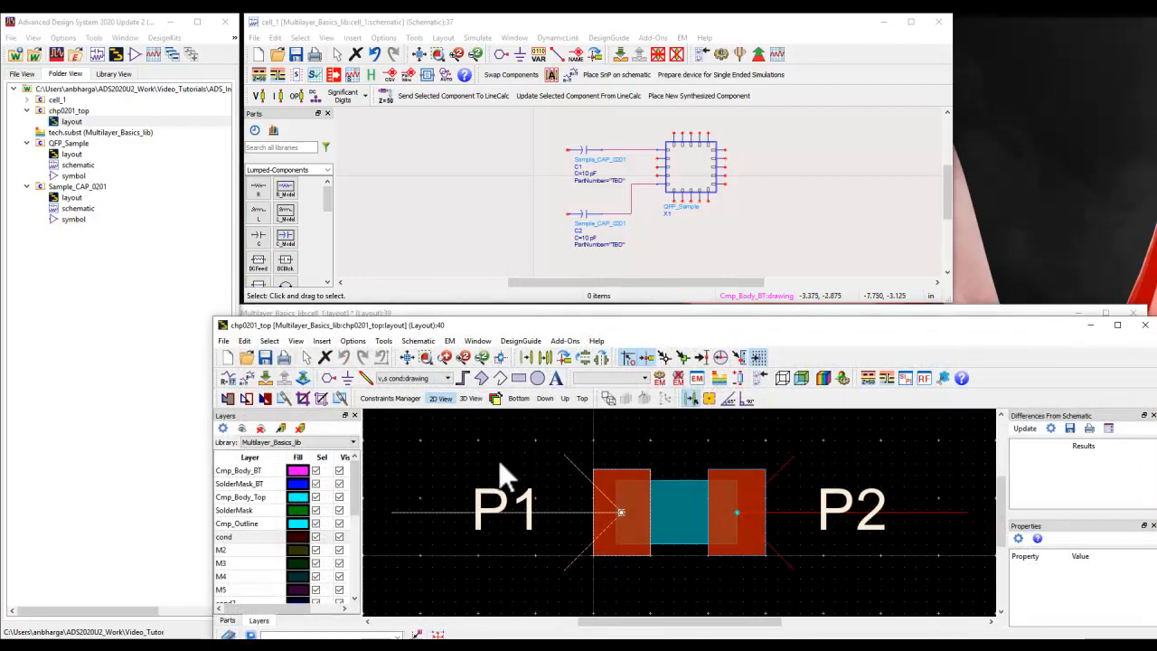
scroll(637, 542, down, 1)
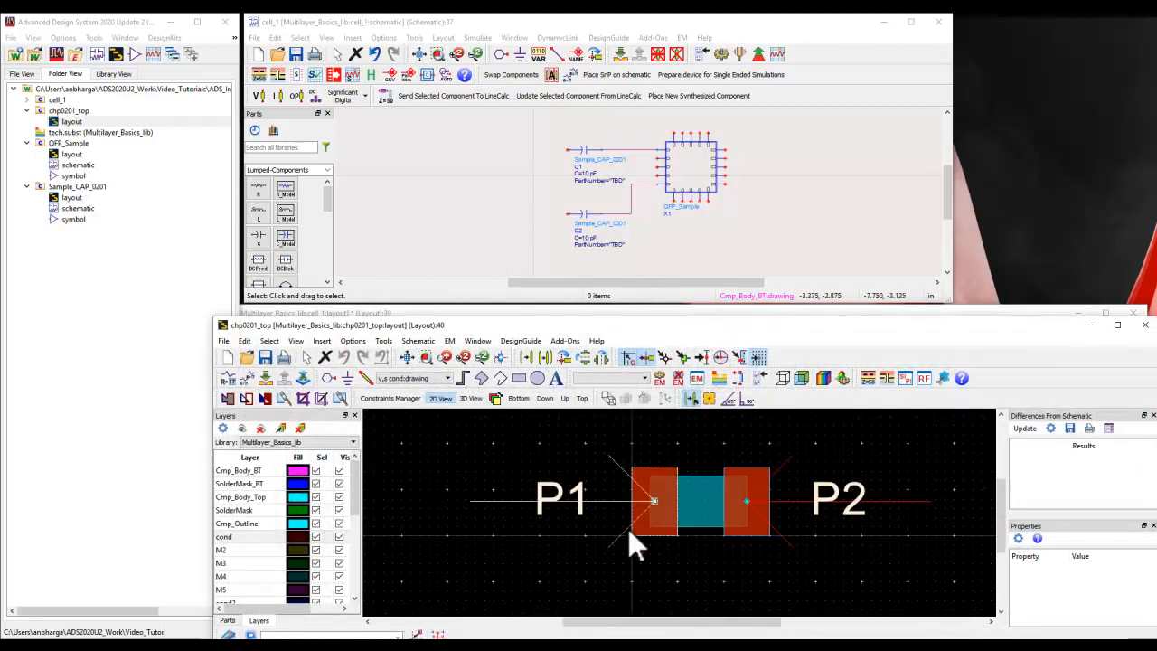
drag(682, 316, 695, 28)
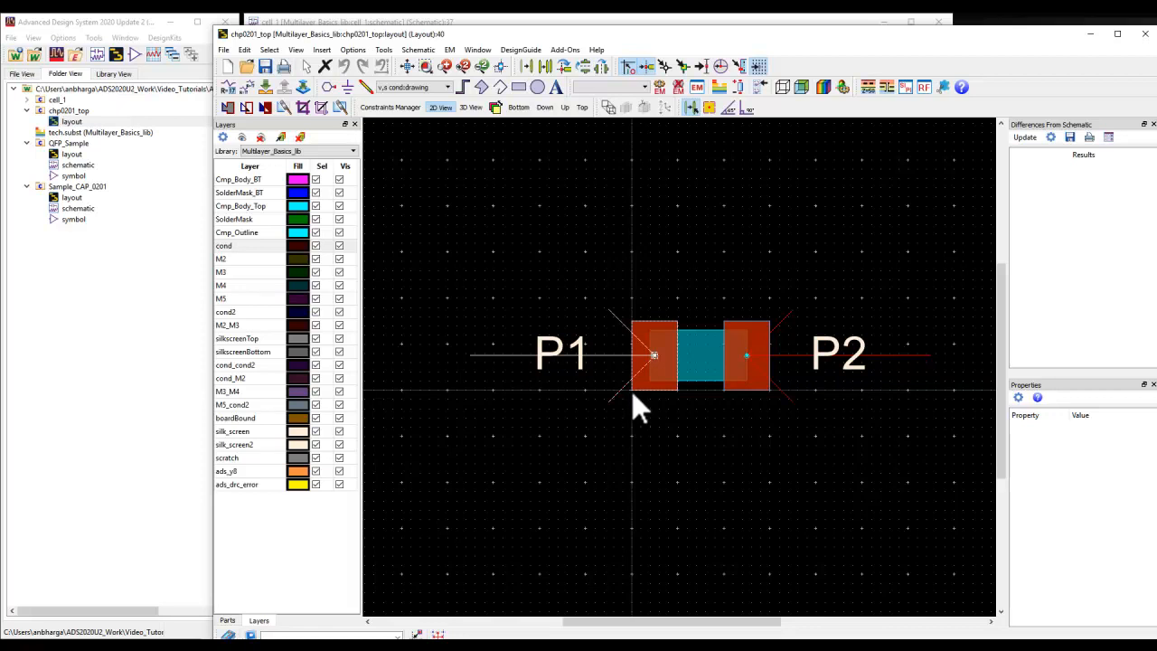
drag(508, 41, 500, 25)
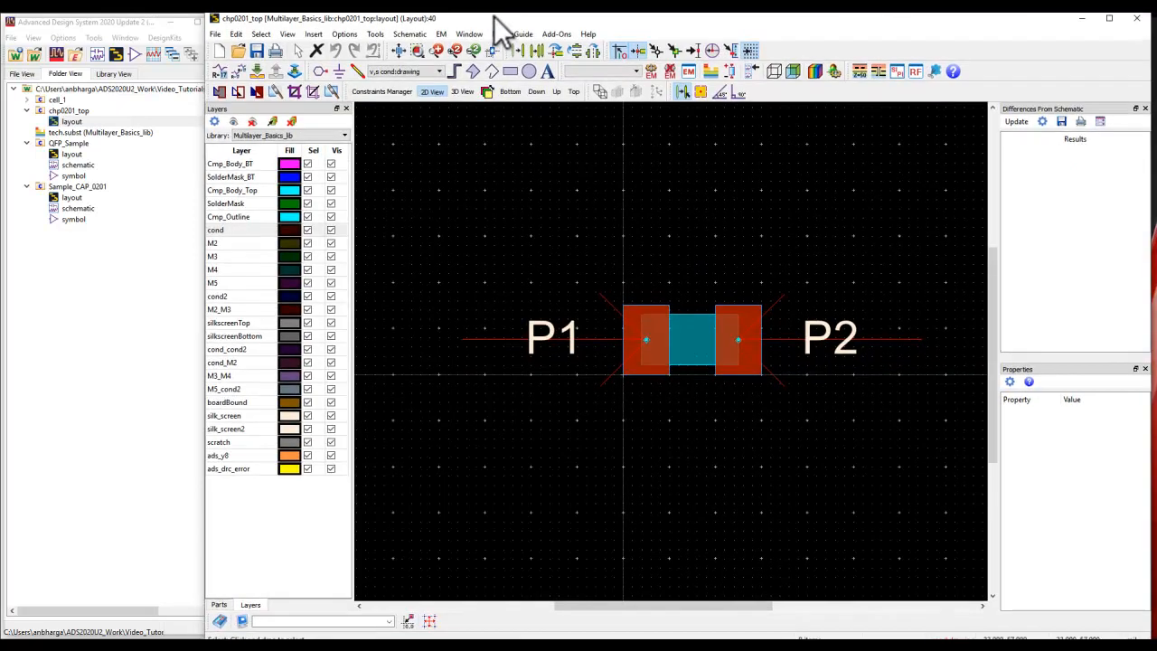
double_click(494, 17)
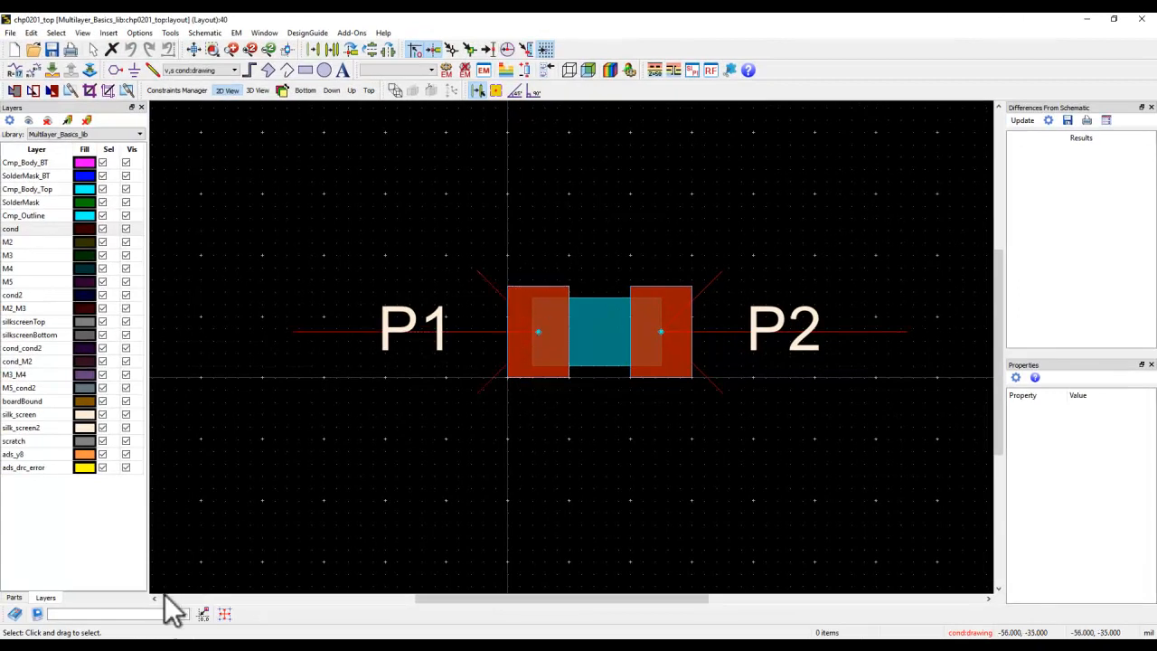
click(203, 614)
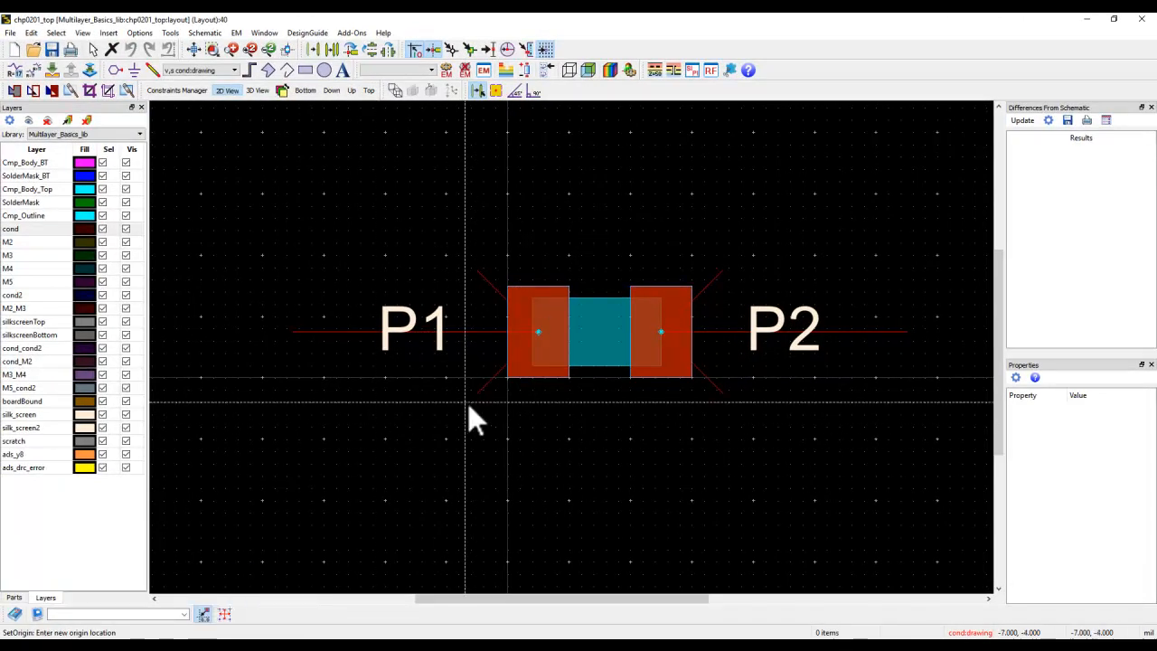
click(538, 330)
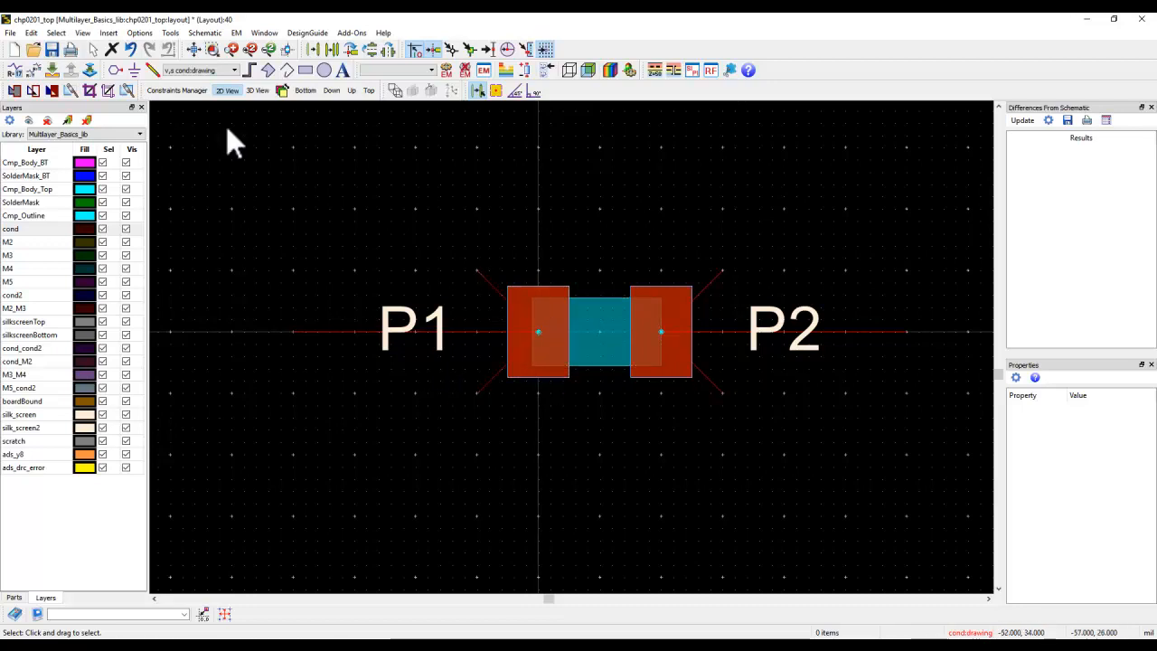
click(52, 49)
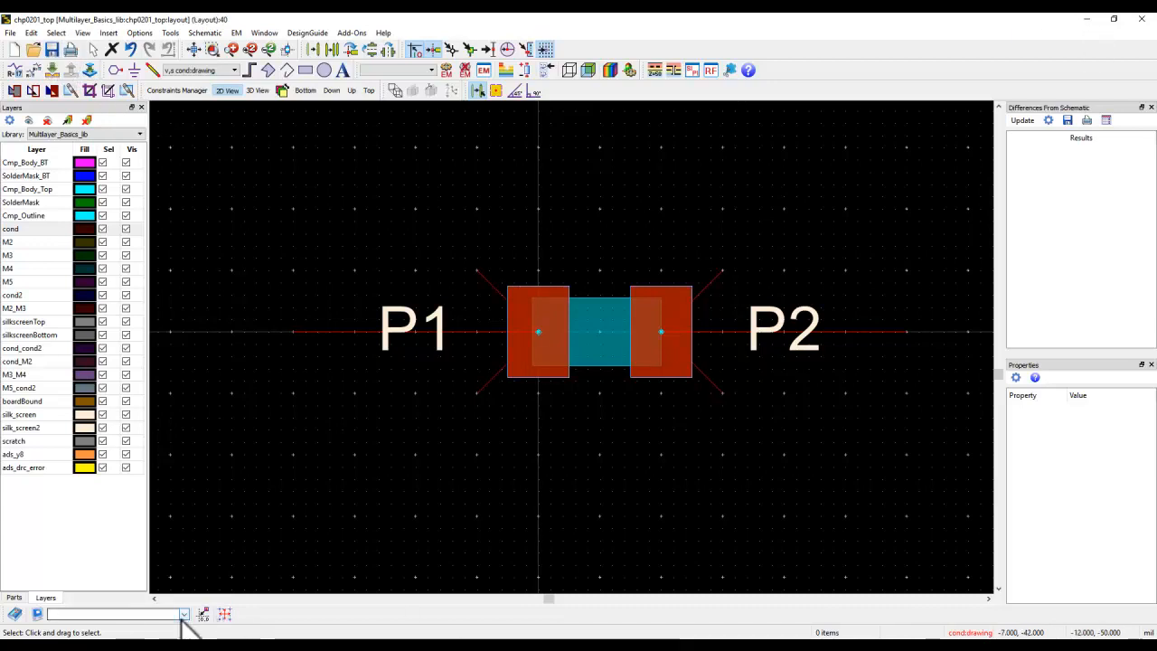
click(31, 32)
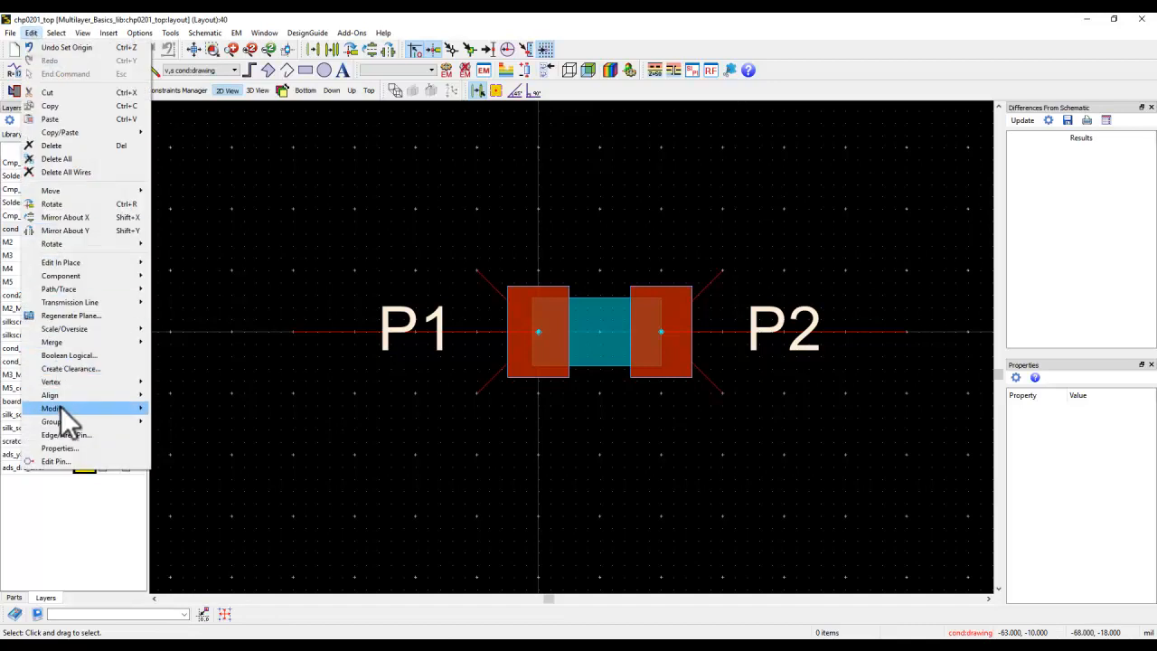
mouse_move(61, 411)
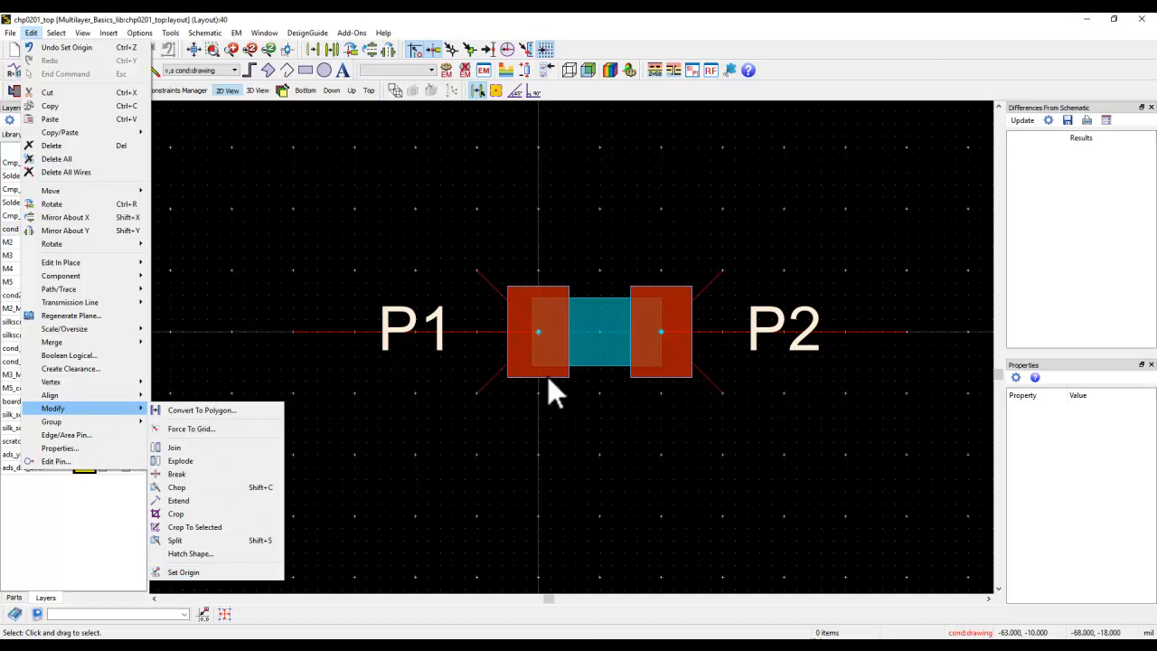
key(Escape)
key(Escape)
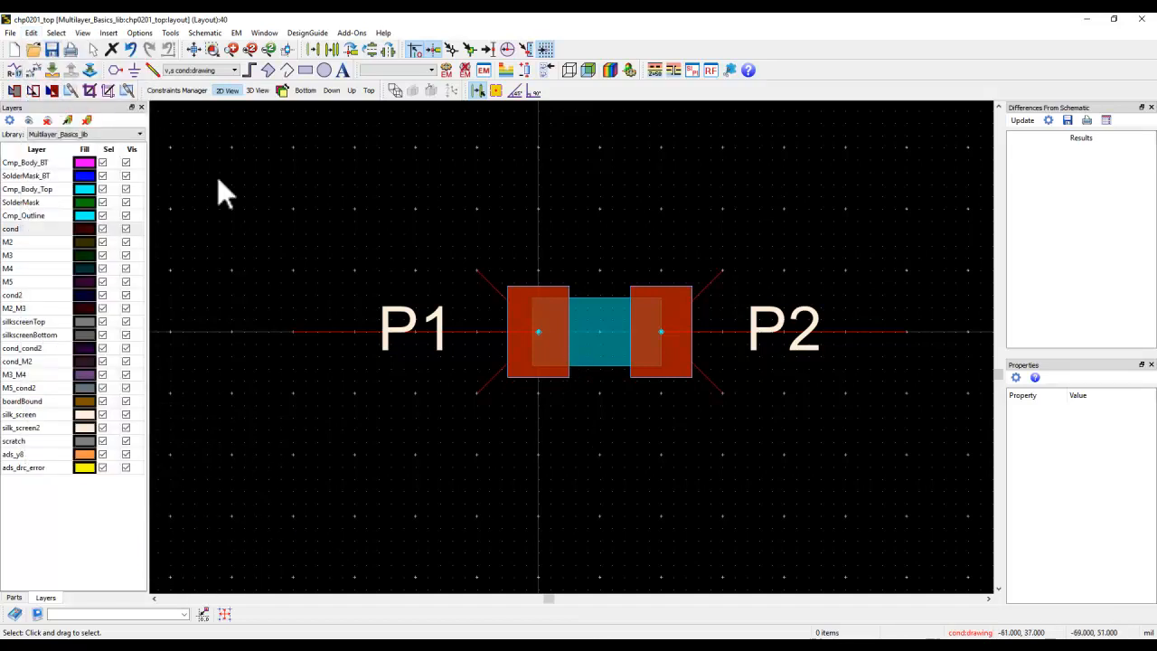
Close the capacitor footprint layout, open the QFP_Sample layout, and set its origin at pin P1
click(1140, 19)
click(67, 153)
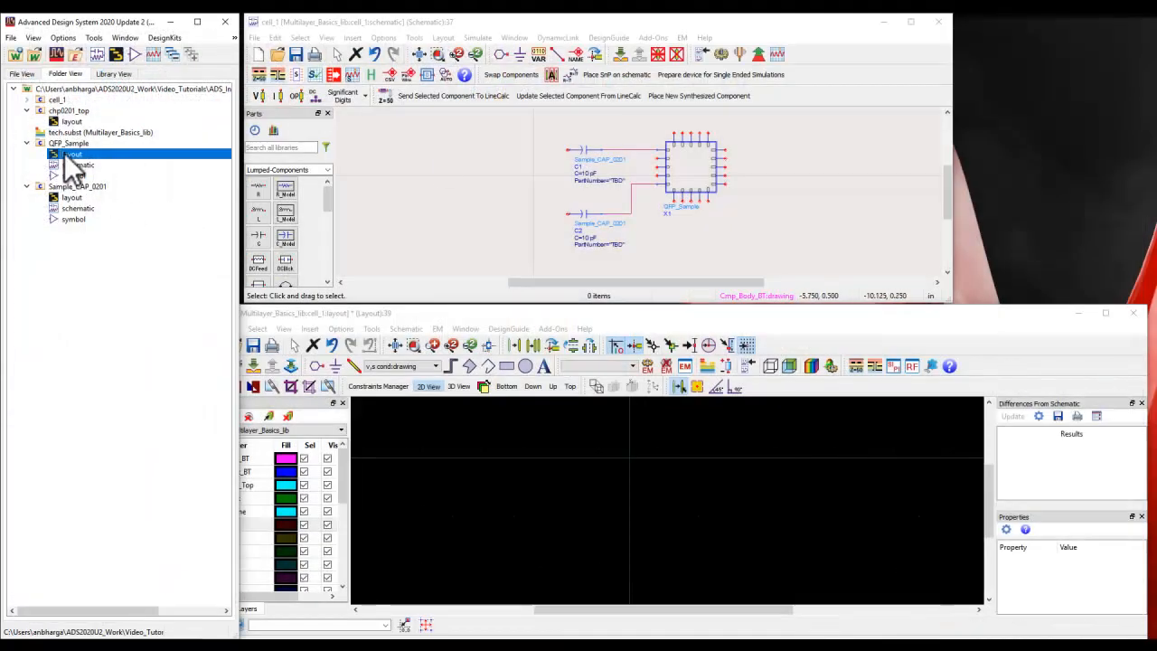
double_click(705, 326)
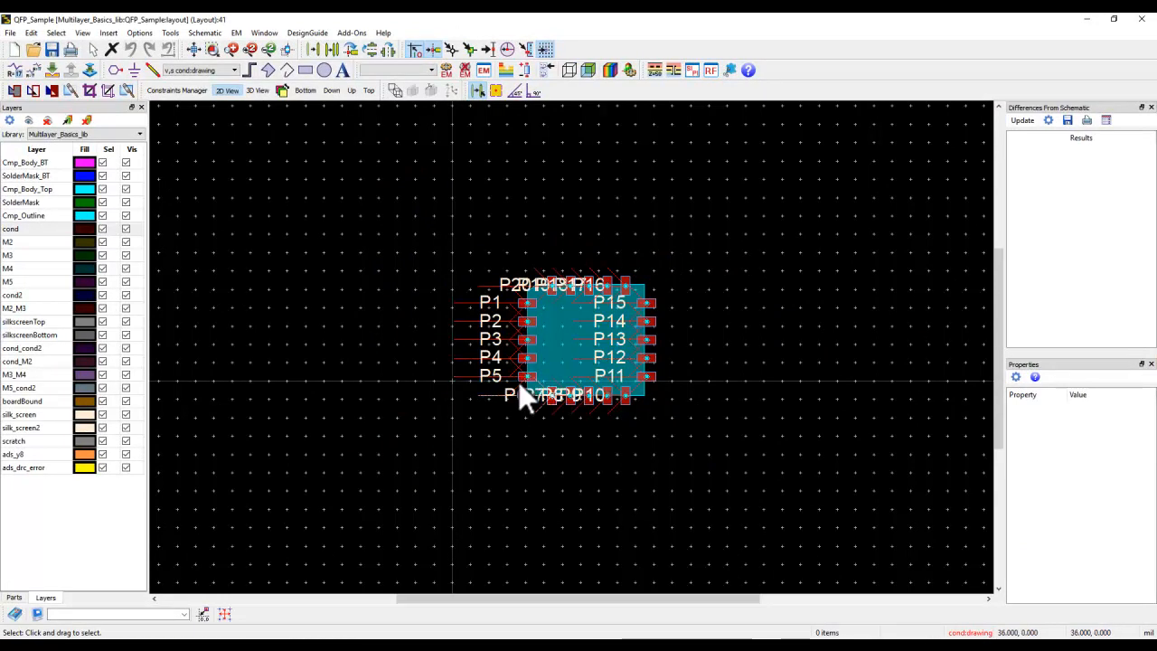
click(203, 613)
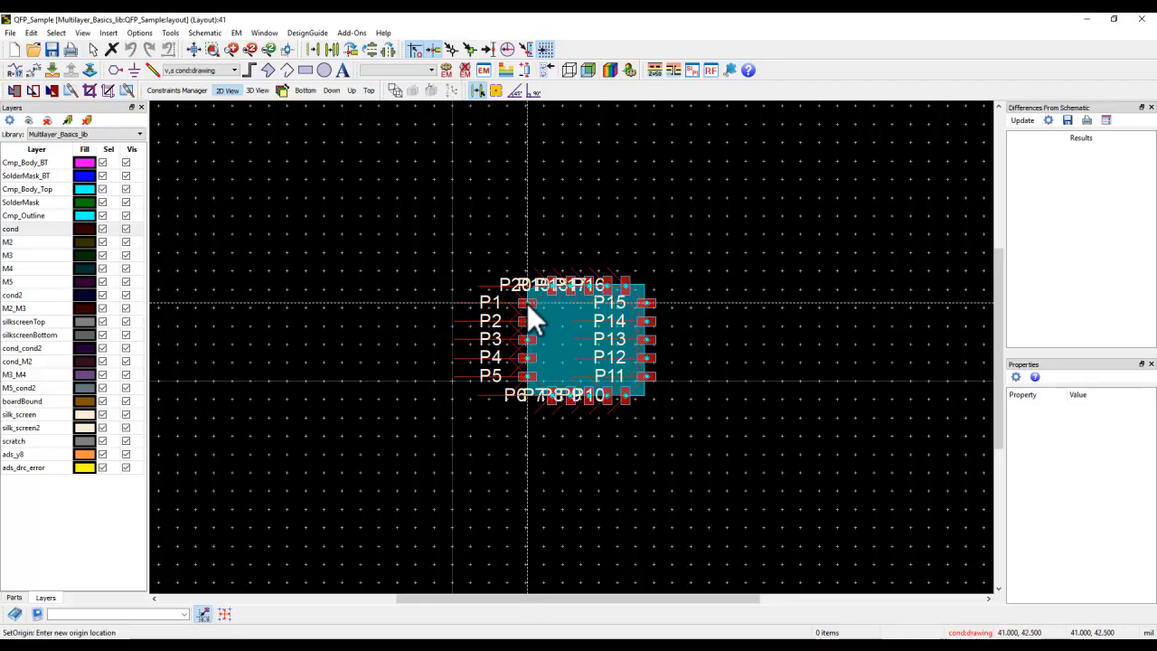
click(526, 303)
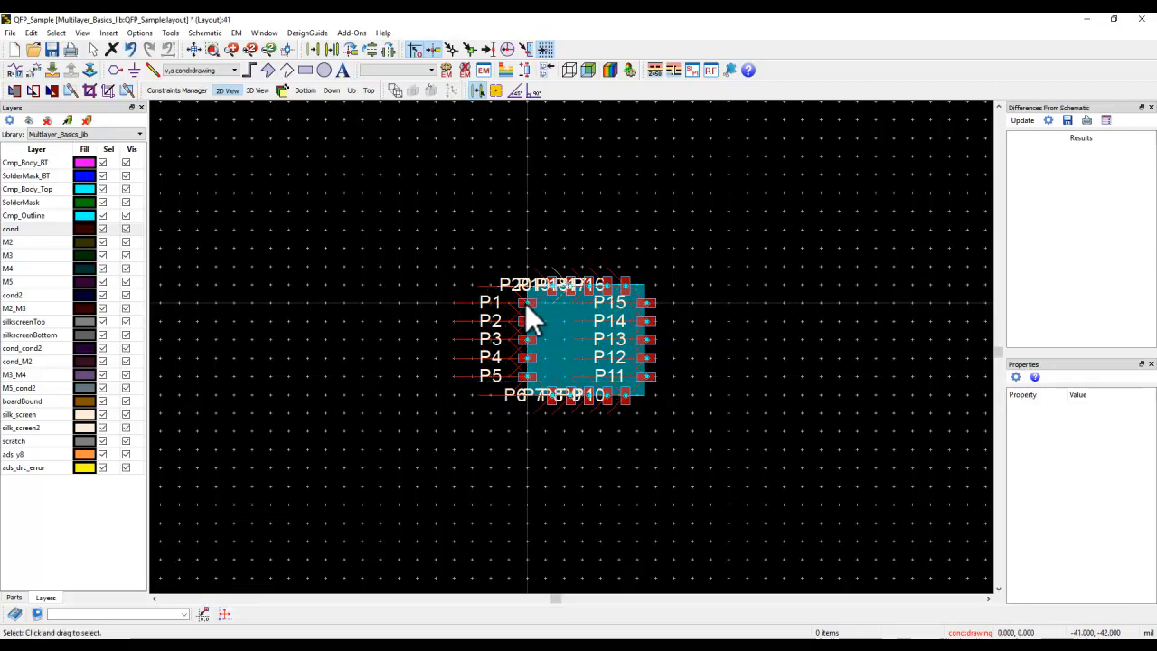
scroll(528, 307, up, 2)
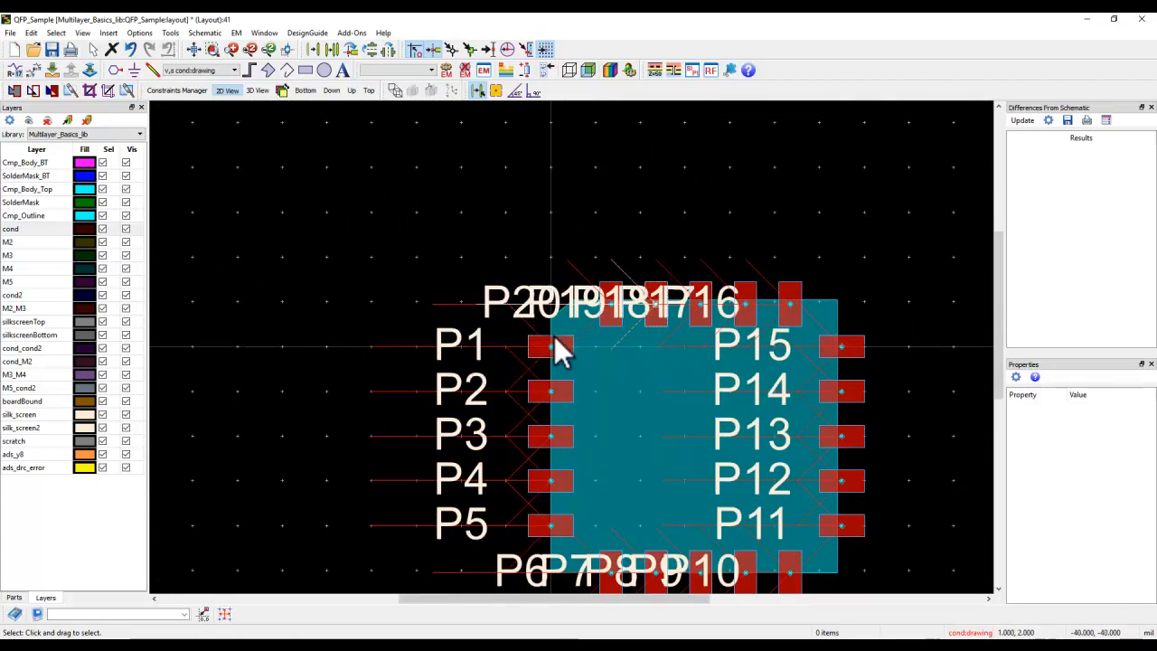
click(1140, 19)
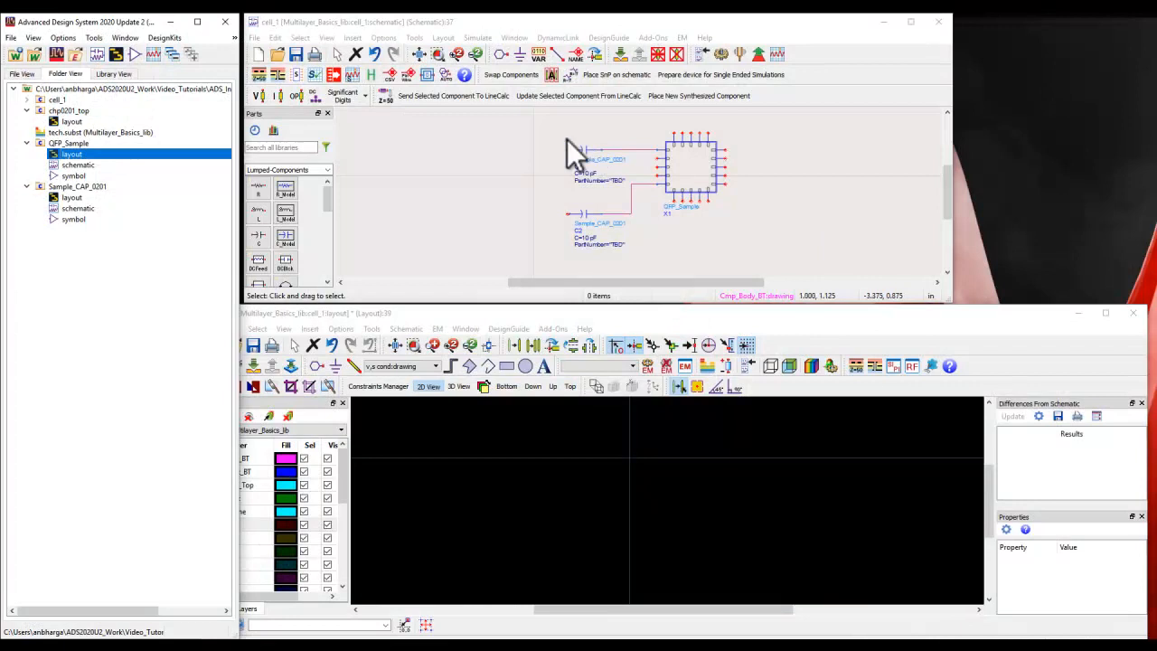
Start placing the cell_1 schematic components in the layout, putting C1 near the origin and C2 below it
click(444, 37)
click(462, 64)
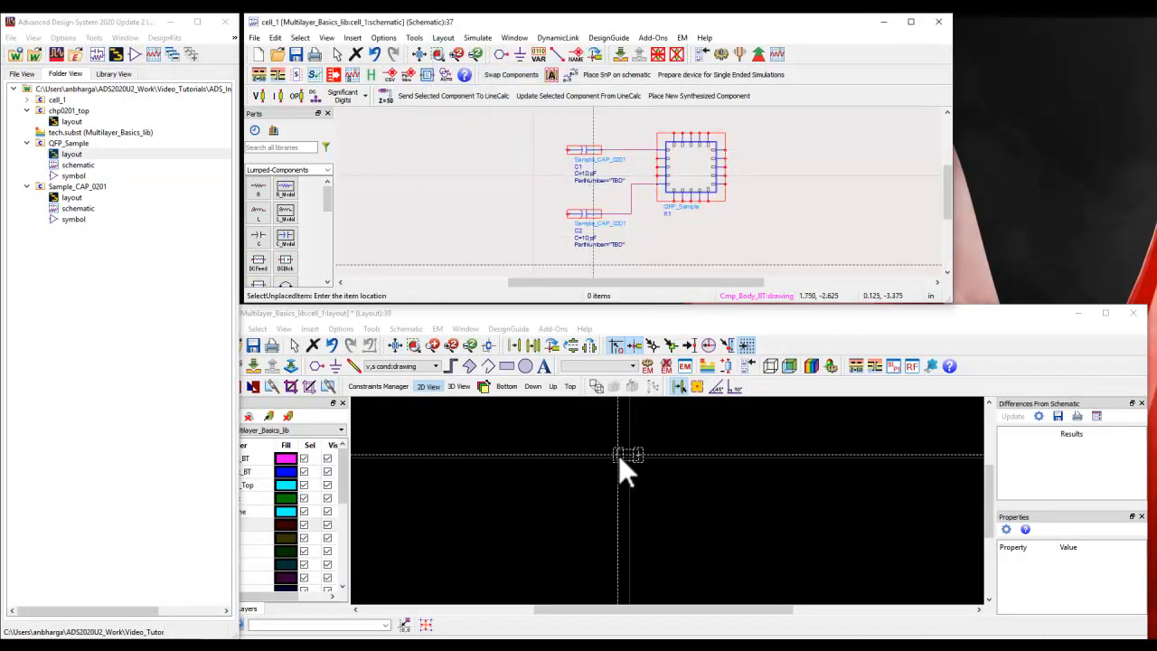
scroll(632, 469, up, 3)
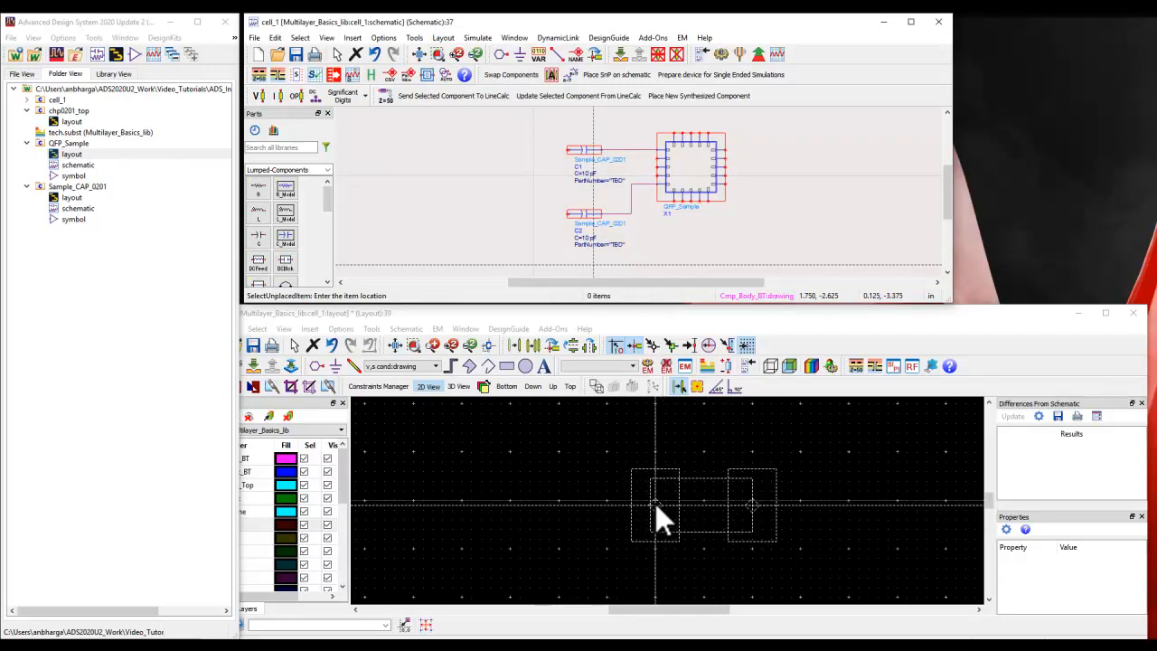
click(655, 499)
scroll(673, 502, down, 3)
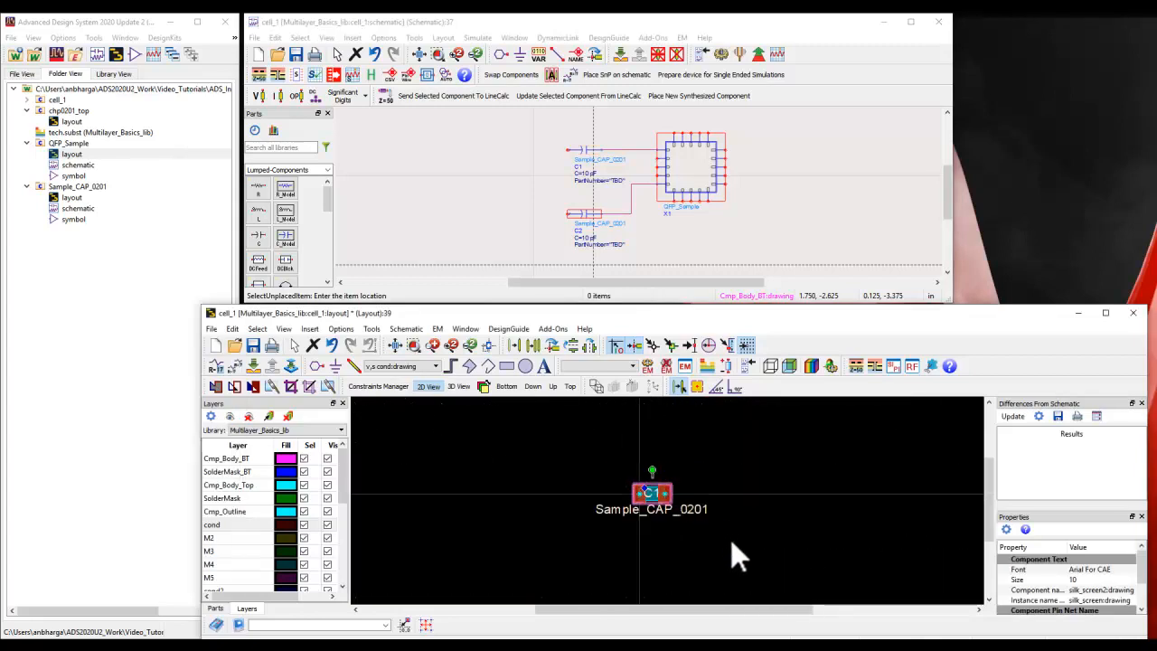
click(584, 216)
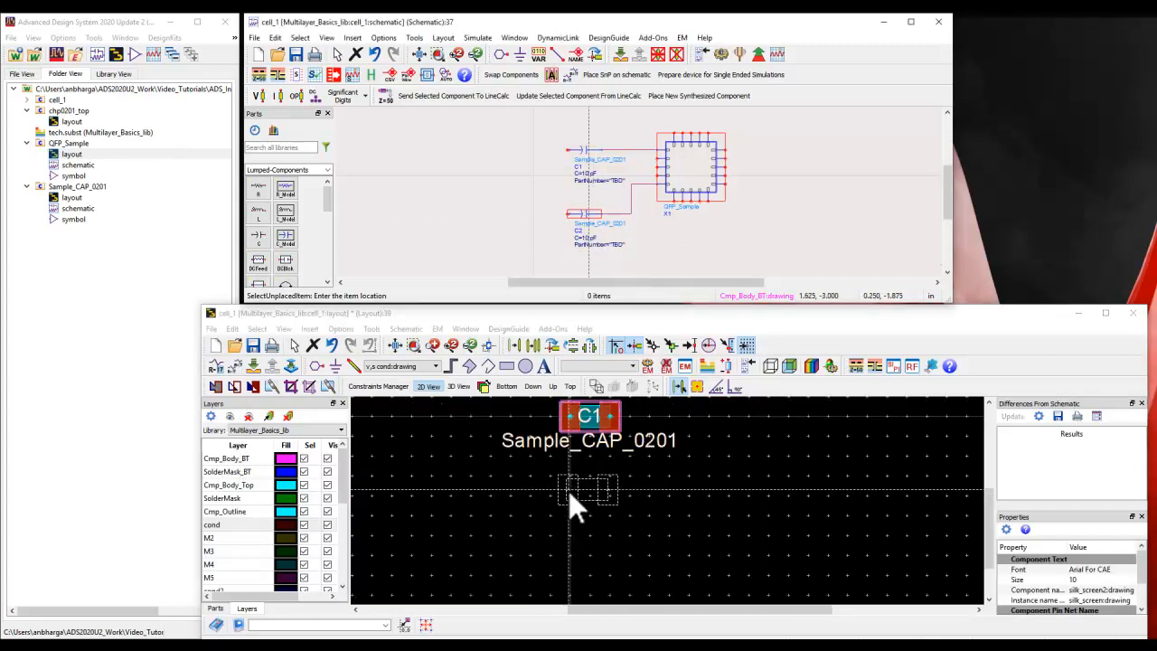
click(568, 550)
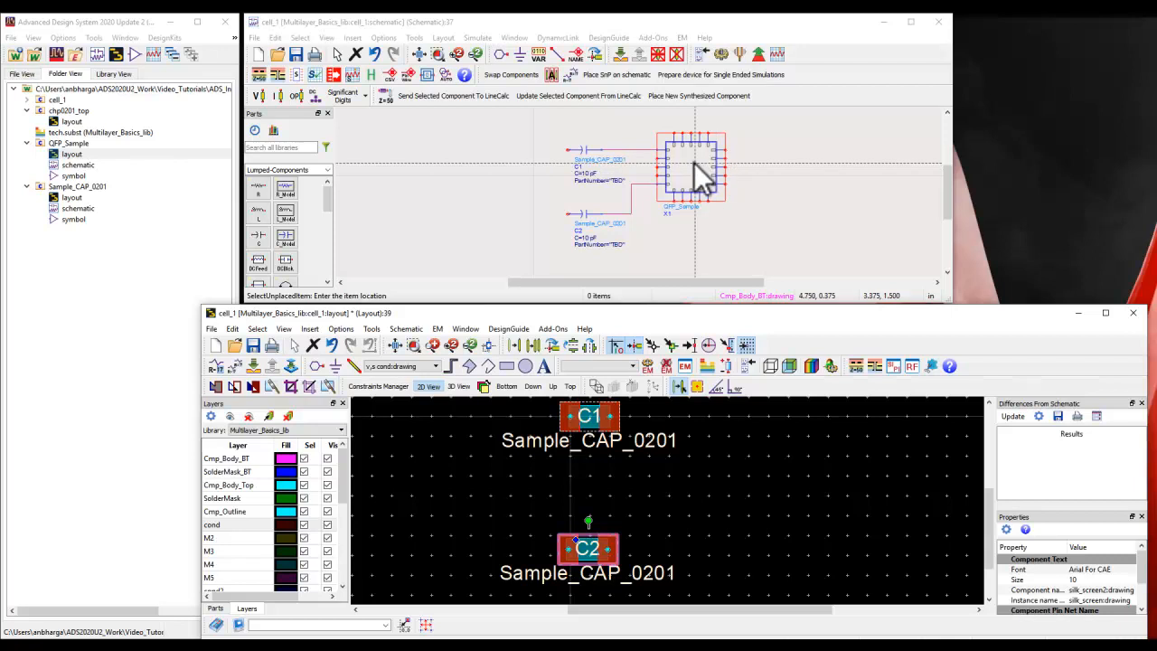
Pick QFP_Sample in the schematic and place its footprint to the right of C1 and C2 in the maximized layout
click(694, 163)
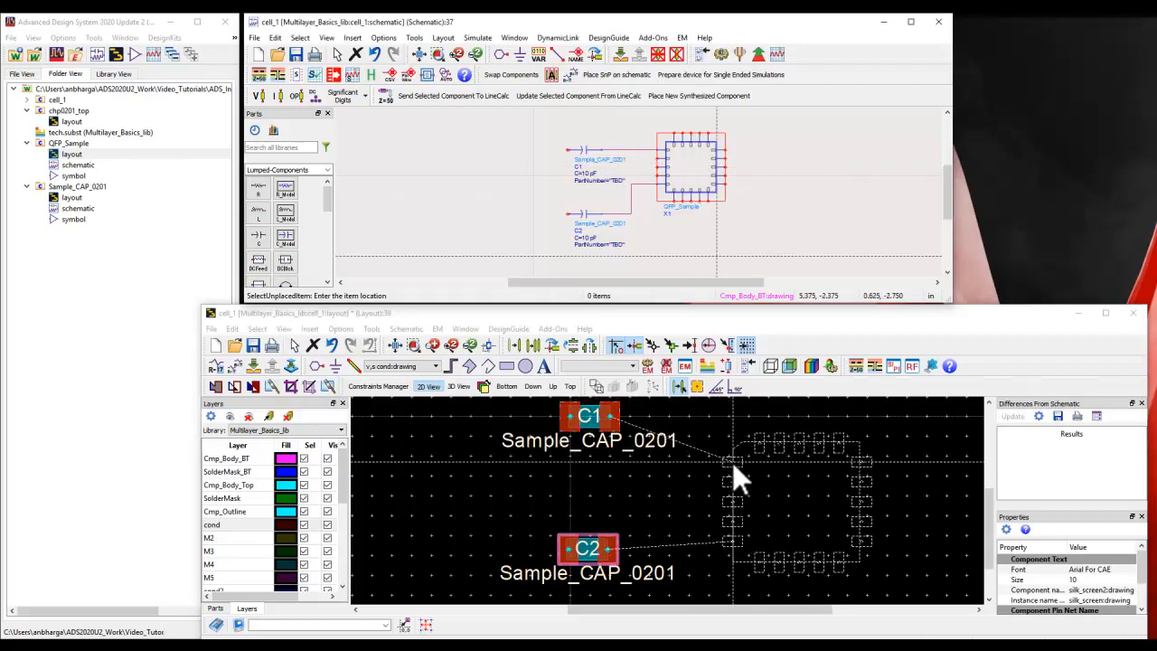
click(779, 450)
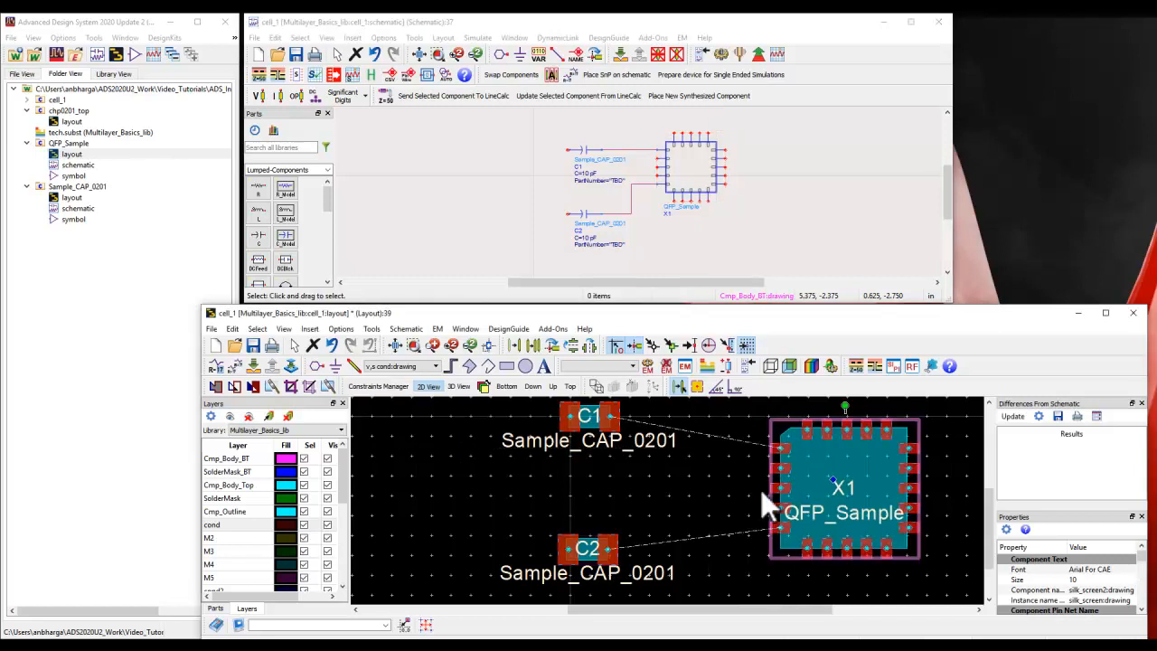
double_click(853, 318)
scroll(688, 370, down, 4)
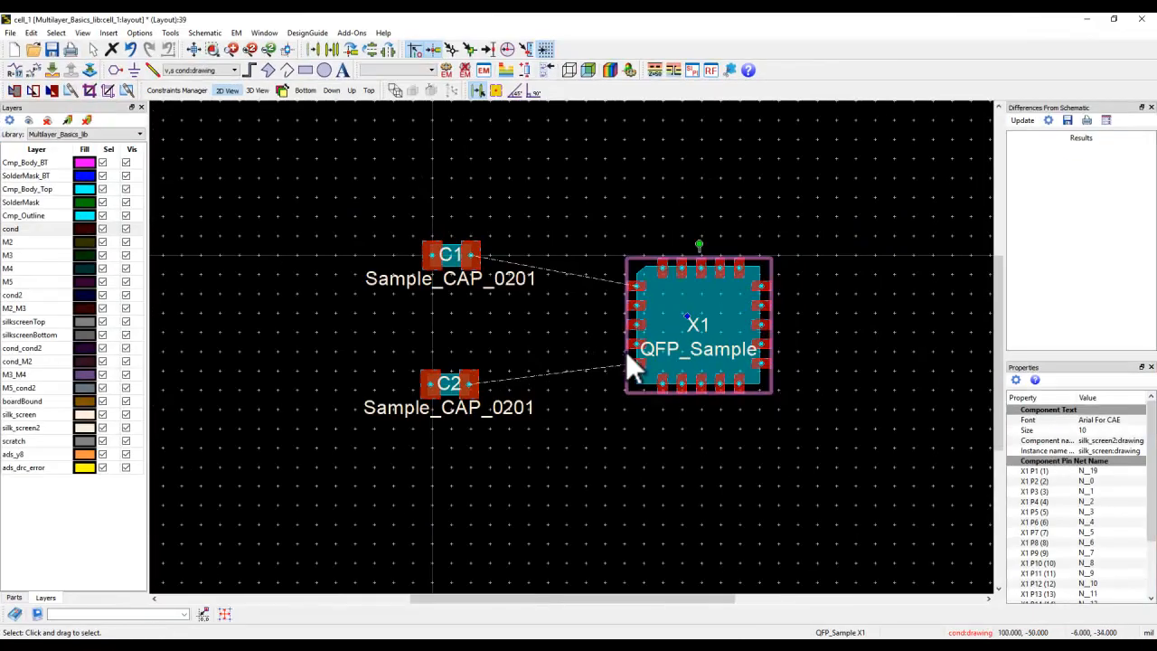
scroll(619, 351, up, 1)
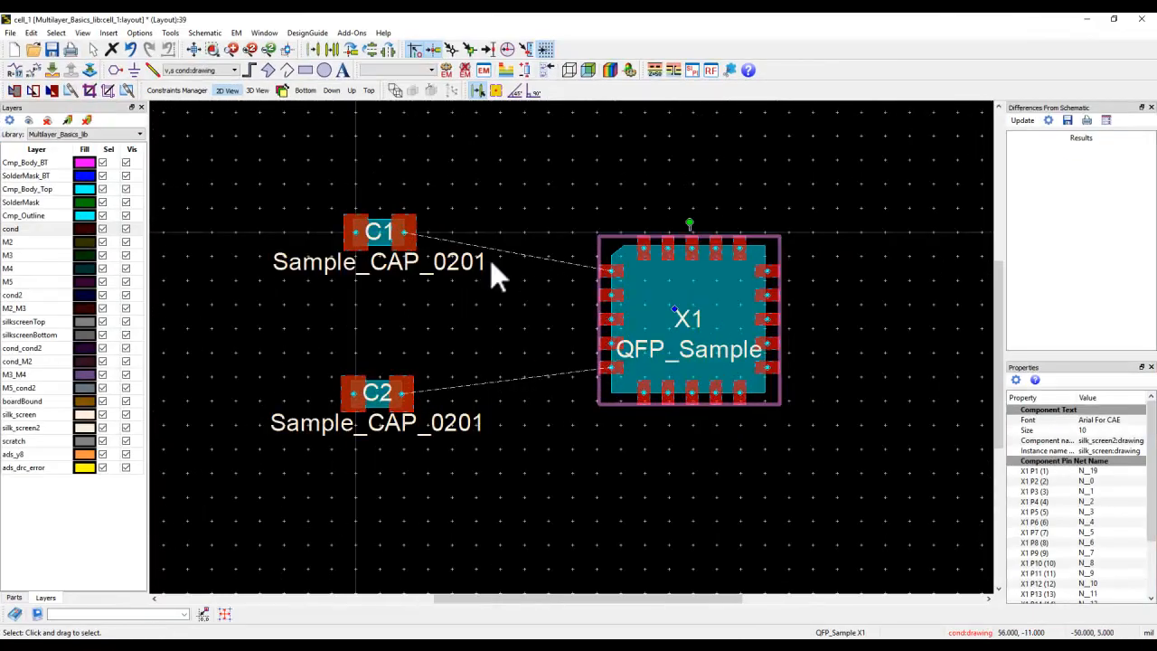
Route a 5 mil cond trace from C1's right pad to QFP_Sample's upper left pin, with obstacle avoidance turned off
click(151, 70)
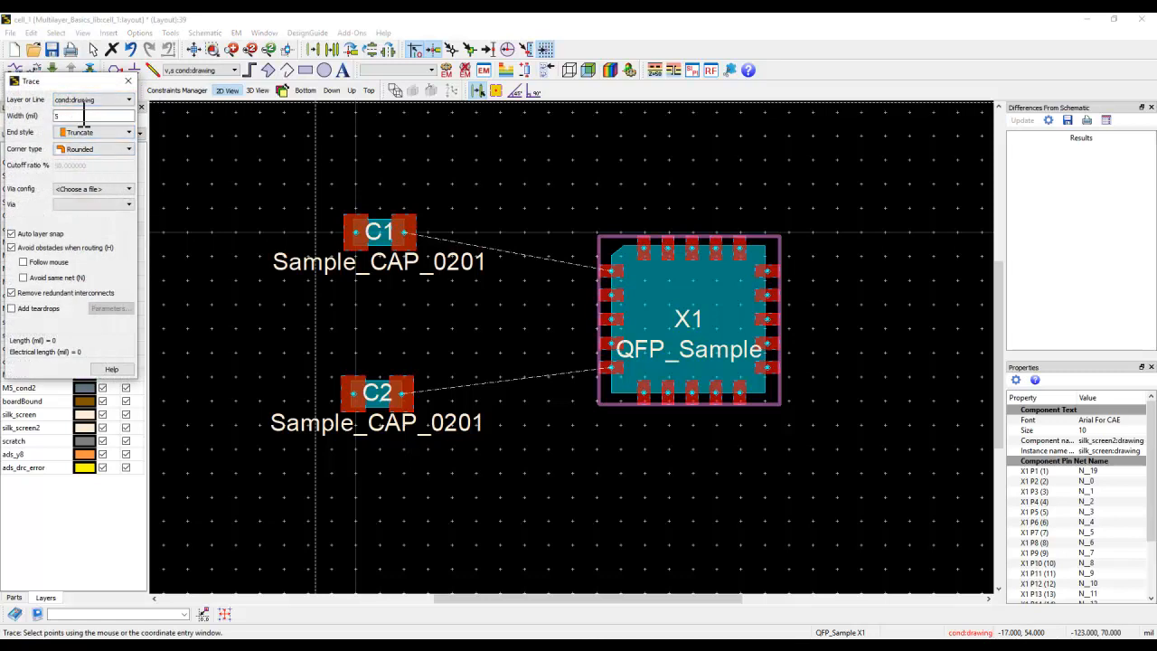
click(404, 232)
click(505, 232)
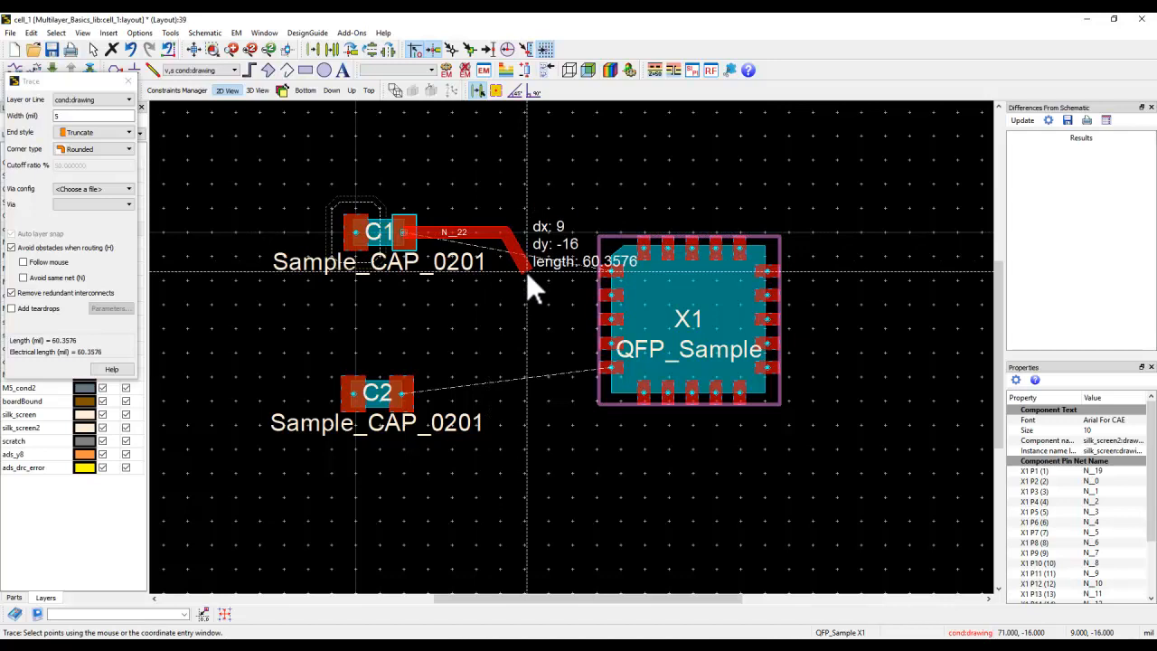
click(529, 271)
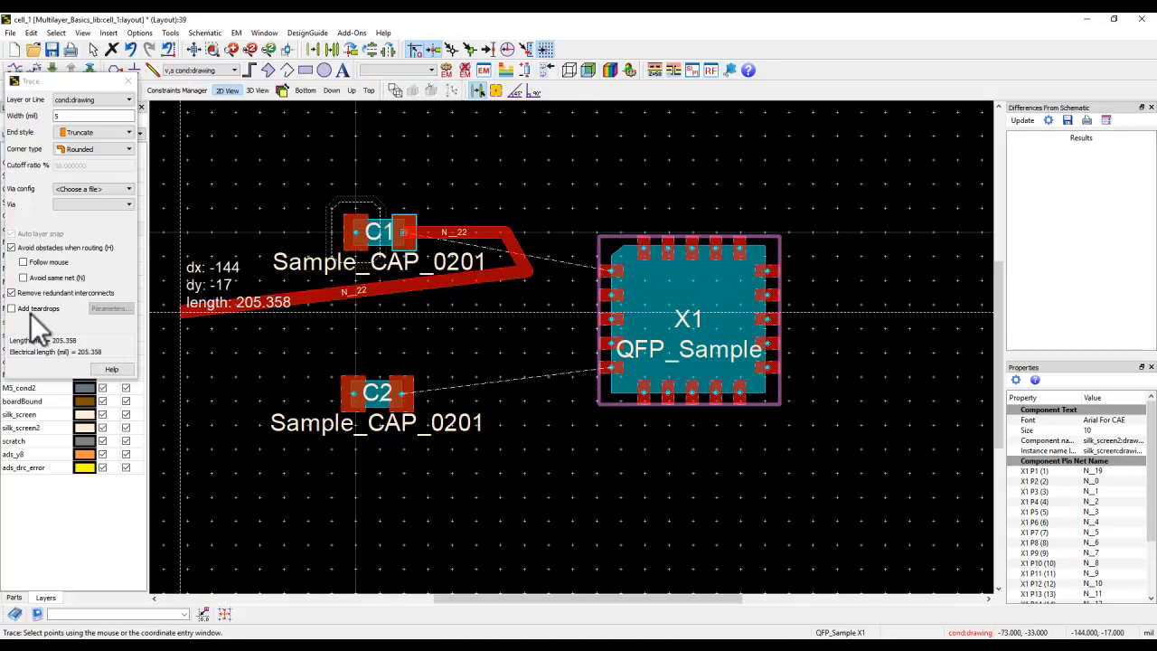
click(12, 249)
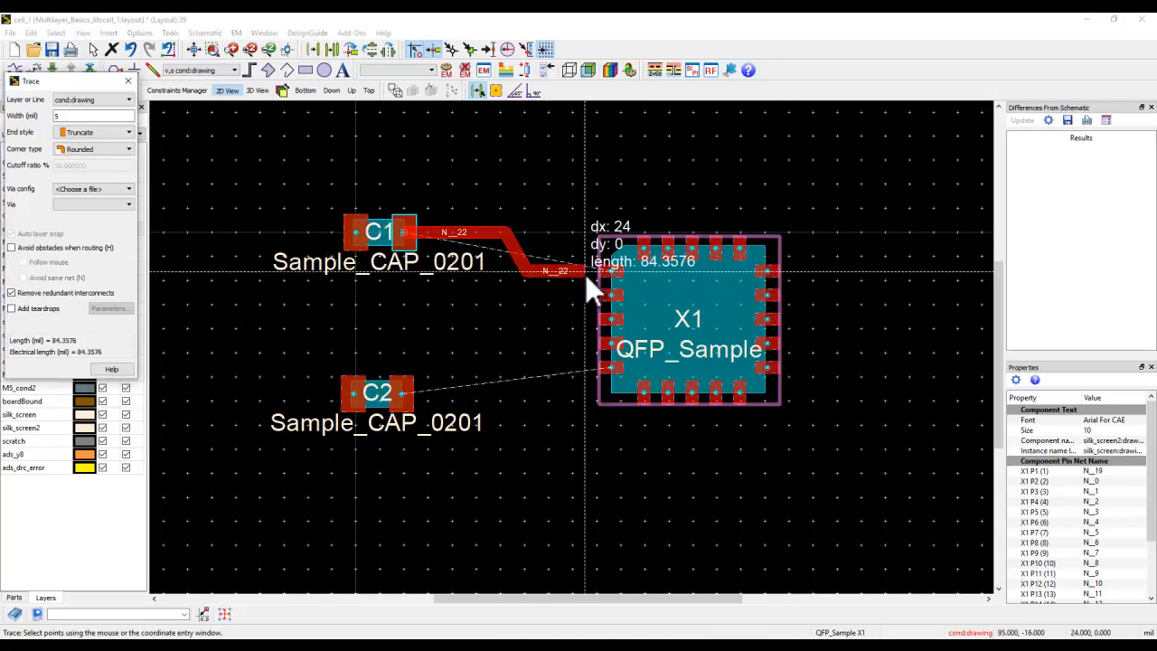
click(610, 272)
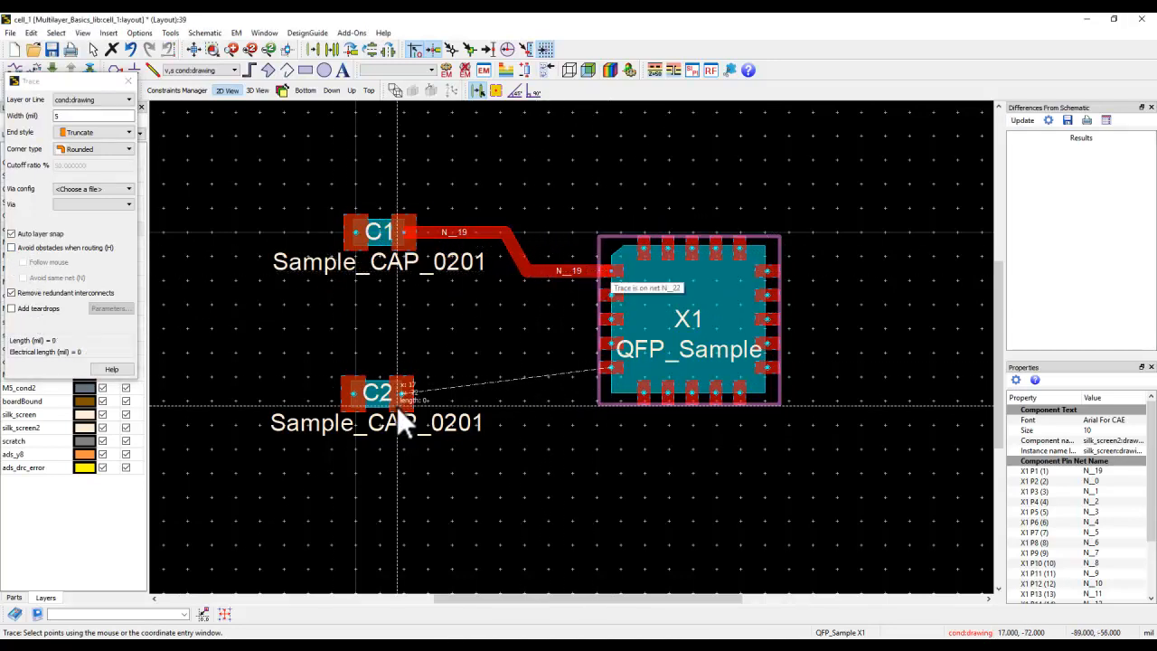
Route a 5 mil cond trace from C2's right pad to QFP_Sample's lowest left-side pin, then end the Trace command
click(403, 395)
click(543, 394)
click(562, 367)
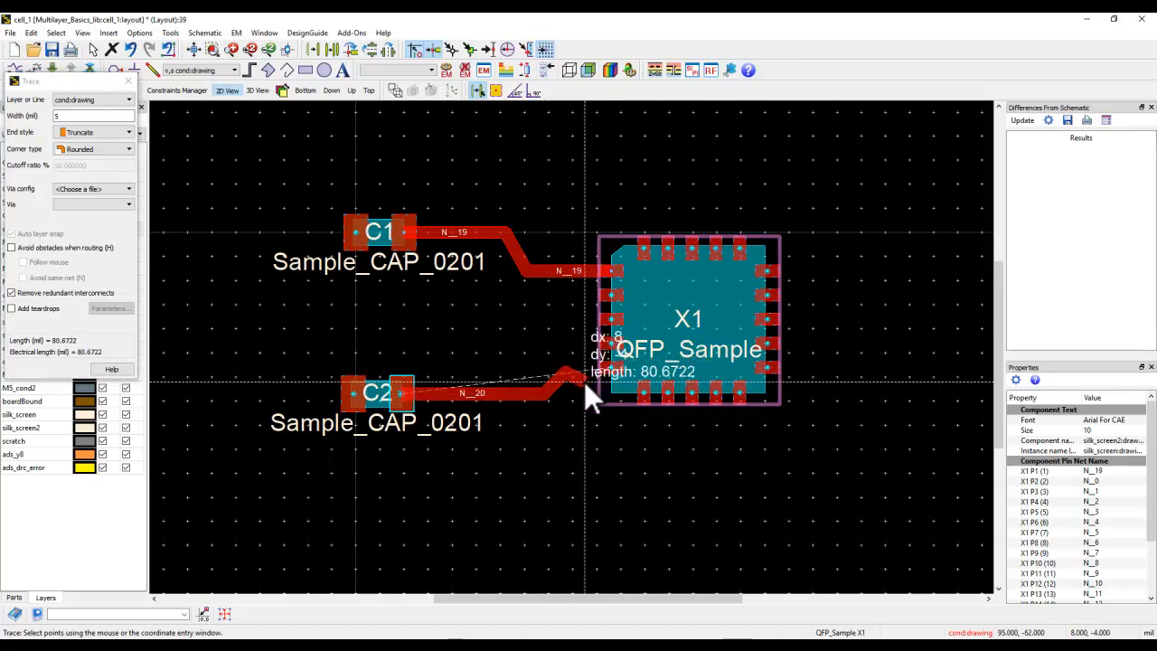
scroll(578, 366, up, 4)
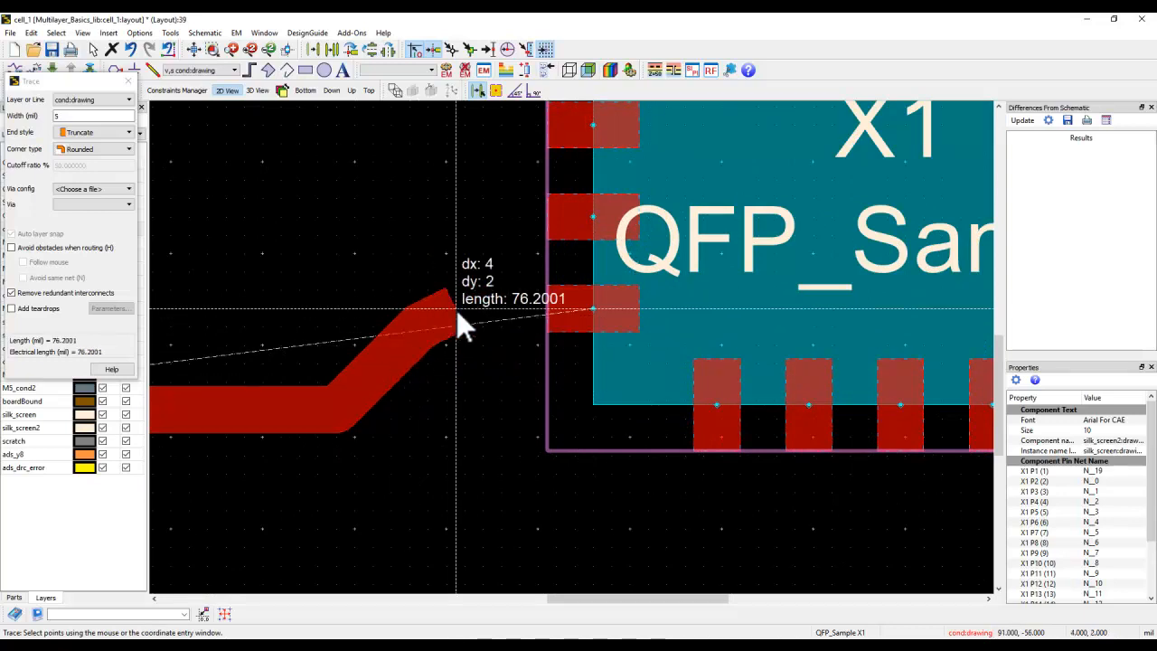
click(555, 313)
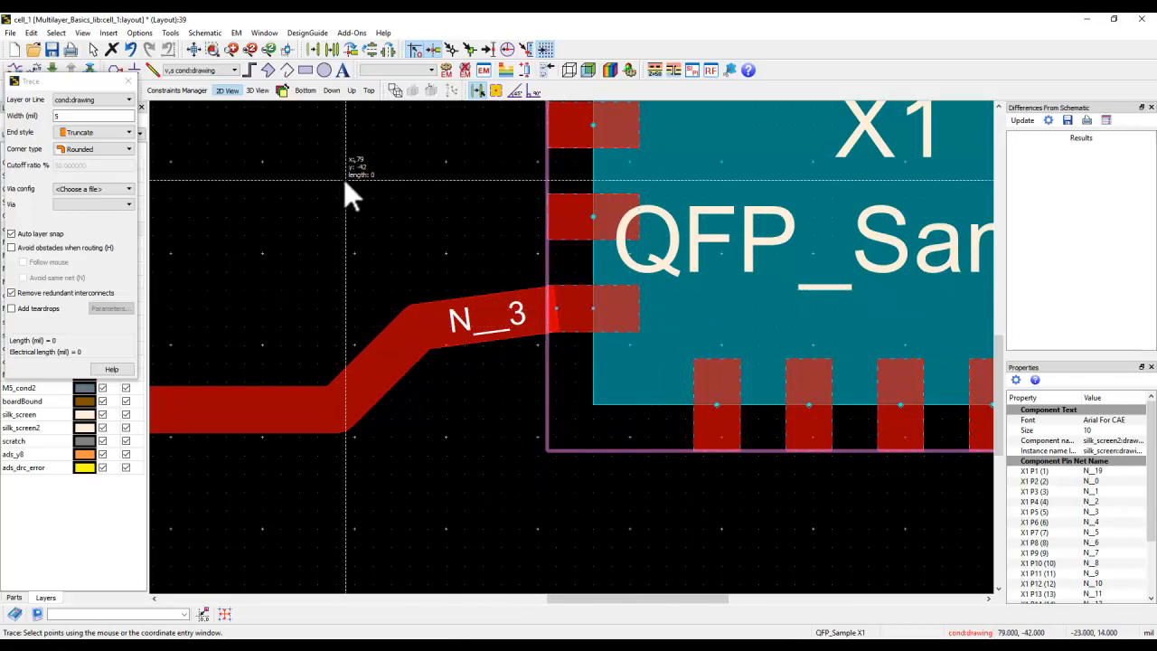
click(192, 50)
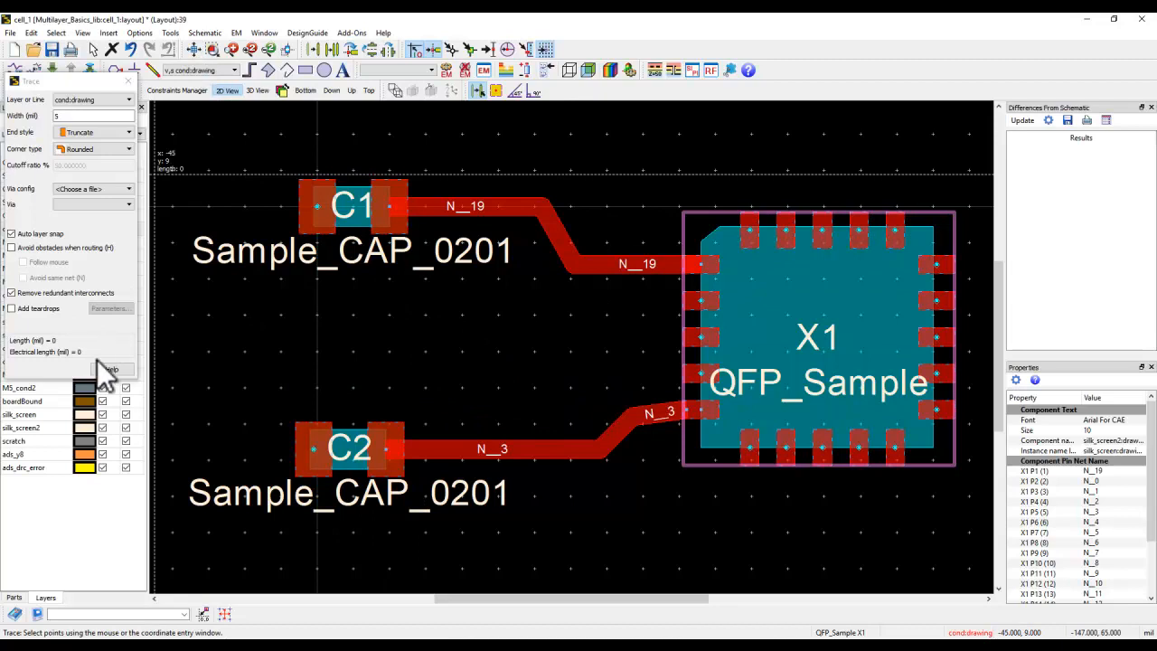
click(128, 81)
scroll(542, 348, down, 1)
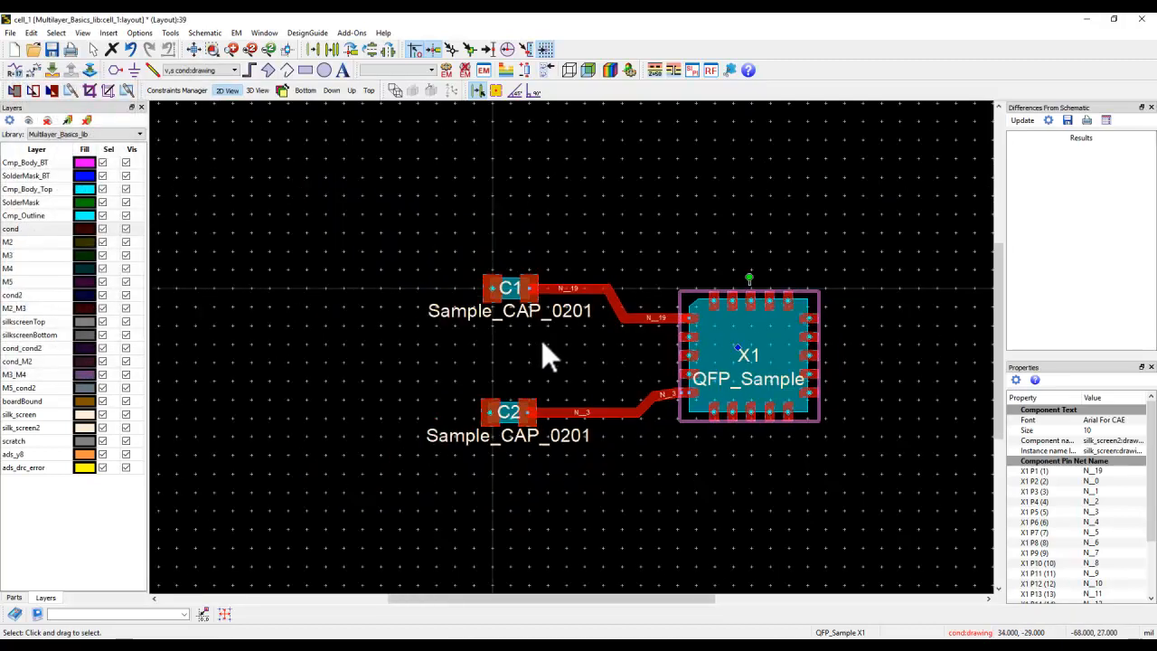
drag(648, 364, 524, 348)
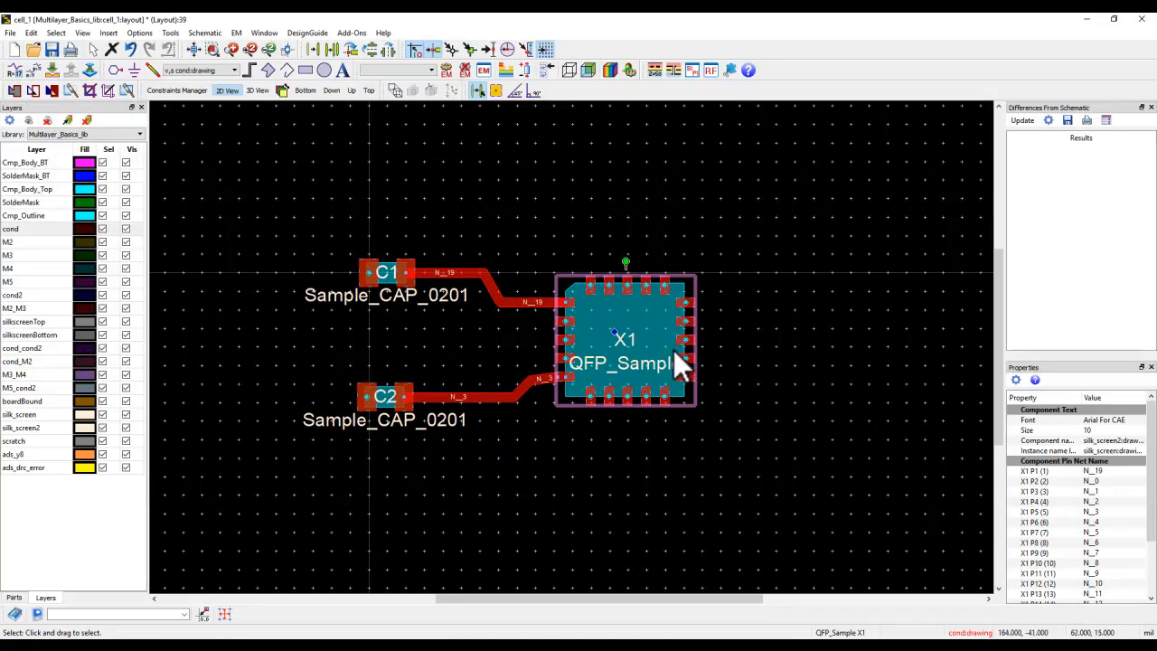
click(1114, 19)
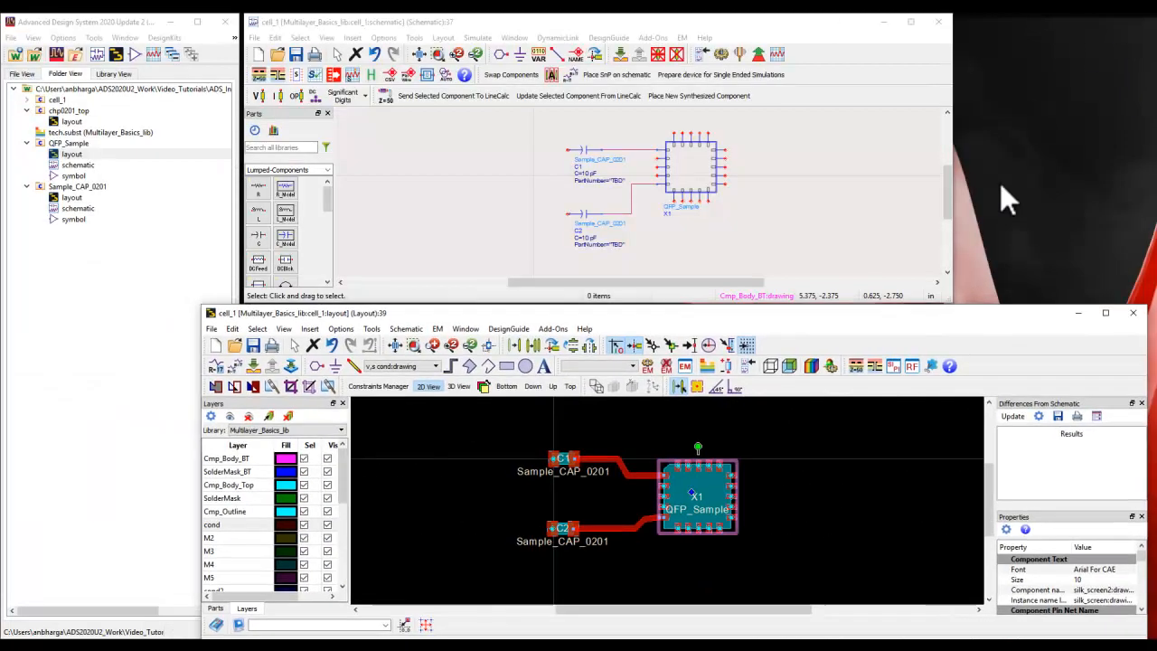
Close the cell_1 layout window and collapse the QFP_Sample and Sample_CAP_0201 cells in the workspace tree
click(1133, 312)
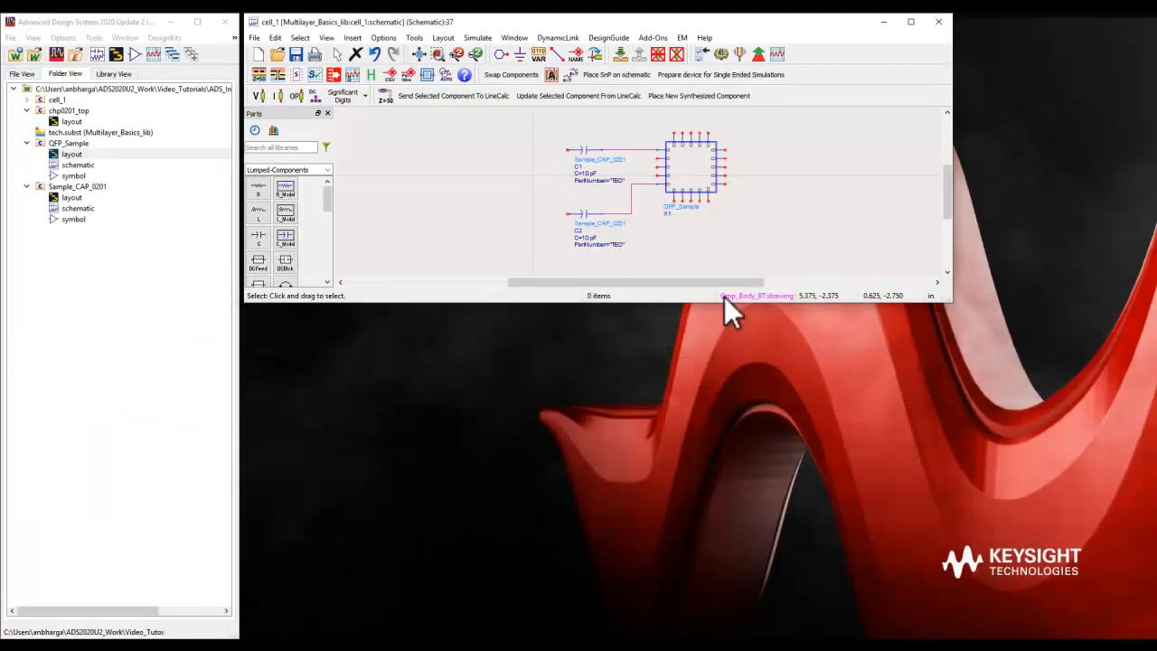
click(27, 142)
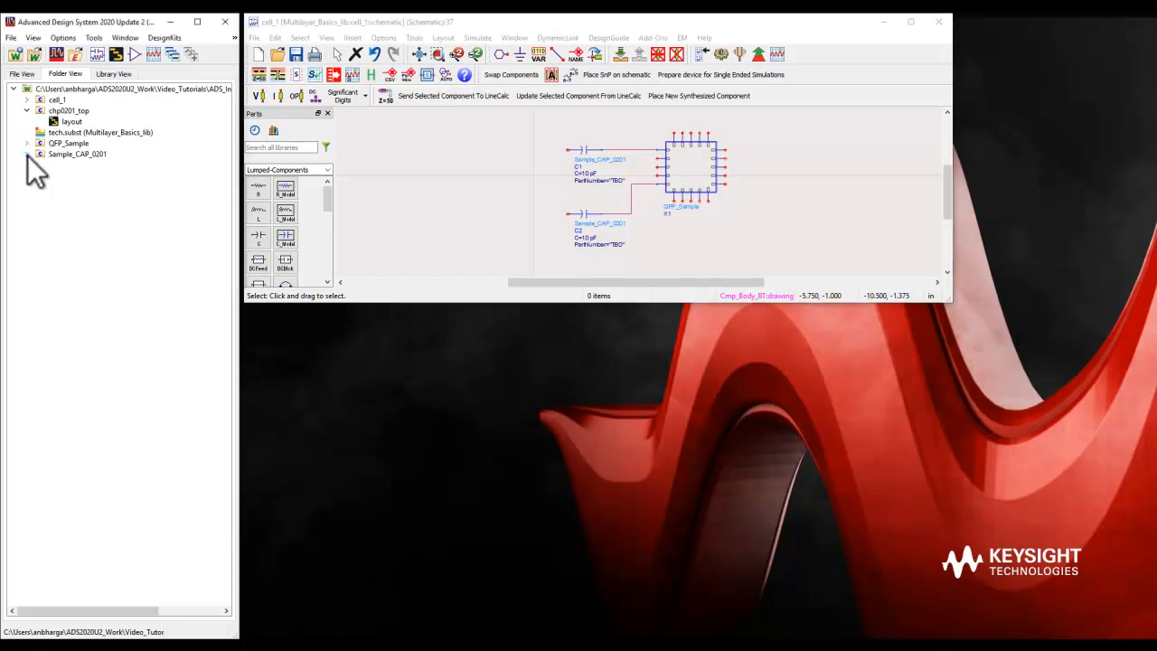
click(27, 111)
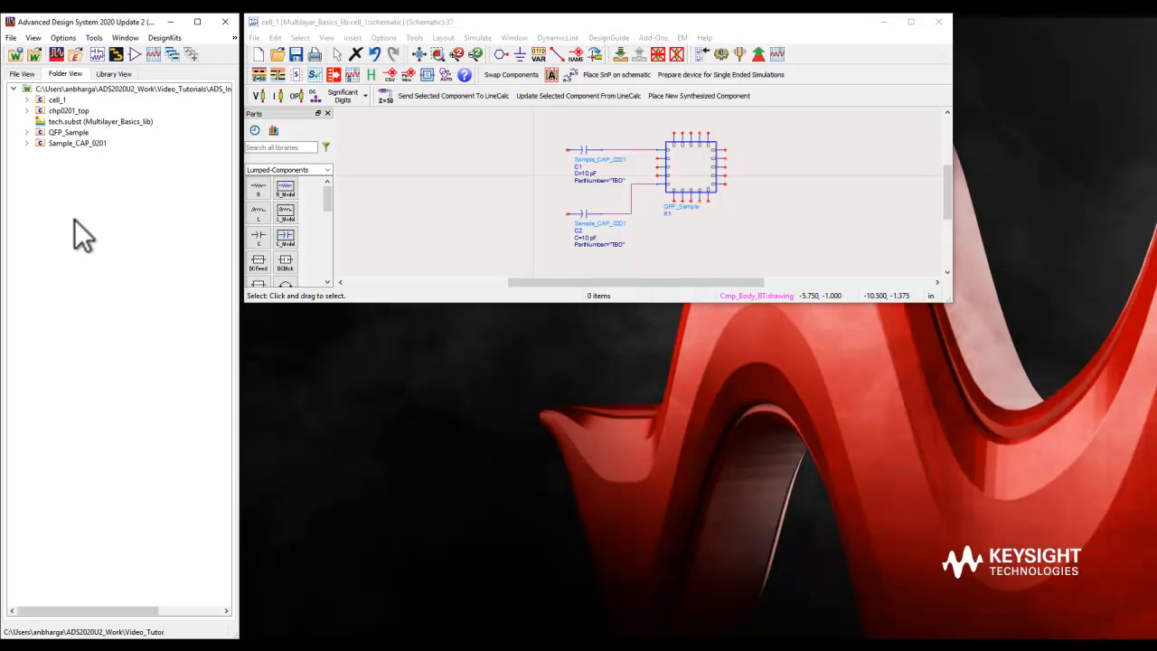
click(27, 111)
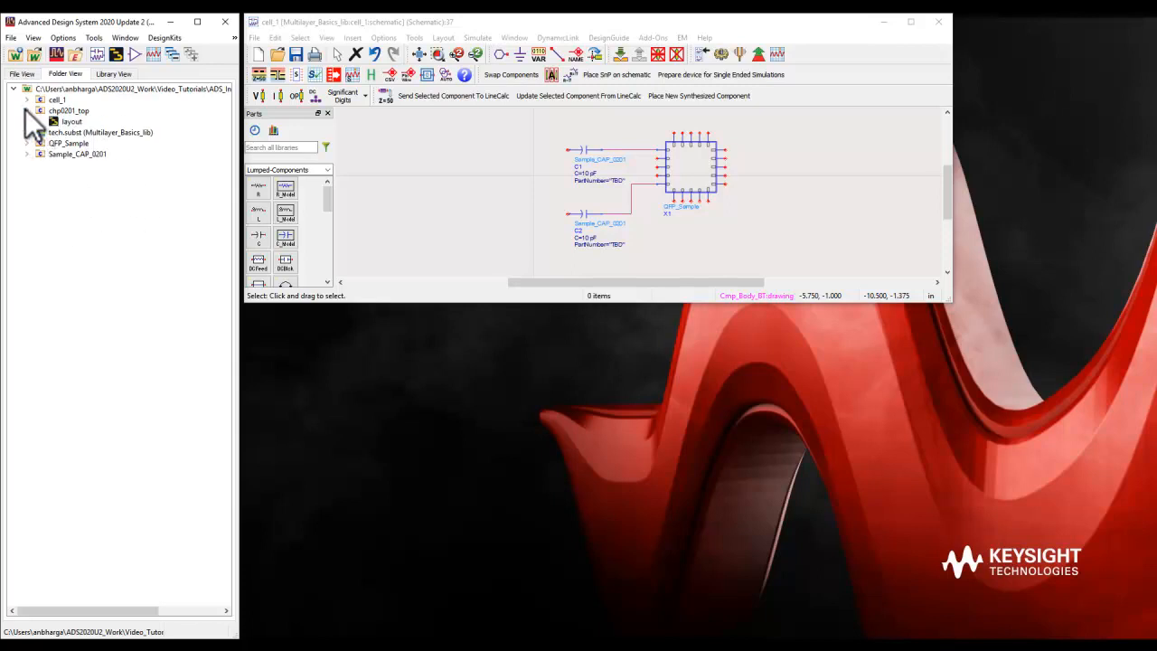
Copy the chp0201_top cell within the same library under the new name chp0201_bottom
right_click(58, 112)
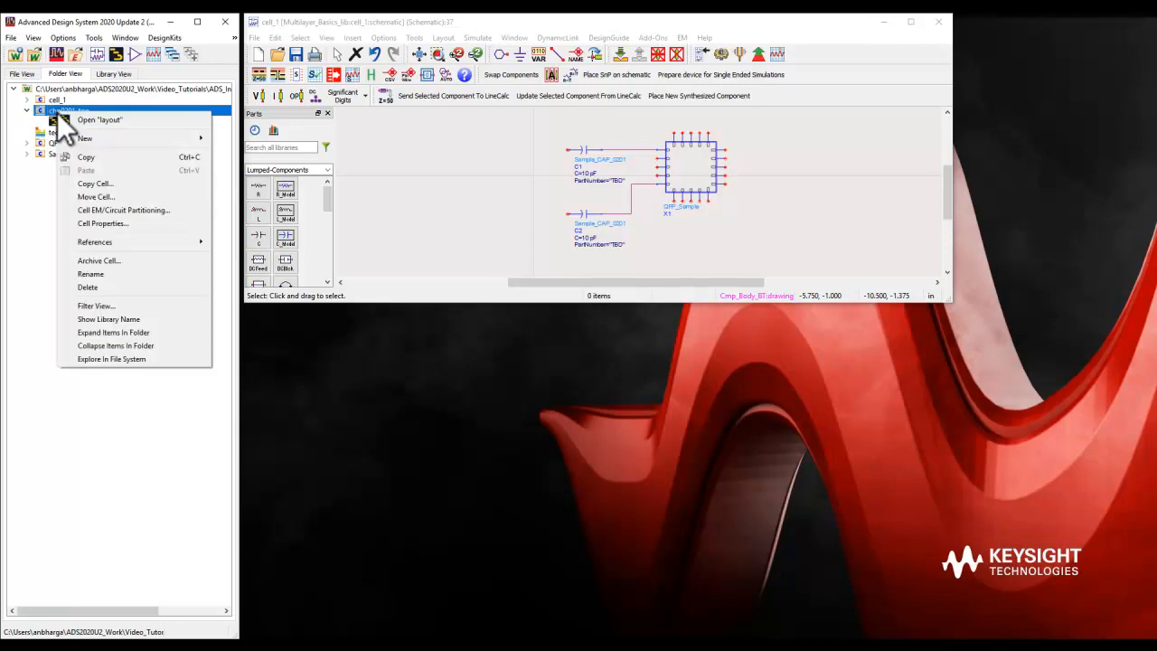
click(95, 183)
double_click(616, 252)
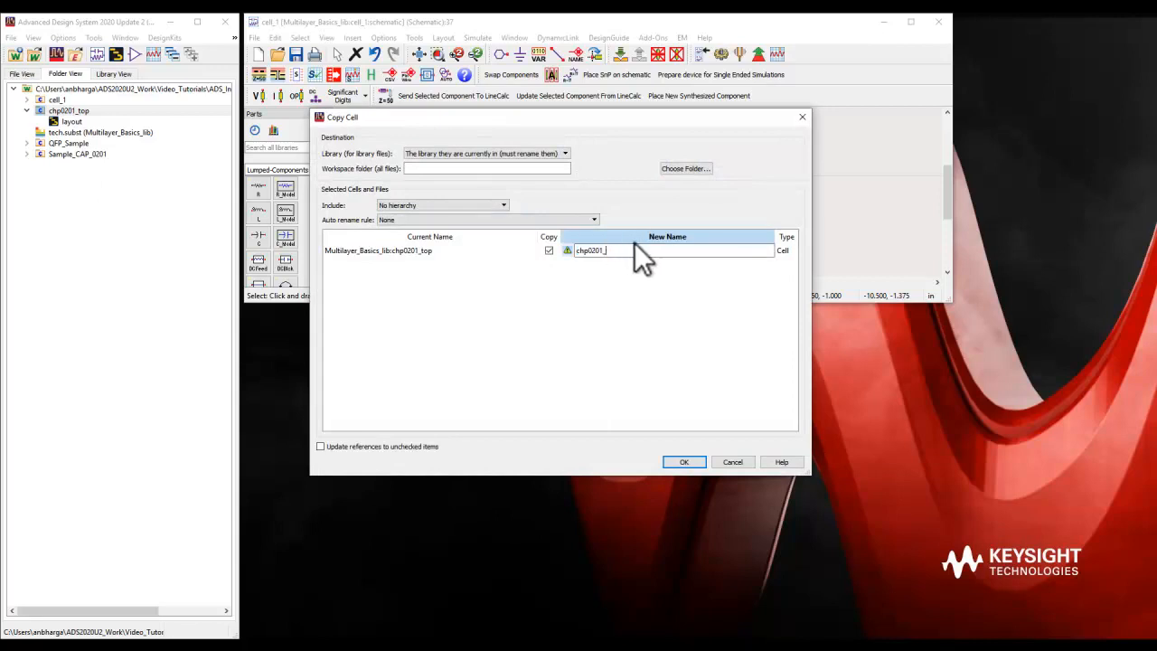
text(chp0201_bottom)
click(684, 461)
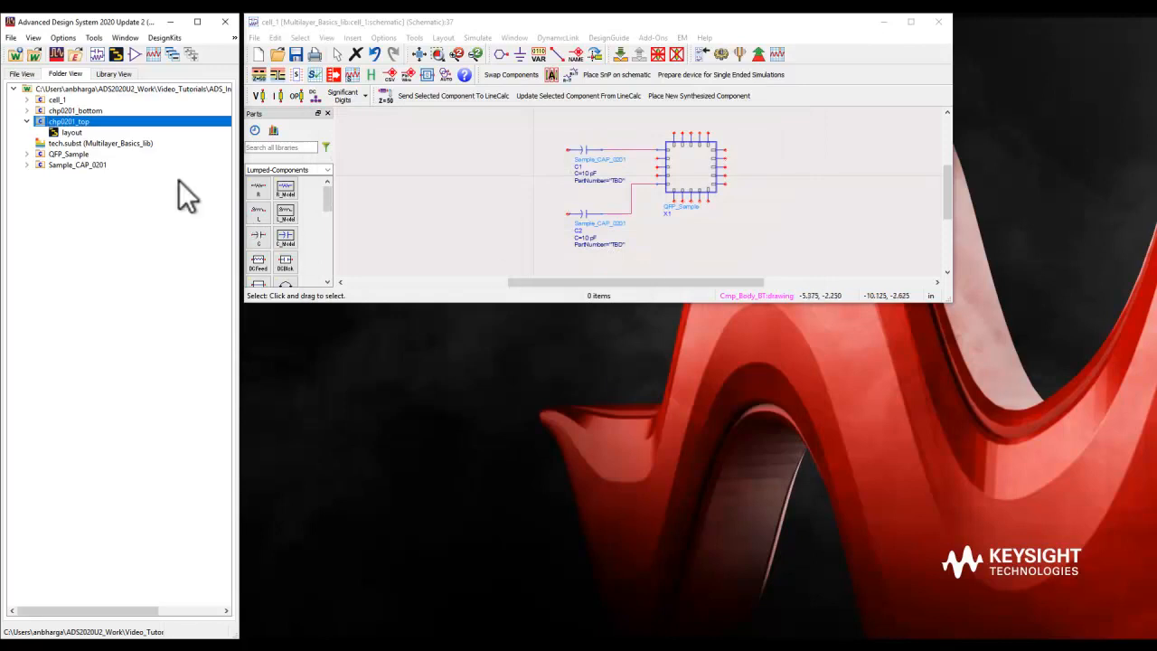
Open the layout of the chp0201_bottom cell and maximize its window
double_click(72, 111)
double_click(72, 121)
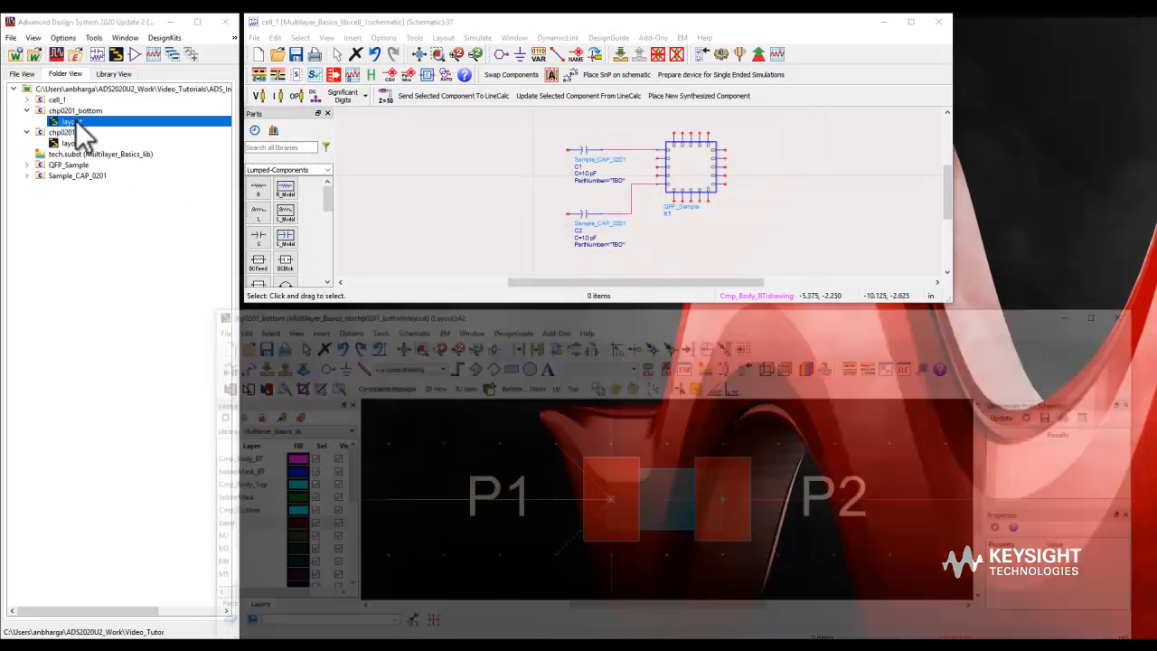
double_click(543, 313)
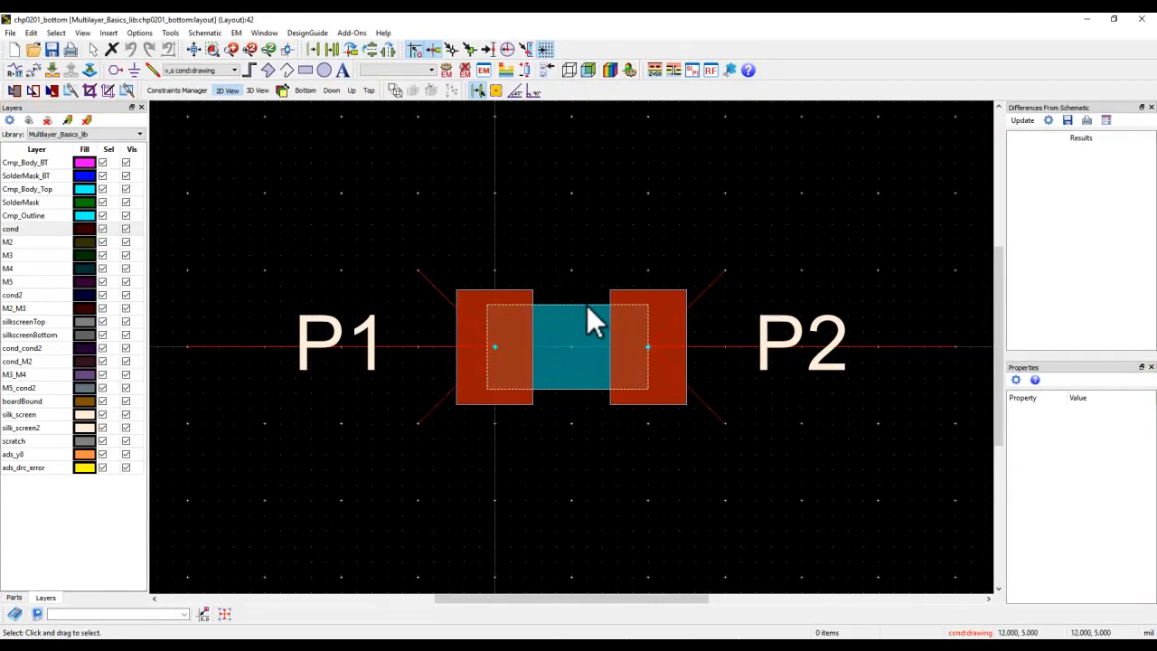
Assign the P1 and P2 pin pads together to the cond2:drawing layer
click(472, 388)
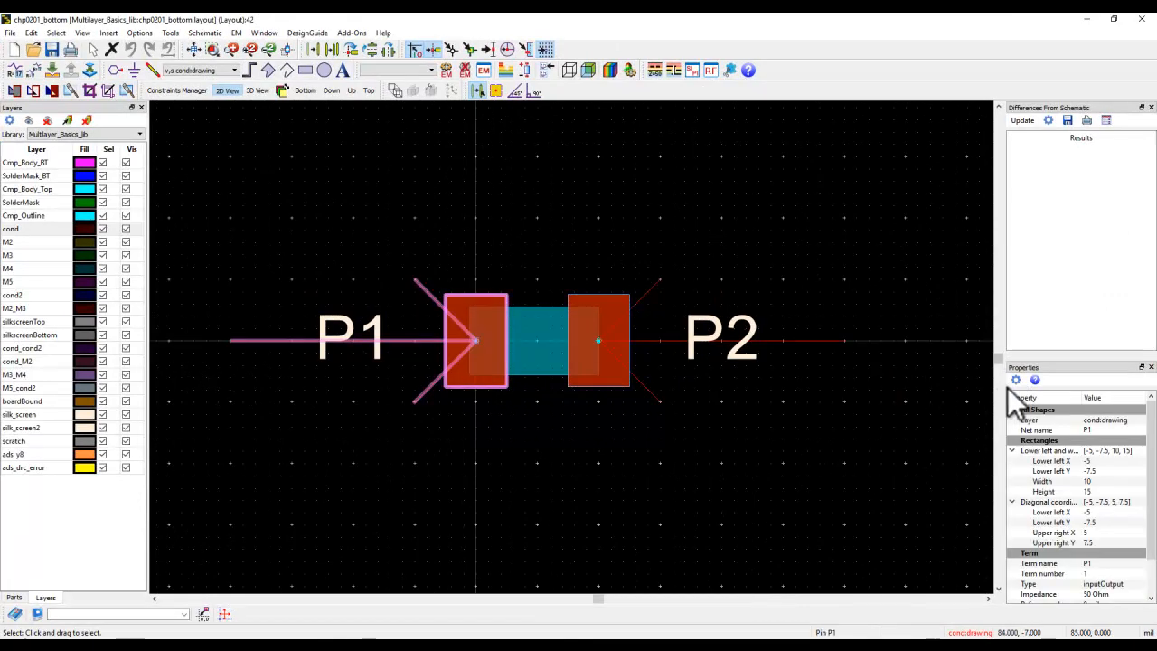
drag(1006, 386, 969, 388)
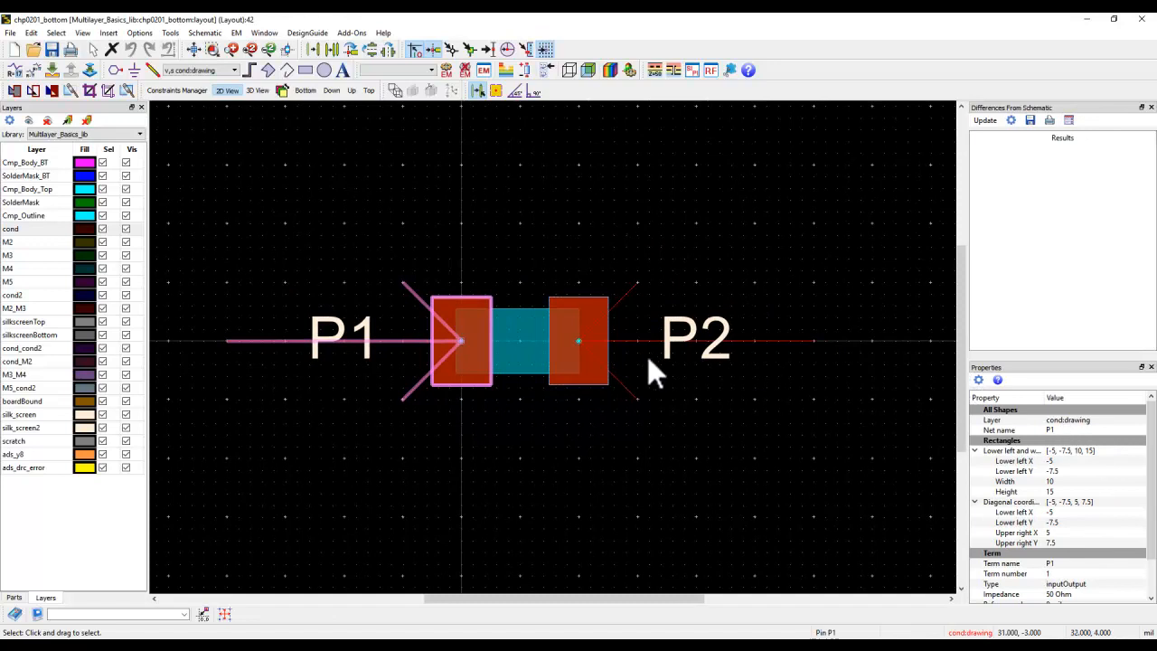
shift+click(596, 371)
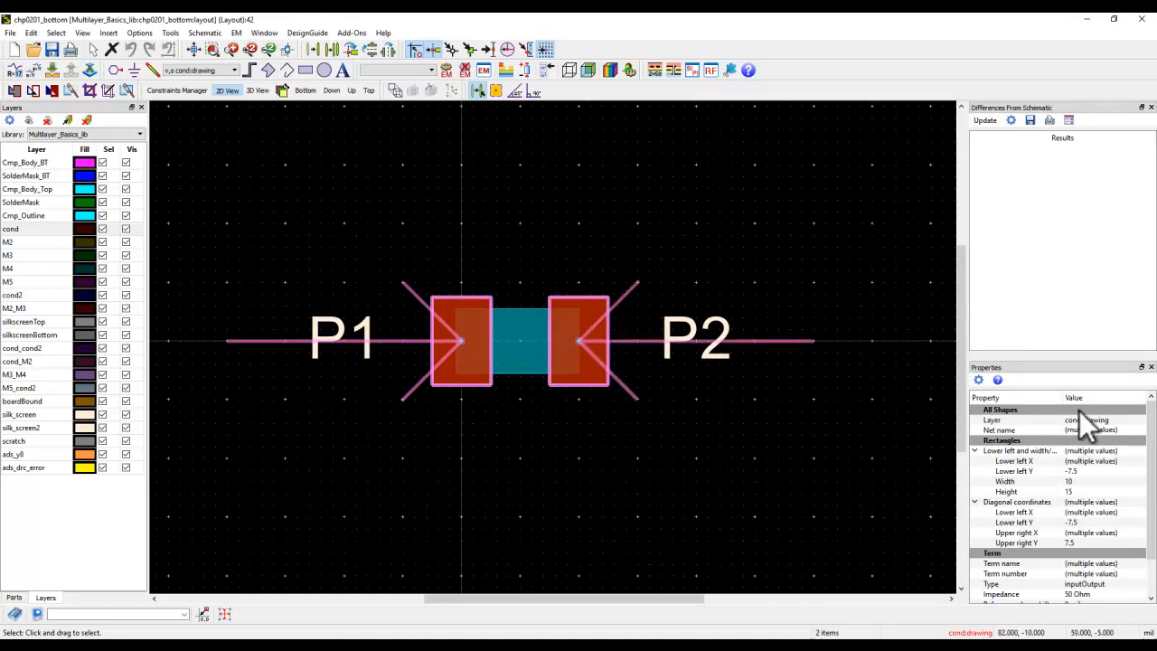
click(1100, 420)
click(1108, 422)
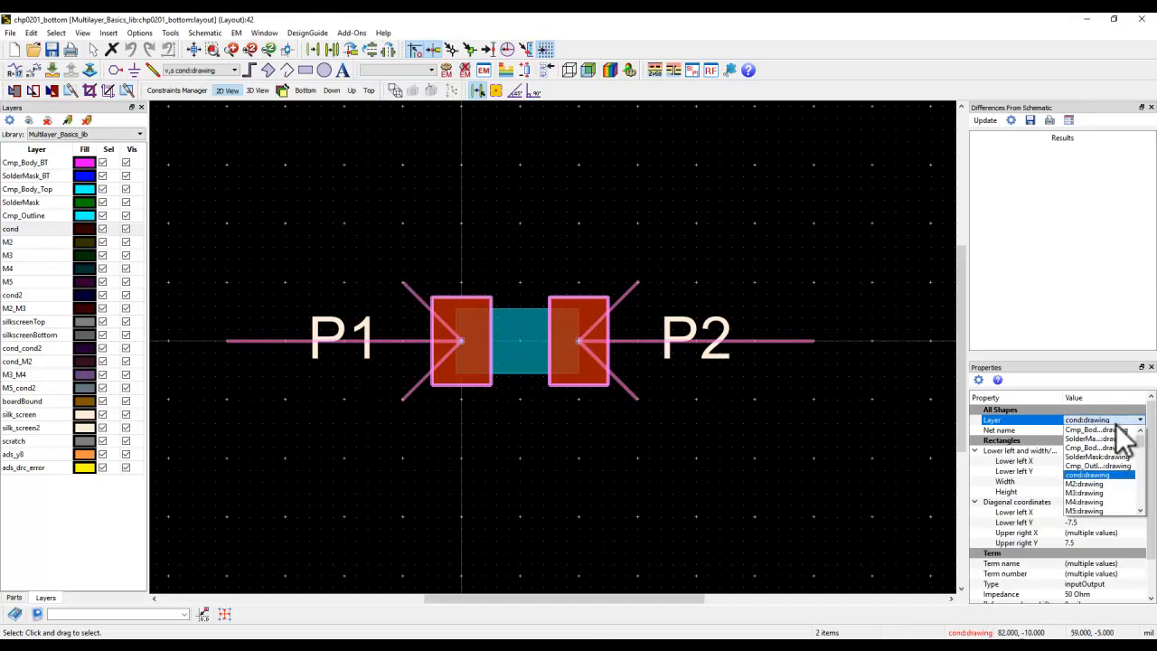
scroll(1107, 478, down, 1)
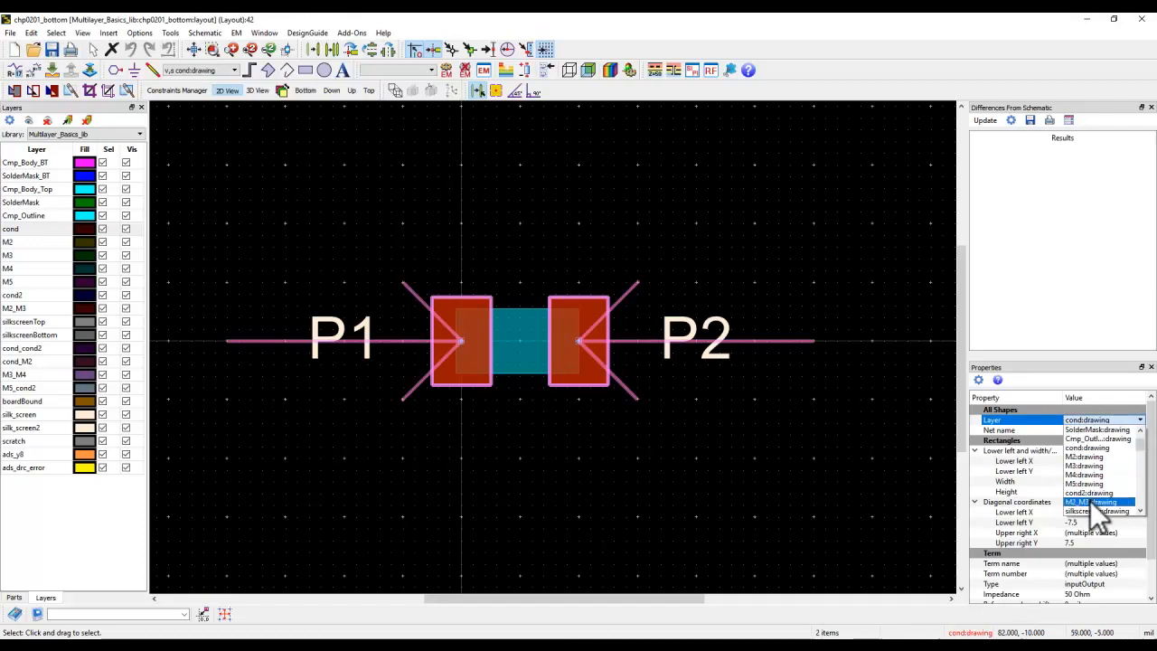
click(1089, 495)
click(588, 497)
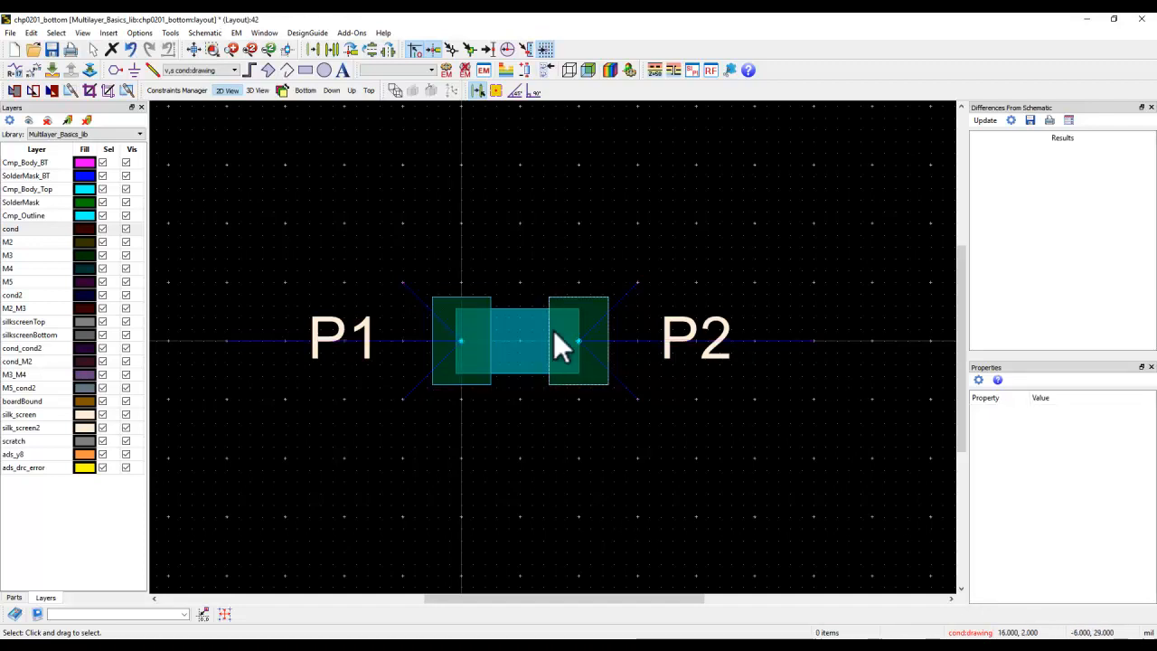
Assign the component body rectangle between the pads to the Cmp_Body_BT:drawing layer
click(529, 353)
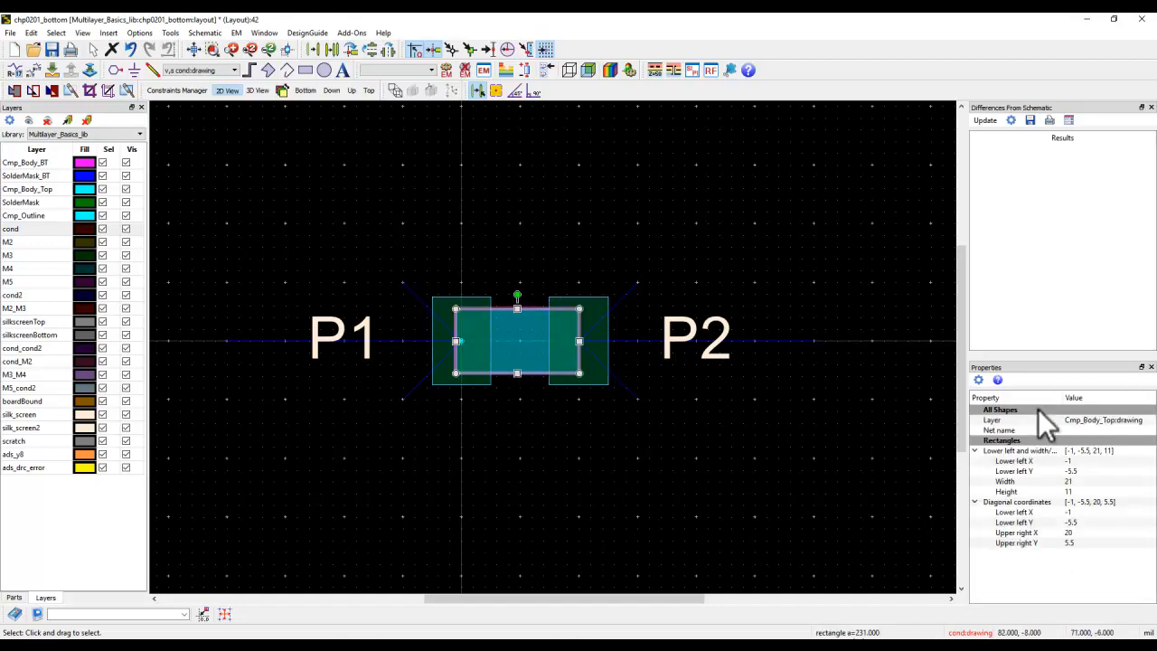
click(1107, 420)
click(1107, 420)
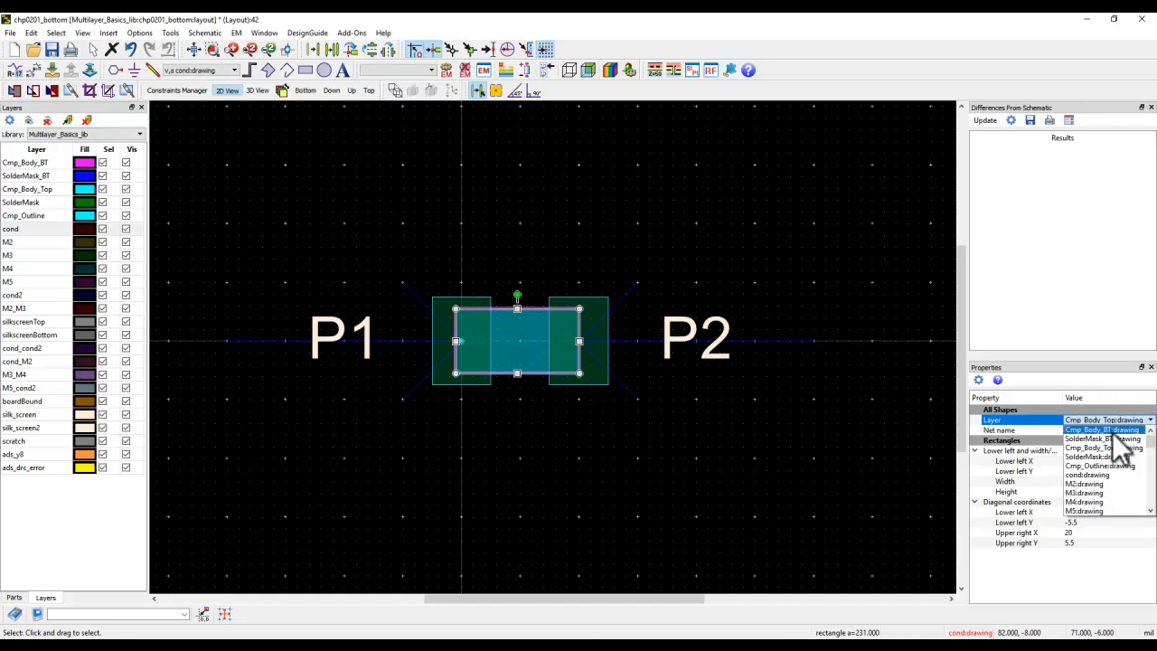
click(1107, 430)
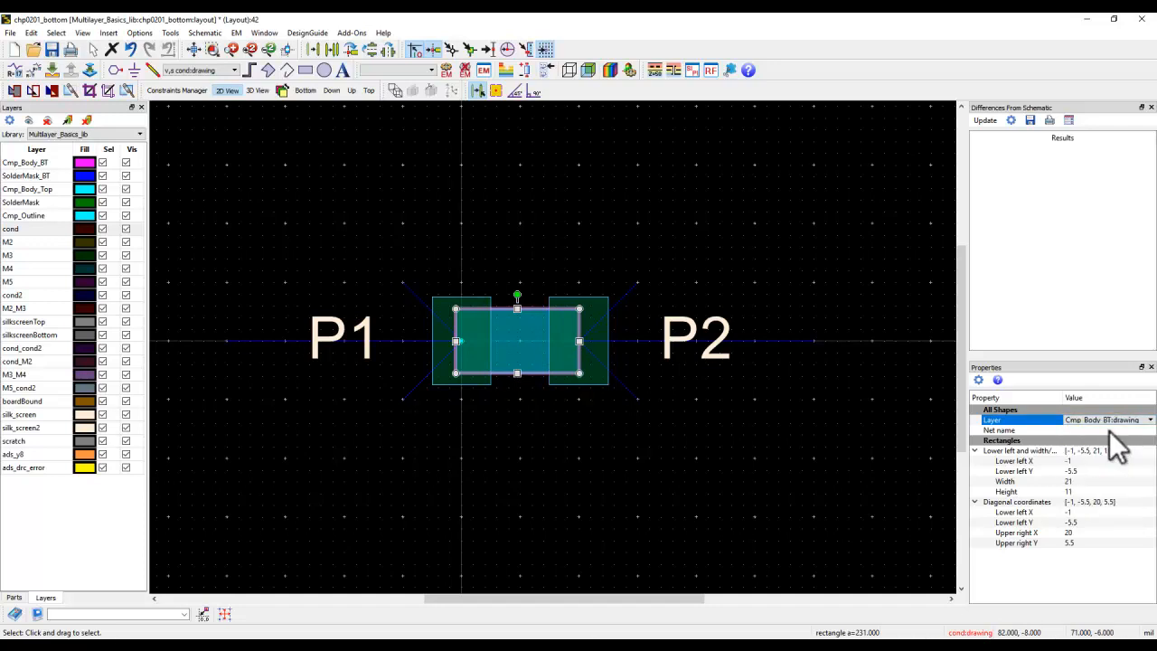
click(594, 444)
Assign the solder mask rectangle on the P1 pad to the SolderMask_BT:drawing layer
click(458, 381)
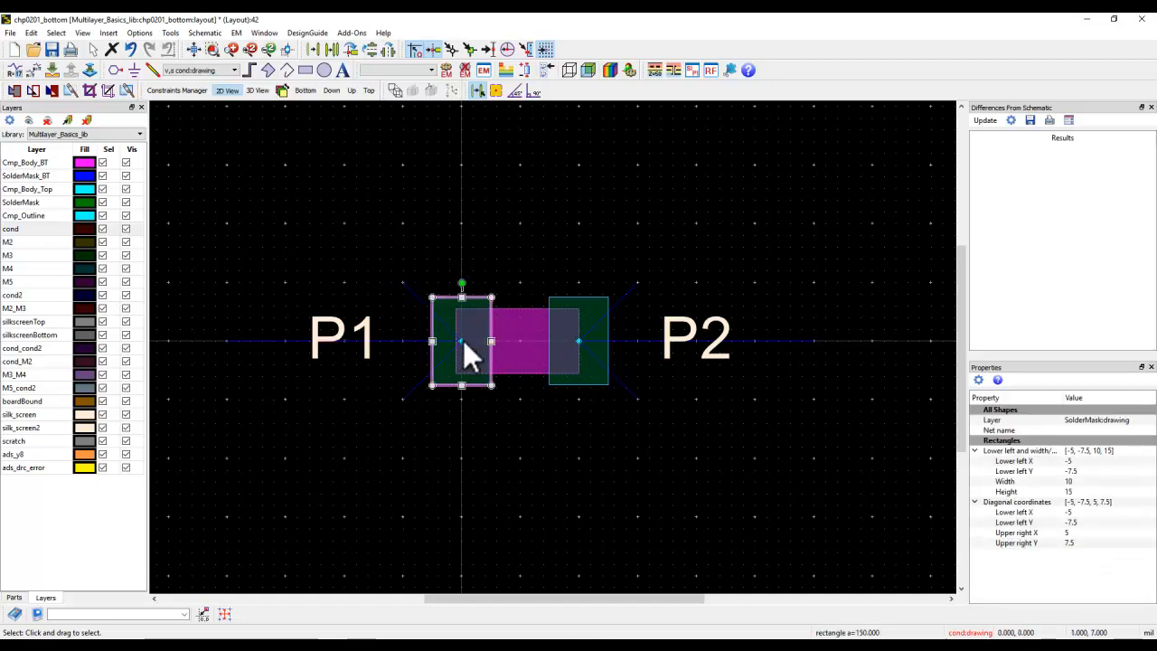
click(1088, 420)
click(1099, 420)
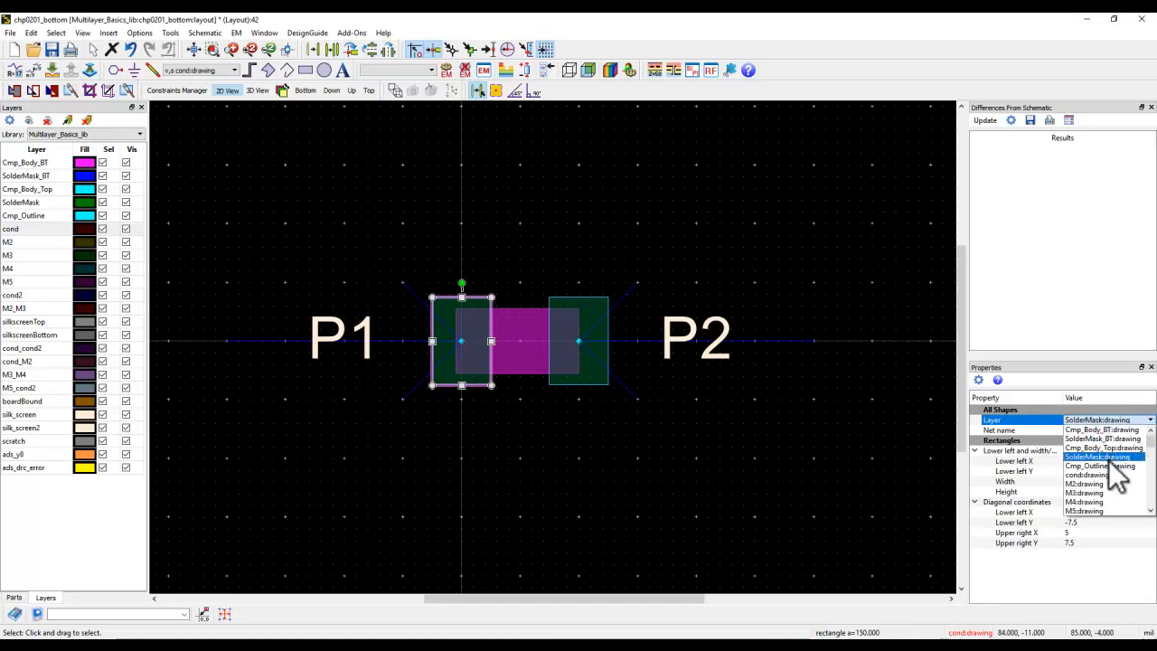
click(1103, 439)
click(621, 399)
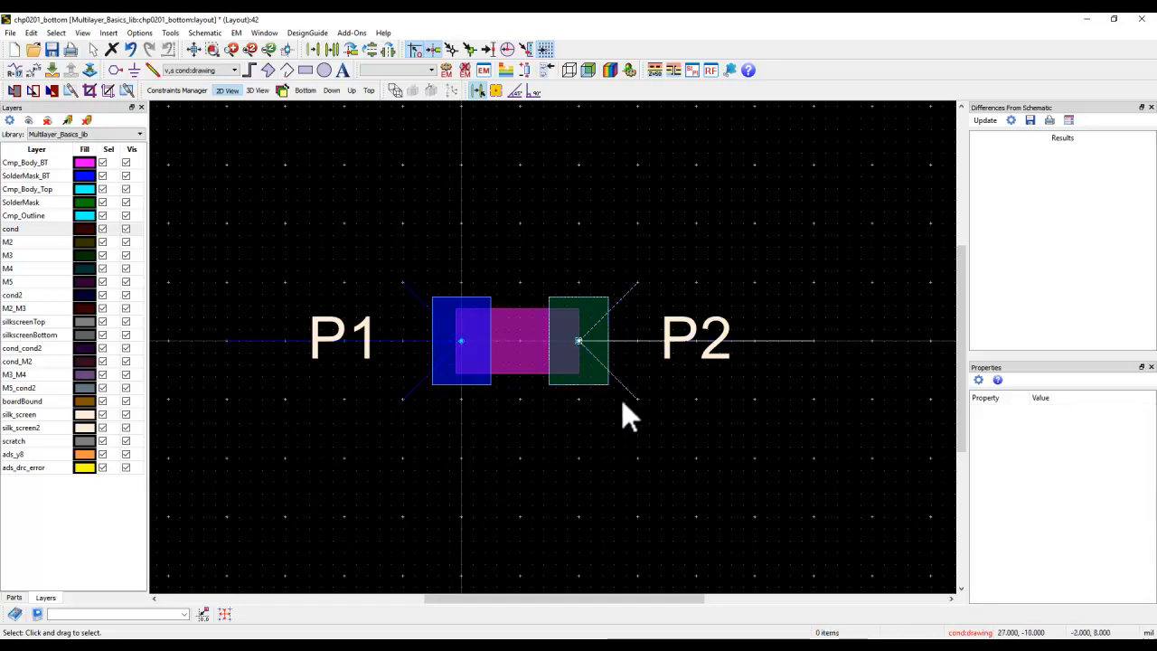
Assign the P2 pad's solder mask rectangle to the SolderMask_BT:drawing layer, and save and close the layout
click(592, 375)
click(592, 376)
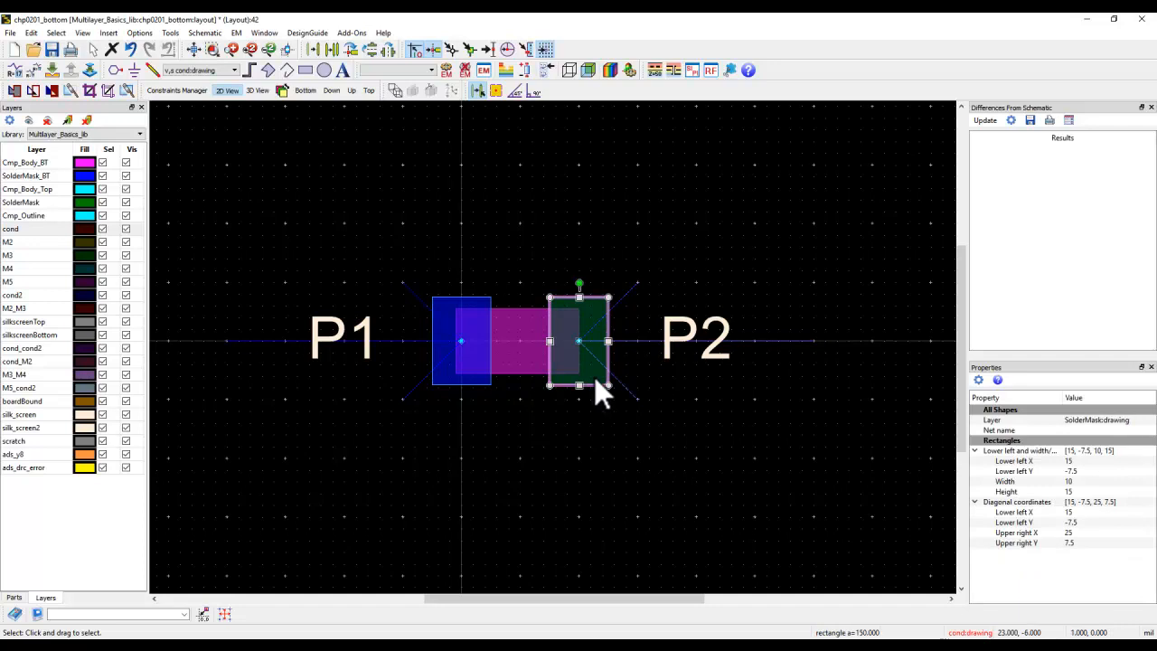
click(1099, 419)
click(1100, 420)
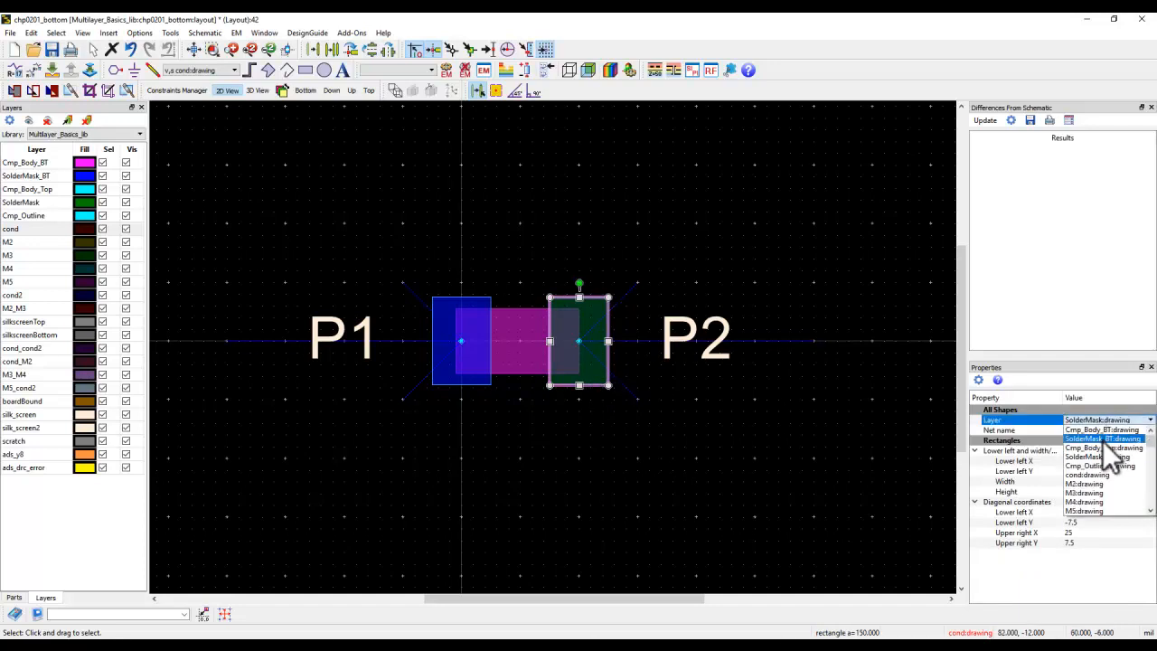
click(1102, 440)
click(623, 437)
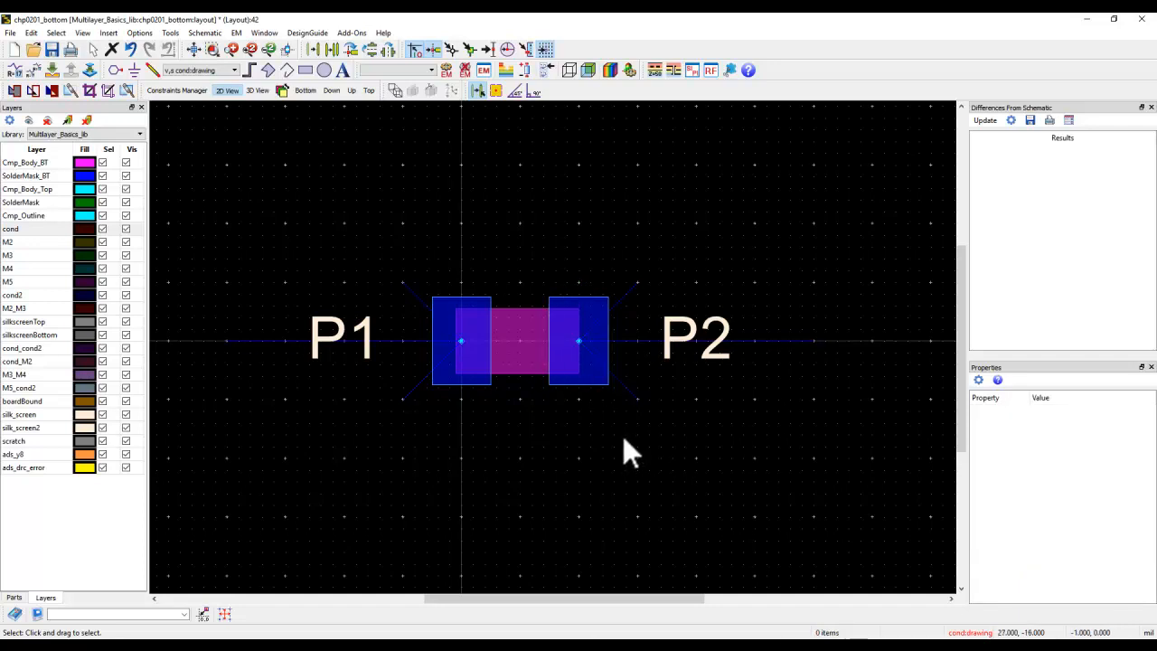
click(52, 51)
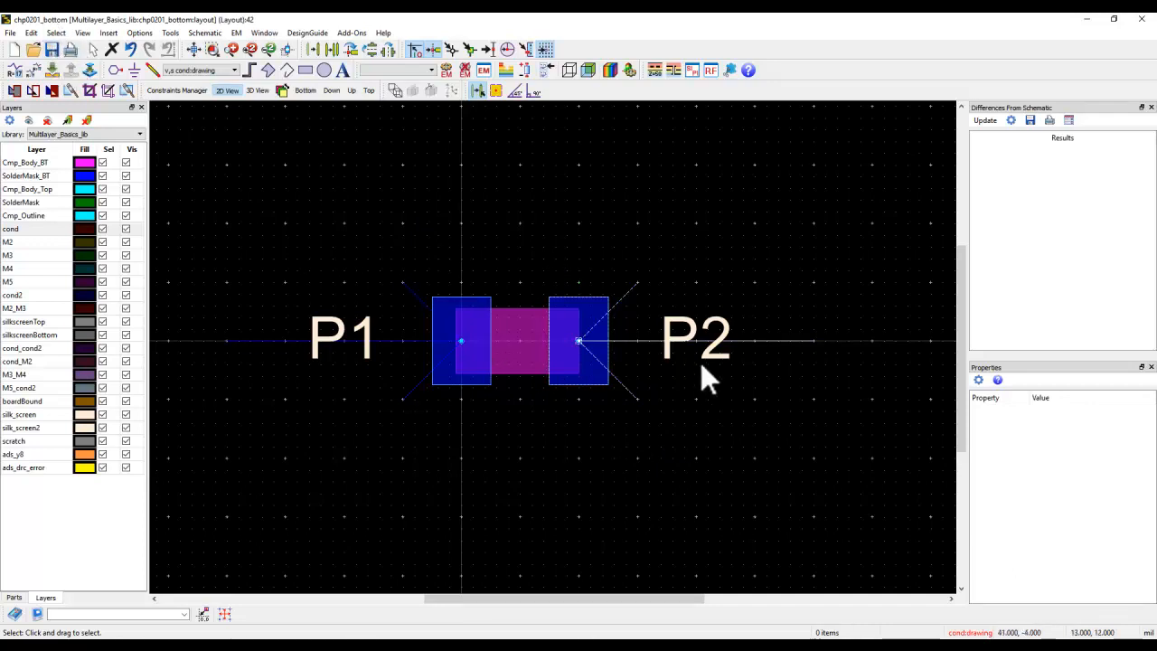
click(1142, 18)
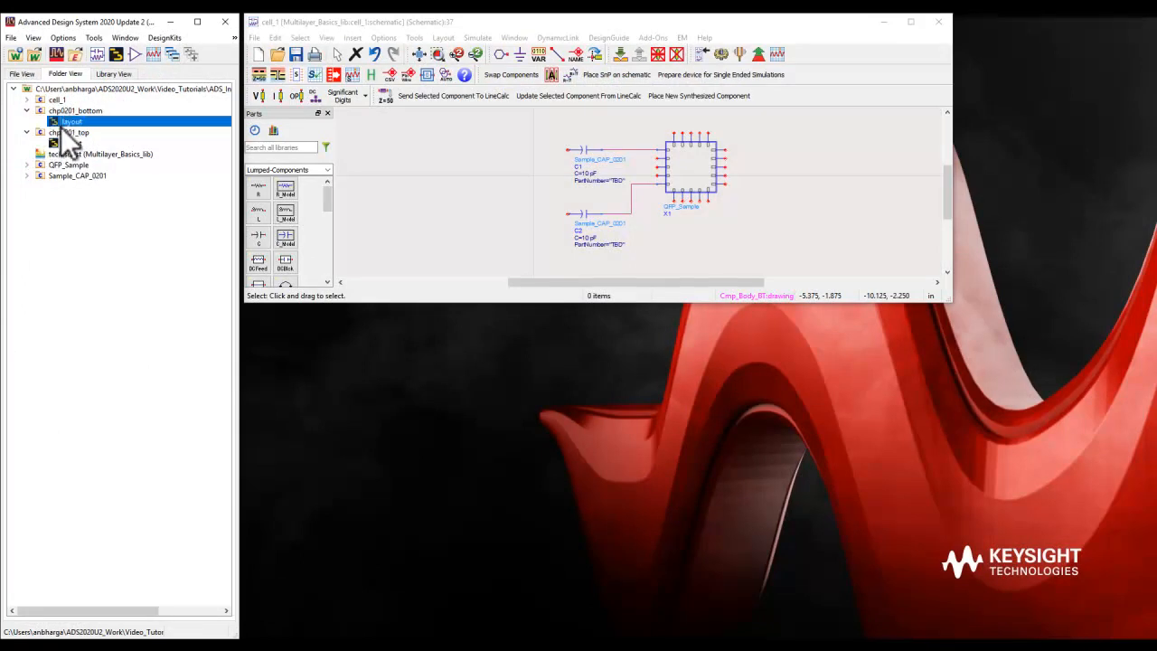
Rename the layout view of the Sample_CAP_0201 cell as layout_top
click(30, 175)
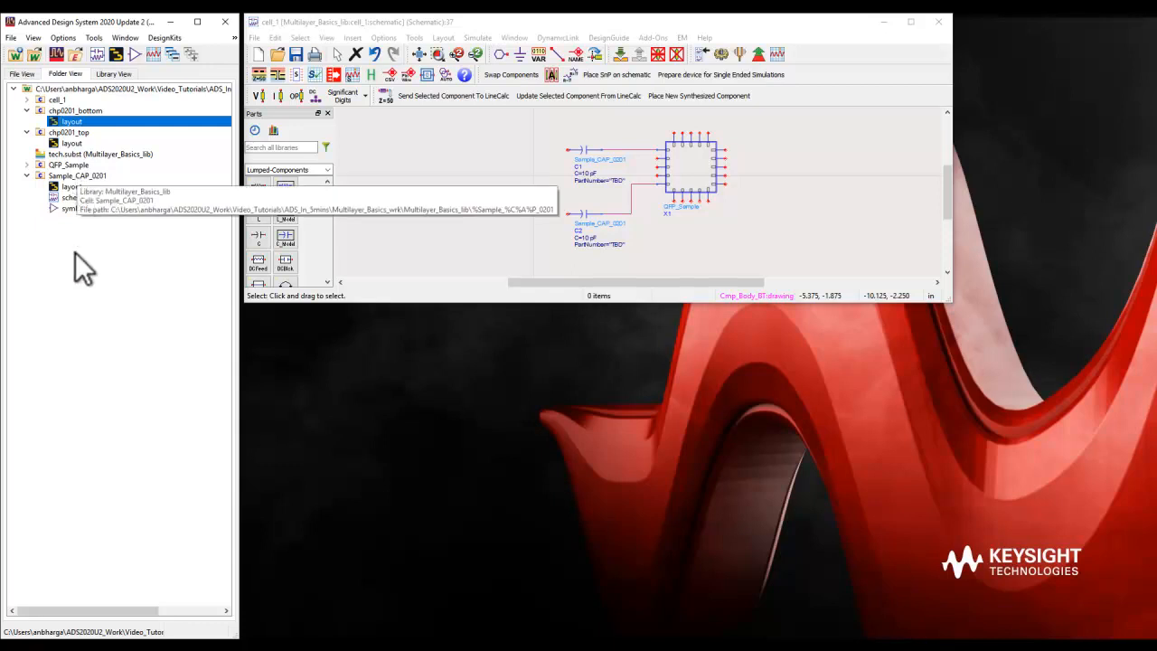
click(79, 187)
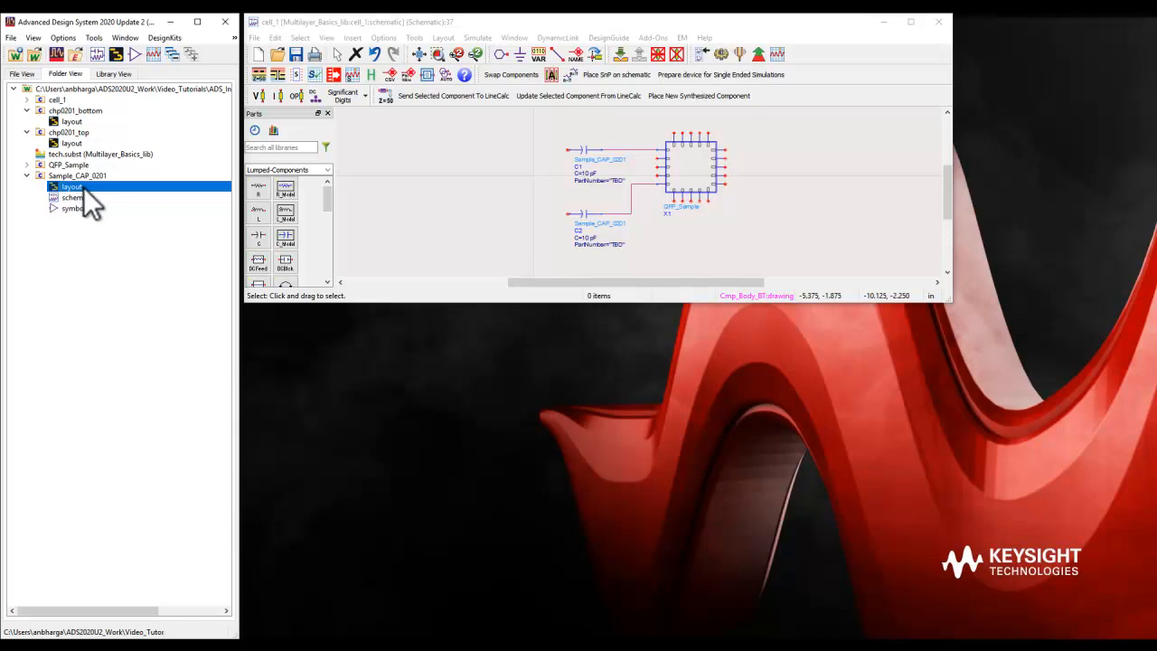
click(83, 187)
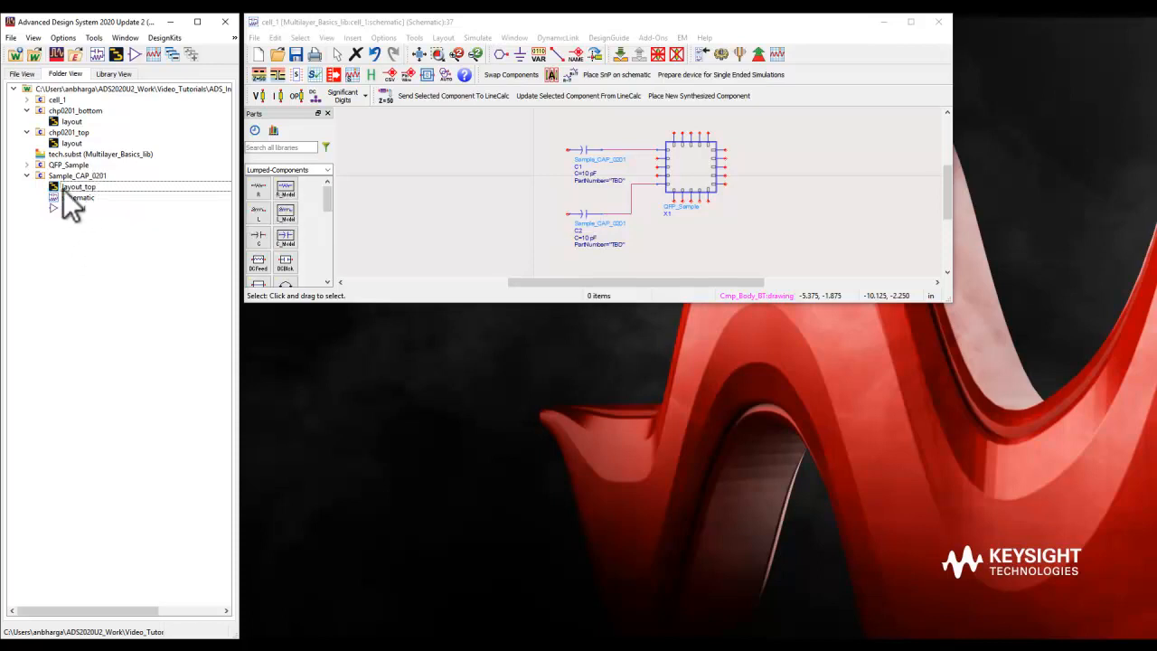
Create a second layout view named layout in the Sample_CAP_0201 cell, continuing past the multiple layouts warning
right_click(91, 176)
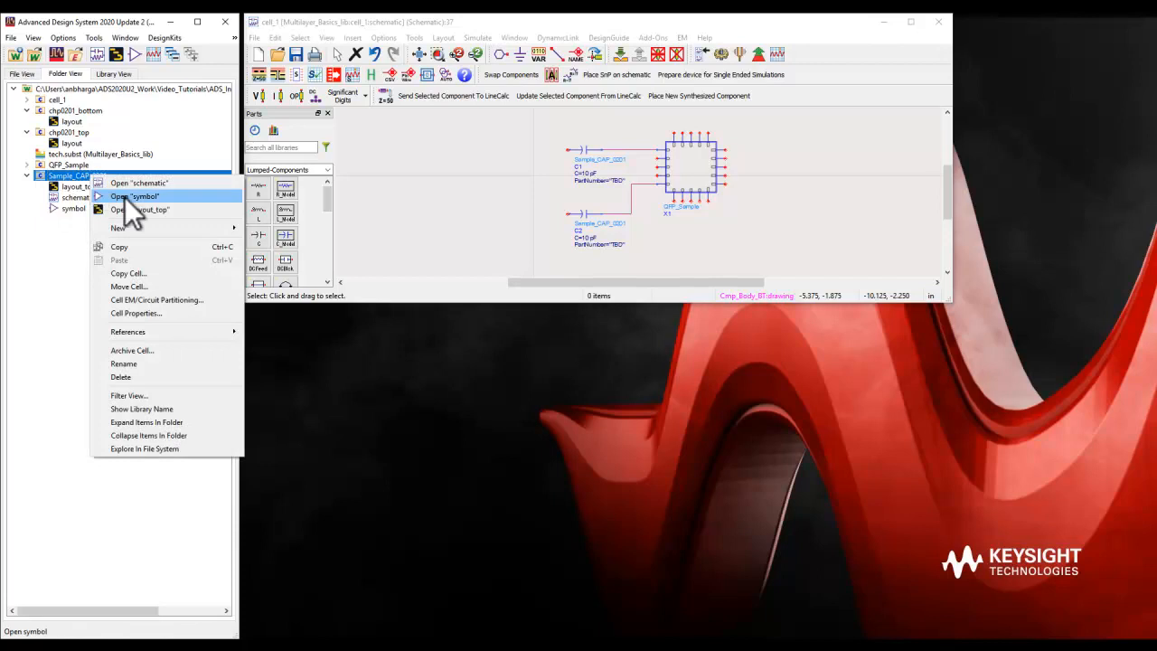
mouse_move(121, 231)
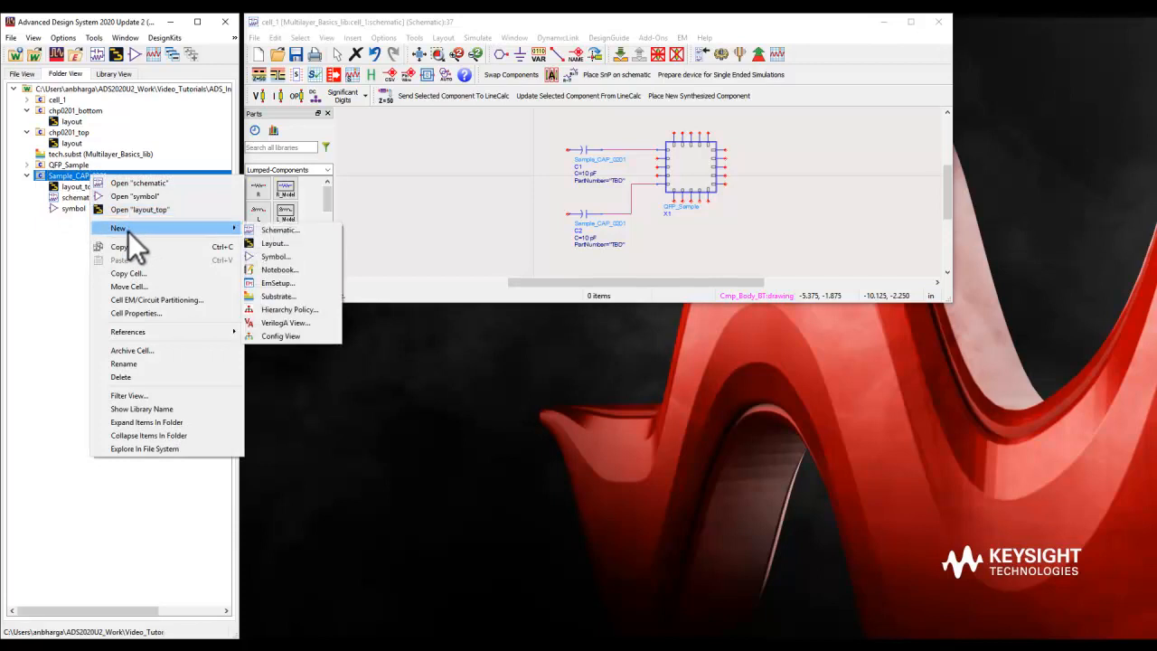
click(264, 243)
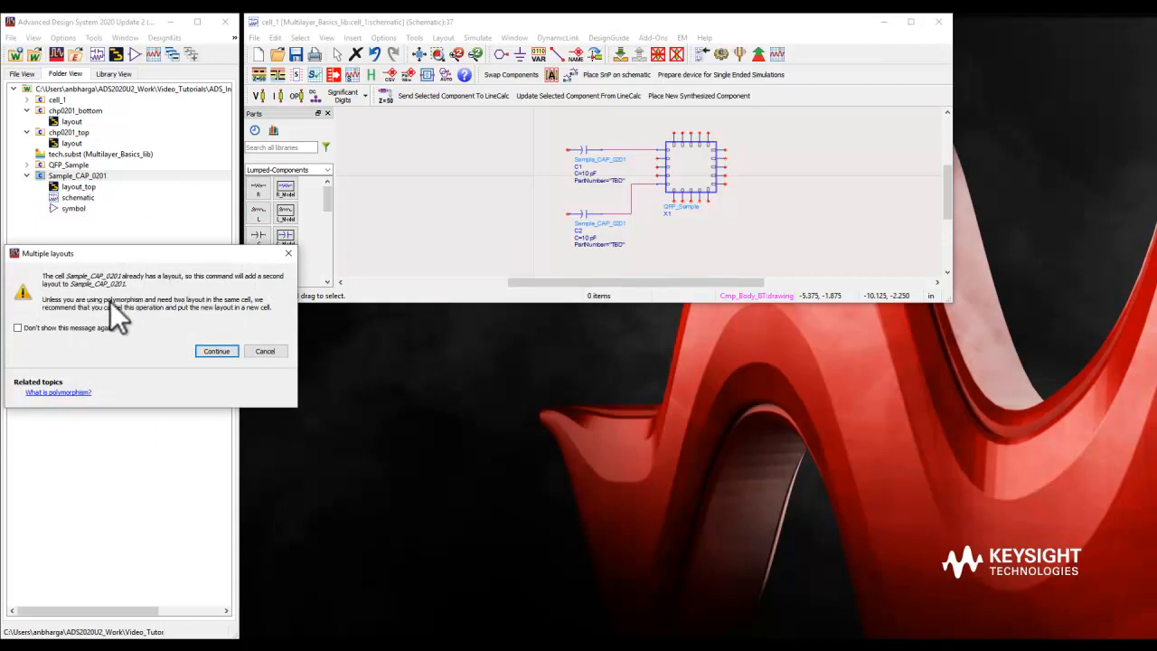
click(213, 353)
click(106, 360)
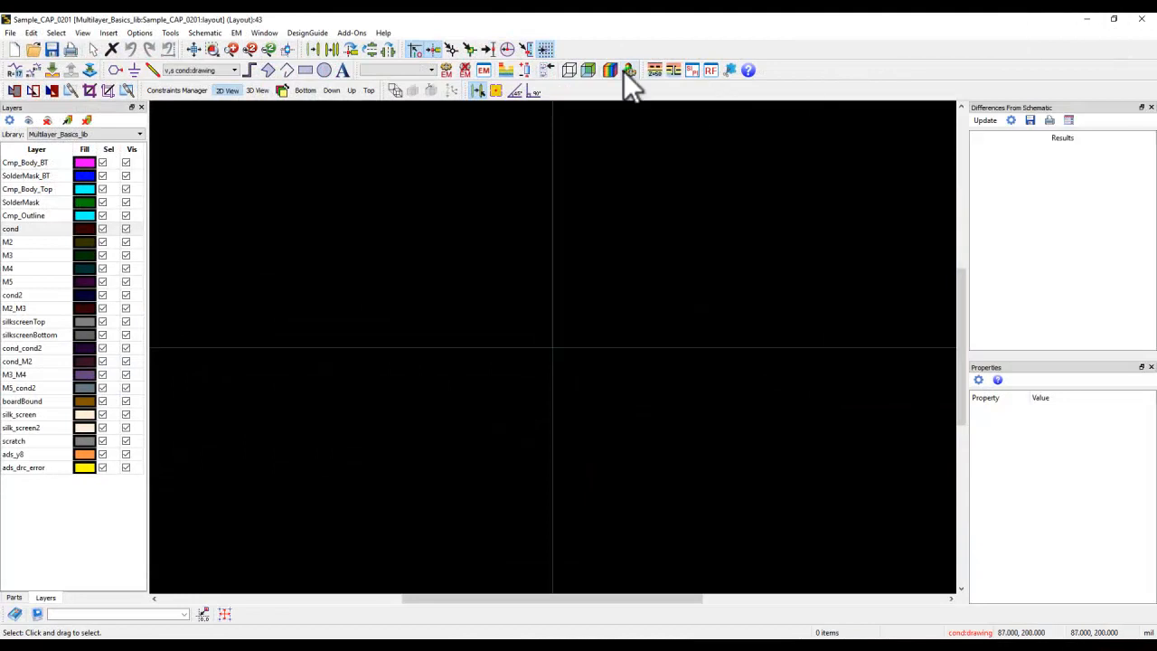
Customize the new Sample_CAP_0201 layout as a Referenced/fixed Pcell that uses the chp0201_bottom design as its artwork
click(1114, 20)
drag(678, 313, 707, 174)
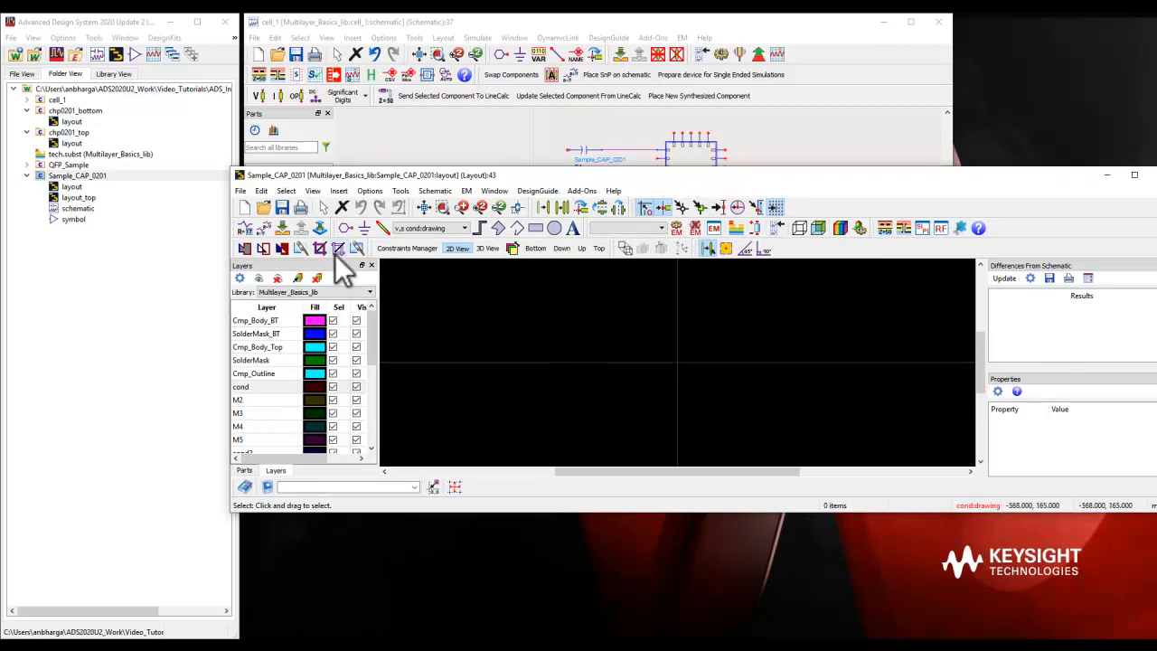
click(240, 191)
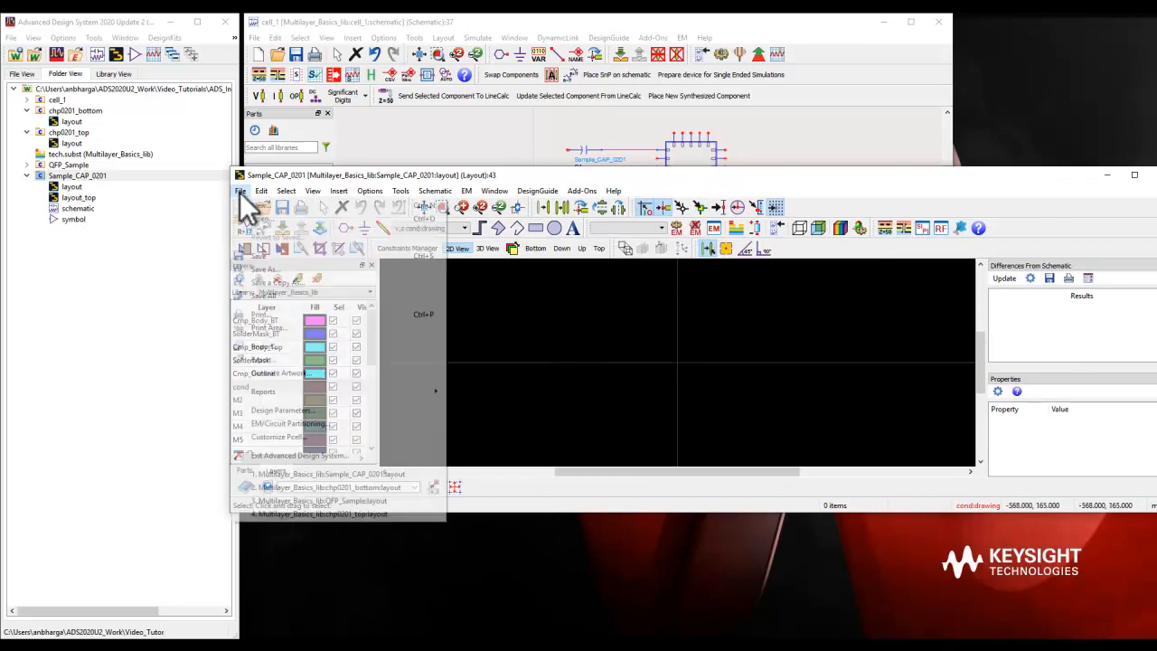
click(285, 436)
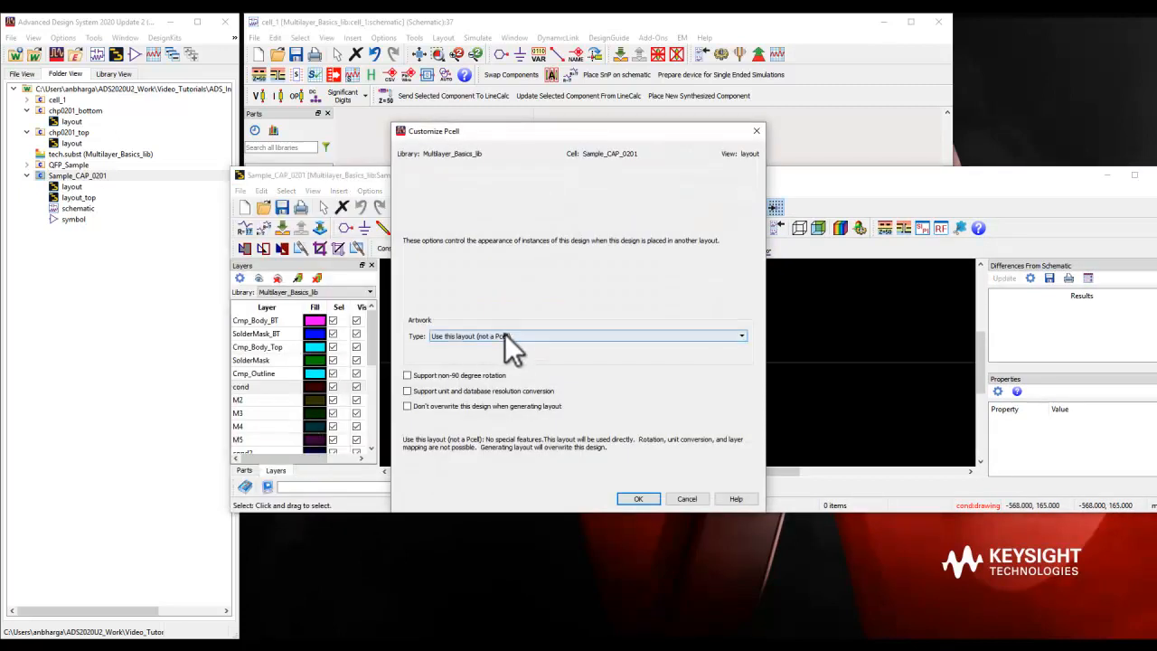
click(504, 333)
click(495, 377)
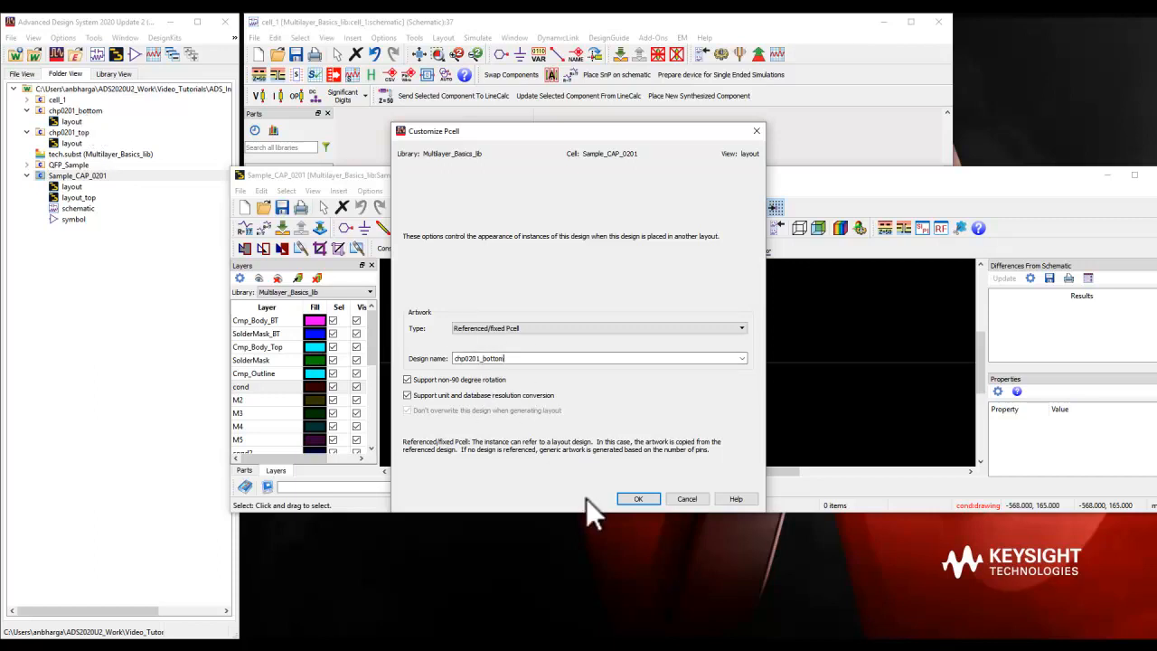
click(636, 499)
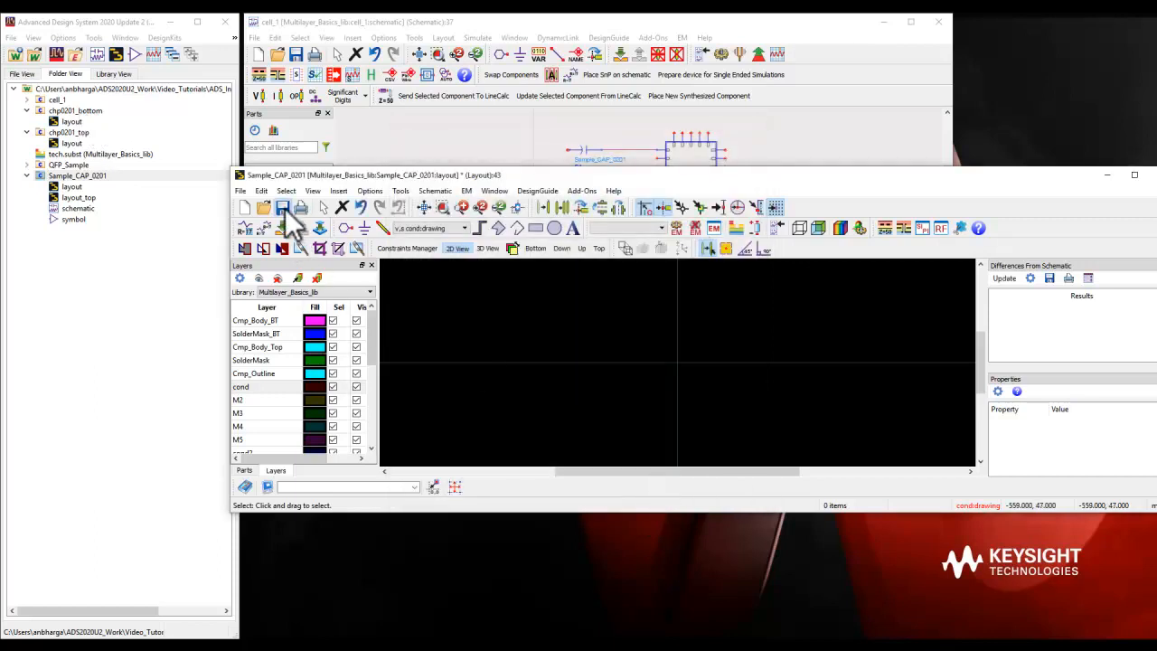
Save and close the layout, and rename this layout view of Sample_CAP_0201 as layout_bottom
drag(1081, 178, 1042, 185)
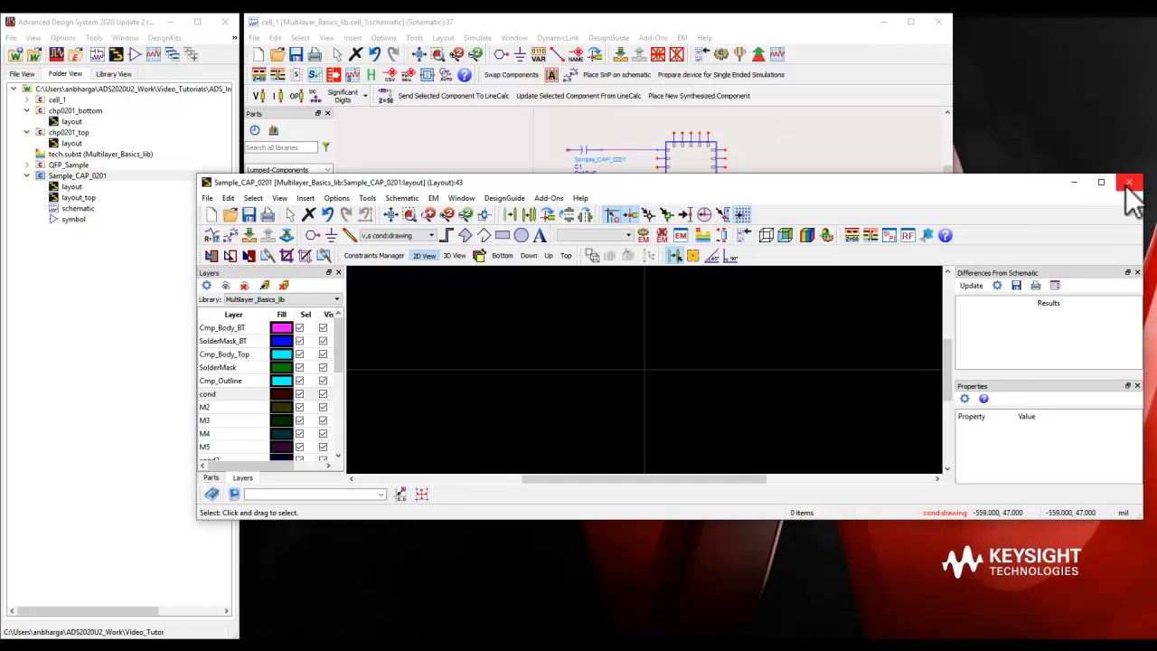
click(1127, 185)
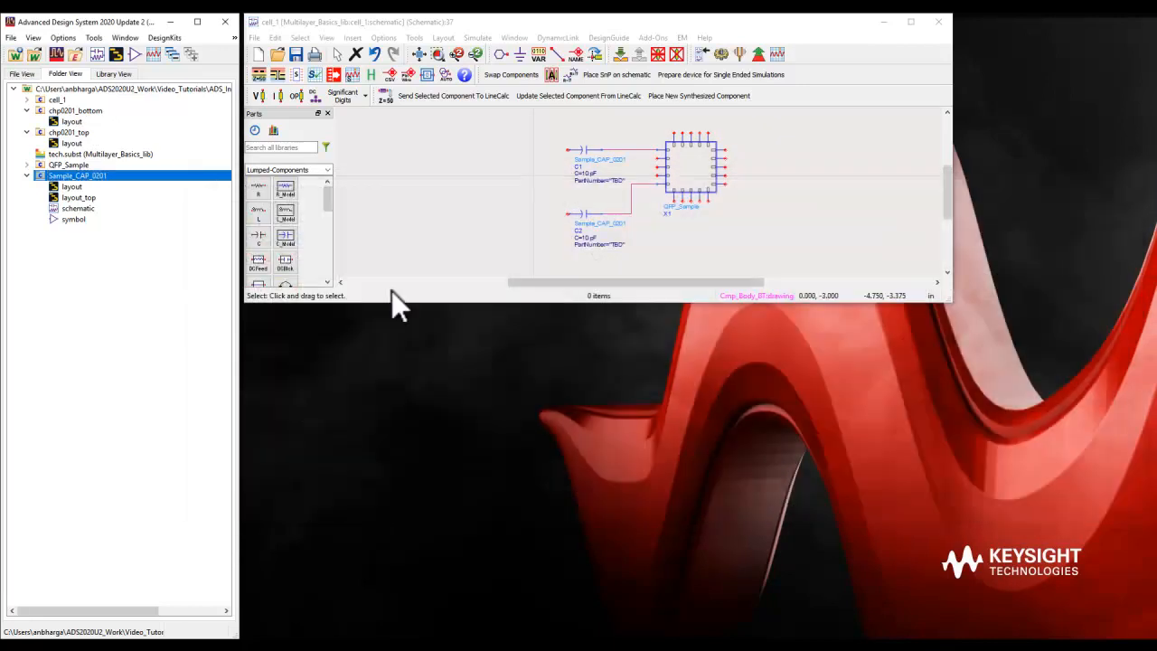
double_click(81, 187)
click(89, 188)
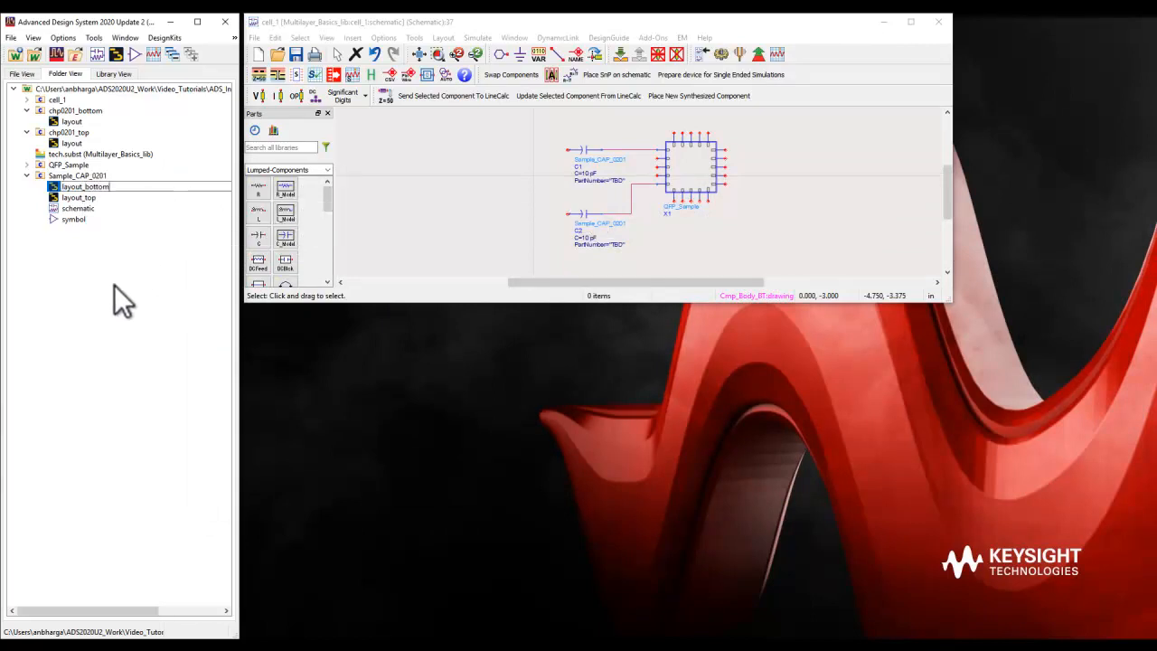
Place another Sample_CAP_0201 symbol to the right of QFP_Sample in the cell_1 schematic and wire it to the chip's top right-side pin
drag(65, 219, 743, 150)
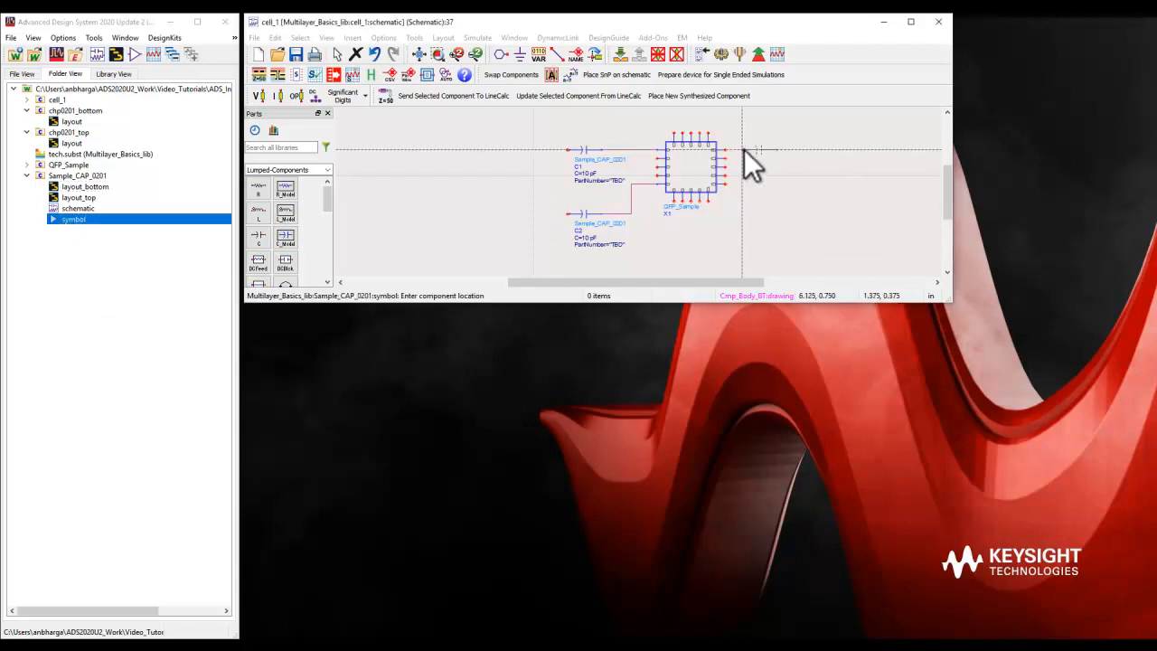
key(Escape)
click(558, 54)
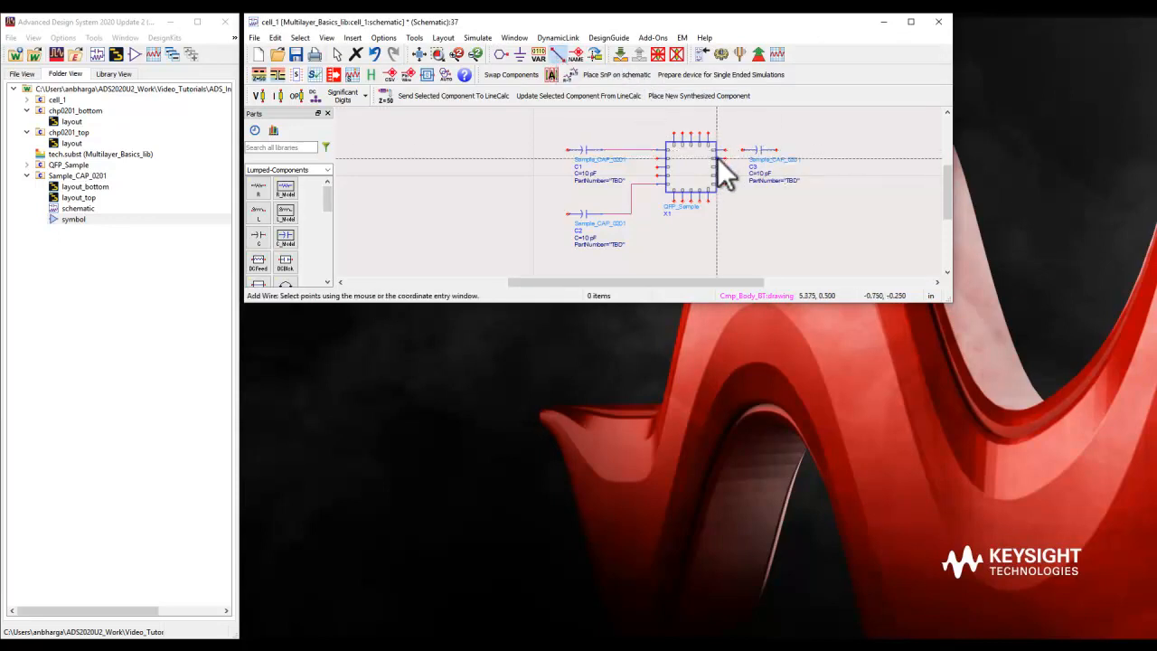
click(743, 151)
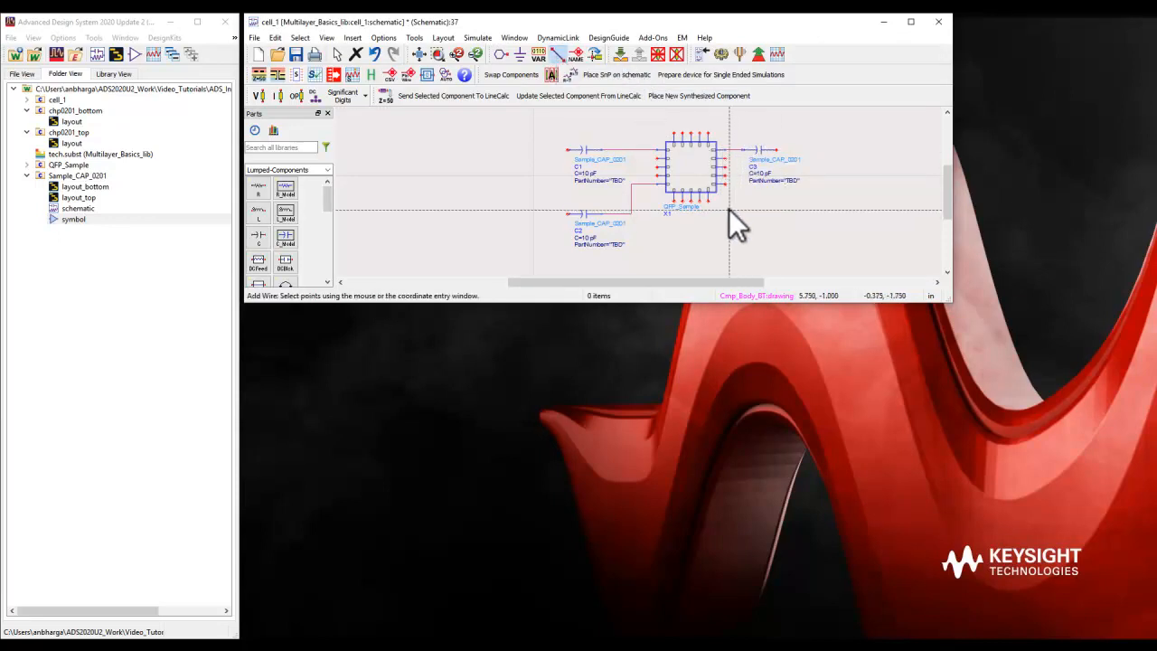
scroll(675, 185, up, 2)
key(Escape)
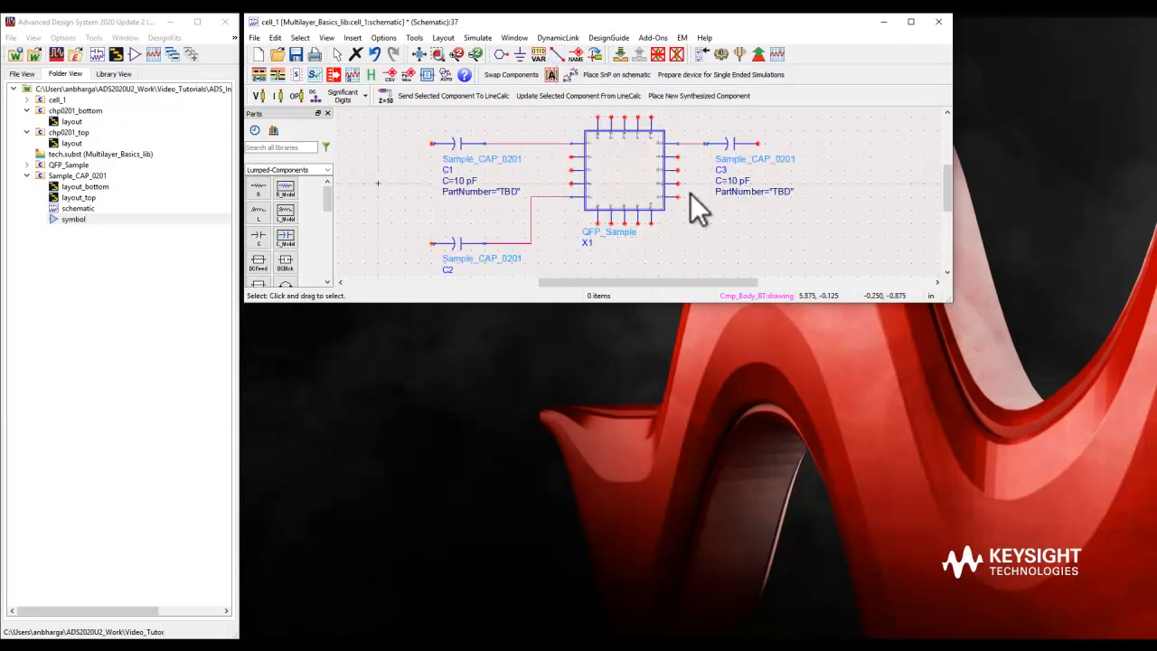
Place capacitor C3 from the schematic into the cell_1 layout, to the right of X1, using its layout_bottom view
click(443, 37)
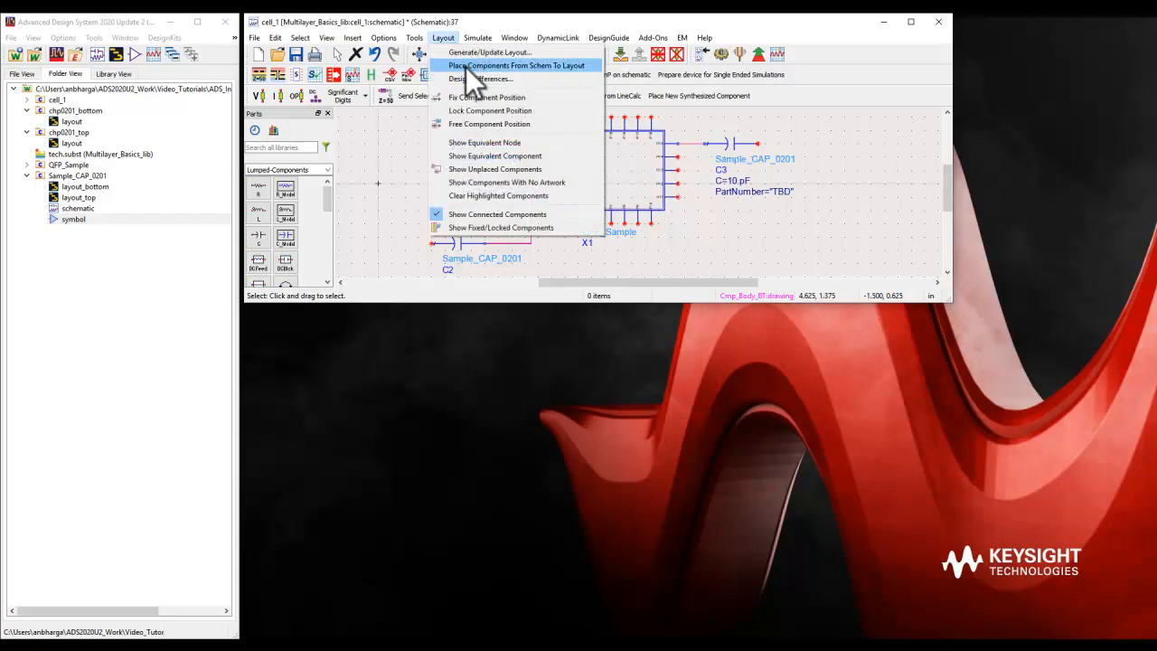
click(466, 66)
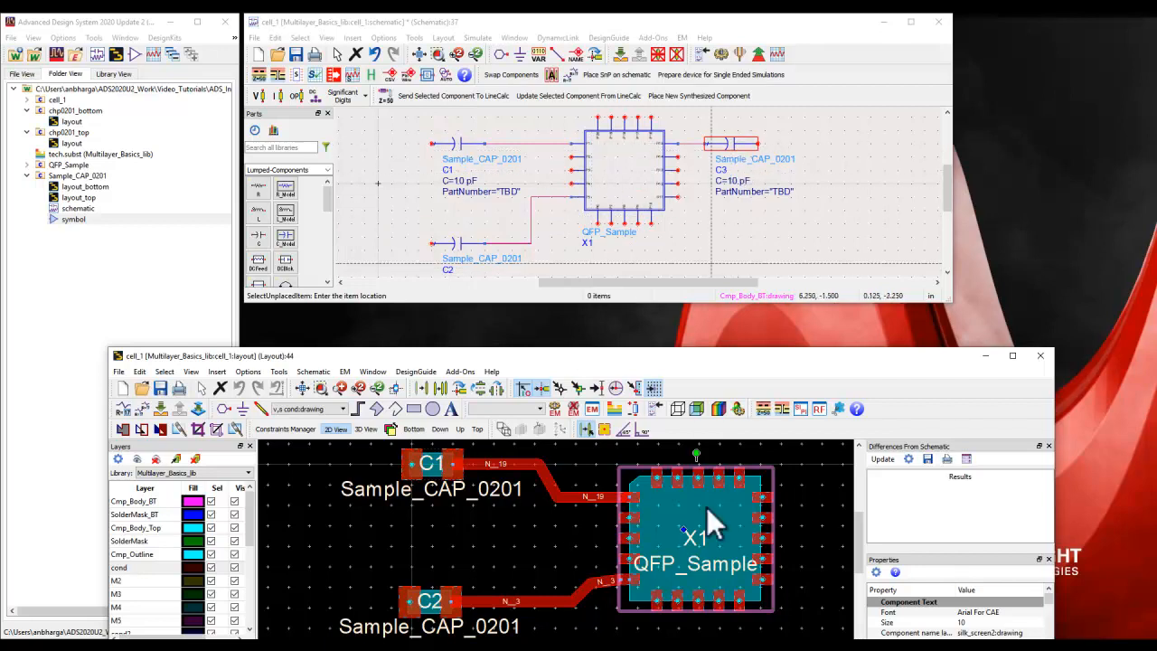
scroll(573, 550, down, 3)
scroll(564, 551, up, 2)
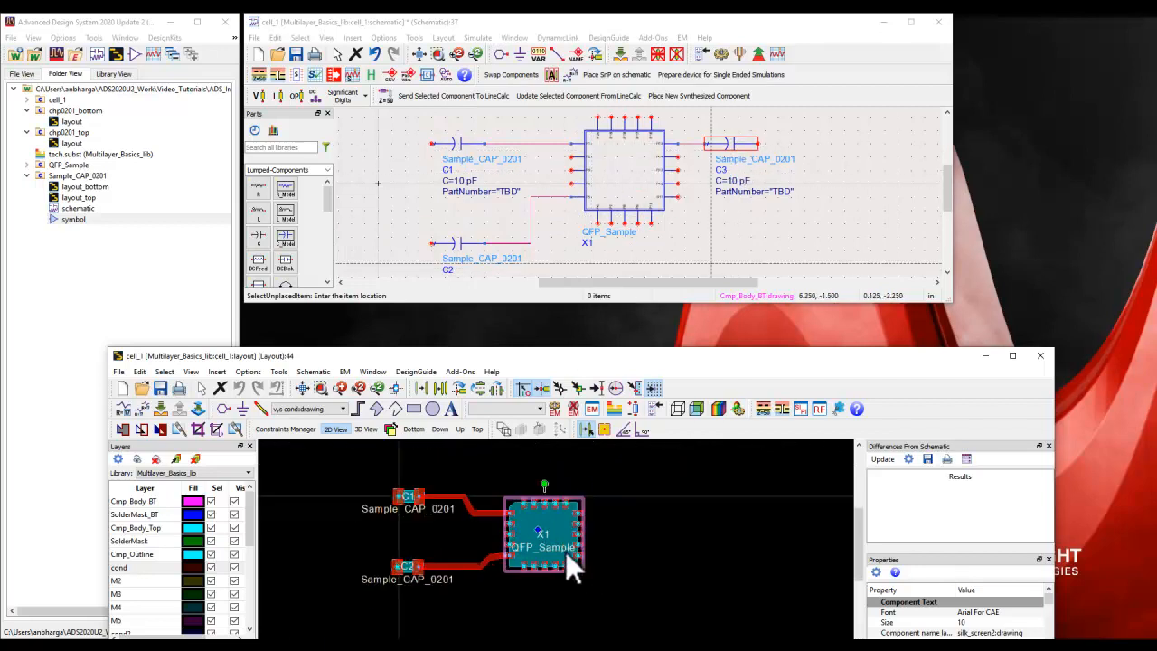
click(728, 143)
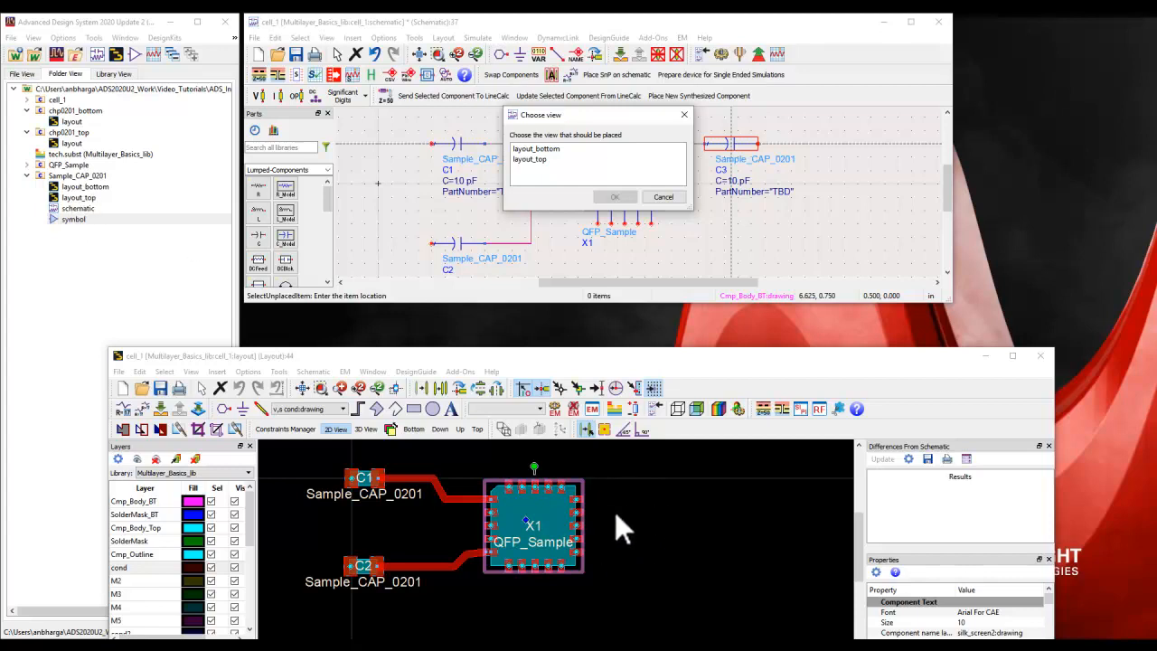
click(544, 149)
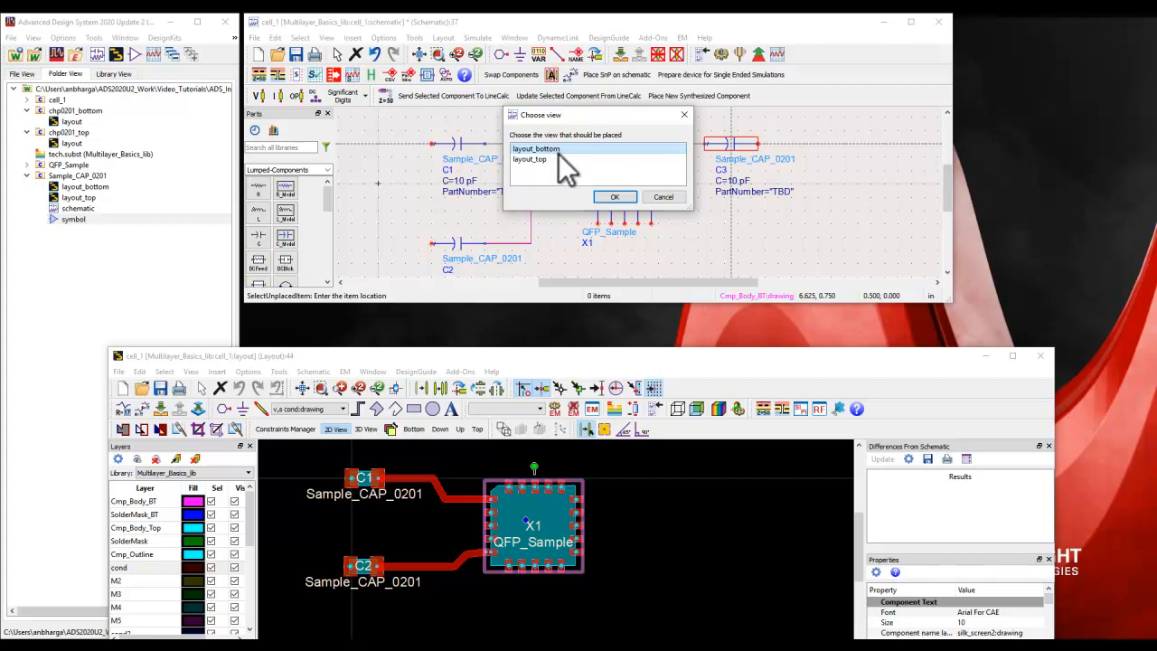
click(610, 197)
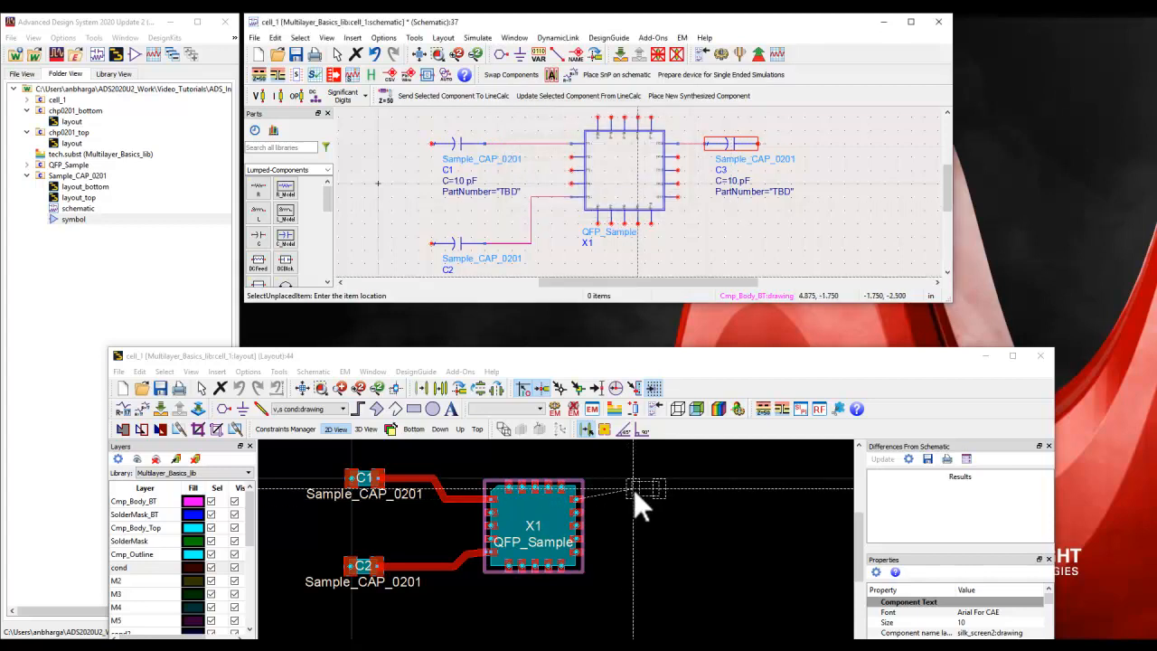
click(632, 489)
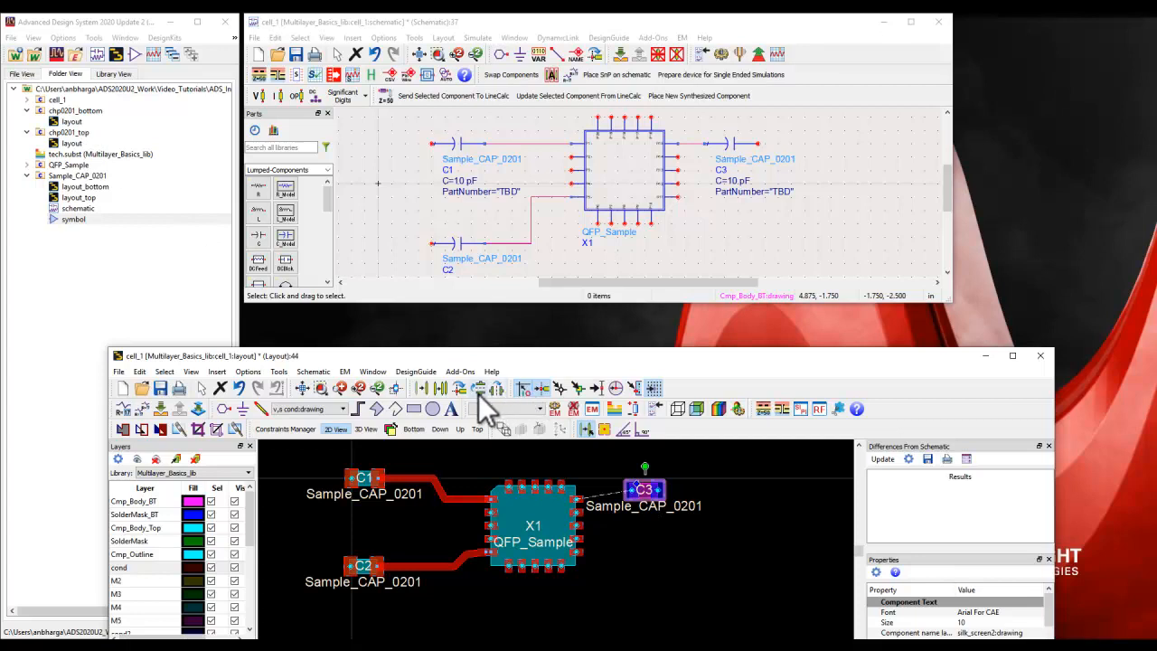
Maximize the cell_1 layout window and move C3 farther away from X1, up and to the right
double_click(598, 359)
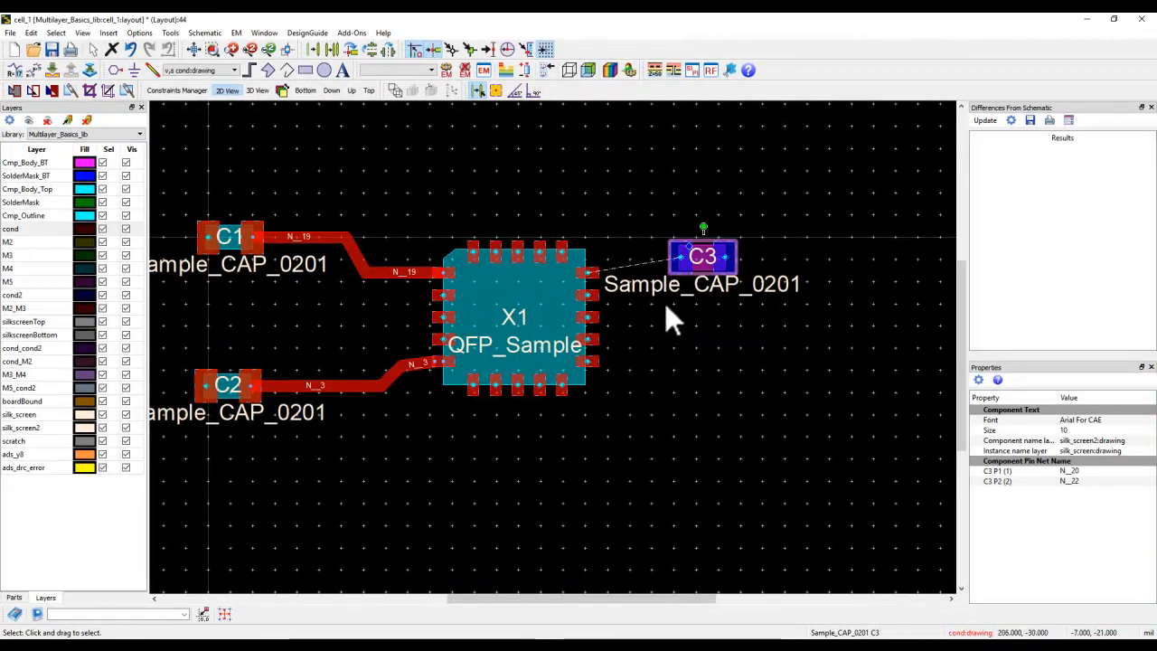
scroll(664, 303, down, 1)
scroll(609, 336, up, 2)
drag(588, 299, 700, 258)
click(573, 388)
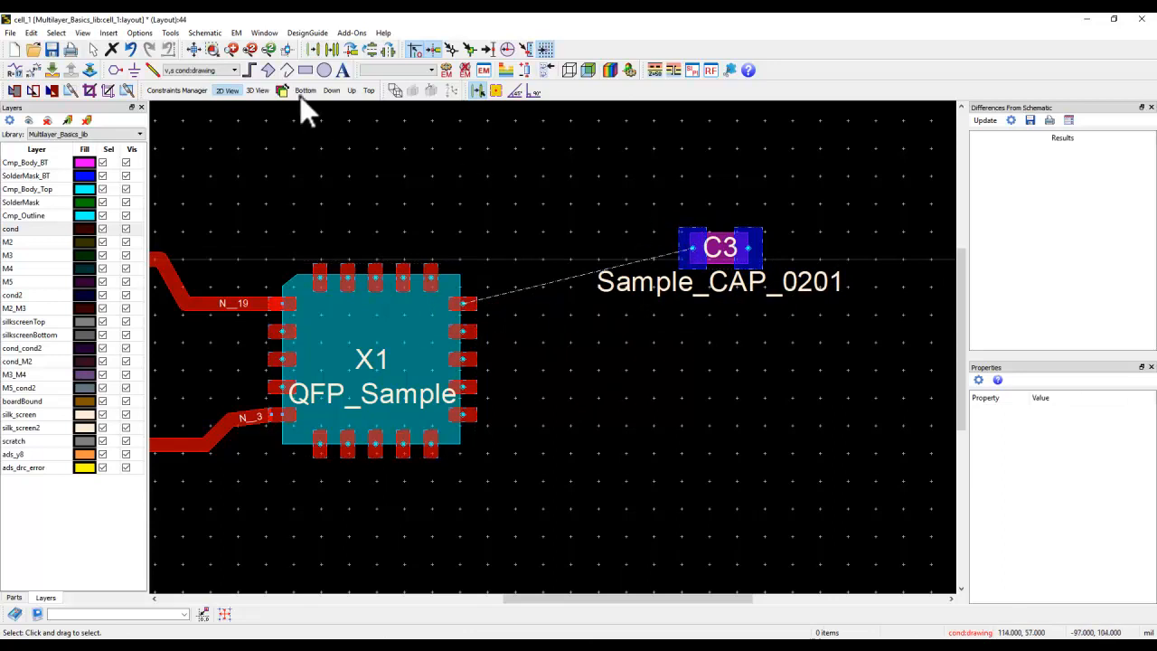
Route a 5 mil trace from X1's top right-side pin about 31 mil on cond, through a via to cond2, and on to C3's nearer pad
click(154, 69)
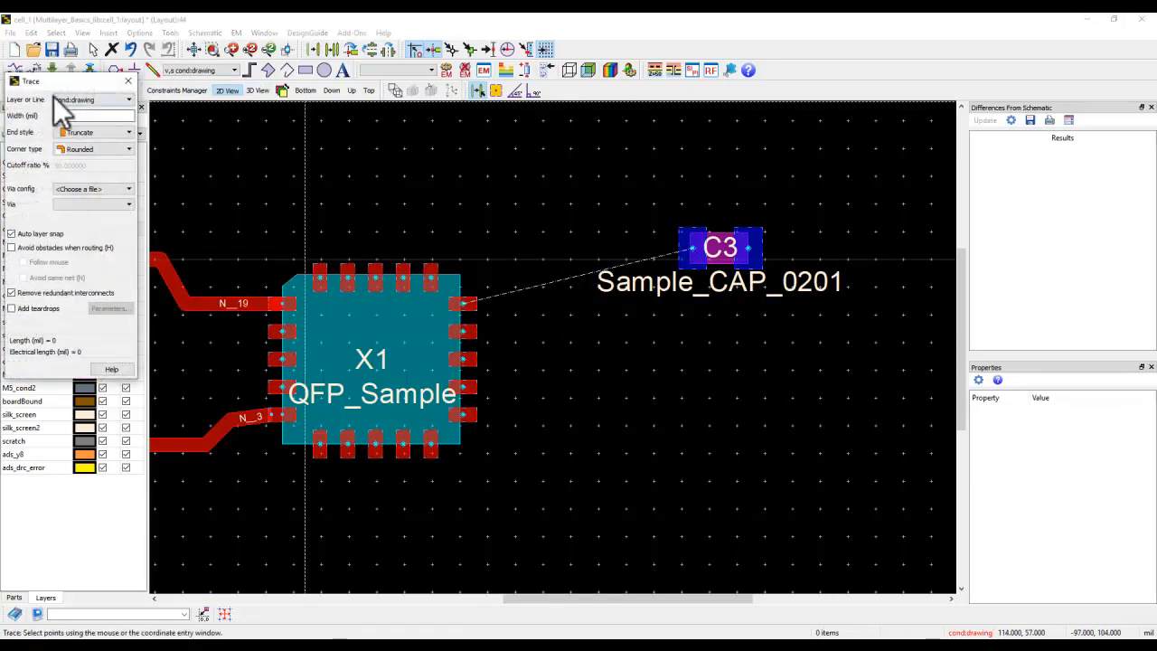
click(461, 303)
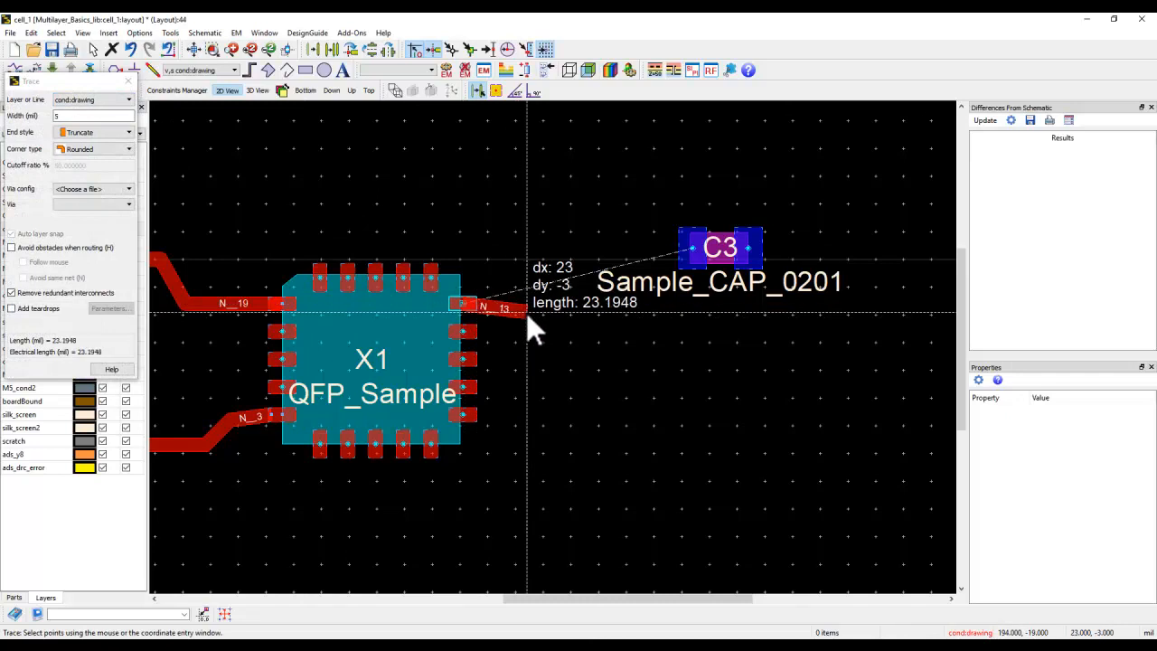
click(548, 302)
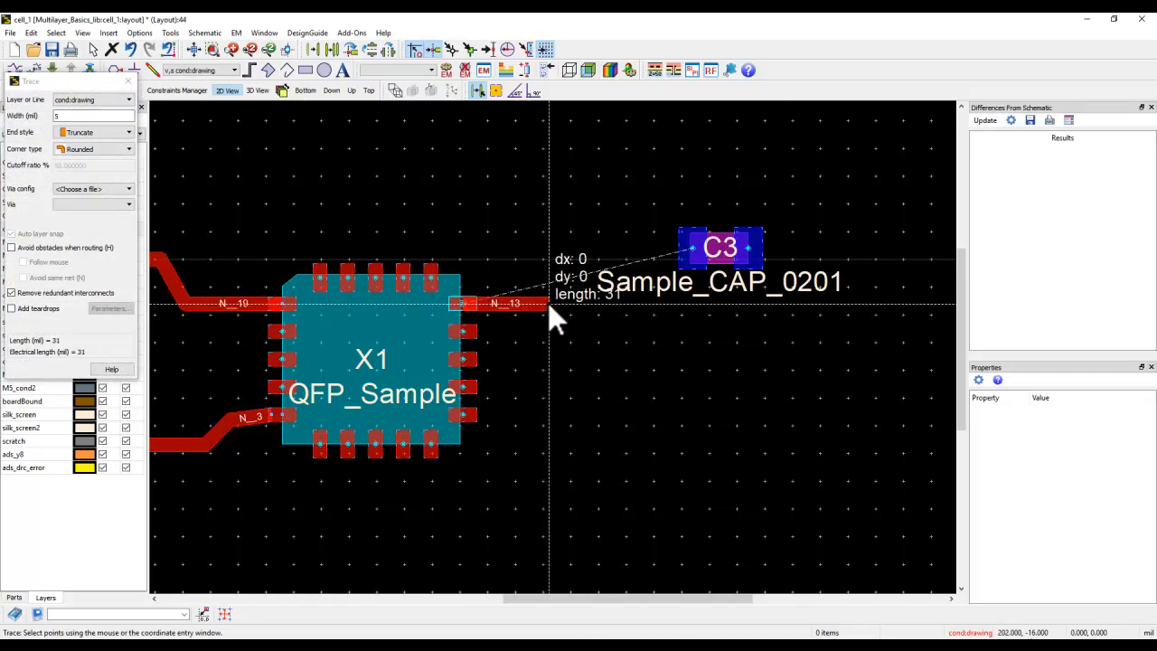
key(Page_Down)
key(Page_Down)
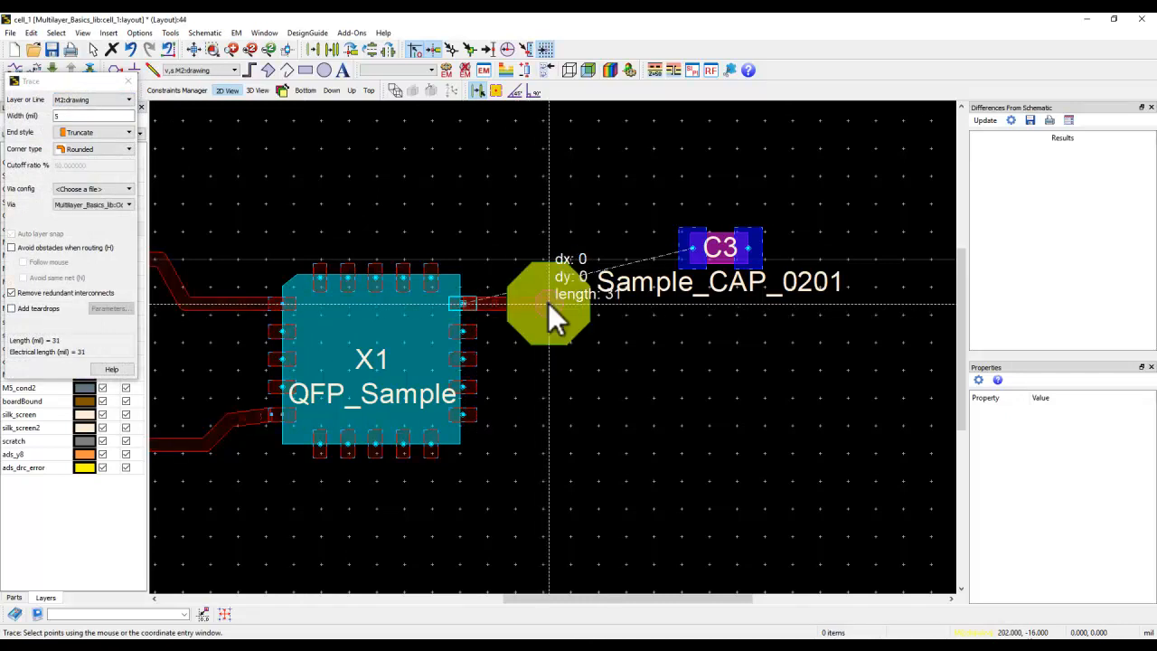
key(Page_Down)
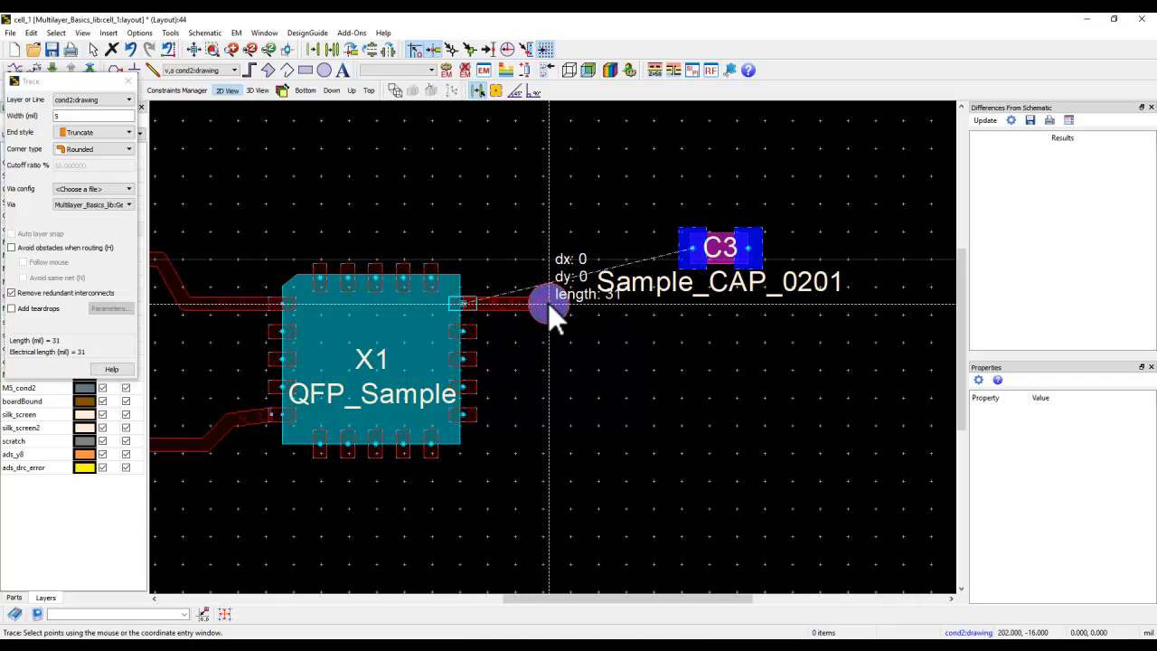
click(603, 256)
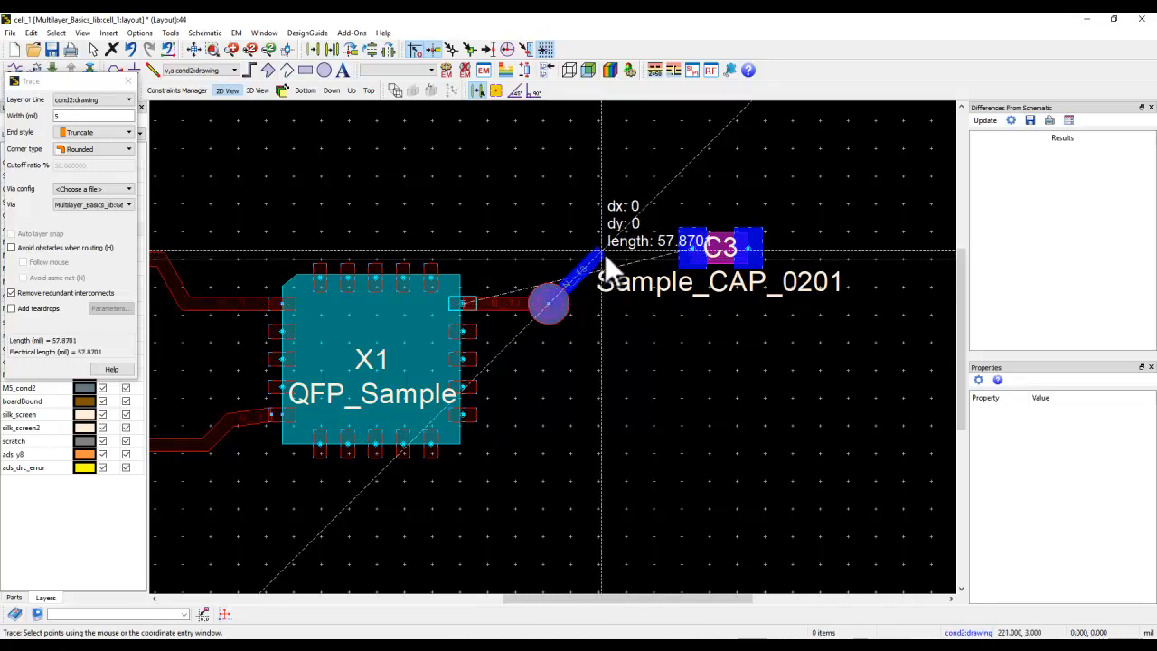
double_click(701, 258)
key(Escape)
Examine the board in 3D, checking the top-side components, the layer-crossing via and the bottom-side placement of C3
scroll(605, 438, down, 3)
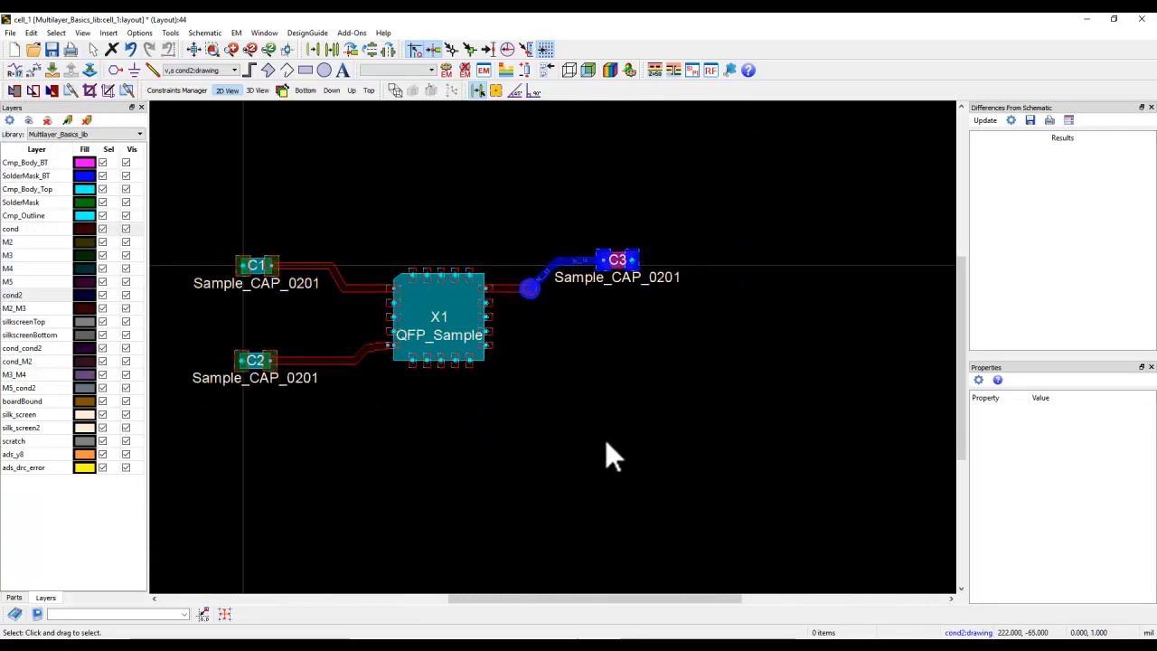
scroll(526, 343, up, 2)
key(3)
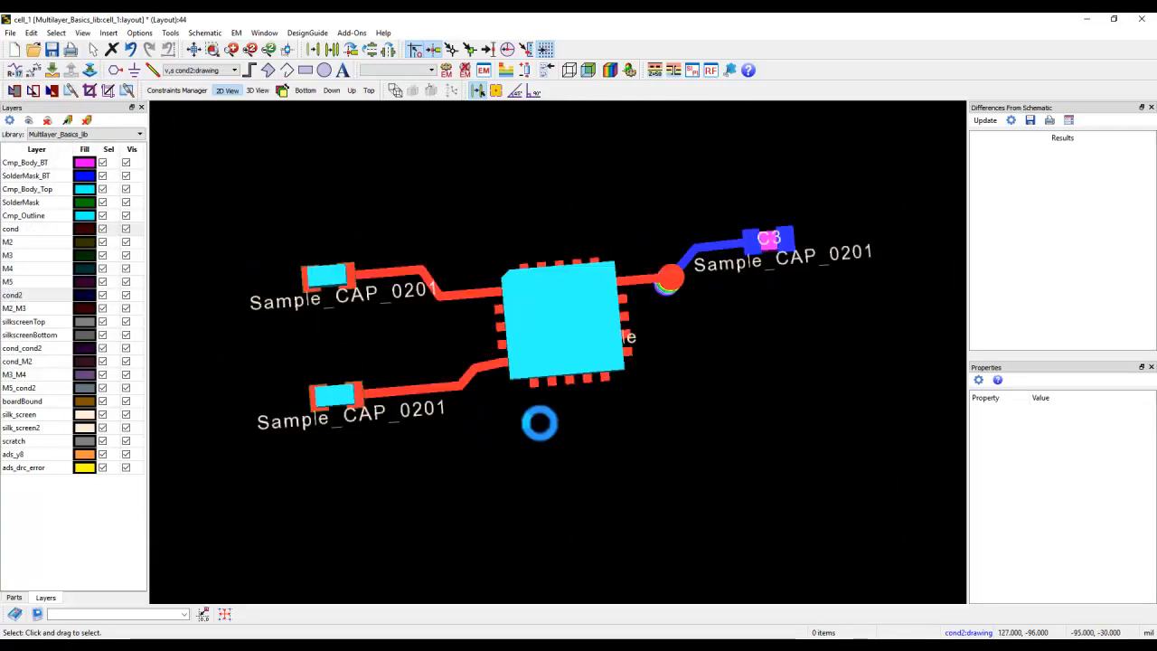
drag(567, 473, 503, 506)
scroll(488, 470, up, 3)
scroll(479, 432, up, 2)
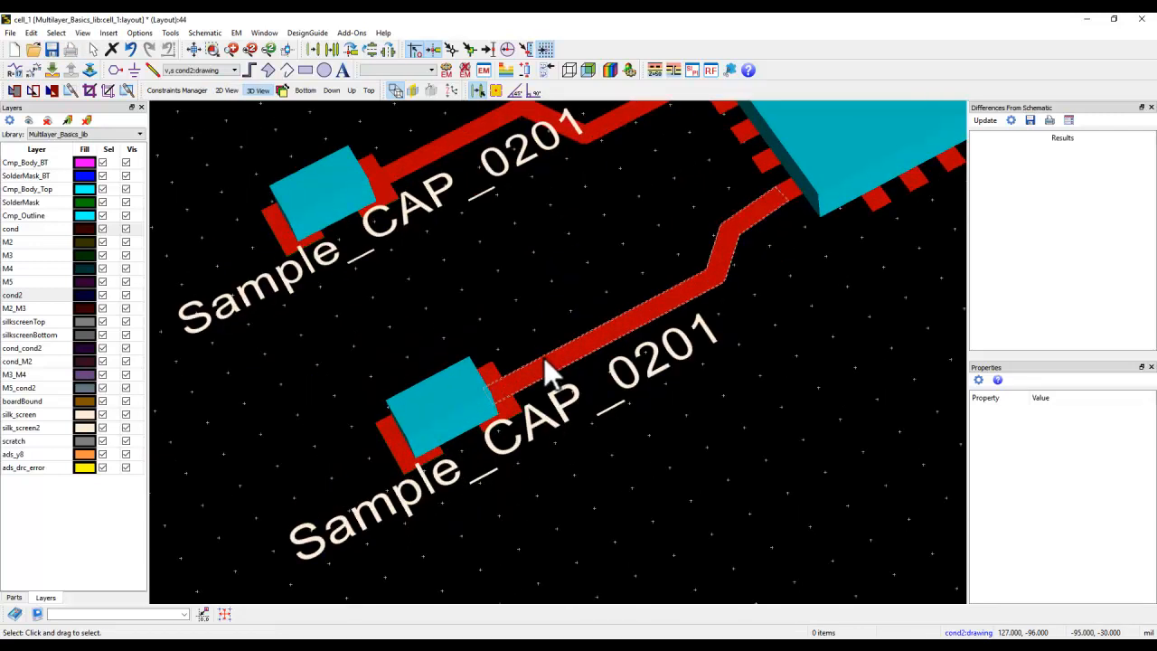
drag(382, 311, 392, 269)
drag(804, 380, 462, 449)
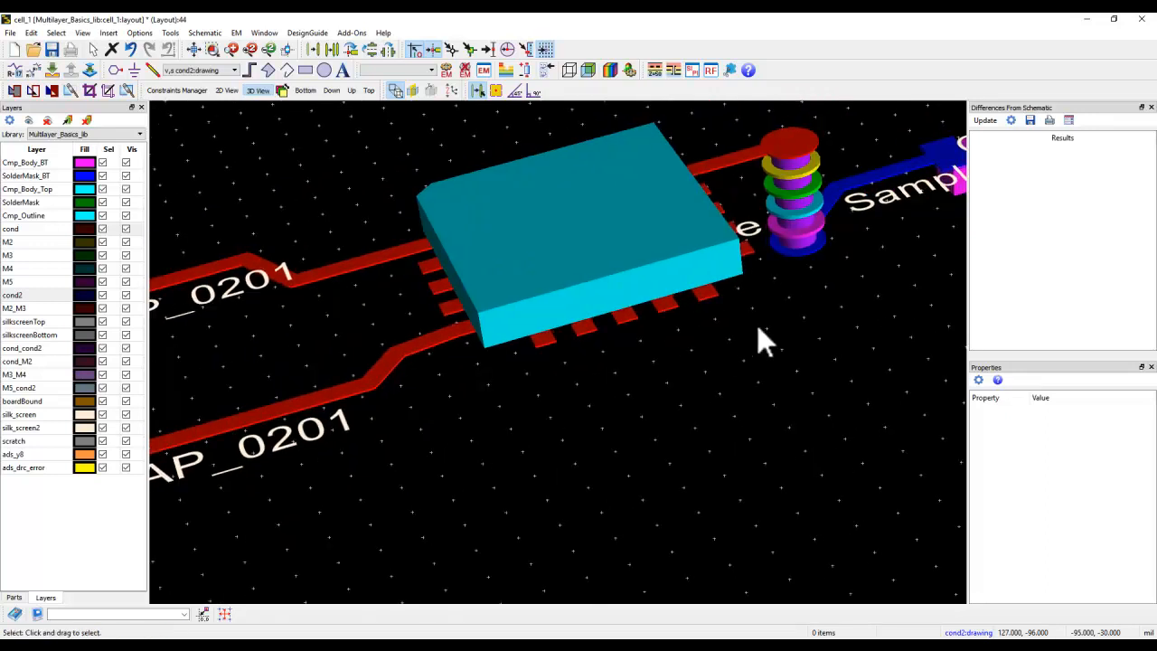
drag(728, 345, 505, 462)
scroll(806, 278, up, 3)
drag(586, 348, 557, 382)
scroll(558, 382, down, 5)
drag(473, 431, 495, 455)
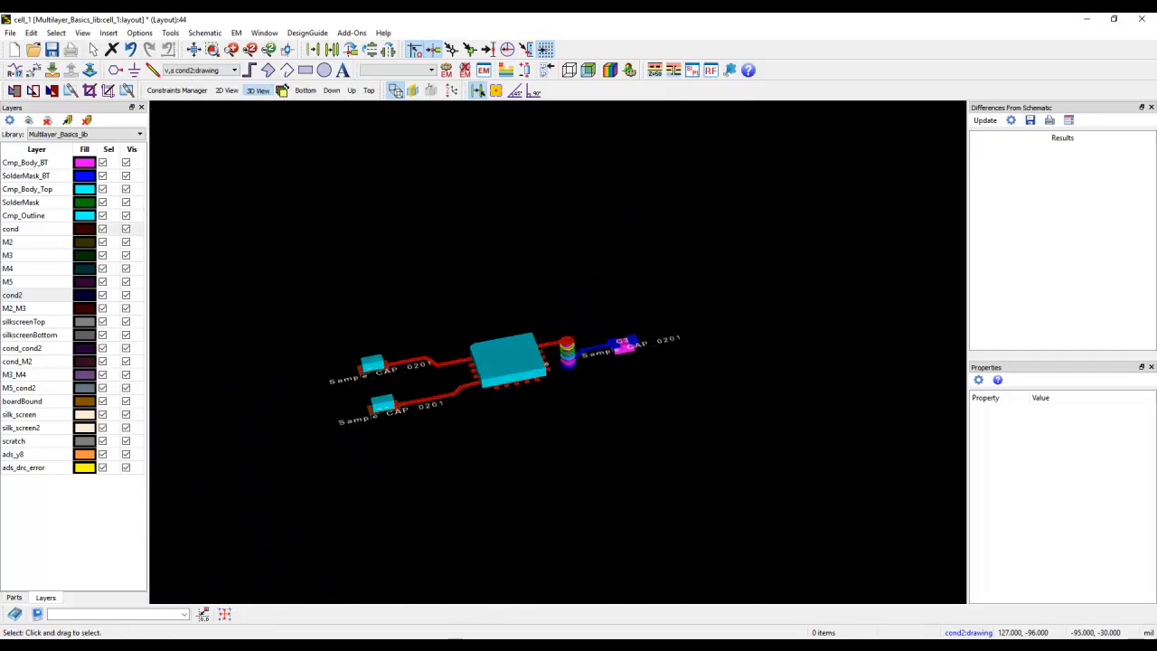
Check off Footprint Modeling in the Tutorial-43 agenda notes and return the cell_1 layout to the 2D view
click(456, 644)
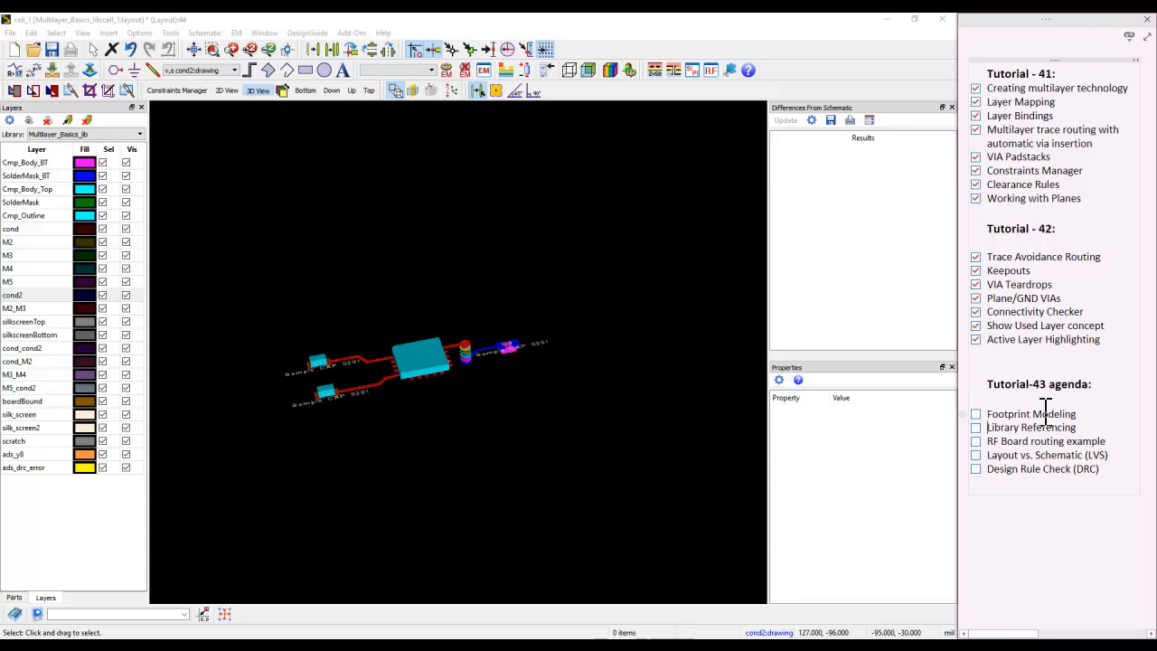
click(976, 415)
click(227, 92)
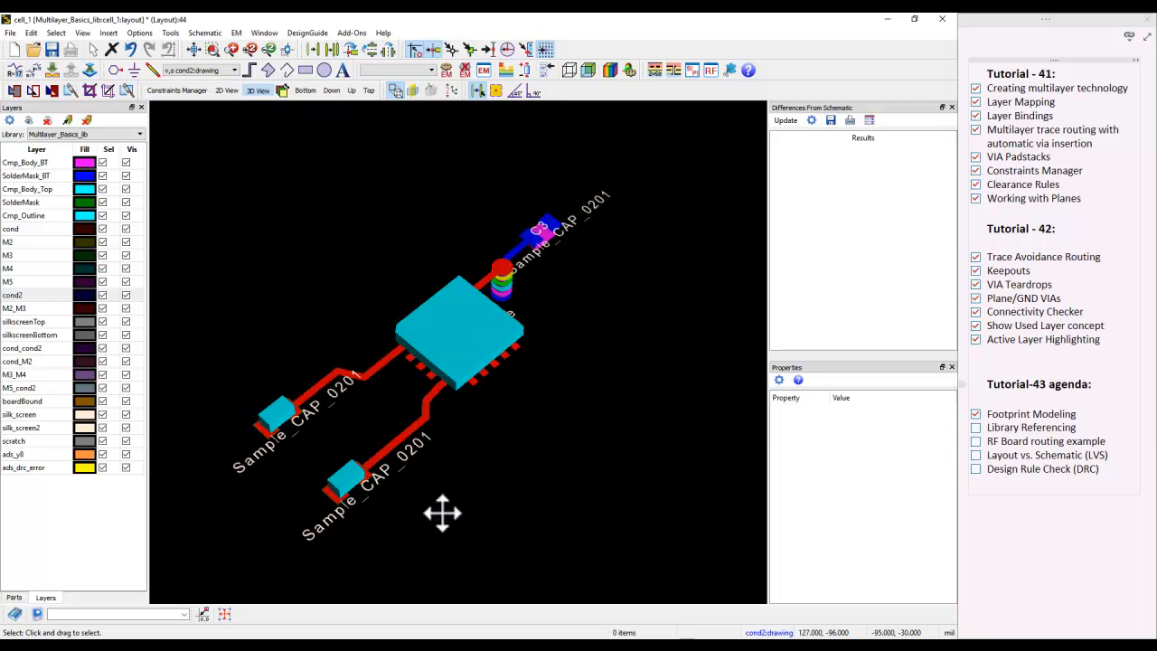
drag(444, 512, 388, 479)
click(413, 439)
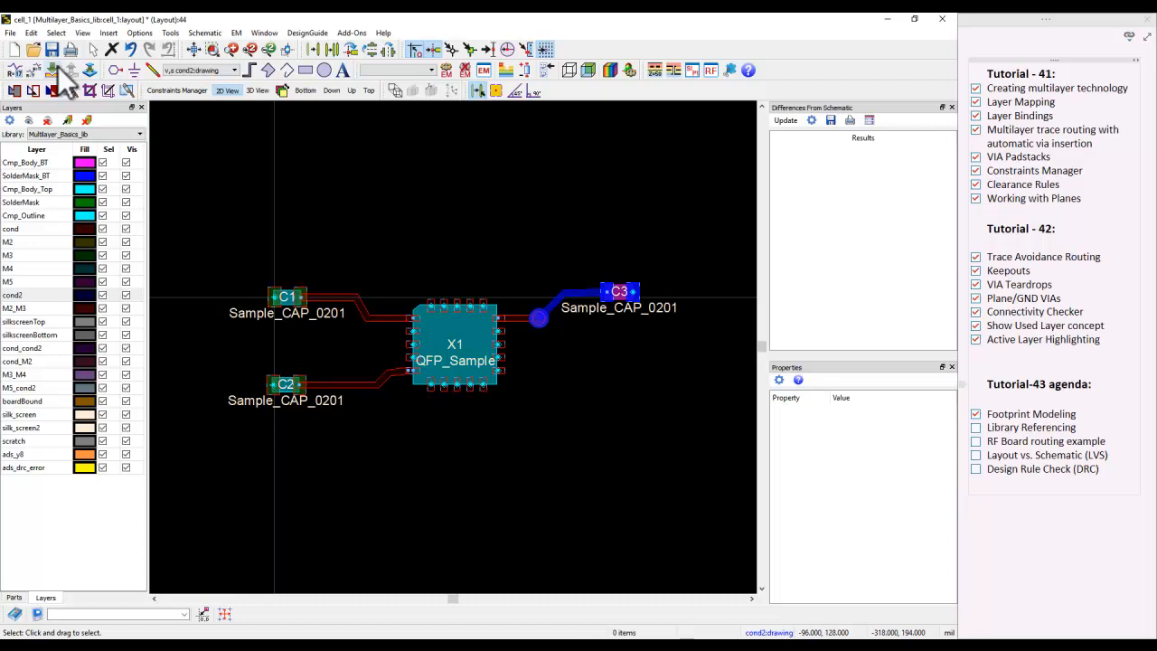
Close the cell_1 layout and collapse the chp0201_bottom, chp0201_top and Sample_CAP_0201 cells in the workspace tree
click(941, 19)
drag(547, 302, 529, 546)
click(437, 55)
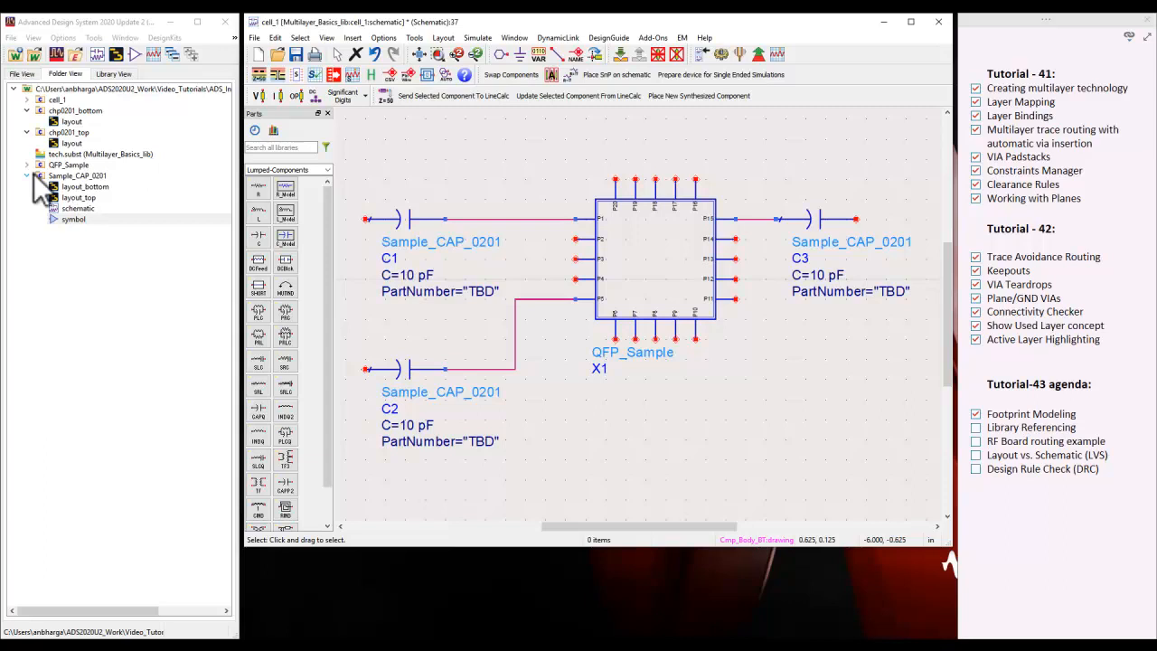
click(27, 110)
click(28, 121)
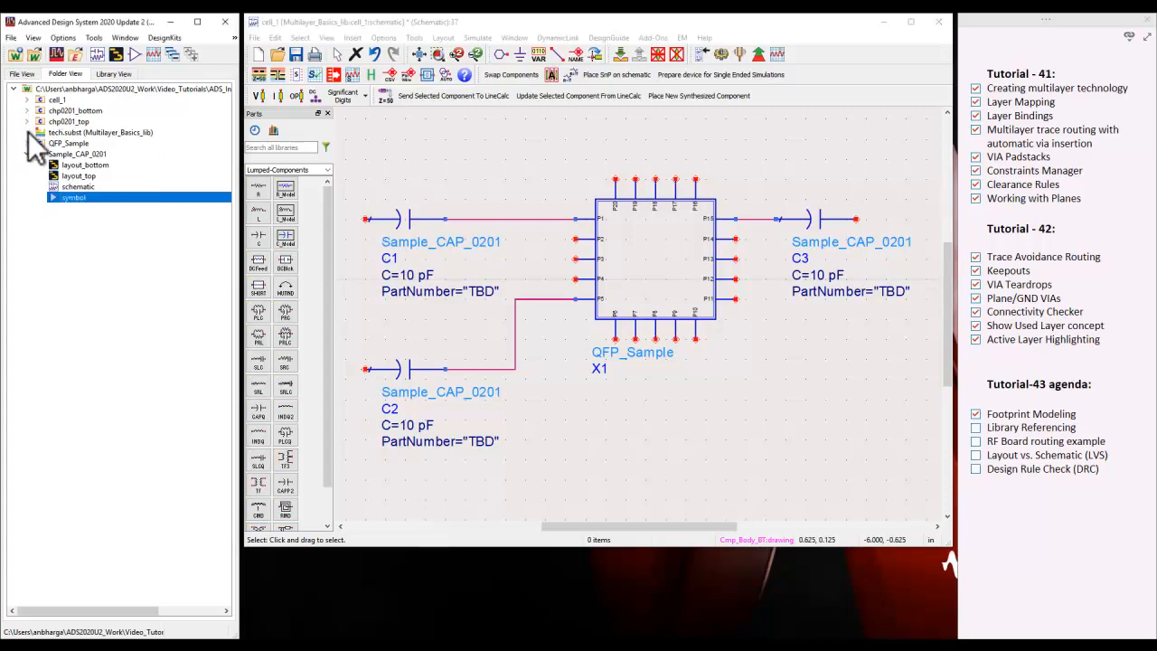
click(27, 153)
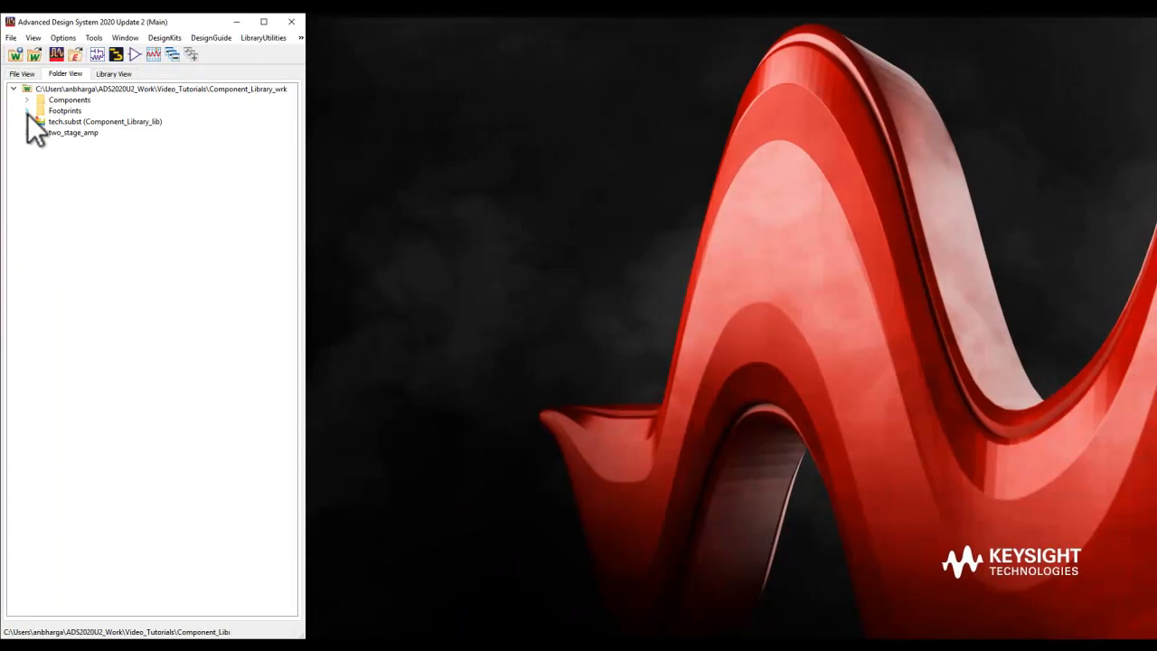
Expand the Footprints and Components folders and examine the conn_TFM-106-01-S-S-RA connector layout in 3D, closing it when done
click(27, 111)
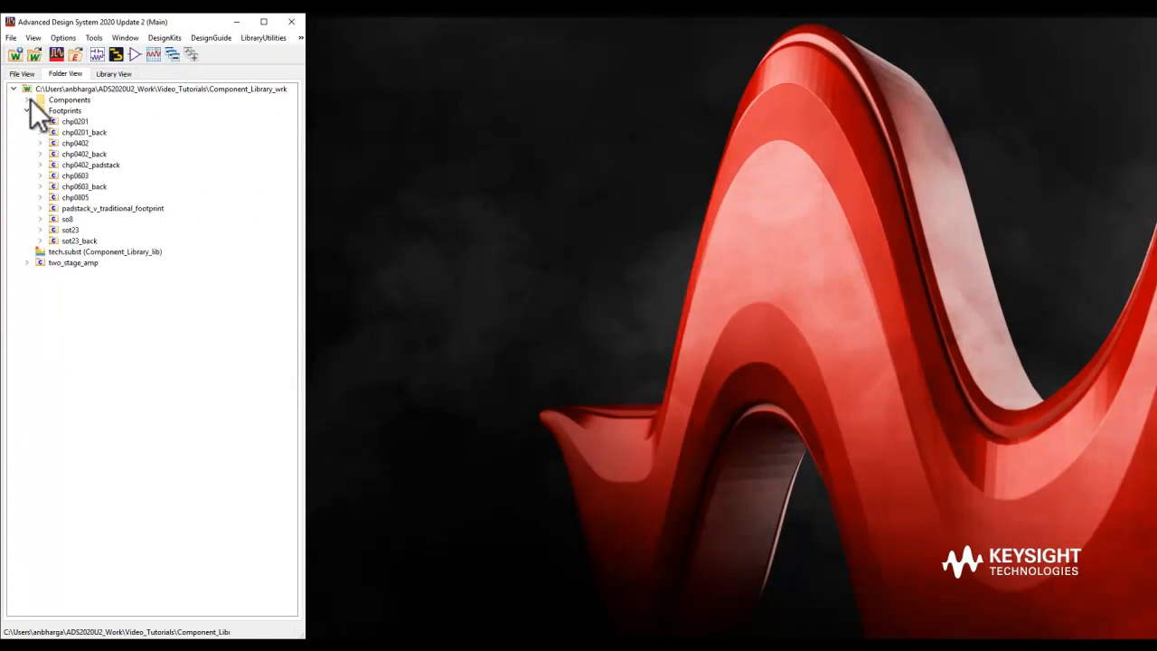
click(30, 100)
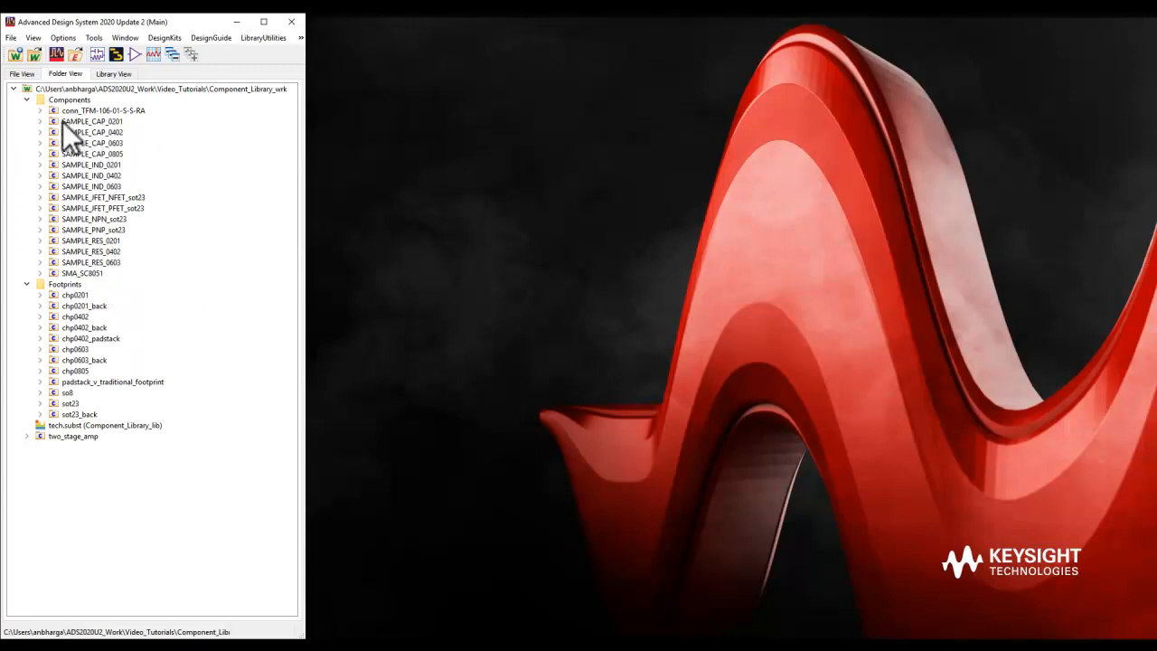
click(38, 110)
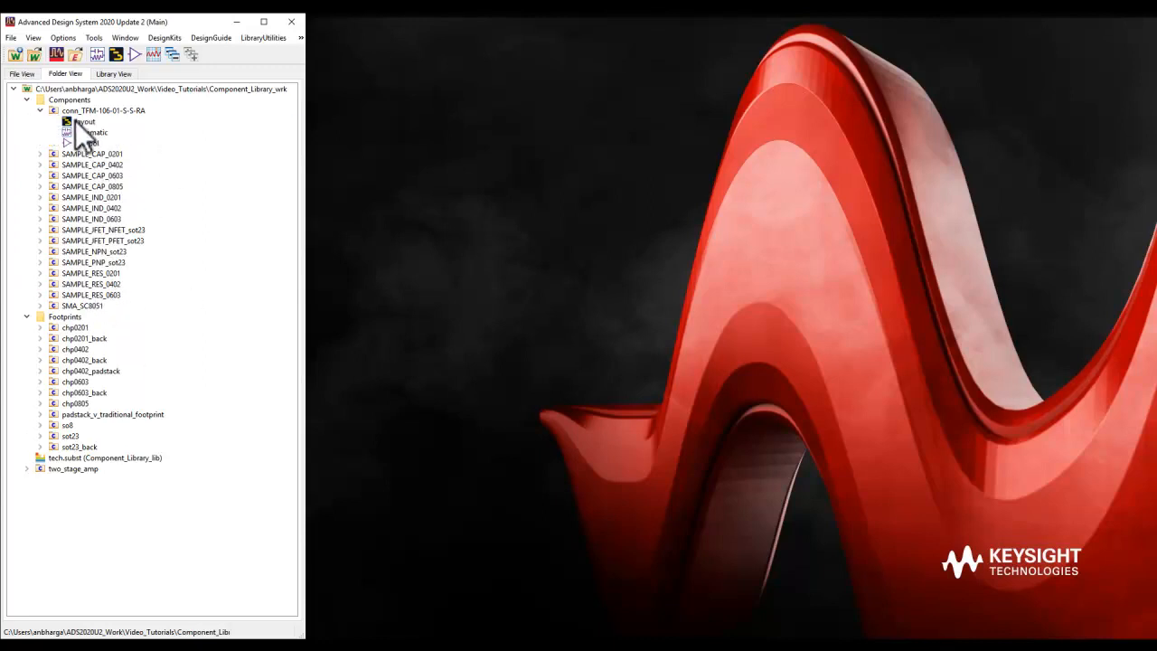
double_click(75, 121)
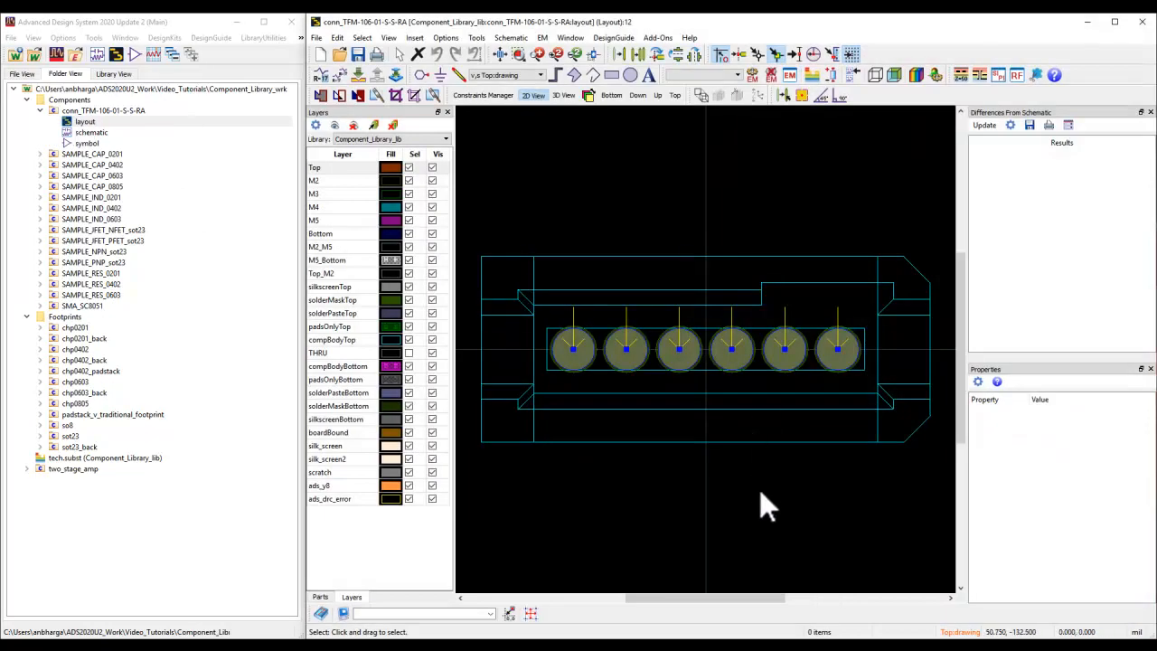
key(3)
drag(770, 497, 730, 491)
key(2)
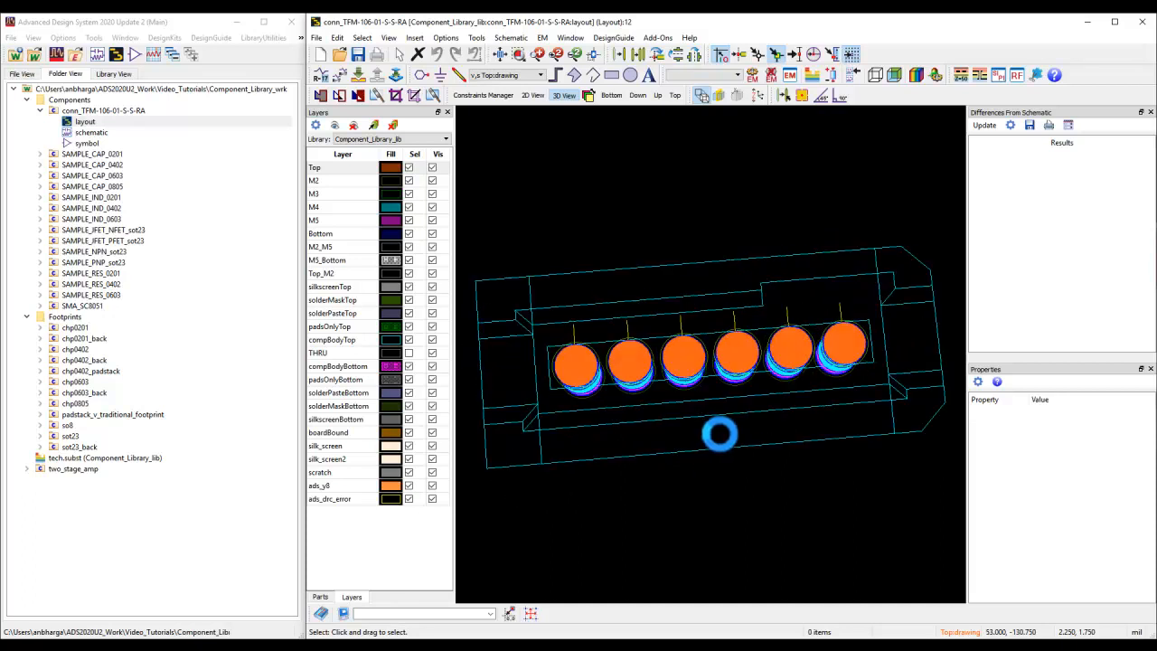
click(1137, 26)
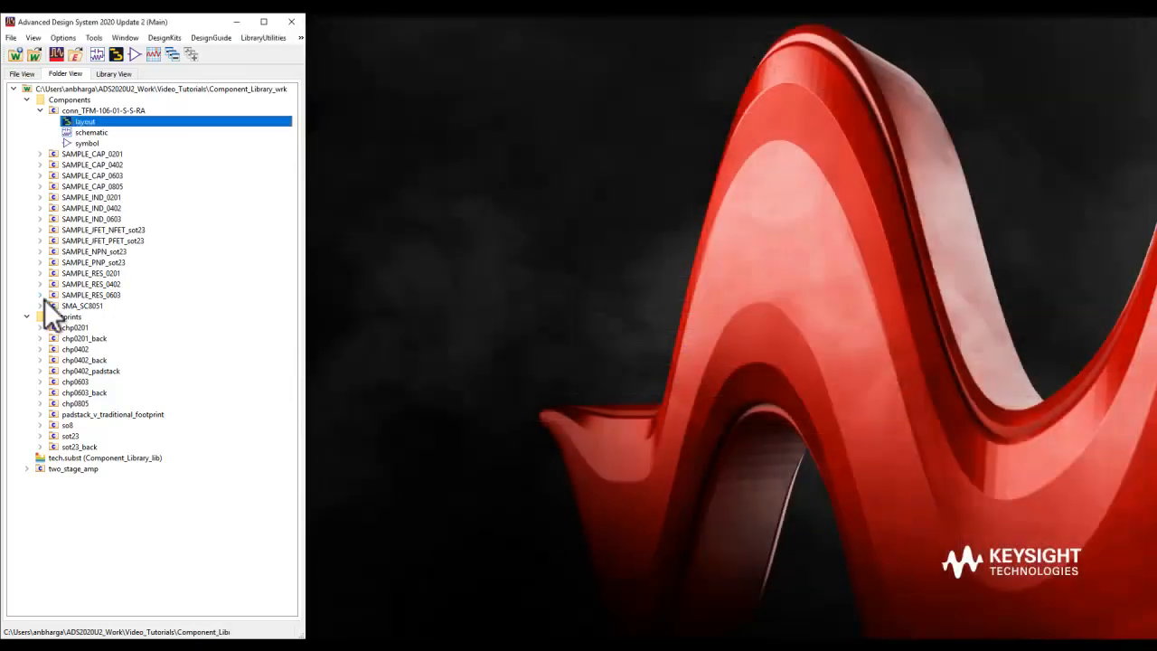
Examine the SMA_SC8051 layout in 2D and from several angles in 3D, then close it
click(40, 306)
double_click(81, 318)
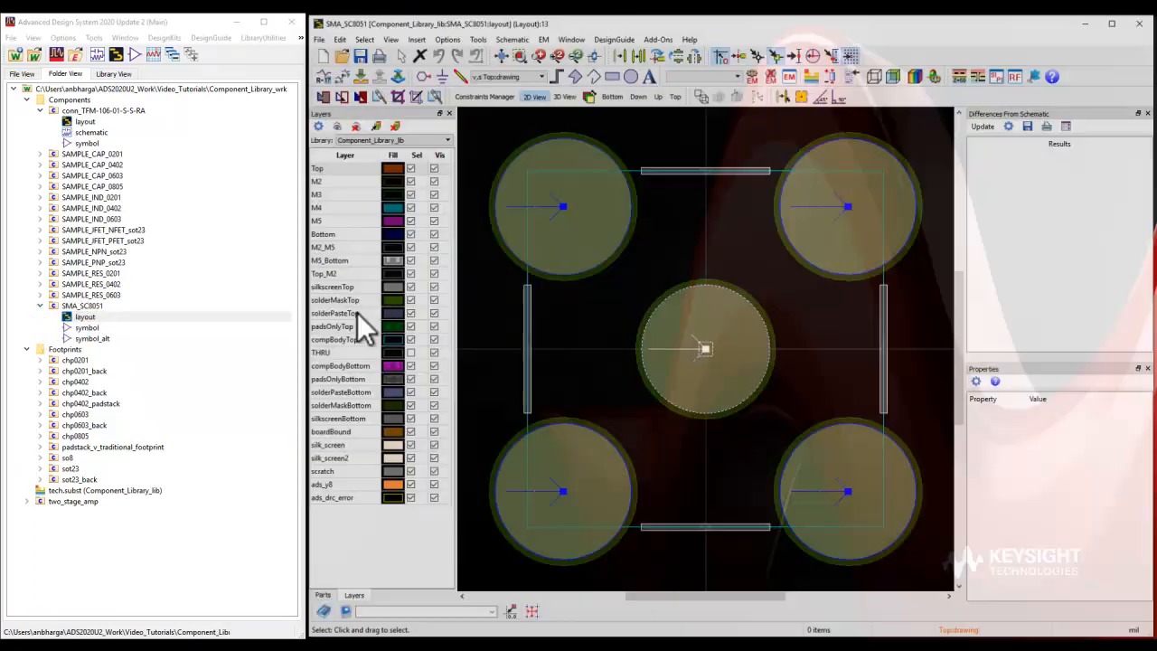
key(shift+z)
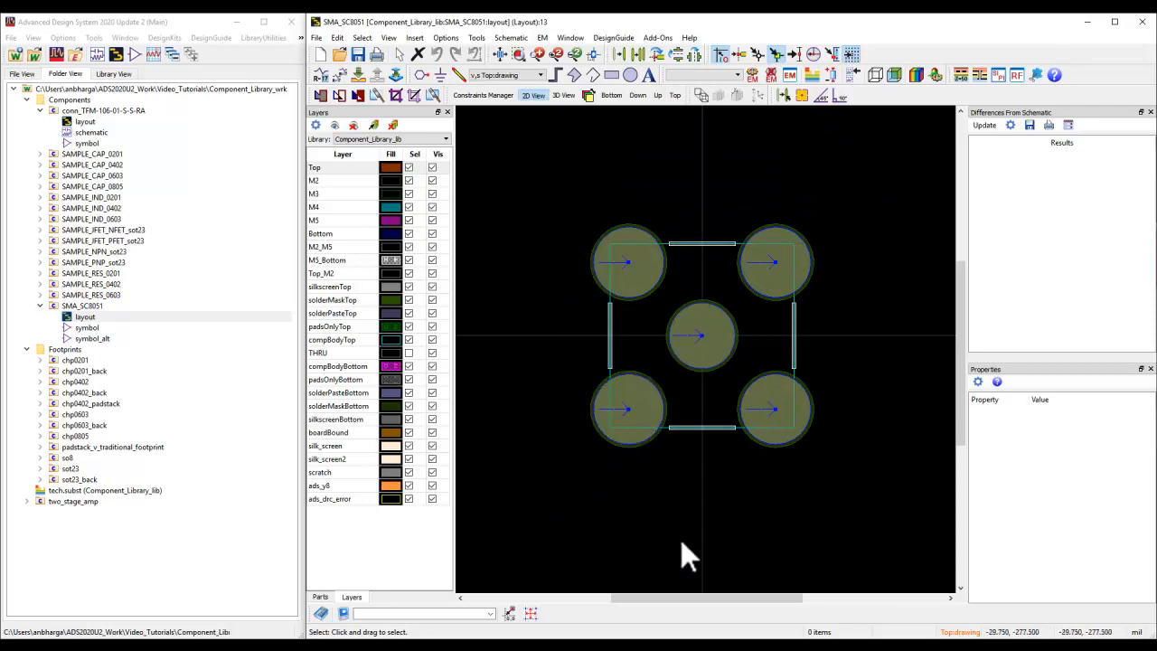
key(3)
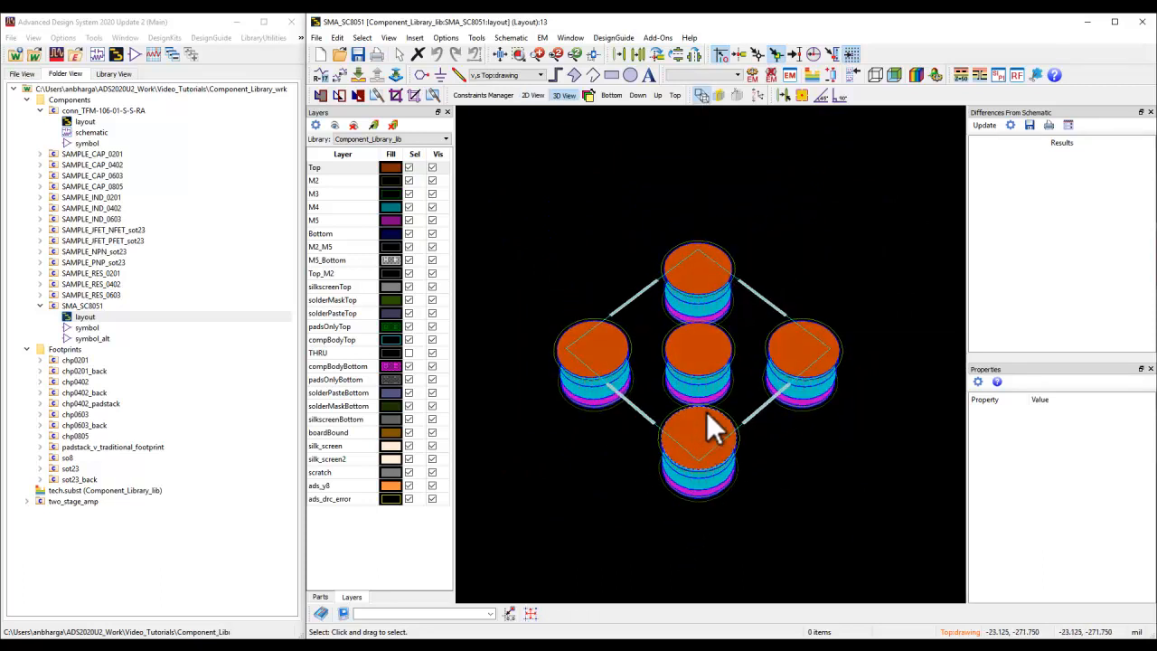
drag(693, 500, 697, 528)
drag(767, 480, 748, 525)
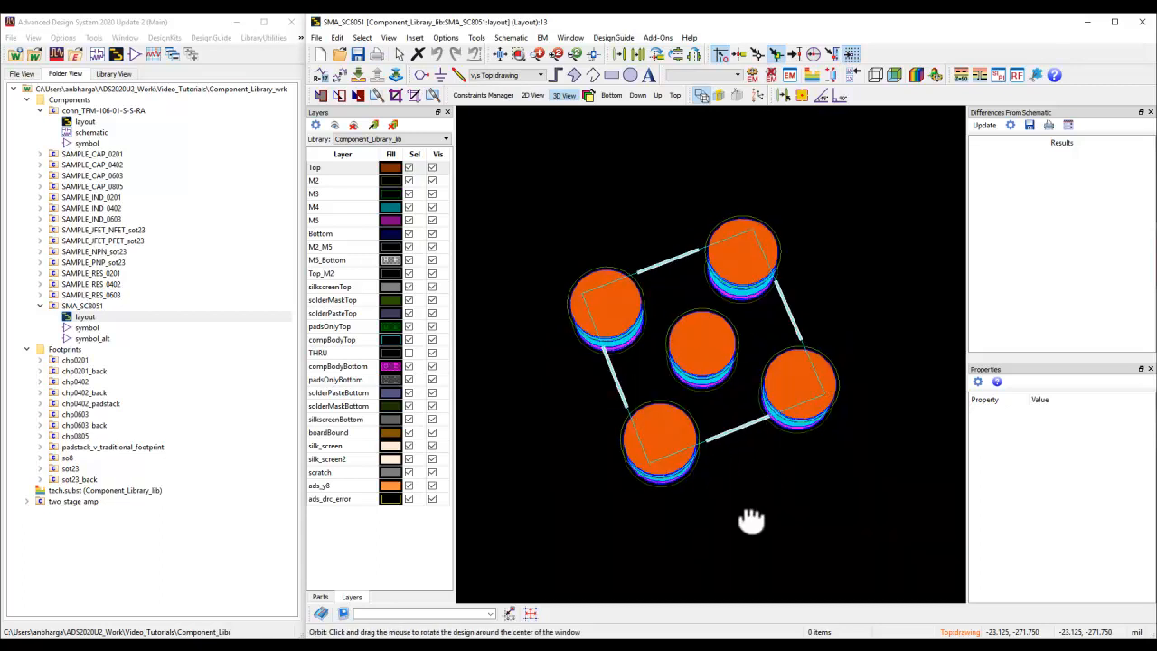
key(2)
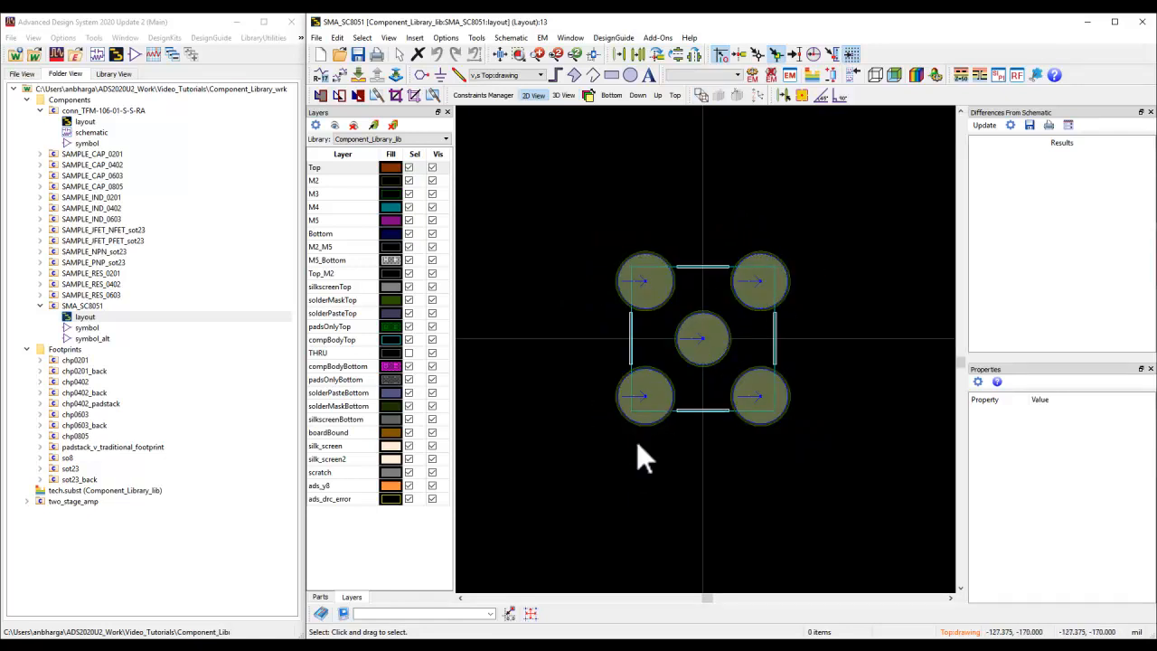
click(1142, 21)
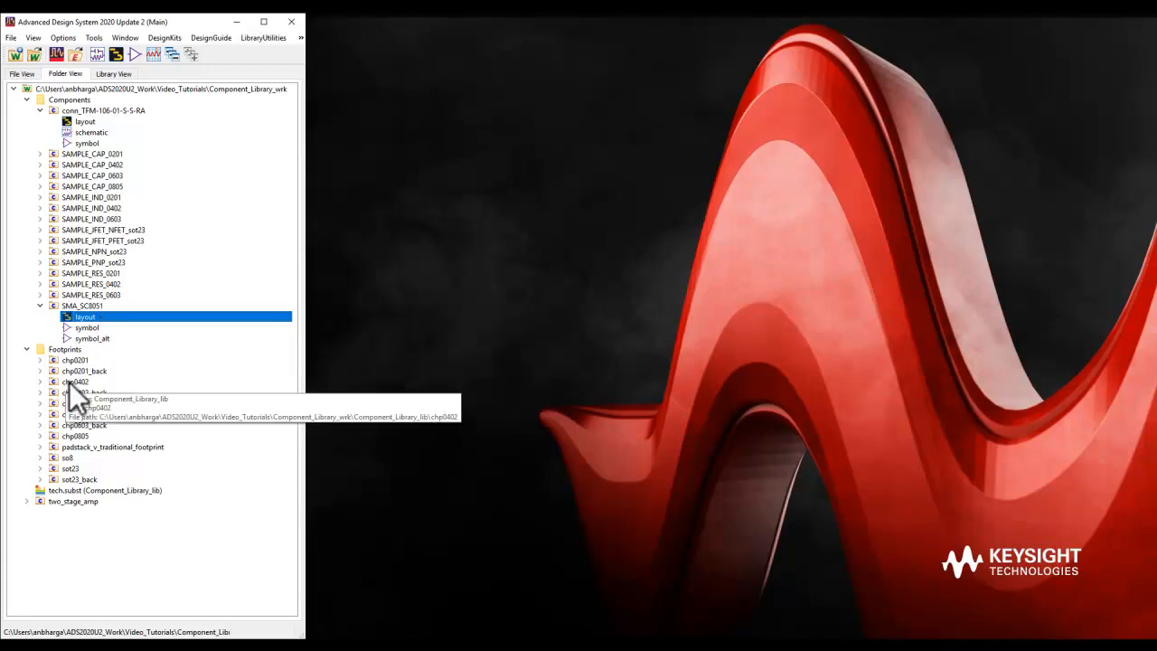
Review the views of SAMPLE_CAP_0201 and both symbols of SMA_SC8051, symbol and symbol_alt, then collapse the expanded cells
click(40, 154)
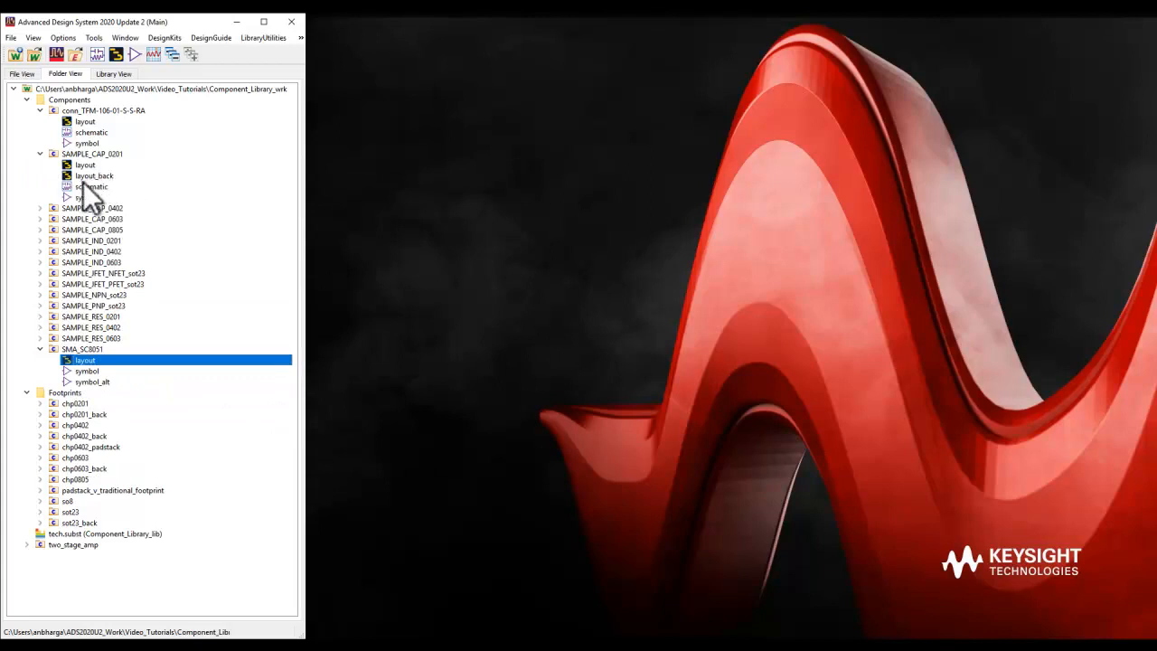
click(39, 153)
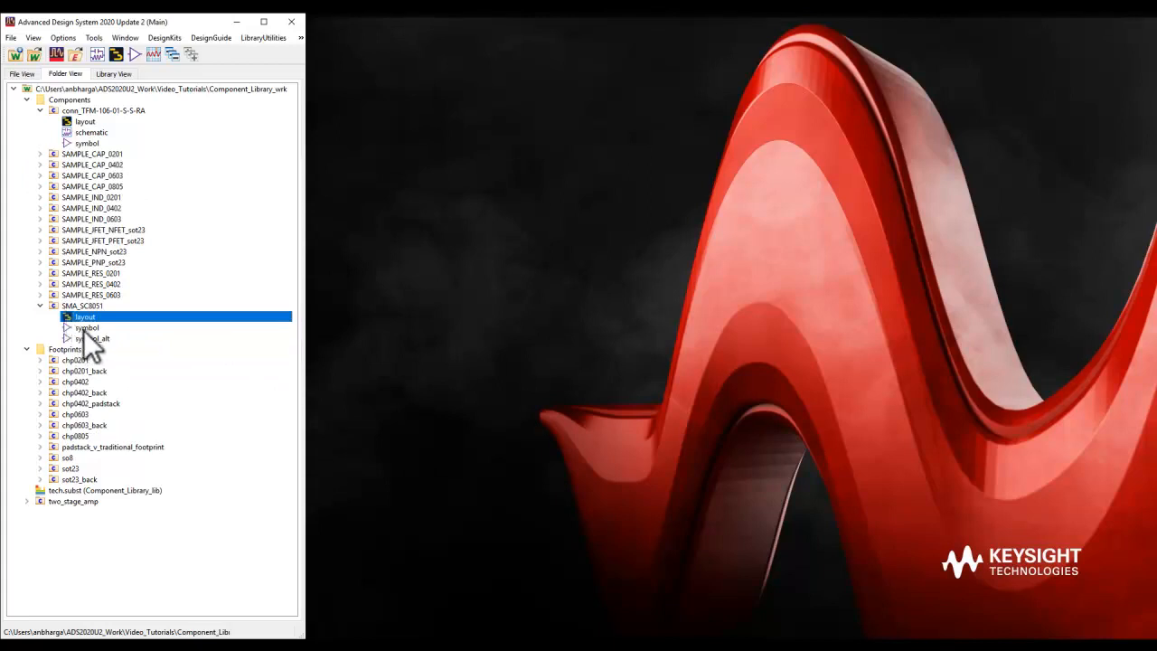
double_click(87, 328)
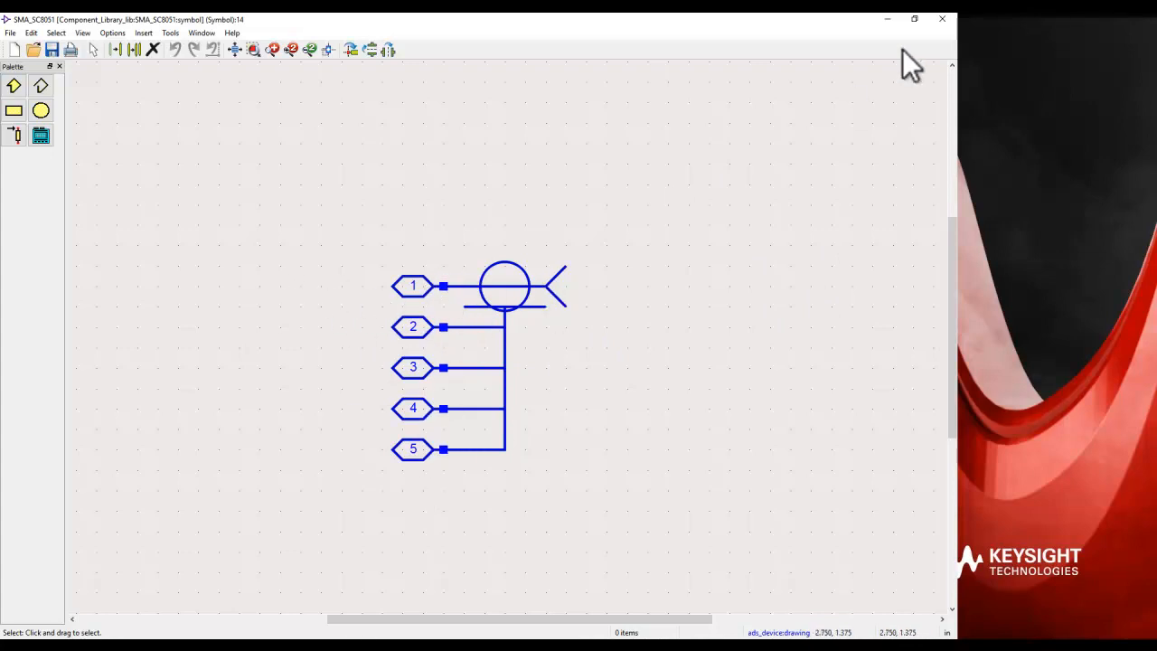
click(941, 18)
double_click(92, 338)
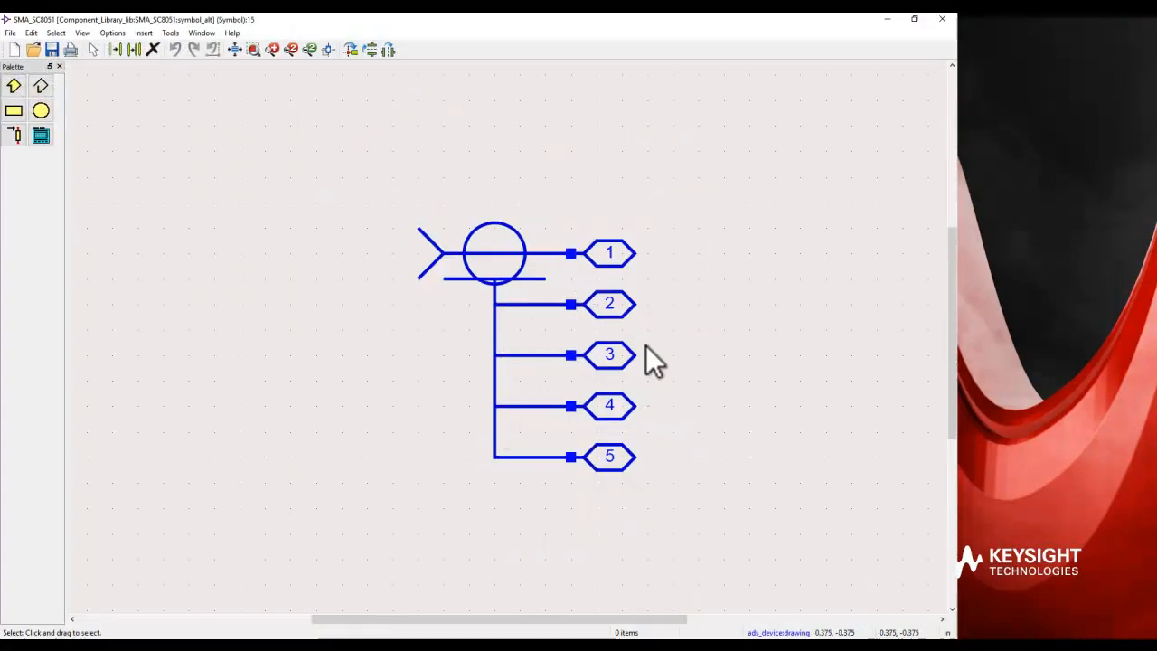
click(943, 19)
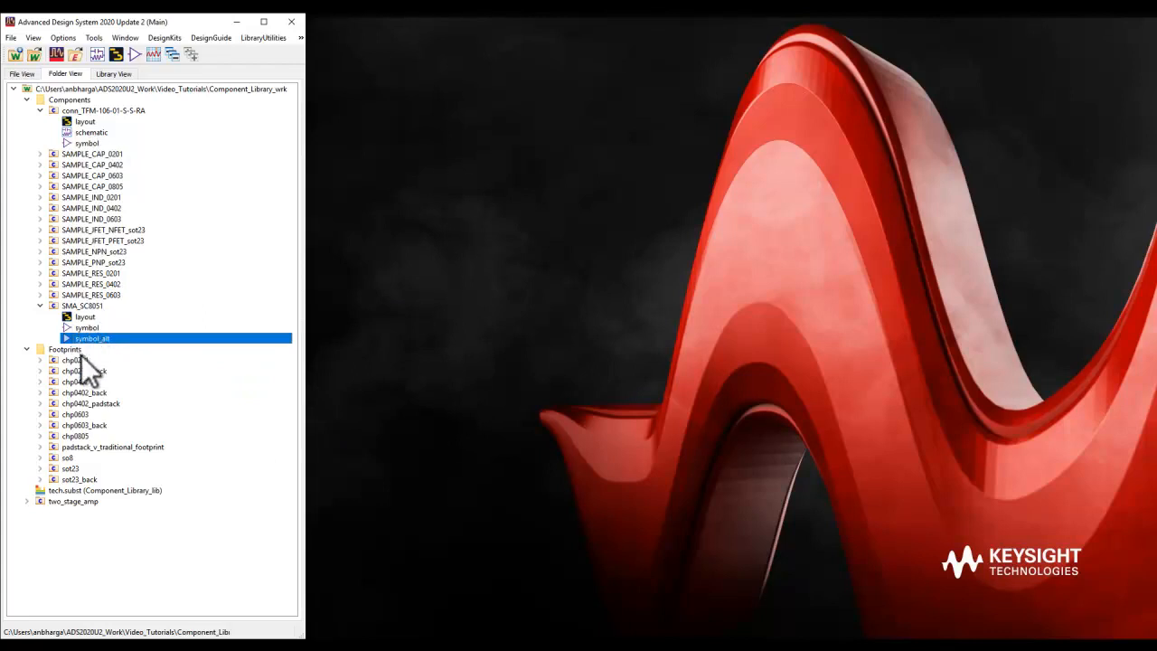
click(42, 305)
click(41, 110)
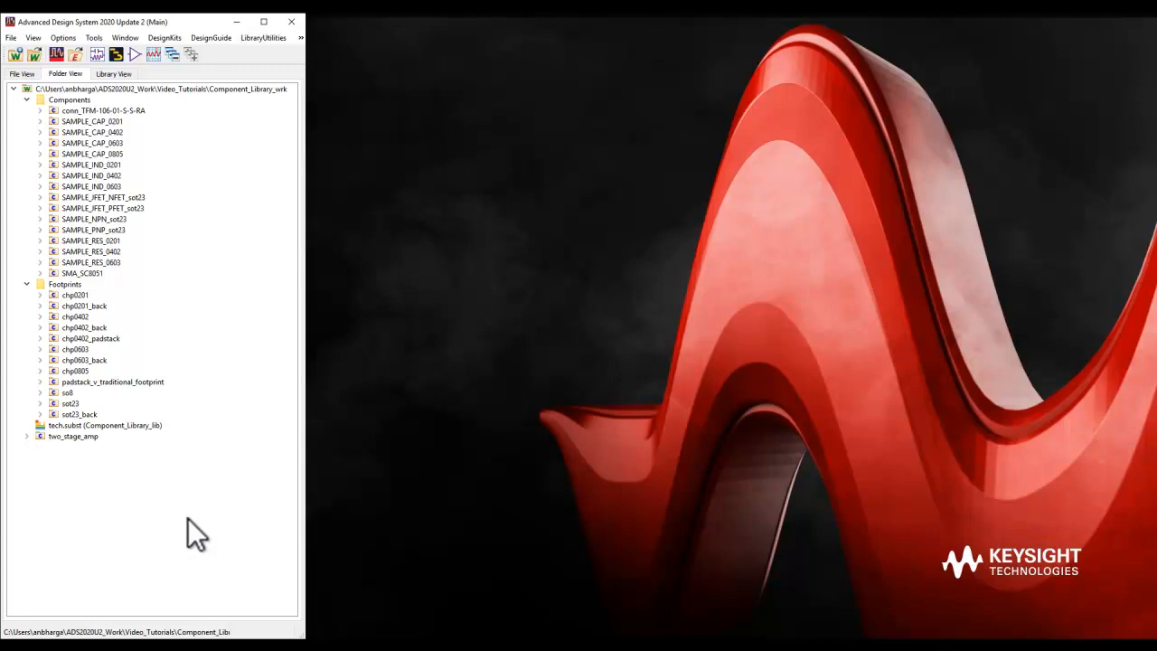
click(201, 40)
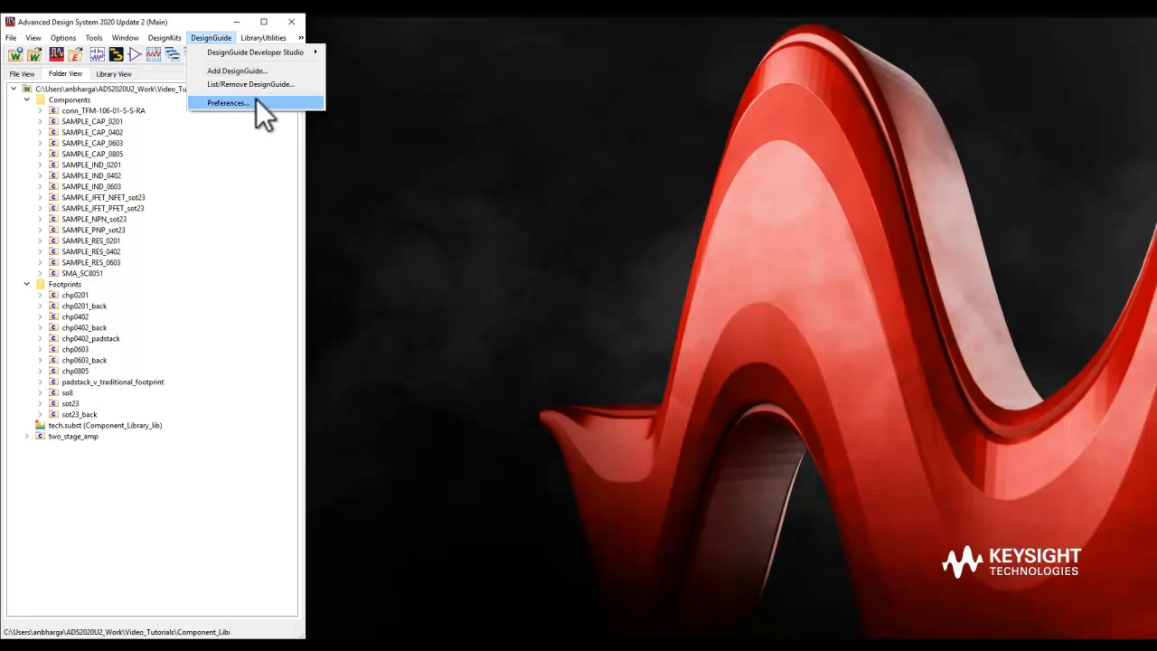
mouse_move(161, 44)
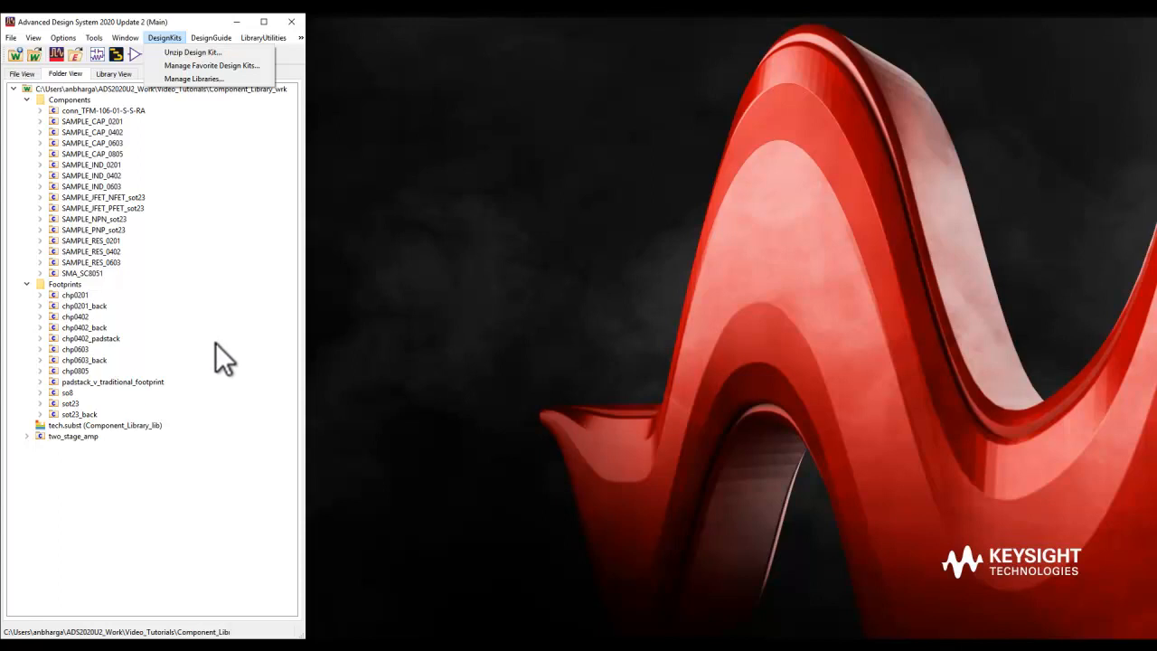
click(190, 470)
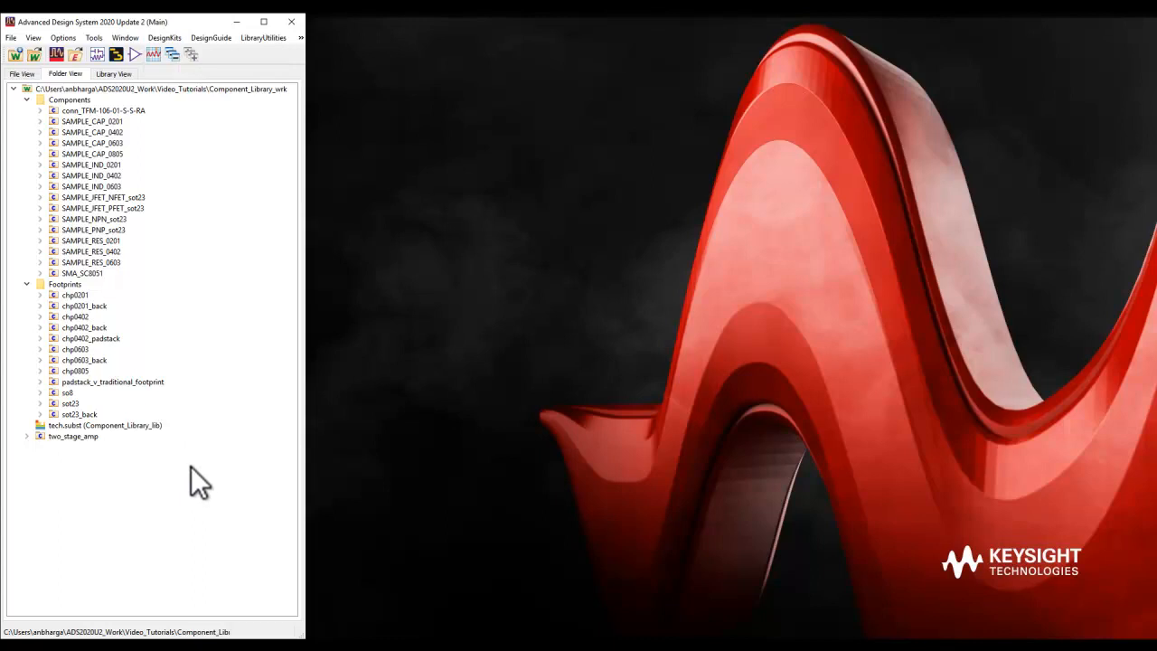
Collapse the library folders and create the workspace SampleUnderstanding_wrk in Video_Tutorials with immediate layout technology setup turned off
click(26, 99)
click(28, 110)
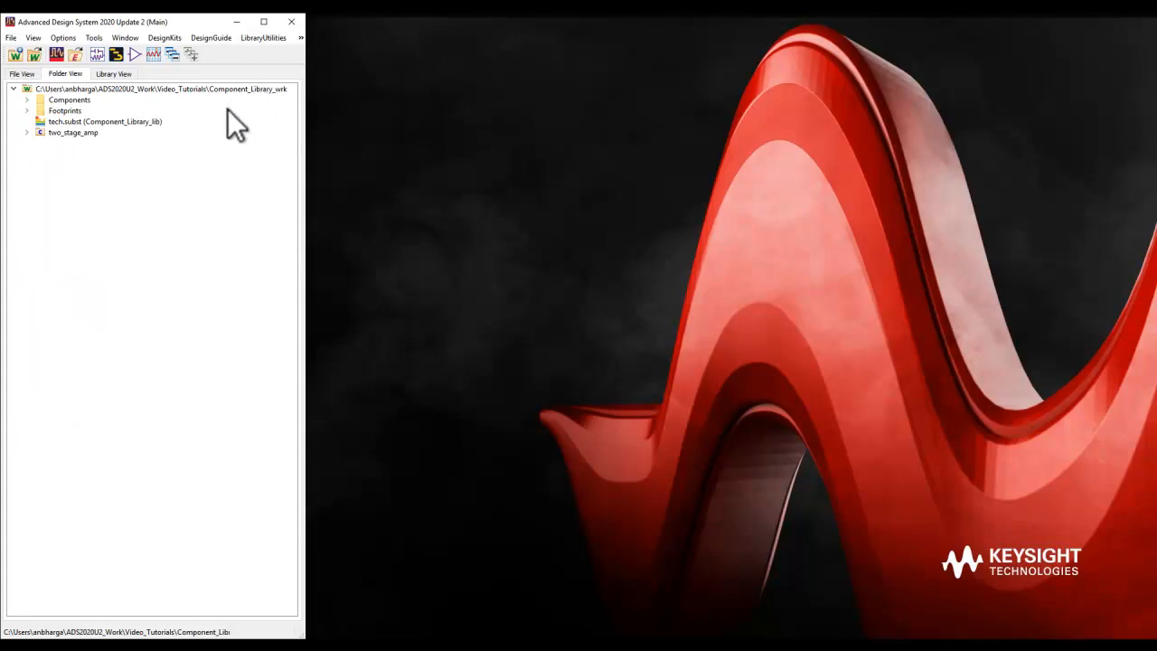
click(14, 55)
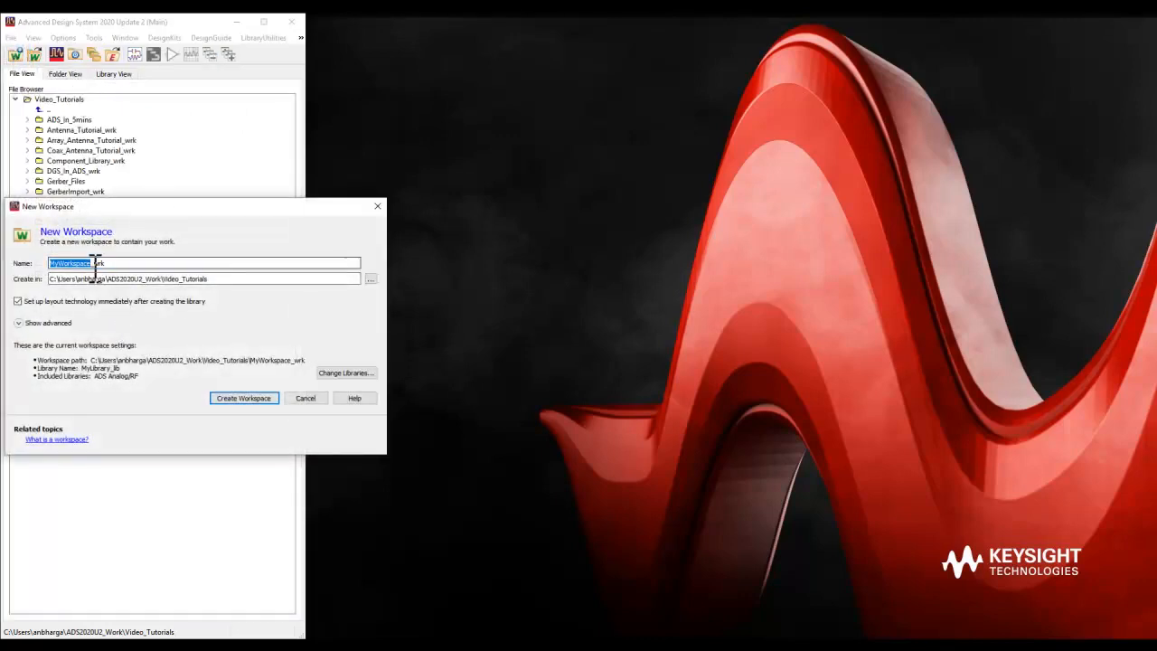
text(pleUnder)
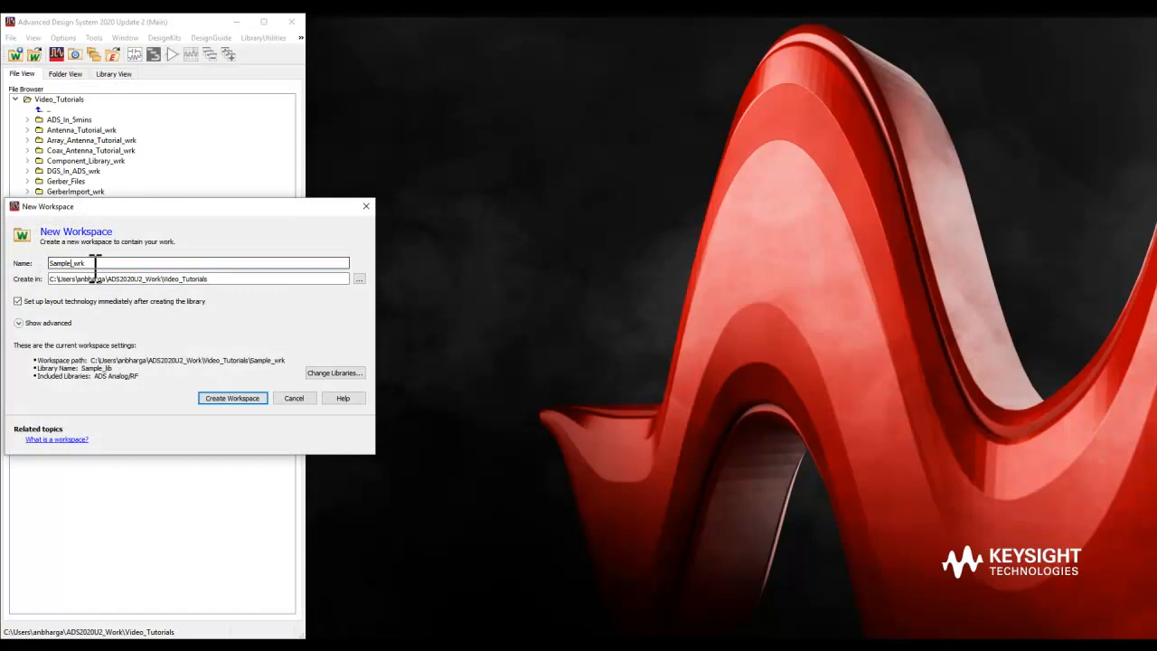
text(standing)
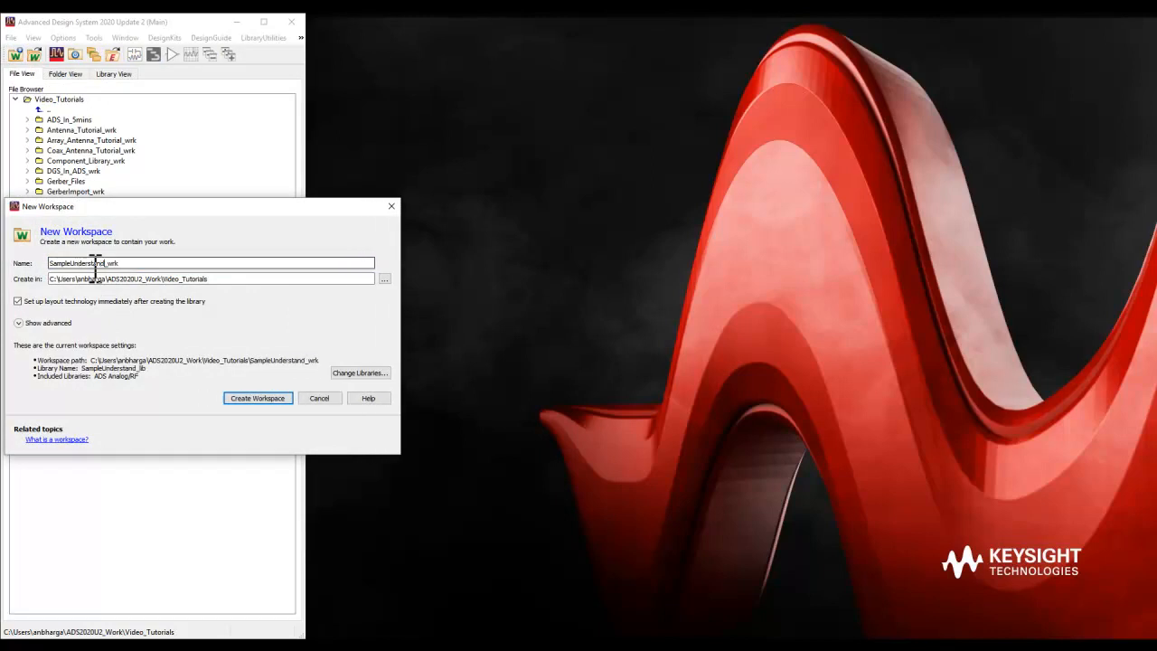
click(51, 304)
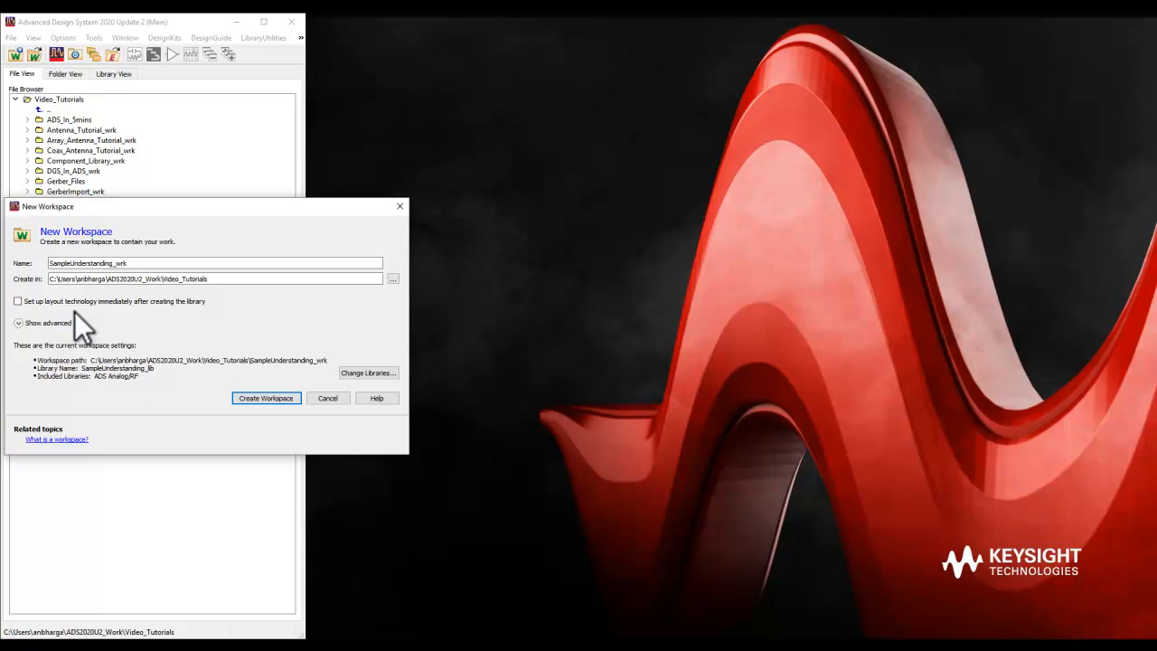
drag(140, 205, 223, 237)
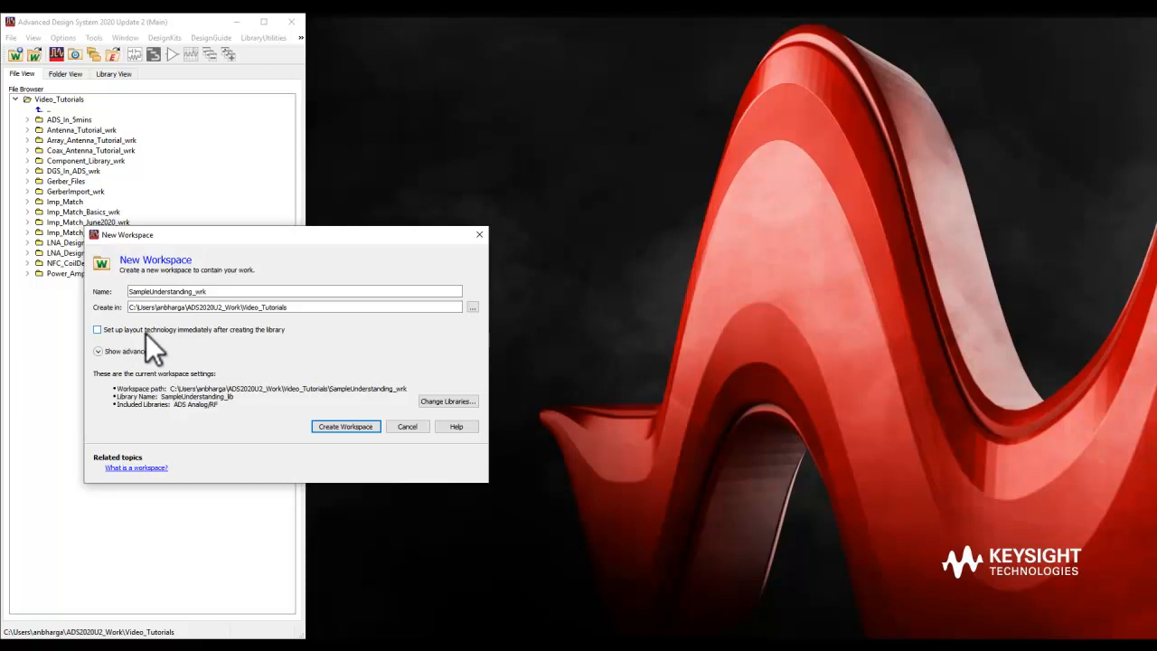
click(350, 428)
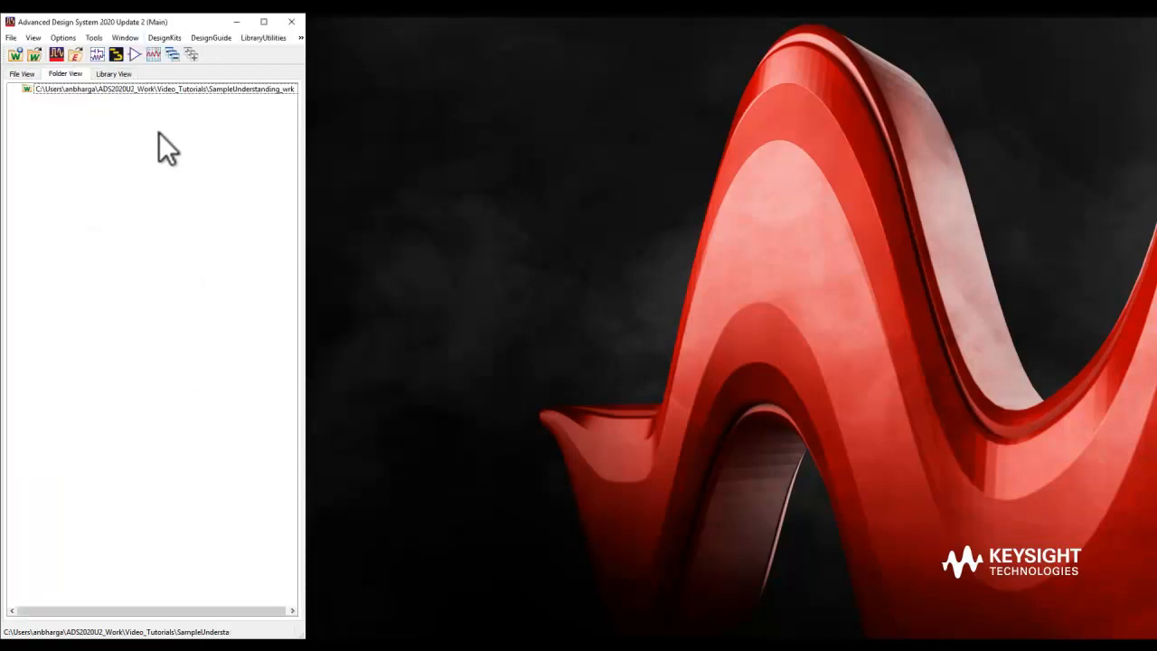
Start adding a library to the workspace and choose the Component_Library_lib folder inside Video_Tutorials\Component_Library_wrk
click(164, 38)
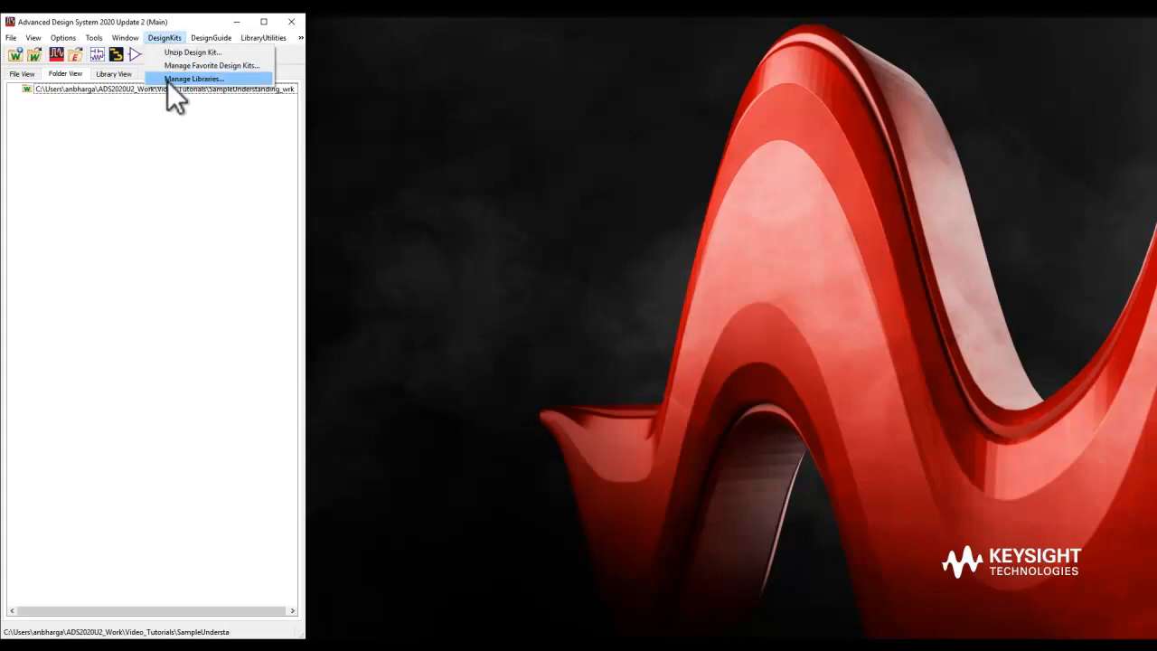
click(167, 80)
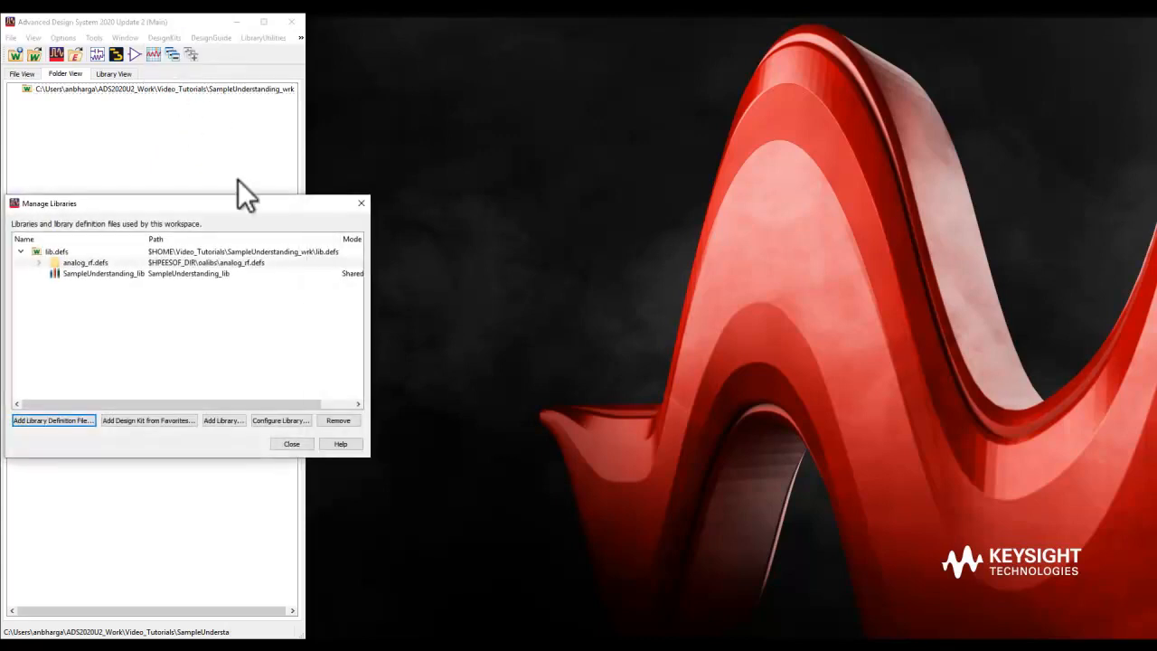
drag(191, 202, 244, 187)
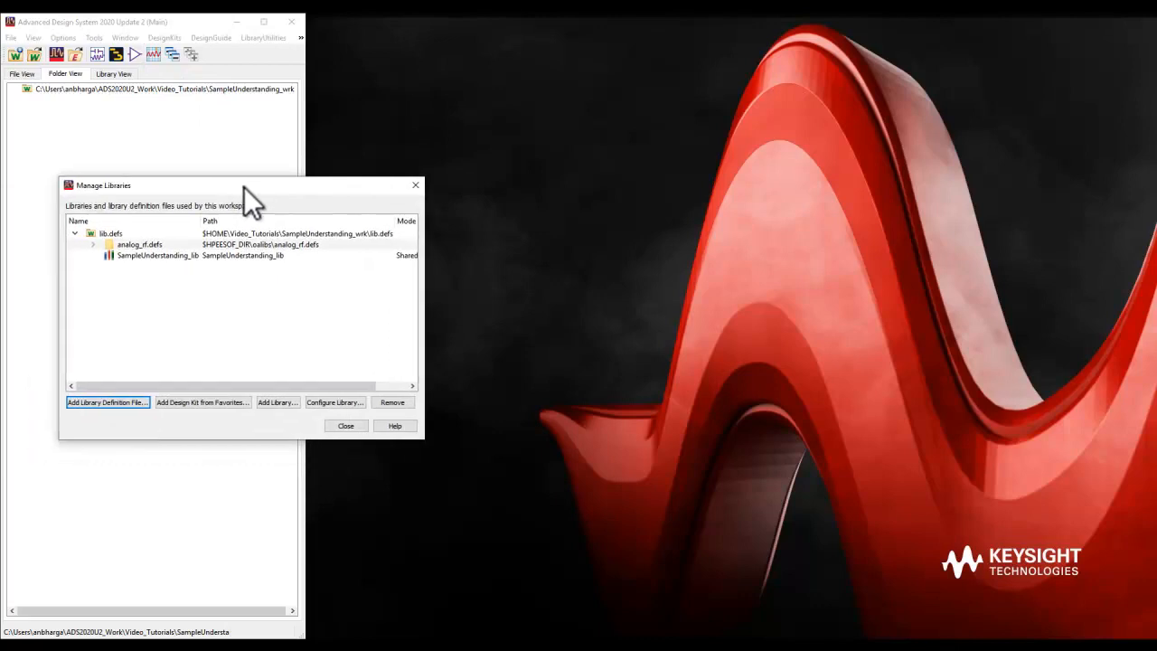
click(278, 401)
click(334, 270)
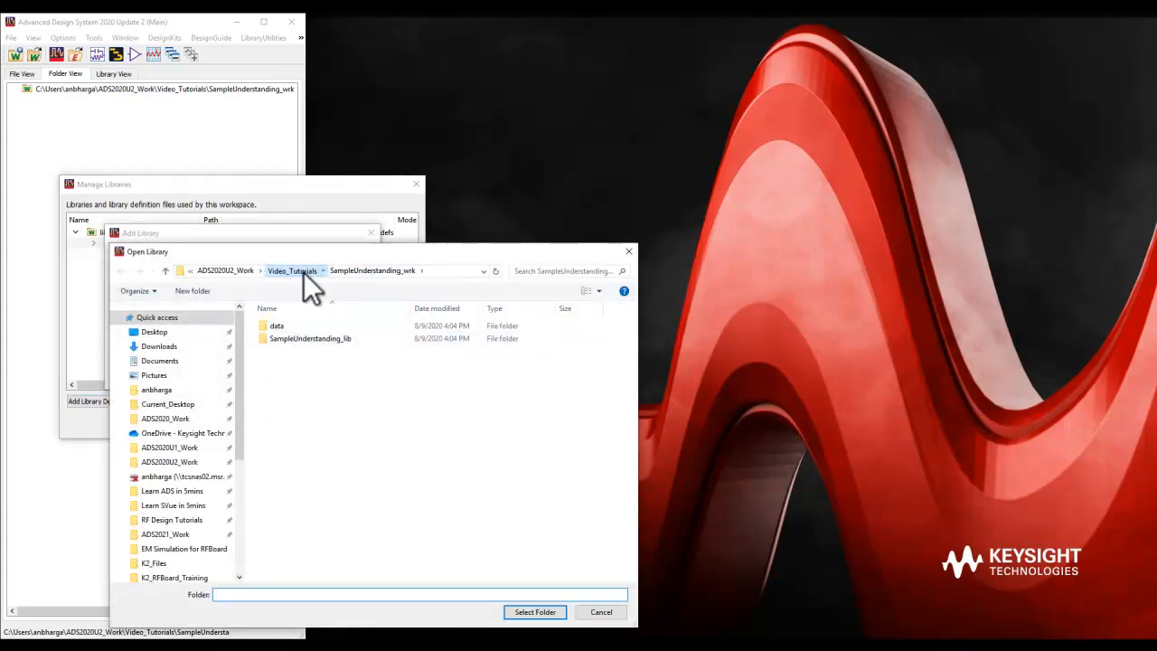
click(303, 272)
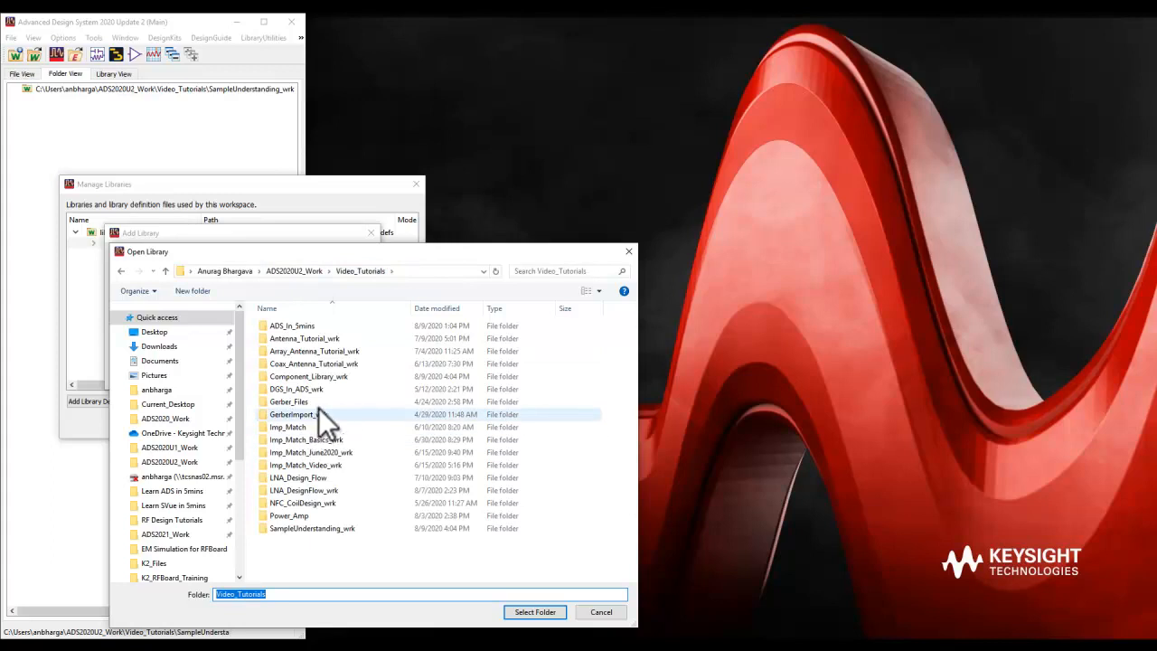
click(326, 377)
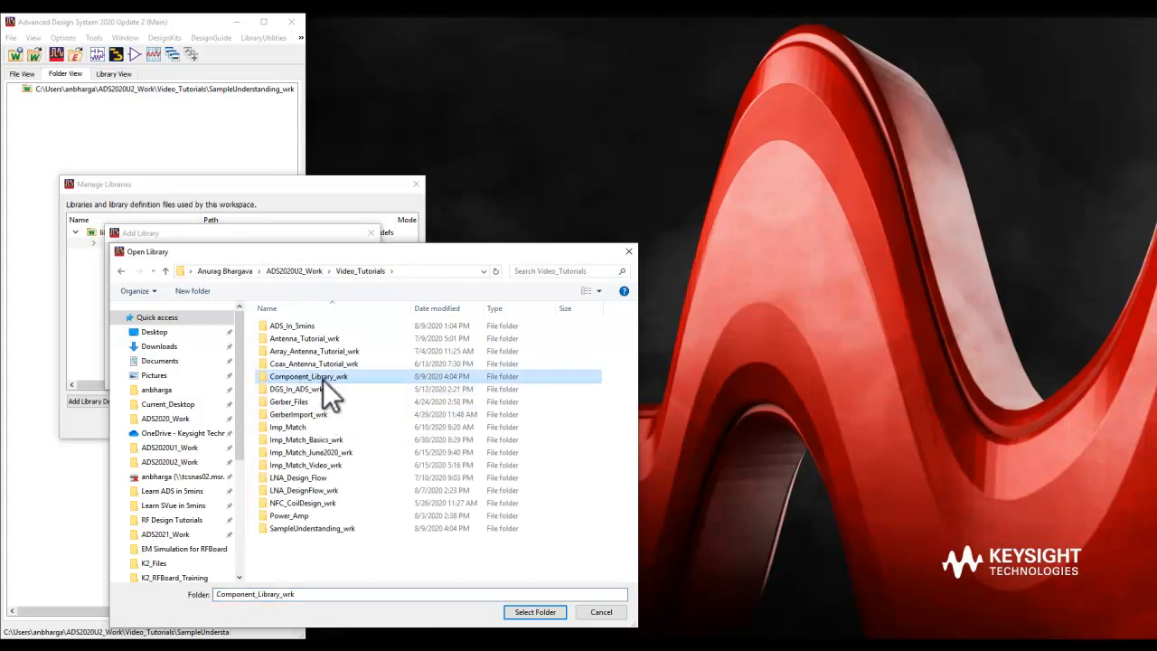
double_click(313, 380)
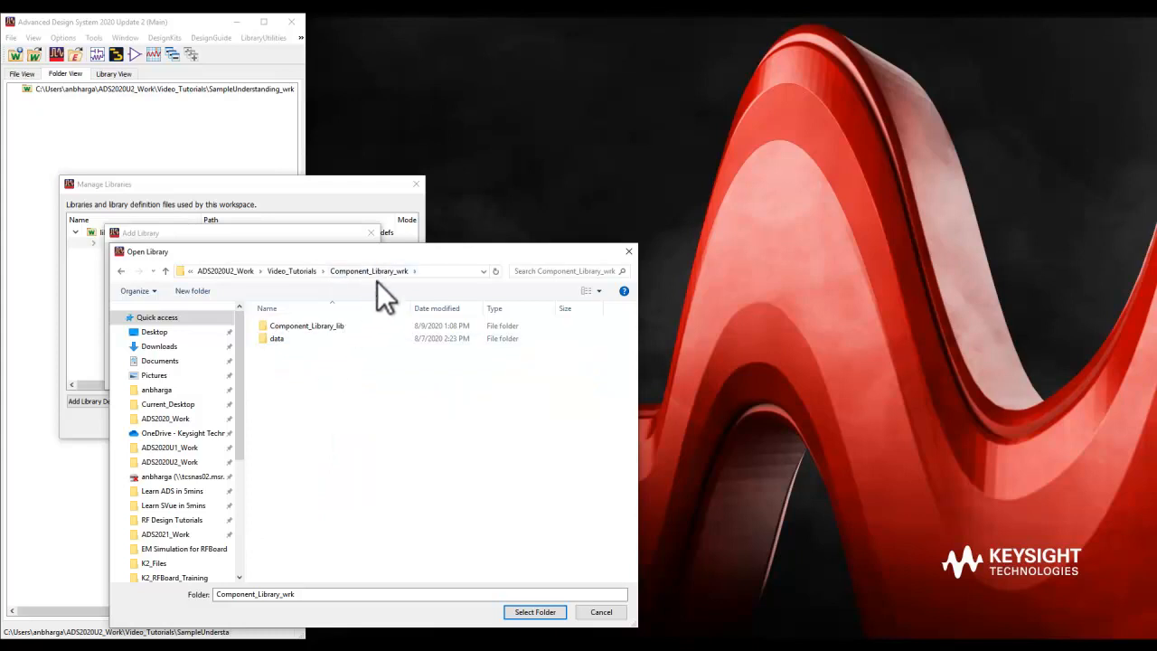
click(311, 326)
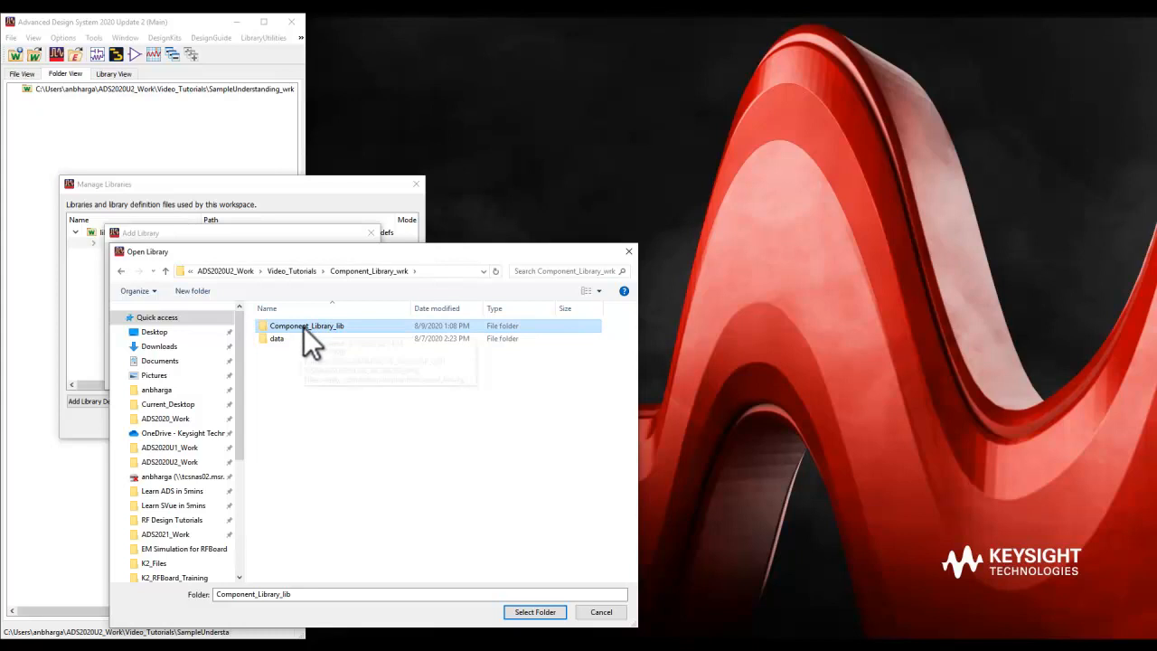
click(529, 614)
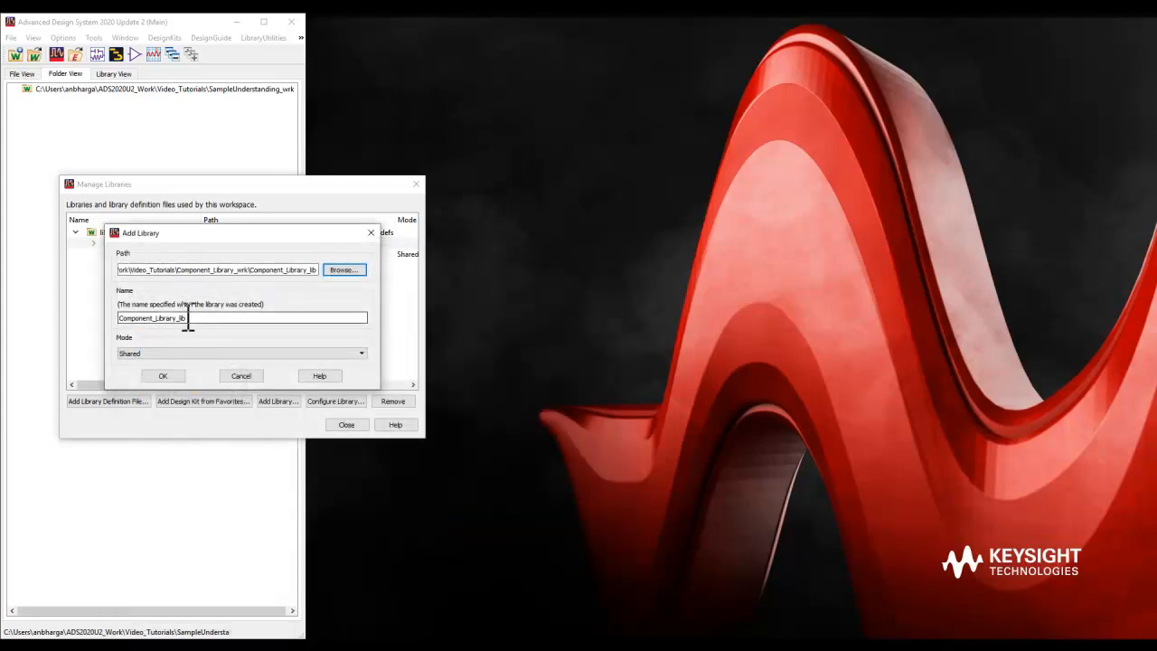
Try the Read-only and Non-shared library modes, then add Component_Library_lib to the workspace in Shared mode
click(280, 354)
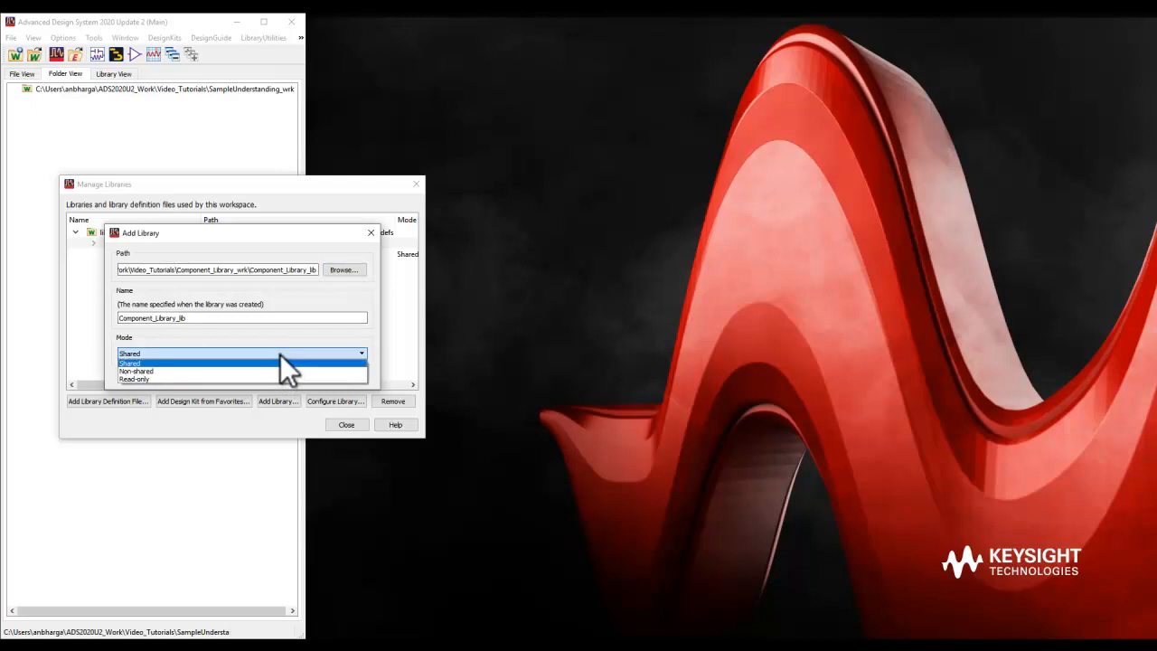
click(157, 380)
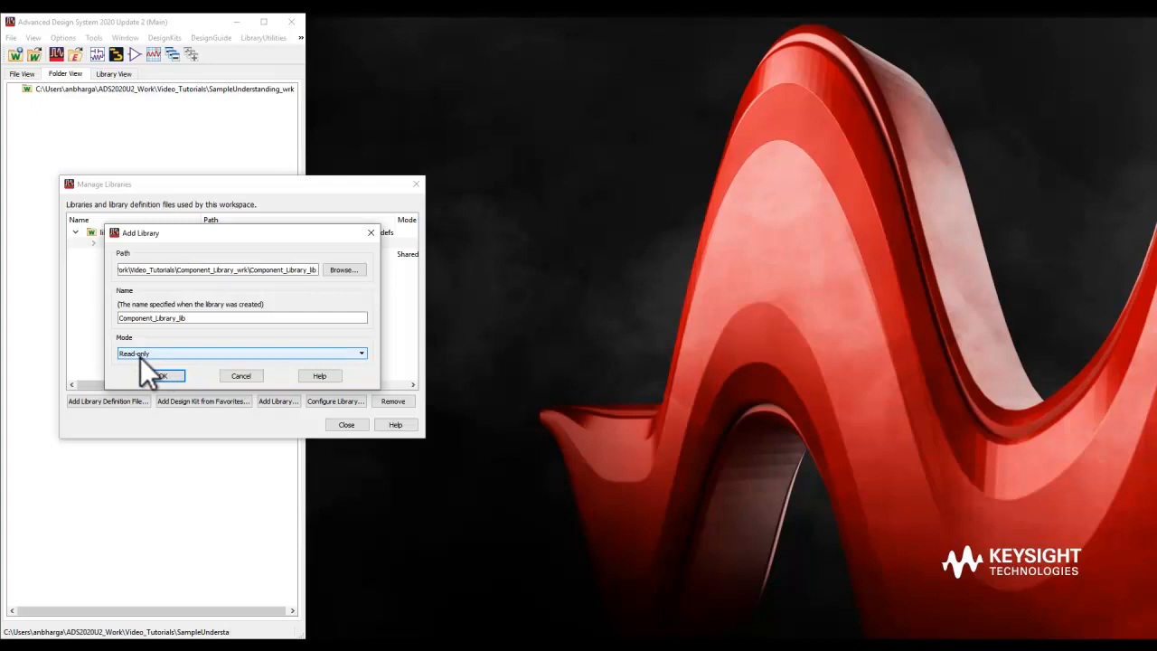
click(164, 354)
click(154, 365)
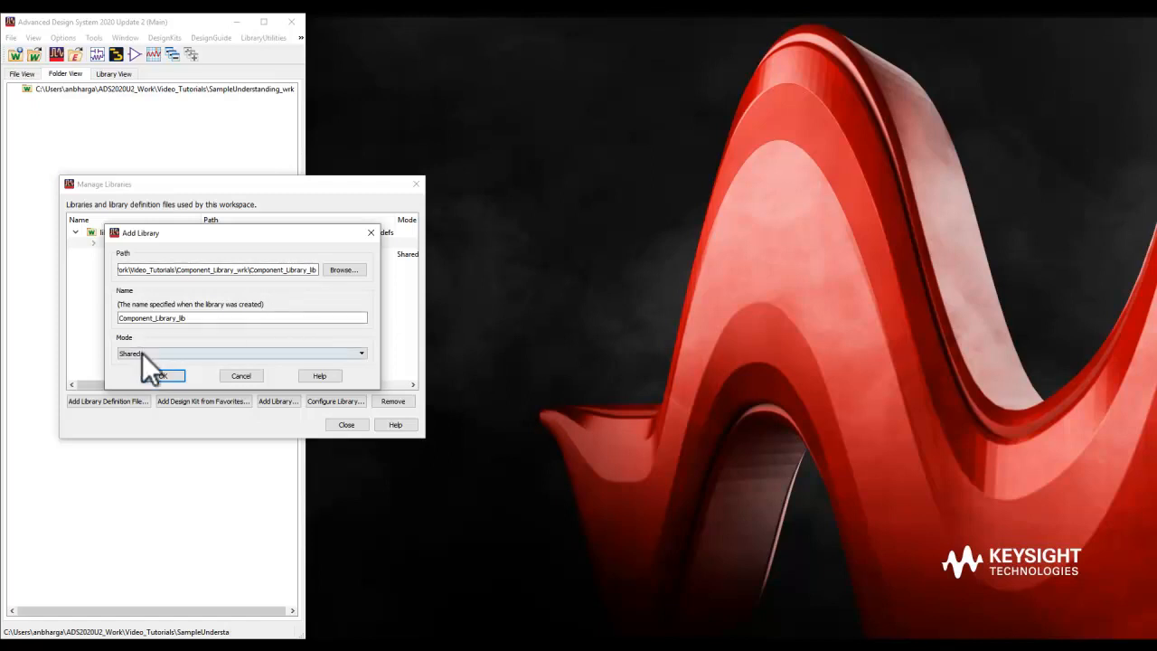
click(170, 354)
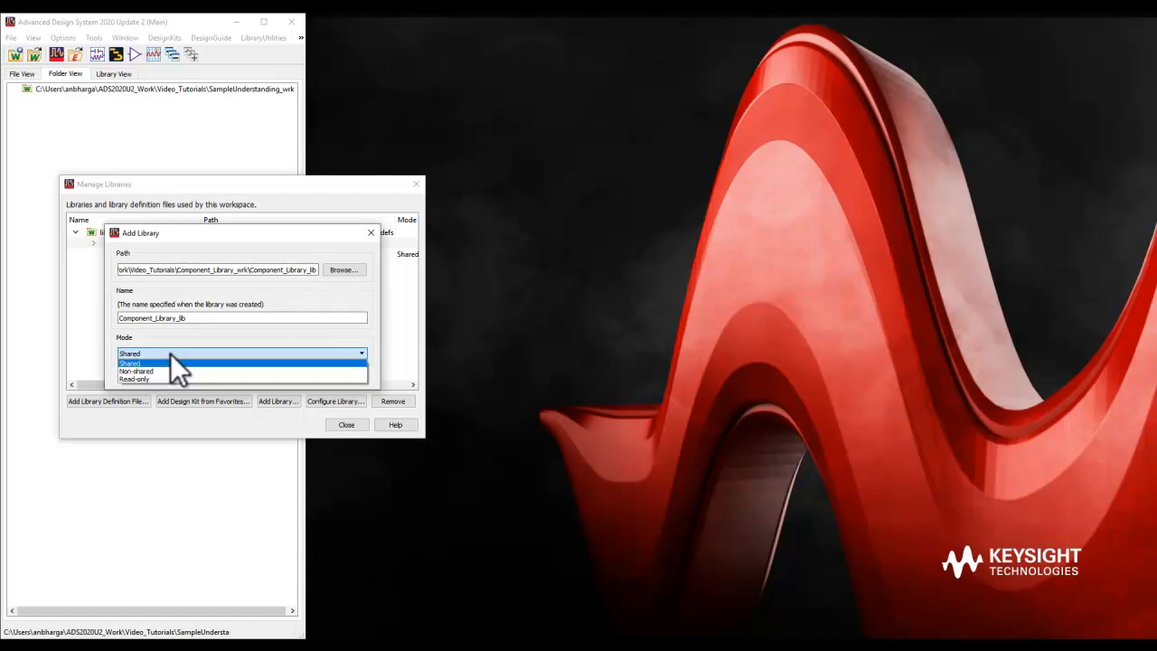
click(157, 371)
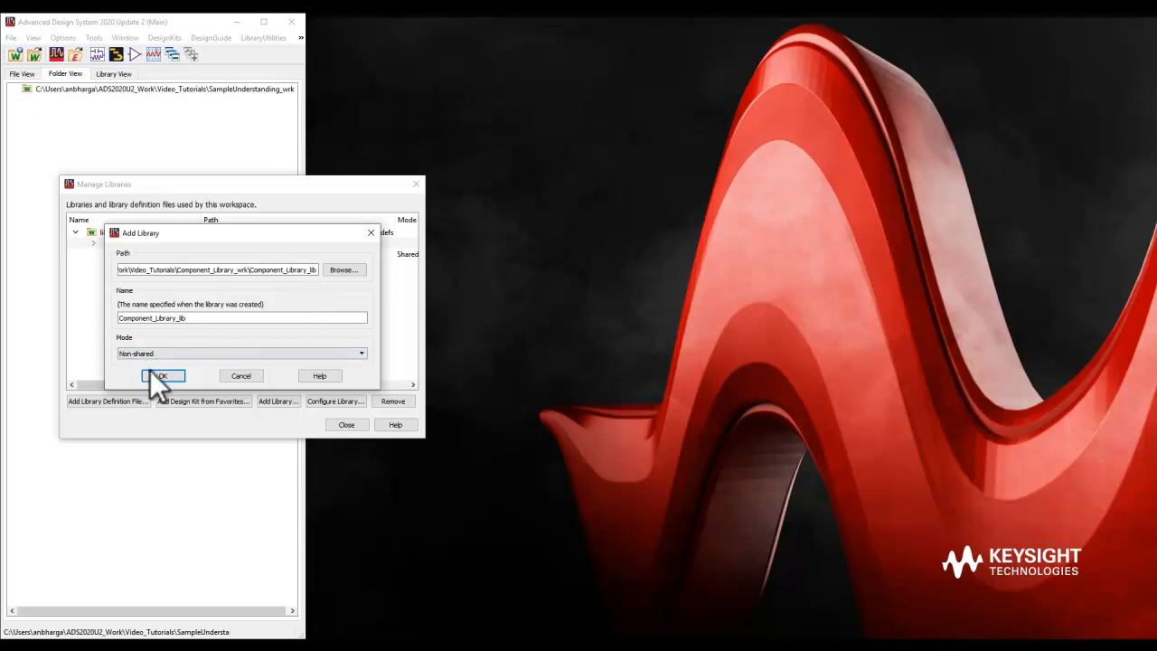
click(211, 355)
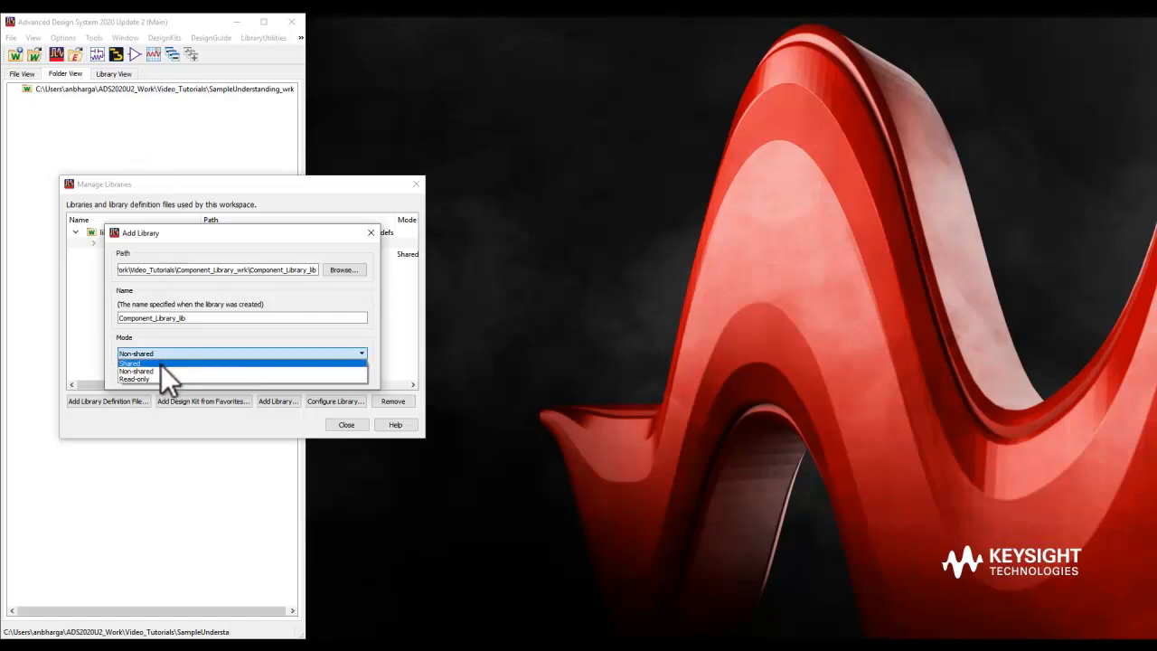
click(161, 363)
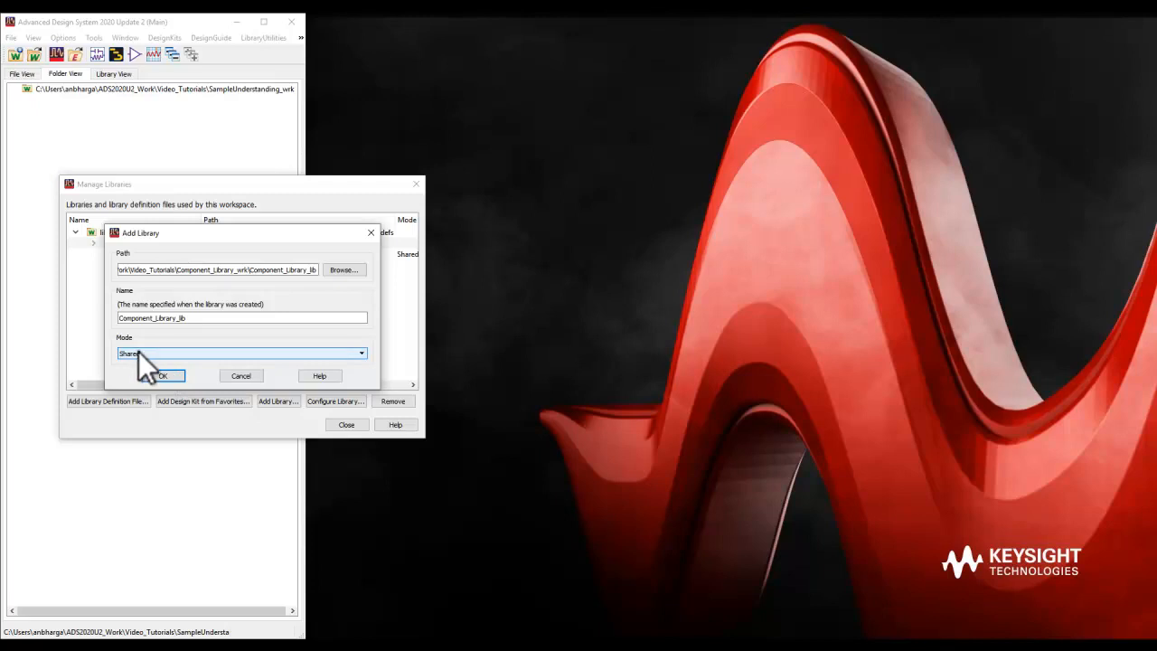
click(161, 375)
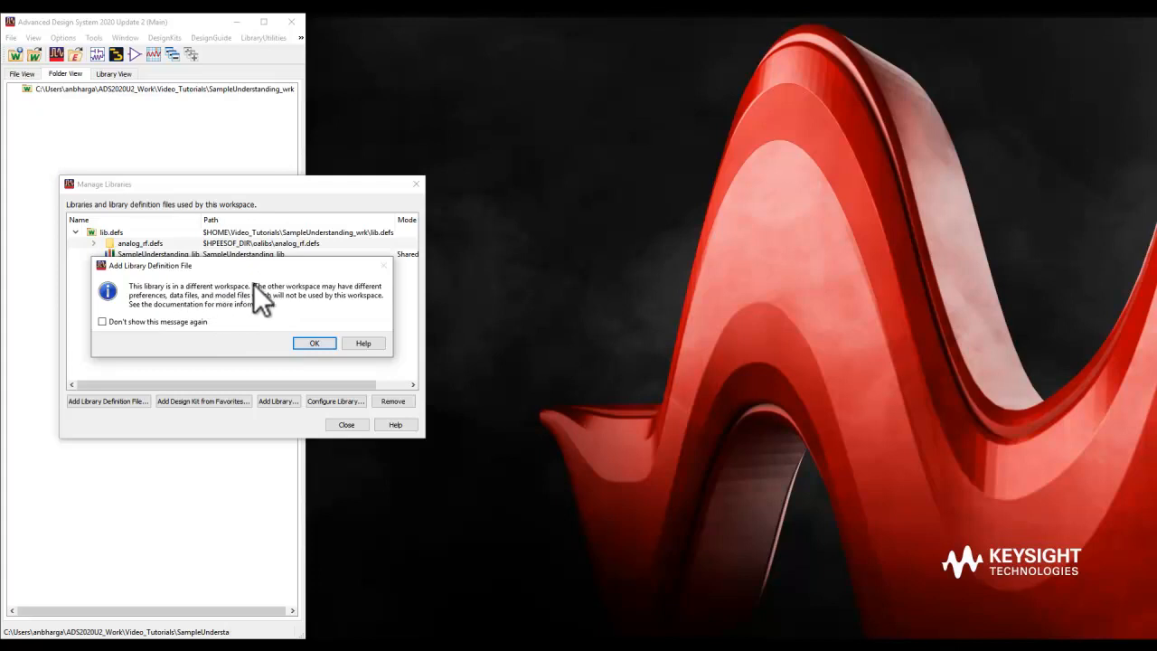
click(304, 343)
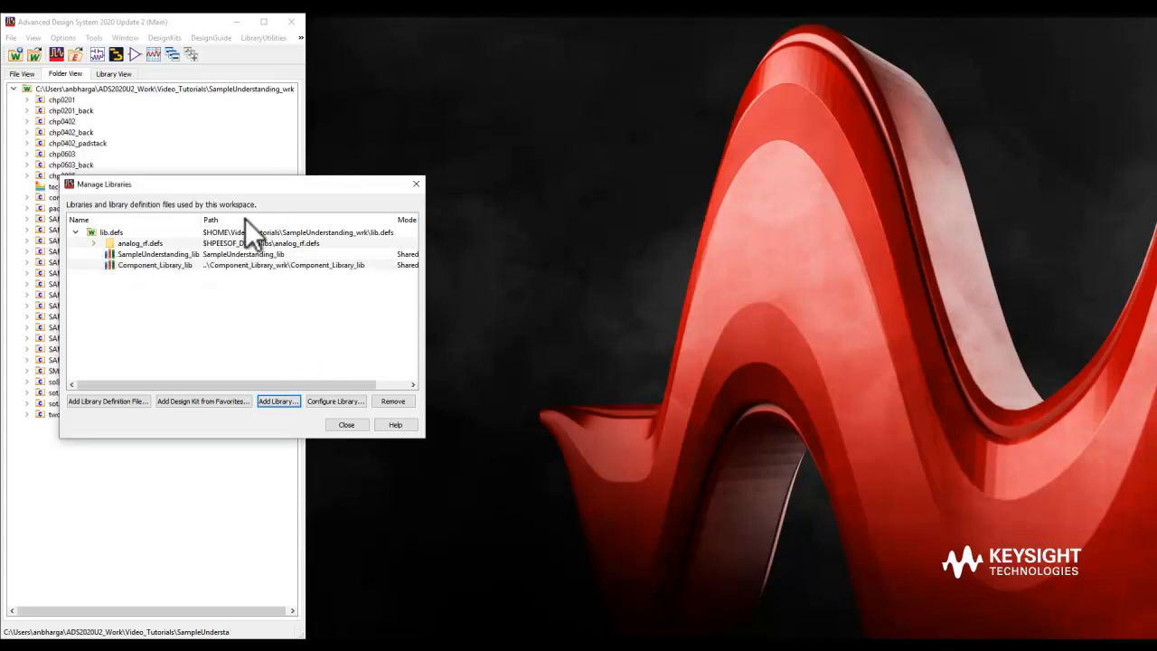
Close the library manager and check how Component_Library_lib and SampleUnderstanding_lib are listed by library, returning to the folder listing
drag(242, 184, 507, 164)
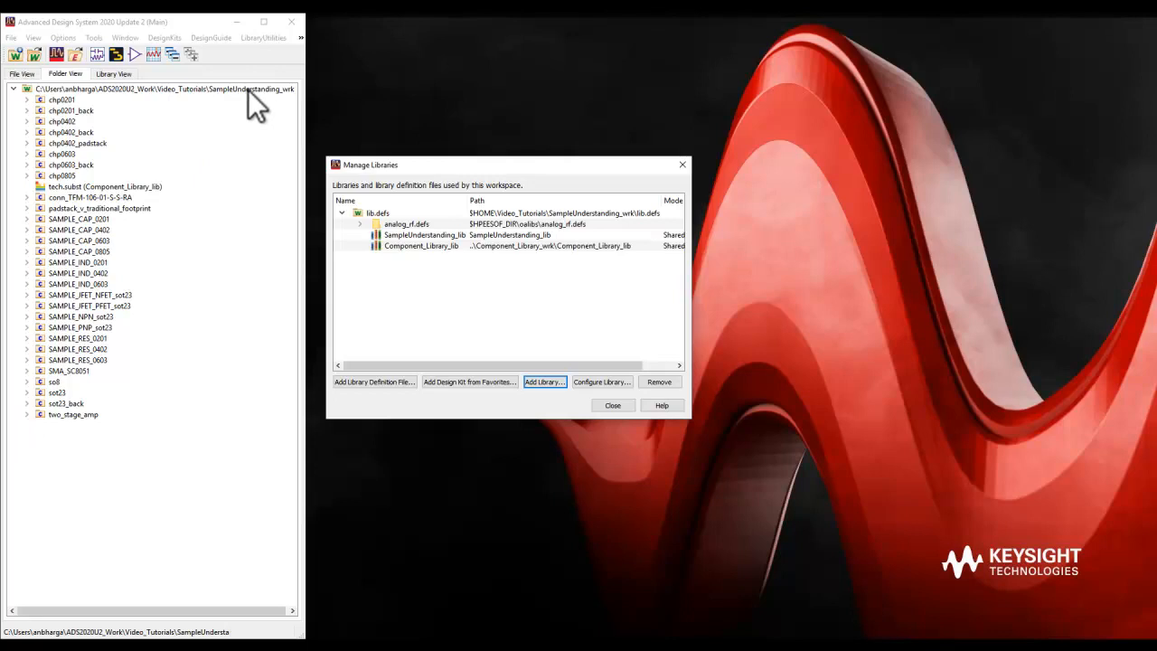
click(113, 74)
click(612, 407)
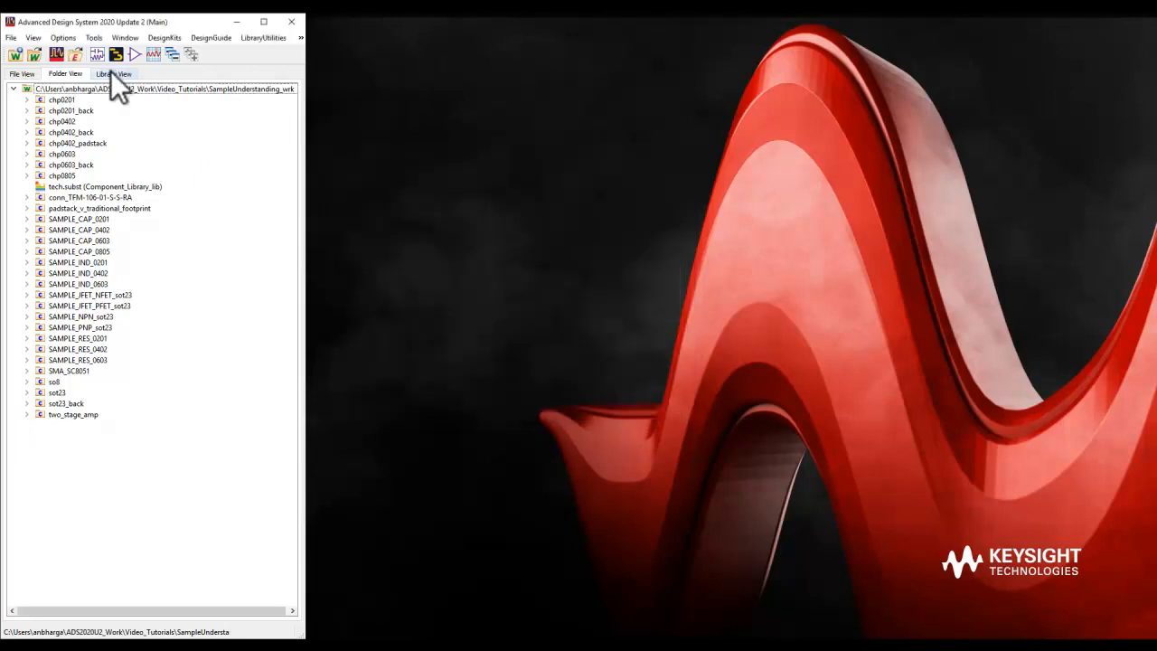
click(112, 73)
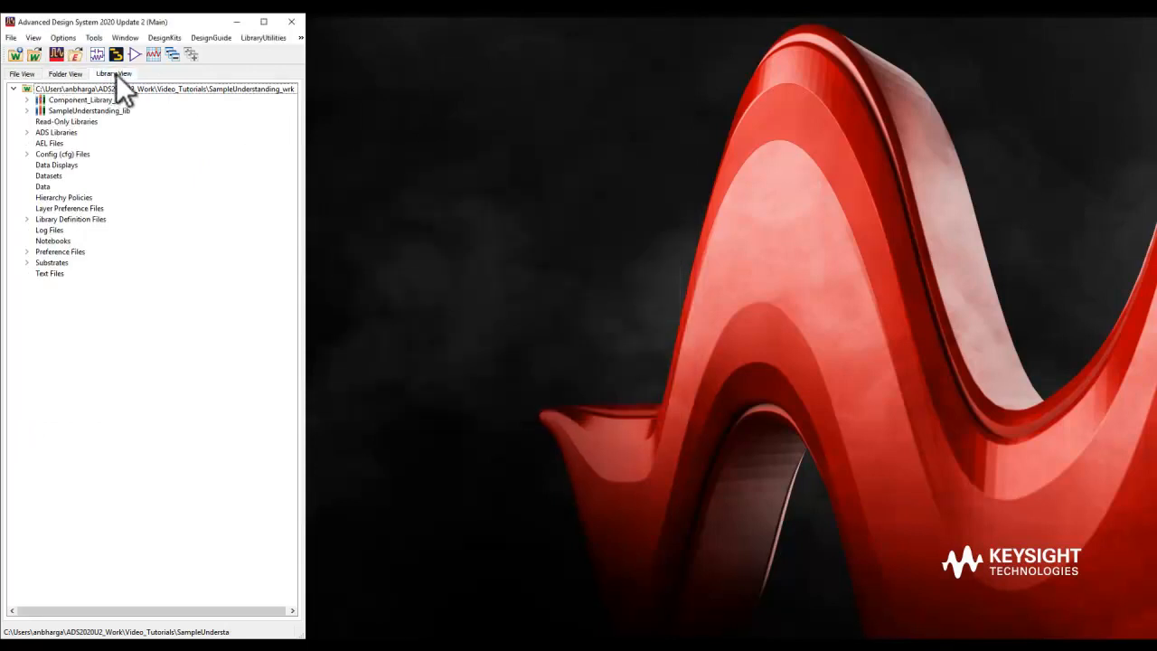
click(81, 110)
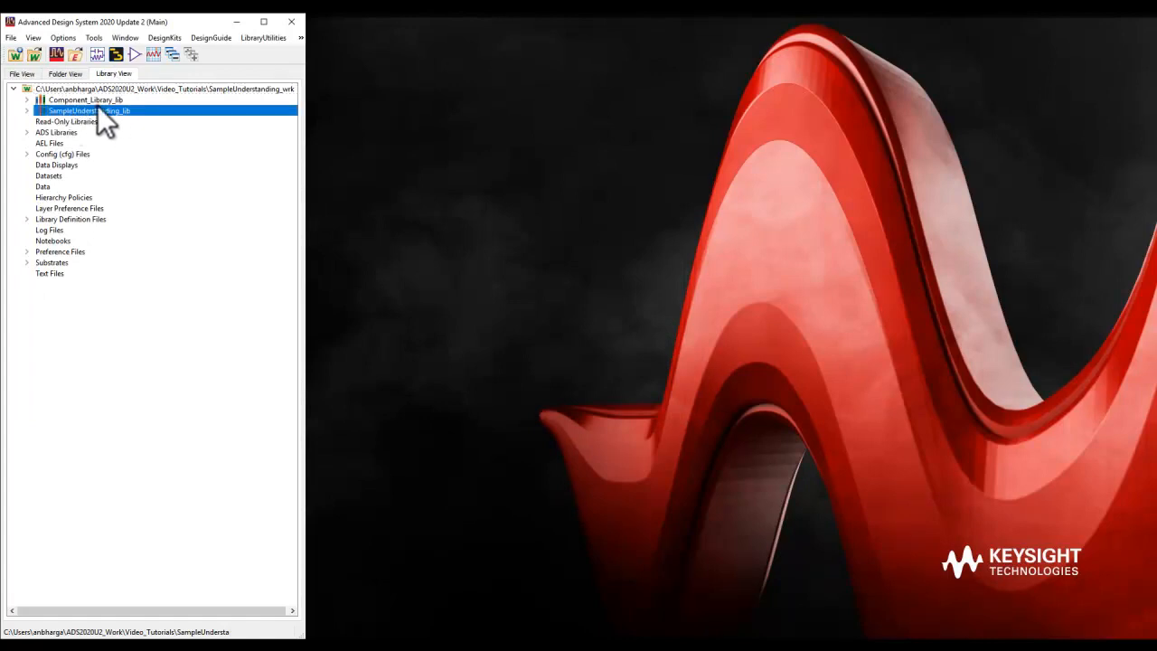
click(94, 101)
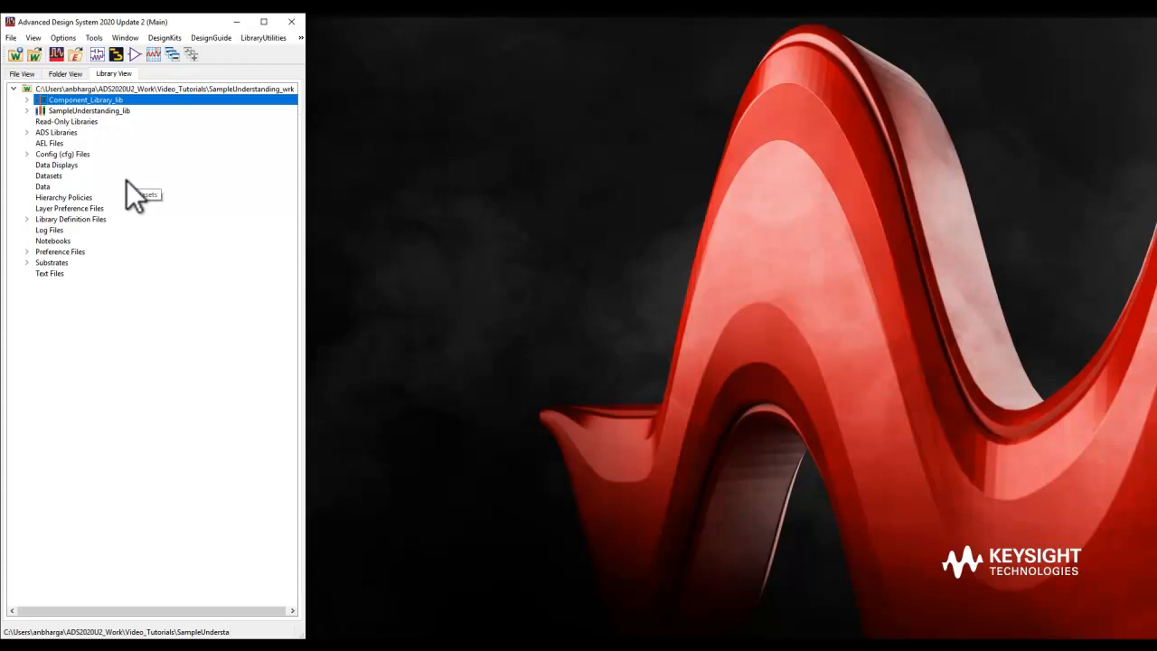
click(62, 73)
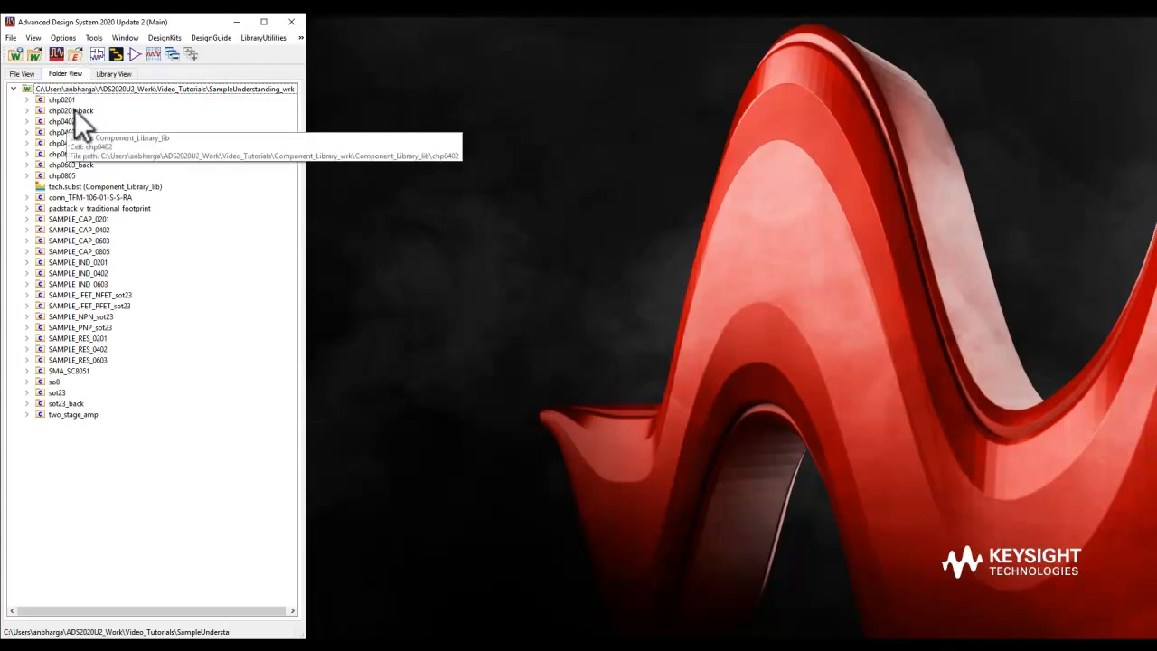
Remove Component_Library_lib from the workspace's library definitions
click(165, 37)
click(176, 66)
click(144, 286)
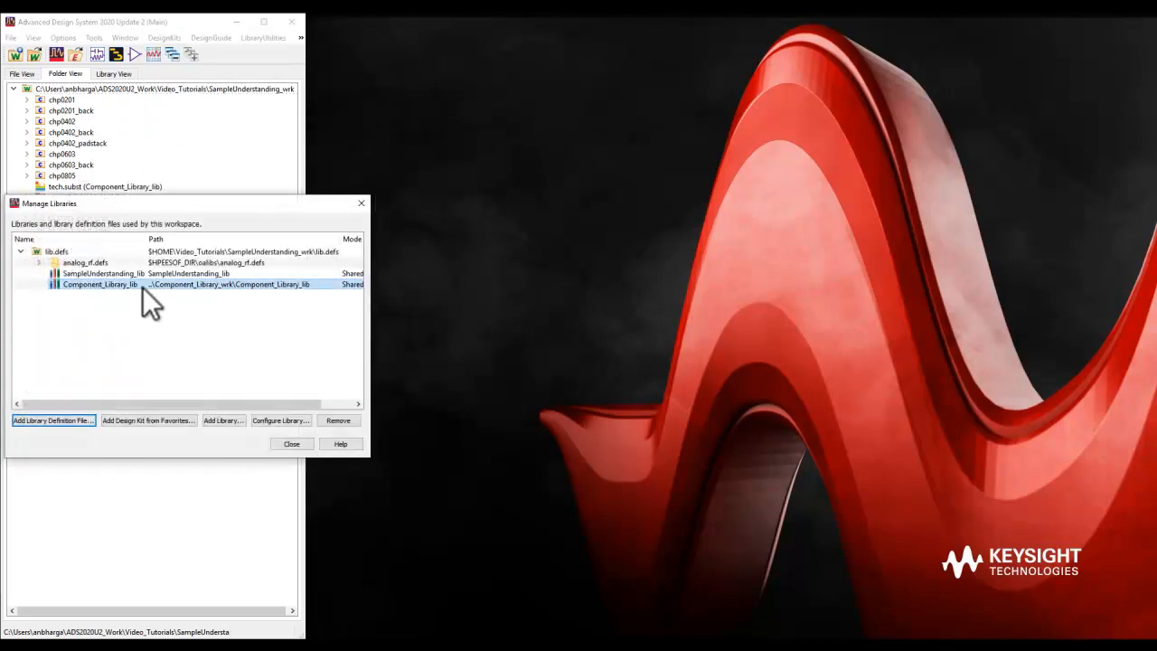
click(336, 419)
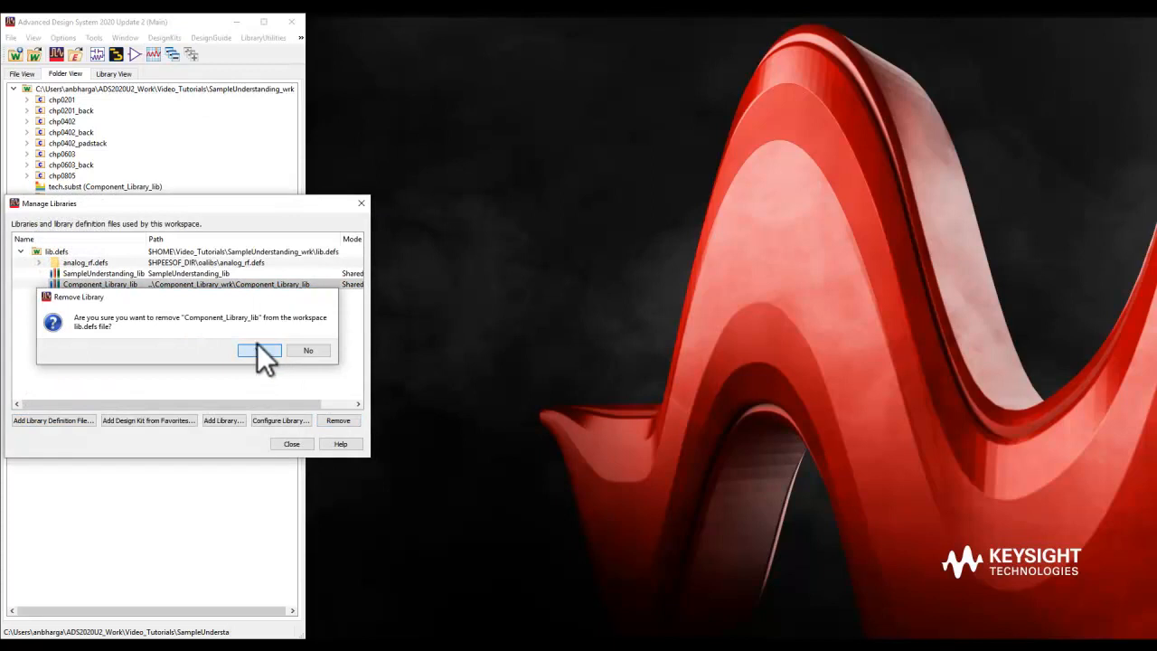
click(258, 345)
Start a new library addition and select Component_Library_lib from the Component_Library_wrk folder in Video_Tutorials
drag(257, 211, 592, 152)
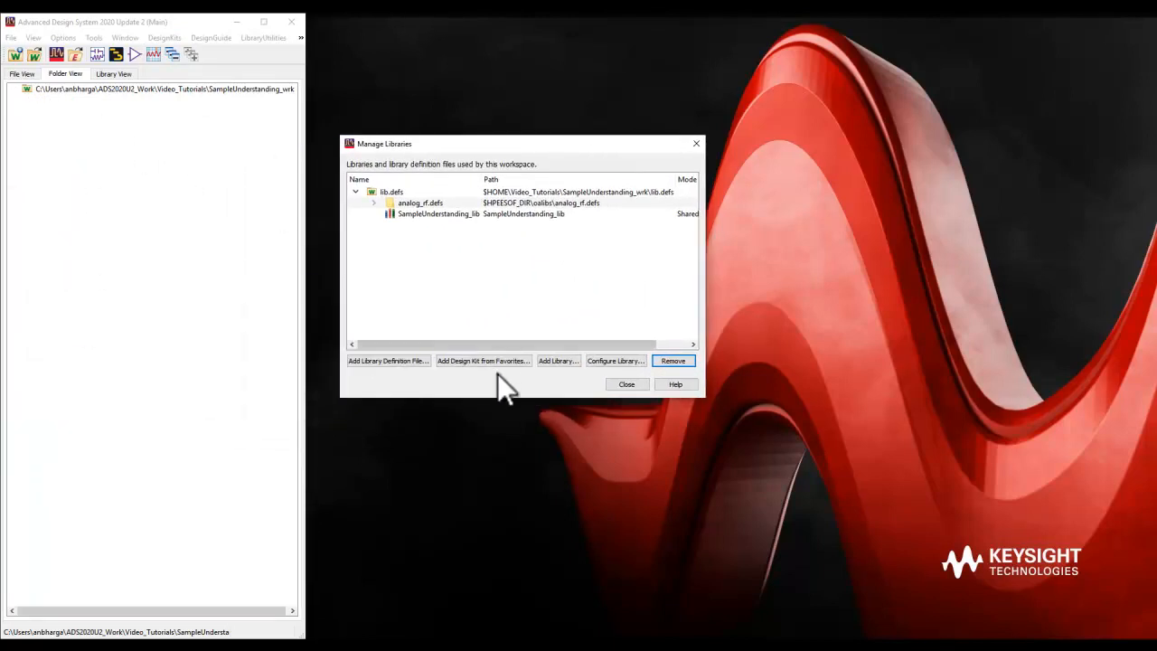
click(555, 362)
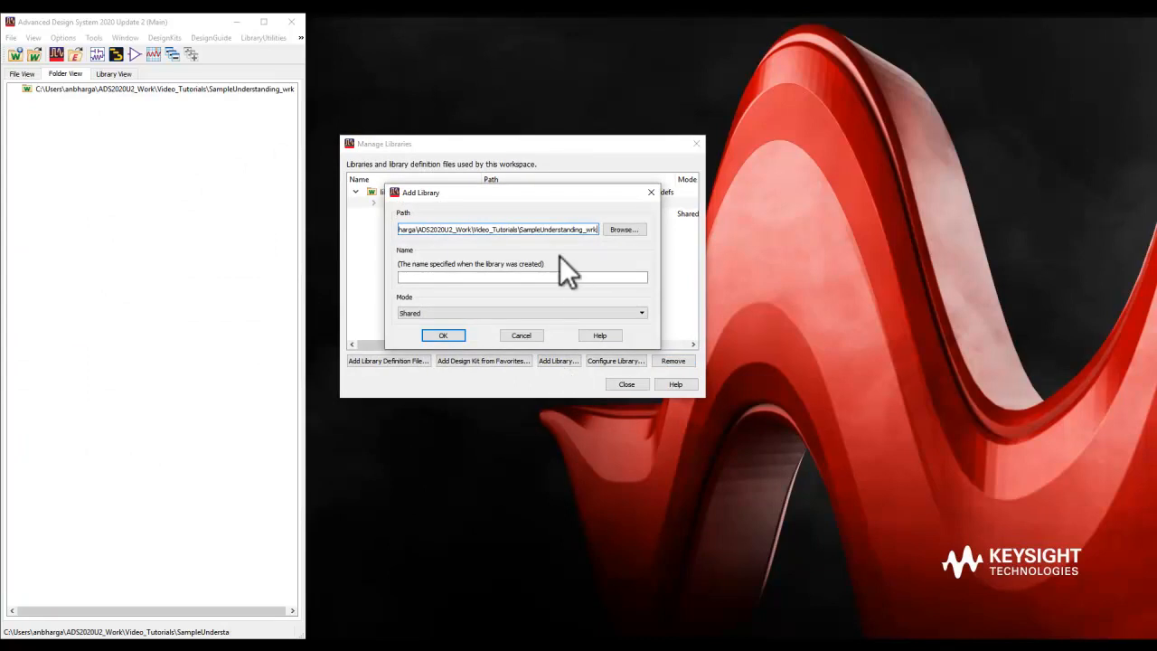
click(624, 230)
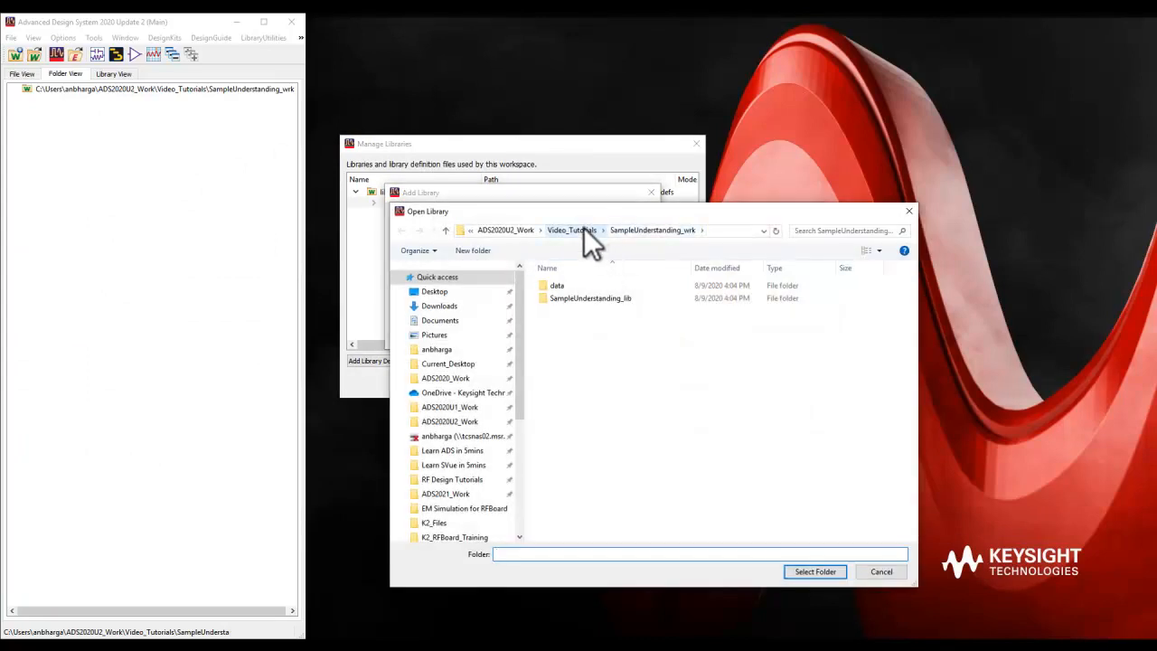
click(584, 228)
double_click(588, 339)
click(562, 288)
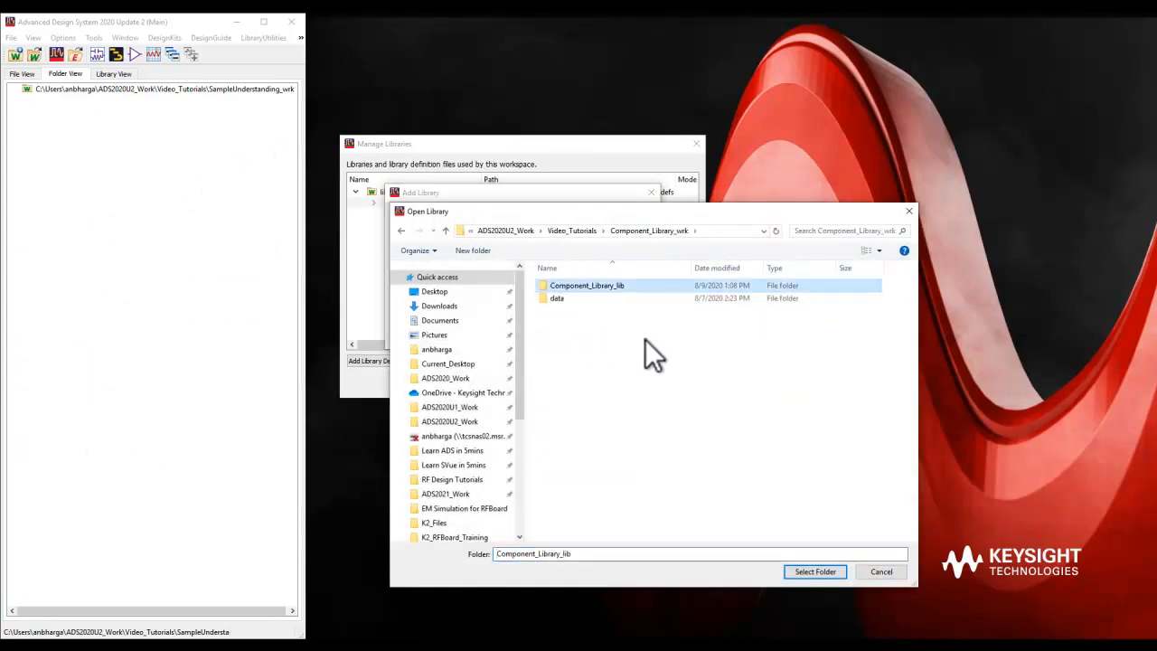
click(799, 571)
Set the library mode to Read-only and add Component_Library_lib to the workspace
click(427, 316)
click(415, 327)
click(421, 318)
click(415, 336)
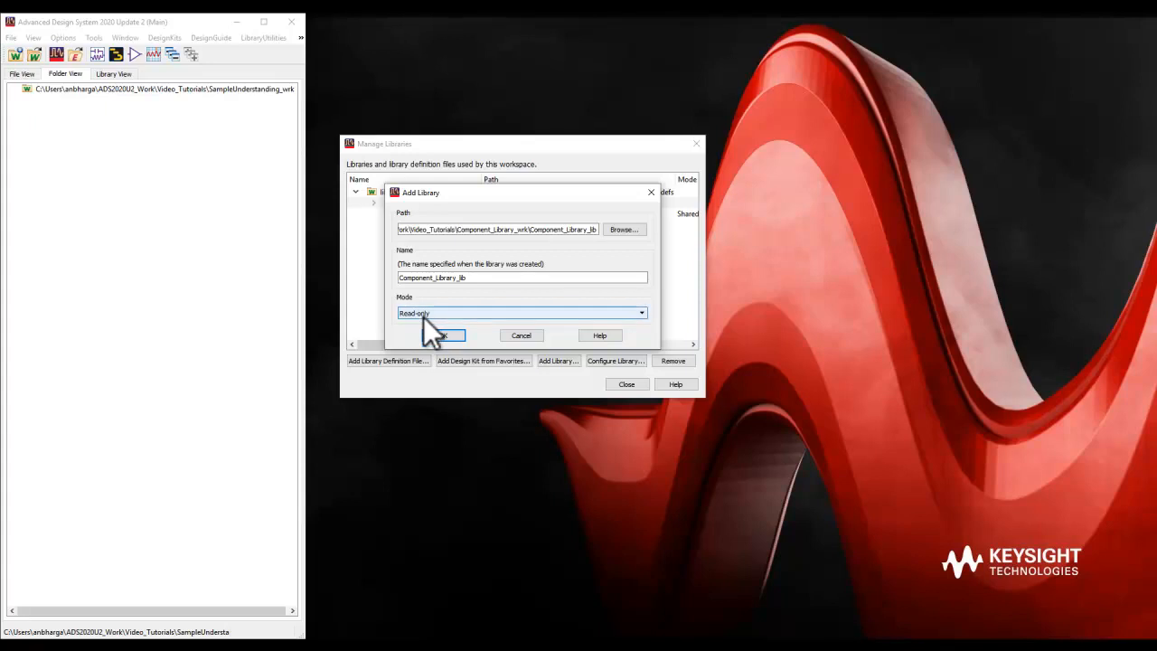
click(442, 336)
click(595, 304)
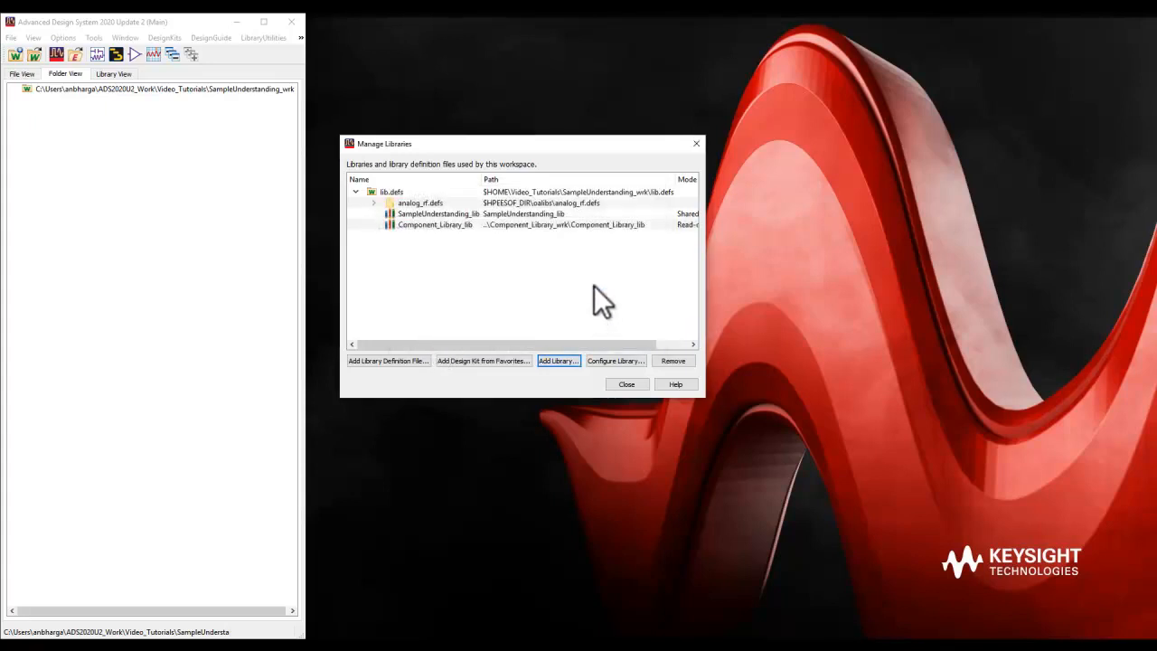
Close the library manager and expand Read-Only Libraries in the workspace's library listing to inspect its contents
click(555, 224)
click(625, 383)
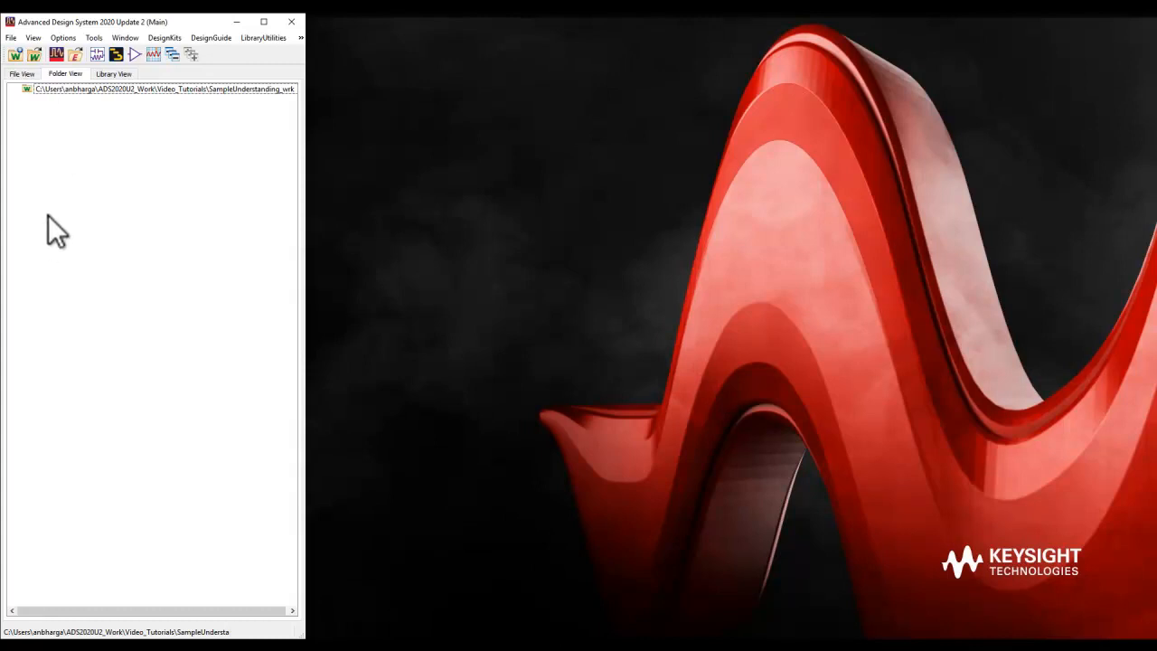
click(113, 73)
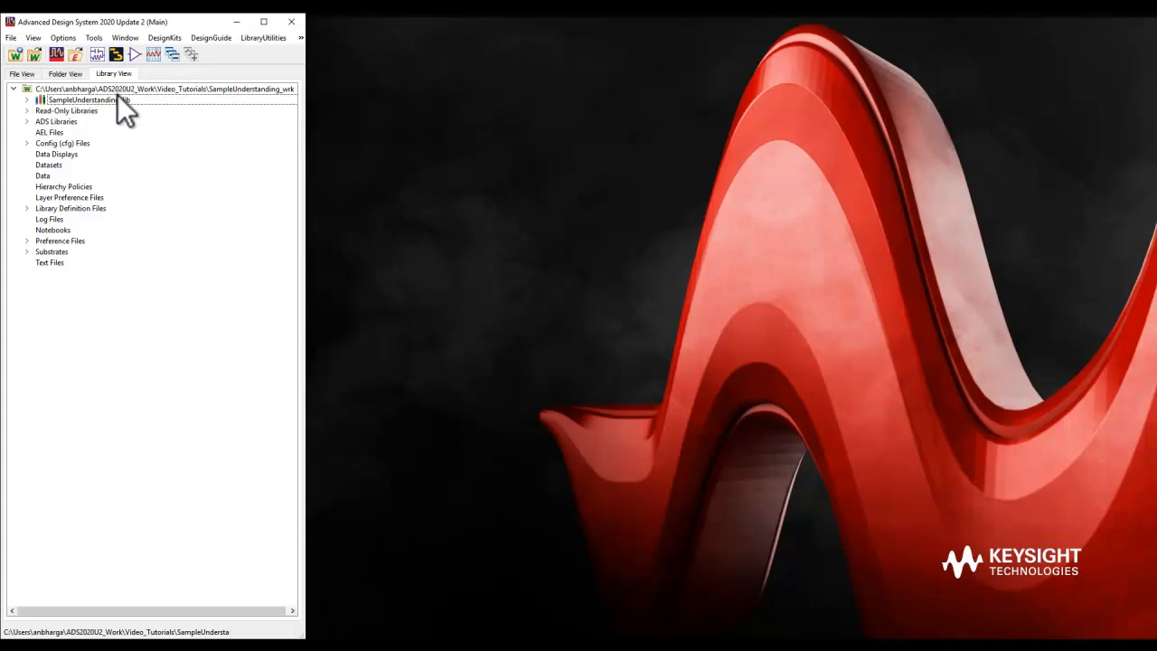
click(27, 110)
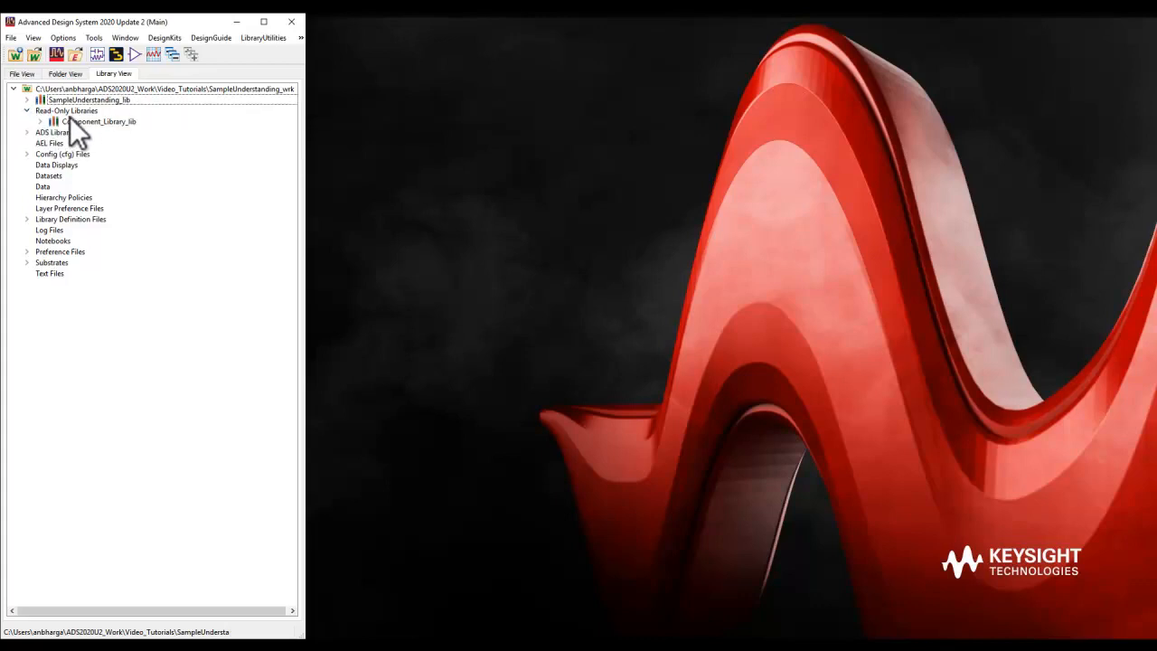
Expand Component_Library_lib, open its tech substrate to examine the layer stack-up, and close and collapse both again
click(39, 122)
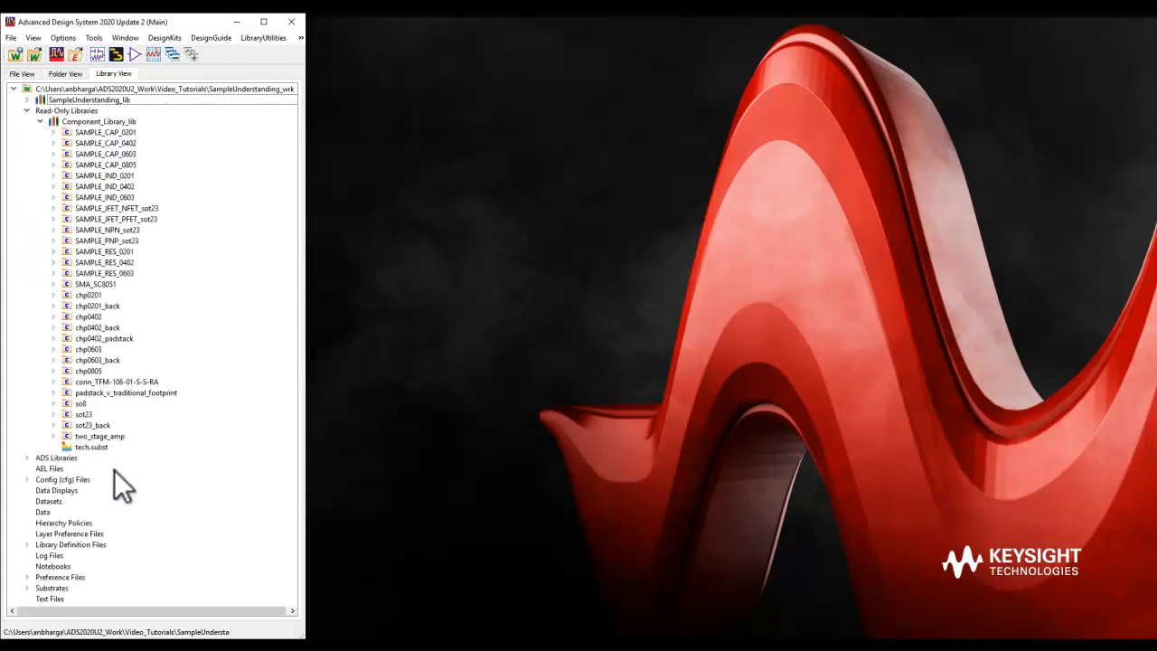
double_click(93, 448)
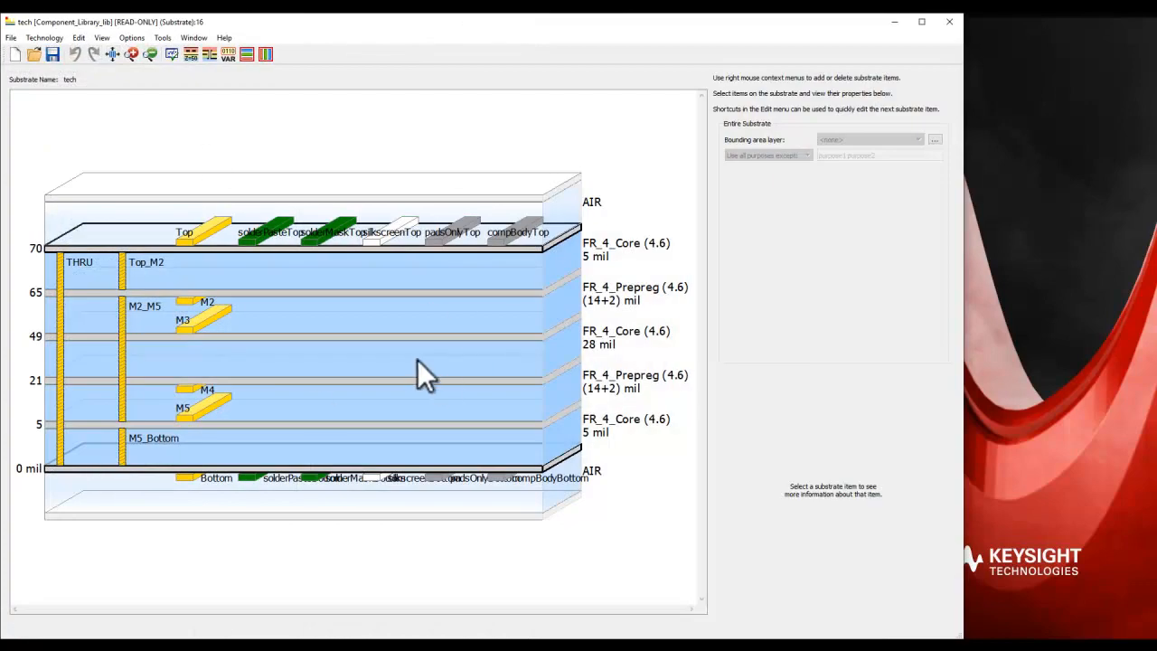
click(949, 21)
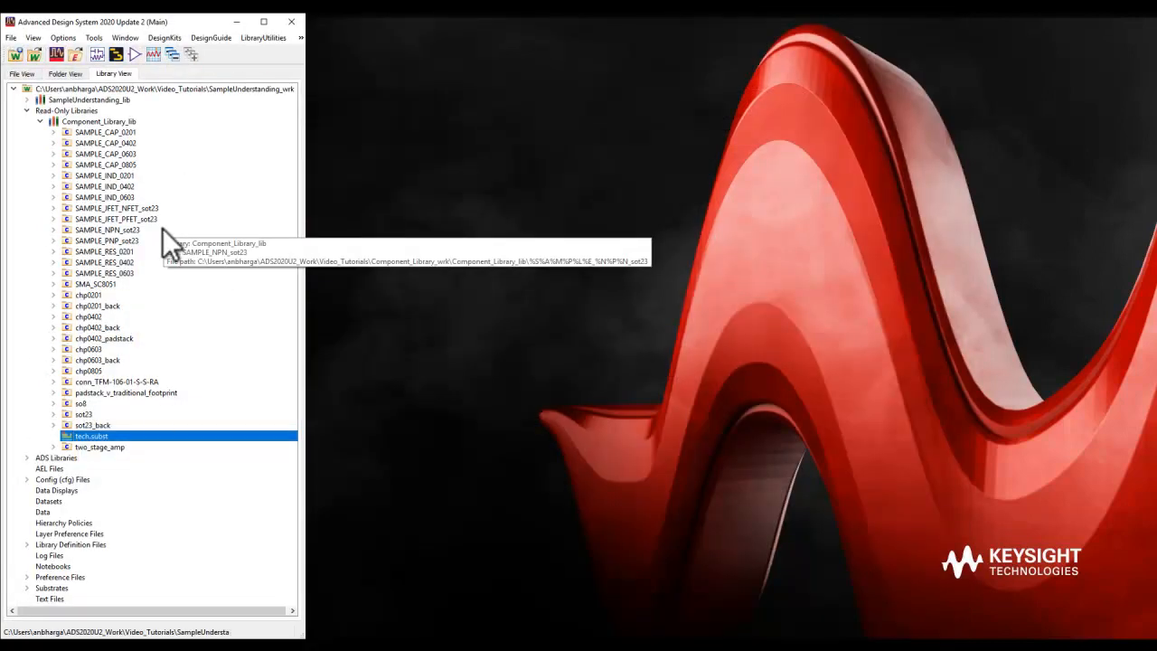
click(42, 121)
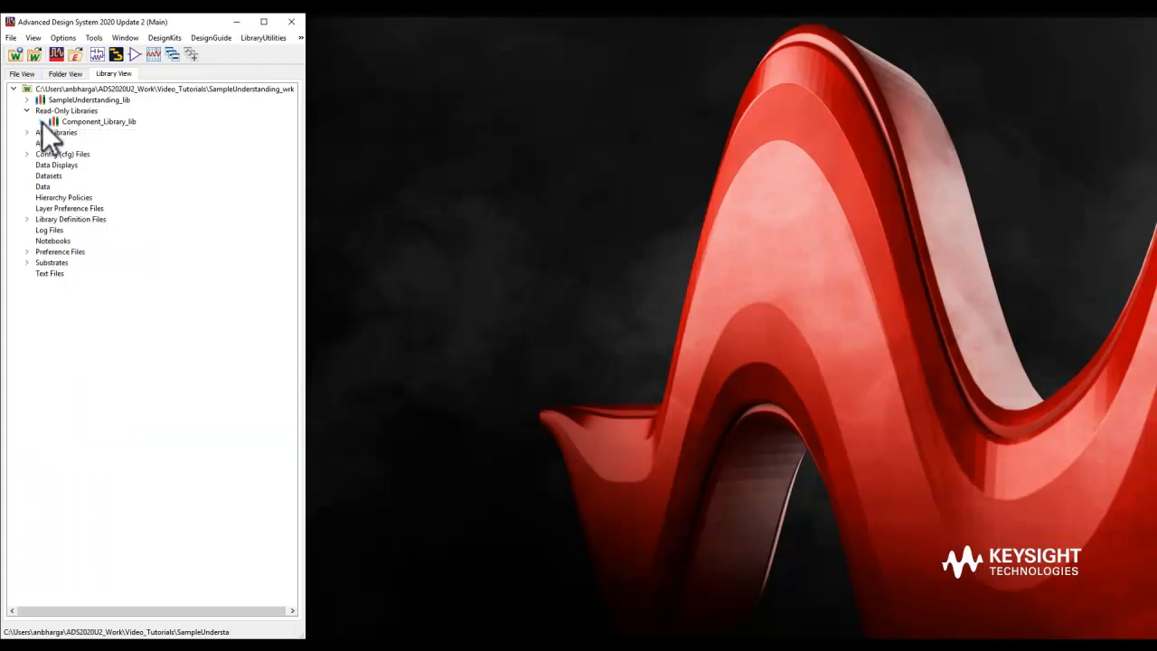
Create a new schematic cell_1 in SampleUnderstanding_lib and arrange its window beside the library listing
right_click(94, 100)
mouse_move(133, 110)
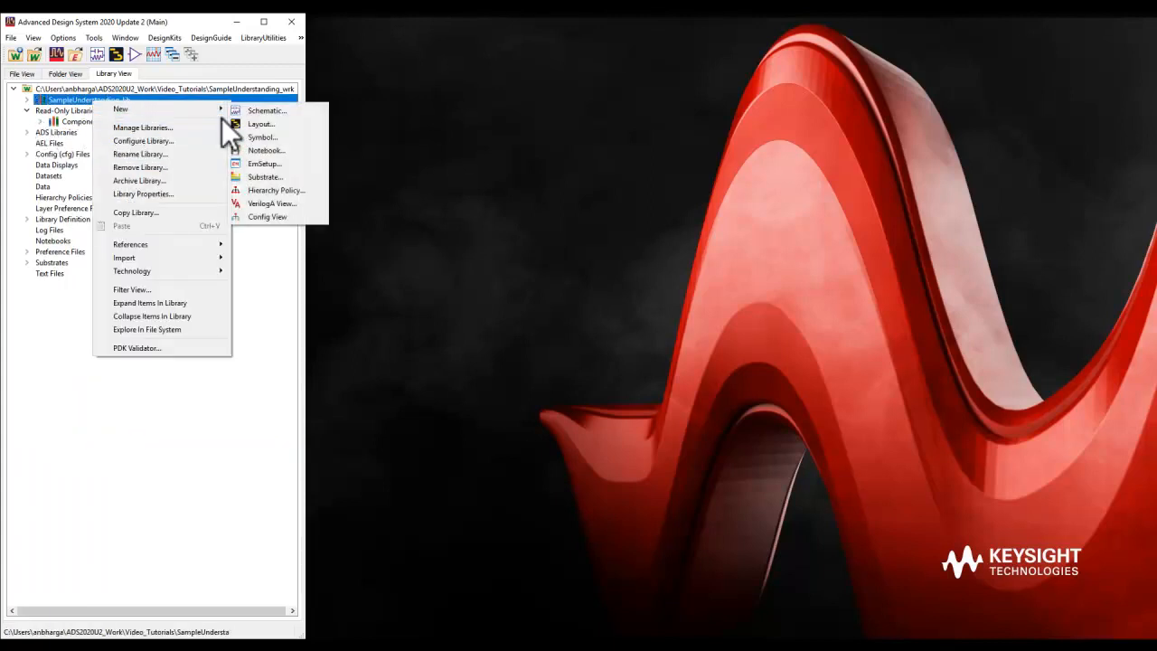
click(260, 109)
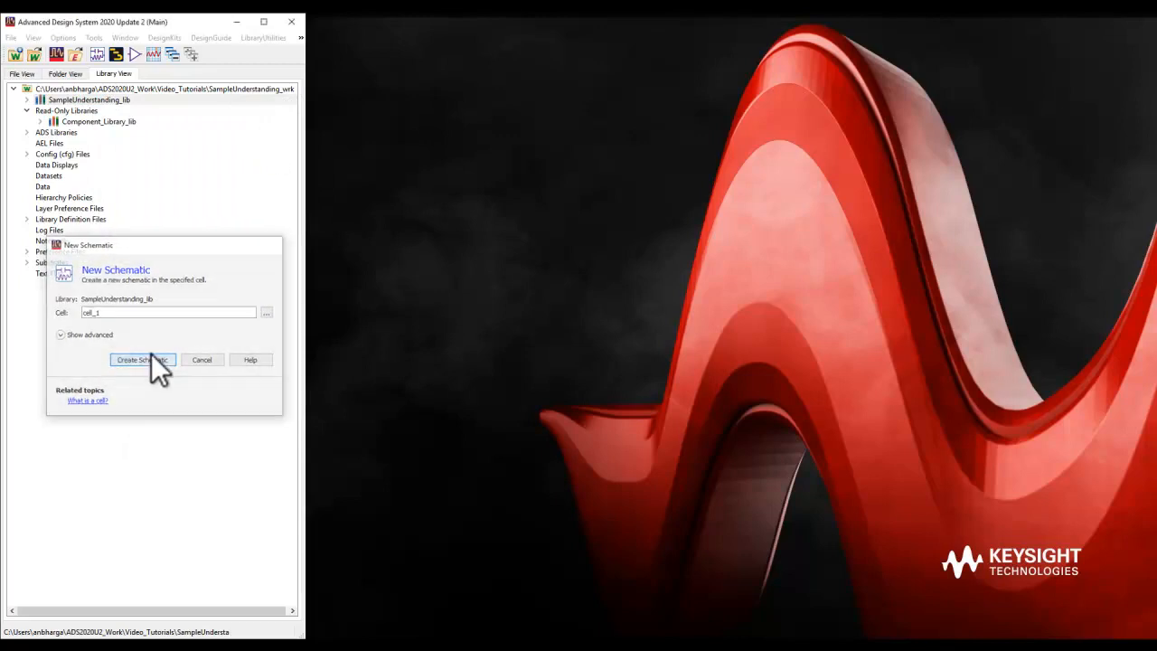
click(147, 361)
drag(437, 27, 1152, 267)
click(231, 299)
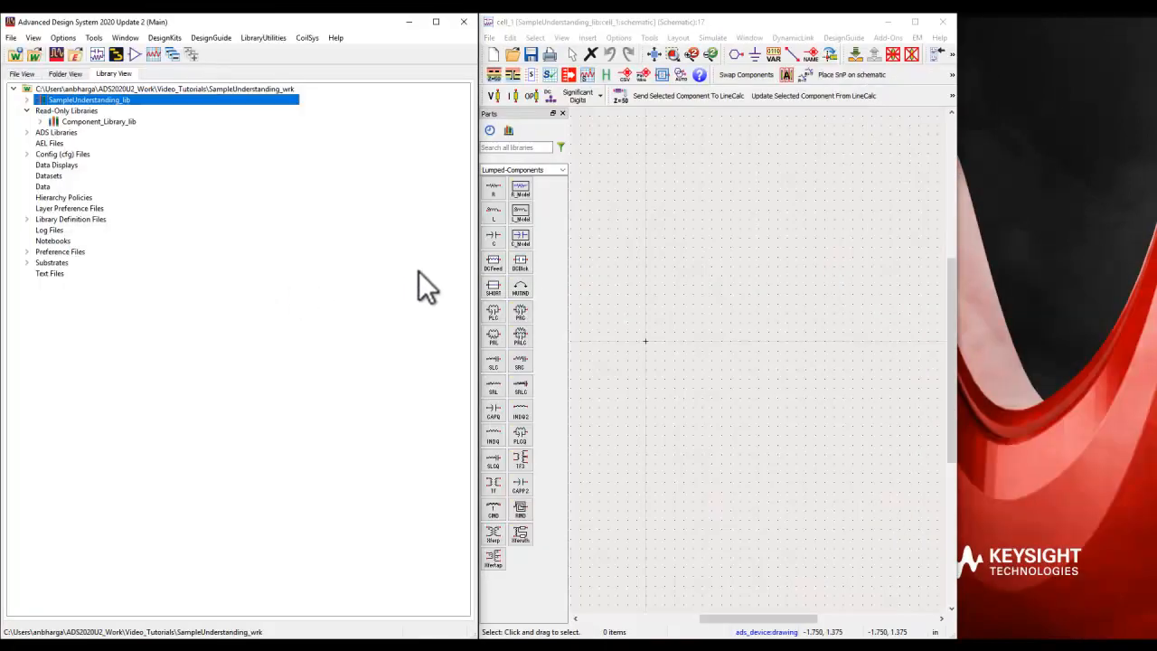
drag(476, 263, 300, 290)
drag(479, 283, 227, 307)
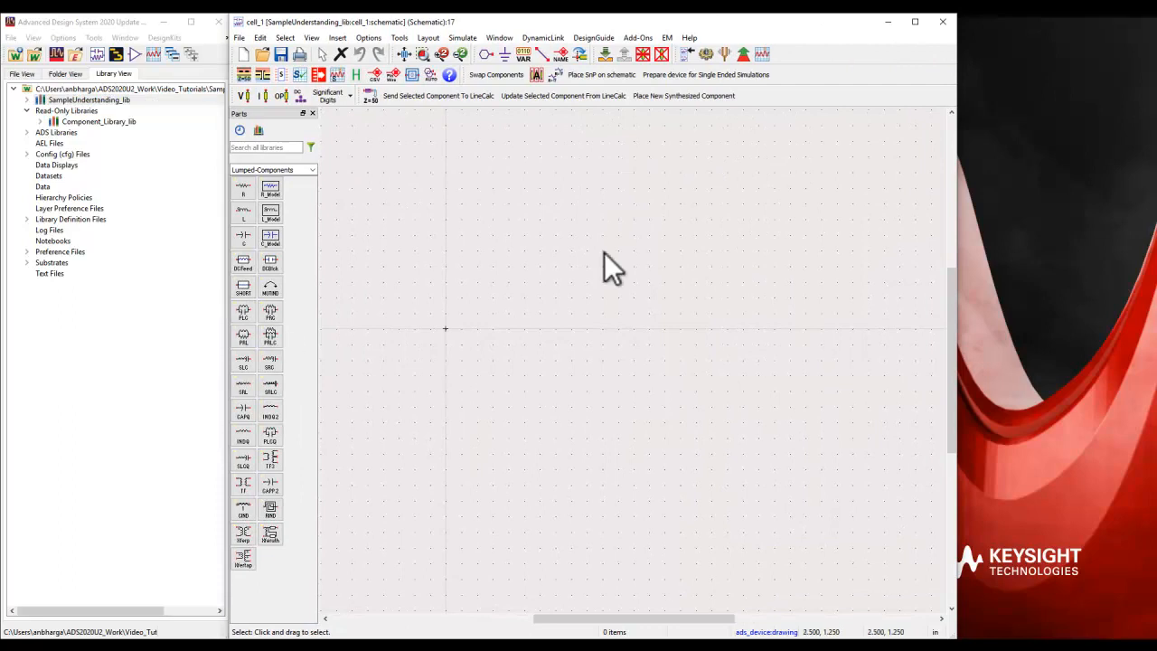
Place SAMPLE_CAP_0201, SAMPLE_IND_0402 and SAMPLE_JFET_NFET_sot23 from Component_Library_lib in a row from left to right in the cell_1 schematic
click(39, 121)
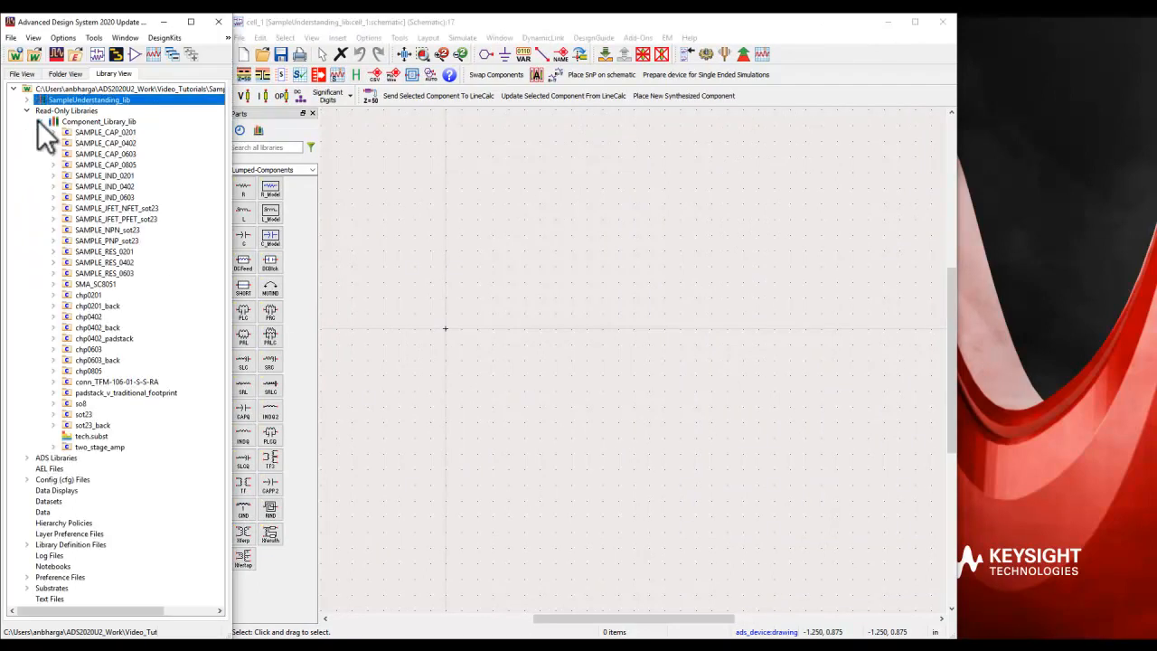
click(98, 132)
drag(98, 133, 503, 311)
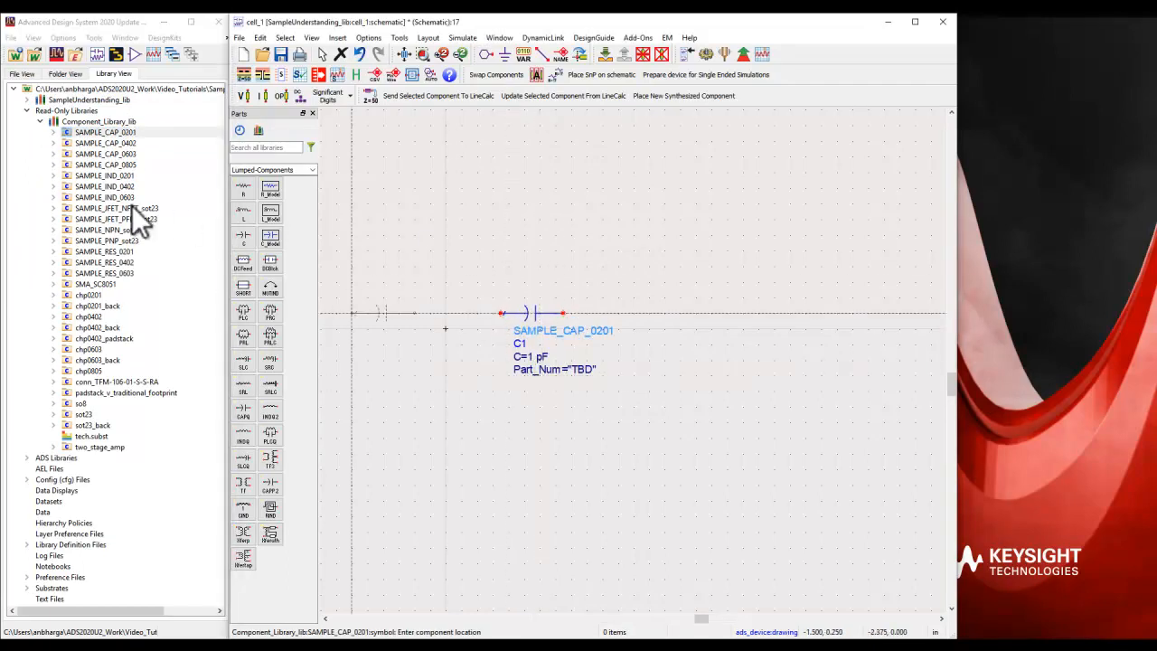
drag(106, 189, 656, 320)
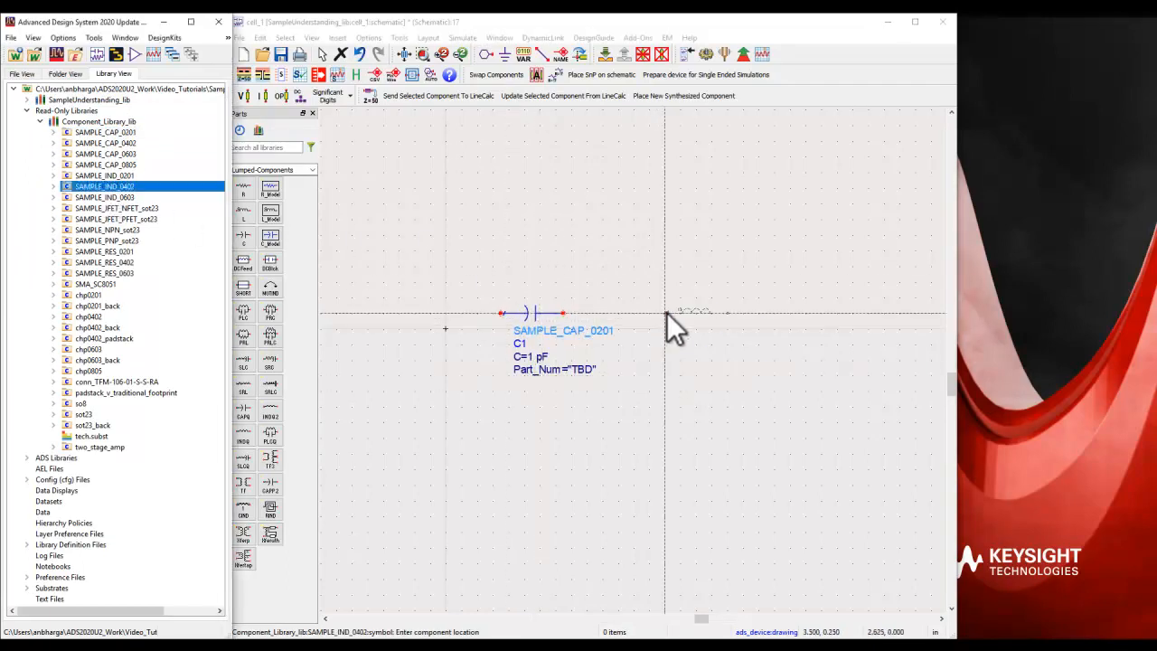
click(666, 313)
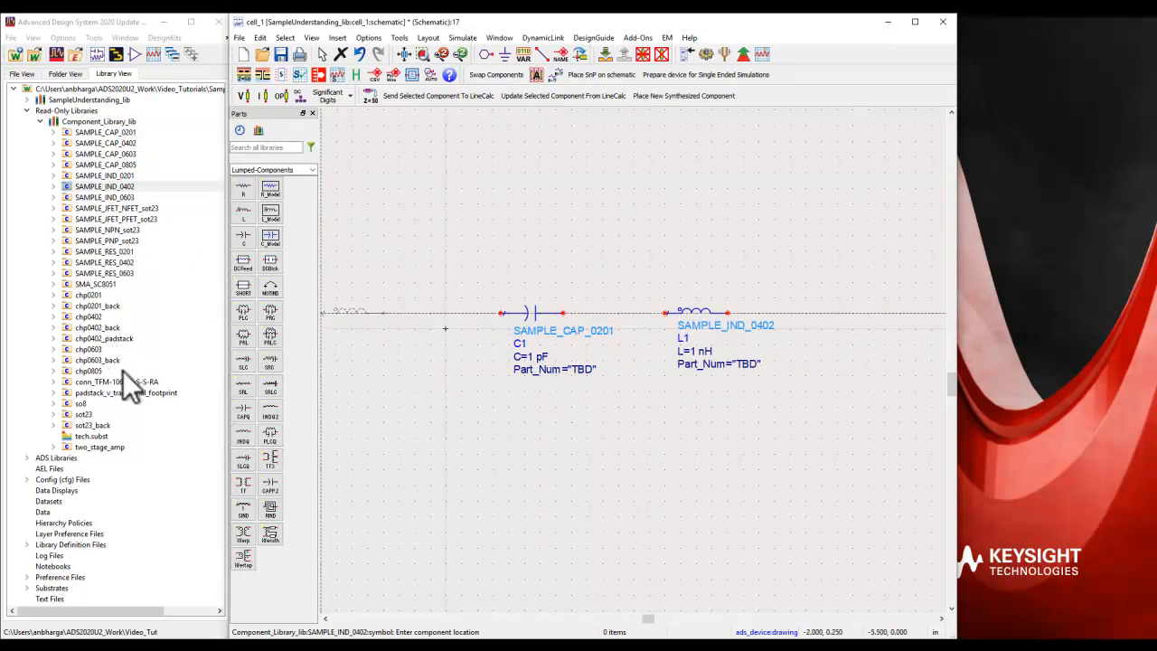
drag(120, 209, 826, 313)
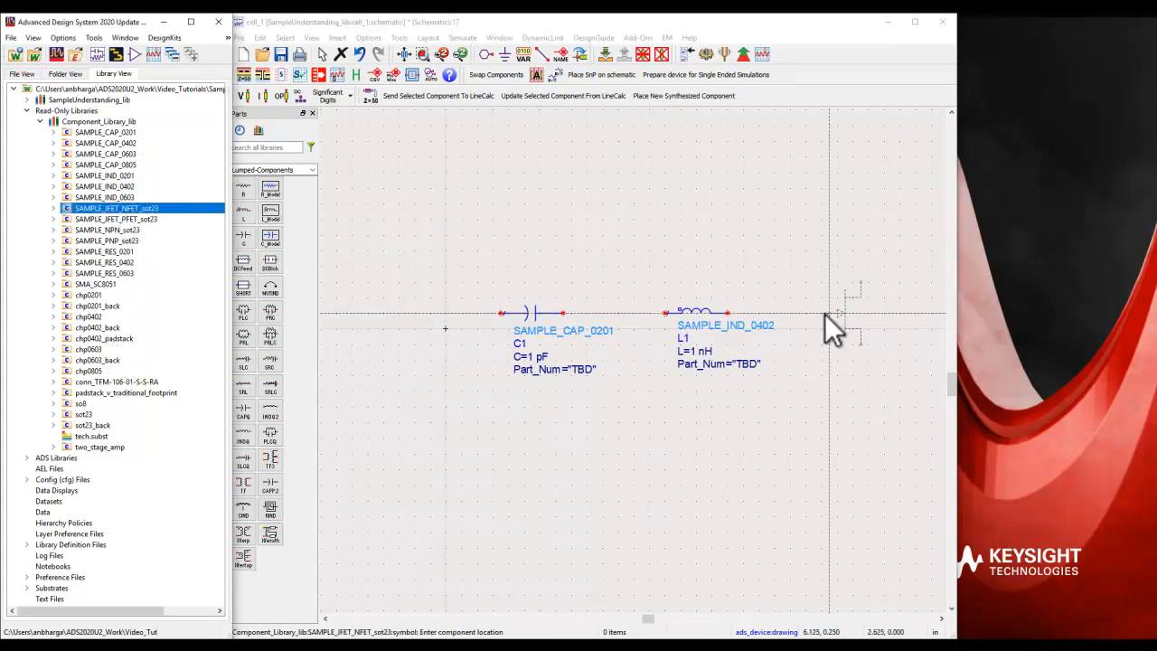
click(826, 312)
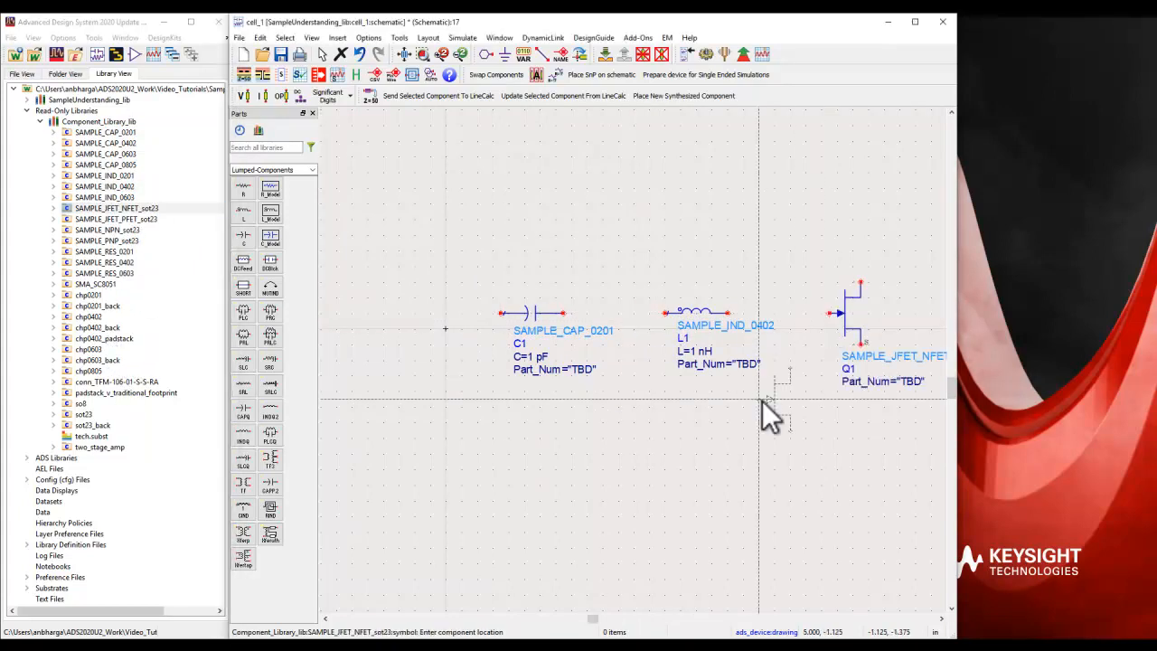
Place the conn_TFM-106-01-S-S-RA connector from Component_Library_lib above the inductor and end the placement
click(113, 382)
drag(109, 381, 623, 174)
scroll(626, 155, down, 1)
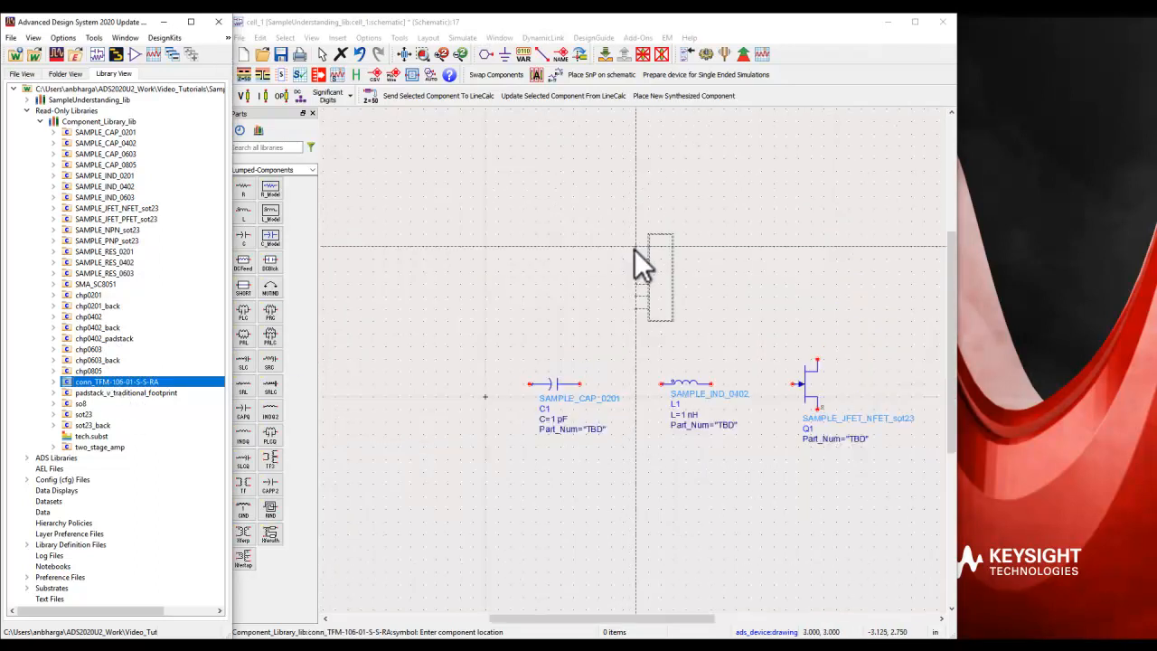
click(640, 228)
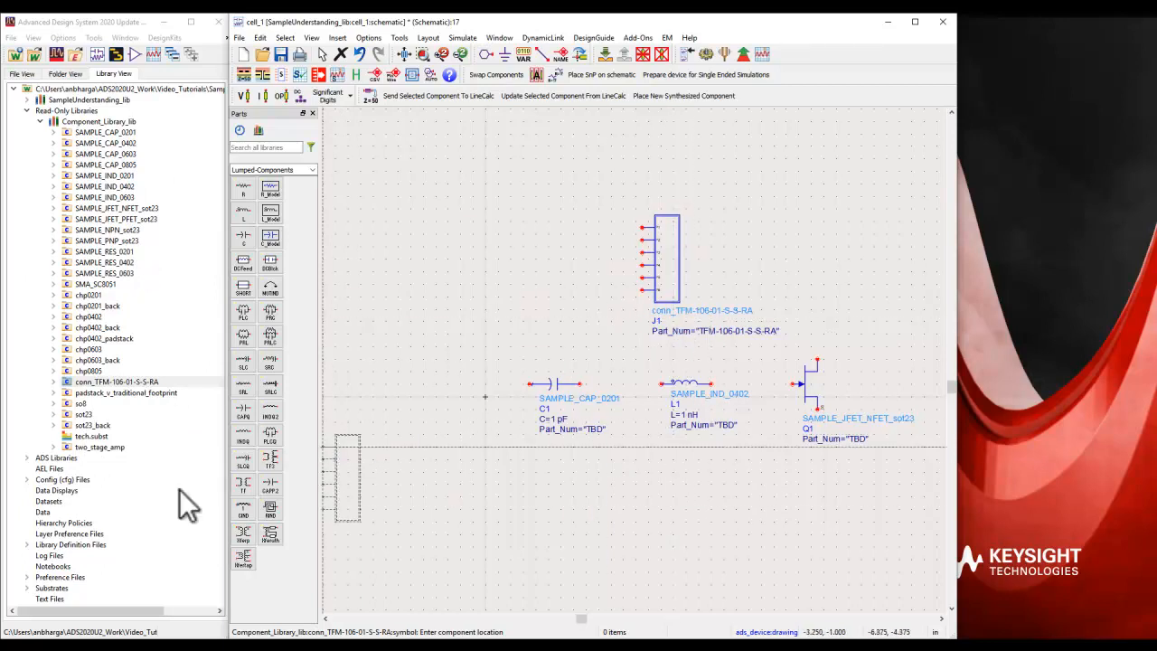
key(Escape)
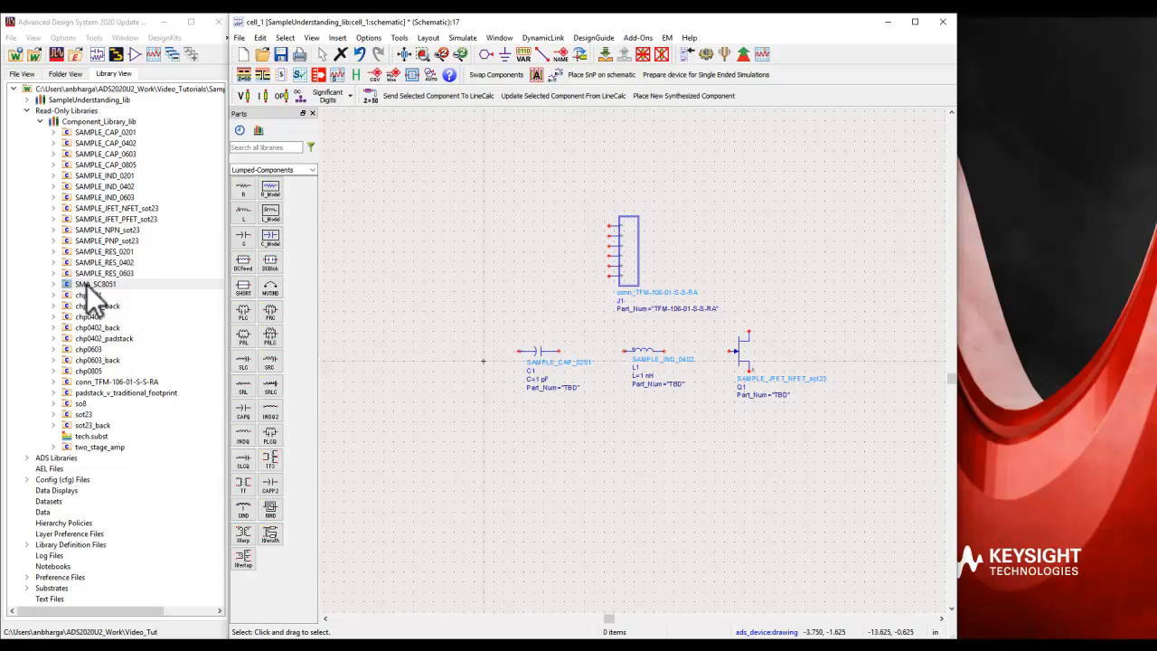
Place an SMA_SC8051 connector below the capacitor using its symbol view
drag(82, 284, 490, 436)
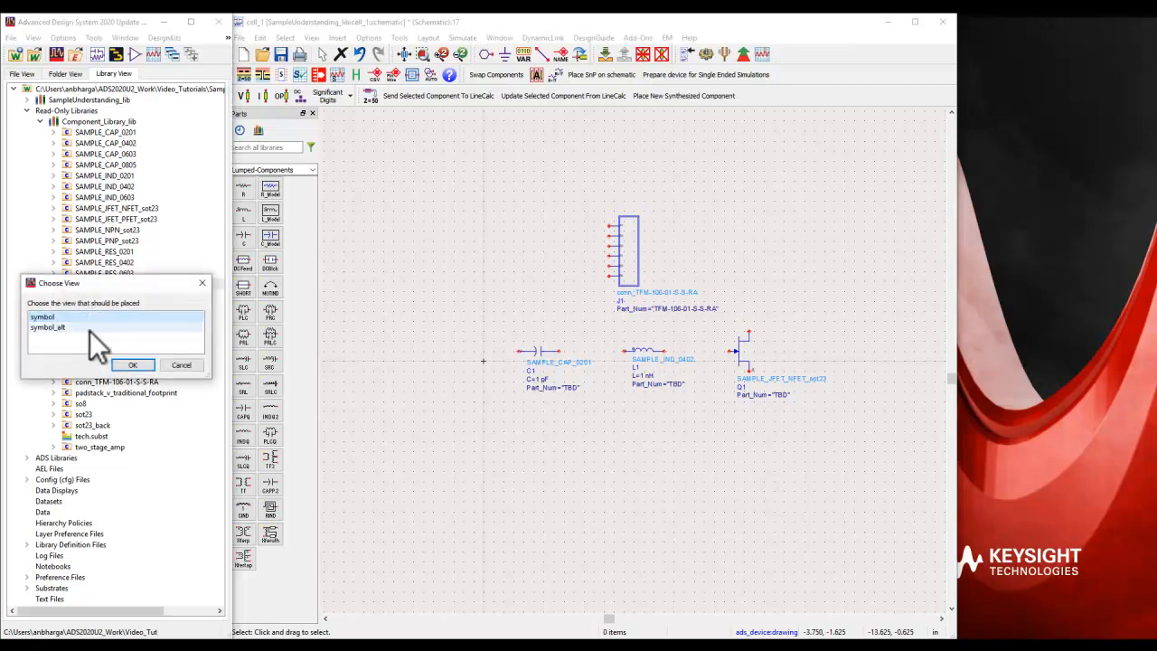
click(129, 364)
click(483, 442)
key(Escape)
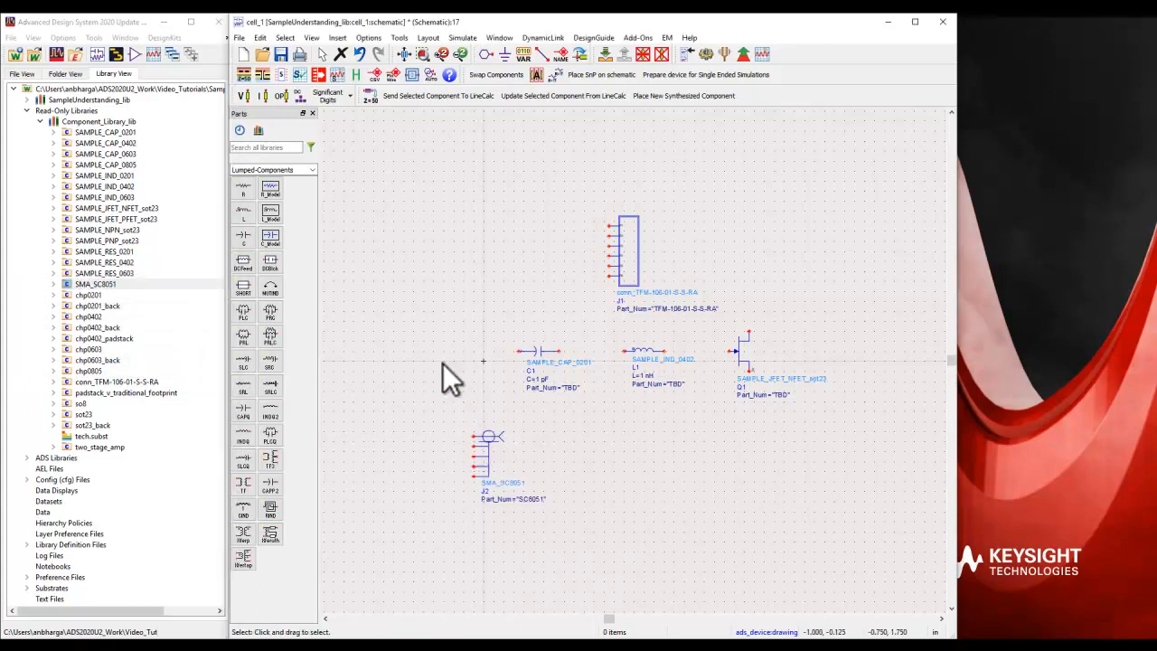
Place a second SMA_SC8051 connector beside the first one, using its symbol_alt view
drag(108, 282, 504, 417)
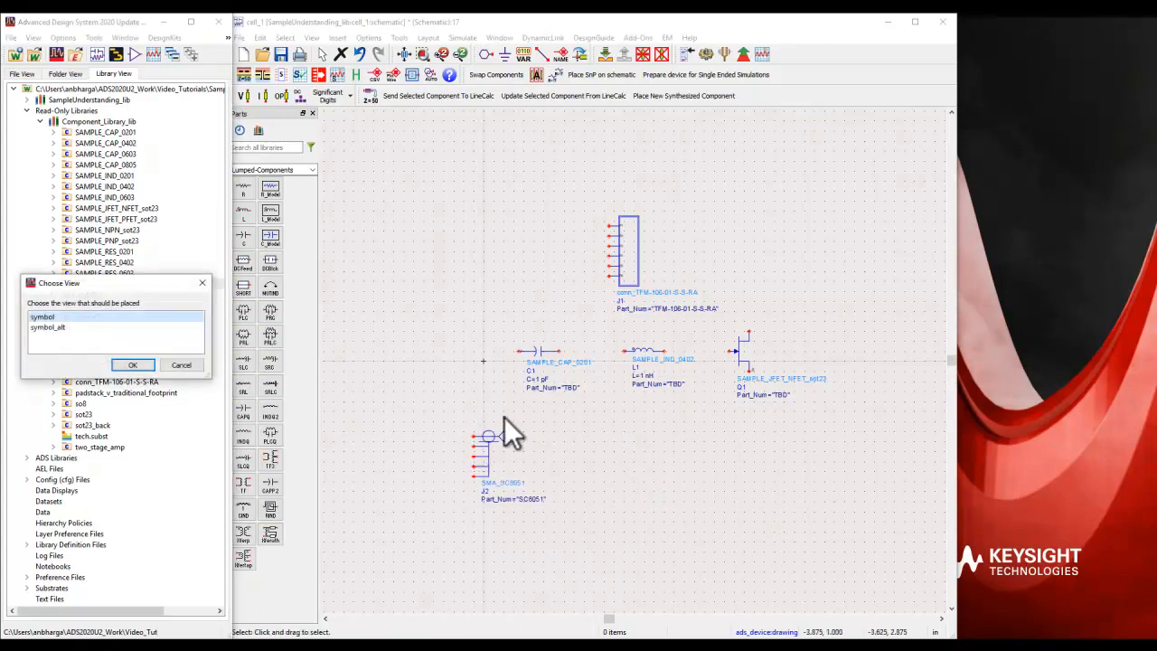
click(65, 328)
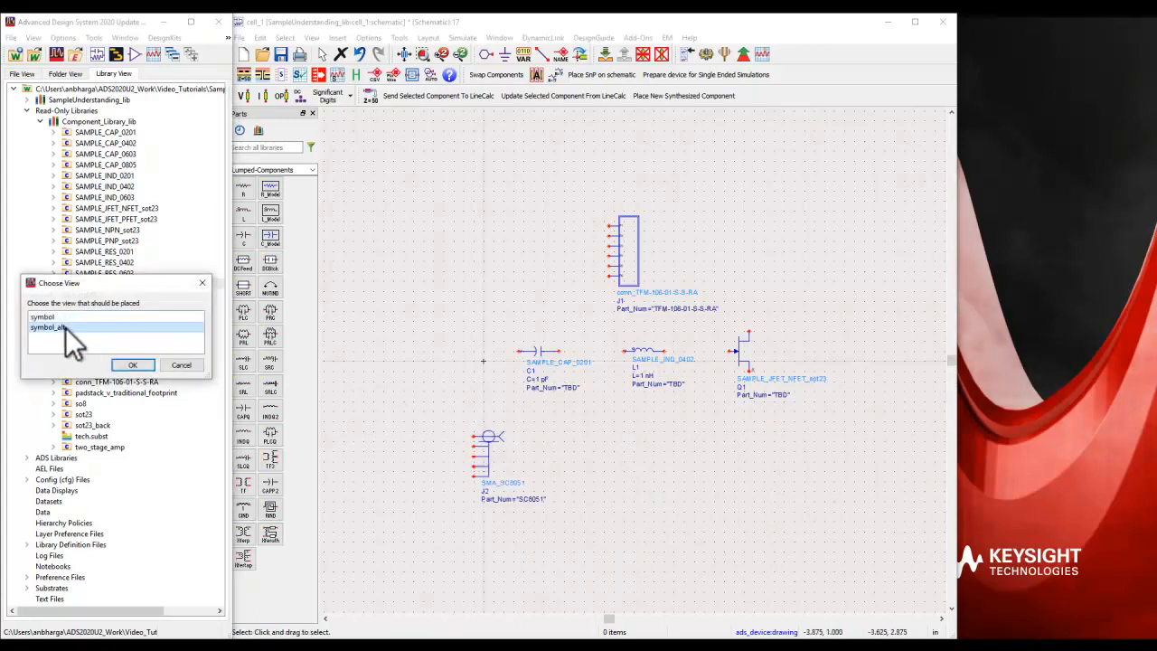
click(138, 365)
click(614, 435)
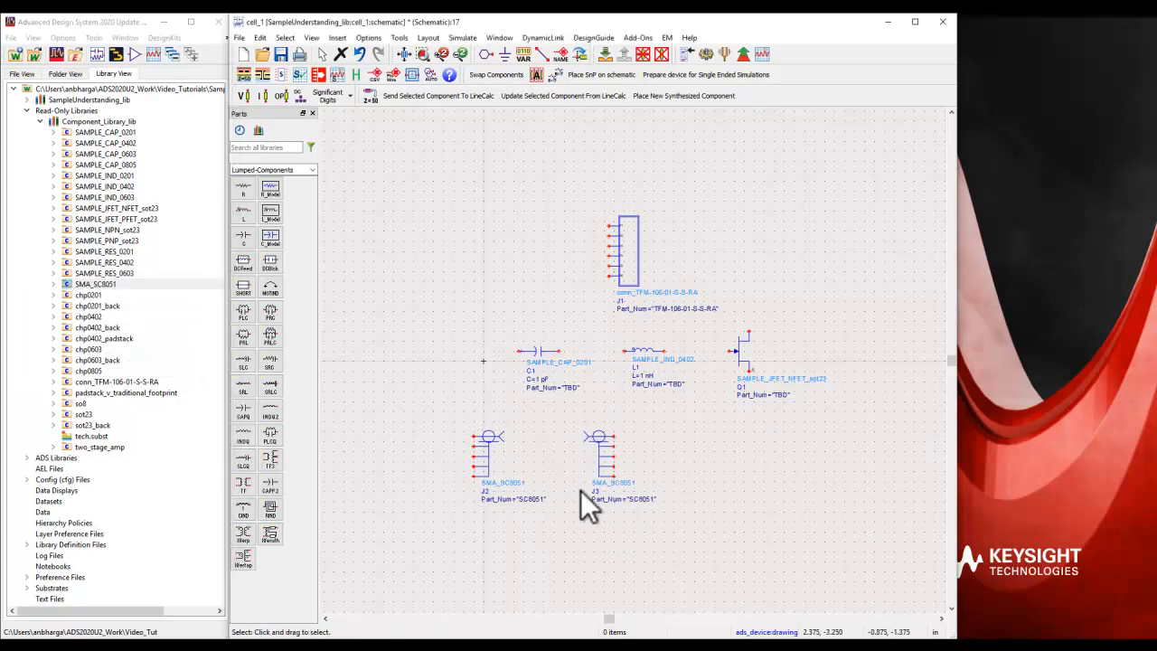
Move the symbol_alt SMA connector J3 to the left of the component row and SMA connector J2 to its right
scroll(506, 425, up, 2)
scroll(636, 359, down, 3)
drag(648, 331, 474, 312)
drag(552, 343, 890, 297)
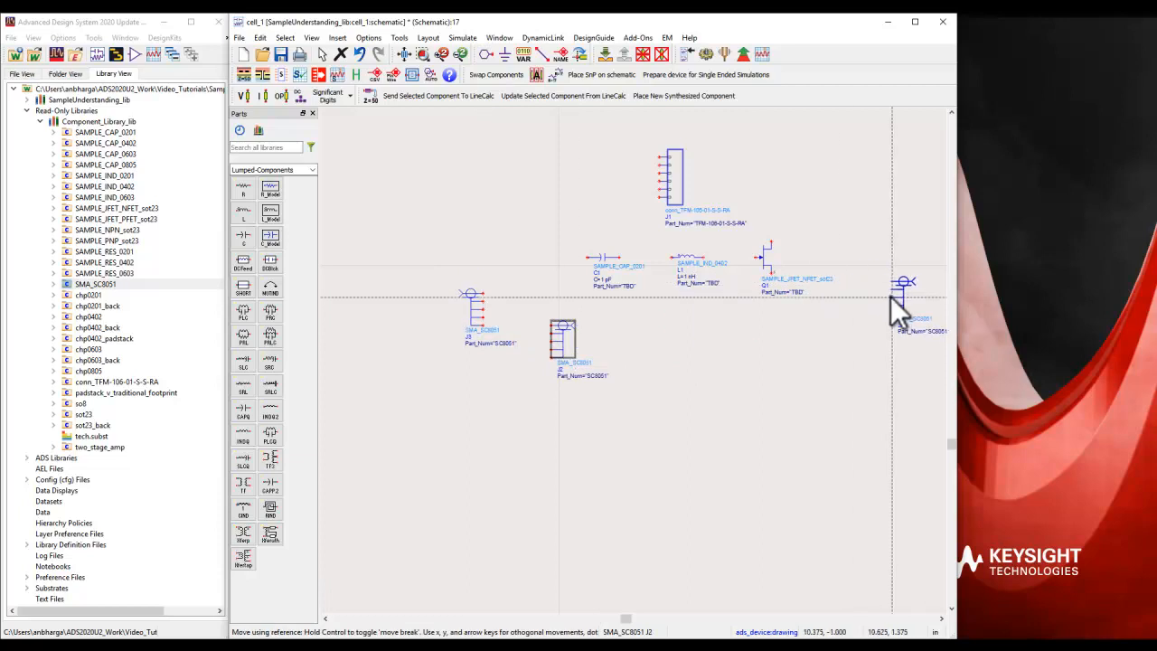
click(420, 54)
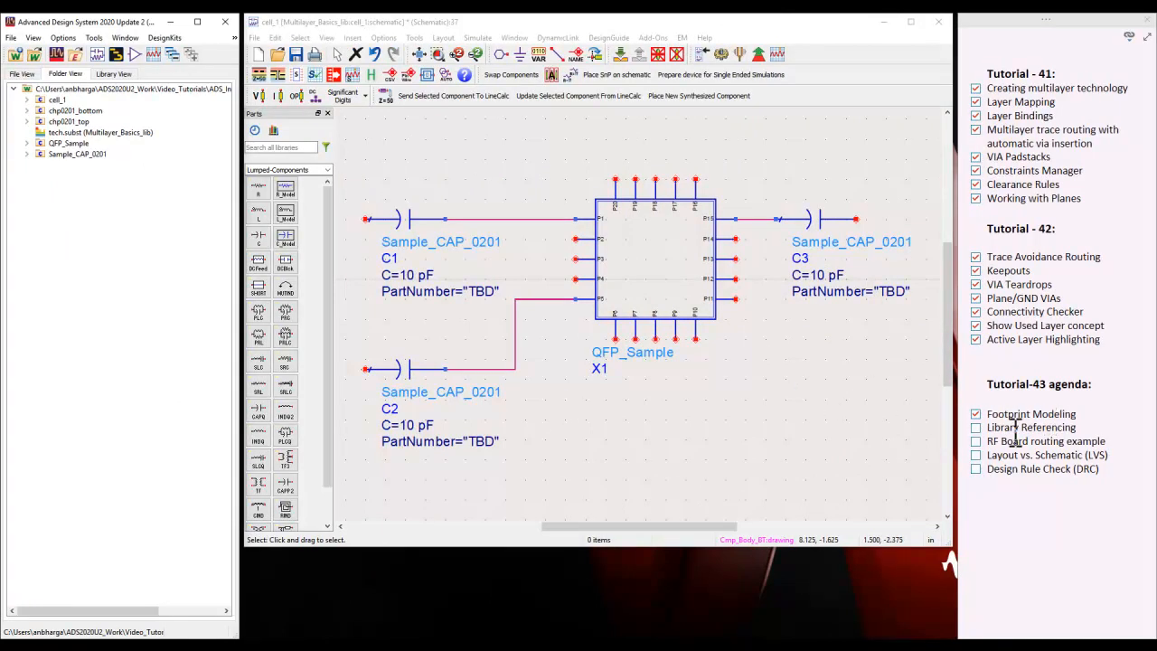
Switch to the tutorial notes and mark Library Referencing as done in the Tutorial-43 agenda
click(978, 427)
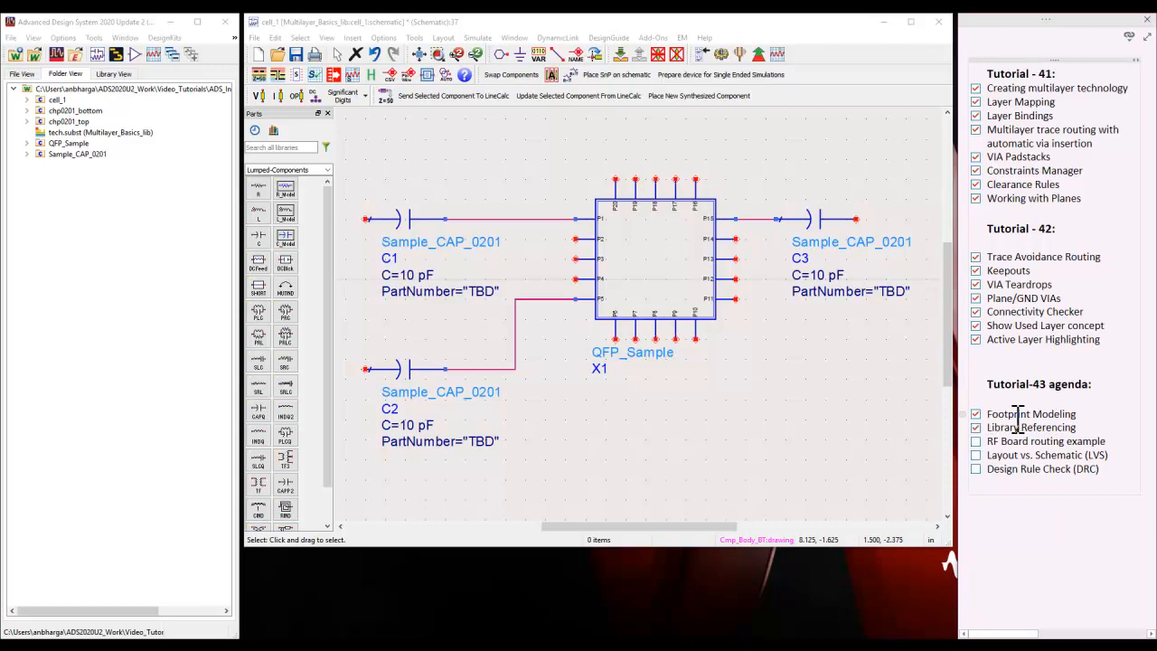
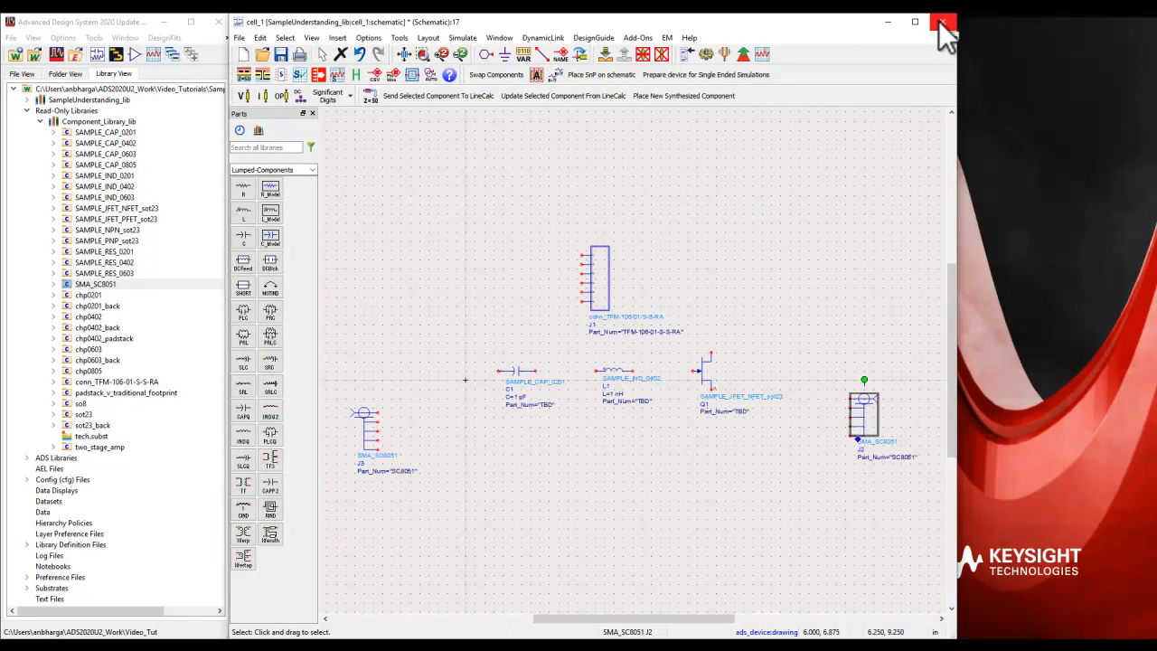
Expand the two_stage_amp cell, and change Component_Library_lib's library mode to Shared in the library manager
click(55, 449)
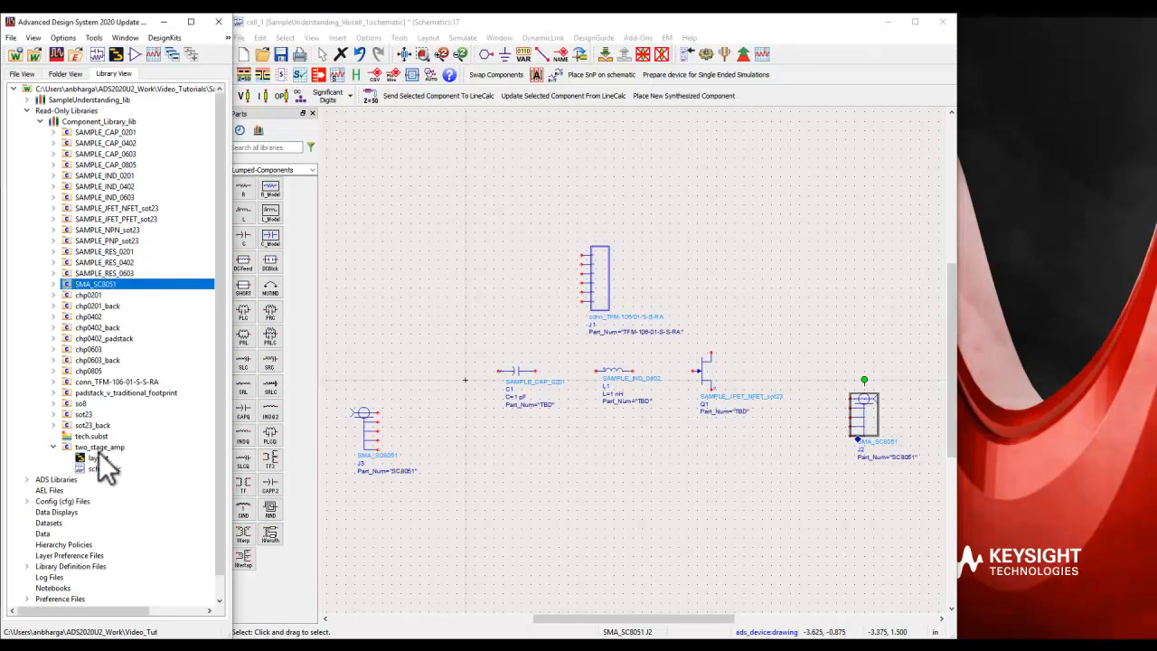
click(150, 38)
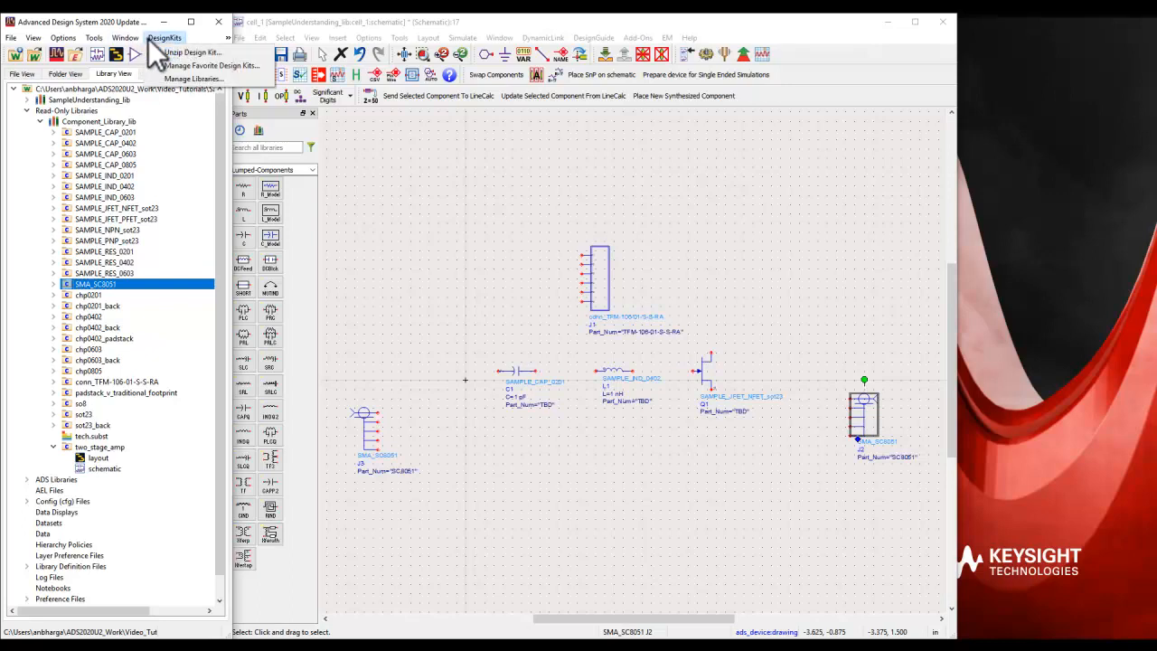
click(162, 79)
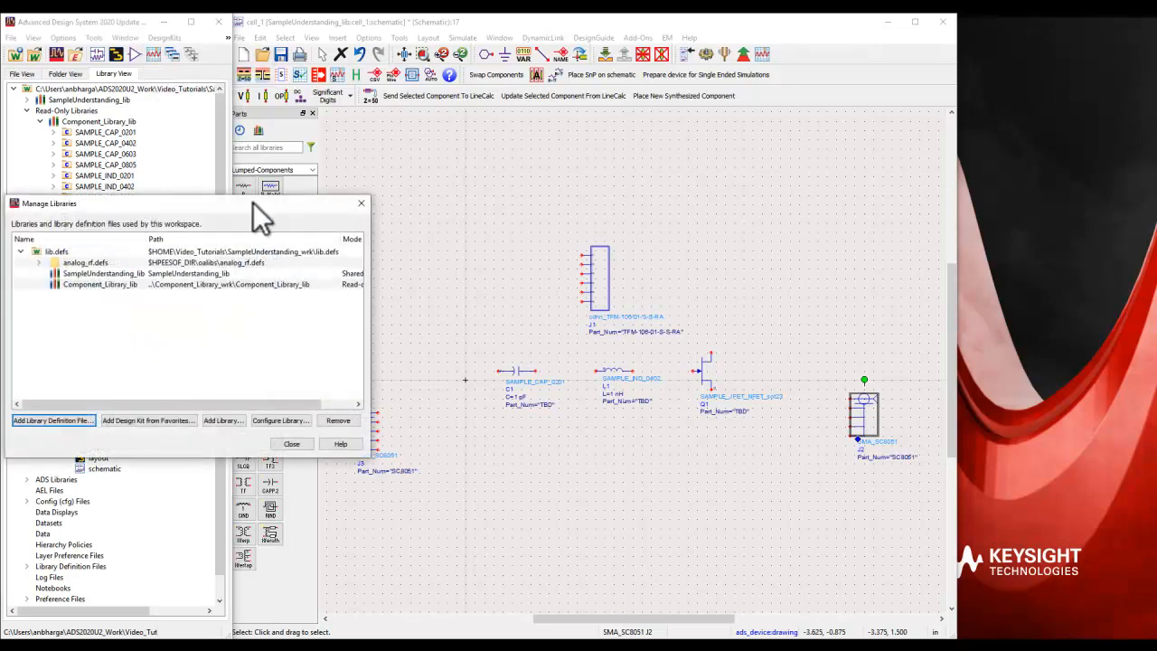
drag(253, 203, 410, 199)
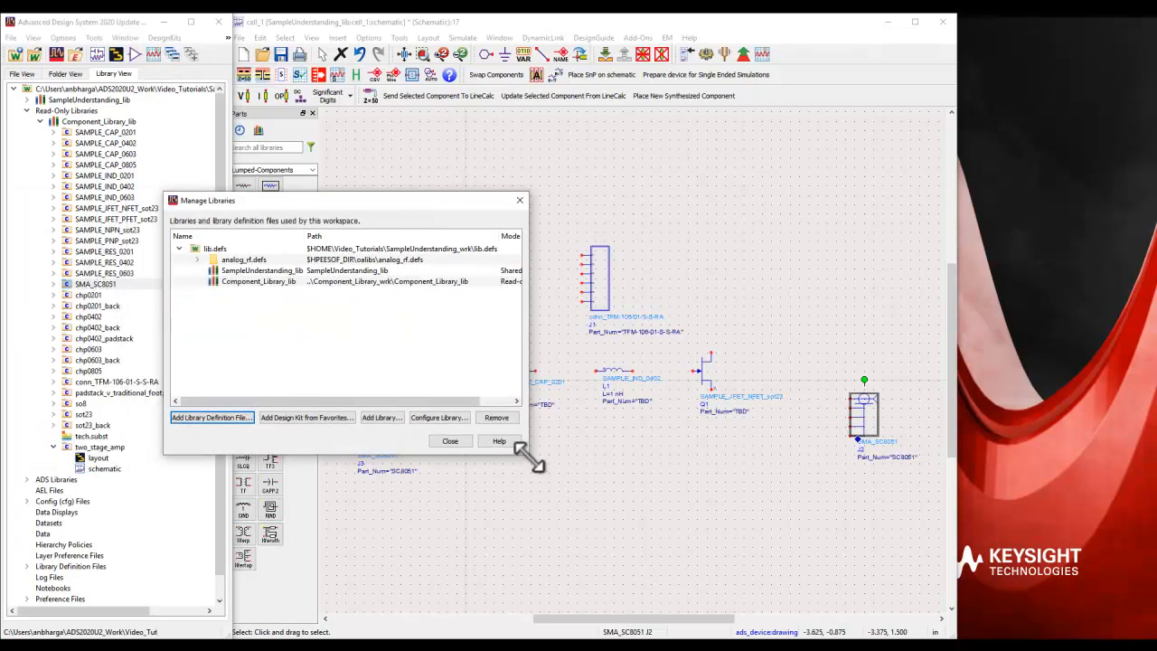
drag(525, 450, 752, 476)
right_click(522, 284)
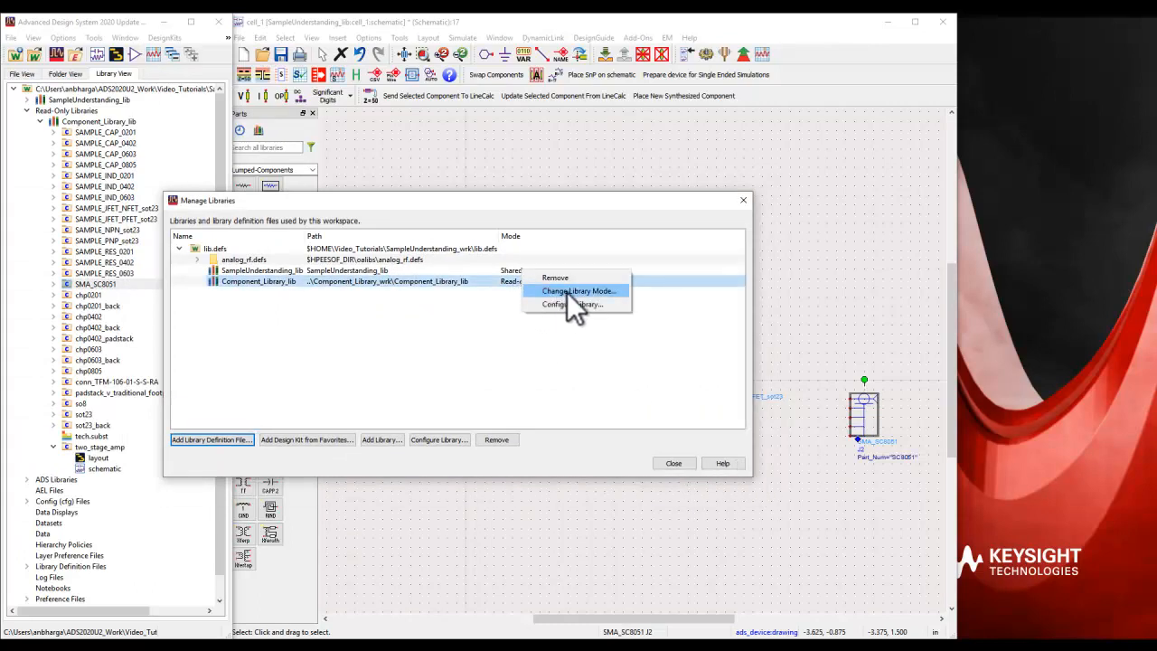
click(561, 293)
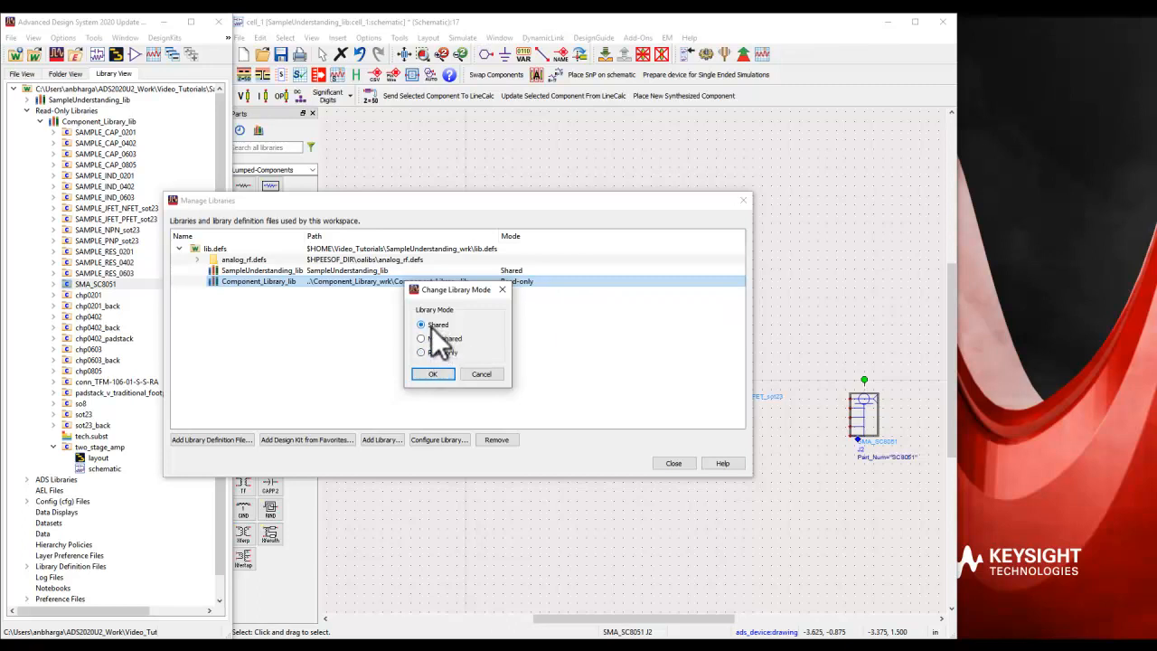
click(433, 374)
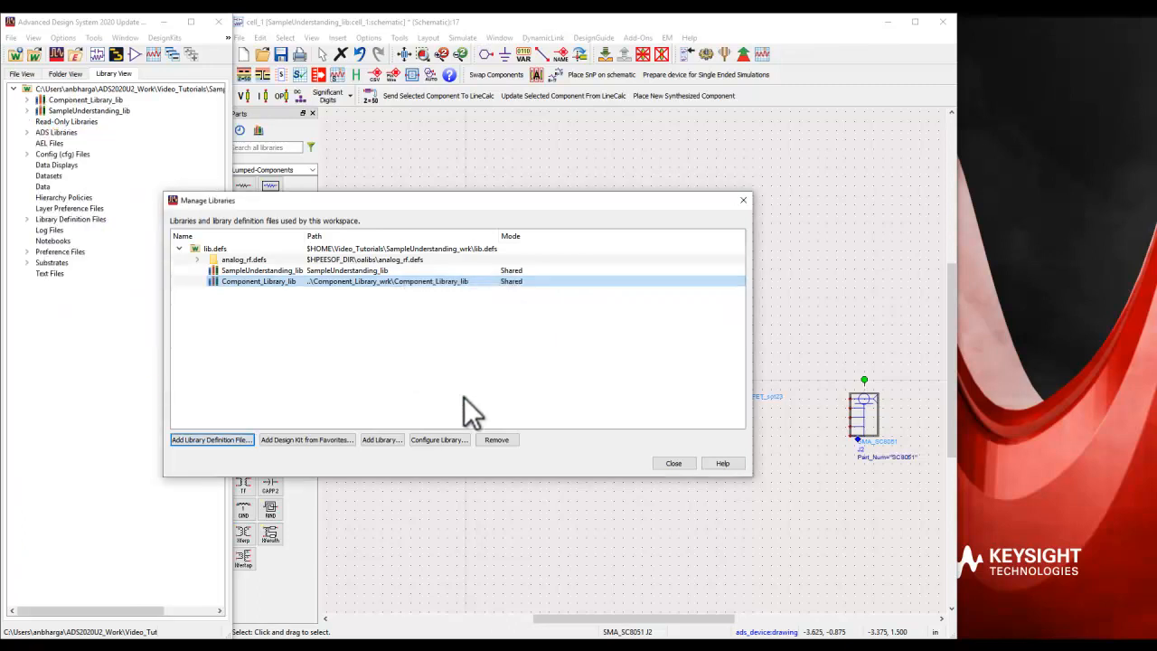
click(674, 464)
Select all the placed components in the cell_1 schematic, and close the schematic without saving the changes
scroll(658, 334, down, 1)
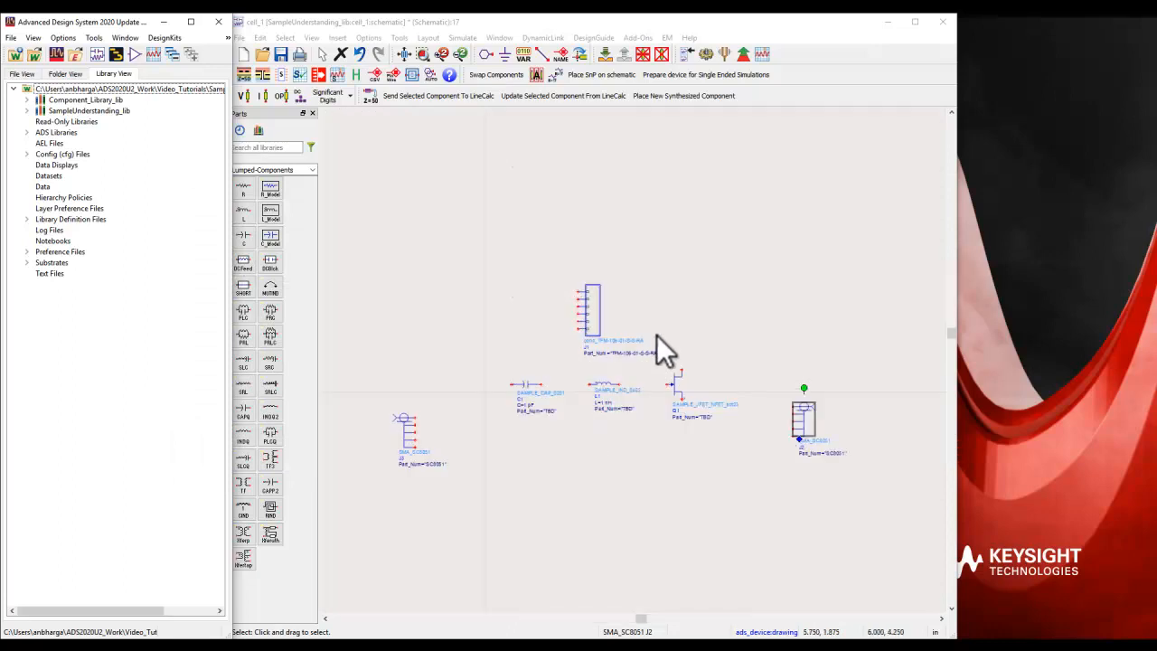
drag(364, 225, 849, 533)
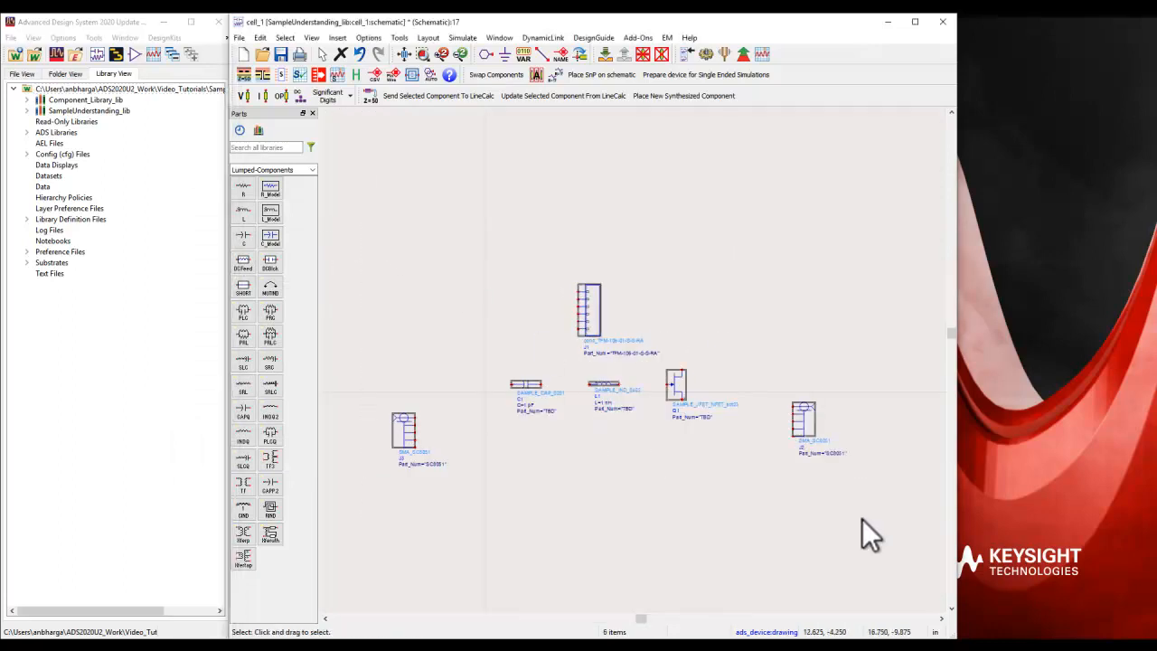
click(942, 21)
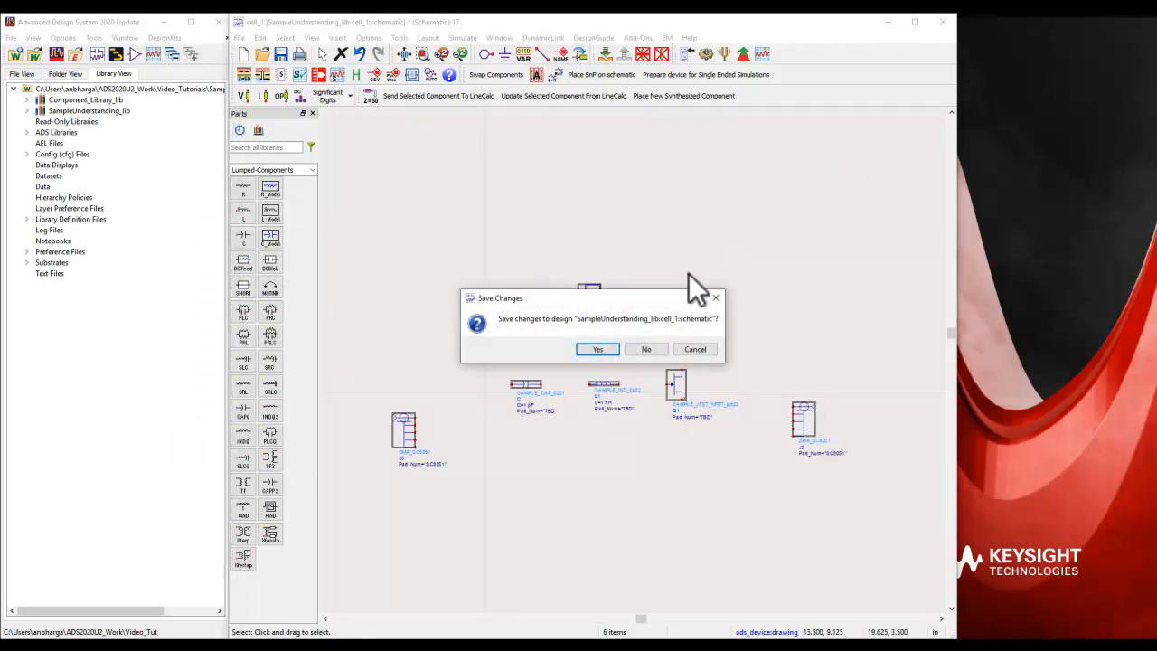
click(646, 349)
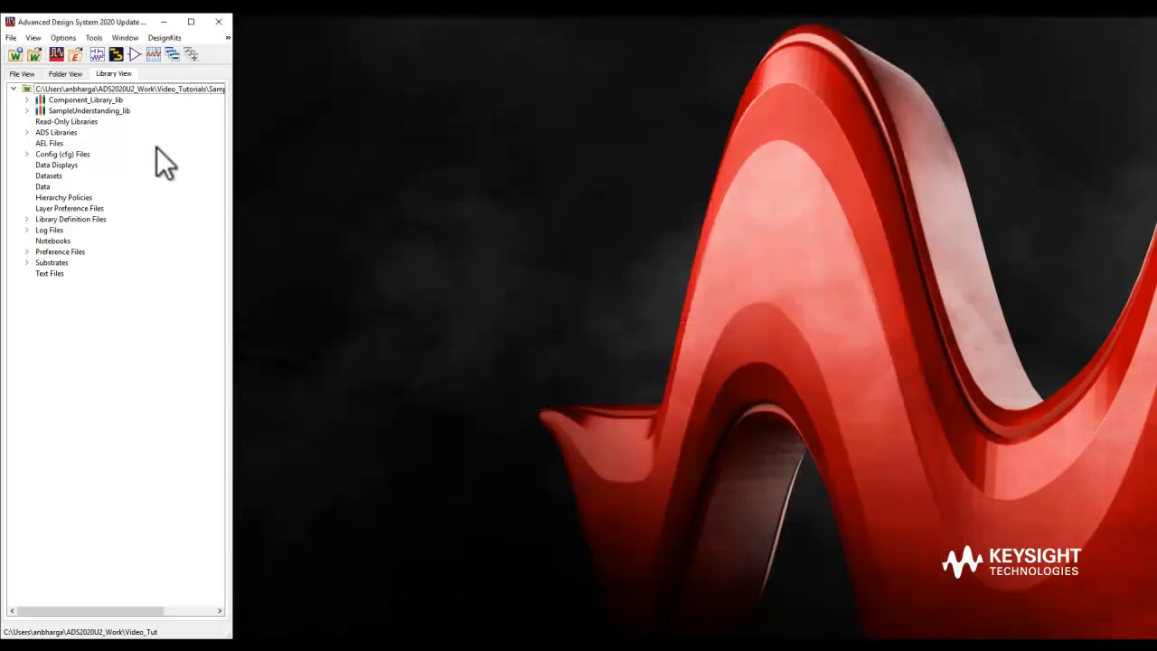
Show the workspace in folder view and open the schematic of the two_stage_amp cell in its own window
click(64, 74)
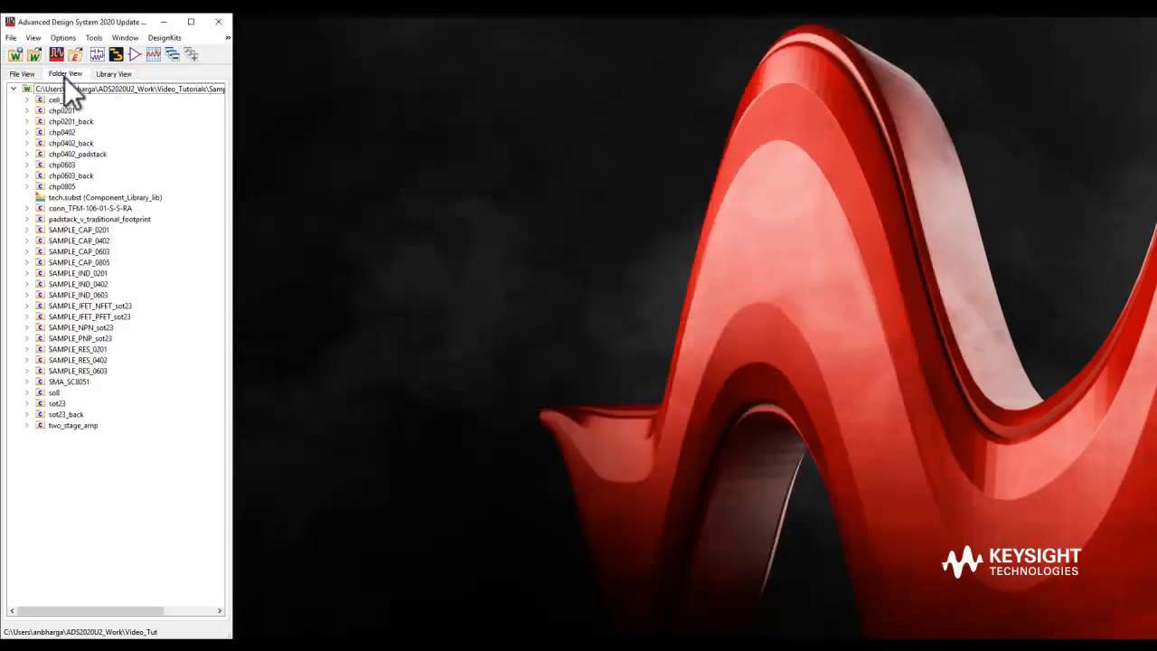
click(28, 425)
double_click(77, 447)
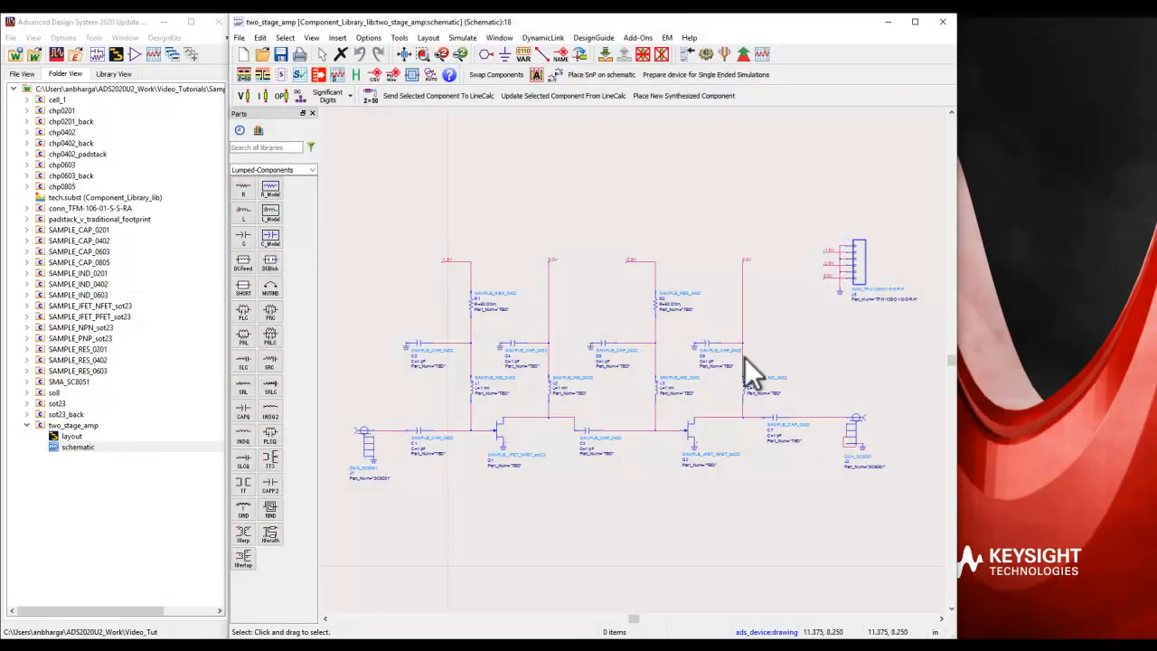
click(915, 22)
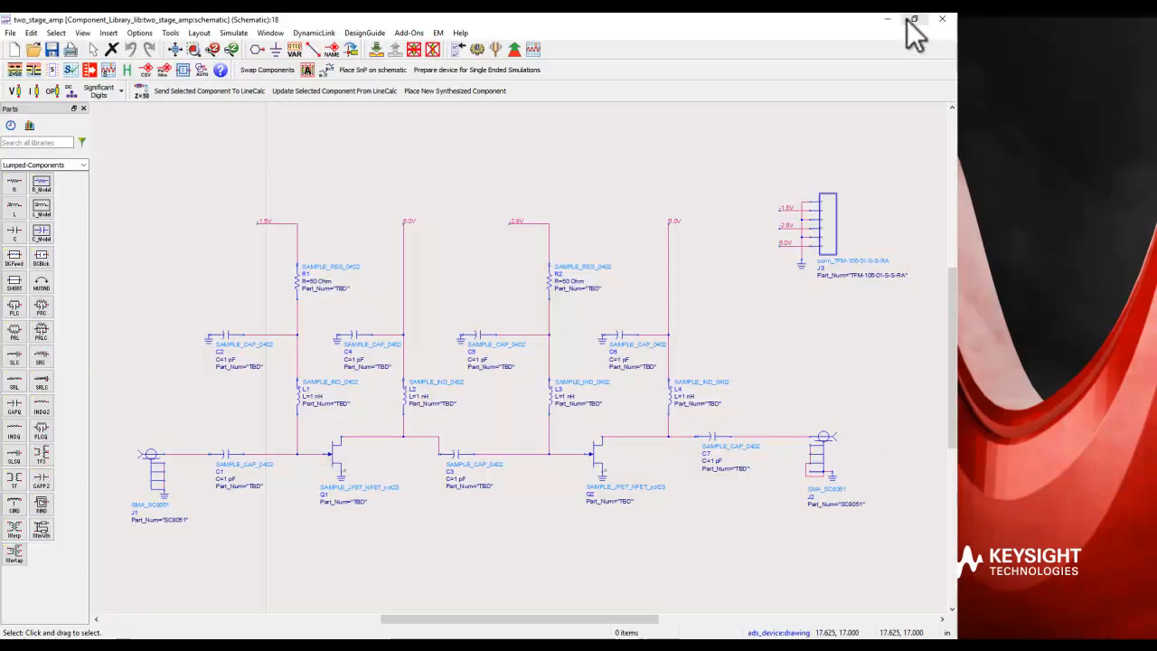
drag(828, 28, 886, 34)
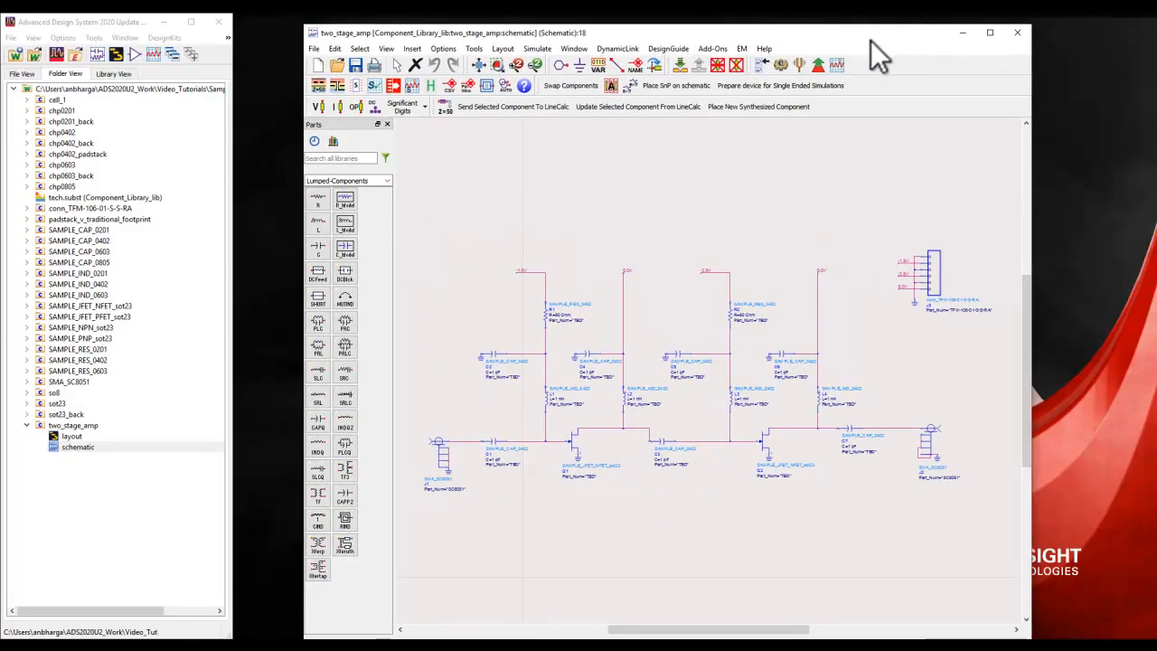
double_click(871, 40)
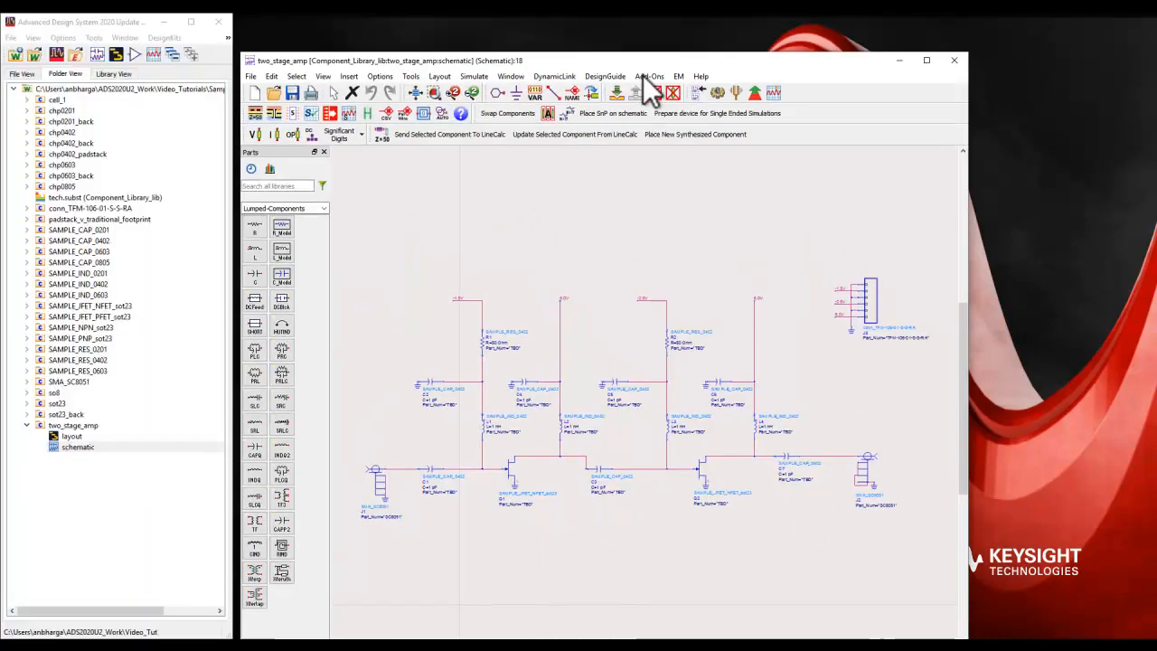
drag(643, 75, 697, 84)
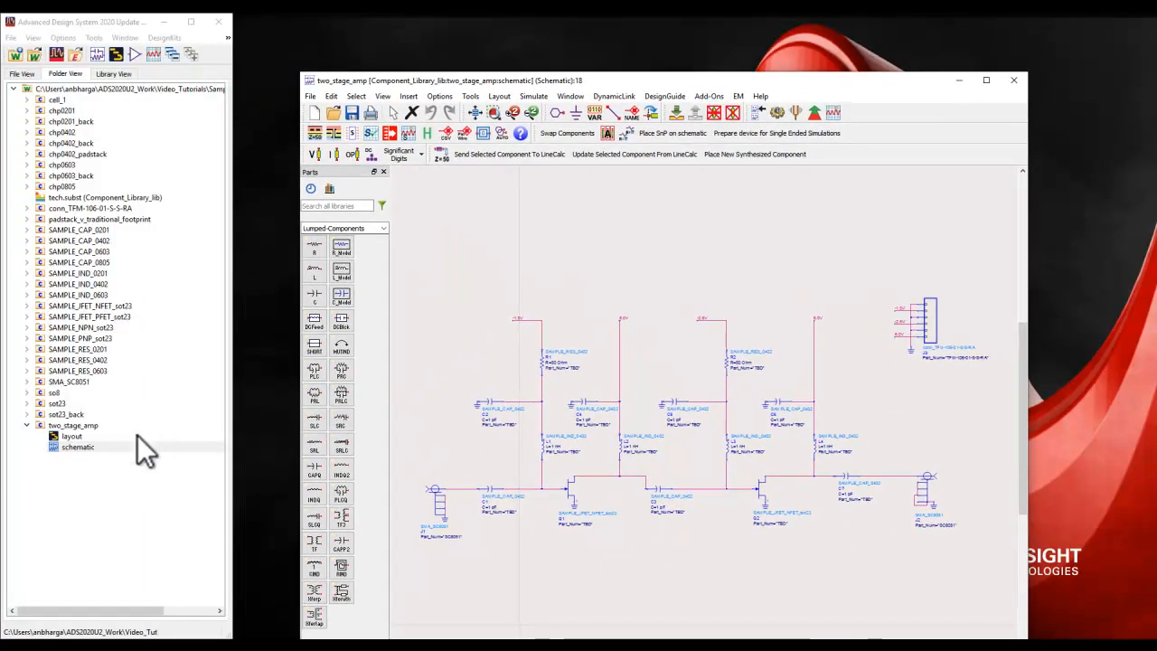
Open the two_stage_amp layout and arrange the schematic and layout windows one above the other
double_click(72, 436)
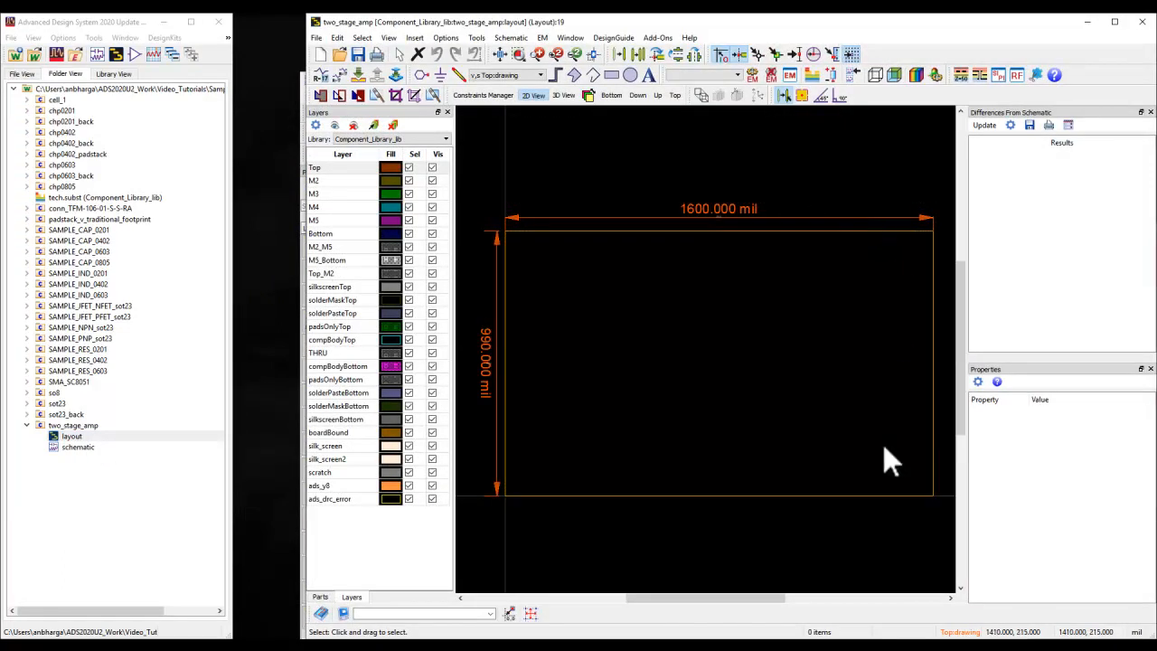
drag(671, 24, 679, 311)
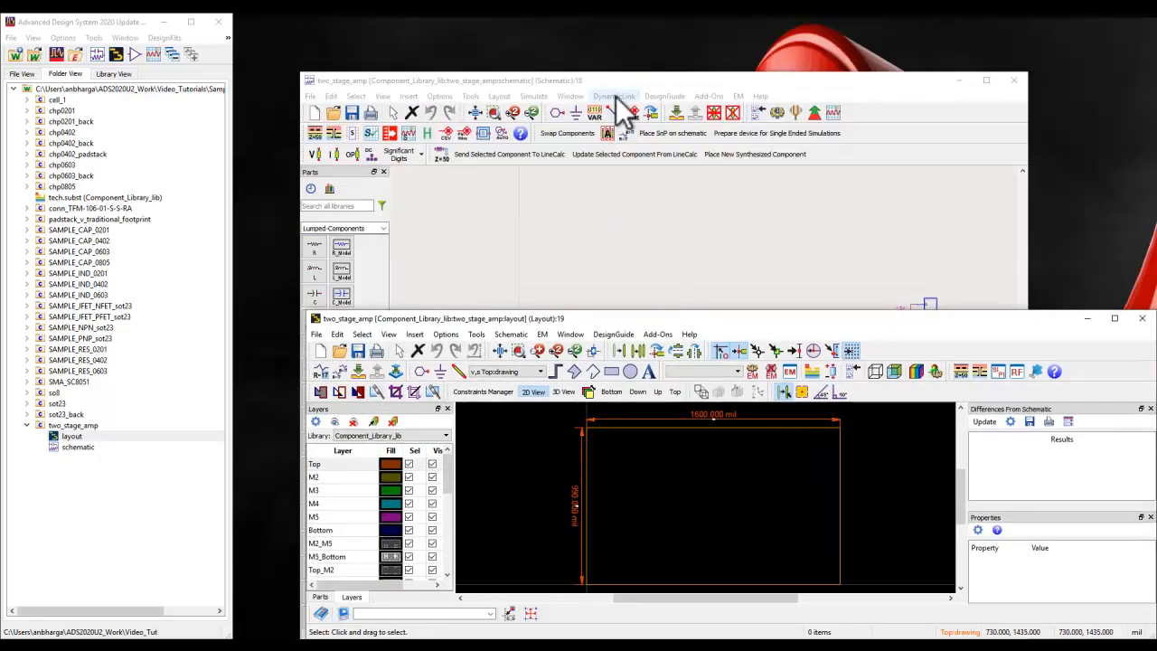
double_click(620, 73)
drag(621, 26, 596, 15)
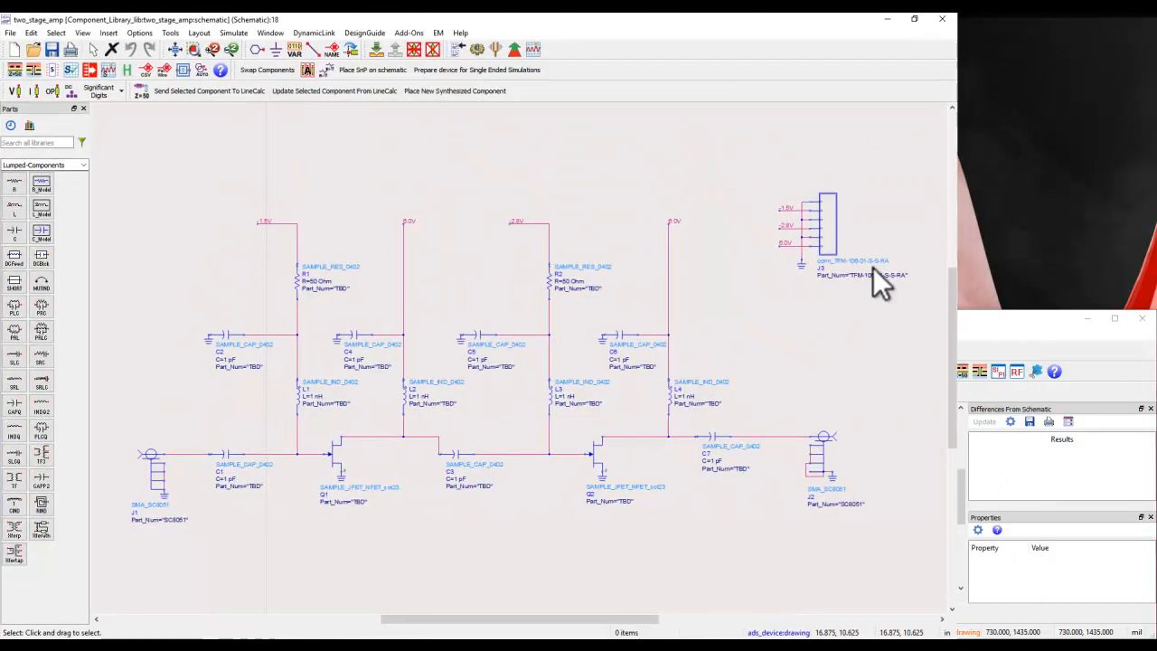
double_click(763, 18)
drag(763, 16, 770, 40)
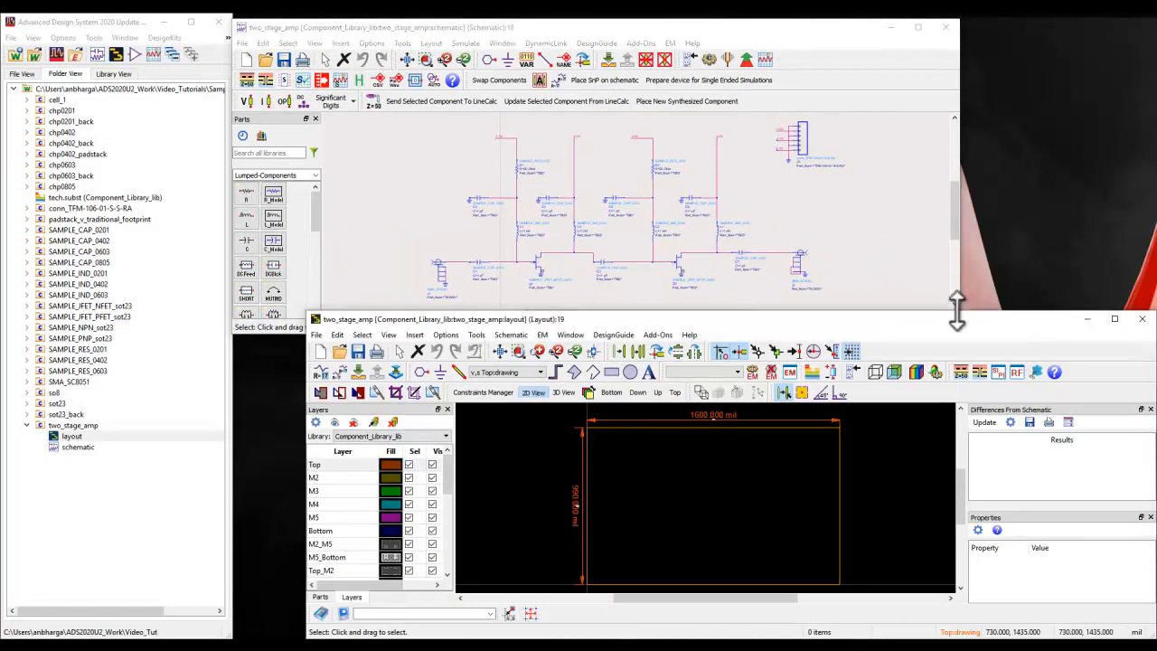
drag(969, 317, 844, 331)
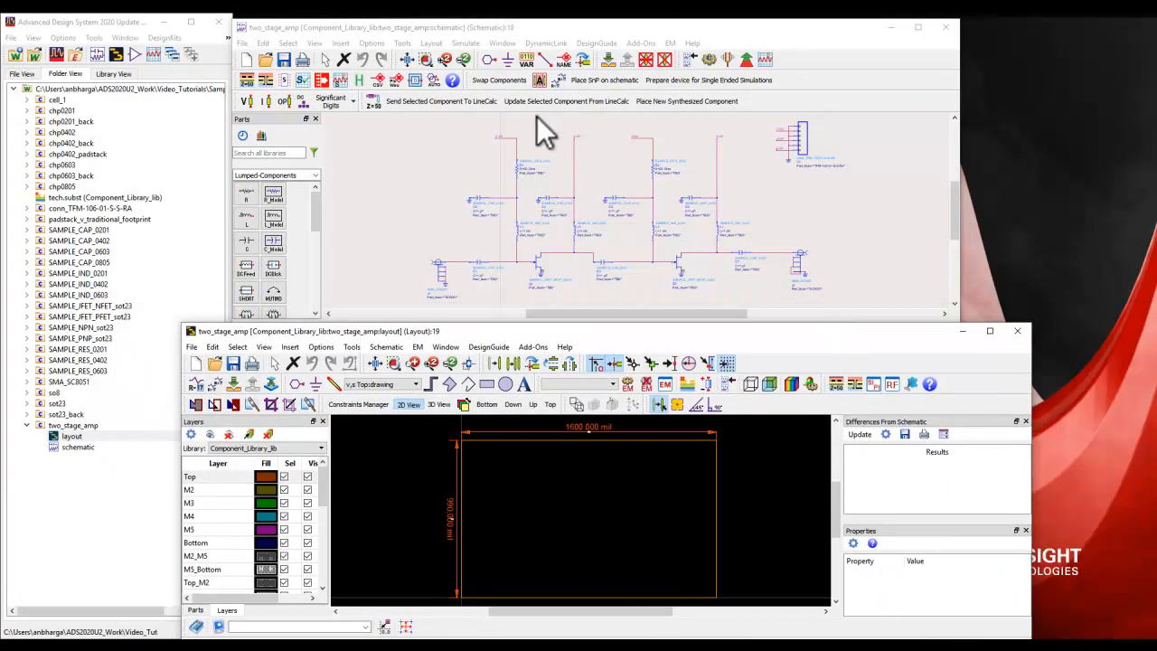
Use Place Components From Schem To Layout to put SMA connectors J1 and J2 in the board outline's lower-left and lower-right corners
click(431, 42)
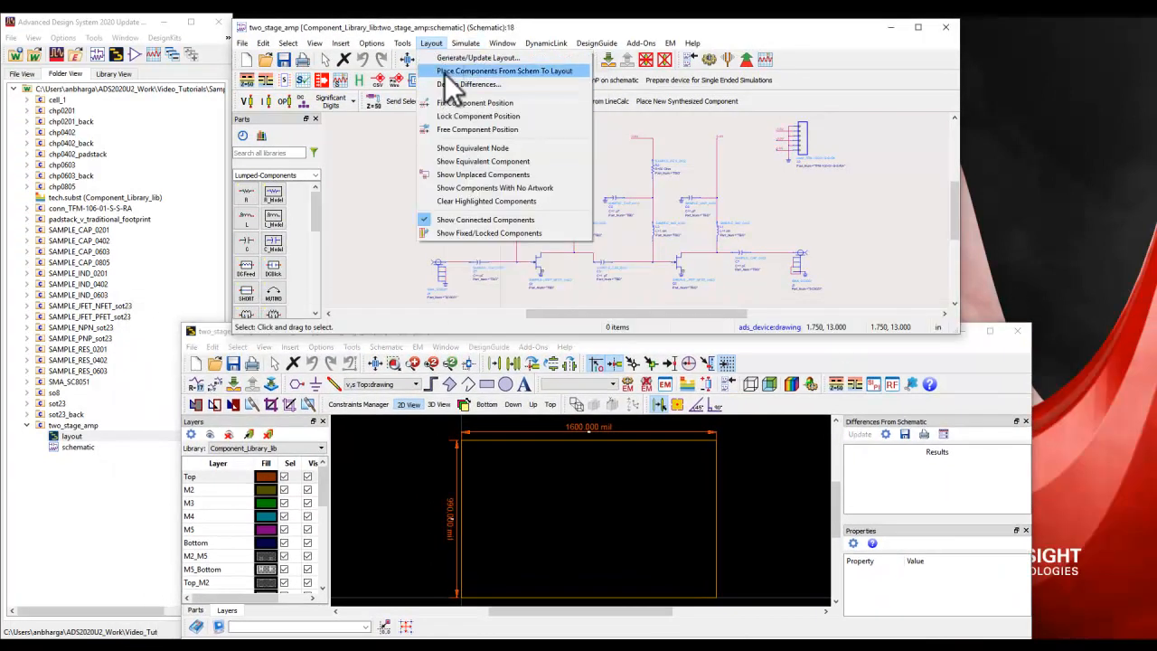
click(446, 72)
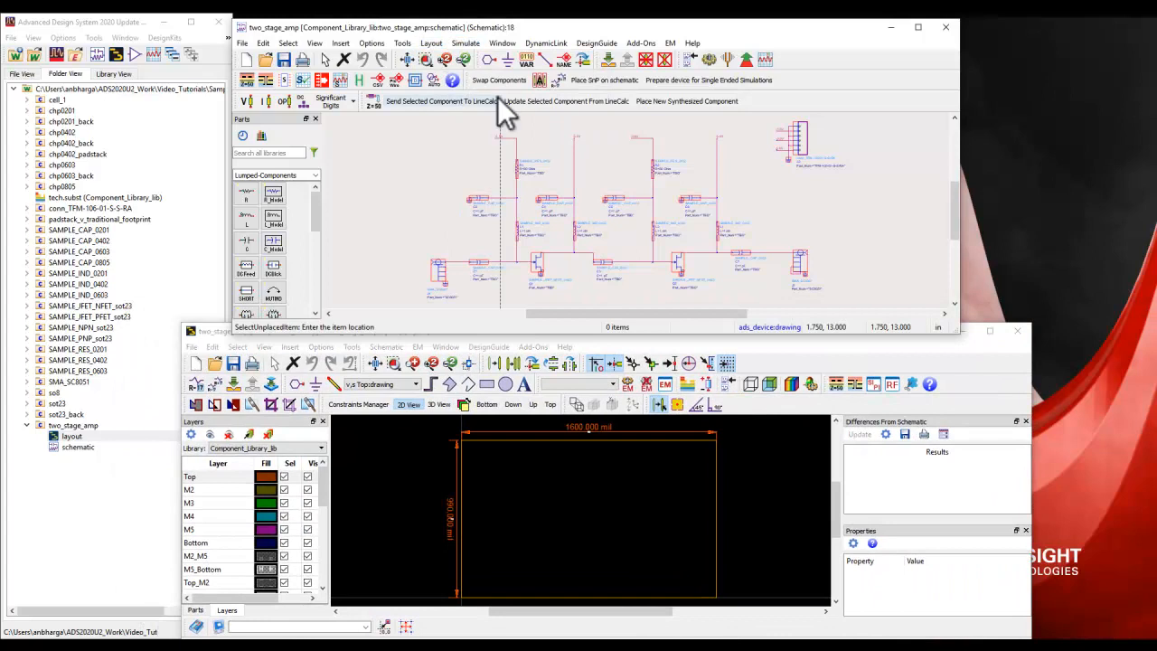
click(443, 277)
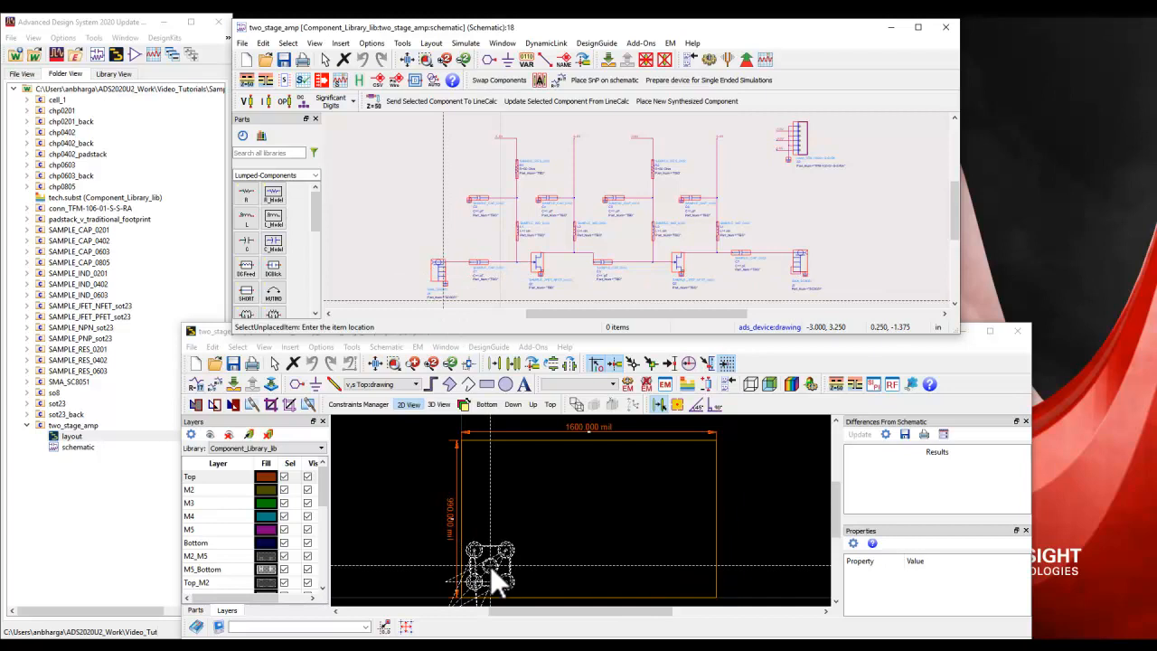
click(489, 564)
click(804, 258)
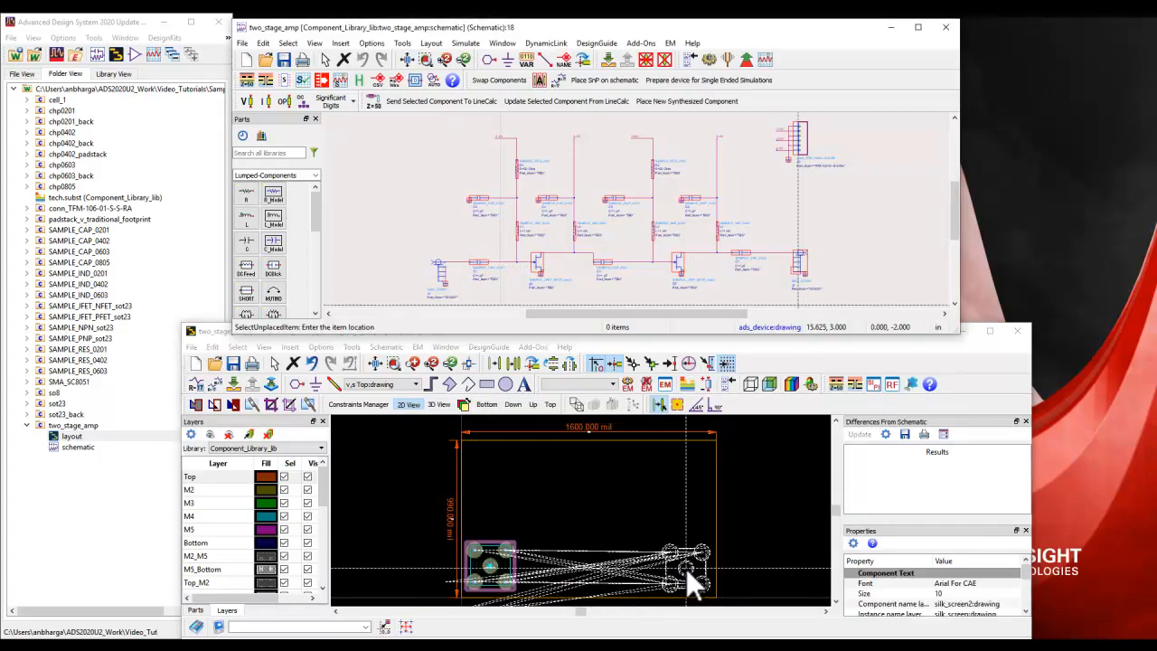
click(688, 570)
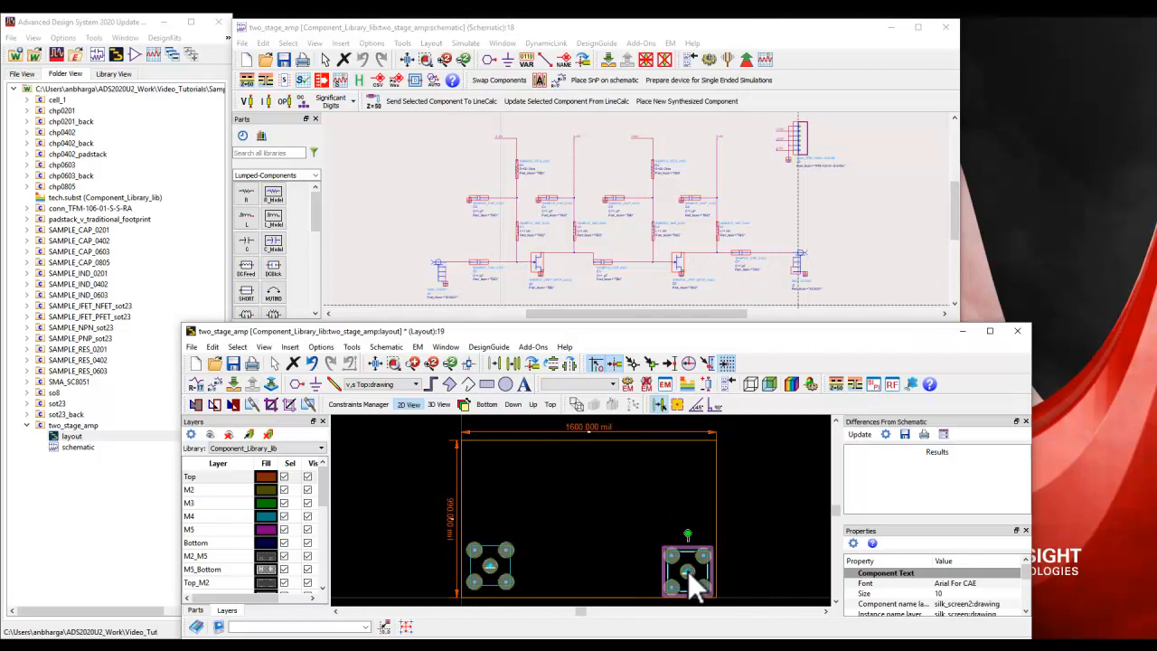
Place input capacitor C1 in the board layout, using its layout view, just right of connector J1
click(483, 269)
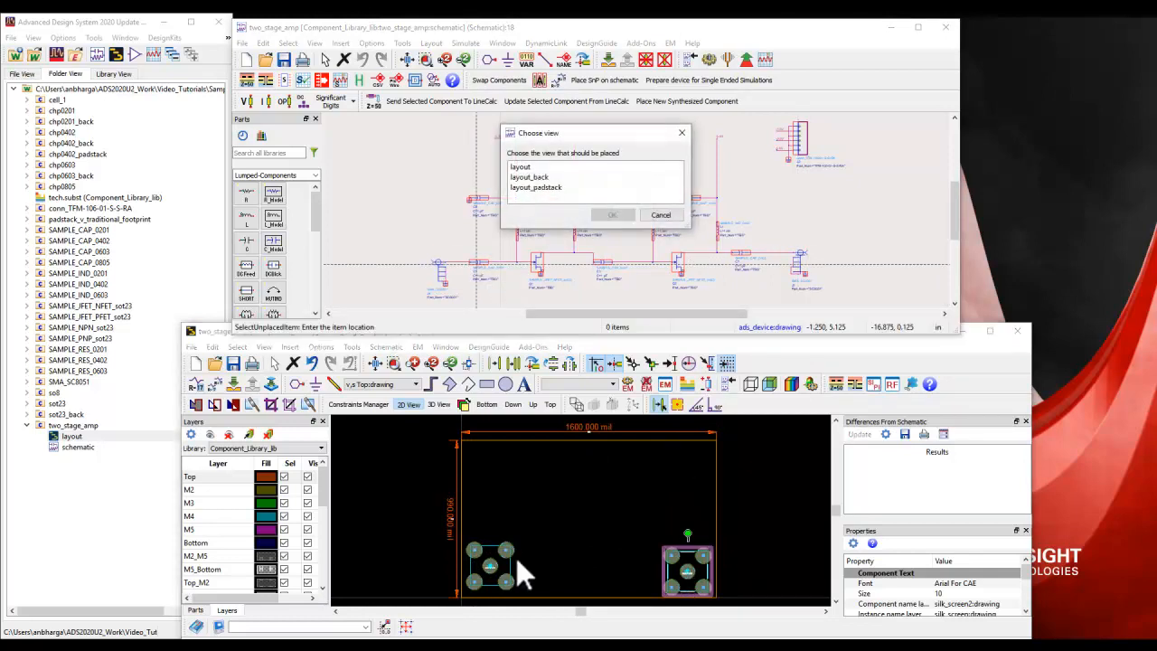
click(531, 168)
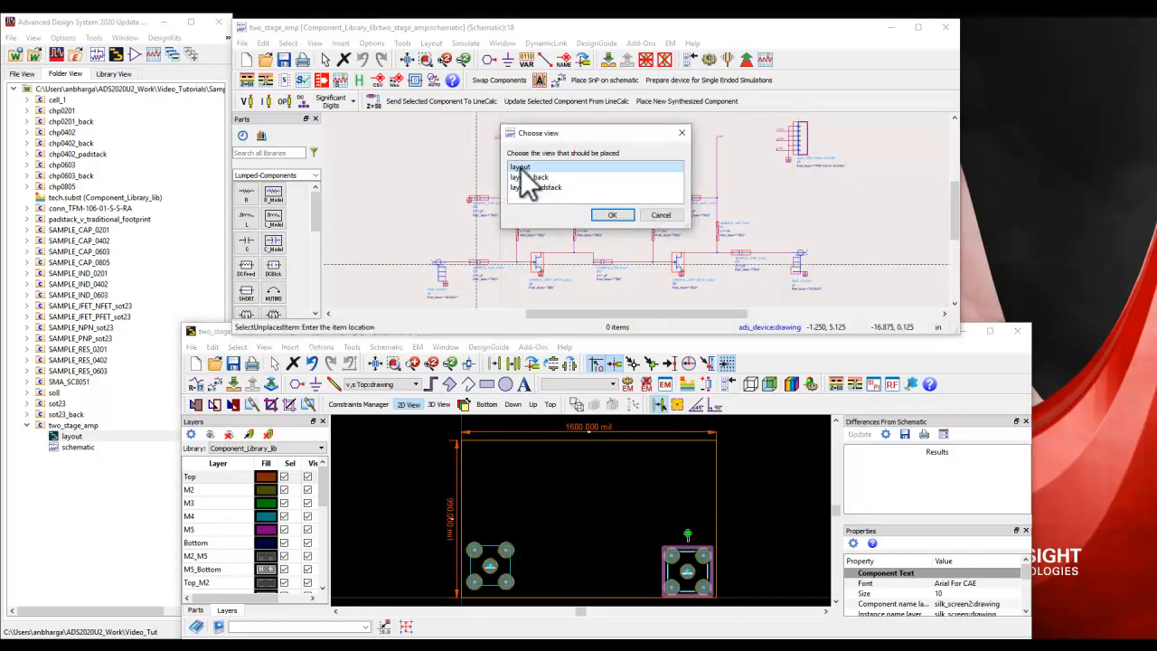
click(612, 215)
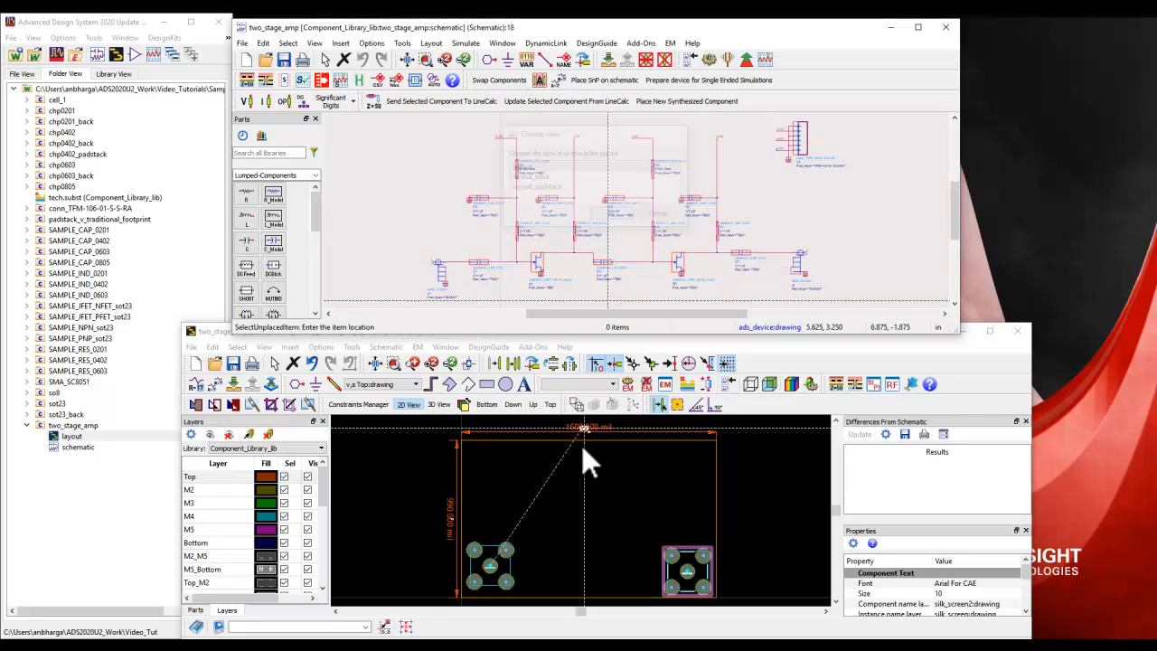
click(527, 561)
Place transistor Q1 in the board layout, using its layout view, to the right of capacitor C1
click(537, 260)
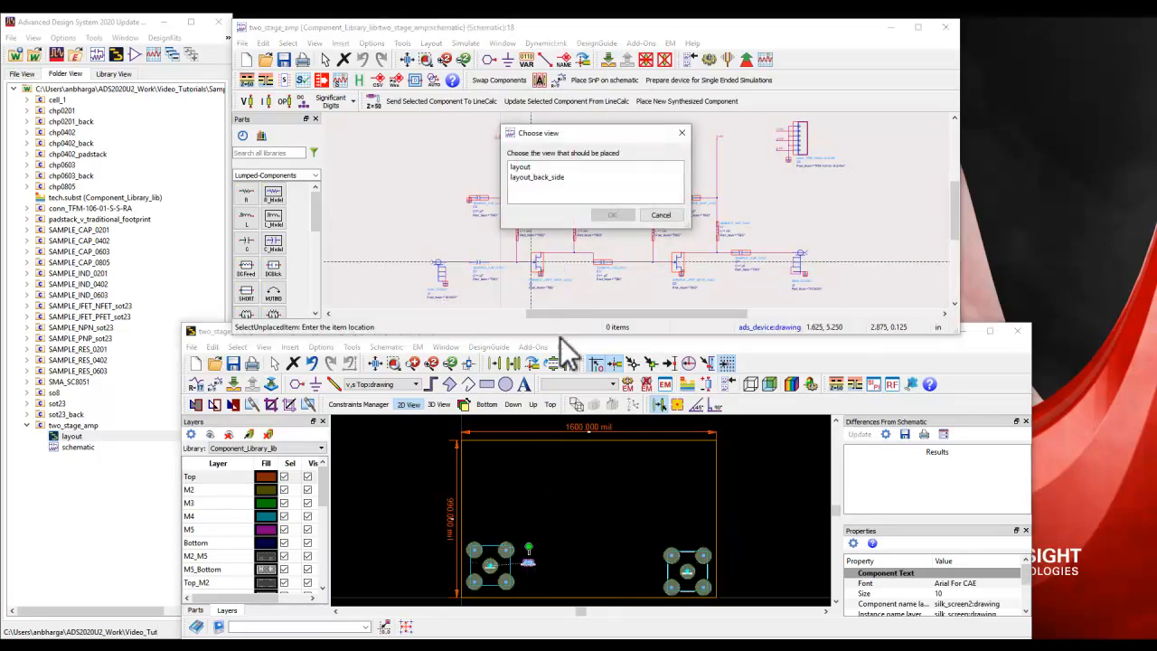
click(563, 167)
click(615, 216)
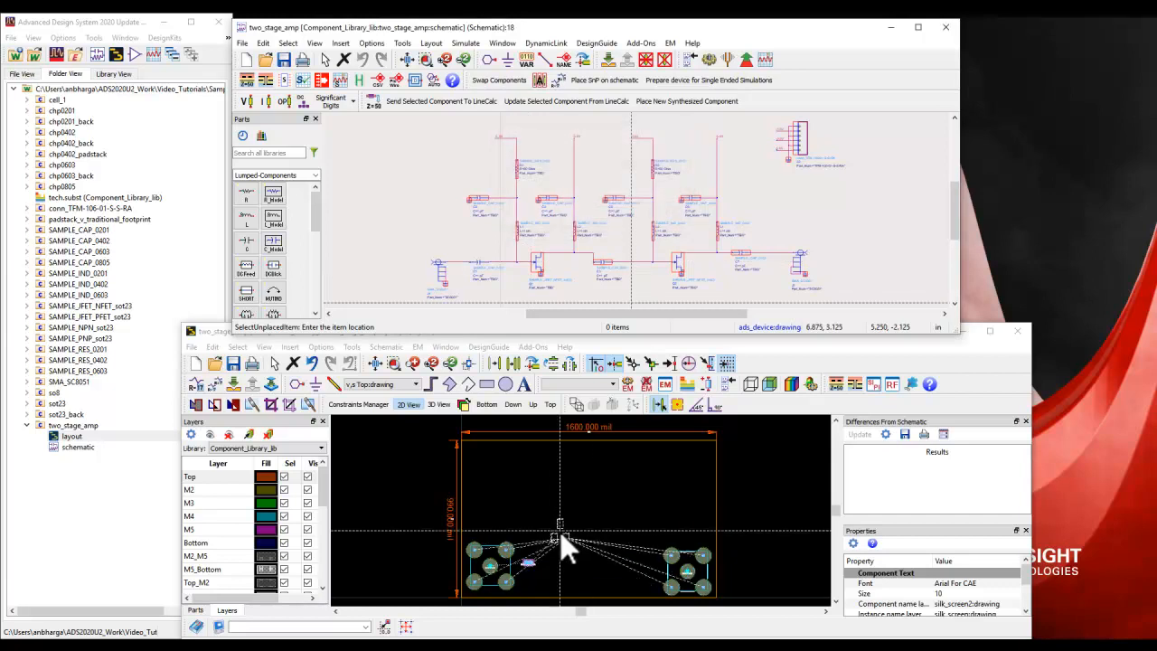
click(559, 555)
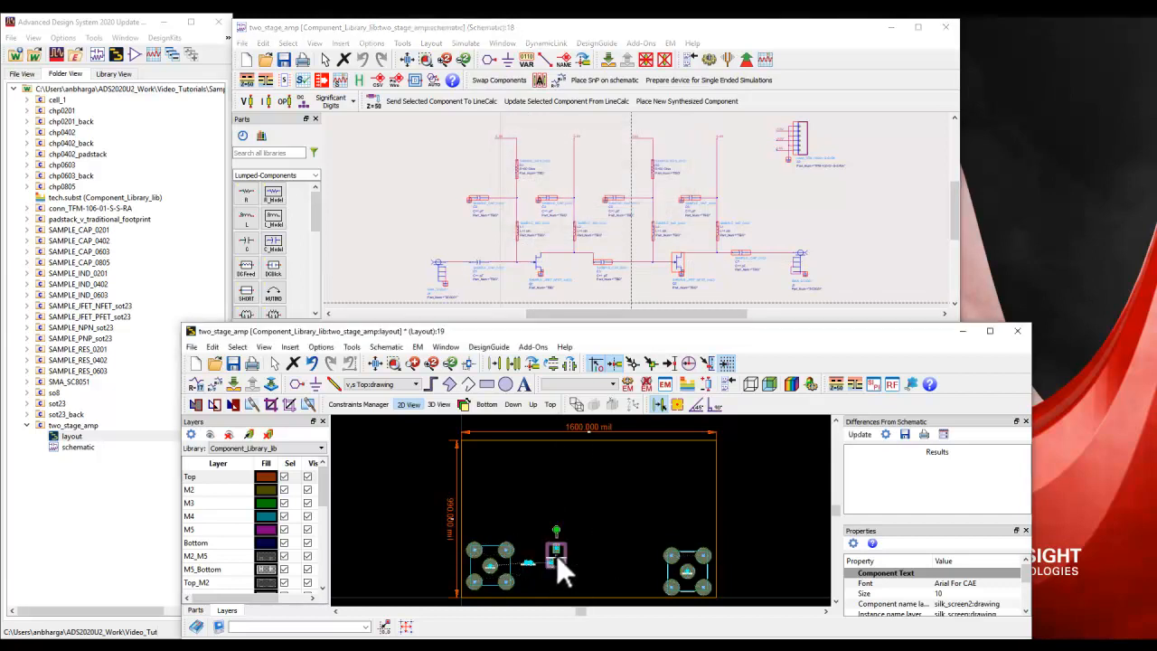
Place interstage capacitor C3 in the board layout, using its layout view, to the right of transistor Q1
click(603, 265)
click(540, 167)
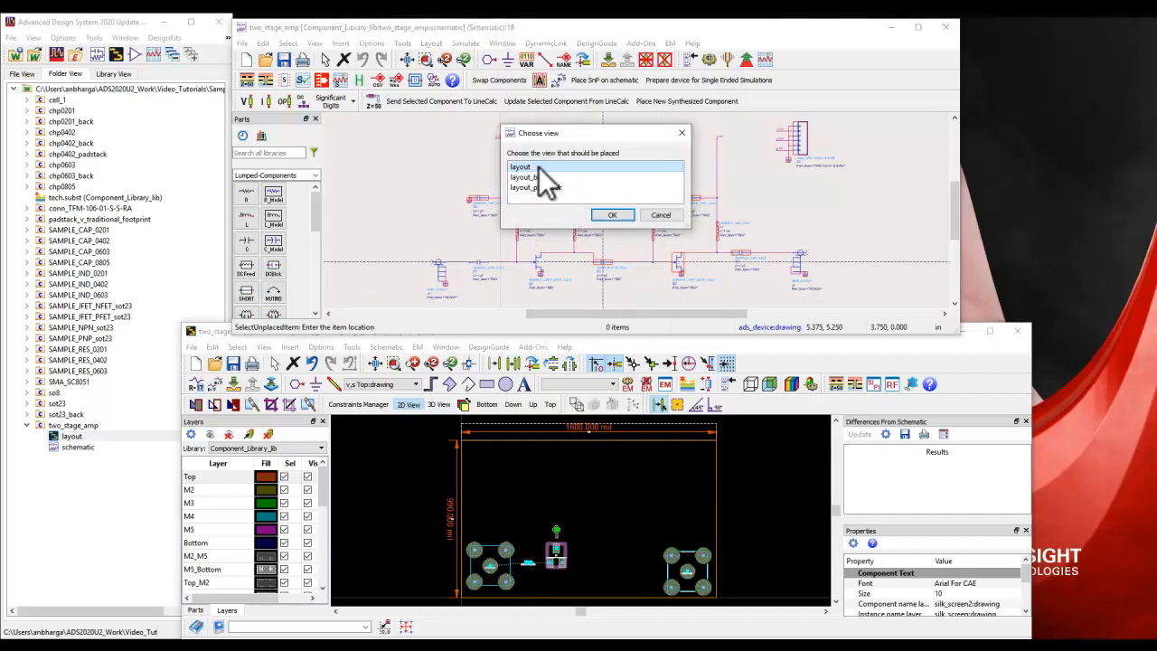
click(611, 216)
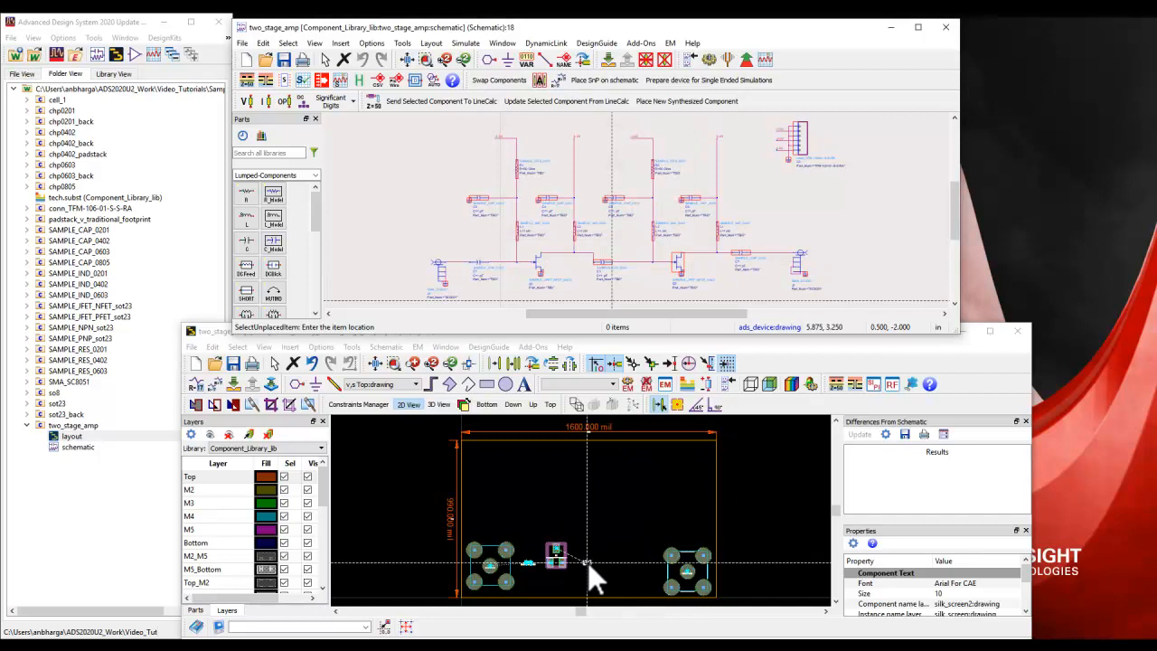
click(591, 560)
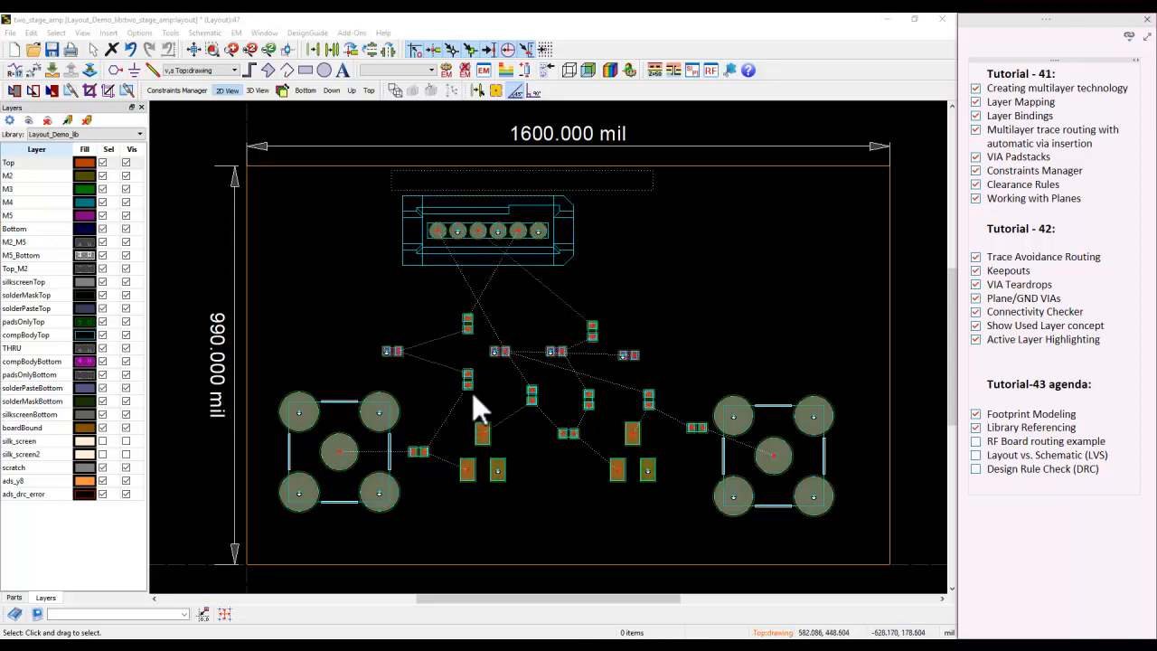
Route a 5 mil Top-layer trace from the left SMA connector's centre pad to the near pad of the input capacitor
scroll(546, 348, up, 3)
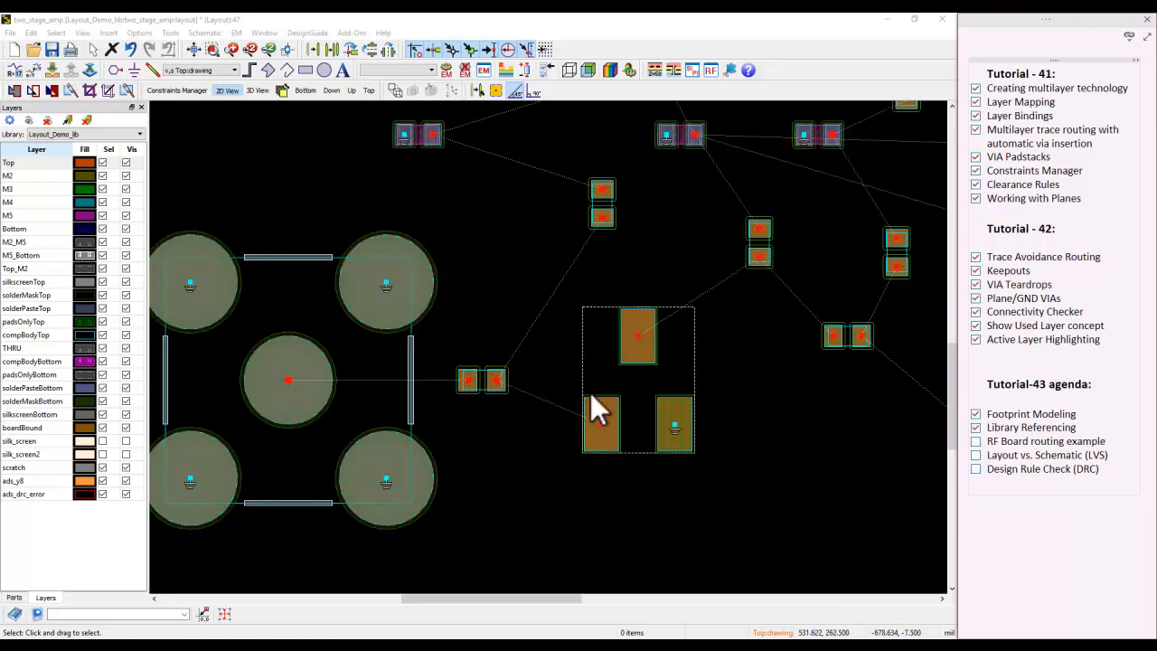
scroll(590, 392, down, 3)
scroll(588, 403, up, 1)
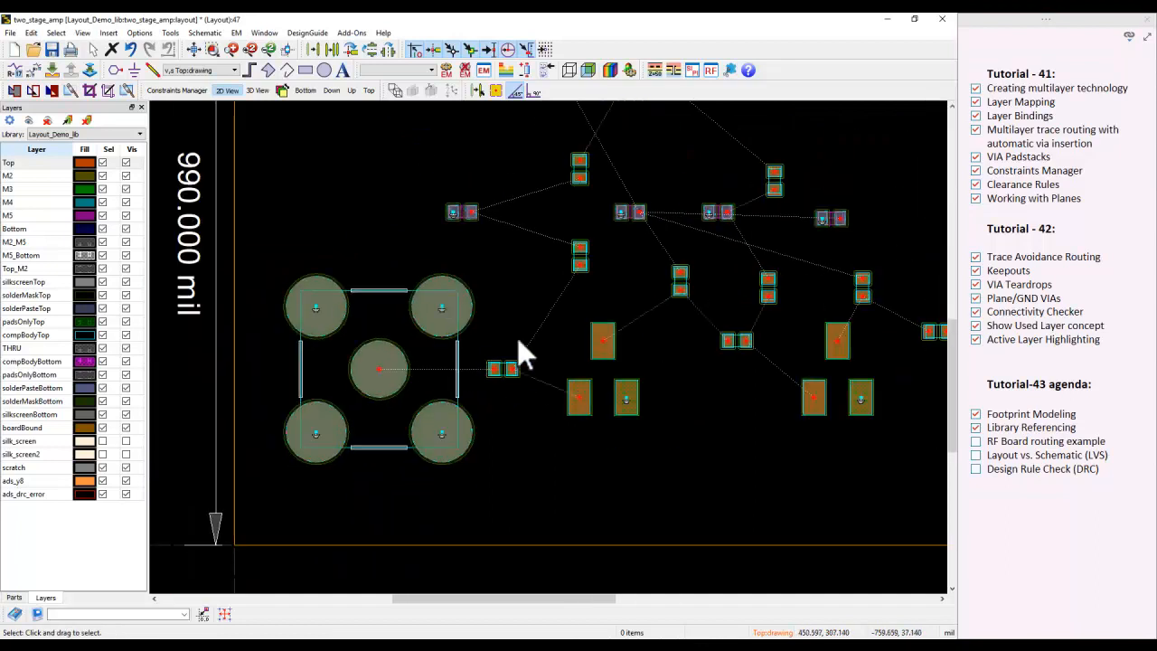
click(157, 74)
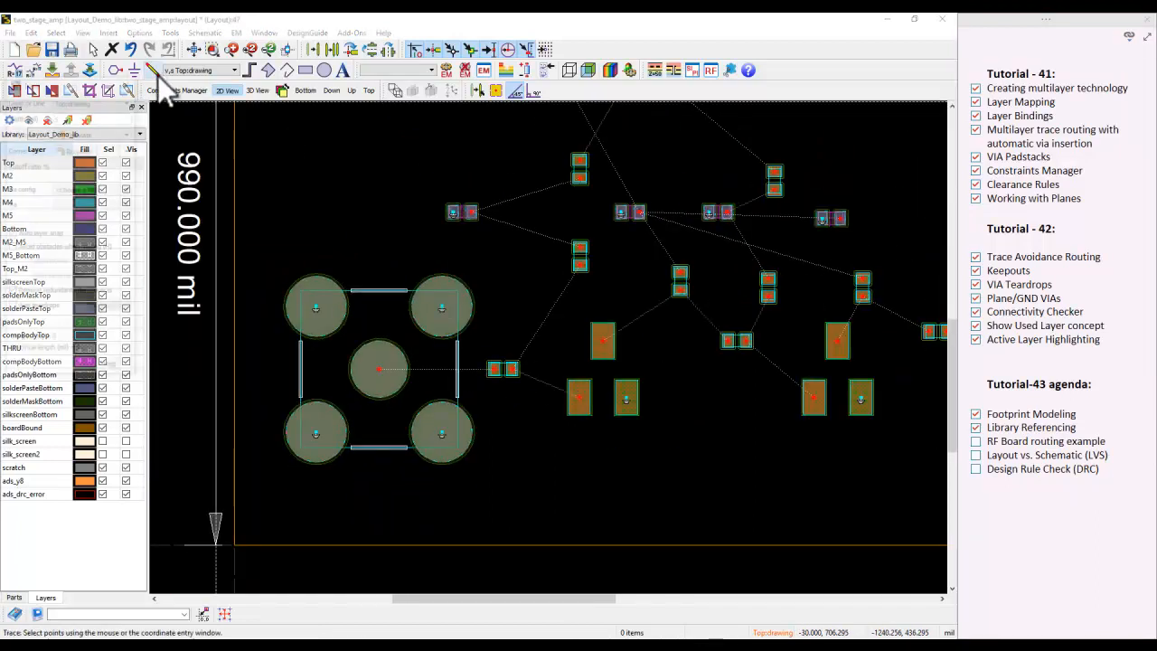
click(379, 367)
click(491, 368)
Route a 5 mil Top-layer trace from the input capacitor's right pad to the lower-left pad of the first transistor
scroll(523, 396, up, 3)
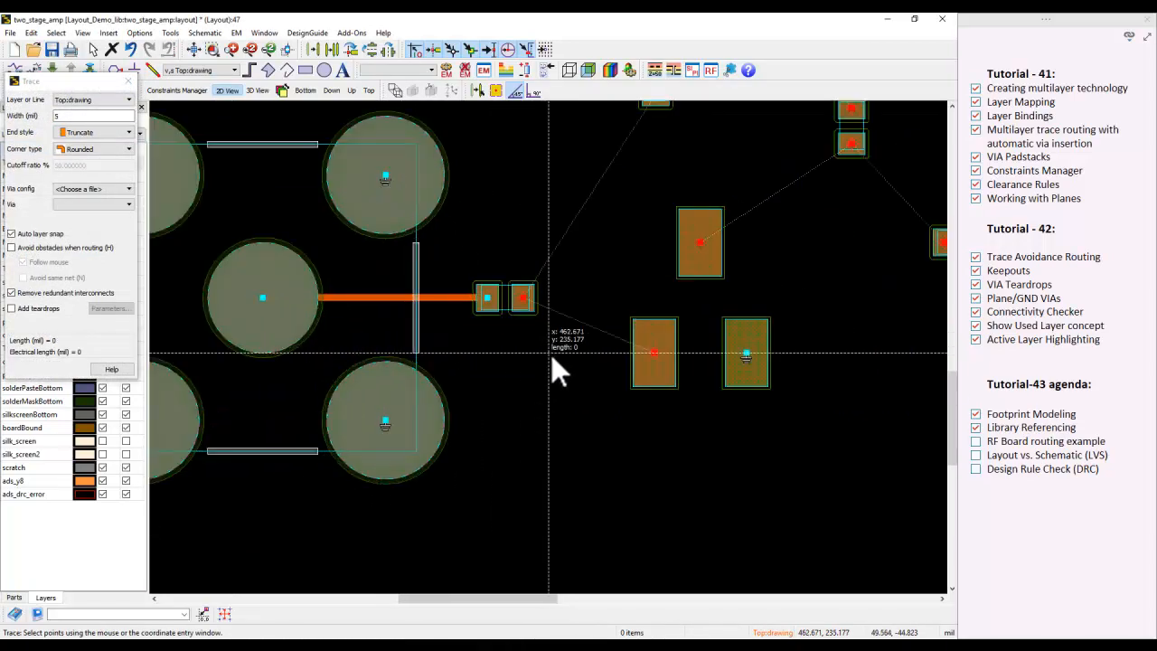
drag(554, 356, 464, 449)
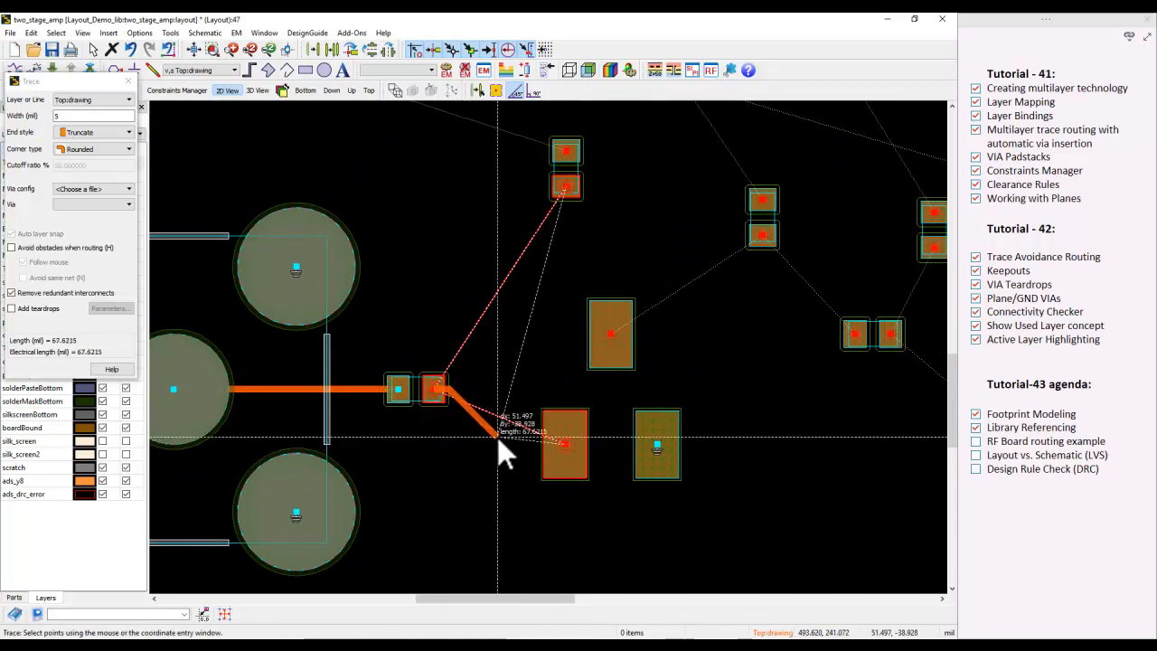
click(507, 443)
click(565, 443)
Route a 5 mil Top-layer trace from the input capacitor's right pad up to the lower pad of the component above
click(440, 387)
click(563, 187)
scroll(566, 213, down, 4)
scroll(549, 331, up, 2)
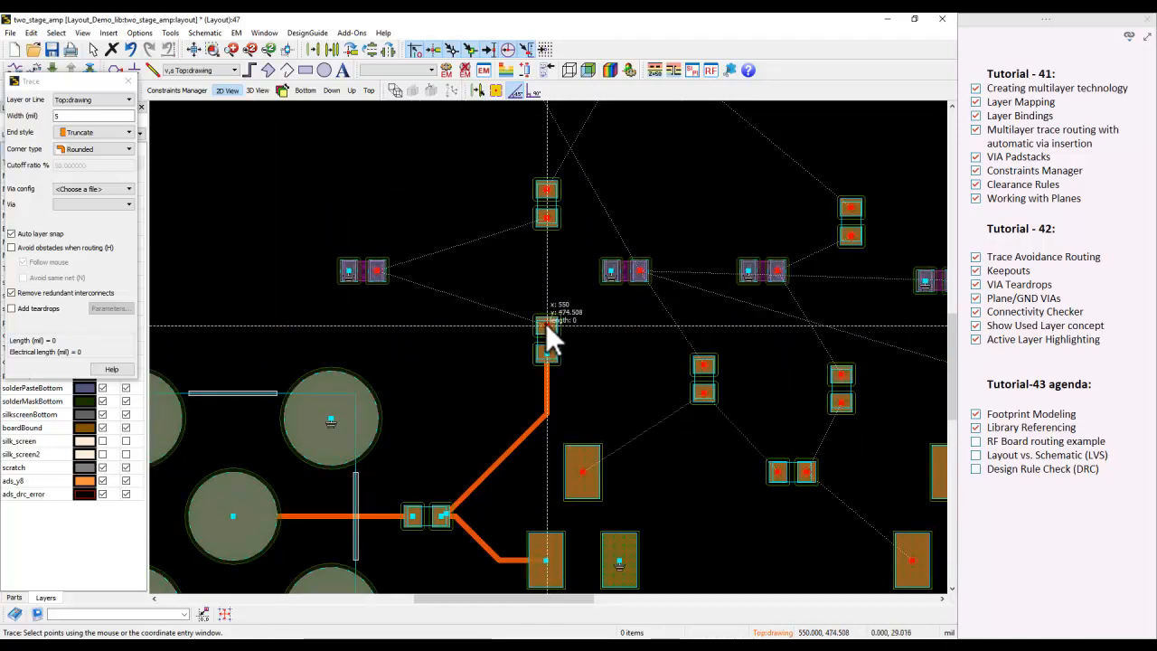
Route a 5 mil Top-layer trace from the upper pad of the component above the input capacitor to the lower pad of the next component up
scroll(544, 339, down, 2)
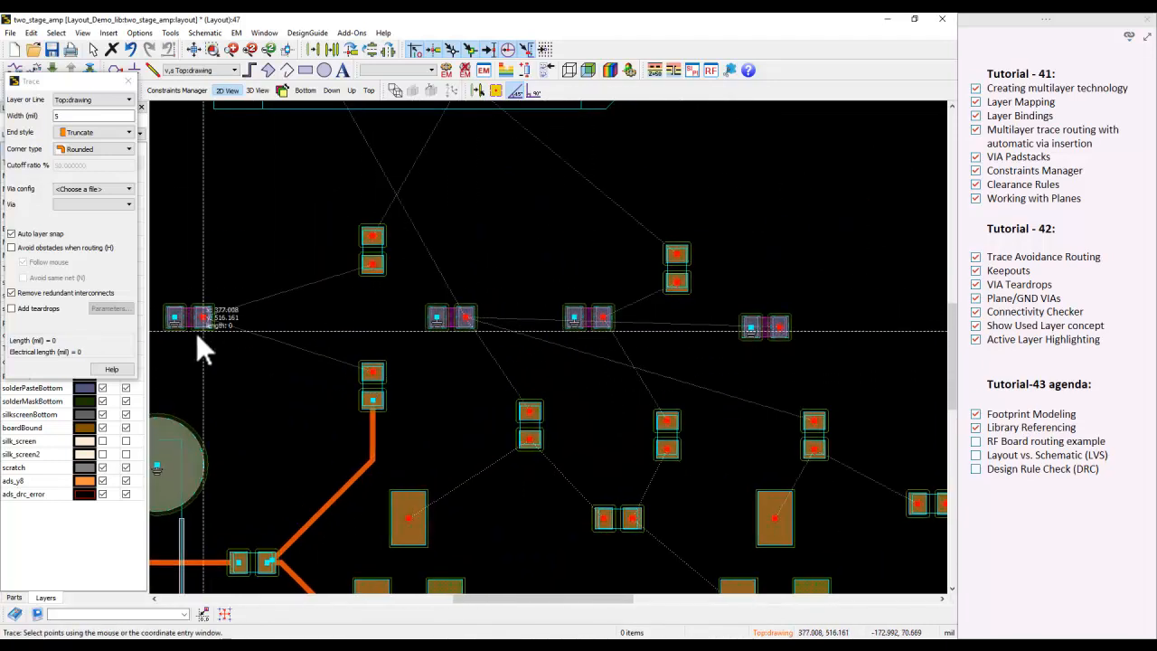
scroll(206, 326, up, 2)
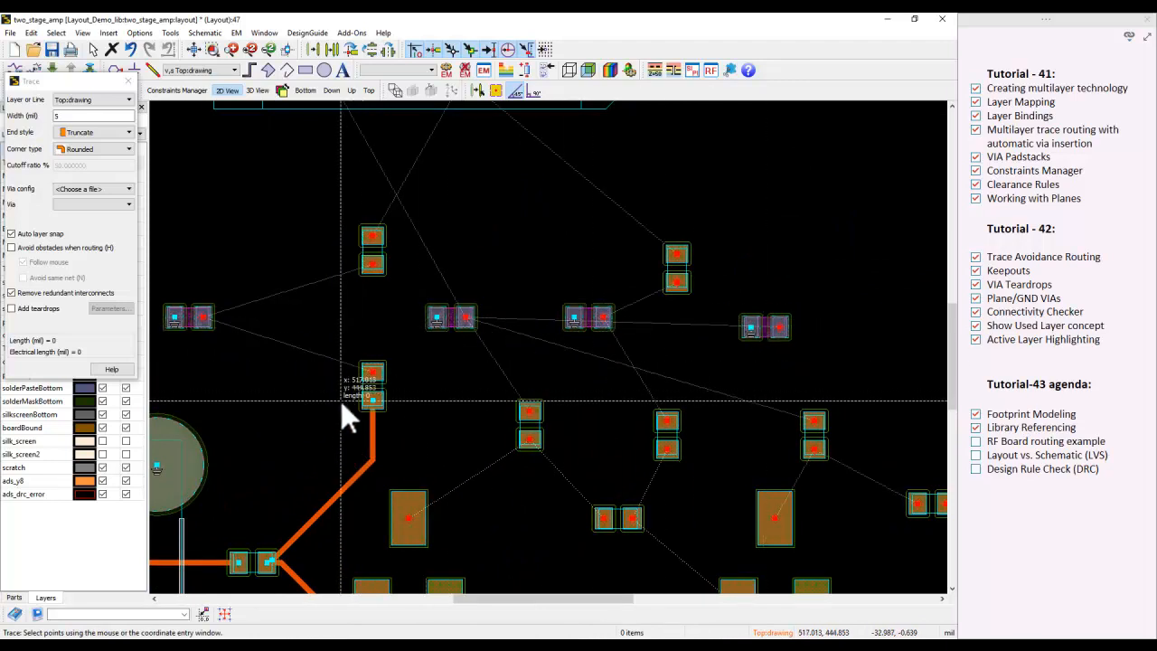
drag(344, 419, 389, 423)
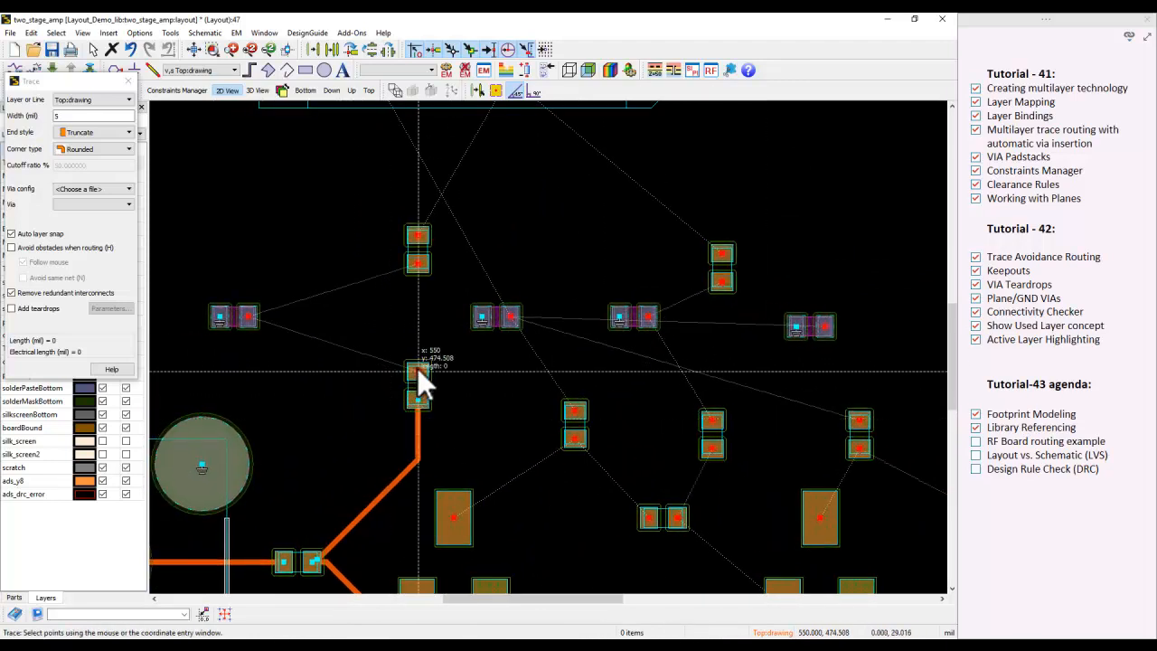
click(416, 367)
click(418, 263)
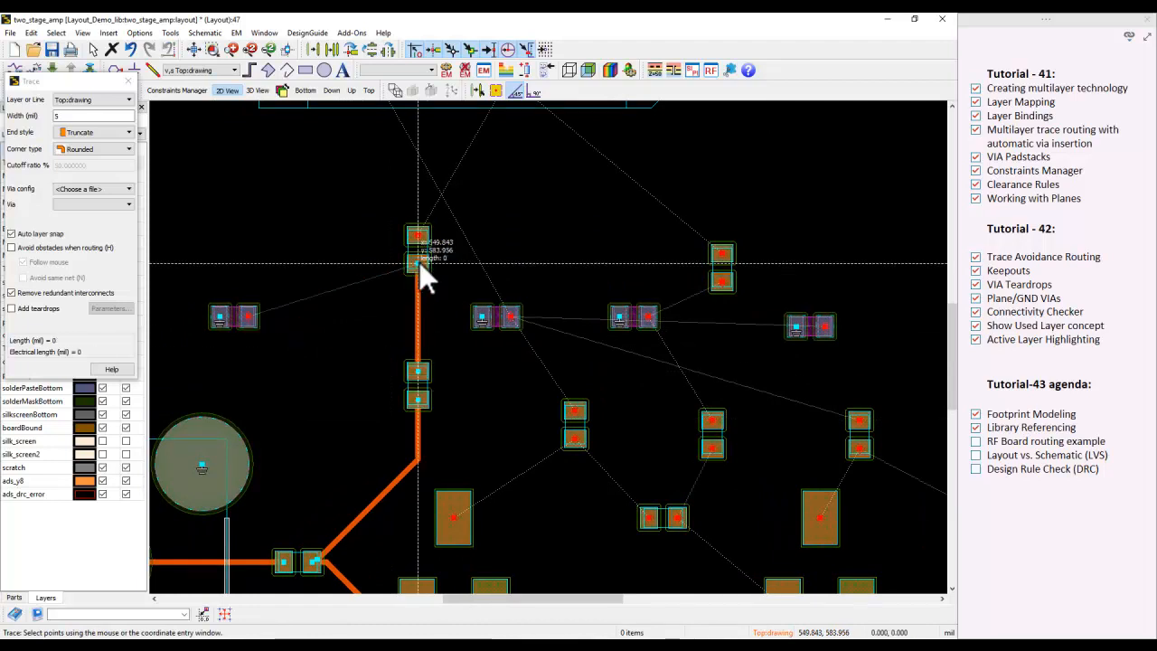
Try to branch a 5 mil trace from the middle of the new vertical trace, through a via to Bottom, to the left shunt capacitor's right pad
click(417, 318)
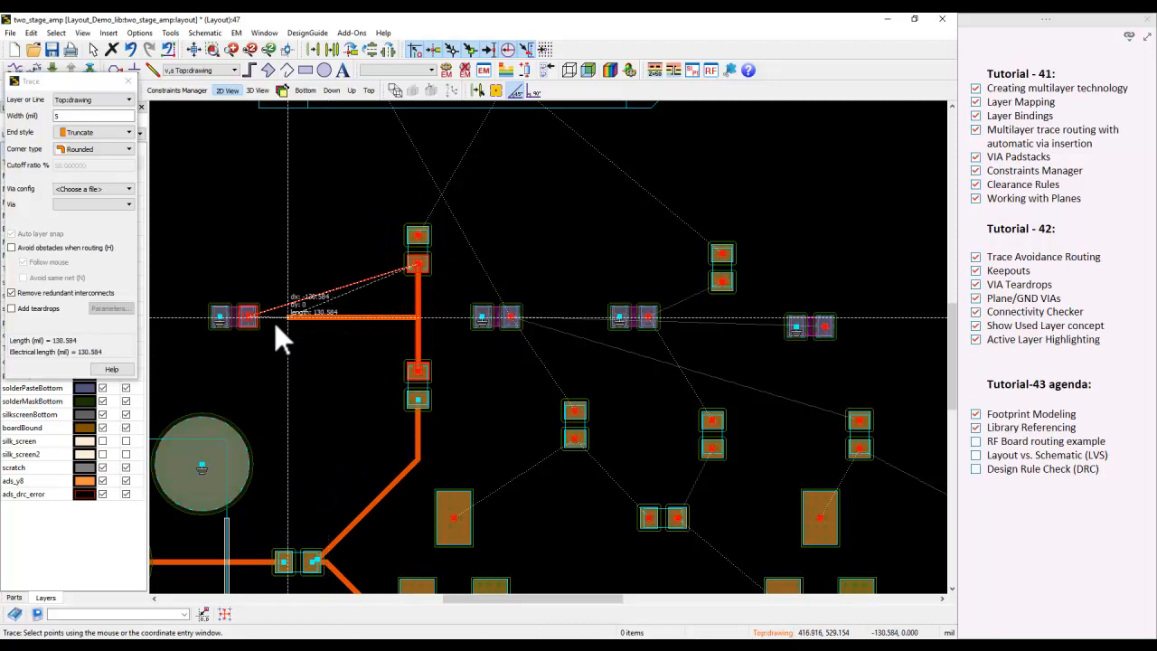
click(331, 313)
key(Page_Down)
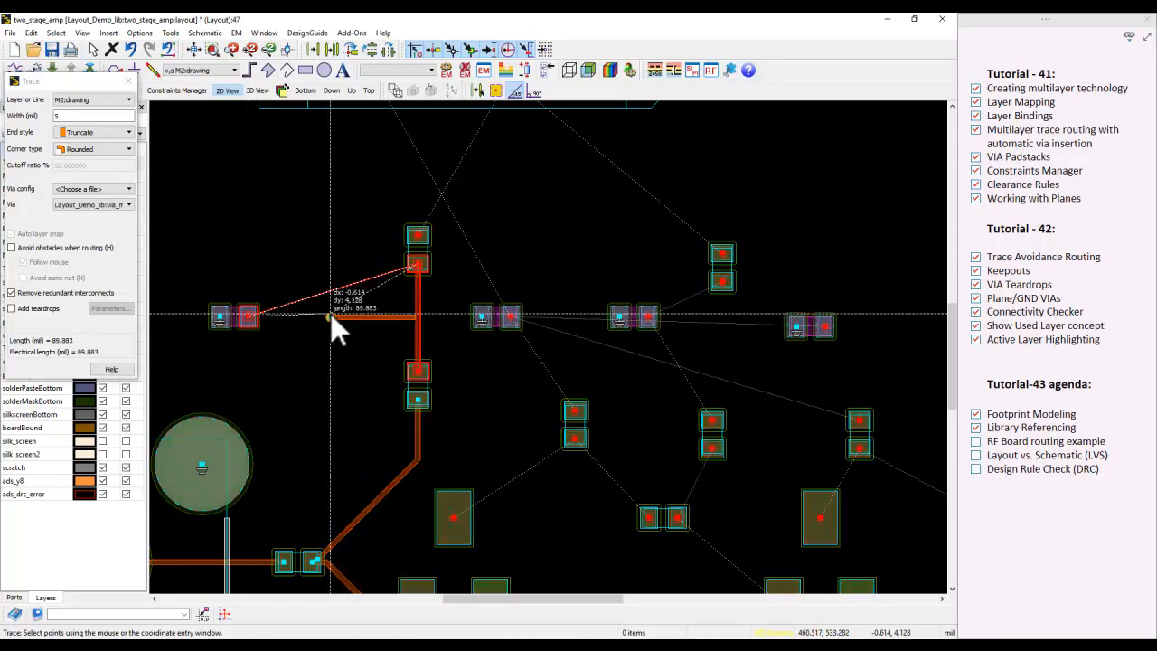
key(Page_Down)
key(Page_Down)
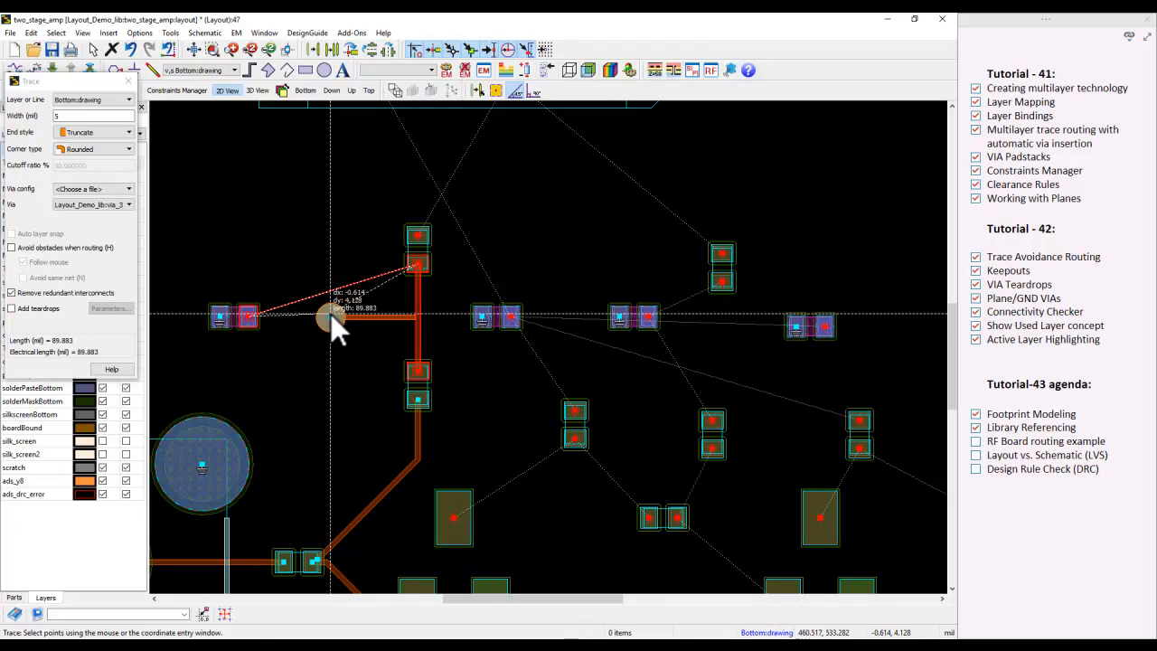
click(249, 315)
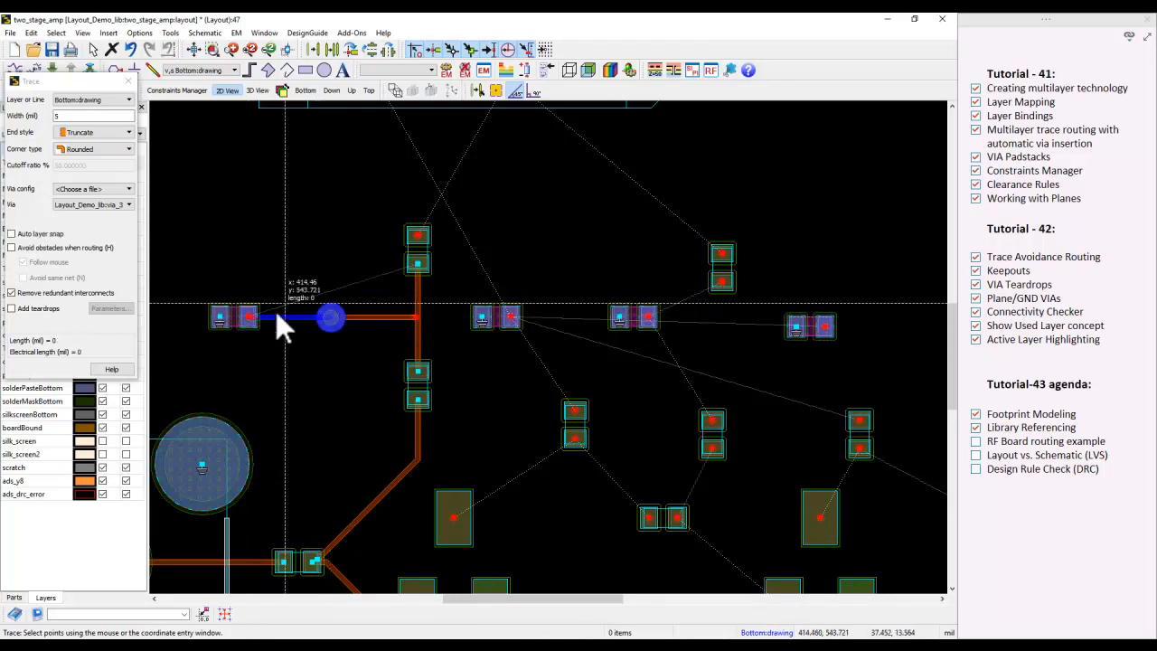
scroll(542, 344, up, 5)
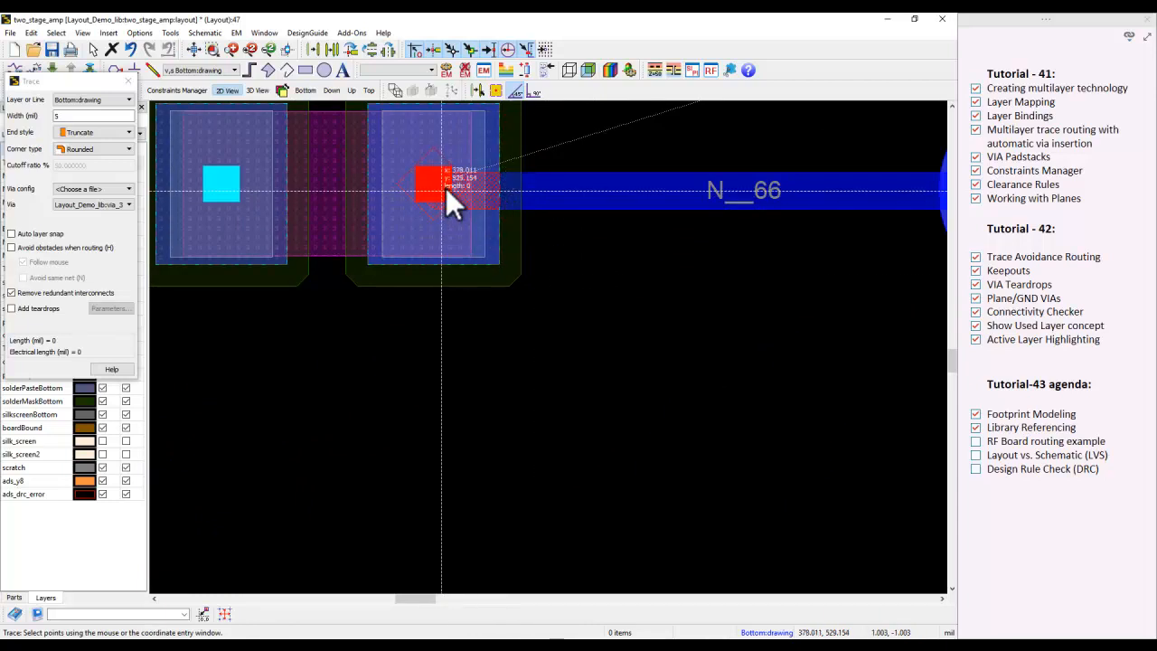
scroll(564, 330, down, 3)
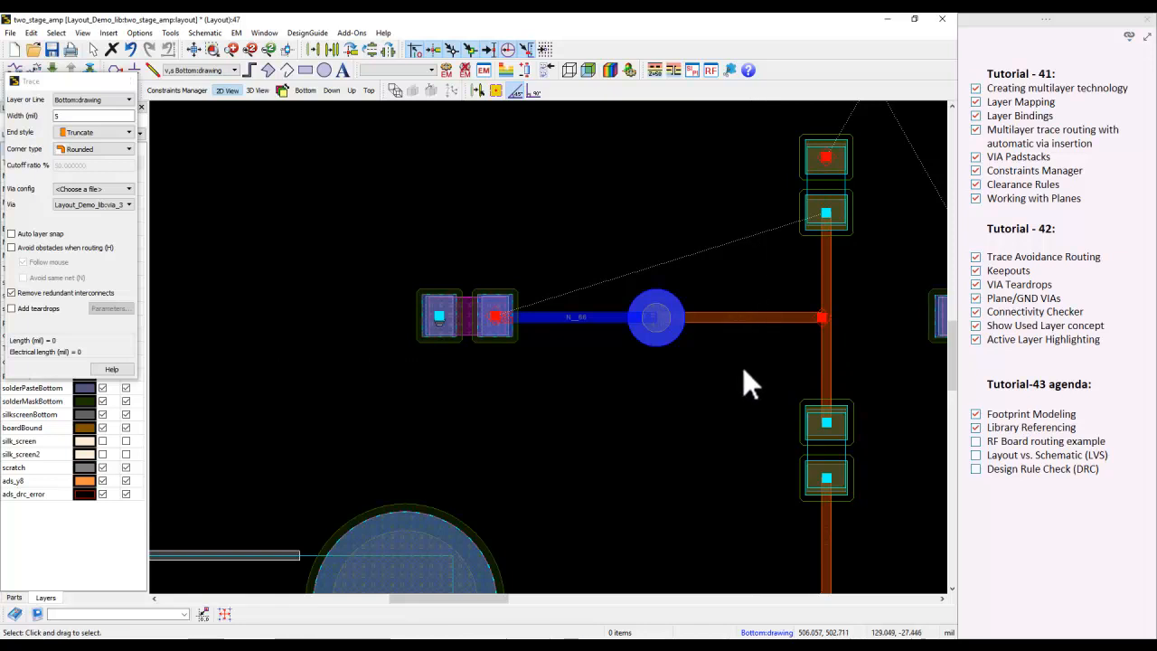
Delete the branch trace and its via between the vertical trace and the left shunt capacitor
key(Escape)
click(758, 321)
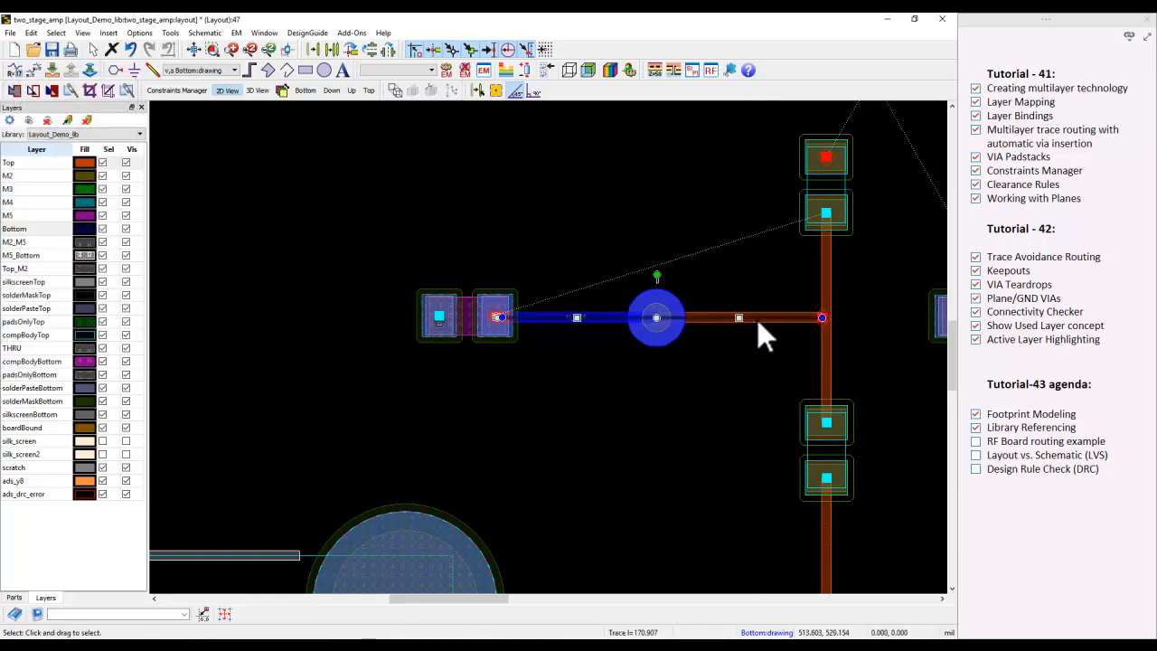
key(Delete)
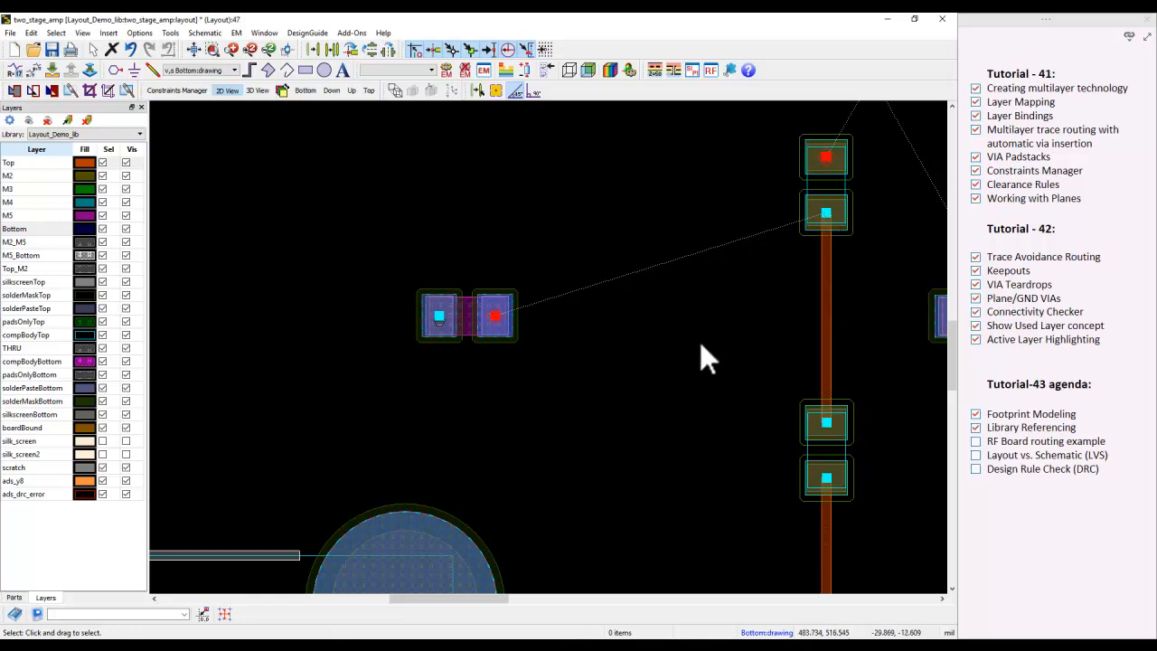
Route a 5 mil Top-layer trace from the uppermost component's lower pad, through a via to Bottom, to the left shunt capacitor's right pad
key(t)
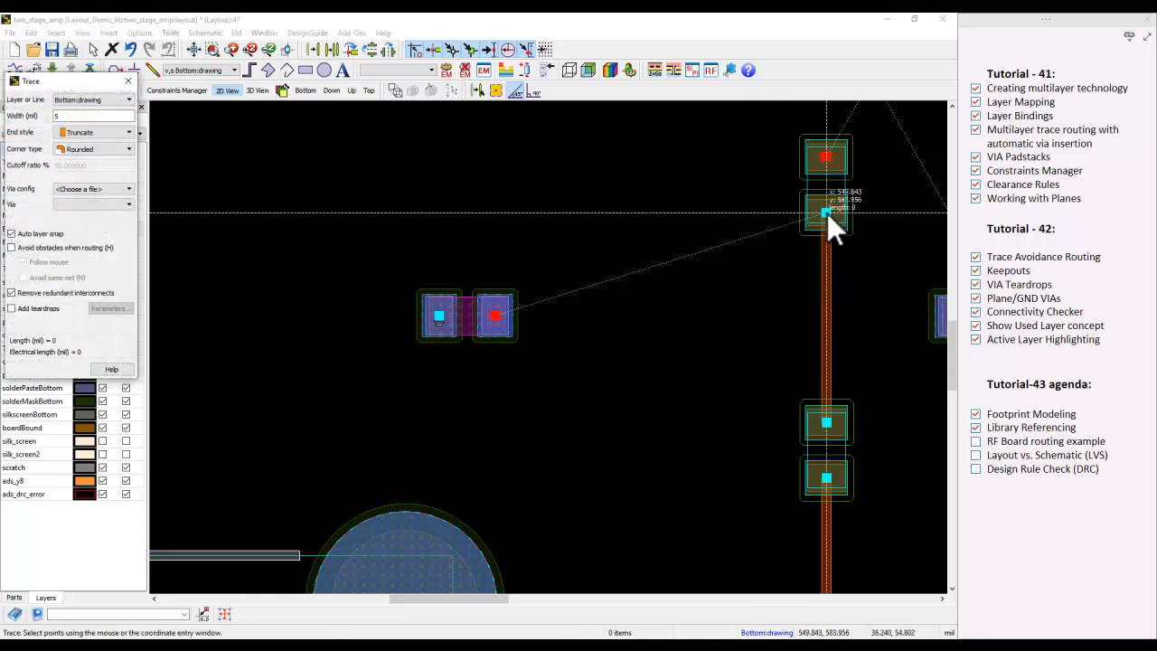
click(826, 212)
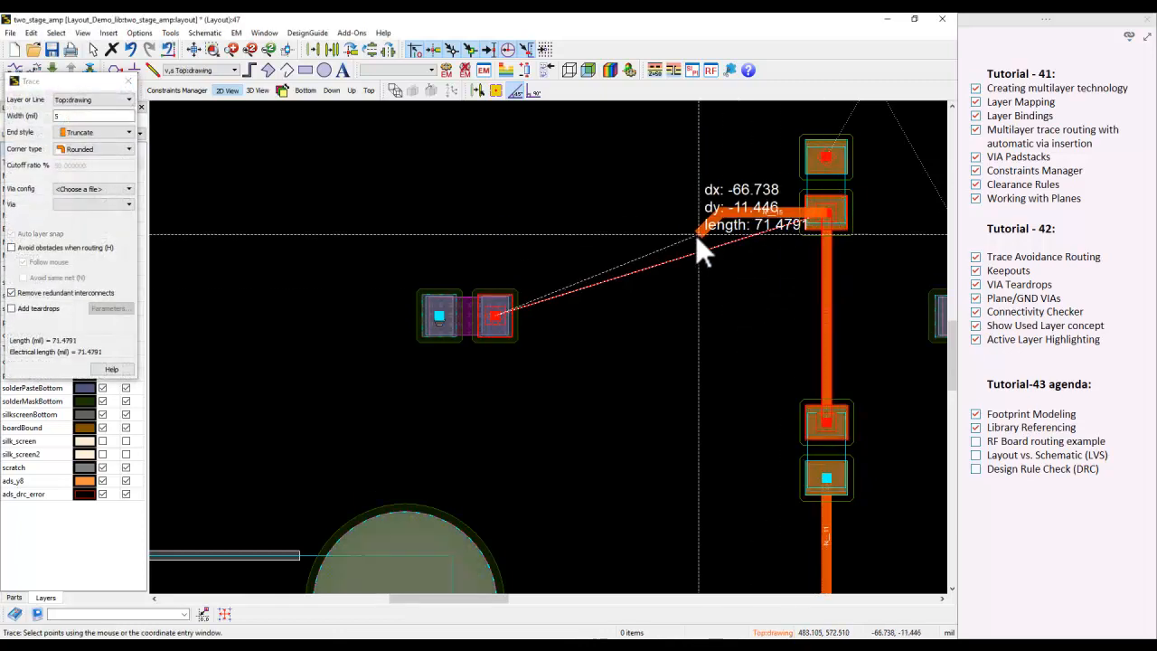
click(641, 315)
click(609, 315)
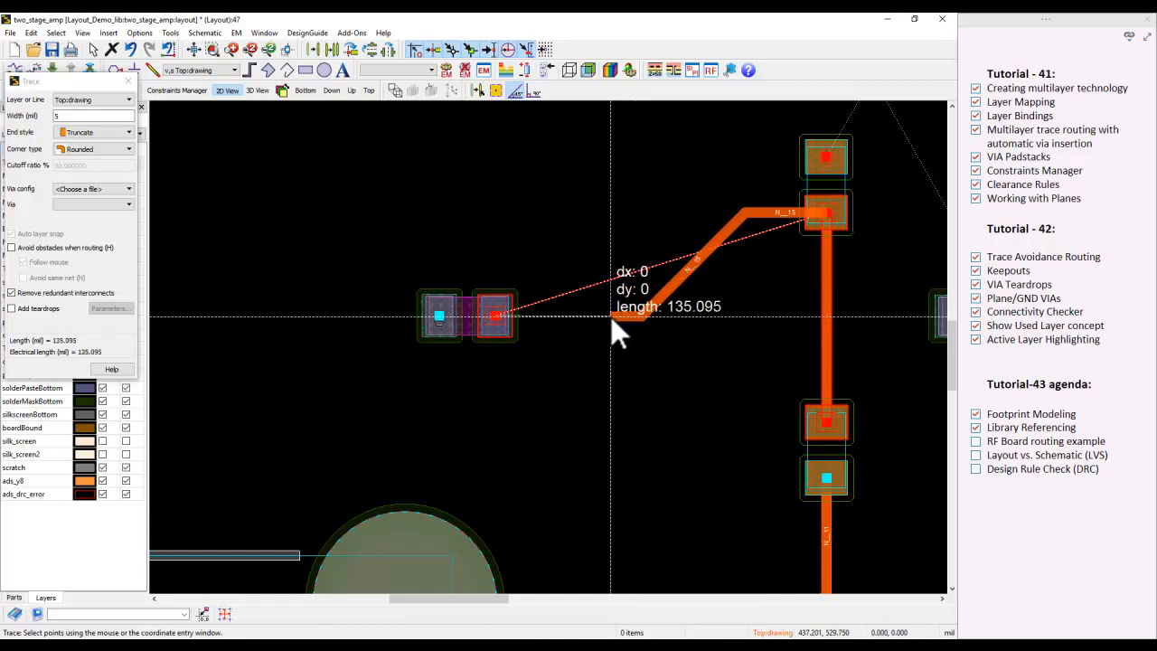
key(Page_Down)
key(Page_Up)
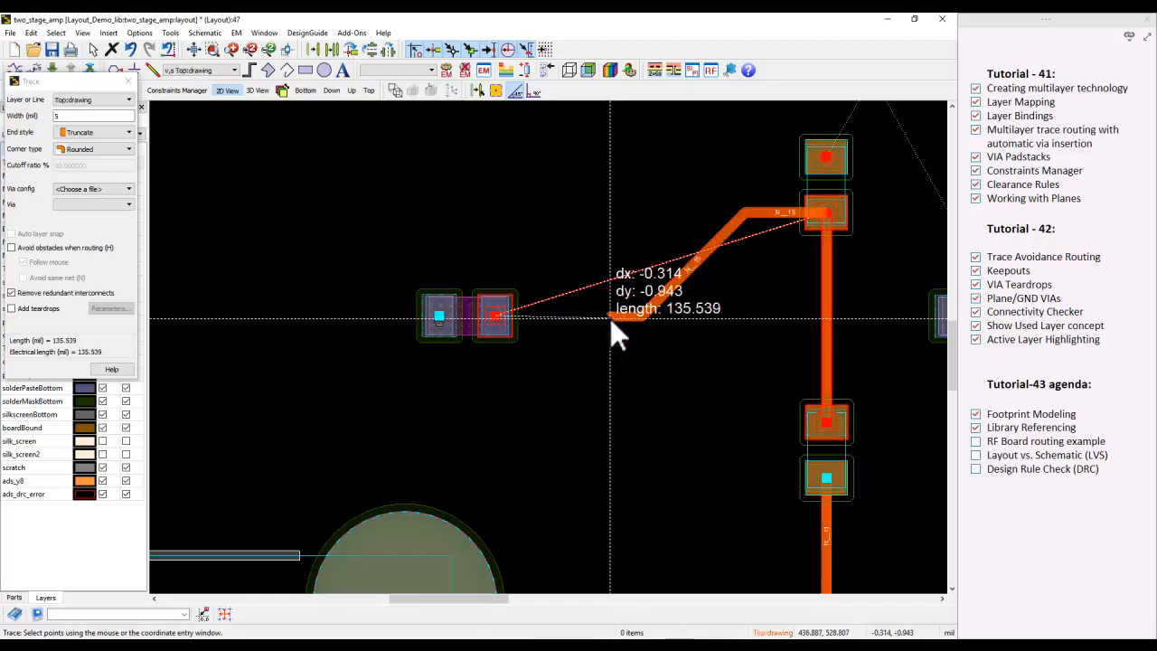
key(Page_Down)
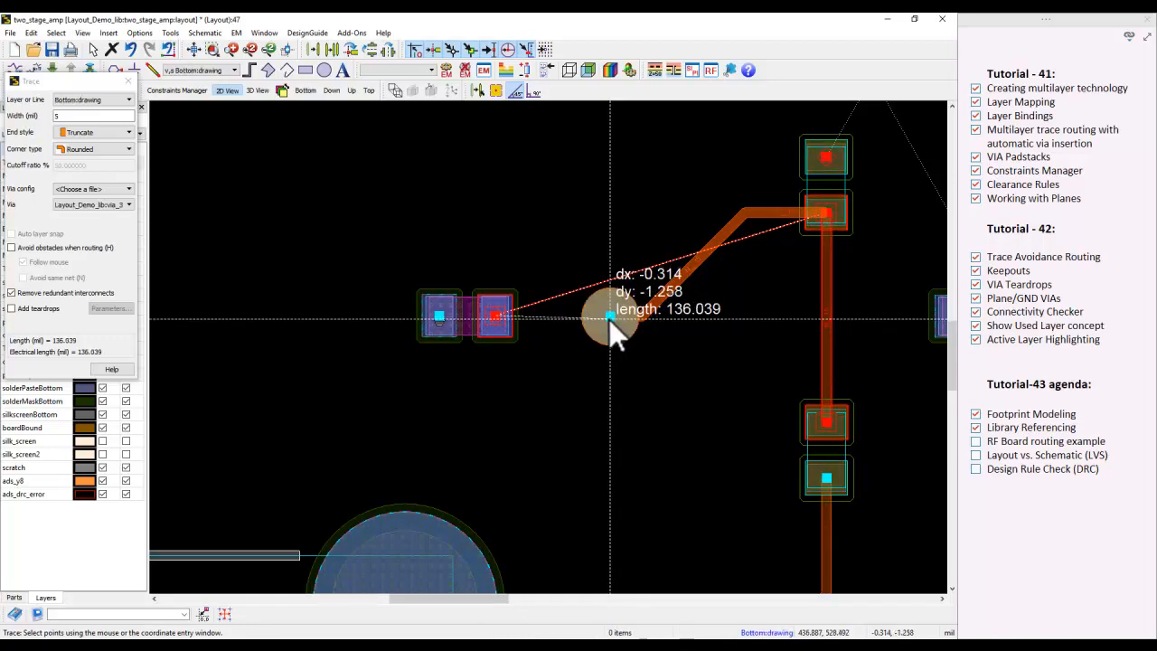
click(494, 318)
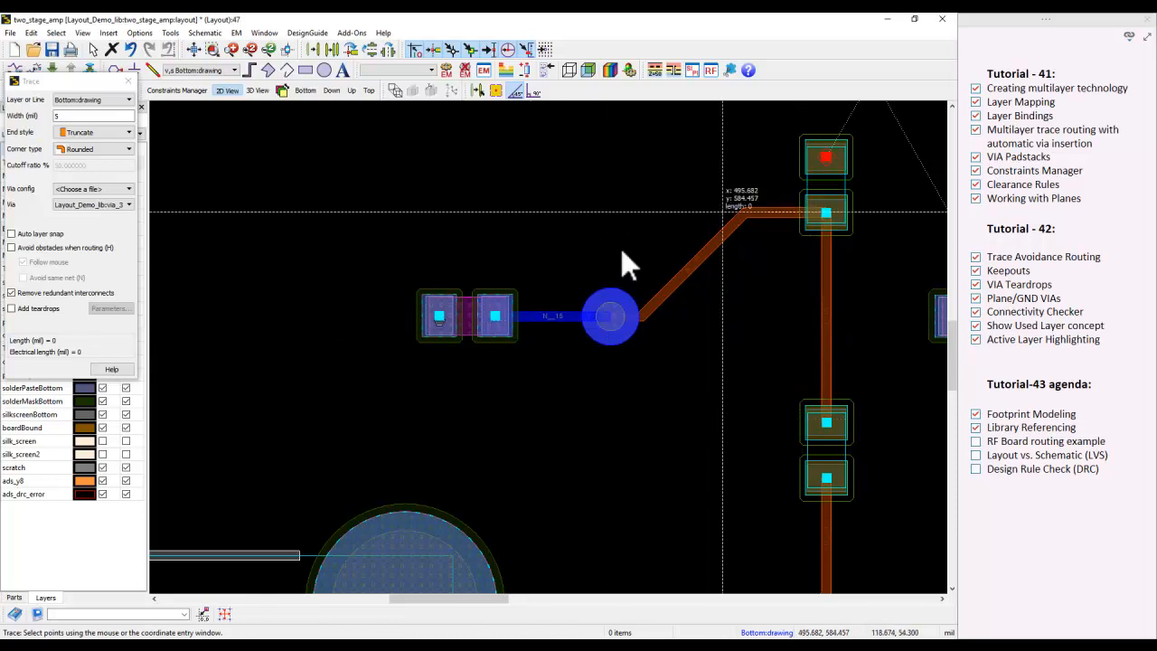
Route a 5 mil Top-layer trace from the uppermost component's upper pad to the fifth pin of the six-pin header connector
scroll(574, 351, down, 4)
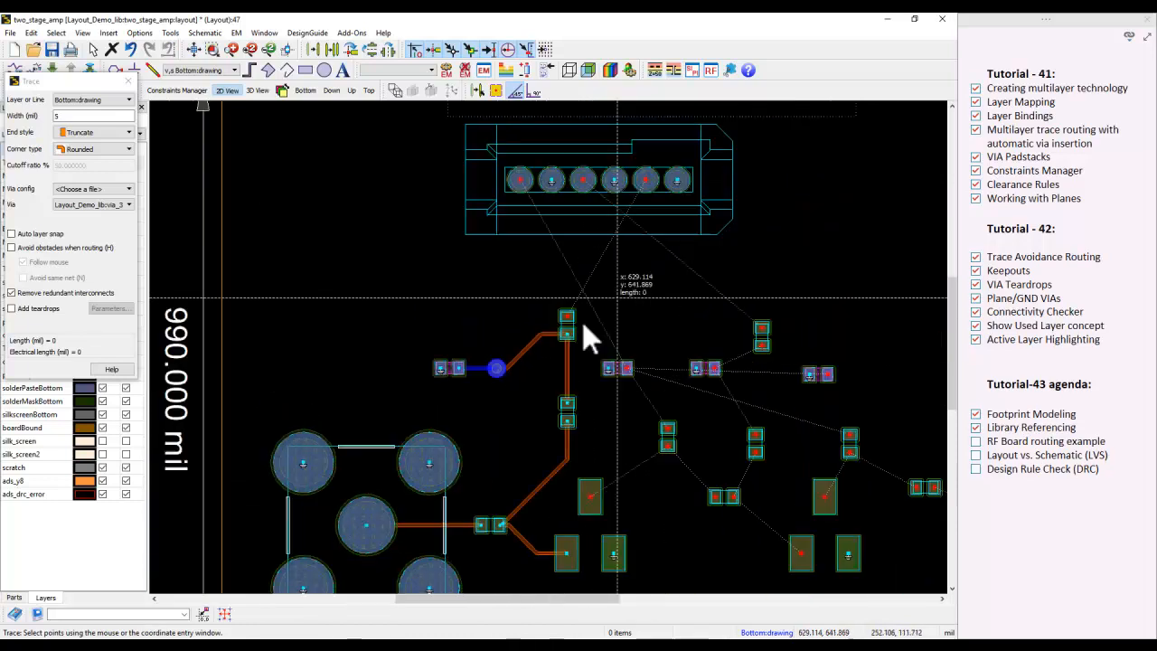
scroll(564, 336, up, 2)
click(475, 412)
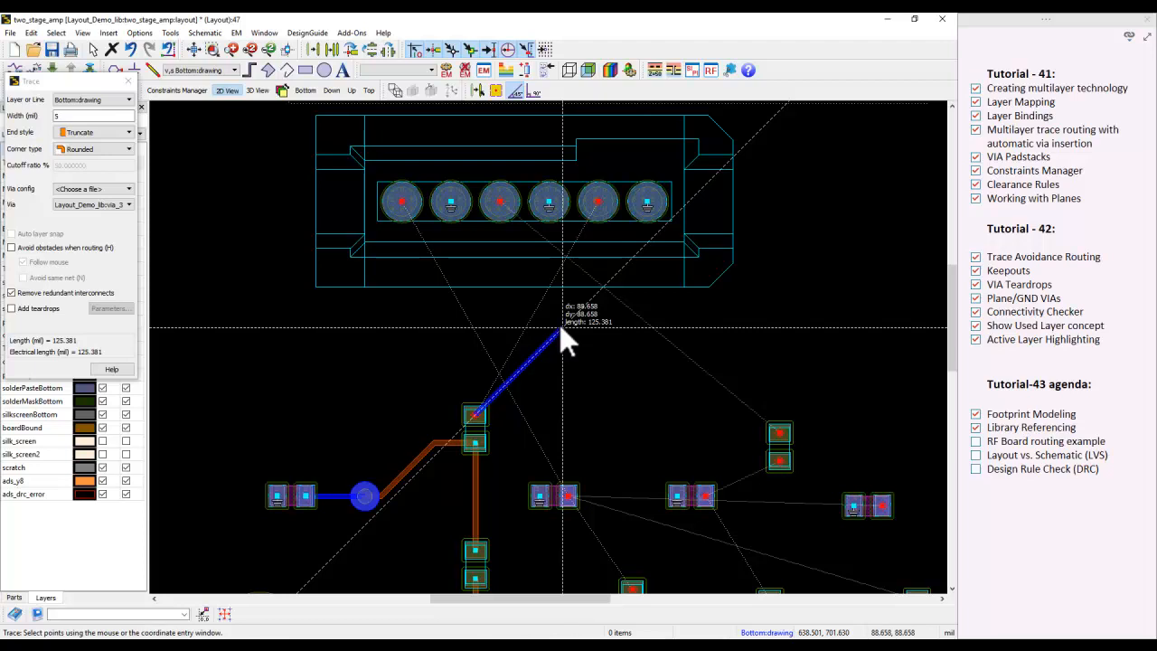
key(Up)
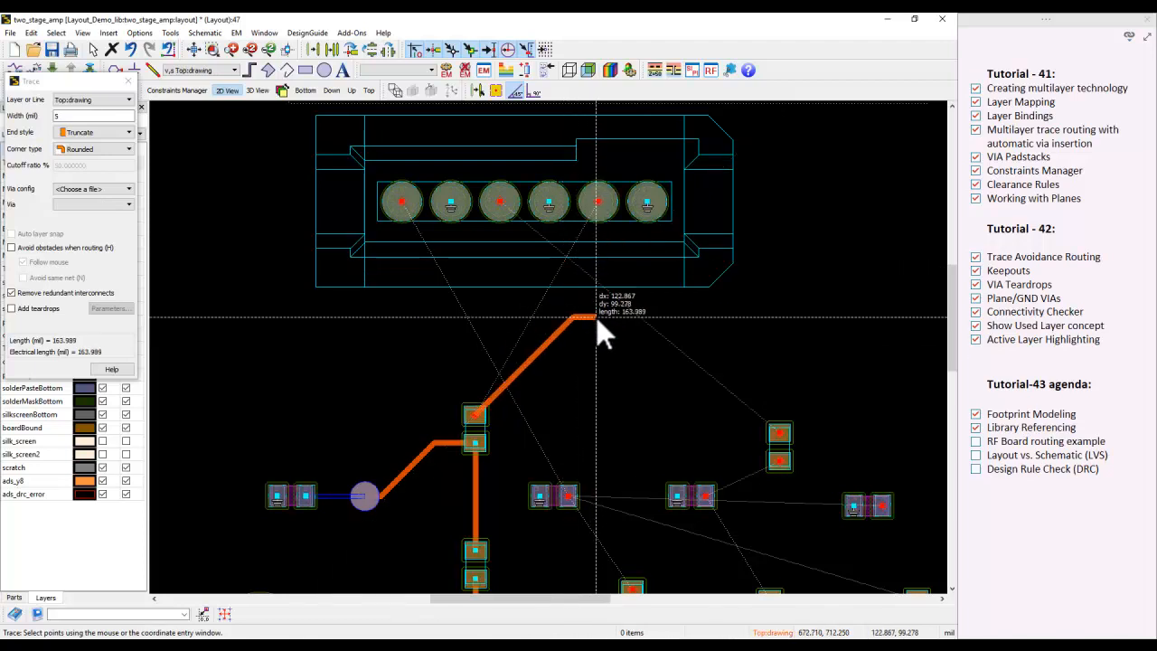
click(597, 315)
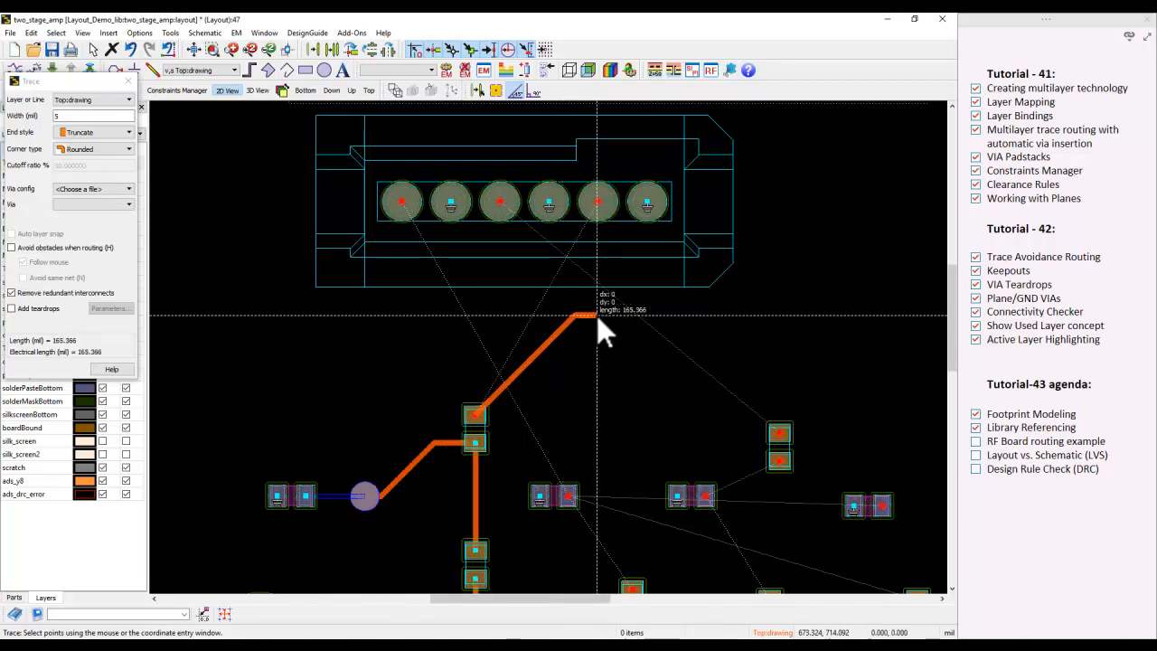
click(596, 203)
scroll(450, 434, down, 5)
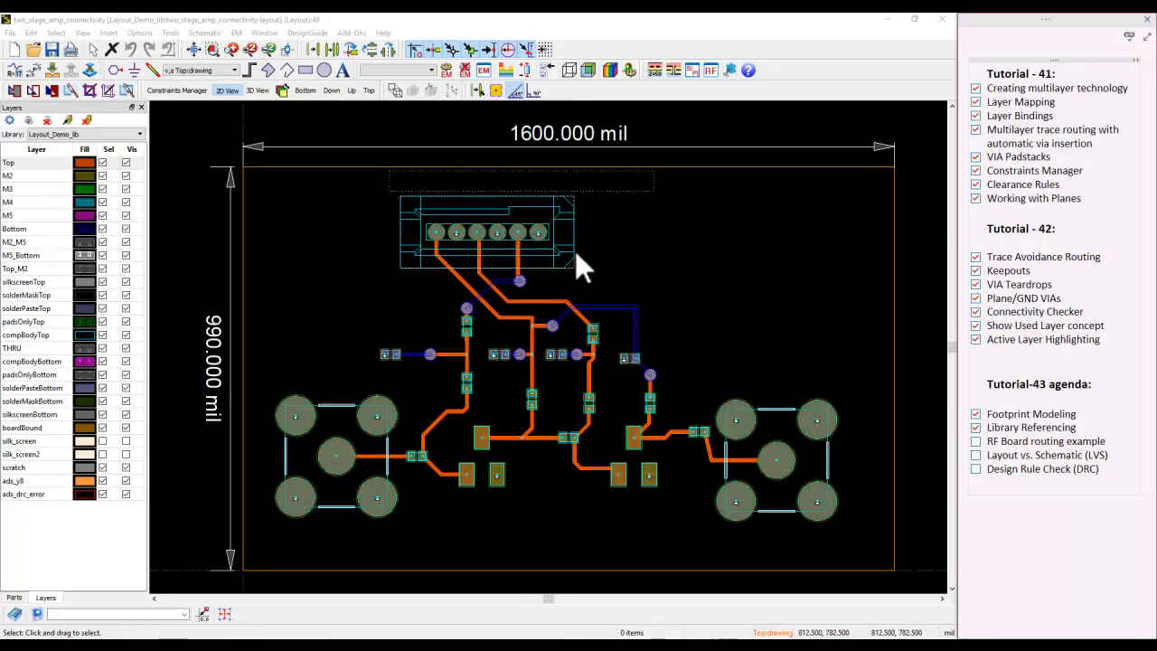
Examine the routed traces and layer-changing vias between the SMA connectors, components and header in the two_stage_amp_connectivity layout
scroll(436, 489, up, 3)
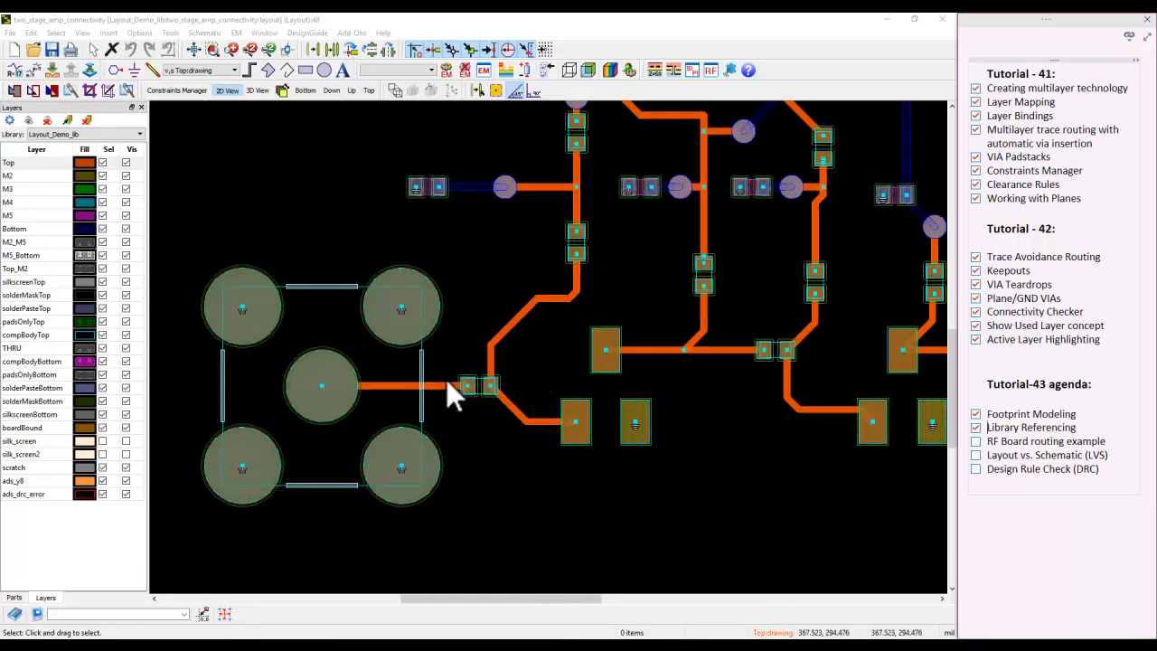
scroll(576, 201, up, 3)
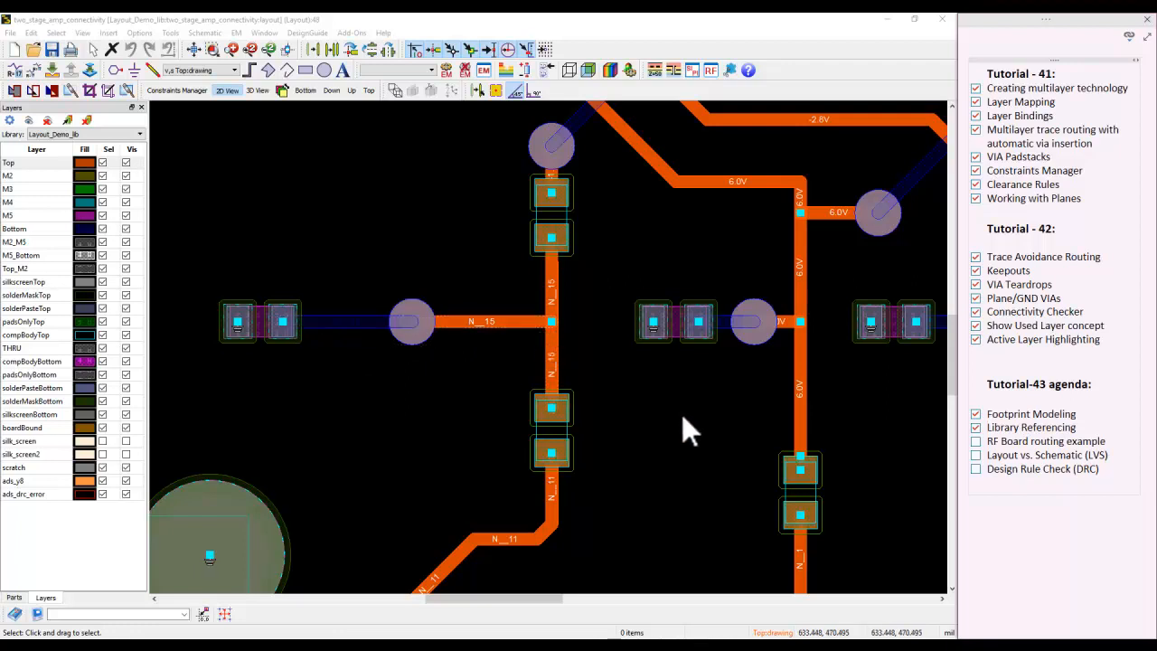
scroll(683, 419, down, 3)
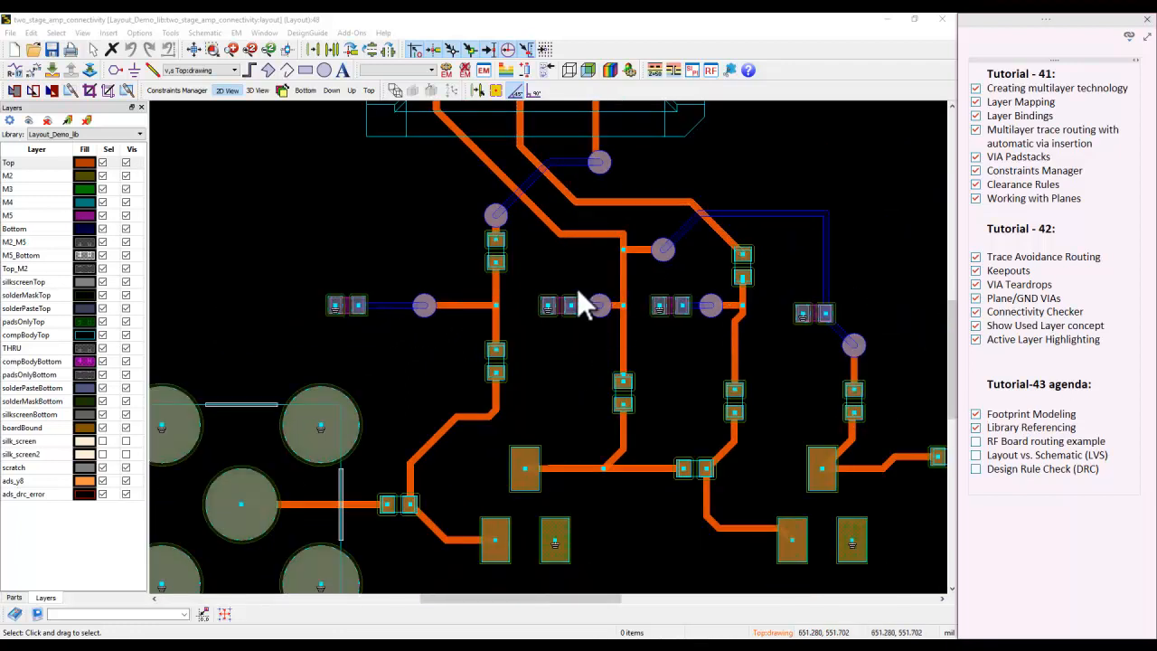
scroll(577, 287, down, 1)
scroll(528, 271, up, 4)
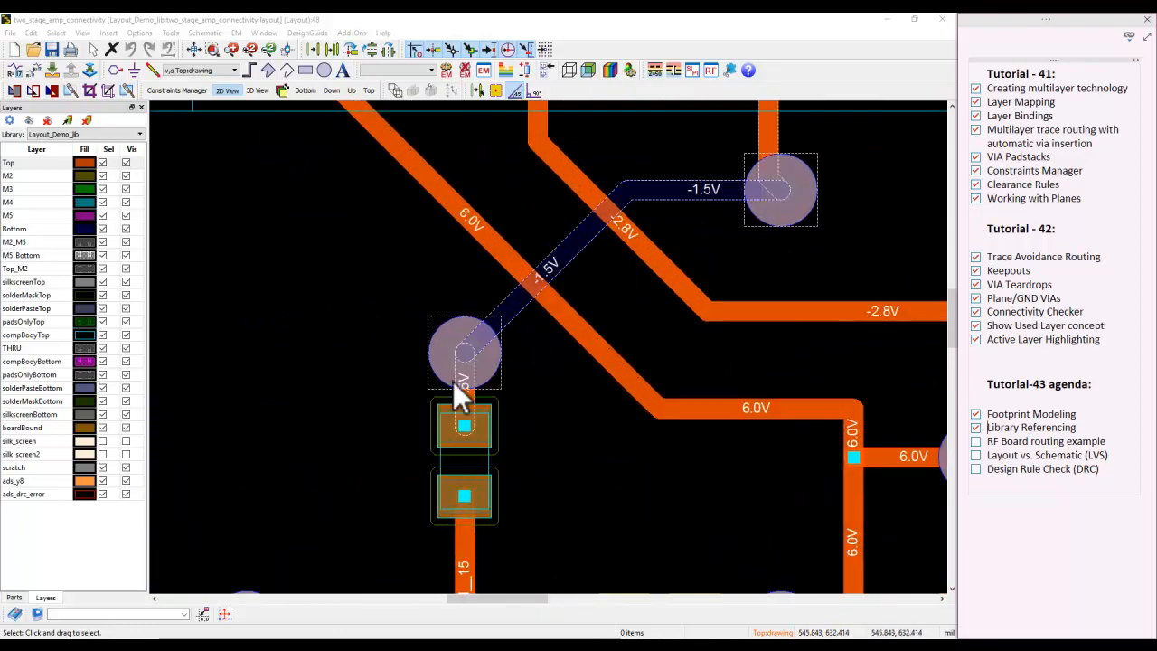
scroll(754, 217, down, 4)
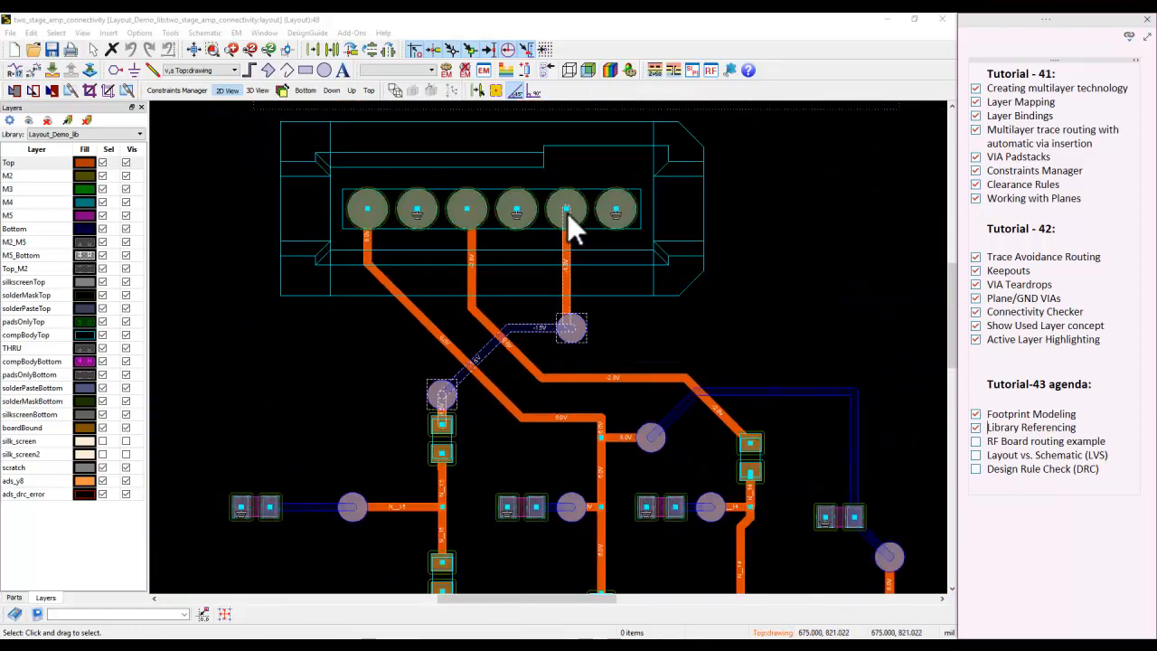
scroll(565, 398, down, 4)
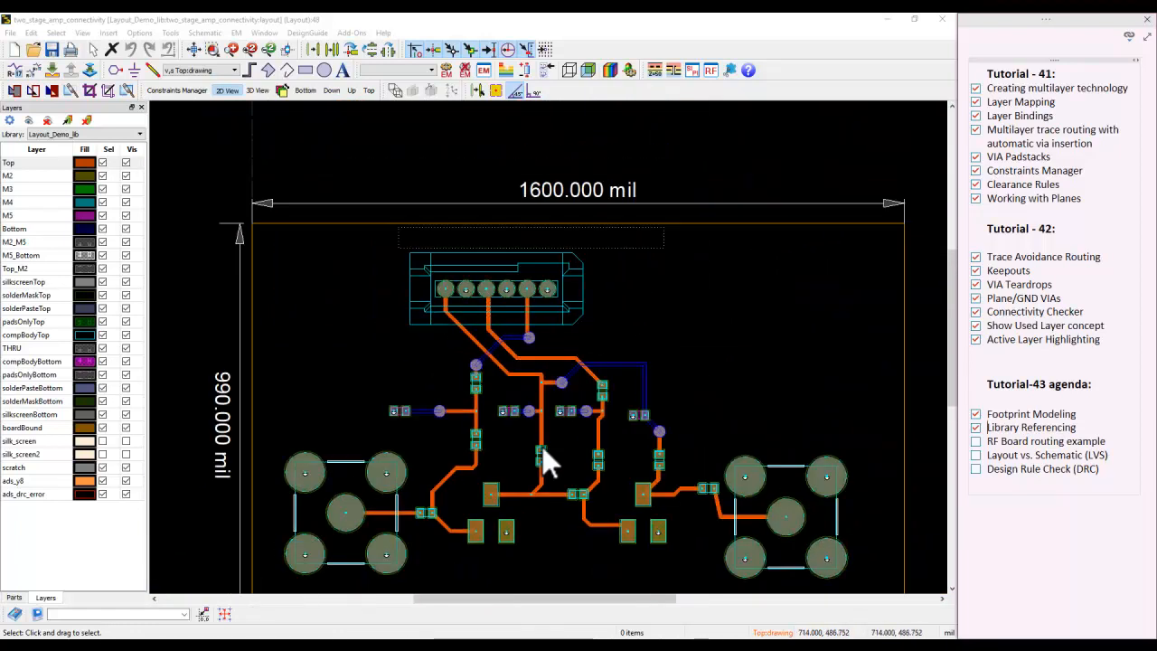
scroll(539, 470, up, 1)
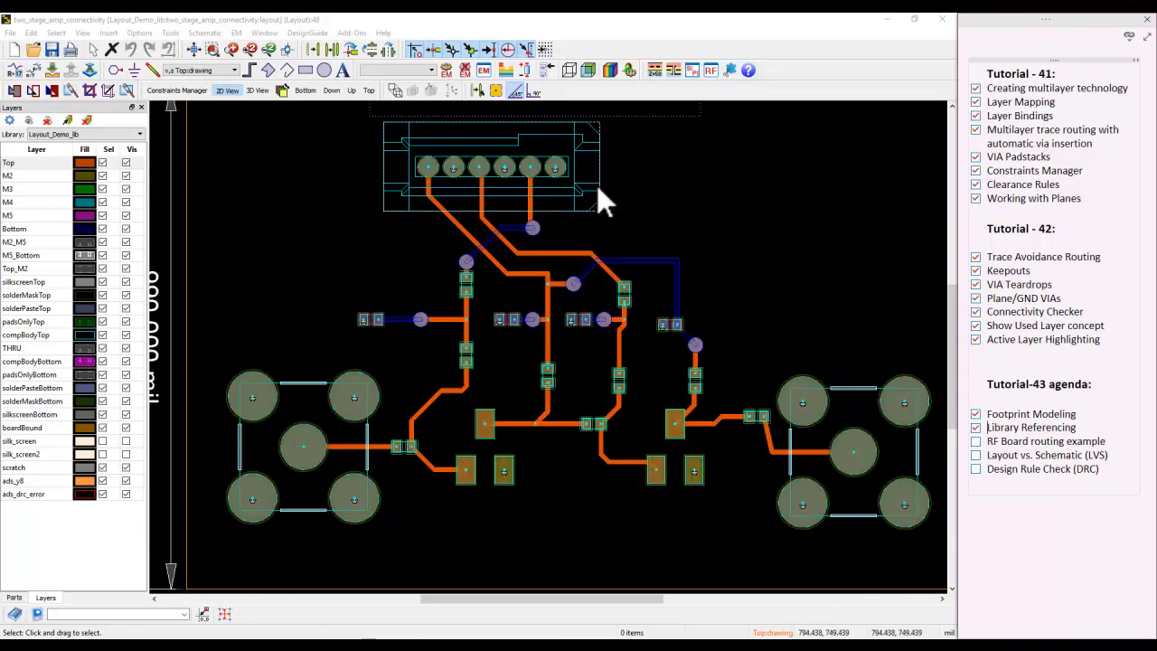
Open the two_stage_amp_connectivity schematic and arrange its window directly above the layout window so both are visible
drag(577, 27, 589, 218)
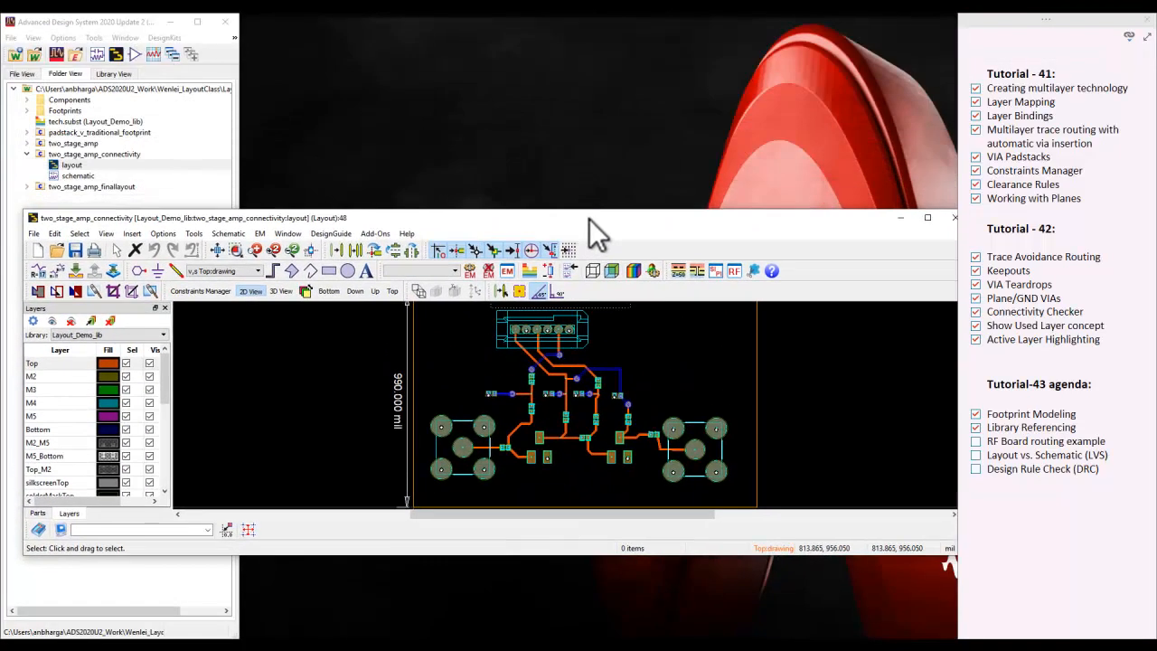
double_click(79, 176)
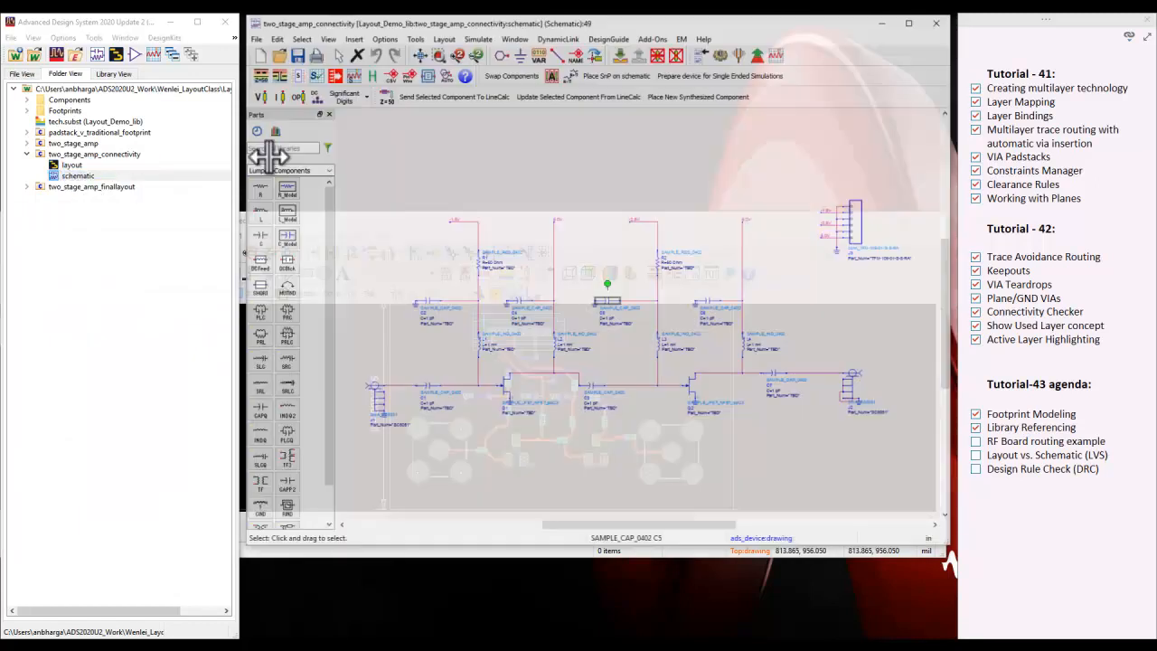
drag(514, 545, 536, 267)
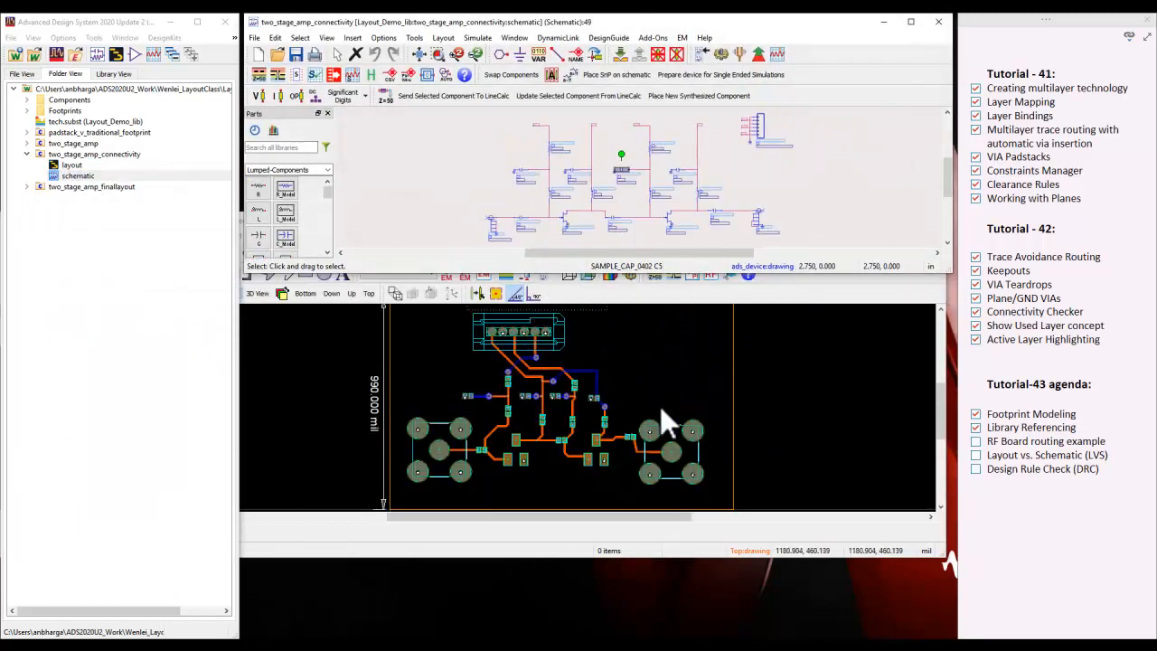
click(710, 388)
drag(679, 231, 696, 312)
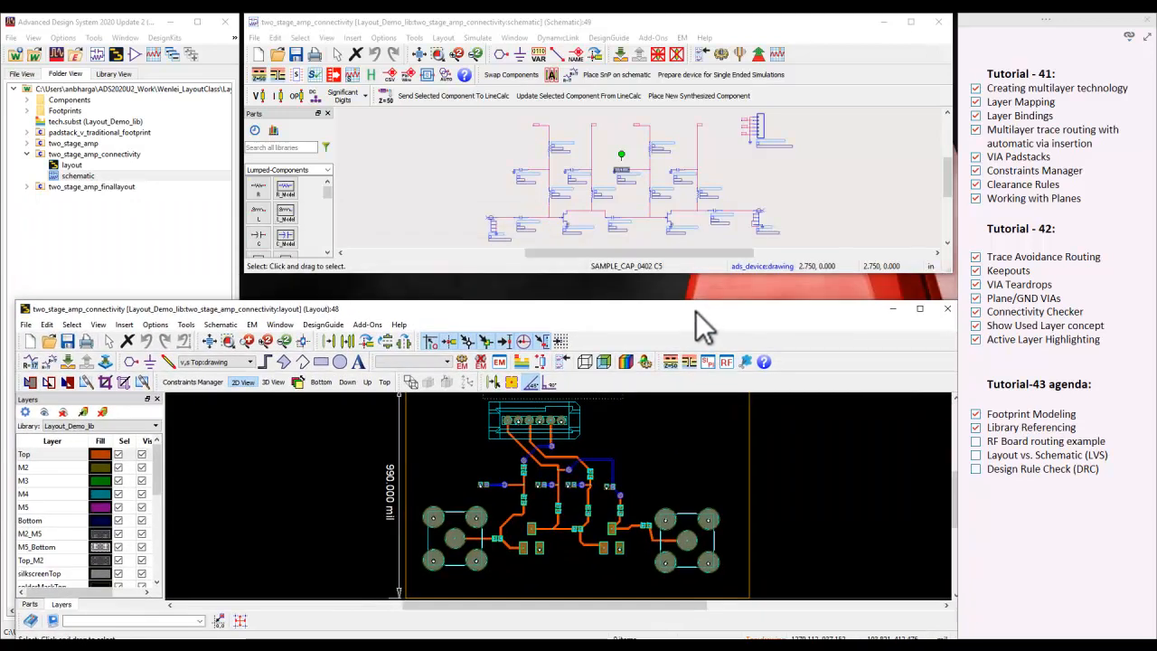
drag(659, 304, 671, 286)
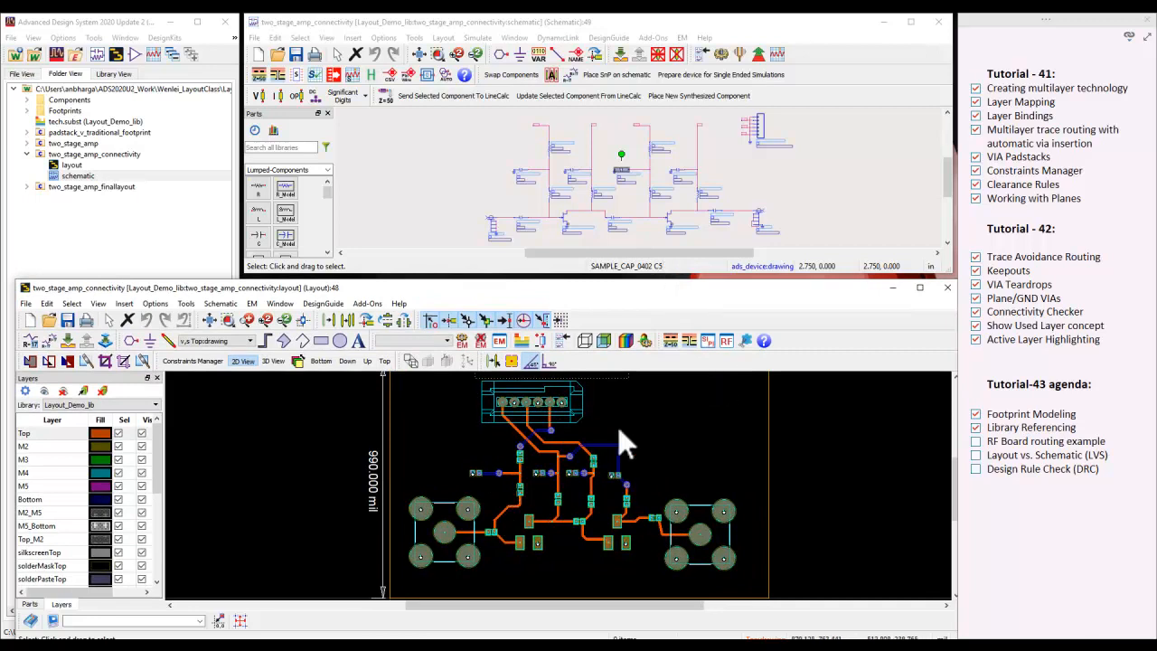
Tick off the RF Board routing example agenda item and extend the layout window upward over the schematic
click(975, 442)
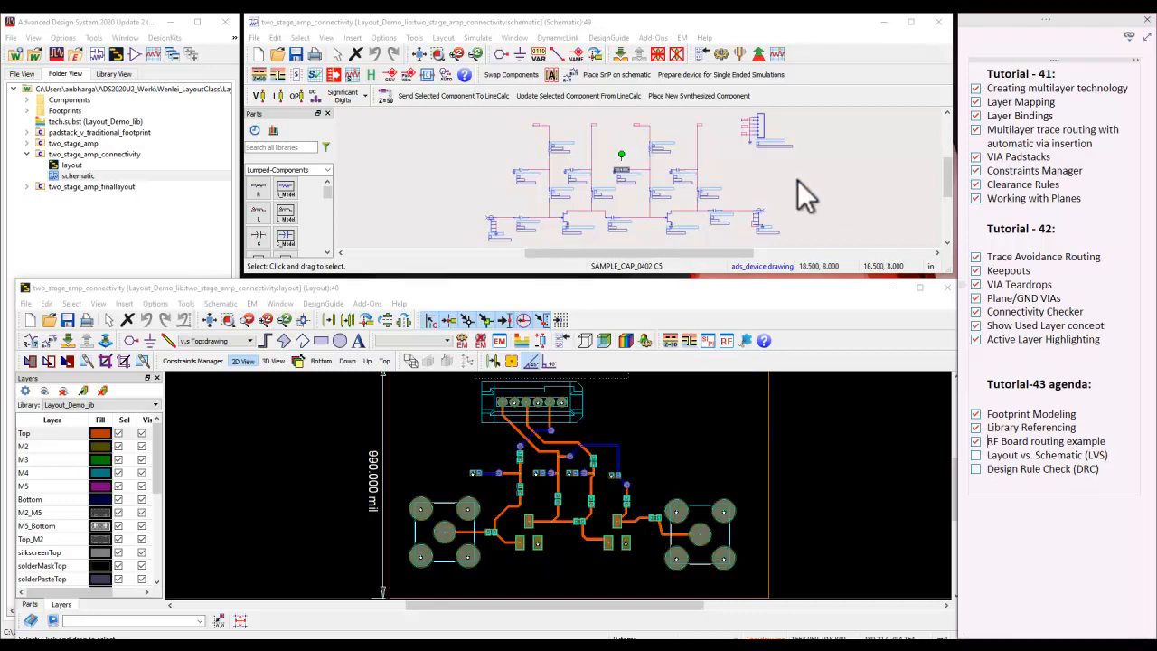
click(615, 284)
drag(613, 210, 587, 168)
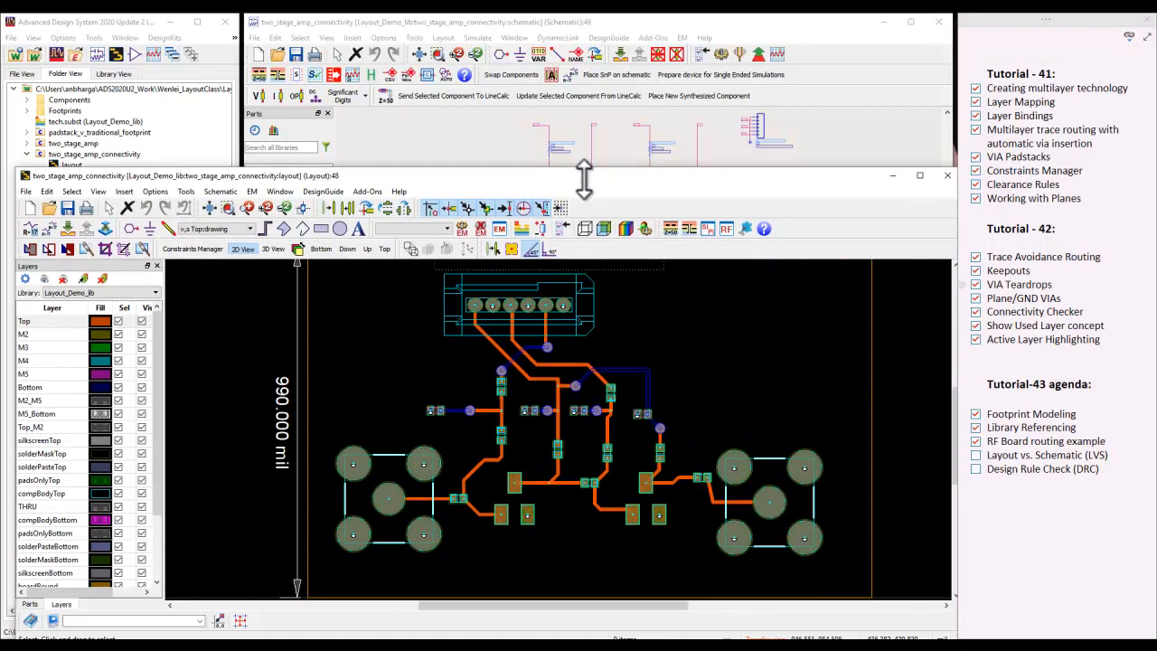
Run an ADS Desktop LVS comparison of the two_stage_amp_connectivity layout against its schematic
click(186, 191)
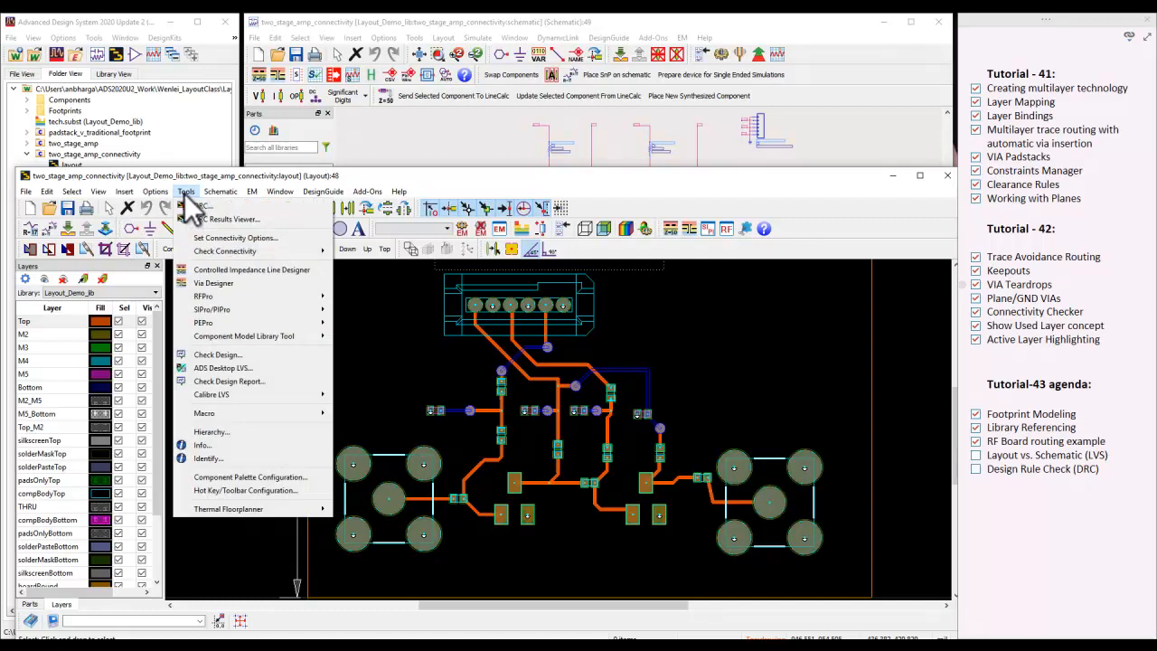
click(223, 369)
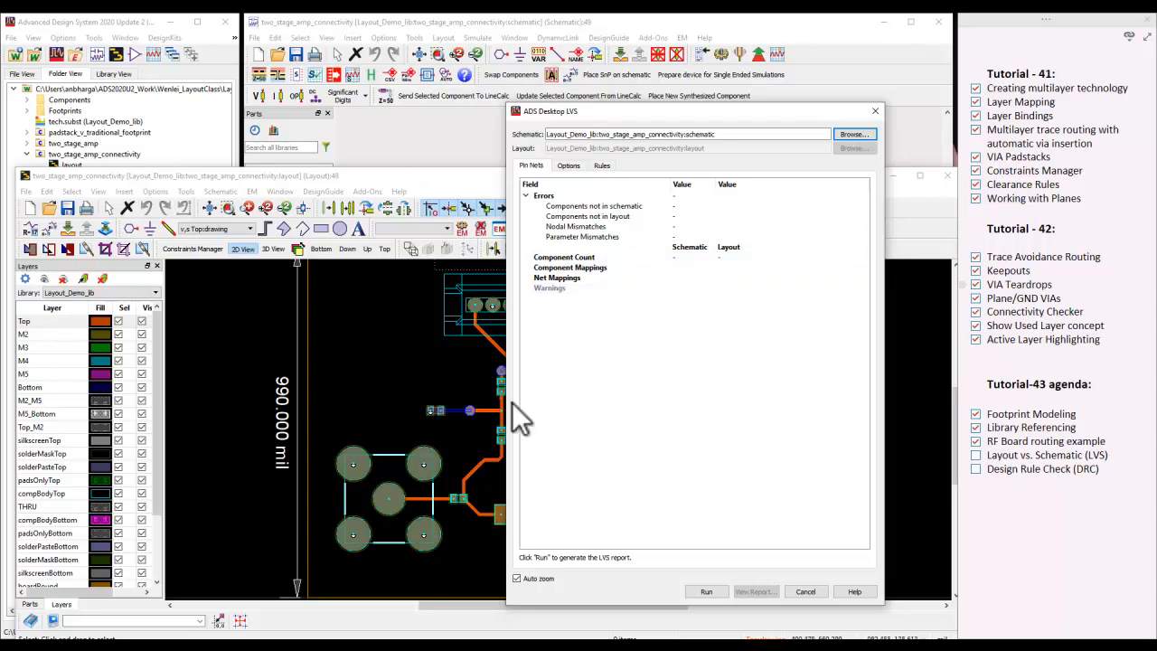
click(707, 593)
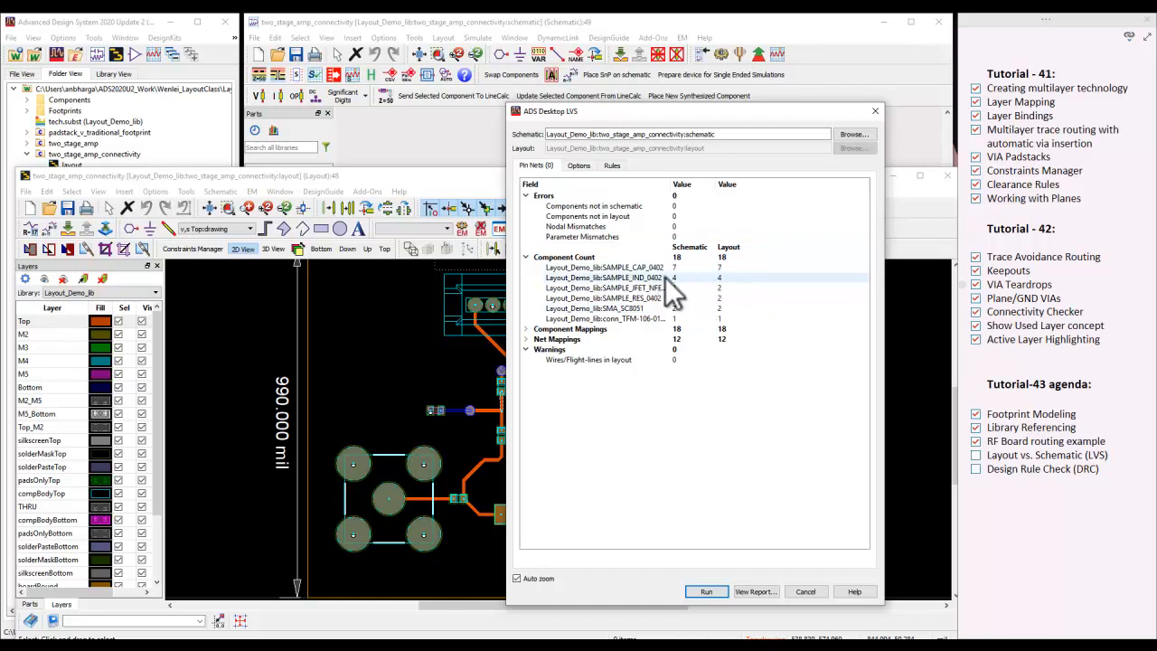
Locate the SAMPLE_IND_0402 components from the LVS report in the layout, keeping the report window clear of them
click(641, 279)
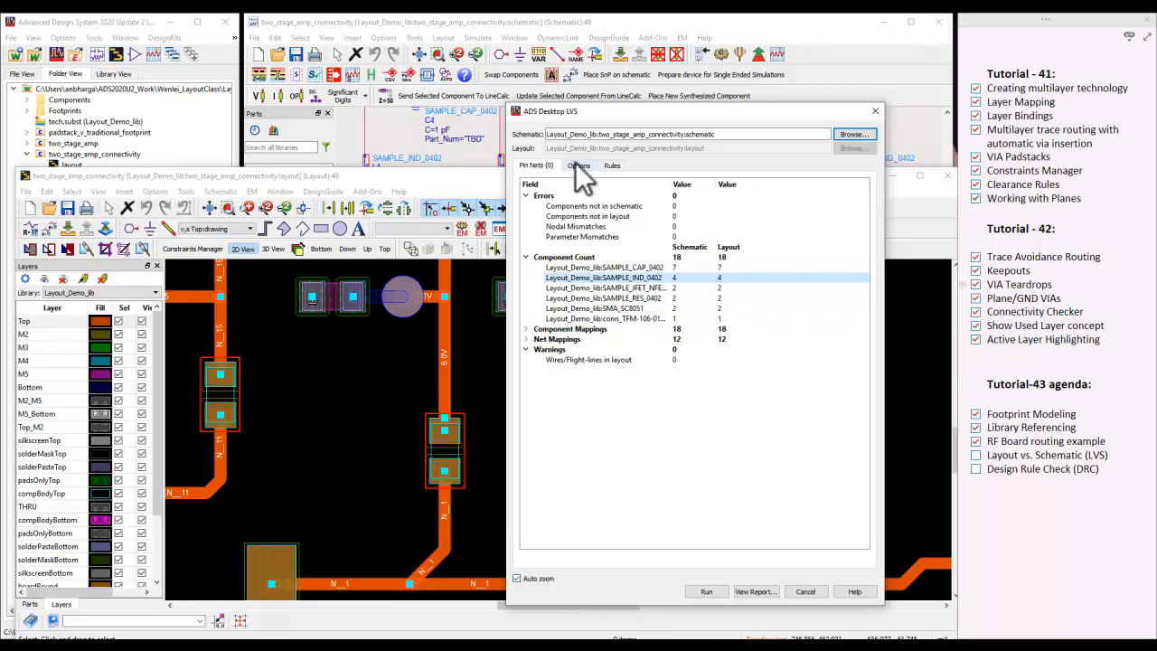
drag(585, 118, 792, 149)
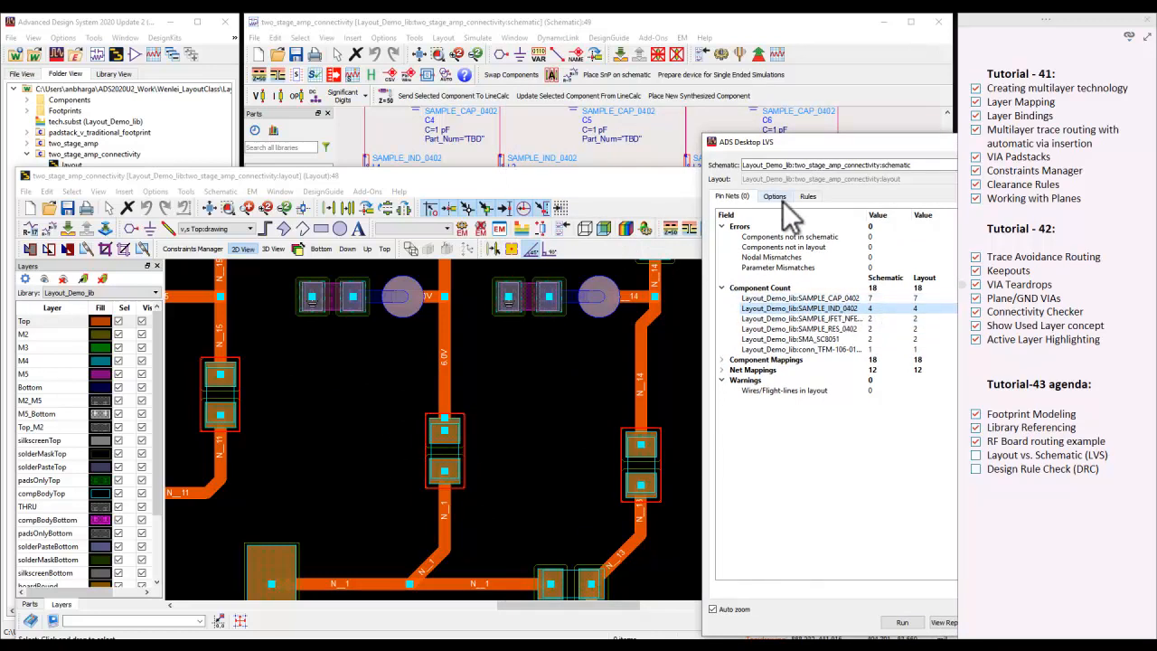
drag(815, 142, 616, 578)
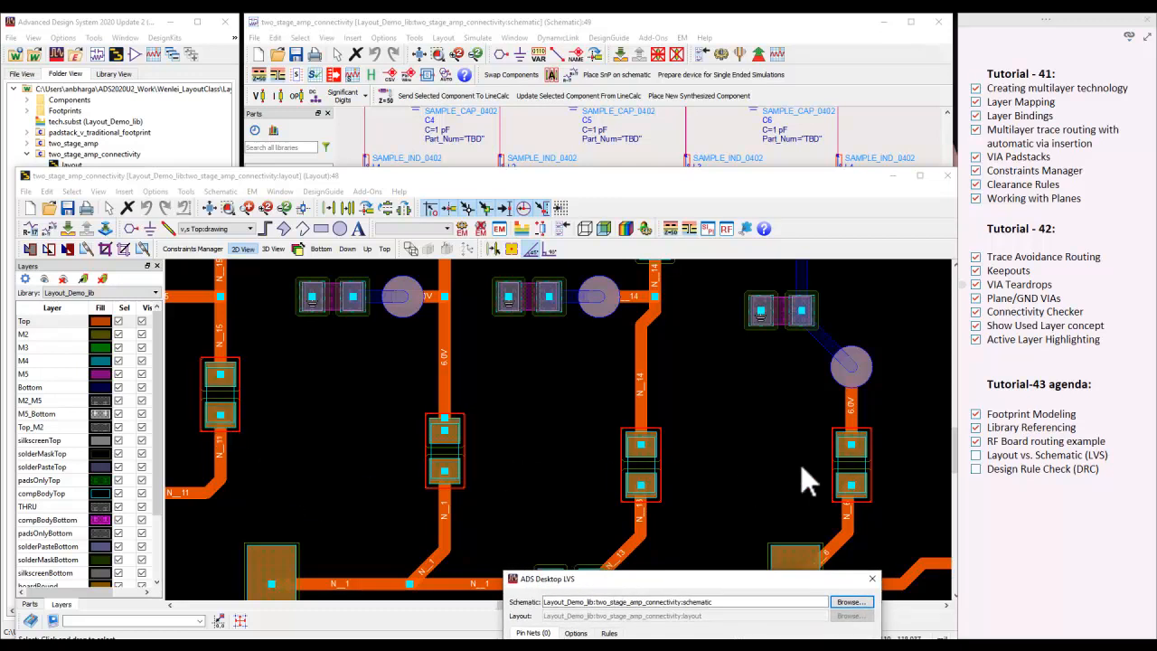
drag(699, 586, 583, 107)
Enable the Physical nets and Module analyses in the LVS options alongside Pin nets
click(461, 153)
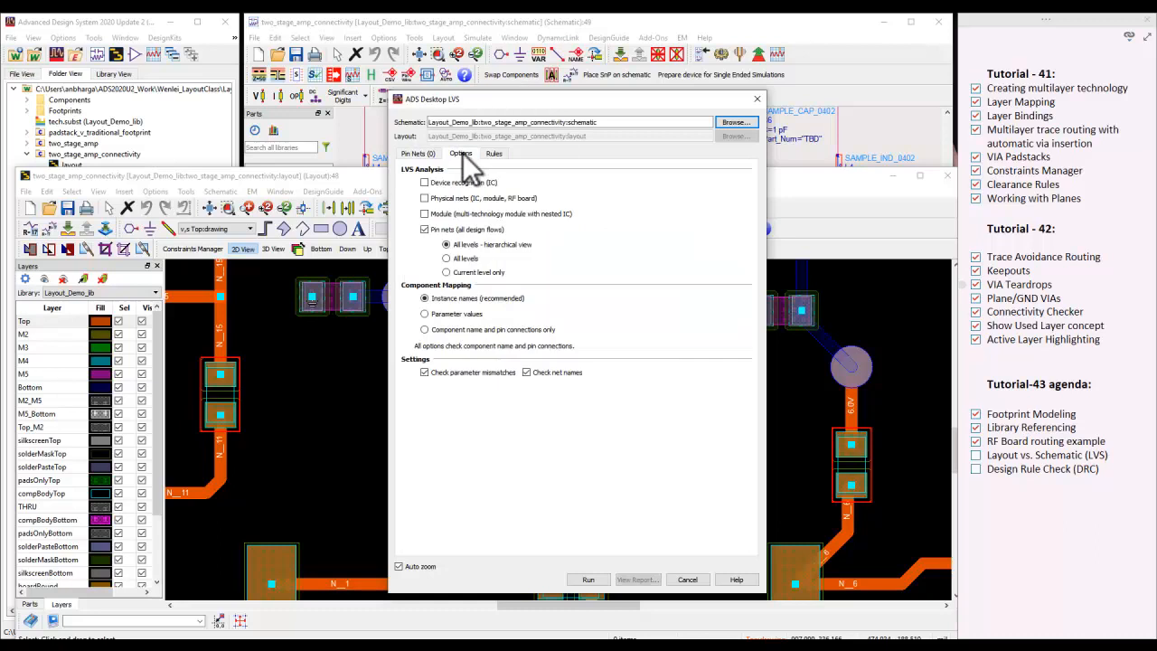
click(424, 198)
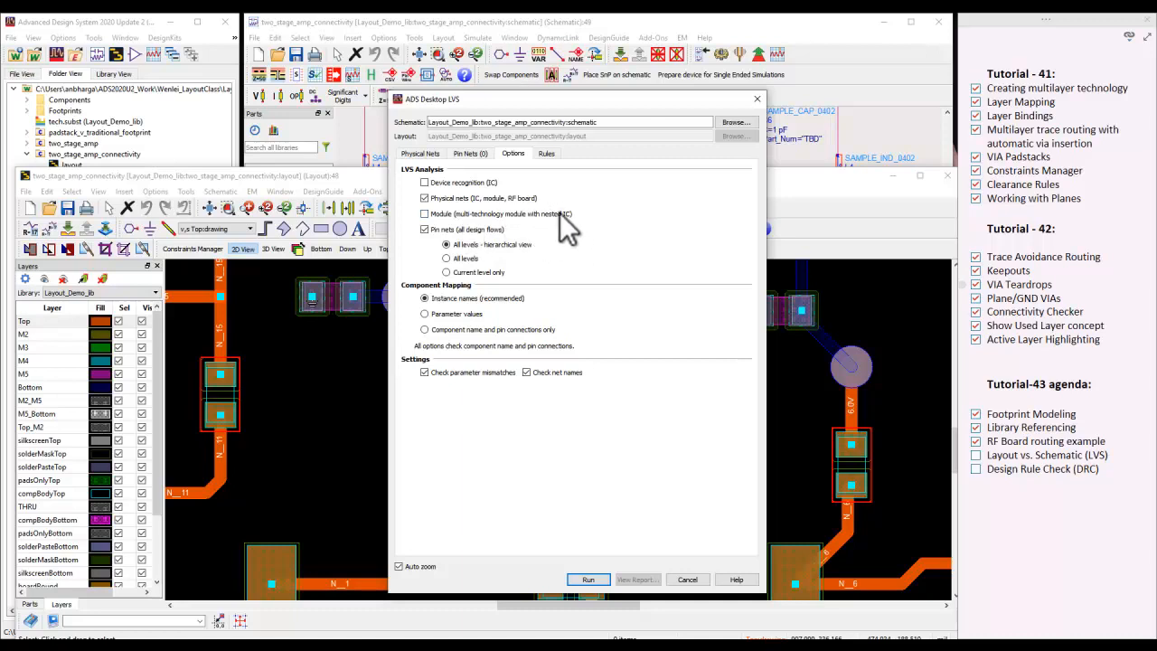
click(425, 215)
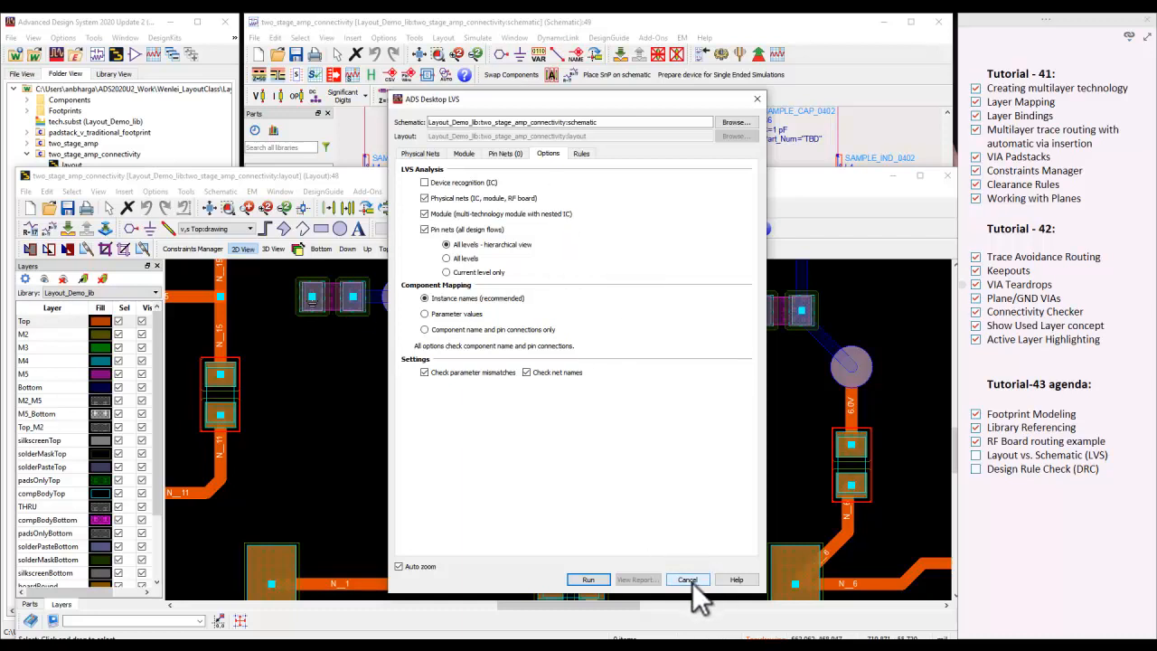
Consult the LVS Options Summary help page, then put the help window away
click(737, 580)
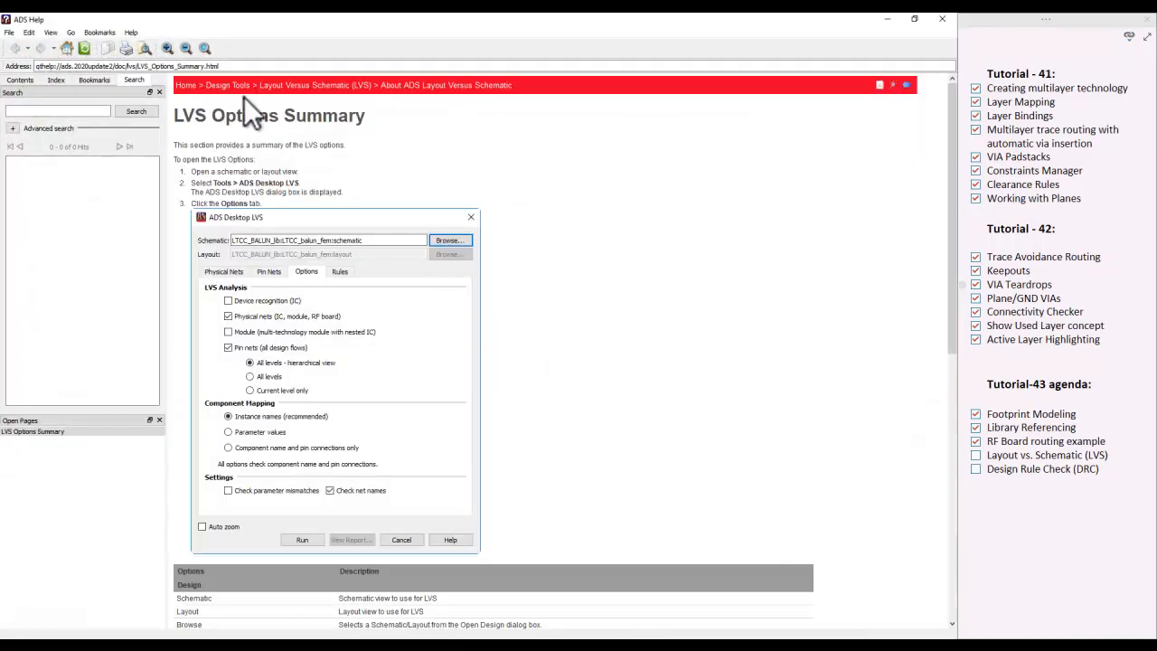
scroll(573, 316, down, 3)
scroll(573, 316, up, 3)
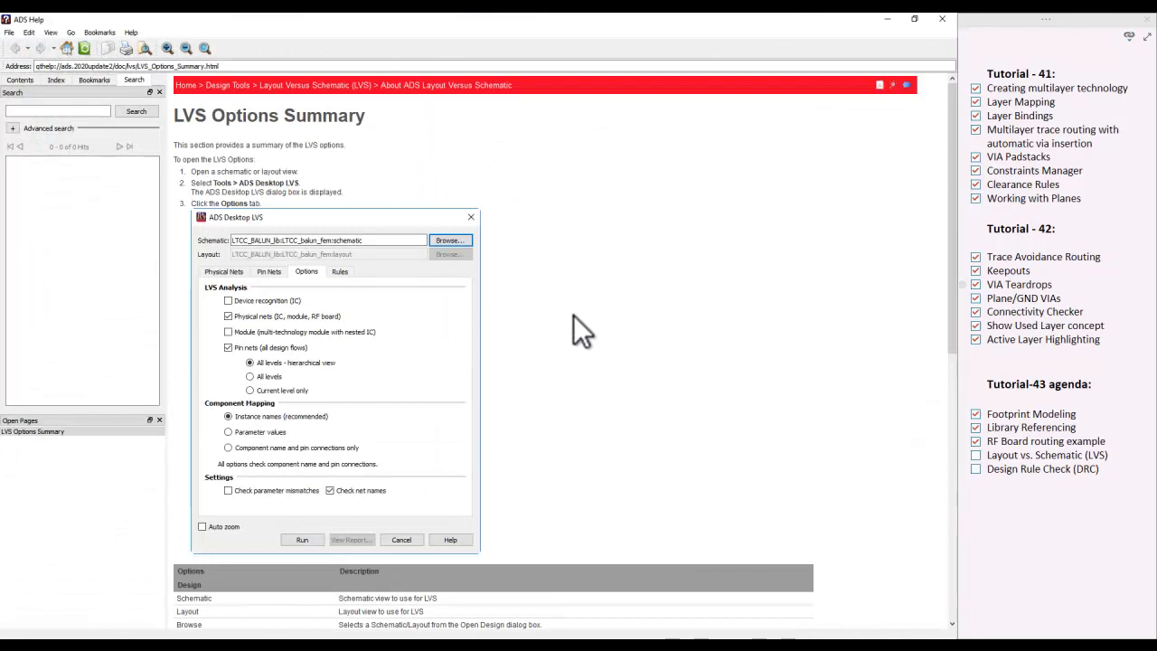
click(886, 18)
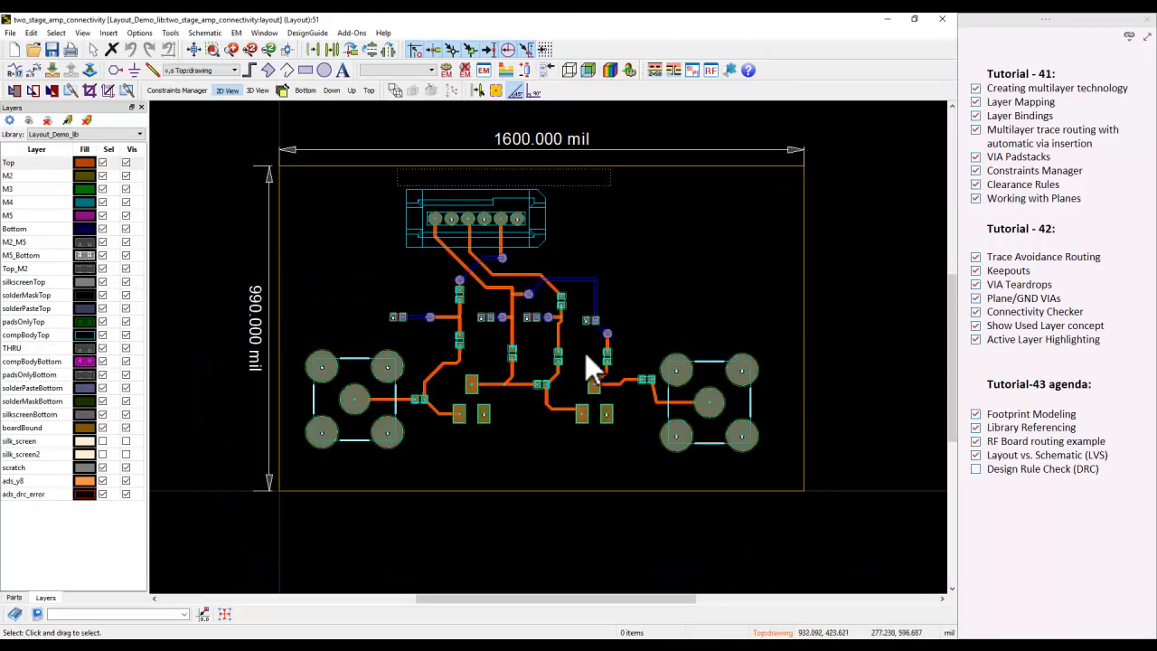
Open DRC for the layout and review the COPPER_SPACING rule and the rule files in the workspace's rules folder
click(170, 33)
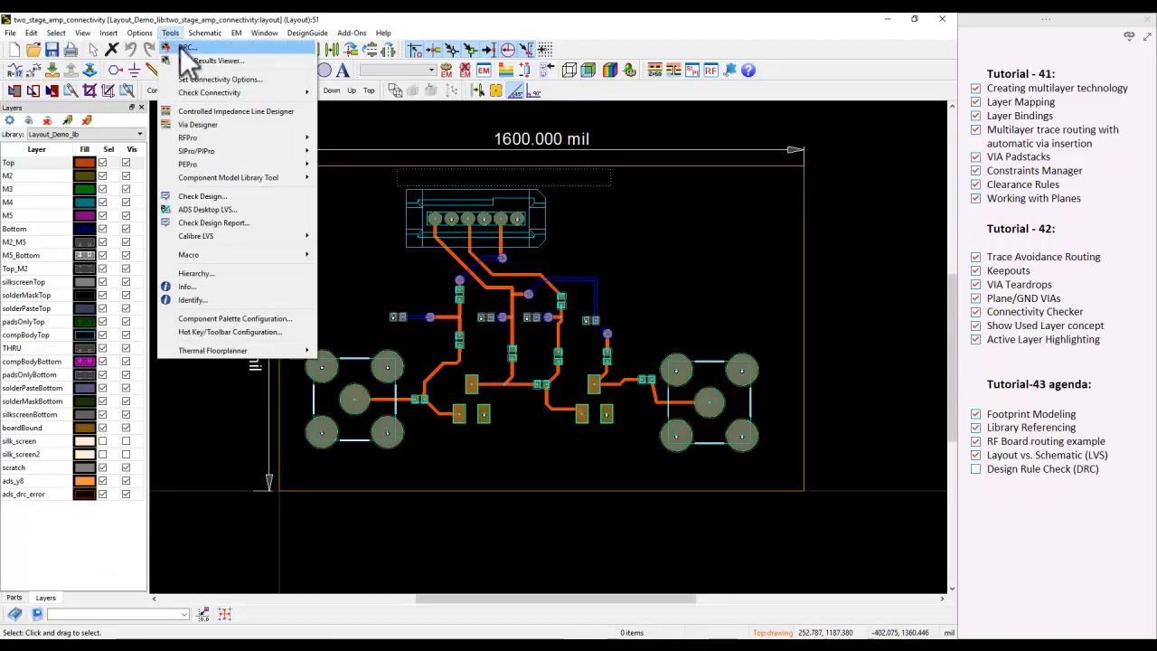
click(180, 47)
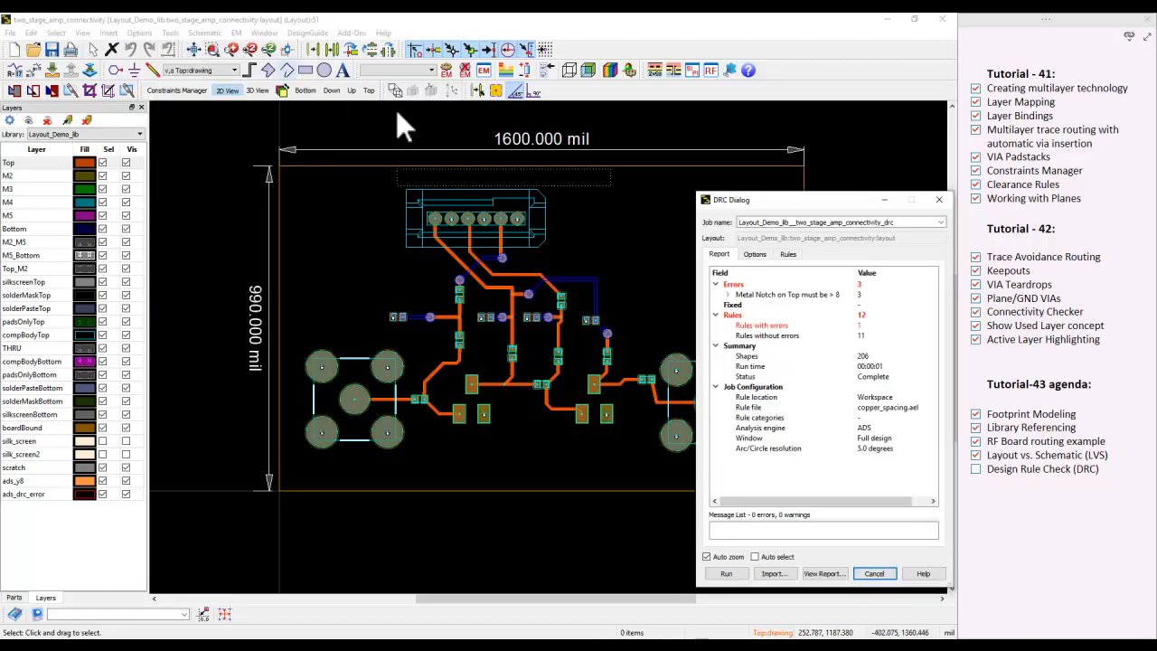
click(787, 254)
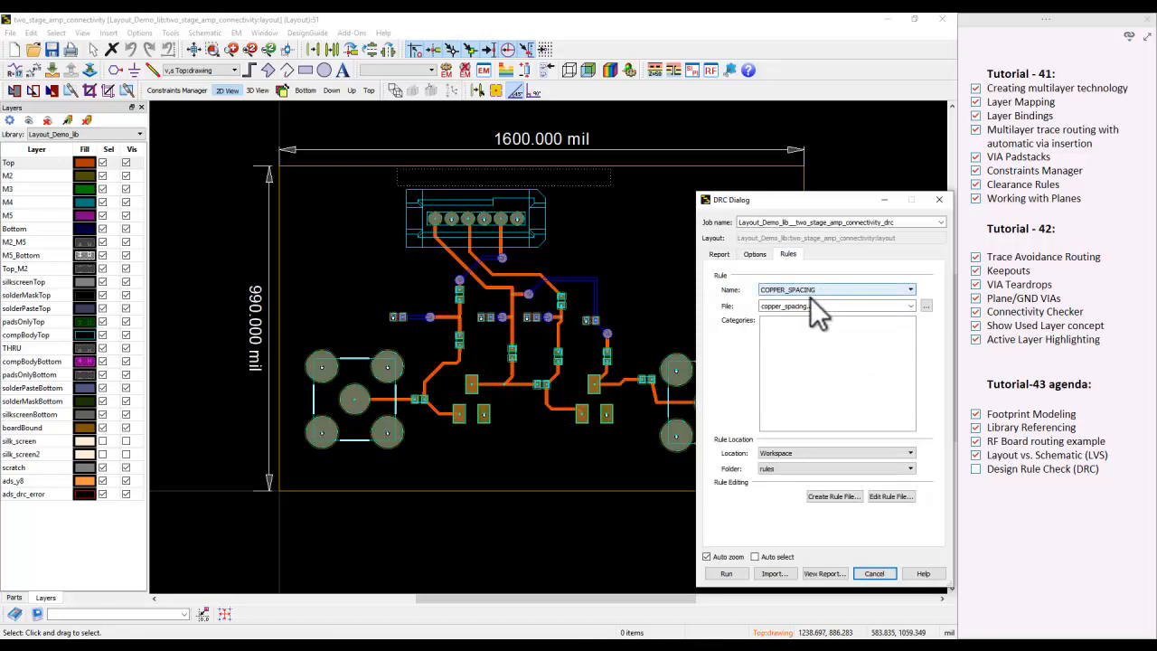
click(926, 307)
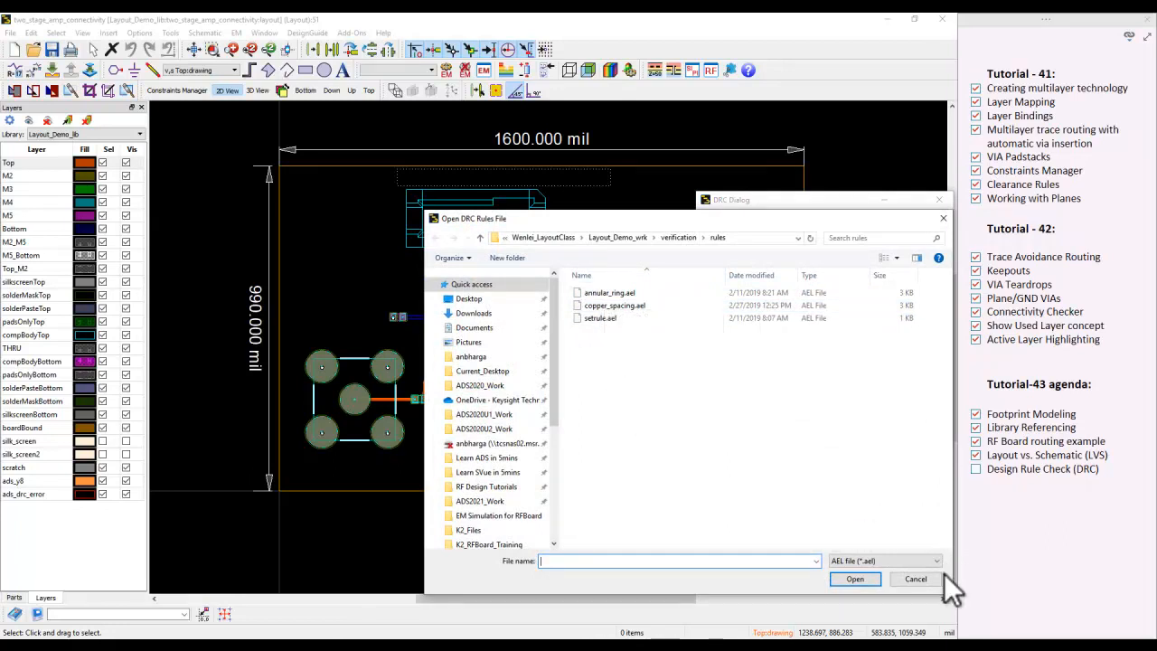
click(917, 580)
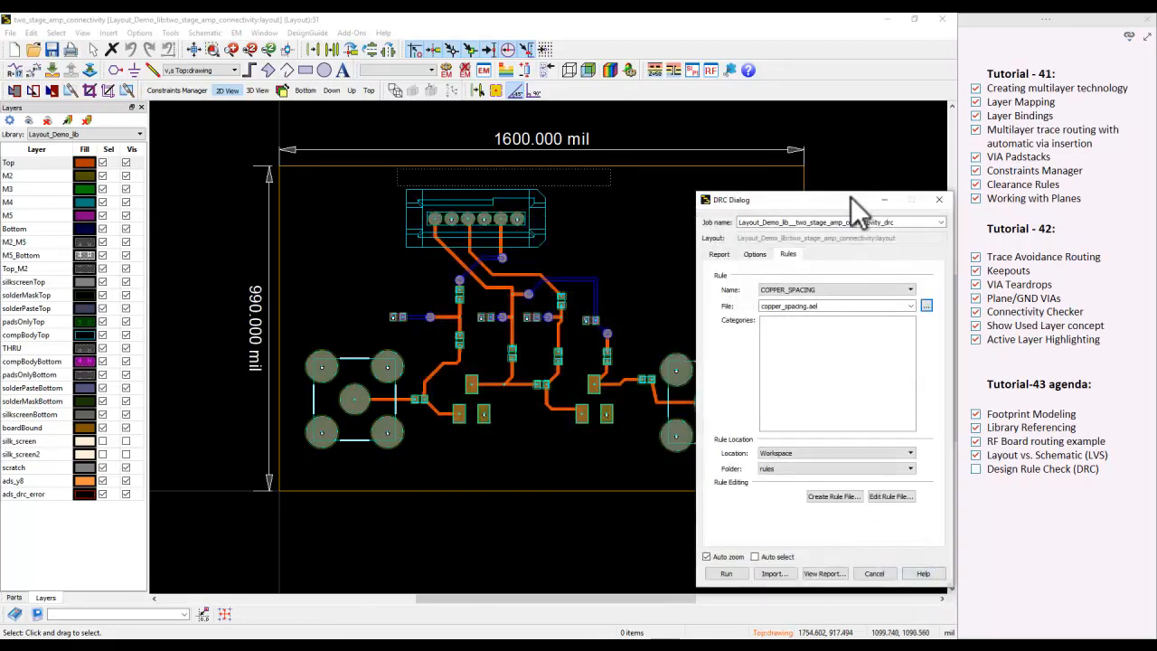
drag(851, 199, 810, 189)
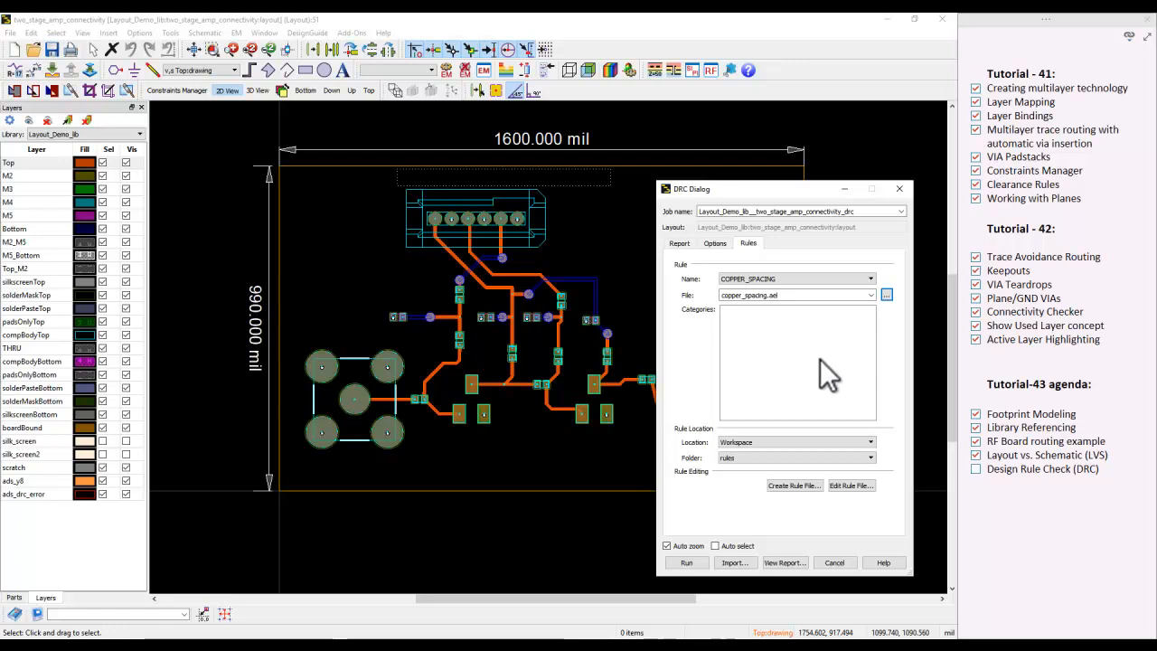
Examine the name, filename, minimum width, minimum spacing and layer settings for creating a width/spacing rule, then dismiss them without saving
click(790, 486)
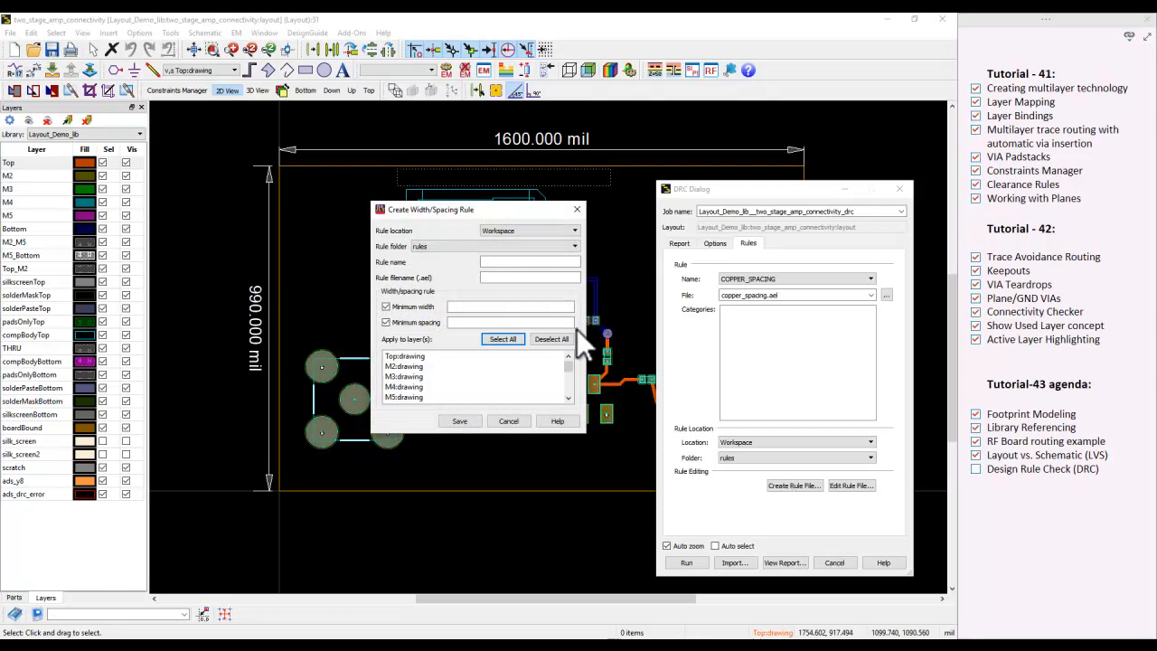
drag(489, 434, 489, 574)
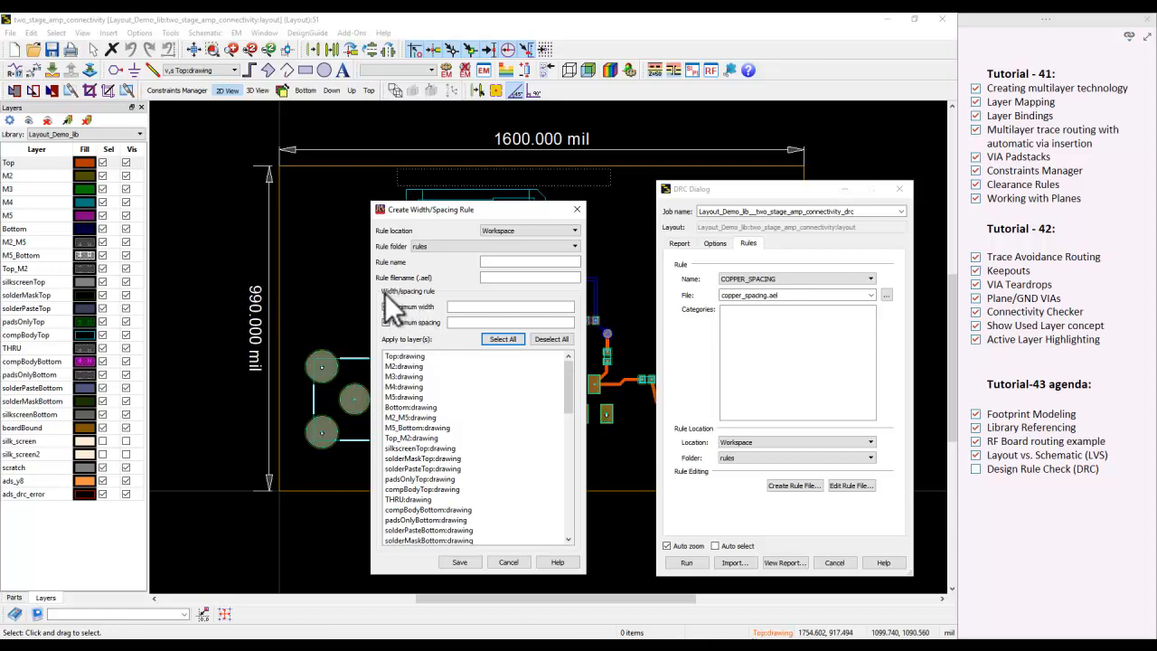
click(457, 308)
click(465, 321)
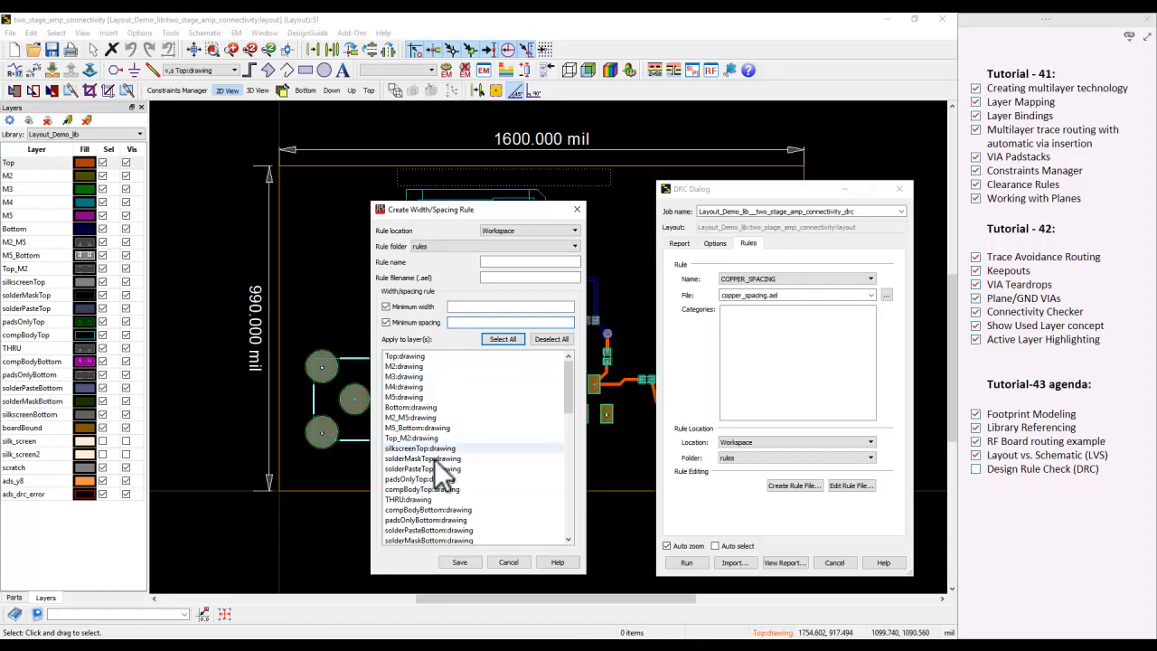
click(405, 357)
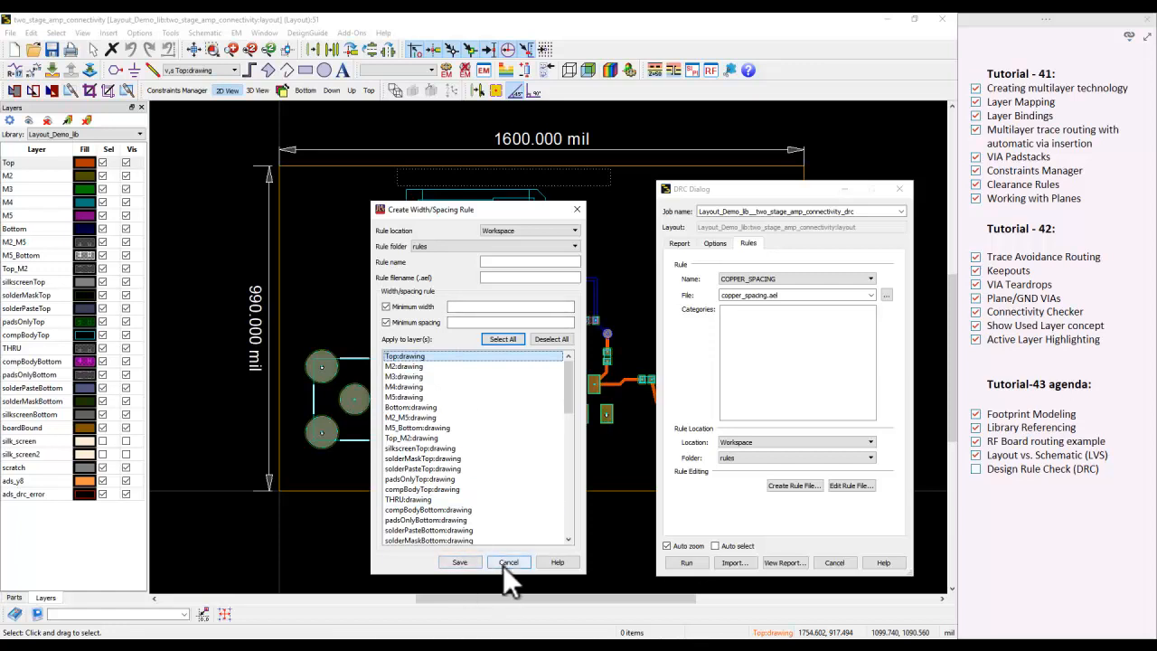
click(490, 265)
click(496, 277)
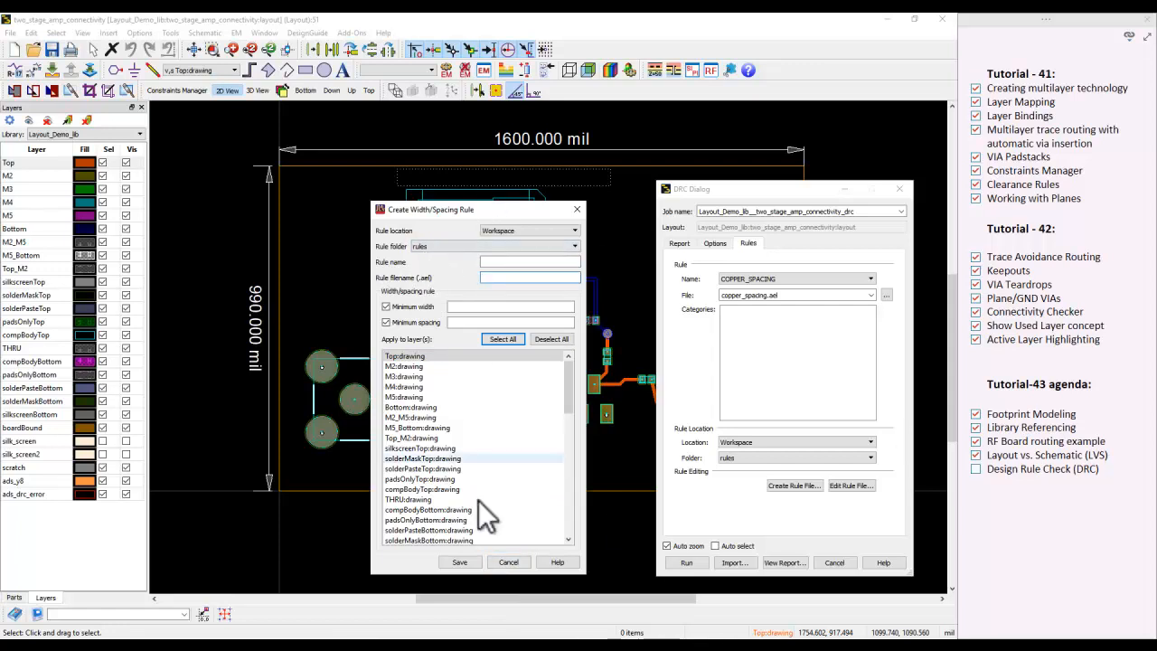
click(509, 562)
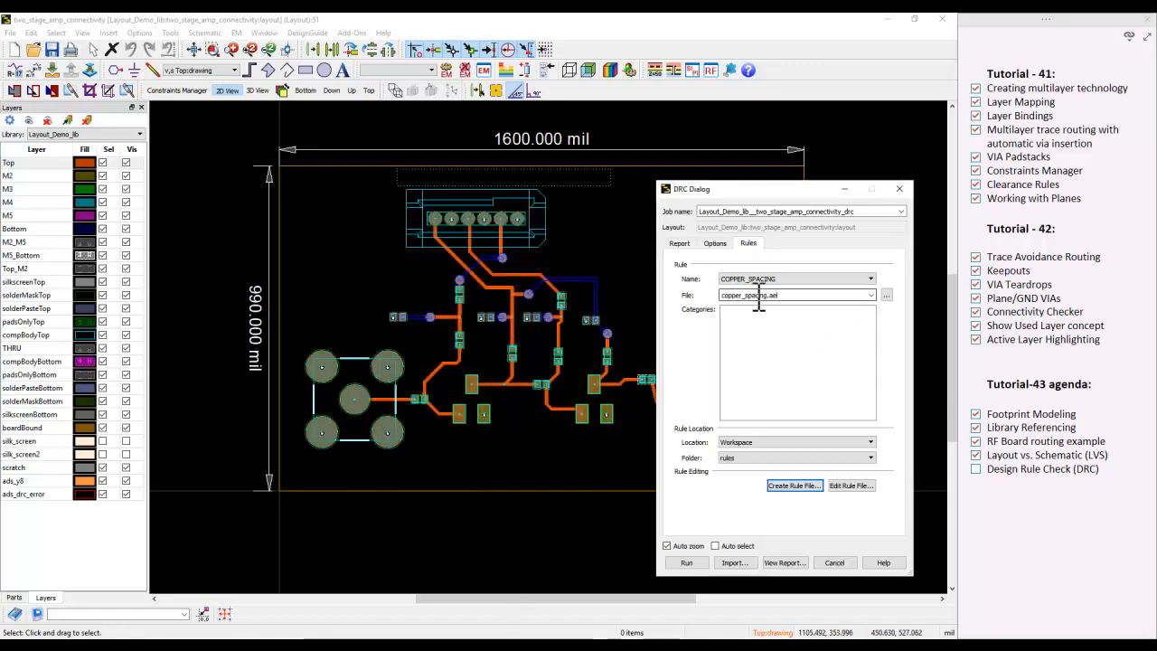
Run the DRC on the two_stage_amp_connectivity layout with the copper_spacing.ael rule file
click(680, 244)
scroll(541, 345, down, 4)
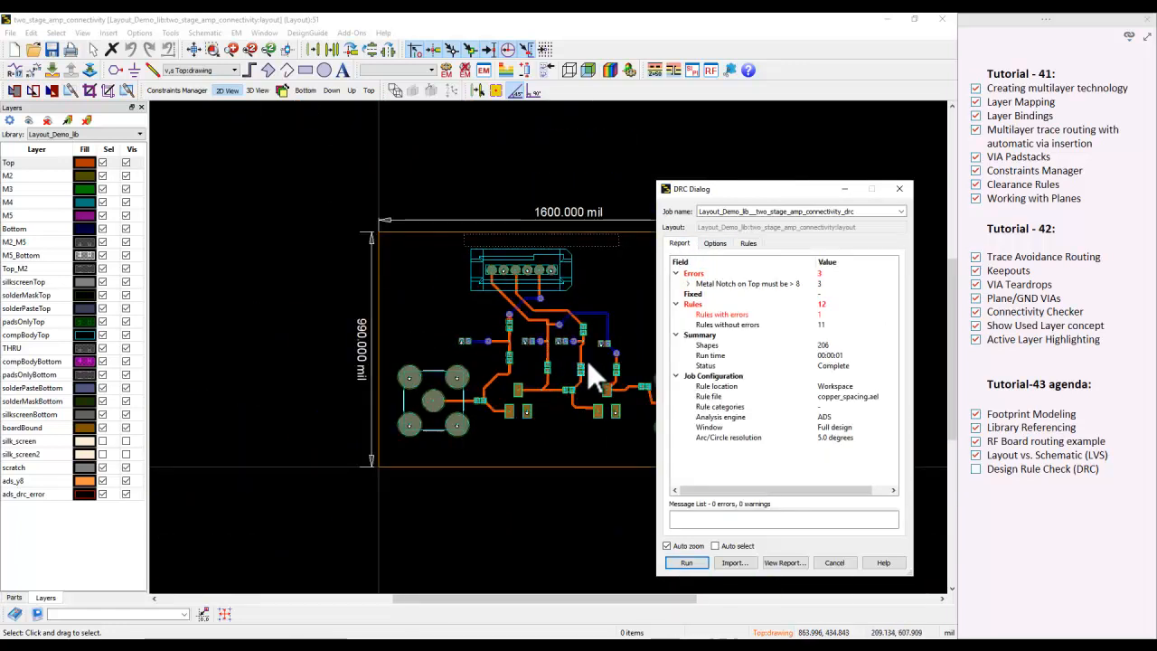
scroll(660, 372, up, 1)
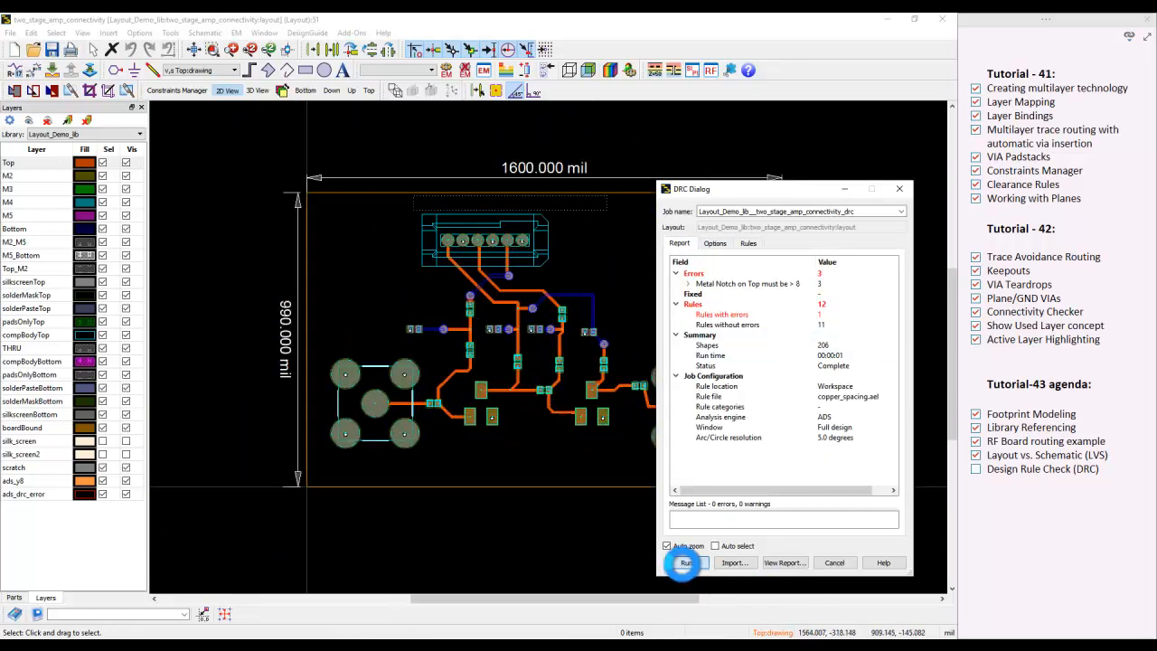
click(684, 562)
click(795, 423)
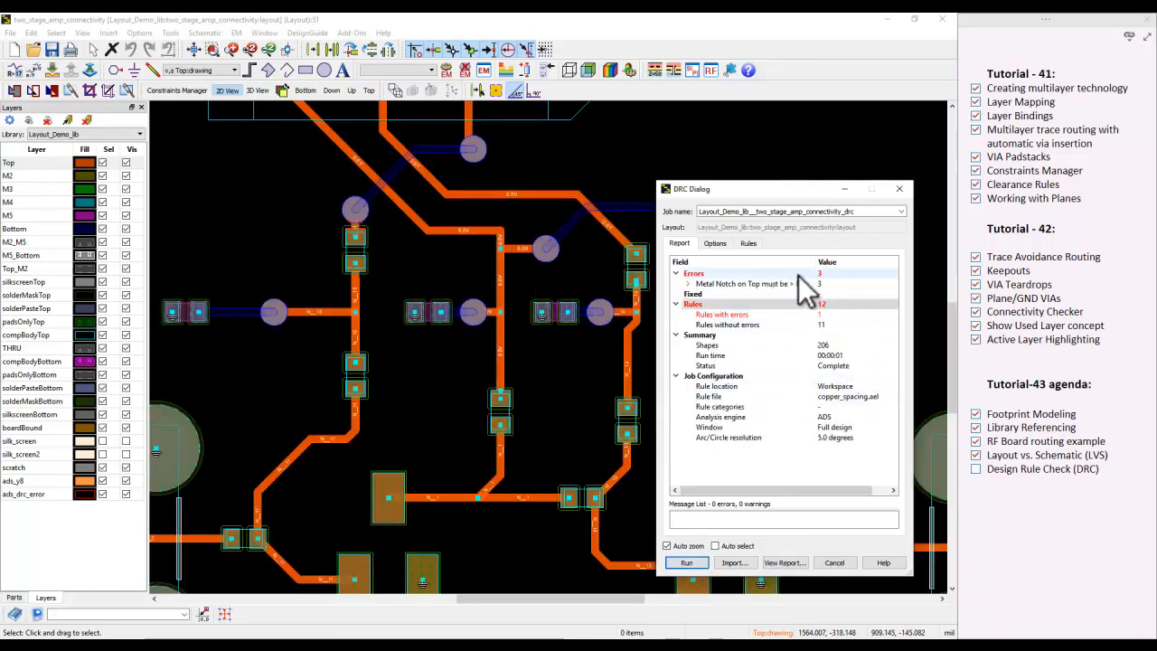
Inspect the first two Metal Notch on Top errors in the layout, with the DRC report moved aside, then close the report
click(687, 284)
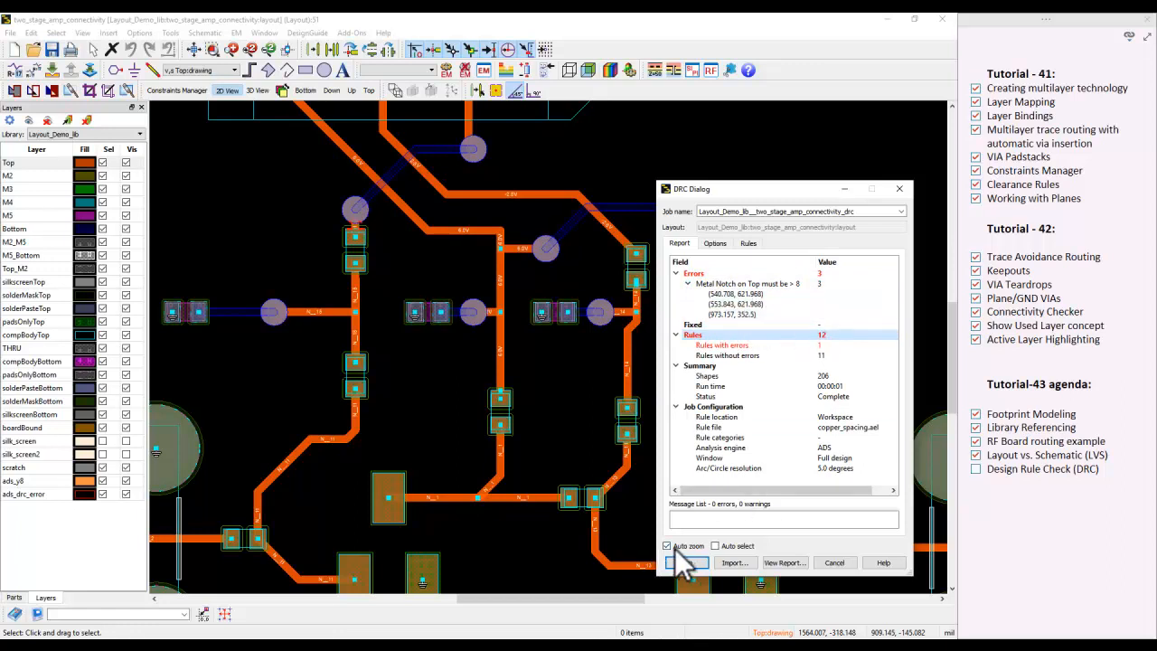
click(732, 294)
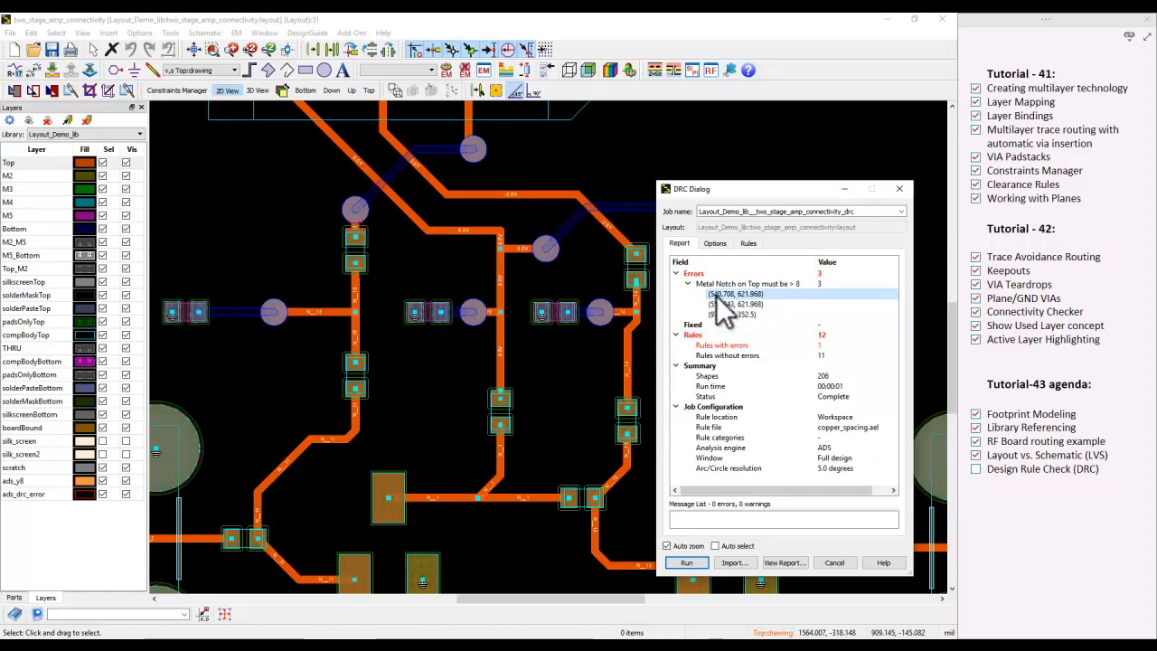
drag(780, 188, 128, 122)
scroll(631, 479, down, 3)
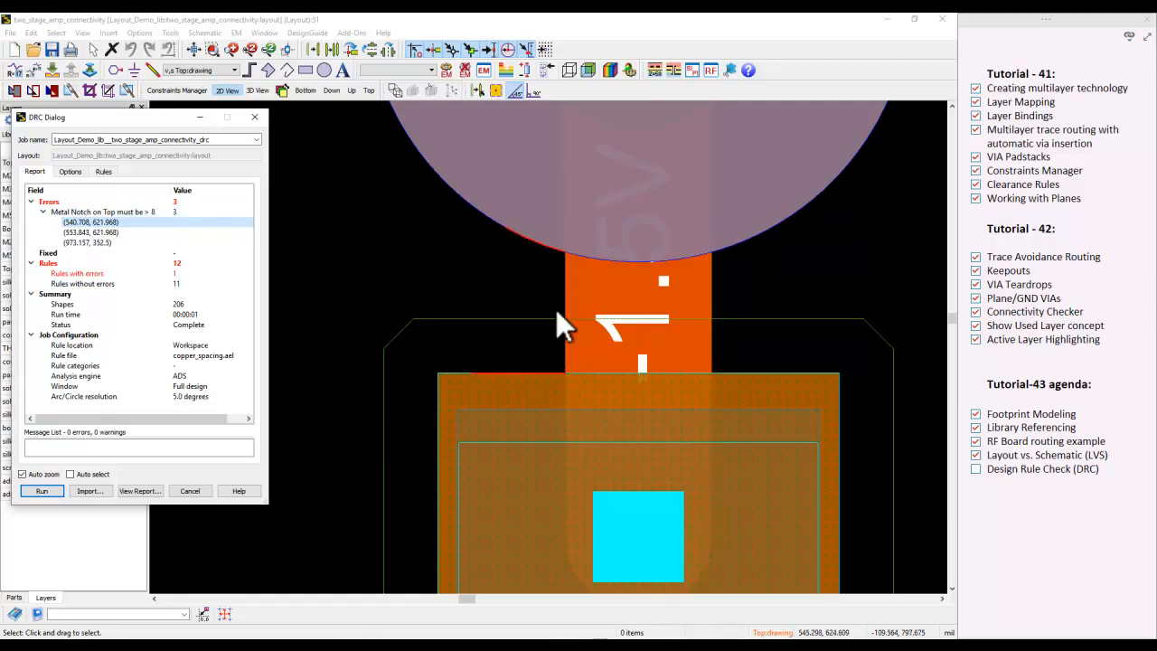
click(86, 233)
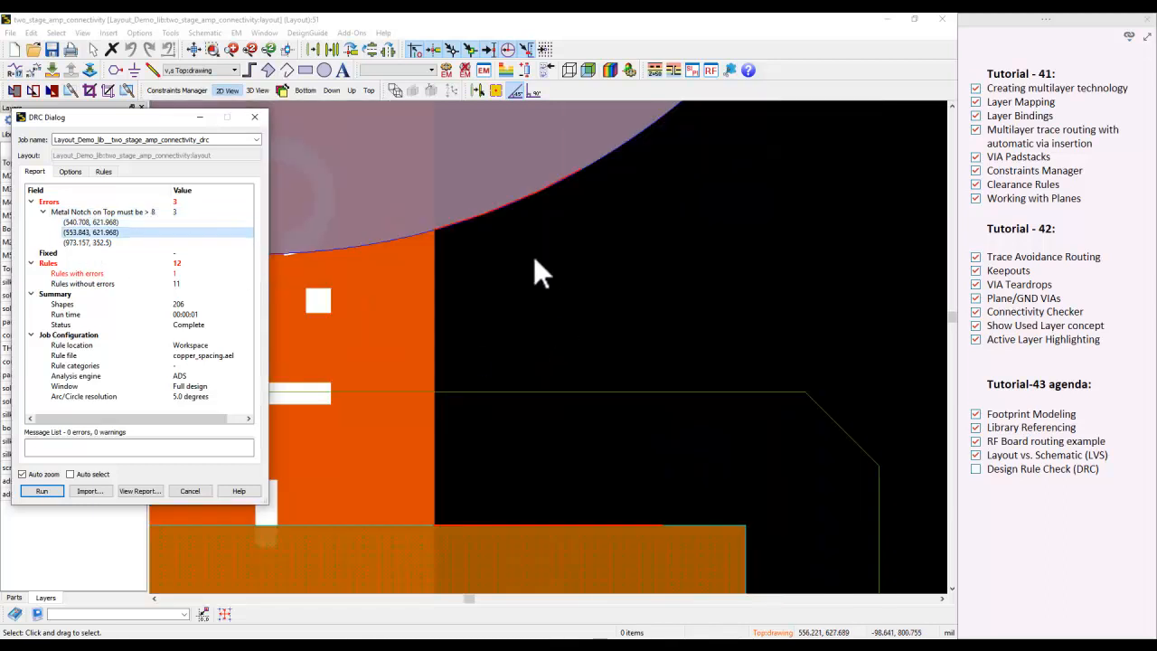
scroll(523, 411, down, 3)
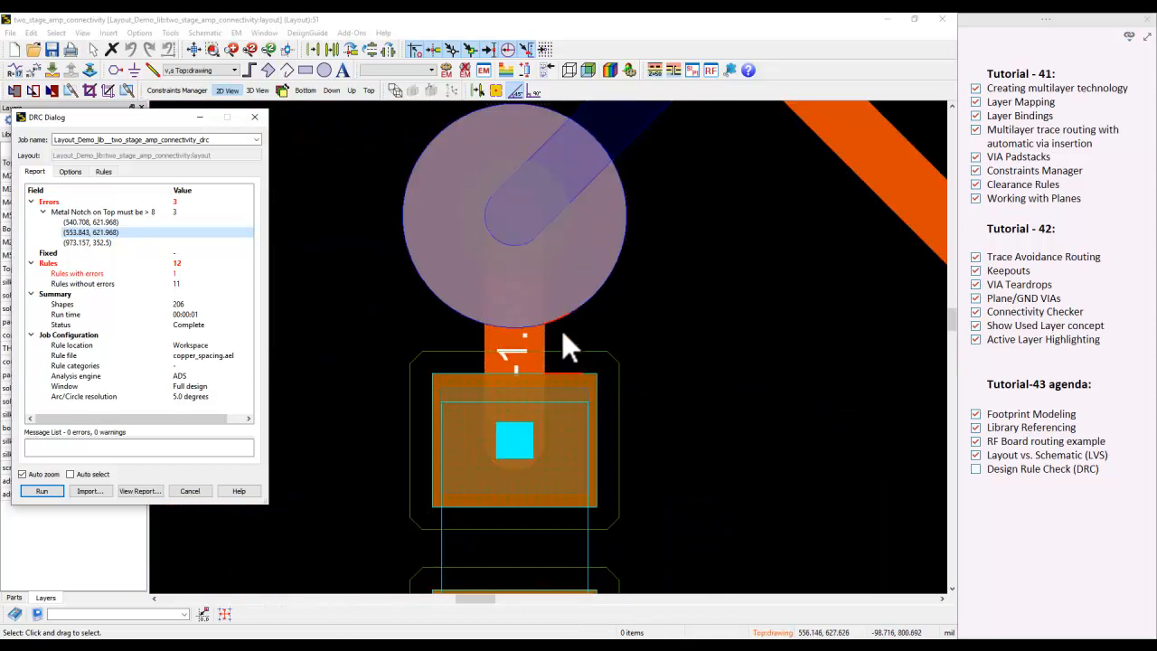
click(191, 491)
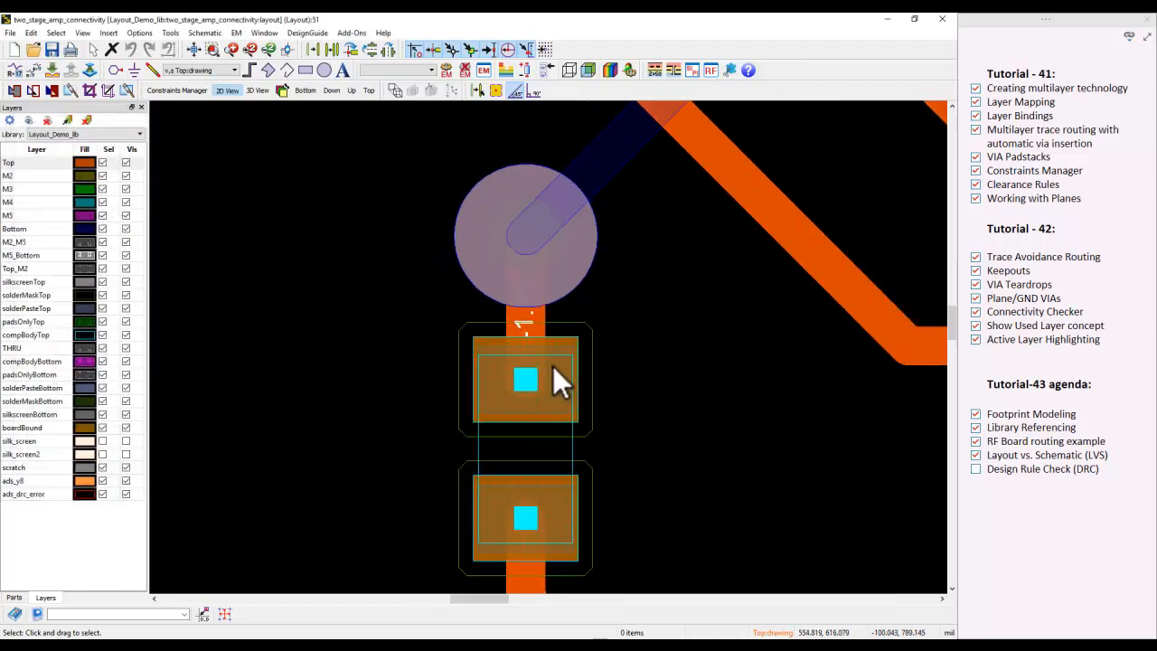
Move the -1.5V via above the upper resistor pad farther from that pad and rerun the DRC
scroll(553, 366, down, 3)
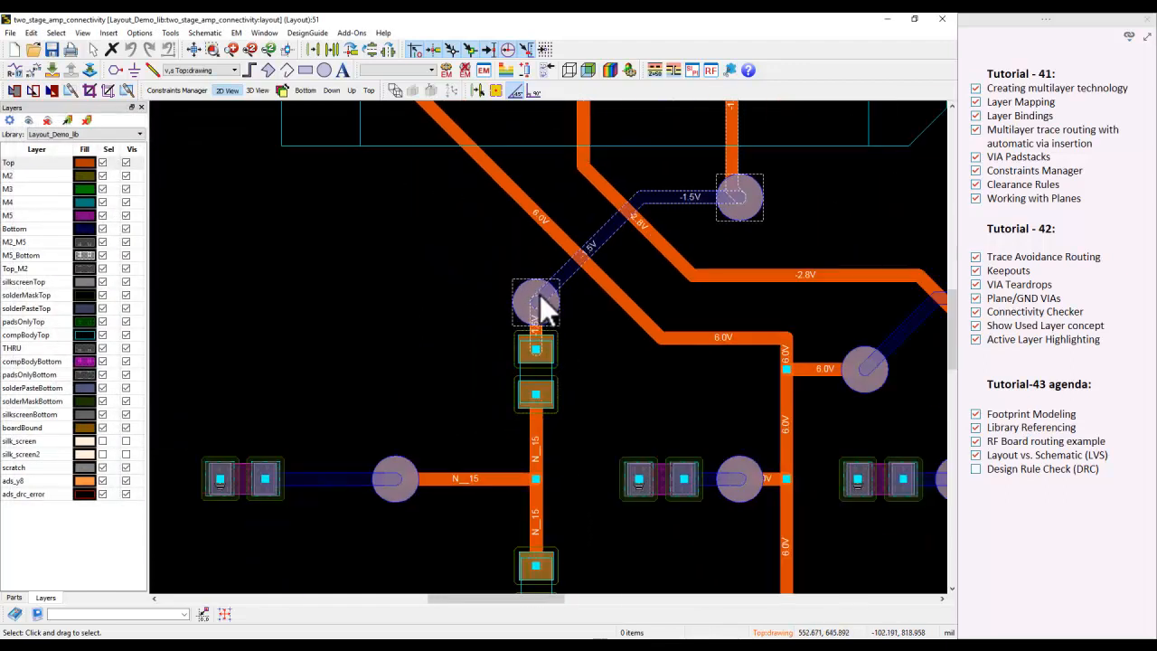
drag(540, 293, 535, 273)
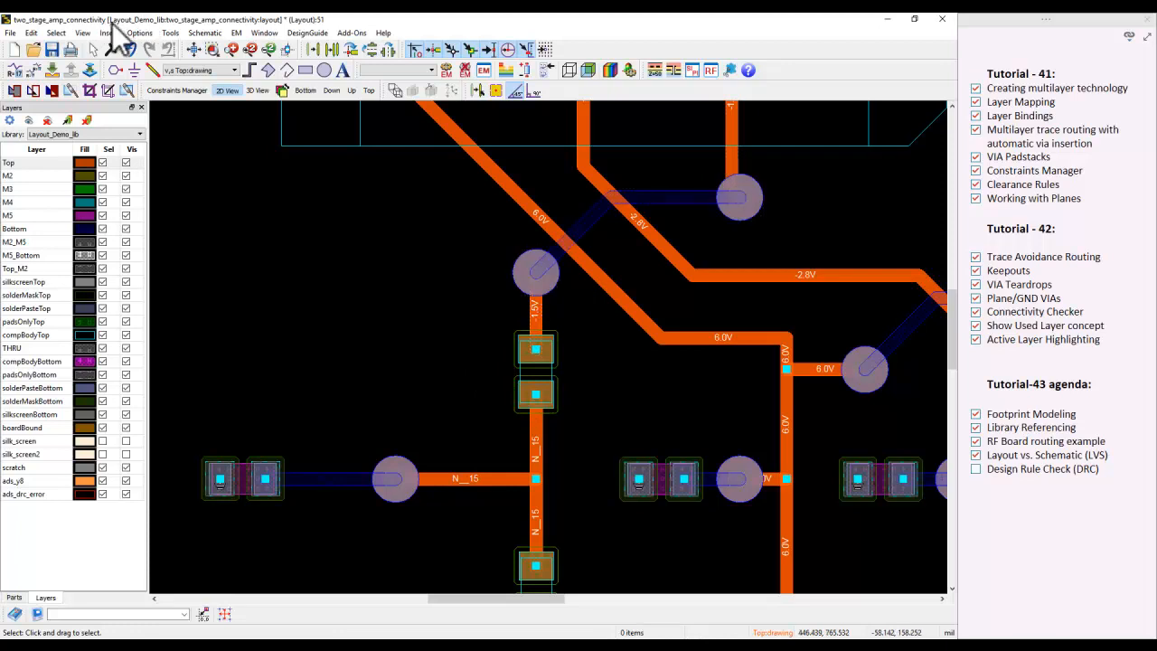
click(137, 32)
click(181, 50)
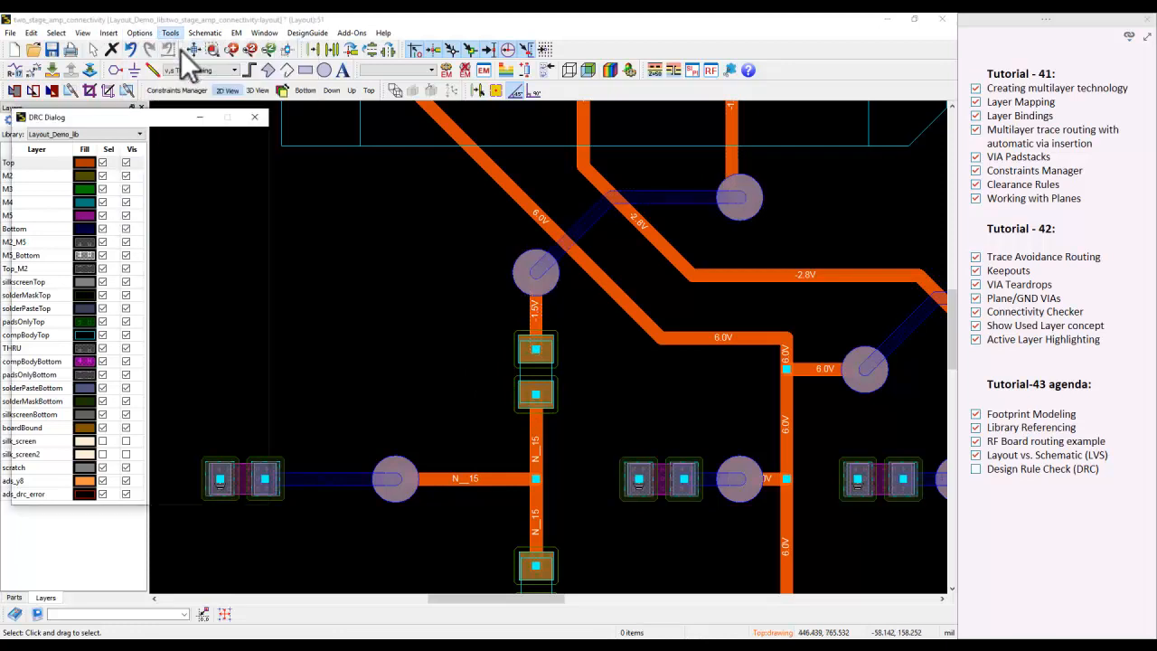
click(40, 490)
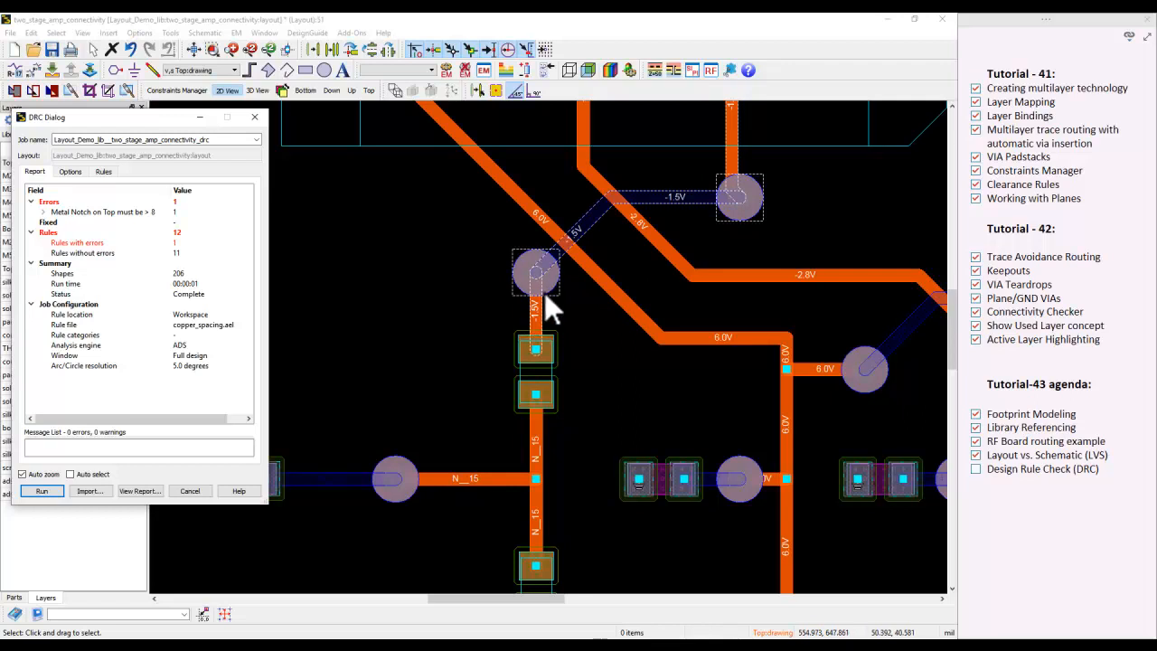
Inspect the remaining Metal Notch on Top error at (973.157, 352.5) in the layout and close the DRC report
click(43, 211)
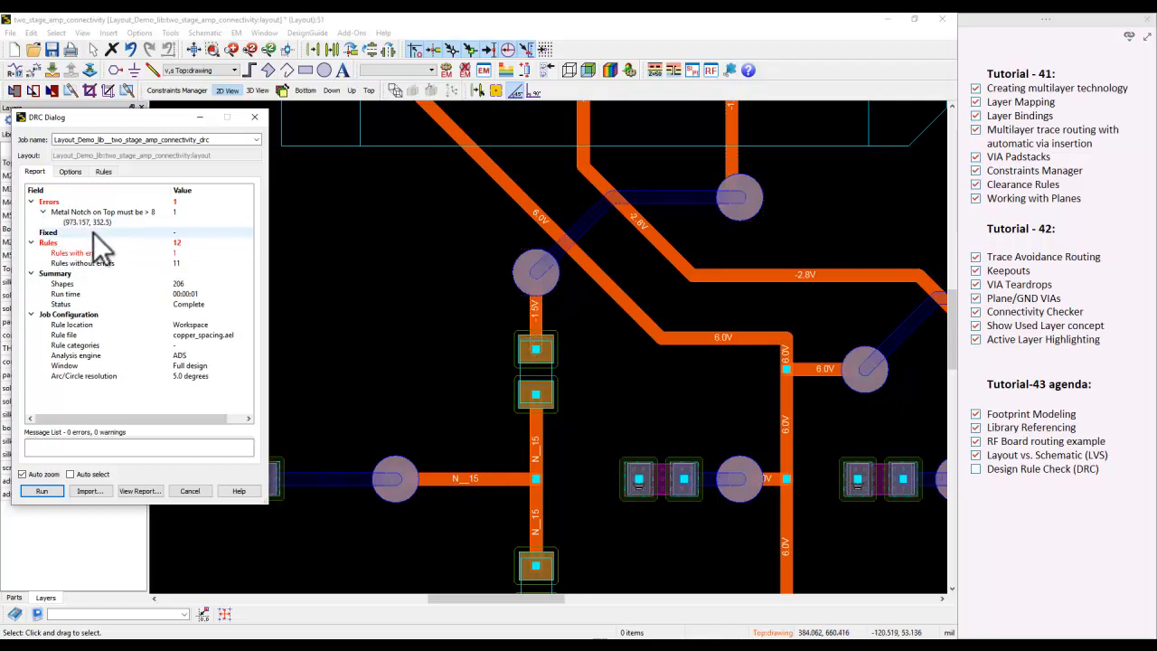
click(90, 222)
scroll(547, 346, down, 3)
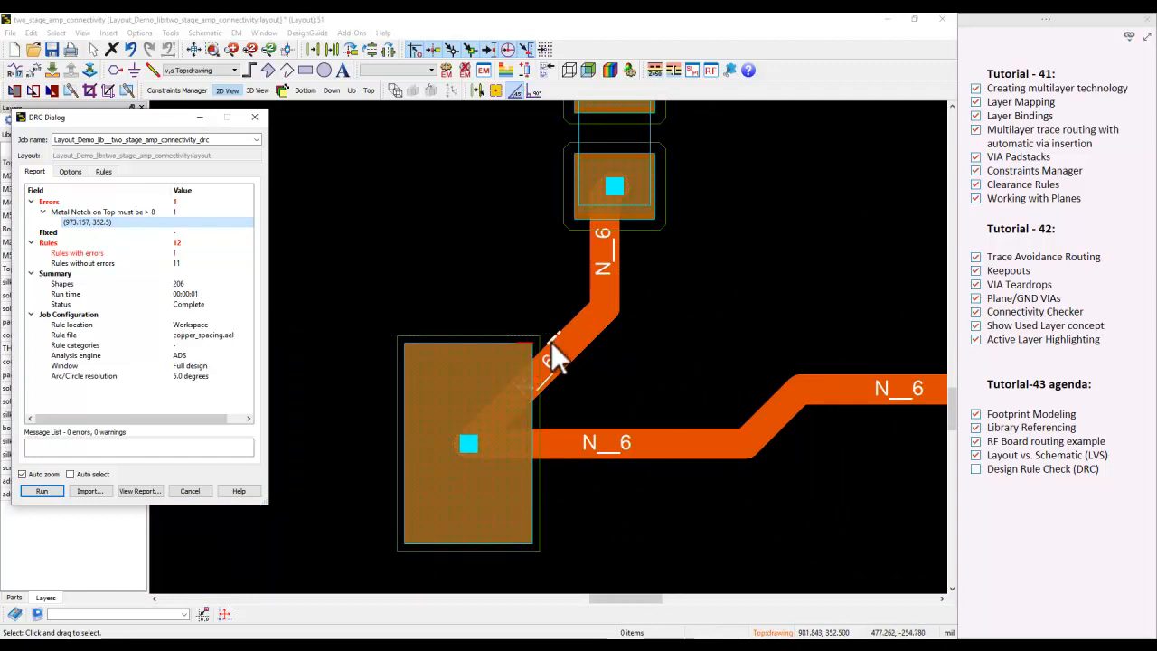
click(144, 213)
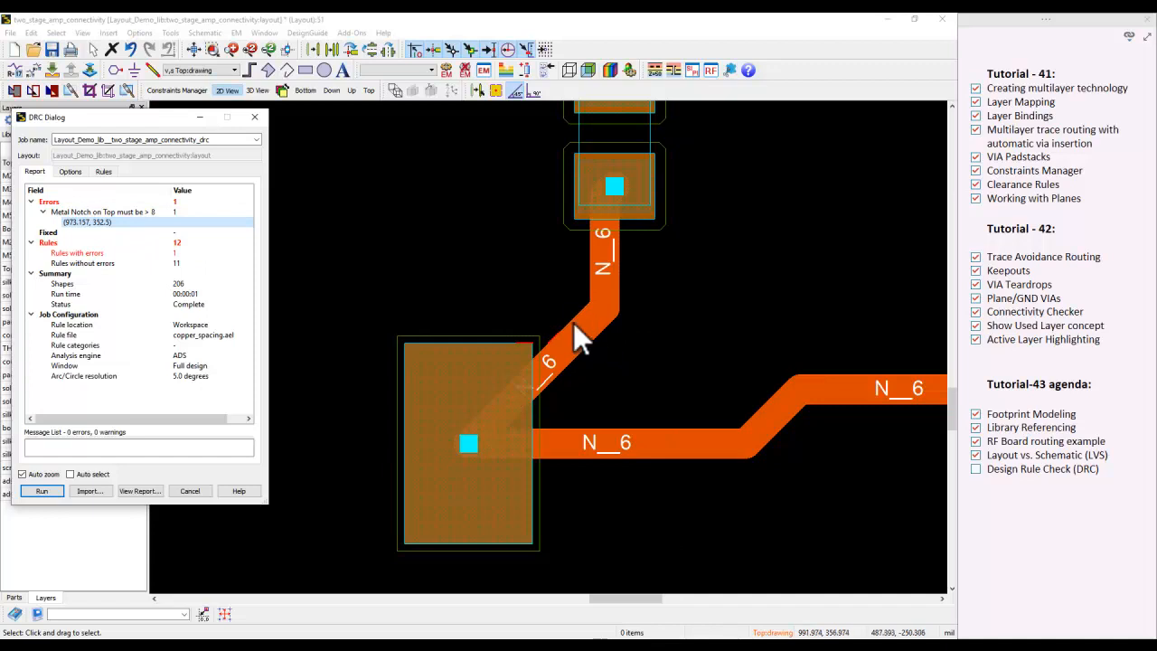
click(254, 117)
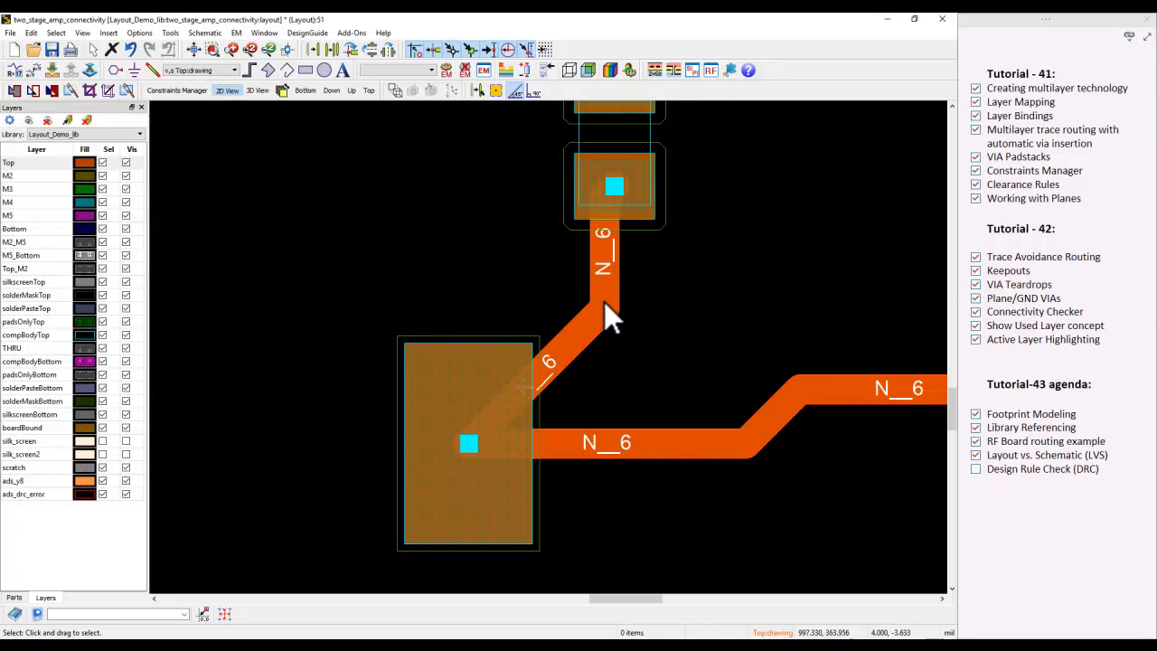
Try to reshape the angled N__6 trace between the small component pad and the large transistor pad
scroll(605, 303, down, 3)
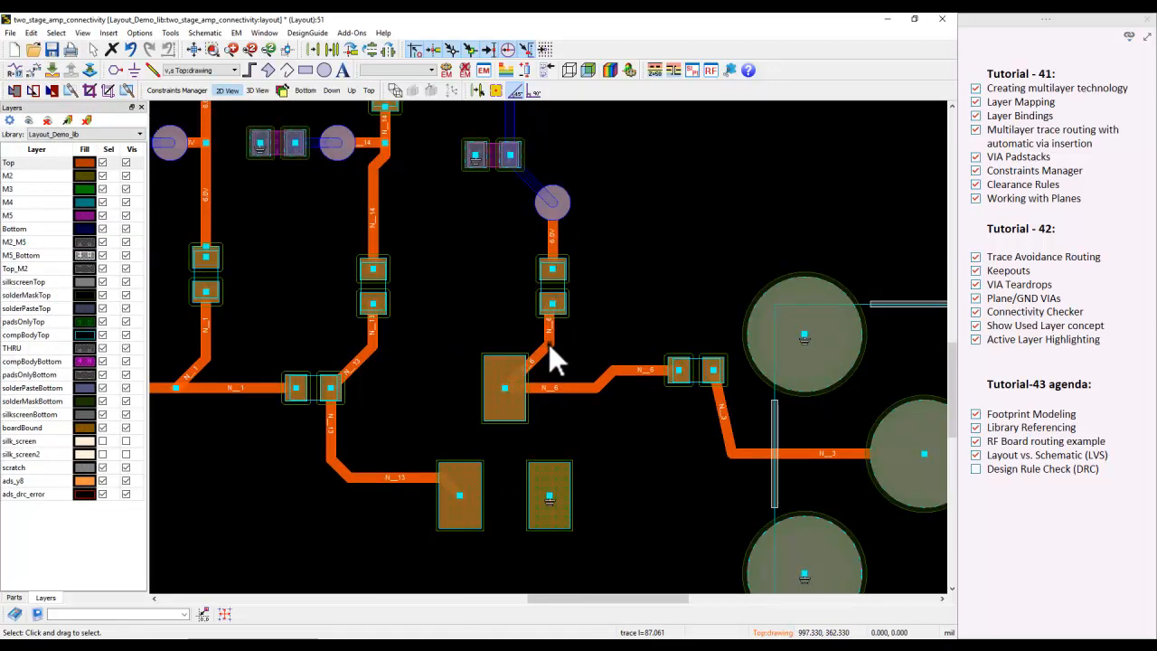
click(534, 360)
mouse_move(532, 361)
mouse_down()
mouse_move(510, 356)
mouse_move(504, 333)
mouse_move(538, 356)
mouse_move(526, 339)
mouse_move(503, 336)
mouse_move(530, 360)
mouse_up()
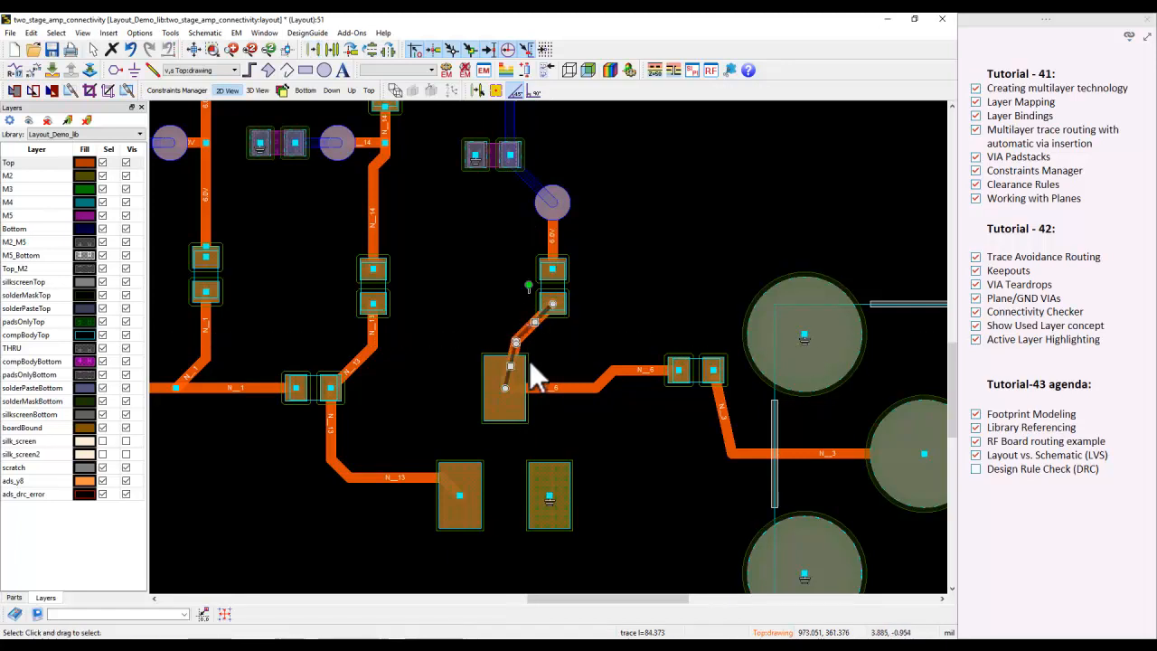
scroll(515, 369, up, 2)
scroll(552, 342, up, 2)
scroll(550, 312, down, 2)
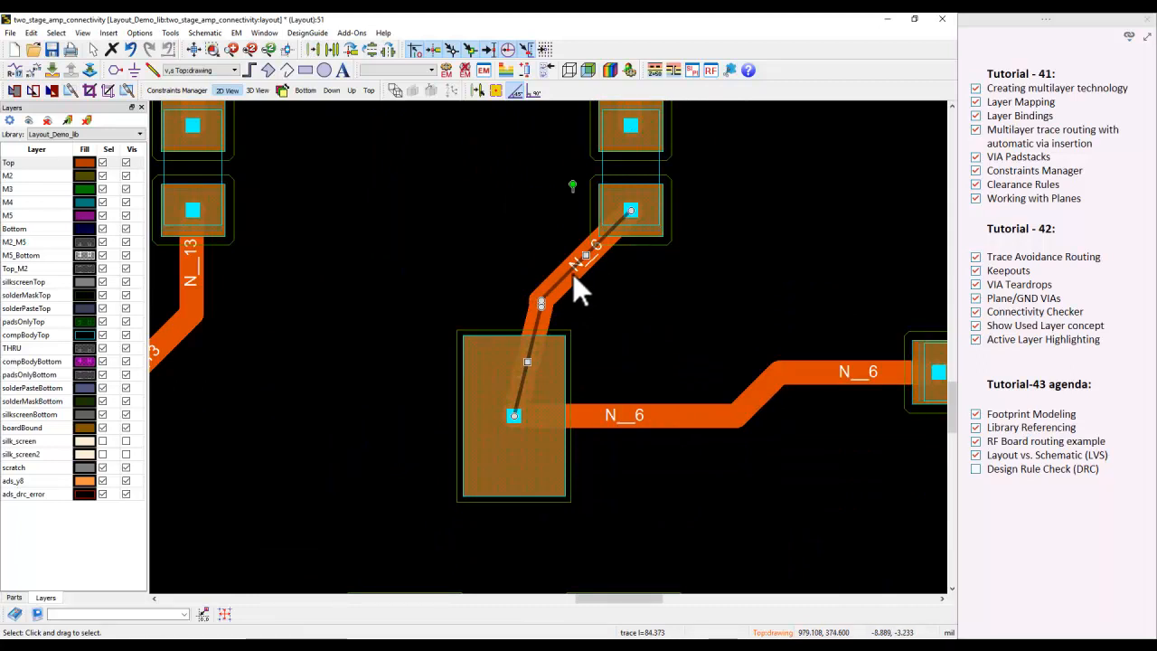
Replace the angled N__6 trace with a 5 mil Top trace running vertically from the transistor pad and horizontally to the component pad
key(Delete)
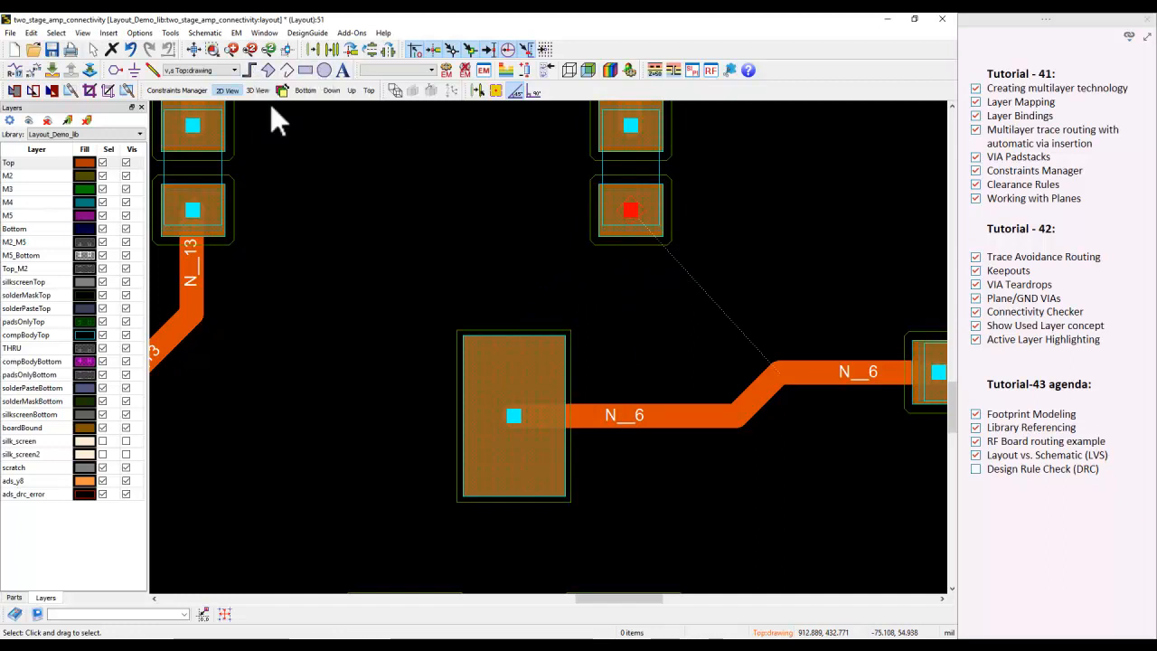
key(ctrl+shift+t)
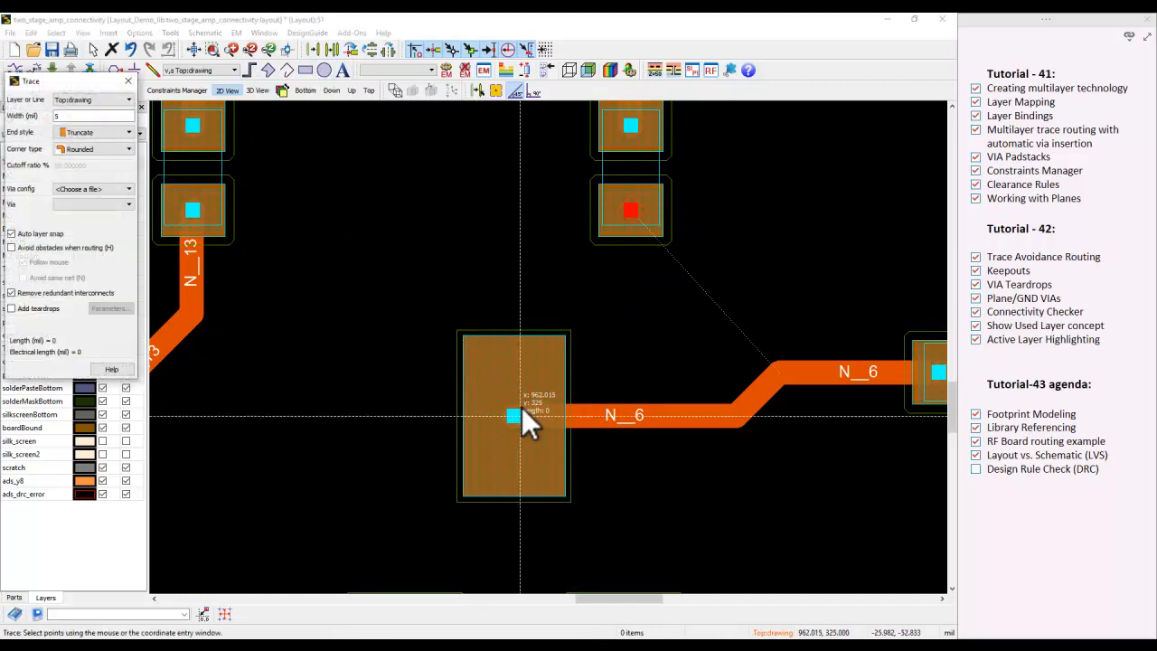
click(515, 414)
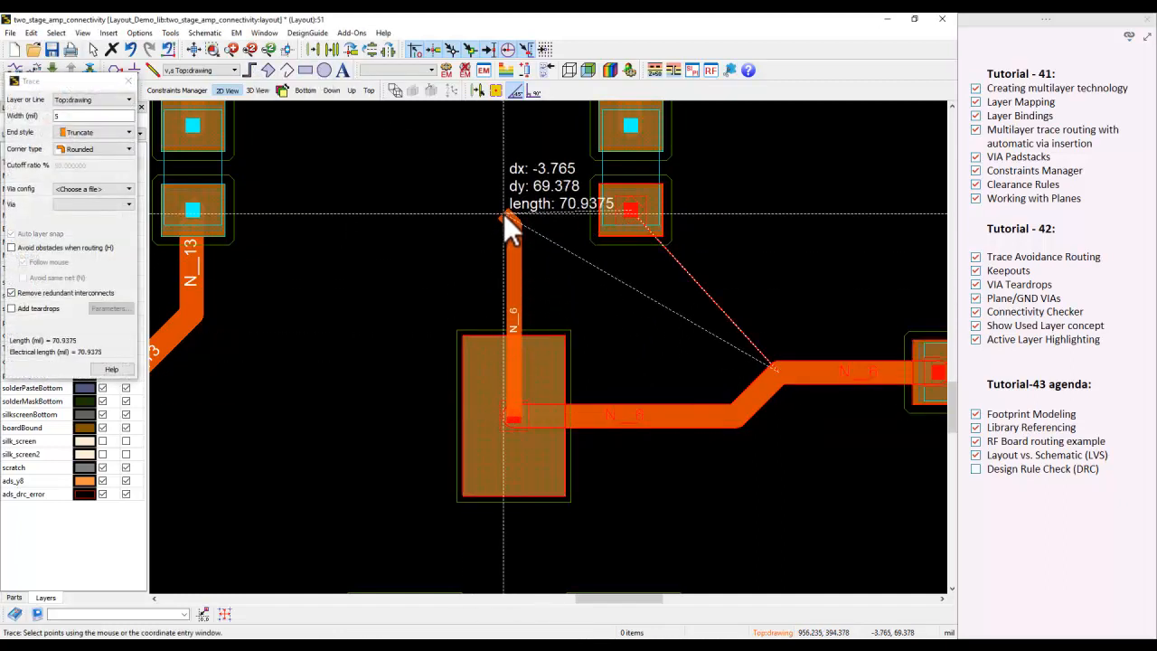
click(517, 212)
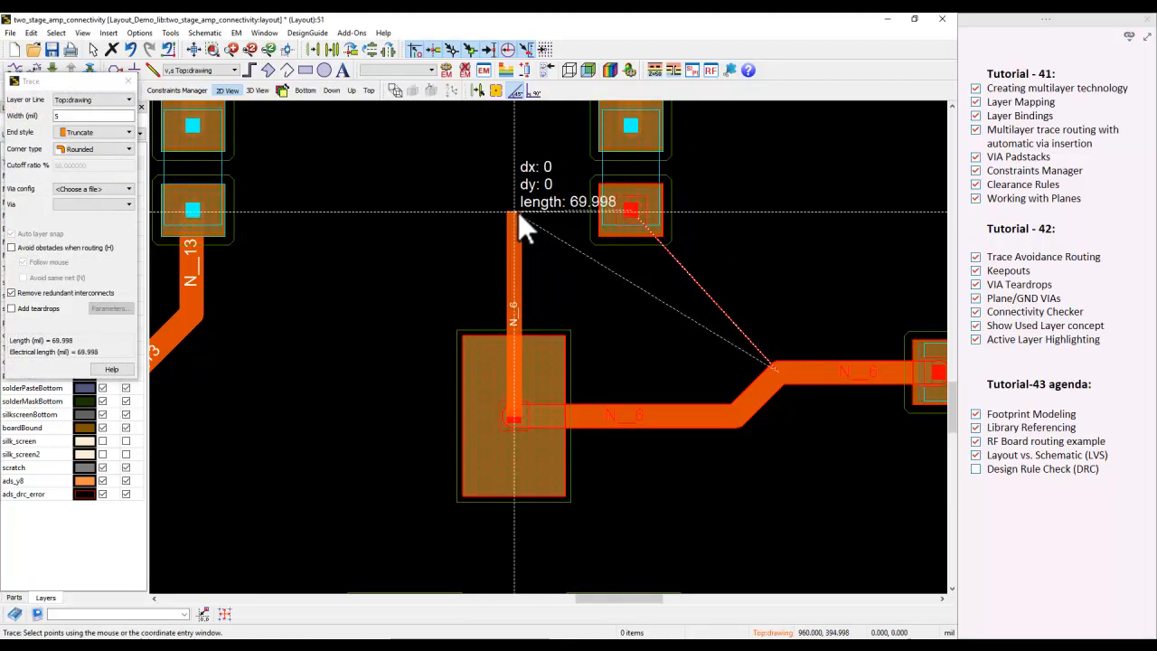
click(633, 212)
key(Escape)
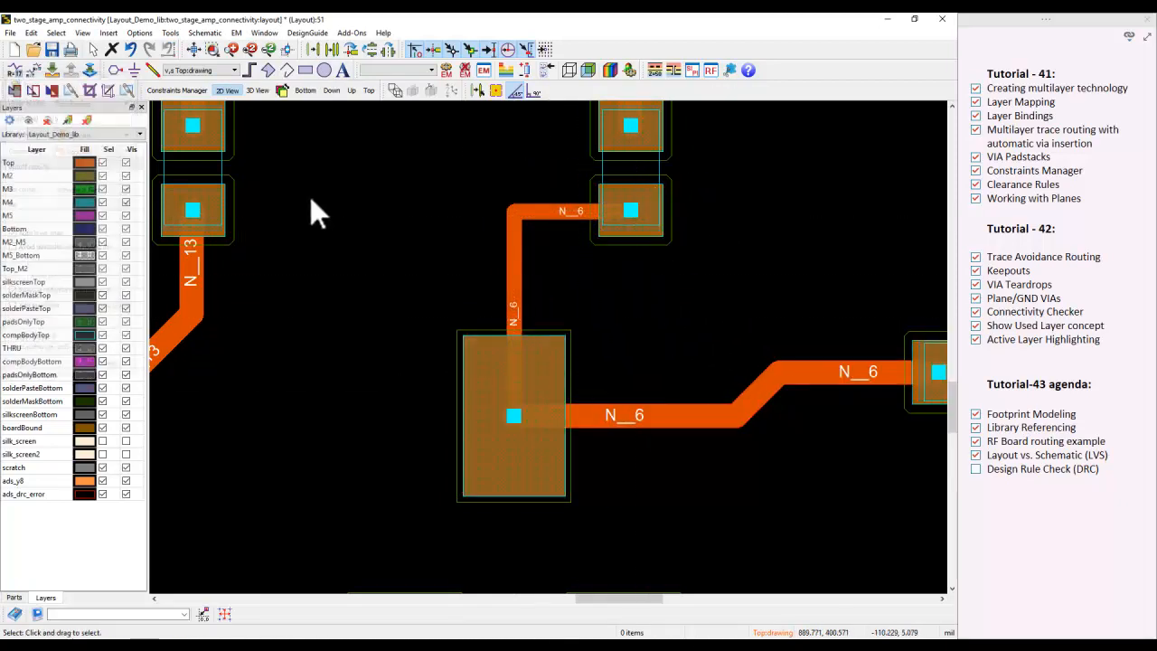
Rerun the DRC on the whole two_stage_amp_connectivity layout with the copper_spacing.ael rule file and close the report
scroll(536, 324, down, 5)
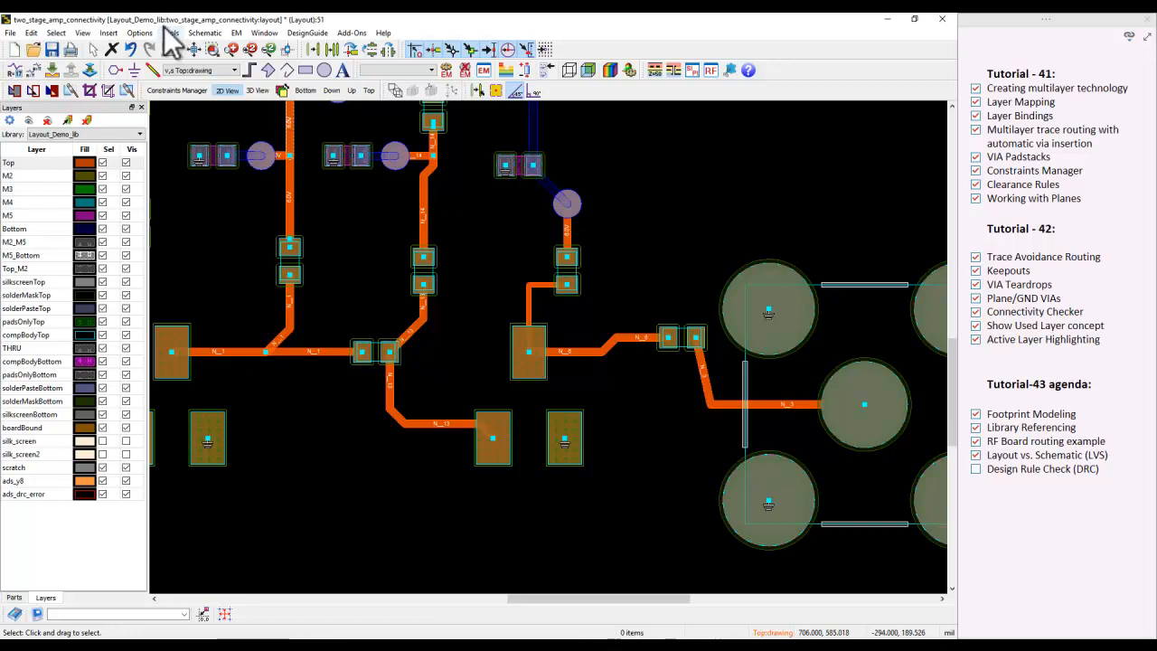
click(194, 49)
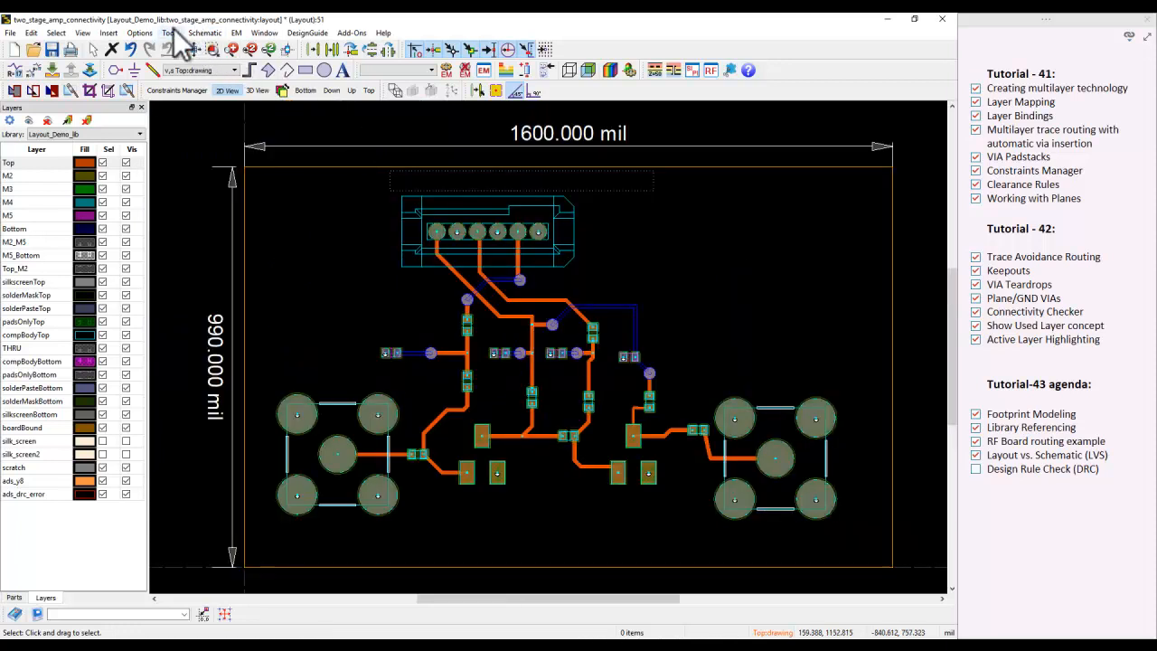
click(170, 32)
click(191, 56)
click(45, 491)
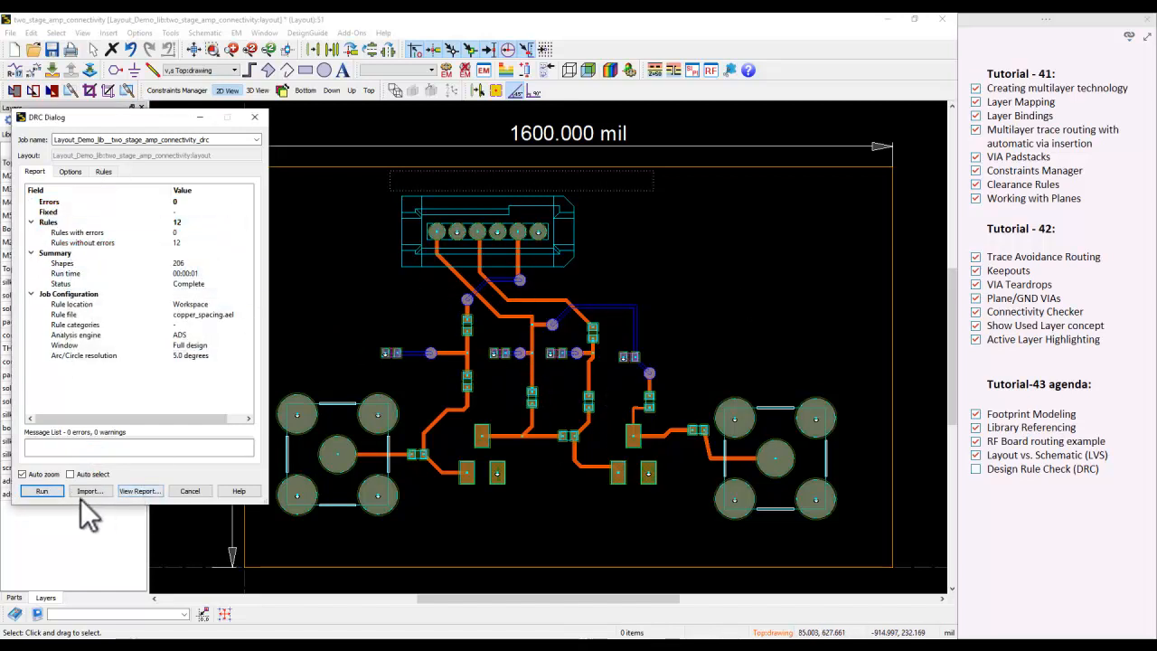
click(186, 493)
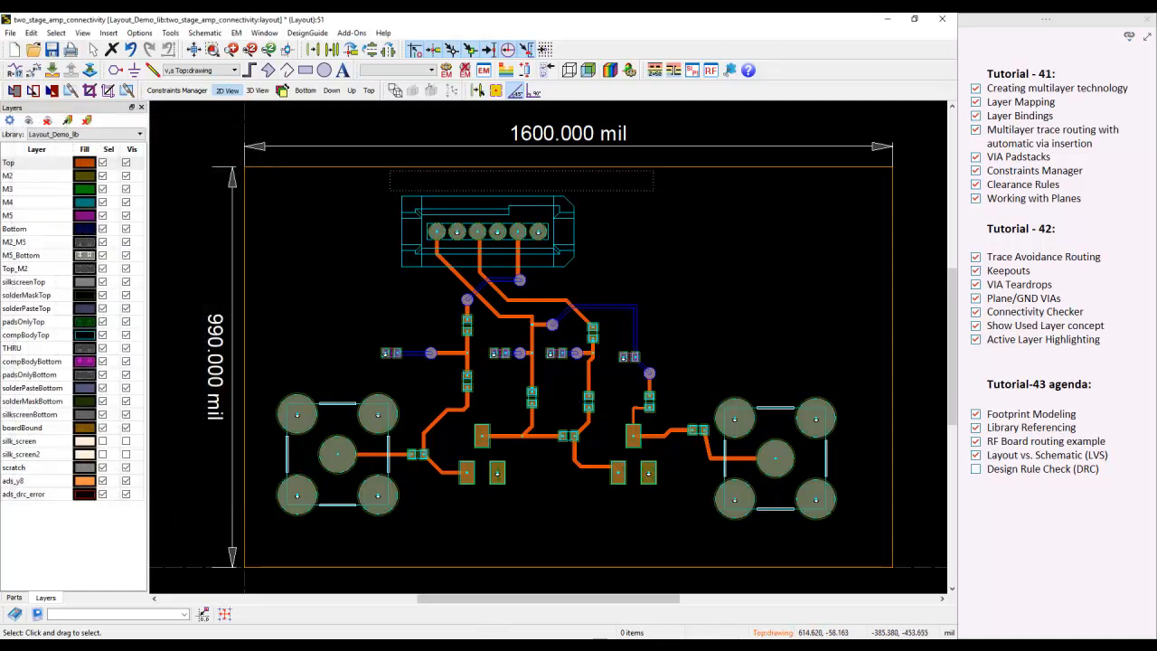
Open the layout of the two_stage_amp_finallayout cell from the ADS main window and maximize it
click(431, 633)
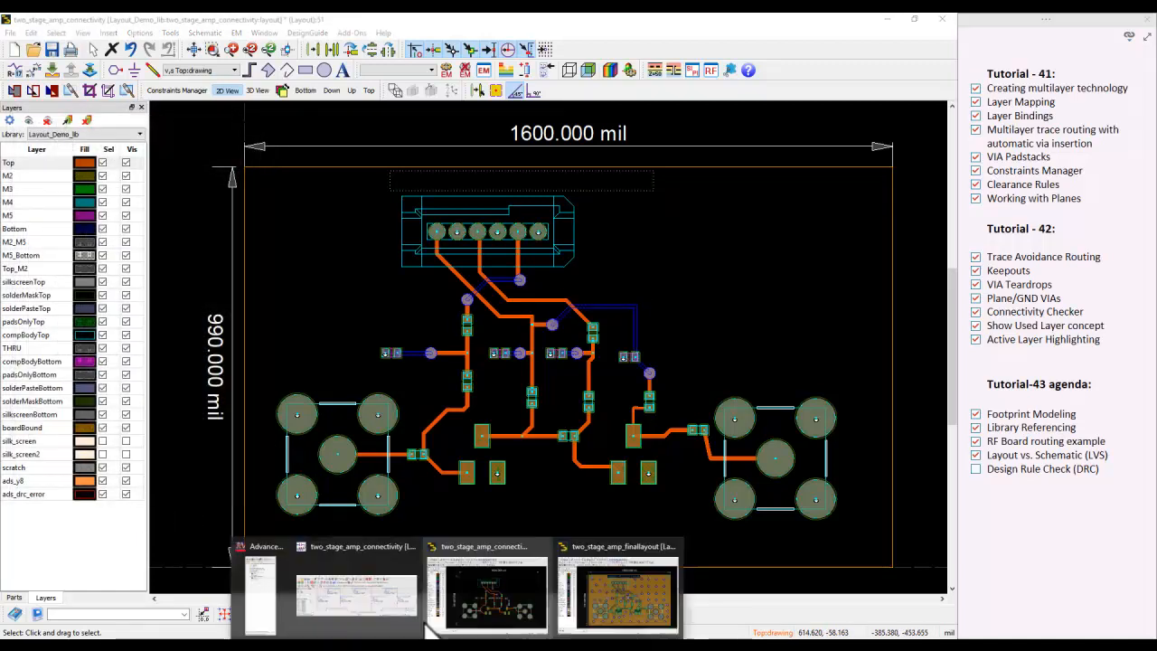
click(261, 596)
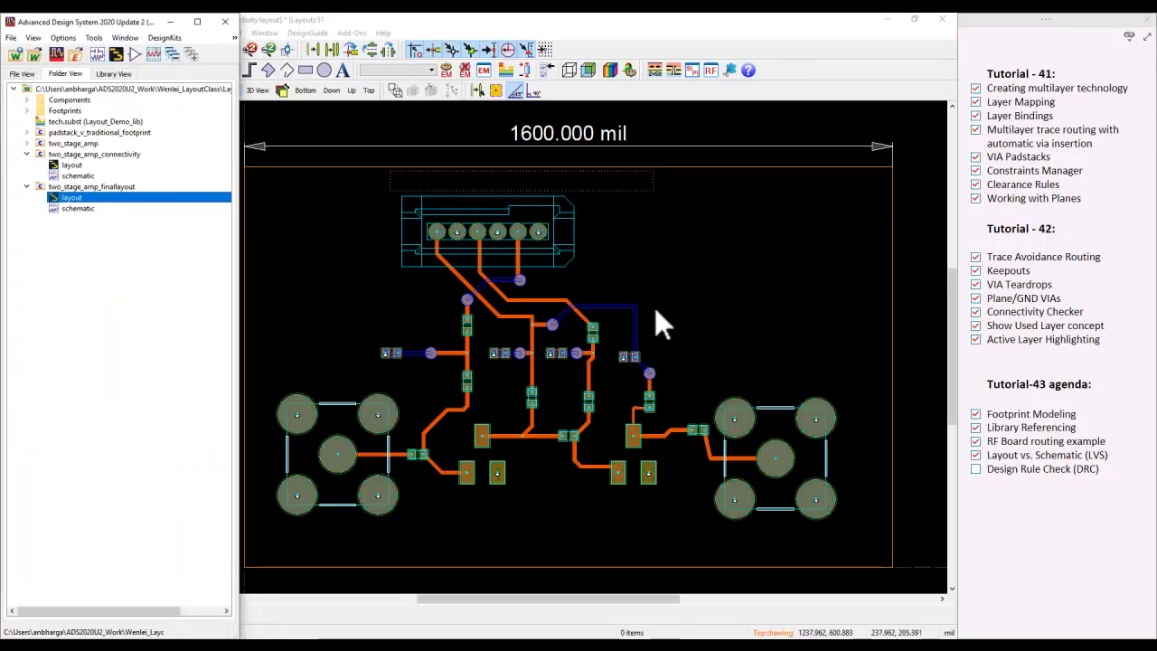
double_click(69, 198)
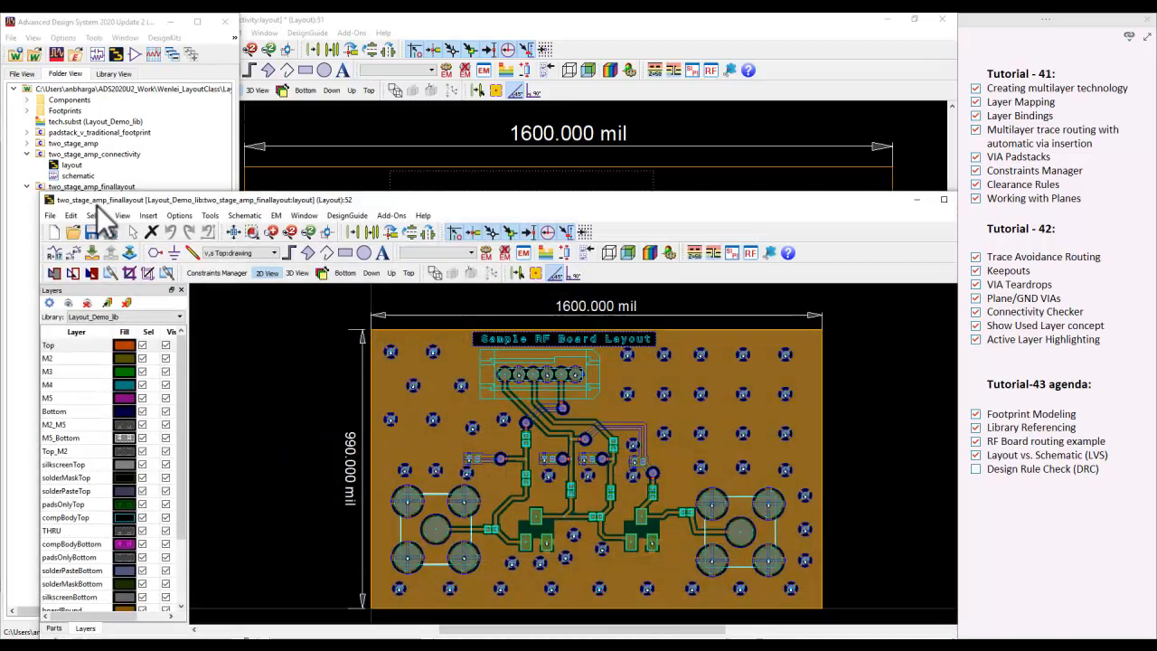
double_click(599, 201)
Examine the underside and top traces of the final RF board in 3D, then return to the 2D view
key(3)
drag(570, 550, 528, 340)
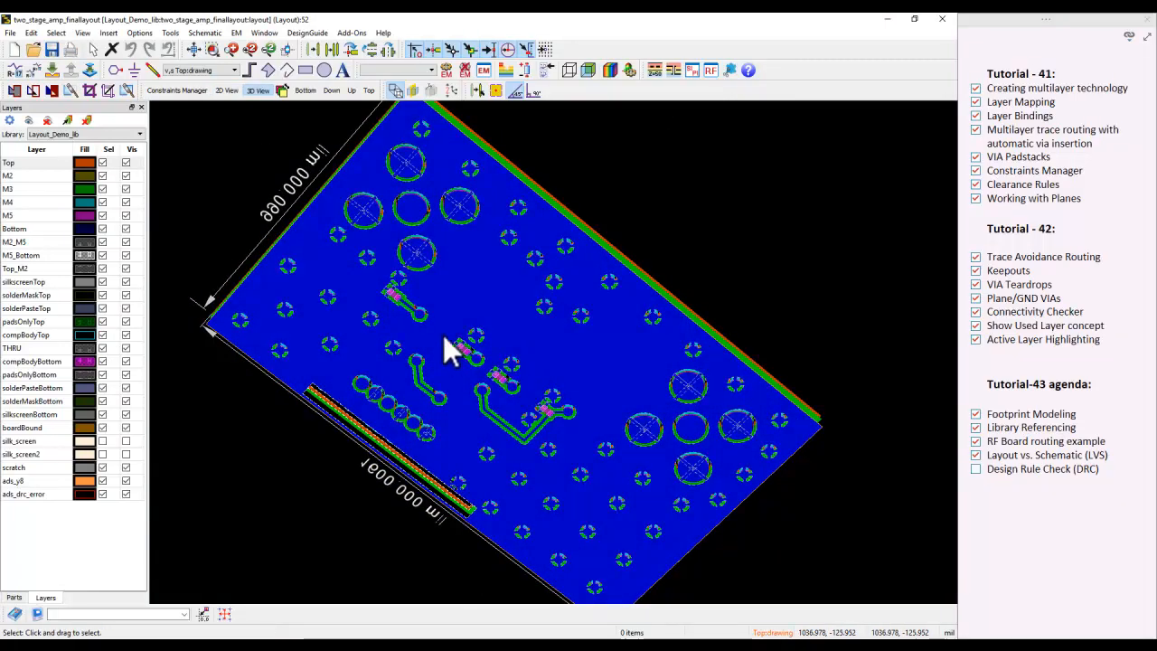
scroll(535, 355, up, 4)
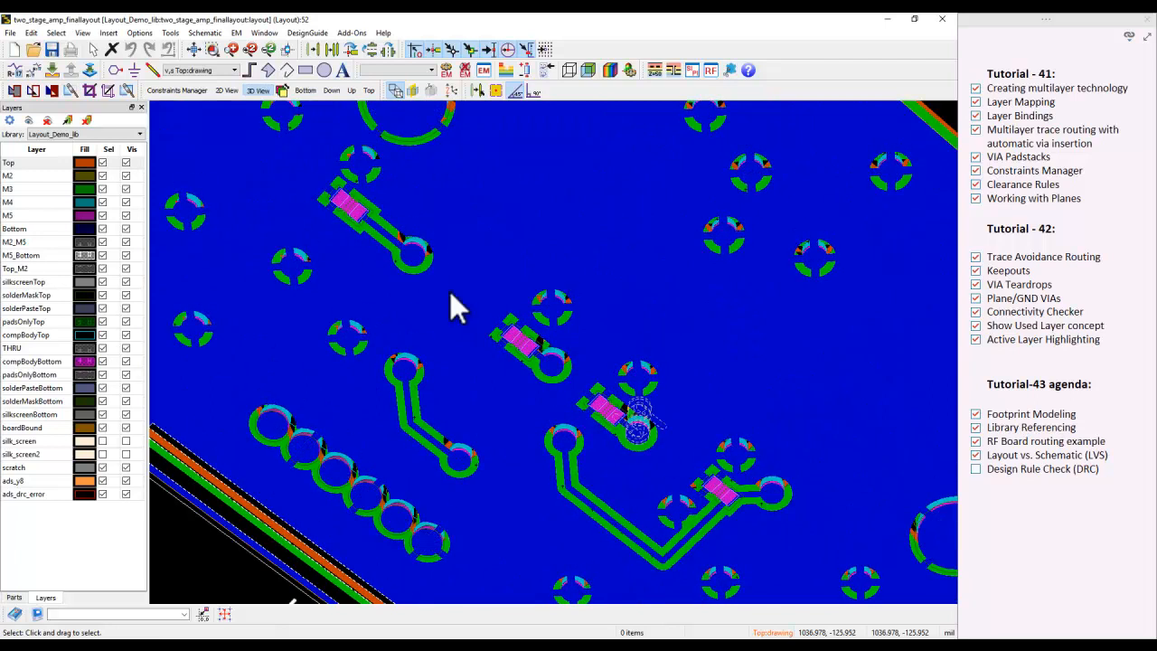
drag(653, 222, 622, 406)
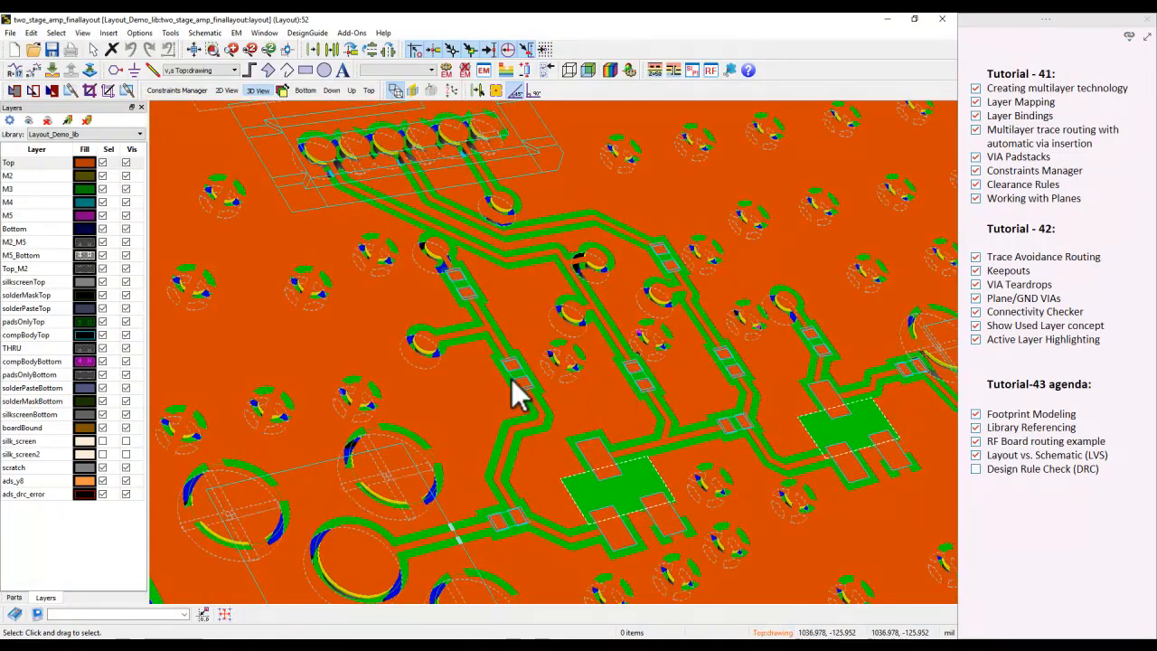
scroll(767, 388, down, 5)
drag(531, 311, 528, 320)
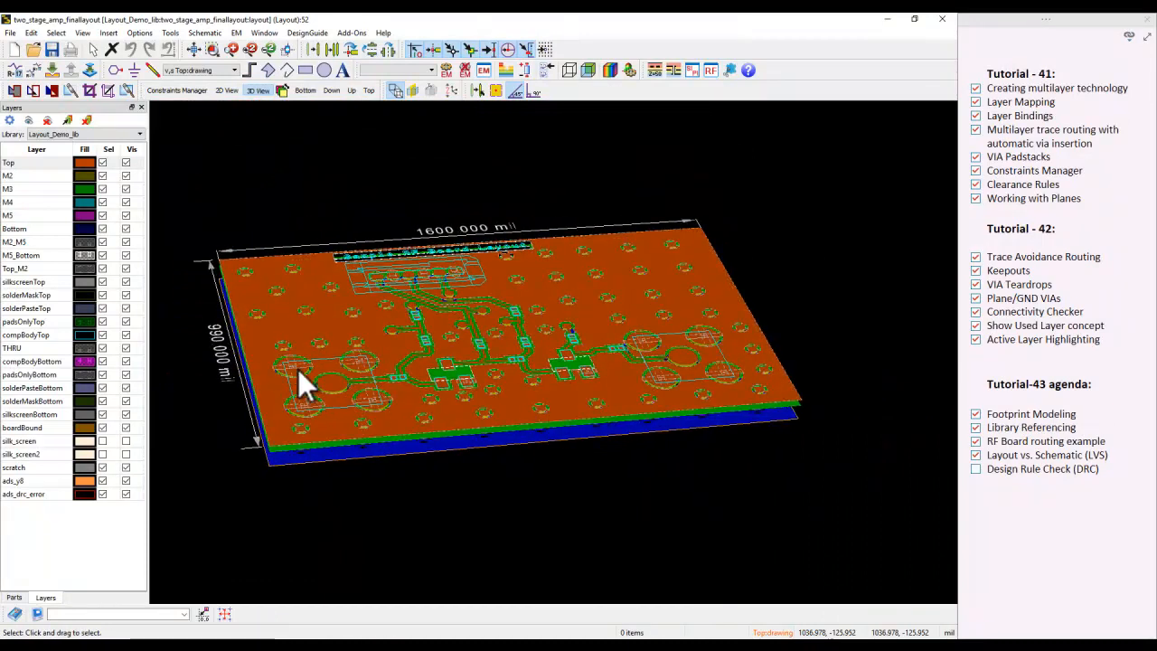
drag(630, 382, 517, 316)
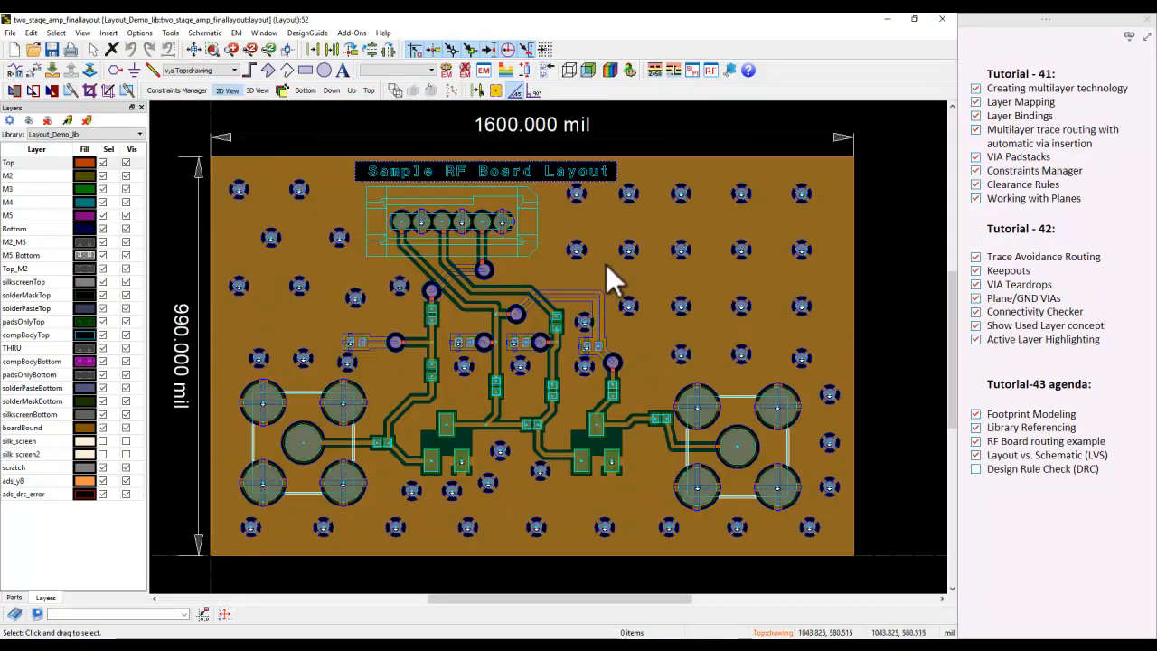
Run the DRC on two_stage_amp_finallayout, close its report, and mark Design Rule Check (DRC) as done in the agenda
click(169, 33)
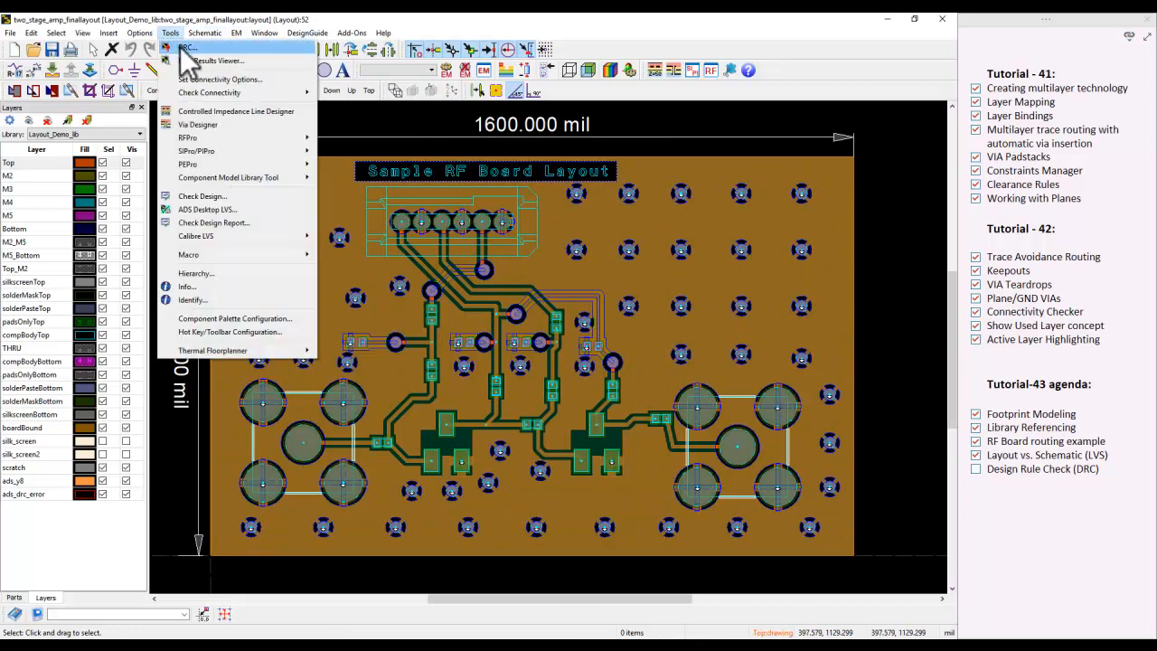
click(180, 47)
click(732, 442)
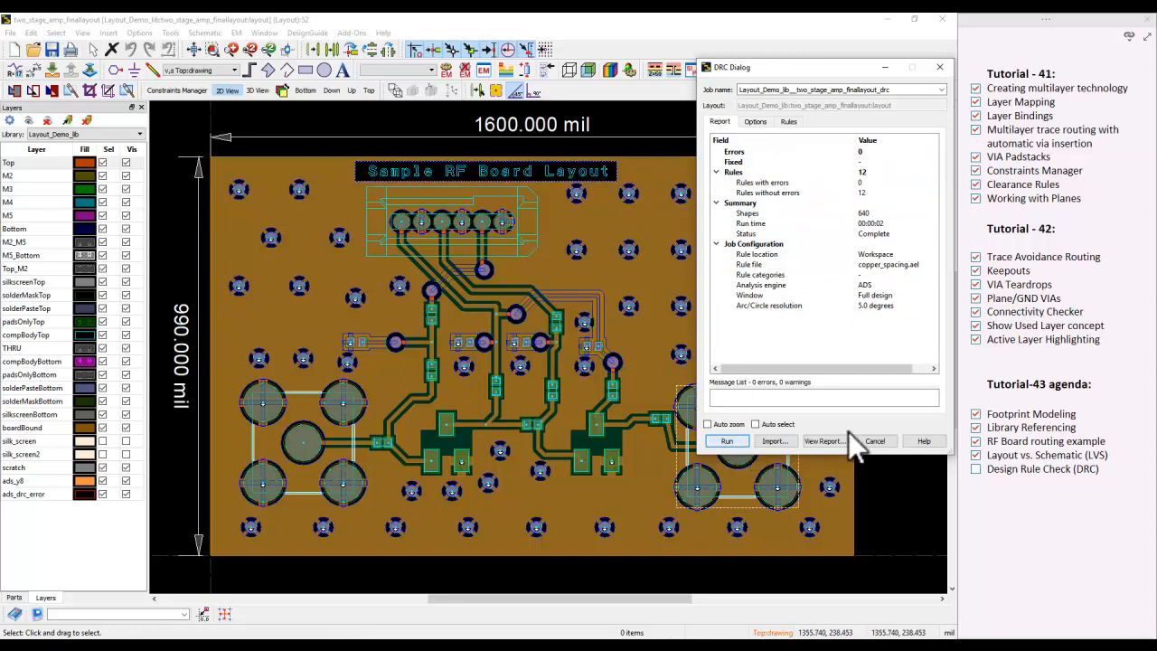
click(869, 442)
click(975, 470)
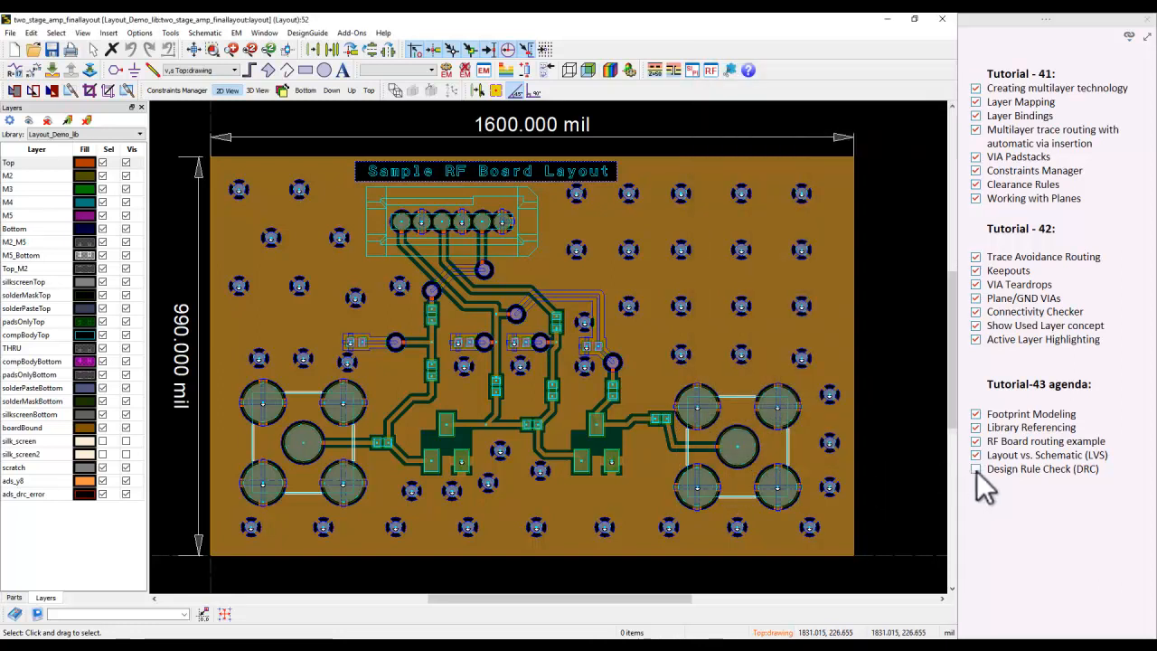
scroll(566, 397, down, 1)
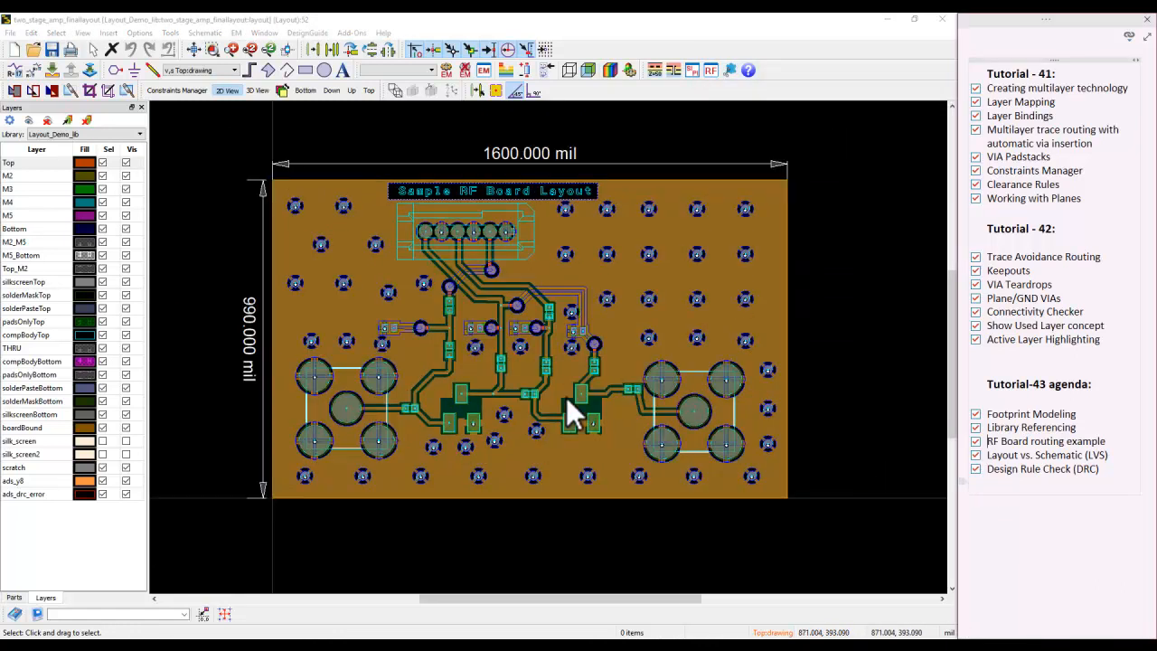